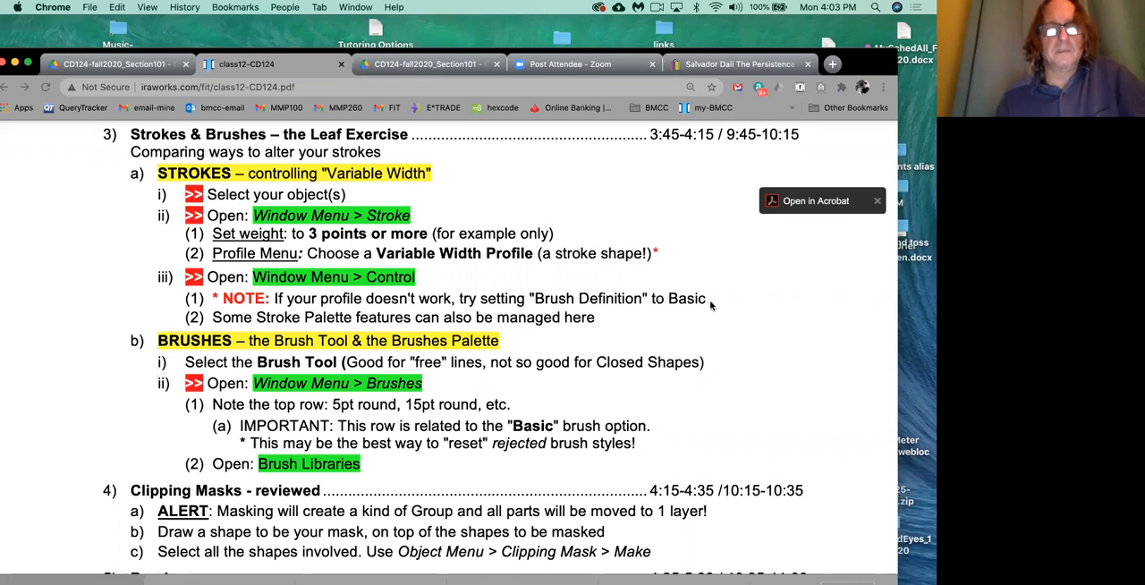
pyautogui.scroll(1, 551, 289)
pyautogui.scroll(-1, 550, 288)
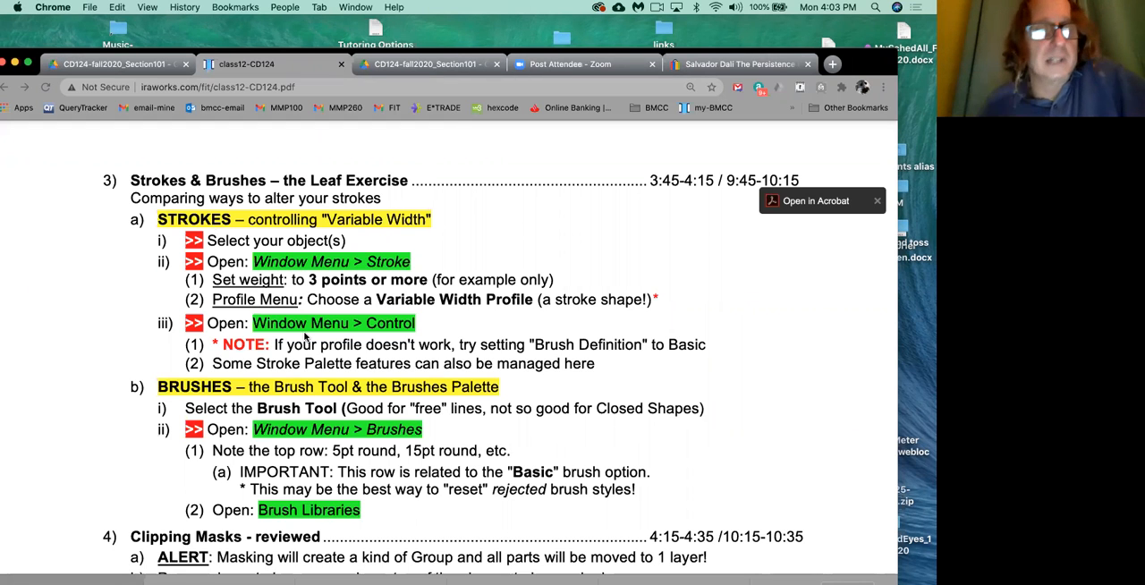
pyautogui.scroll(-3, 307, 336)
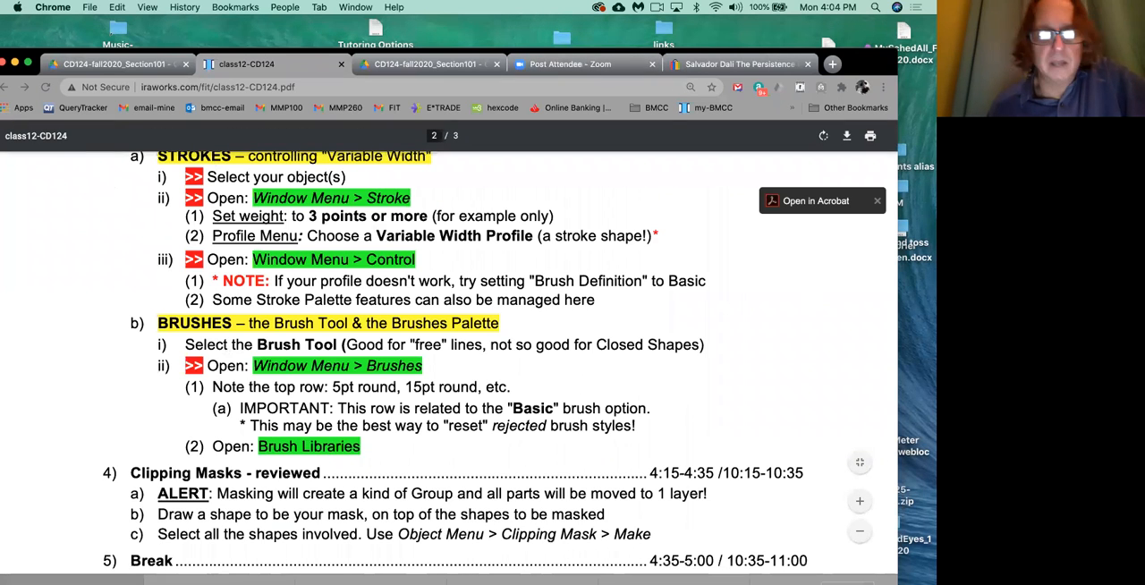
# Switch to Adobe Illustrator and create a new portrait Letter document of 612 x 792 pt in CMYK Color.
pyautogui.moveTo(273, 573)
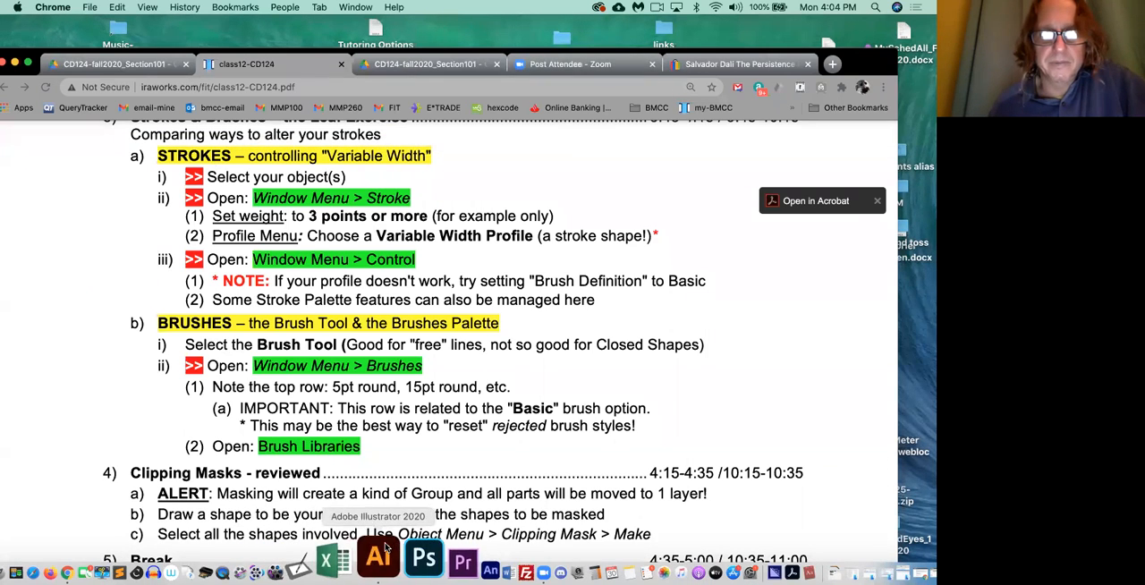
pyautogui.click(385, 550)
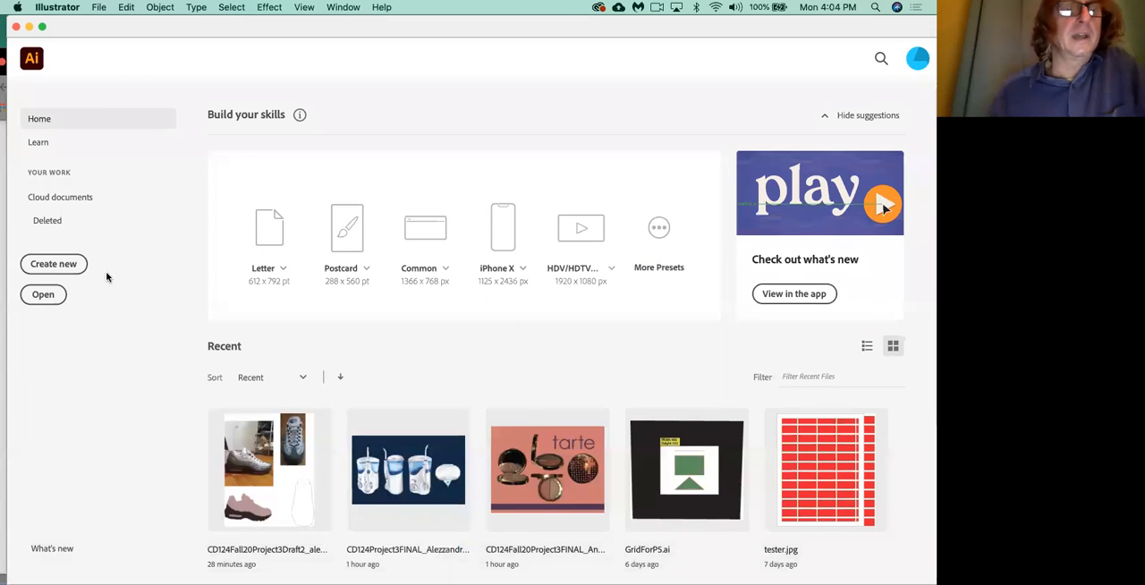
pyautogui.click(73, 264)
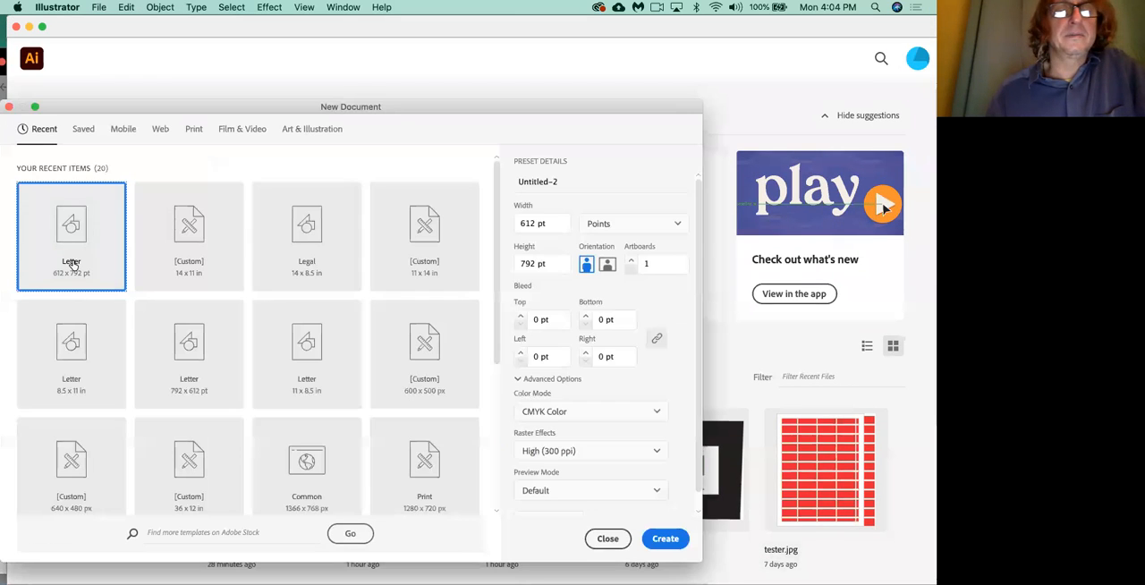
pyautogui.click(666, 537)
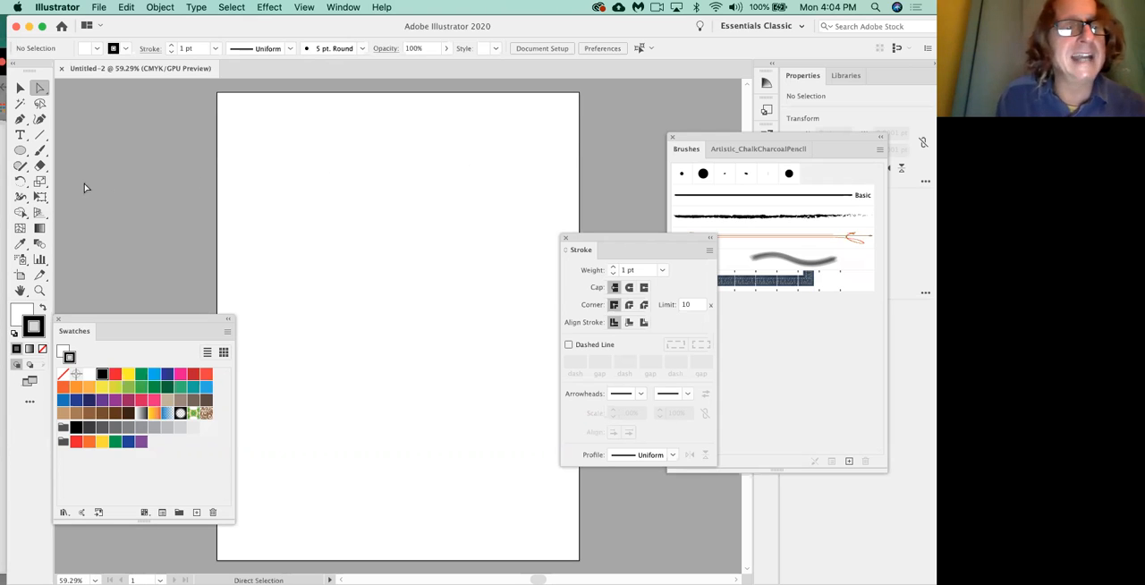
# Draw a closed, curved leaf shape with a pointed tip in the upper middle of the artboard using the Pen tool.
pyautogui.click(20, 119)
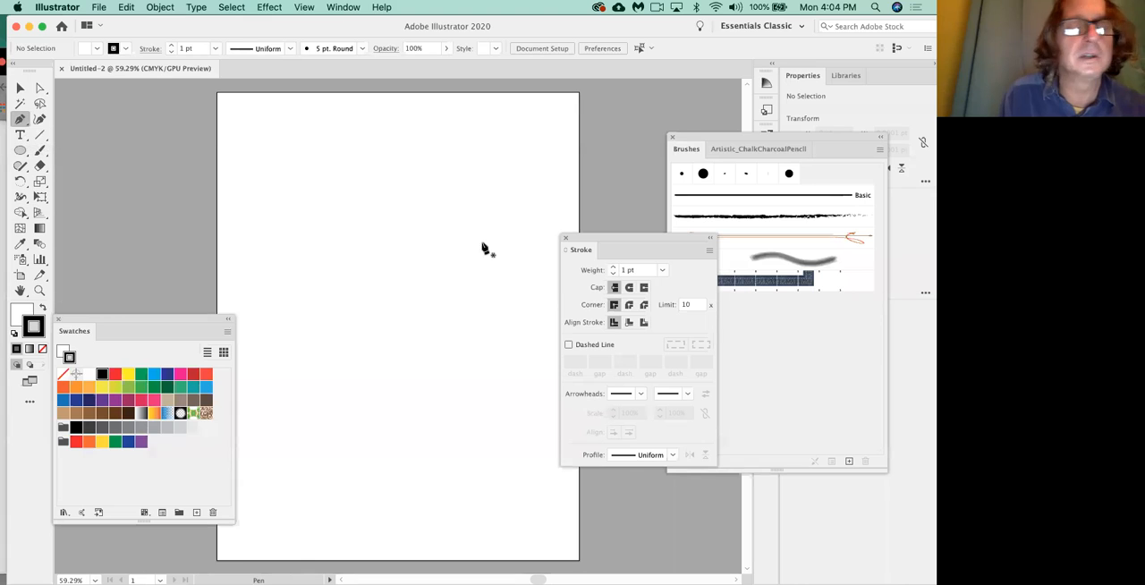
pyautogui.moveTo(498, 293); pyautogui.dragTo(514, 219)
pyautogui.moveTo(384, 166); pyautogui.dragTo(292, 163)
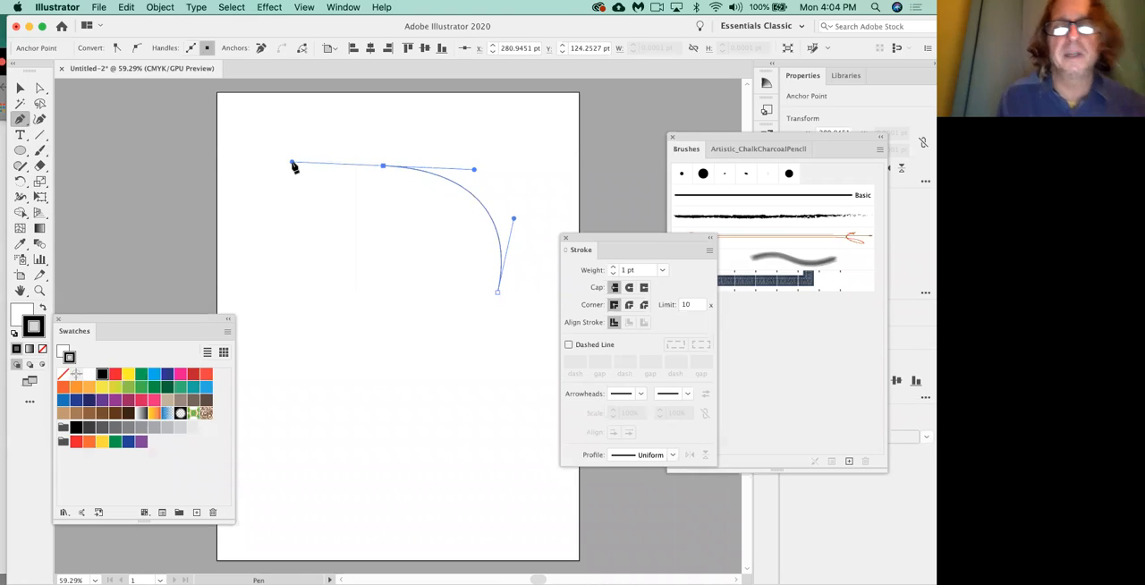
pyautogui.moveTo(384, 170); pyautogui.dragTo(400, 187)
pyautogui.moveTo(388, 268); pyautogui.dragTo(375, 286)
pyautogui.moveTo(497, 291); pyautogui.dragTo(572, 194)
pyautogui.moveTo(375, 287); pyautogui.dragTo(362, 301)
pyautogui.moveTo(426, 401); pyautogui.dragTo(463, 388)
pyautogui.click(415, 384)
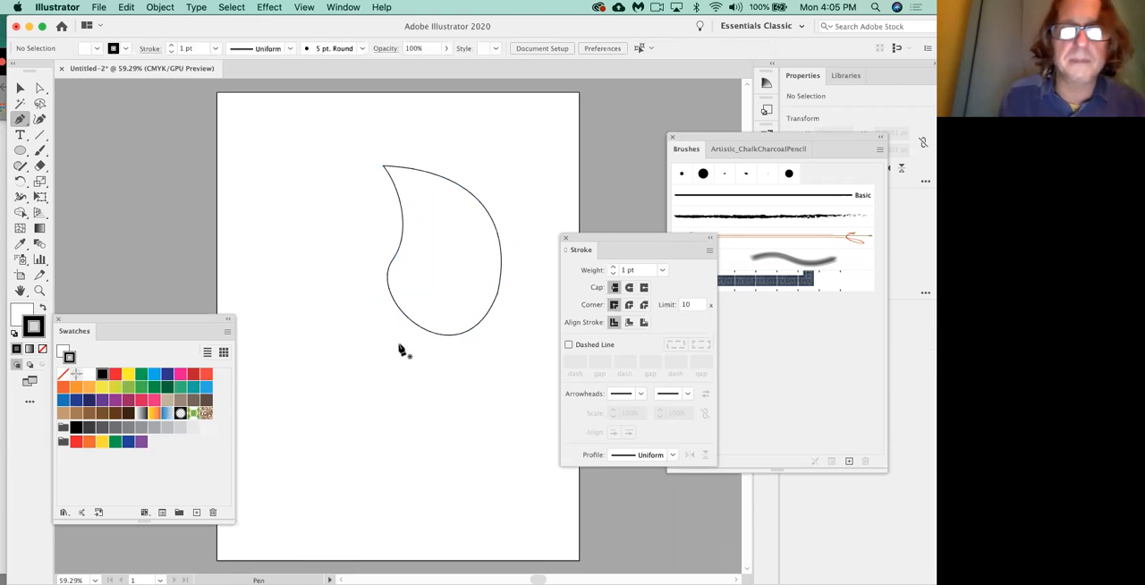
# Select the white-filled leaf path and delete it from the artboard.
pyautogui.click(19, 88)
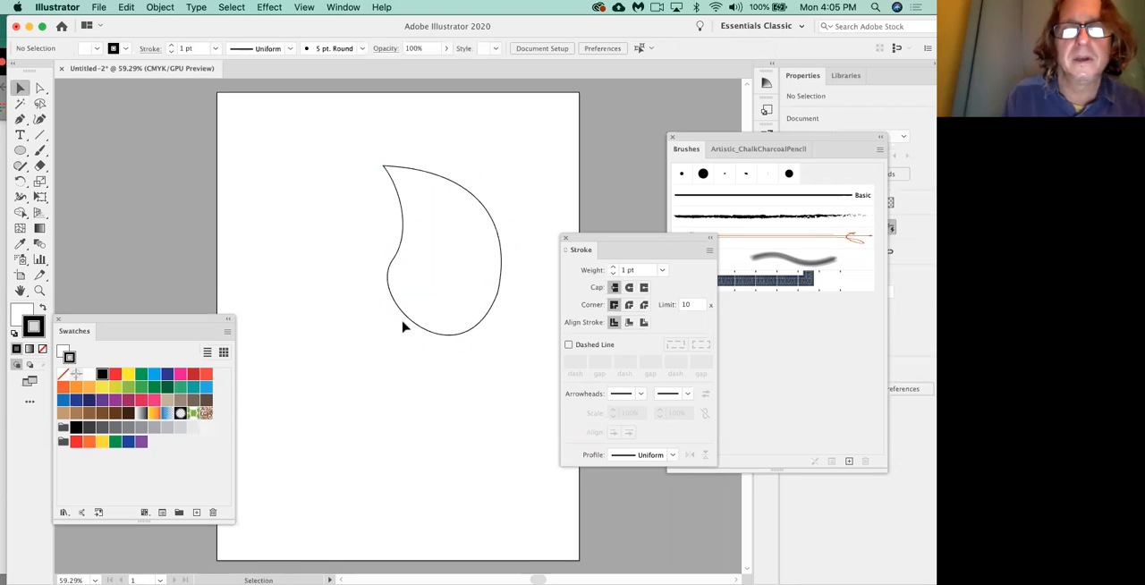
pyautogui.click(428, 333)
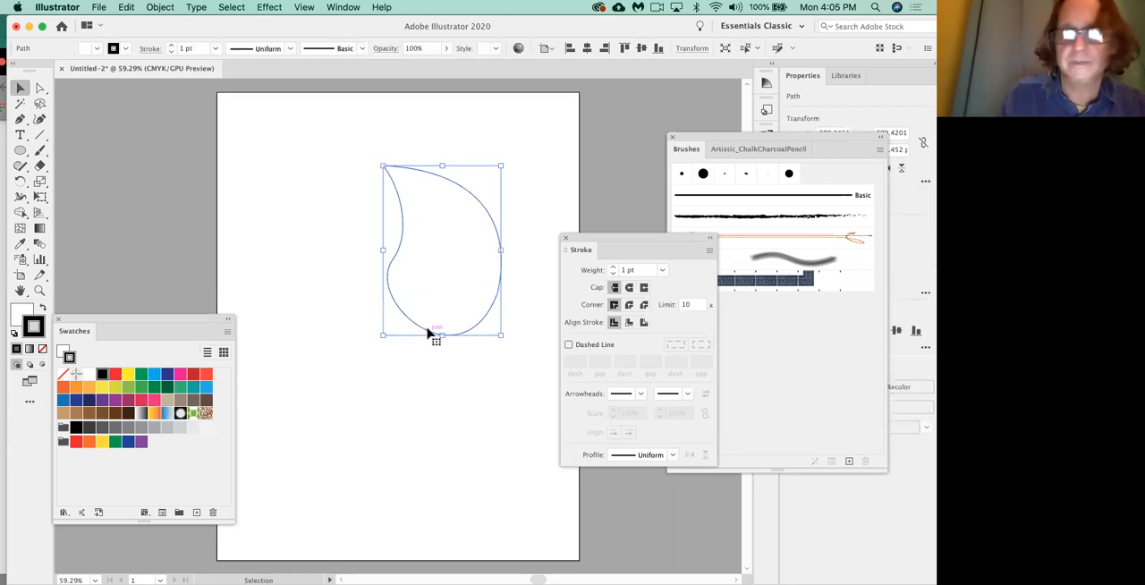
pyautogui.press('Delete')
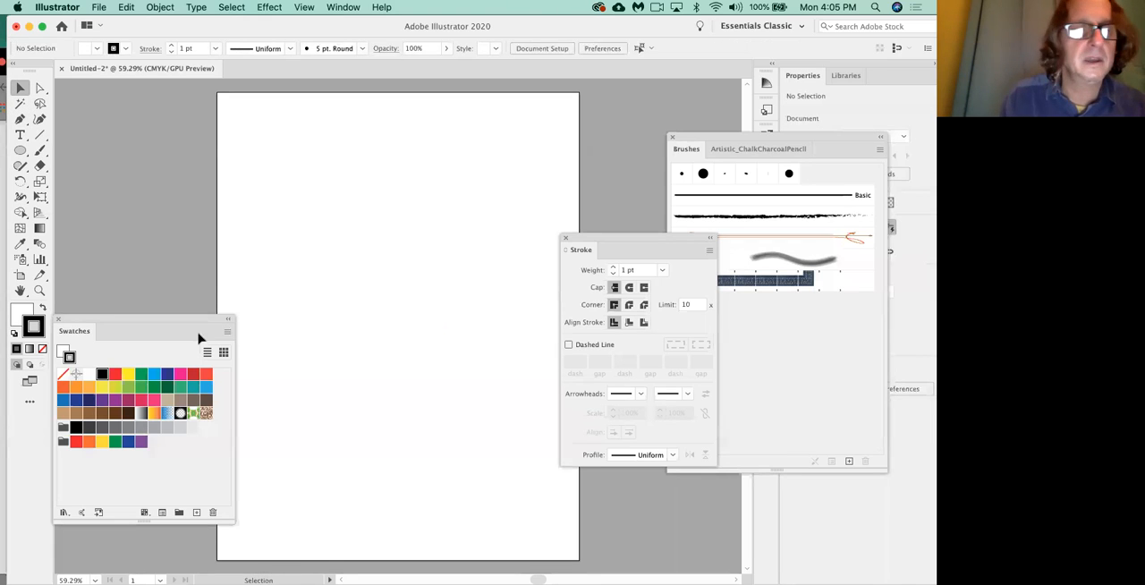
# Activate the Pen tool and set the fill to None, keeping the black 1 pt stroke.
pyautogui.click(20, 120)
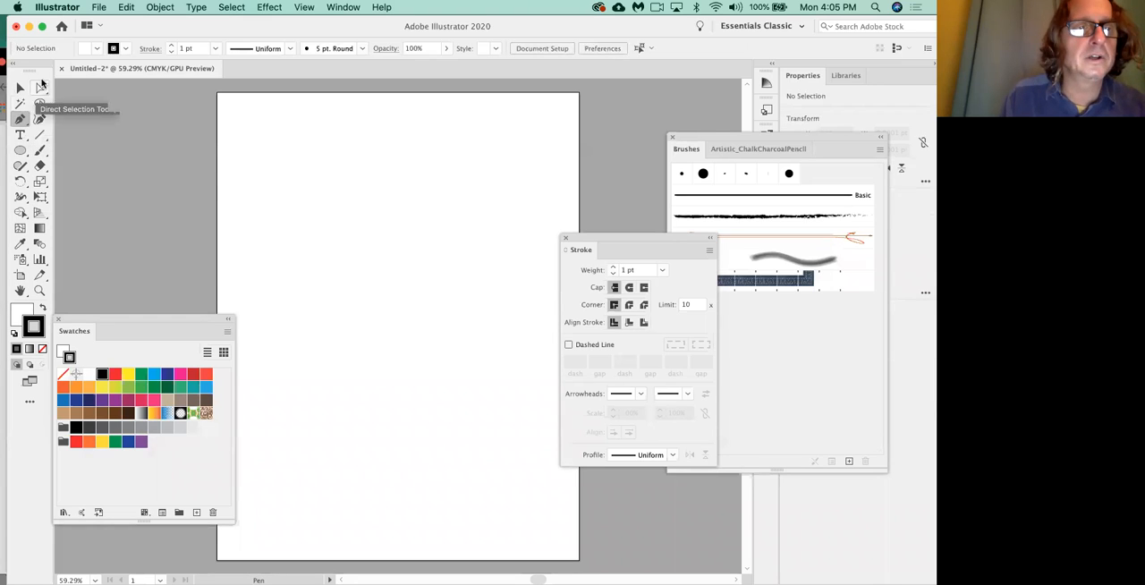
pyautogui.click(41, 88)
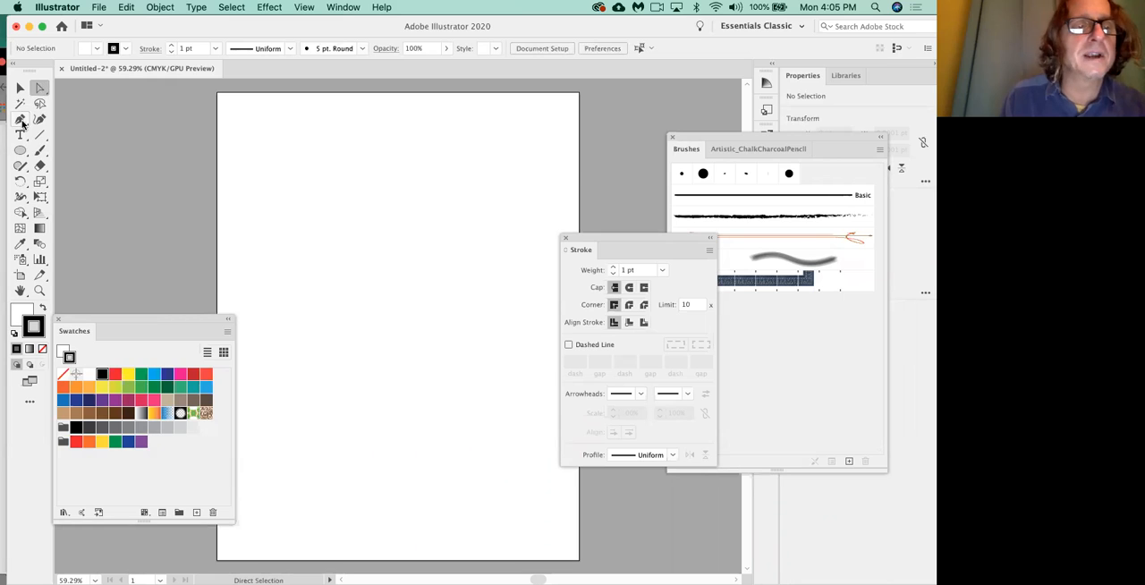
pyautogui.click(20, 121)
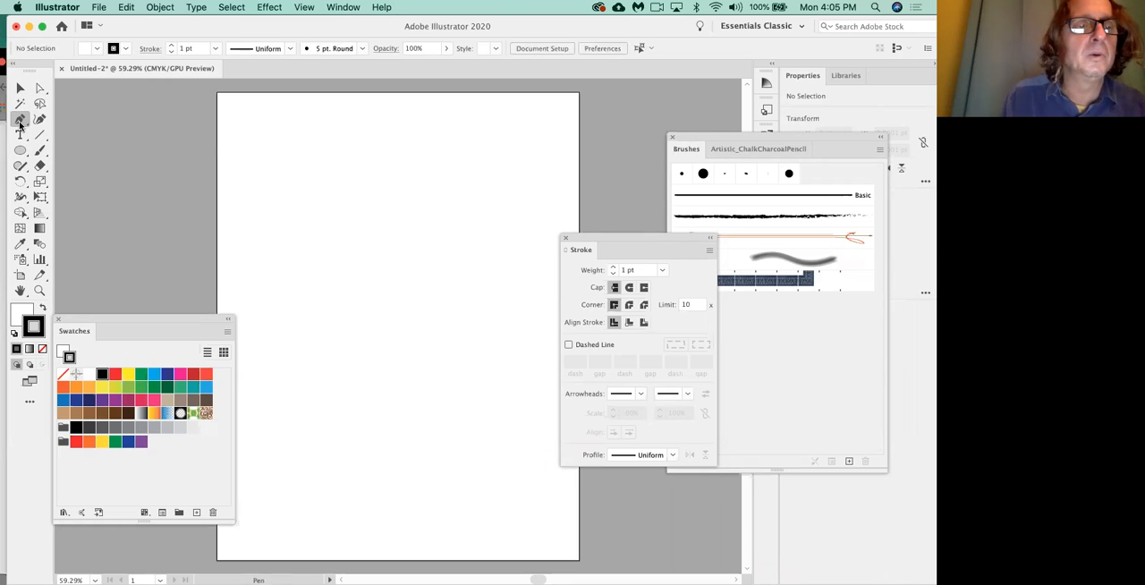
pyautogui.click(23, 311)
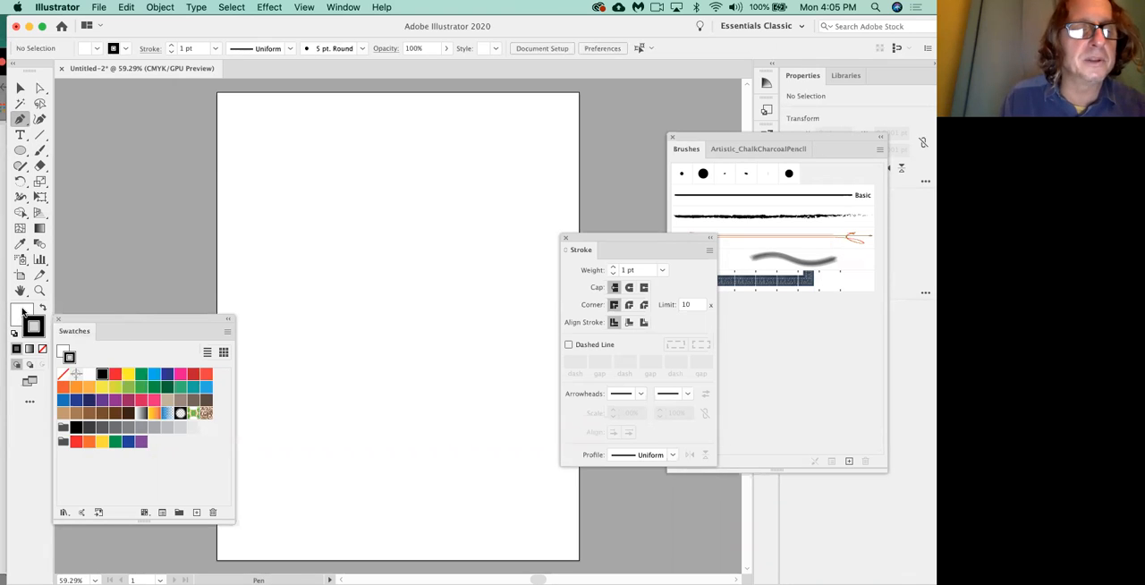
pyautogui.click(42, 350)
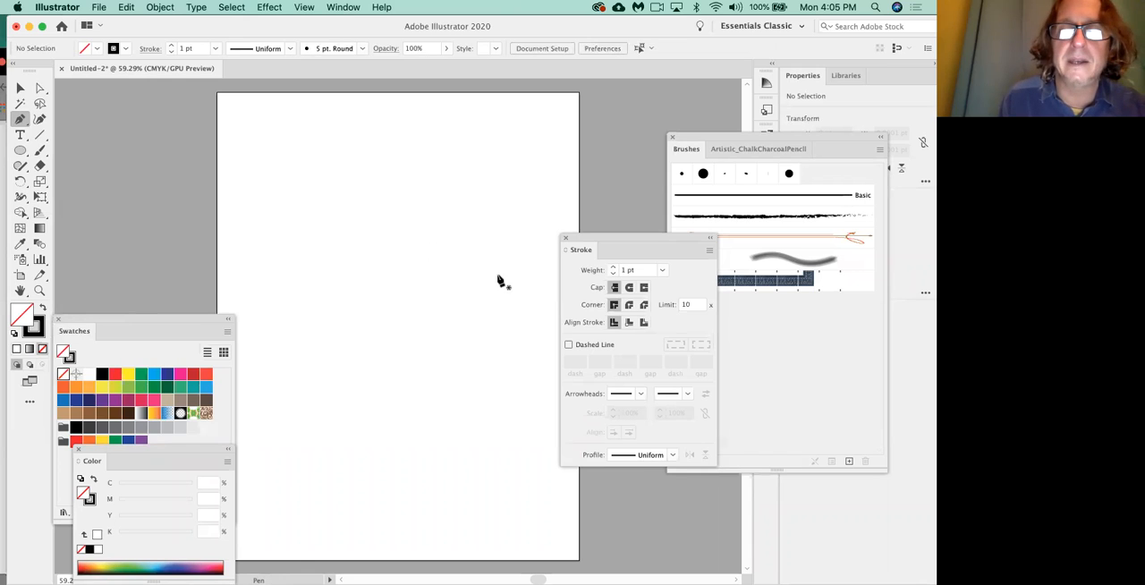
pyautogui.moveTo(499, 277); pyautogui.dragTo(517, 214)
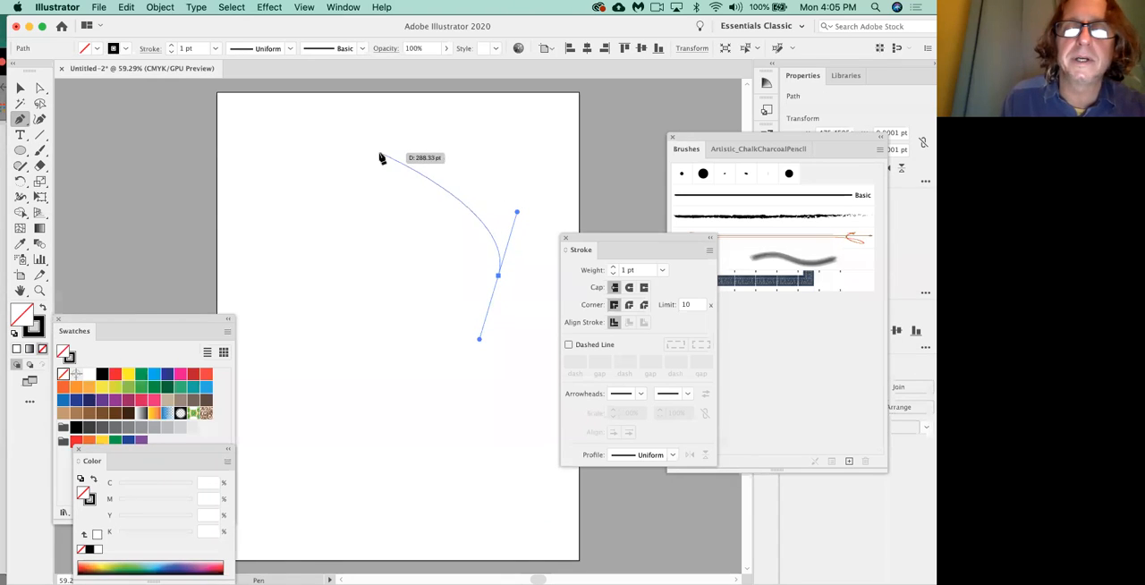
pyautogui.moveTo(361, 162); pyautogui.dragTo(279, 175)
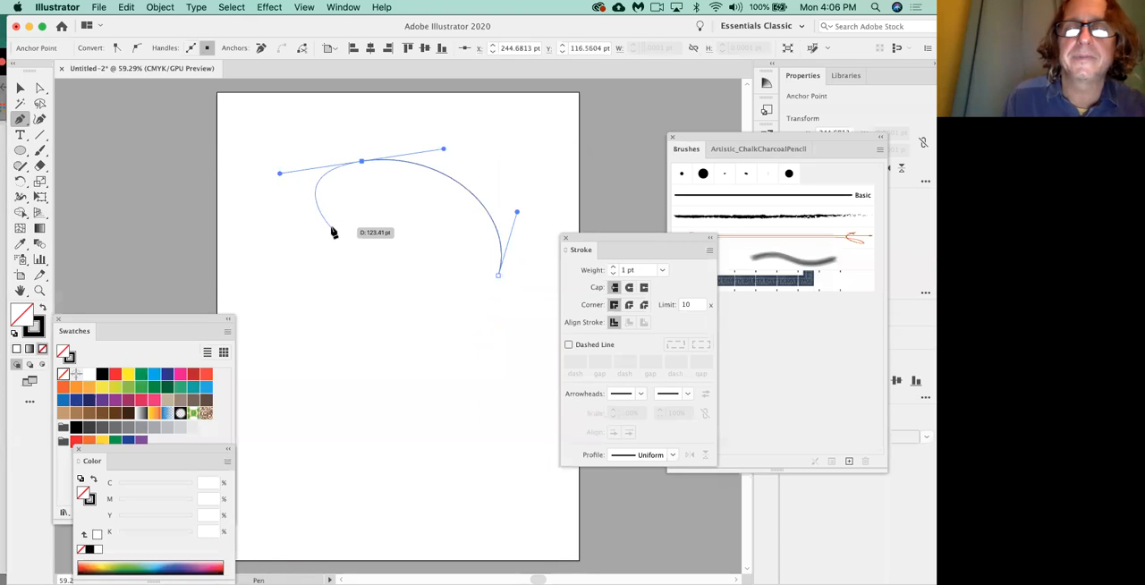
pyautogui.press('super+z')
pyautogui.press('super+z')
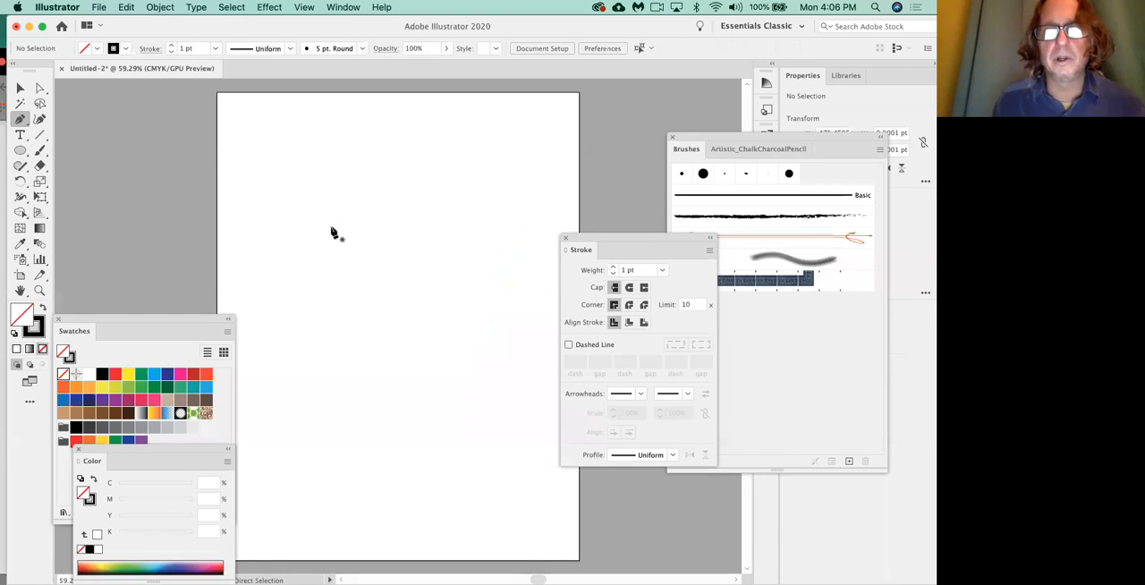
# Draw the leaf's outer arc with the Pen tool and turn its tip anchor into a corner with a handle angled down inside the arc.
pyautogui.moveTo(486, 287); pyautogui.dragTo(499, 205)
pyautogui.moveTo(347, 159); pyautogui.dragTo(254, 165)
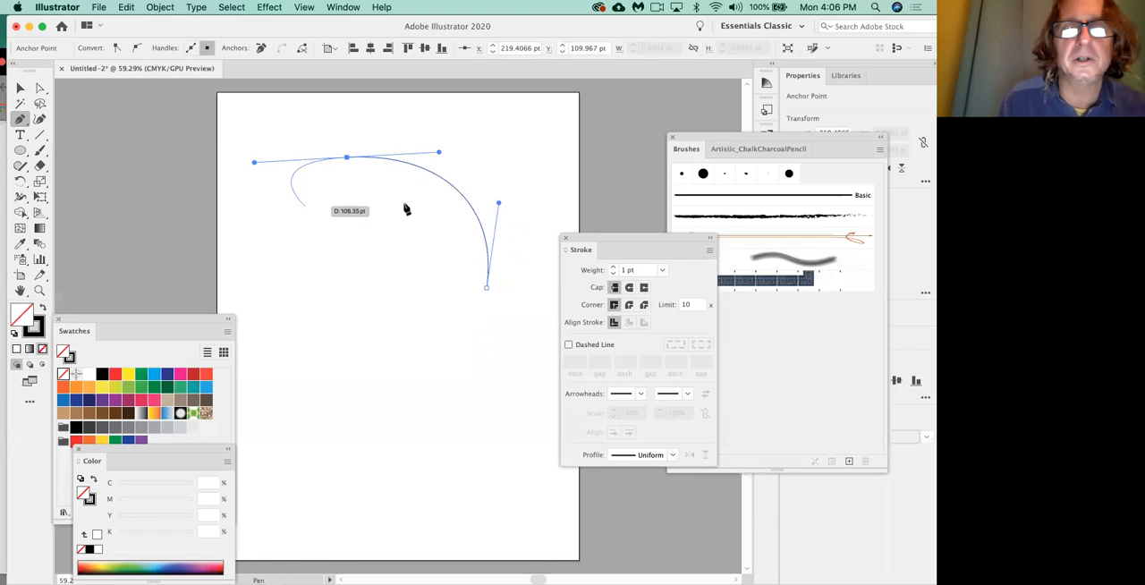
pyautogui.moveTo(329, 178); pyautogui.dragTo(340, 197)
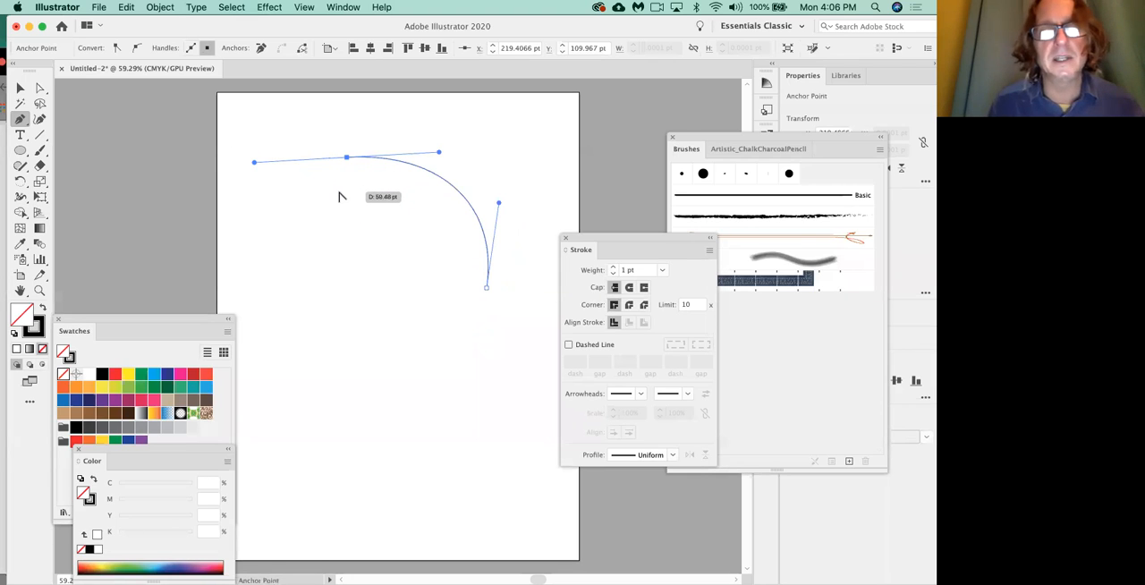
pyautogui.press('alt')
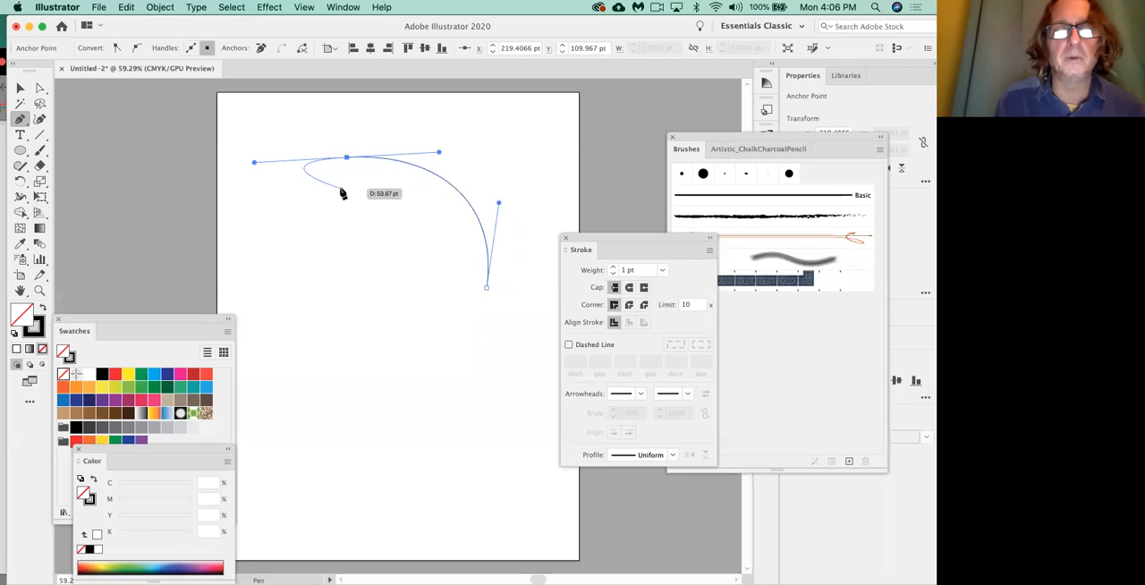
pyautogui.click(348, 159)
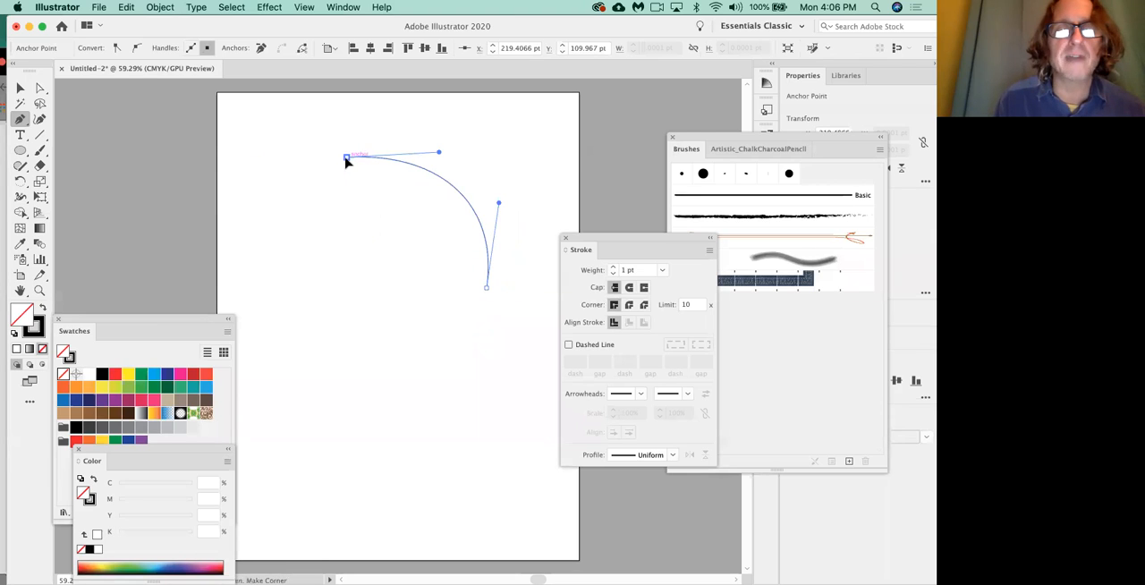
pyautogui.moveTo(362, 187); pyautogui.dragTo(374, 205)
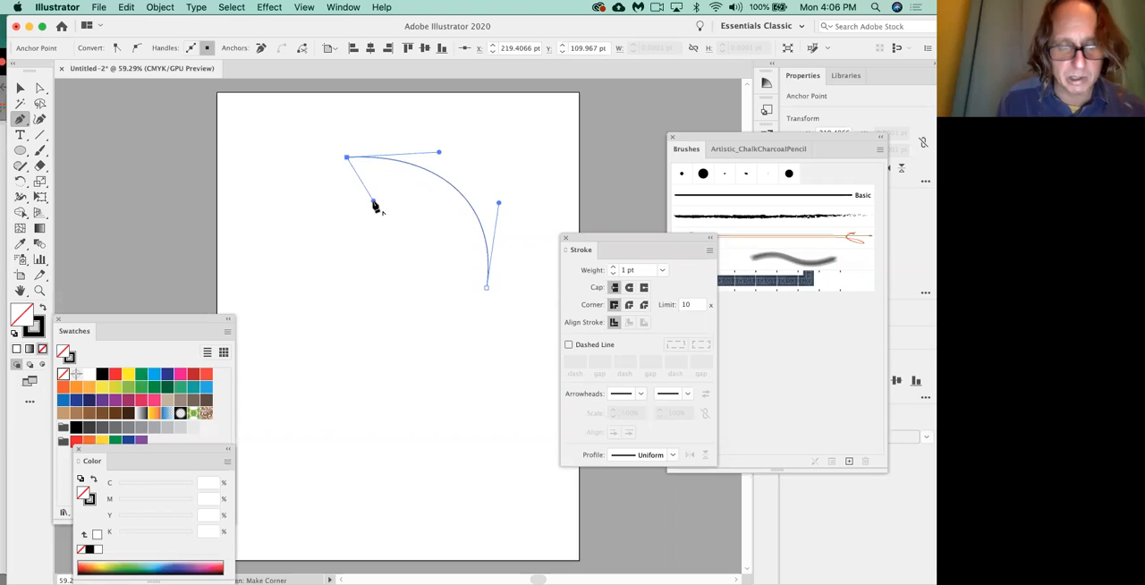
# Draw the leaf's inner S-curve from the tip and close the path at the starting anchor with a rounded base.
pyautogui.moveTo(374, 204); pyautogui.dragTo(348, 335)
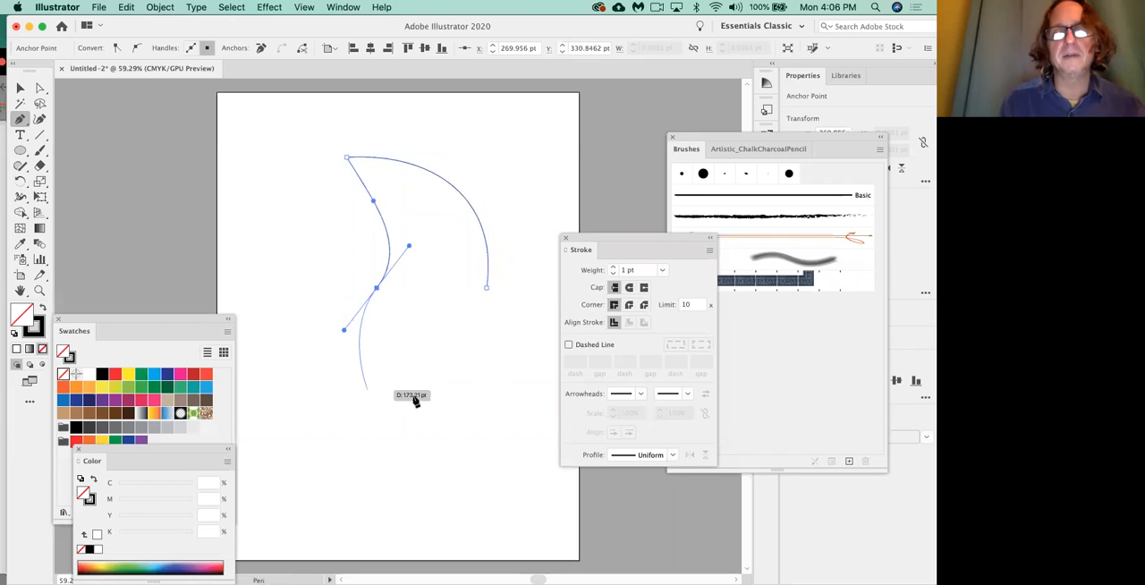
pyautogui.rightClick(486, 290)
pyautogui.click(492, 283)
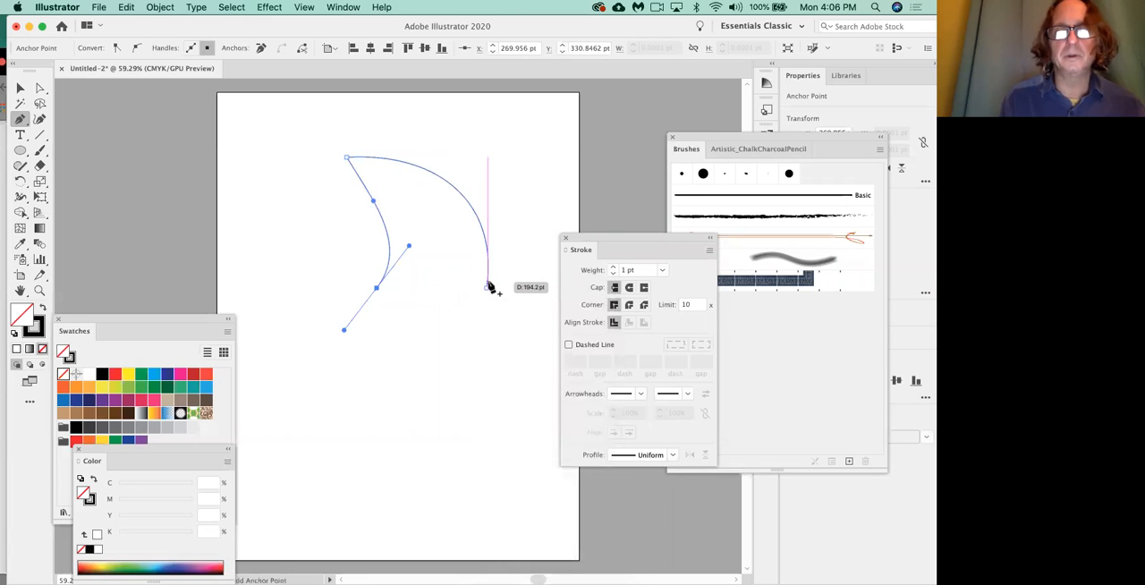
pyautogui.rightClick(486, 289)
pyautogui.click(496, 267)
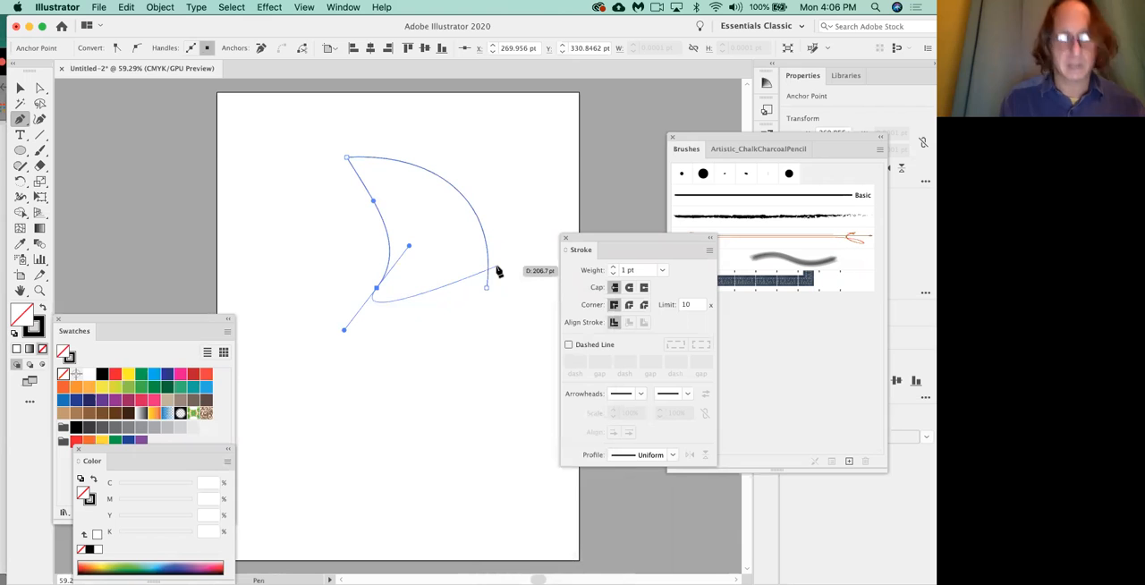
pyautogui.moveTo(486, 288); pyautogui.dragTo(514, 203)
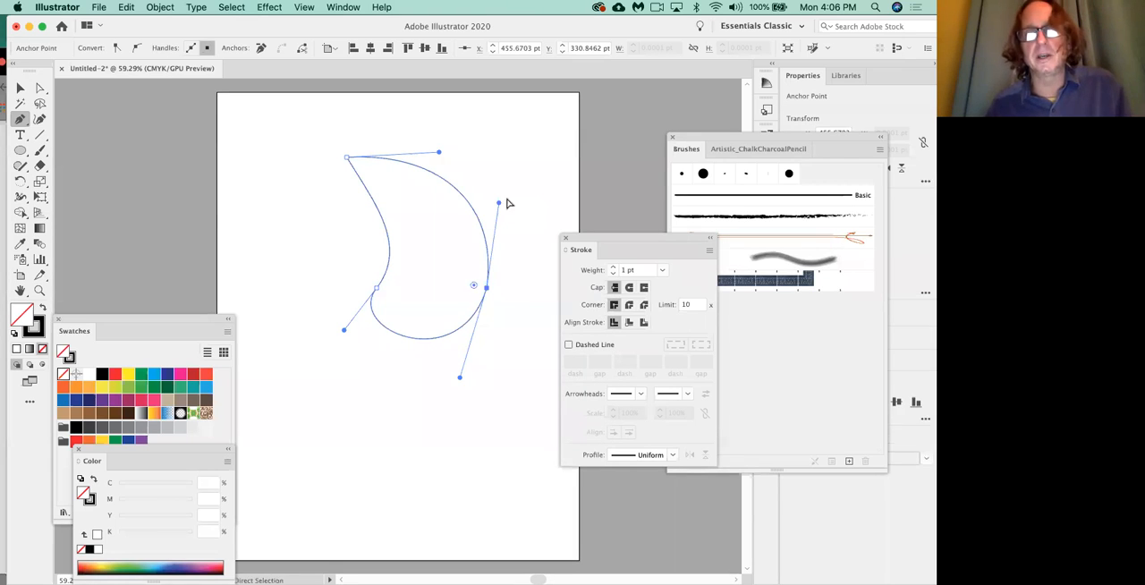
# Refine the leaf outline with the Direct Selection tool by adjusting the inner-edge handles and moving the tip anchor slightly down and inward.
pyautogui.moveTo(506, 205)
pyautogui.mouseDown()
pyautogui.moveTo(516, 196)
pyautogui.moveTo(498, 193)
pyautogui.mouseUp()
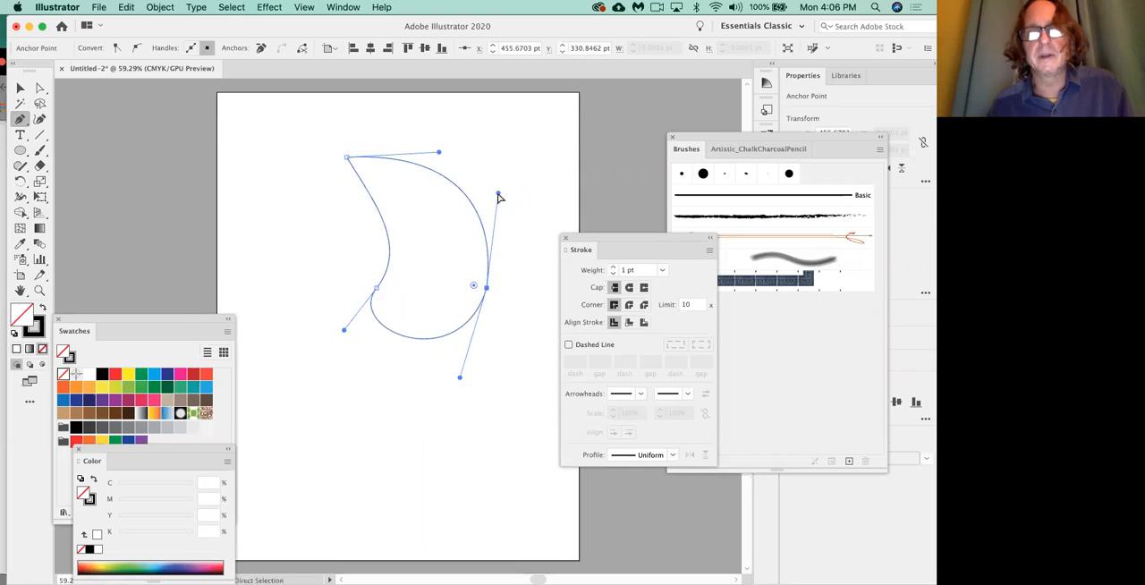
pyautogui.click(39, 89)
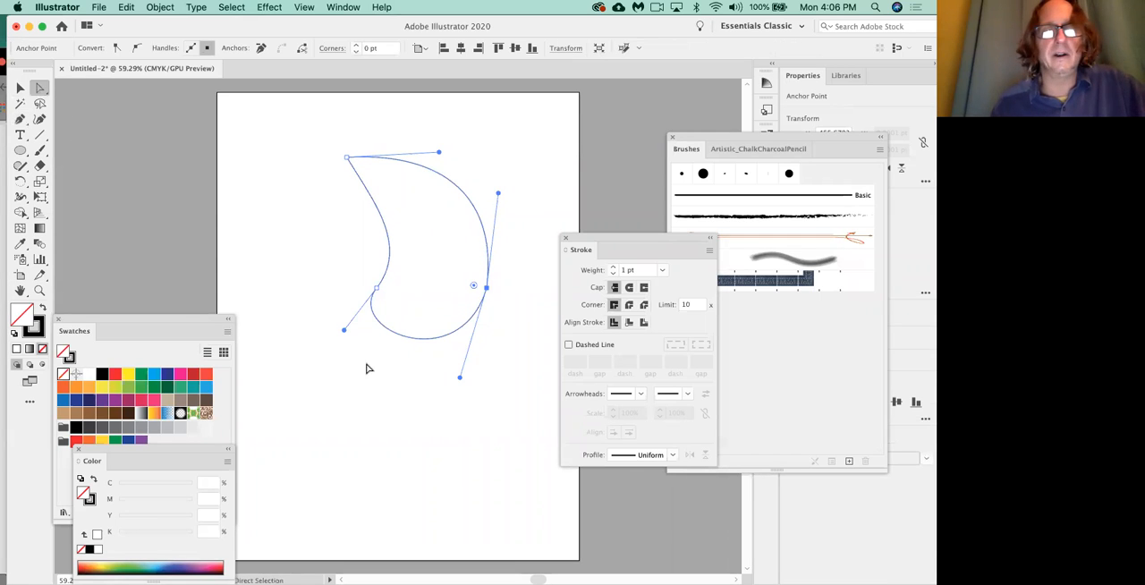
pyautogui.moveTo(344, 330); pyautogui.dragTo(360, 360)
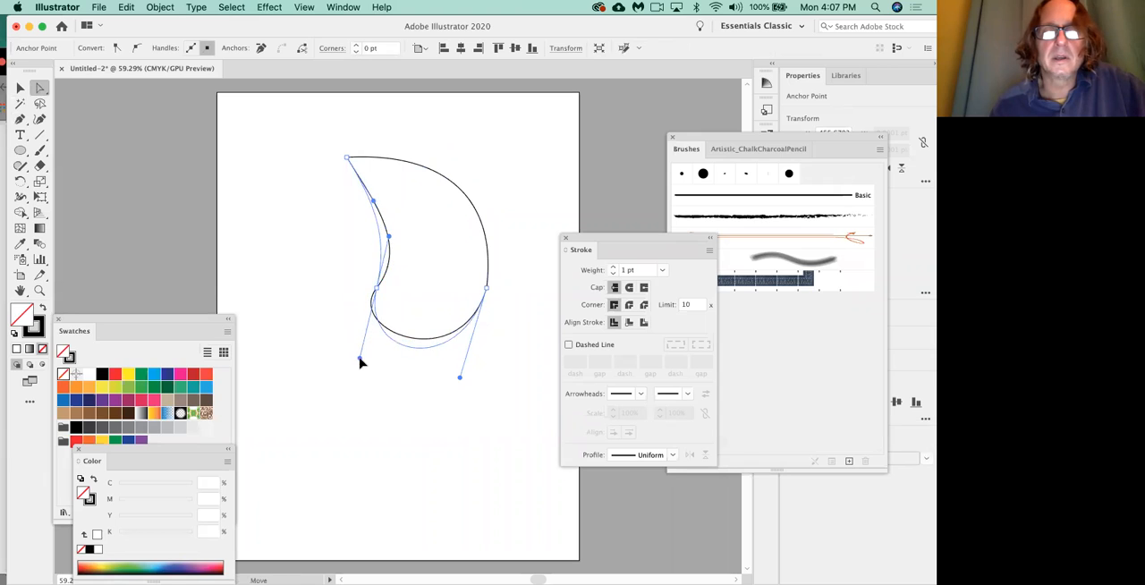
pyautogui.click(383, 240)
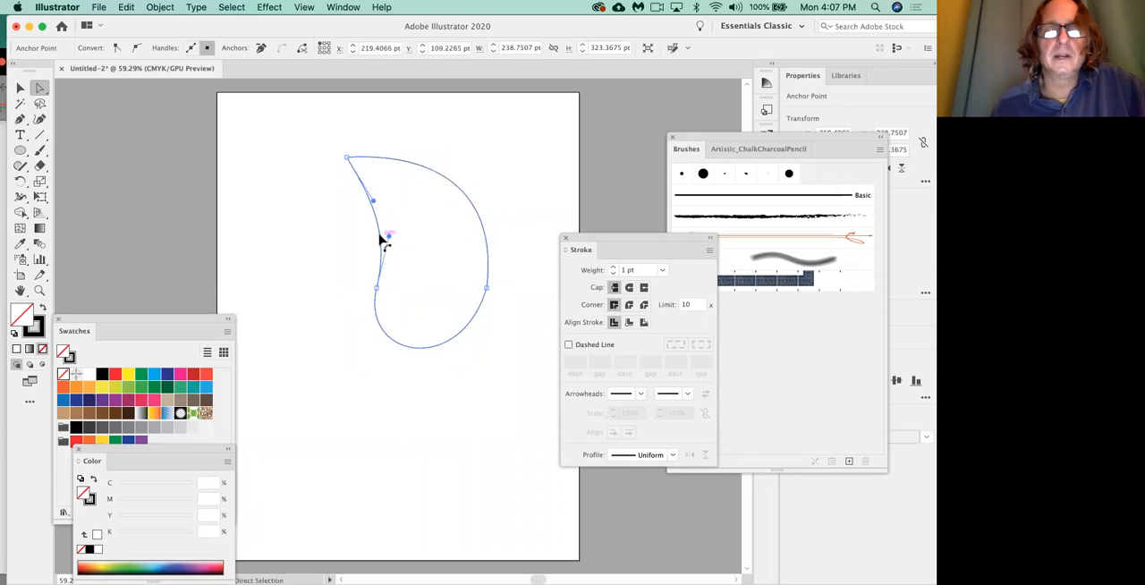
pyautogui.moveTo(391, 240); pyautogui.dragTo(401, 235)
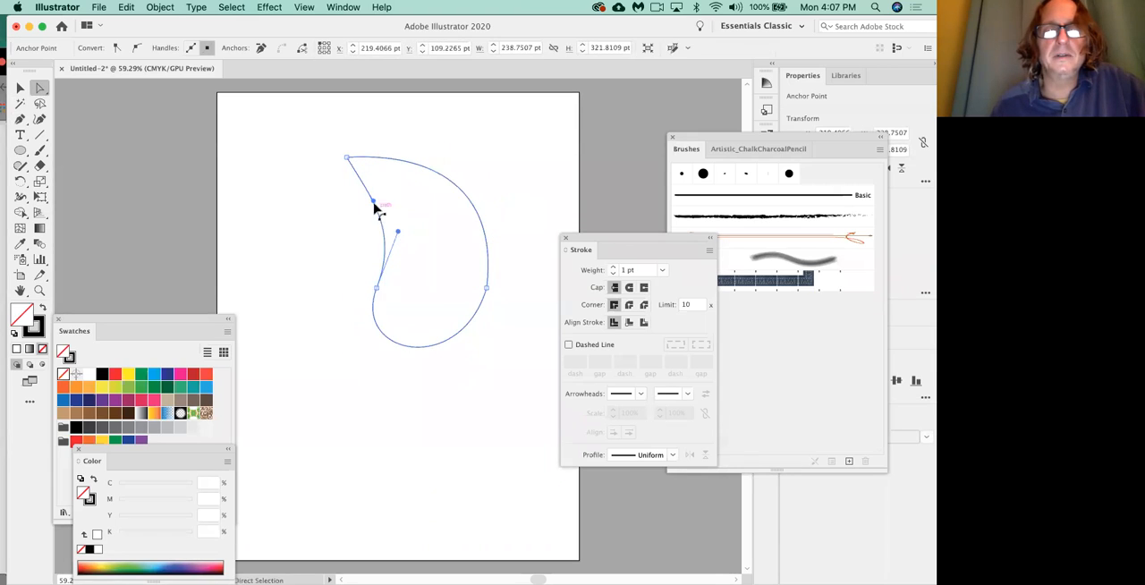
pyautogui.moveTo(379, 194)
pyautogui.mouseDown()
pyautogui.moveTo(396, 187)
pyautogui.moveTo(393, 197)
pyautogui.mouseUp()
pyautogui.moveTo(347, 158); pyautogui.dragTo(367, 172)
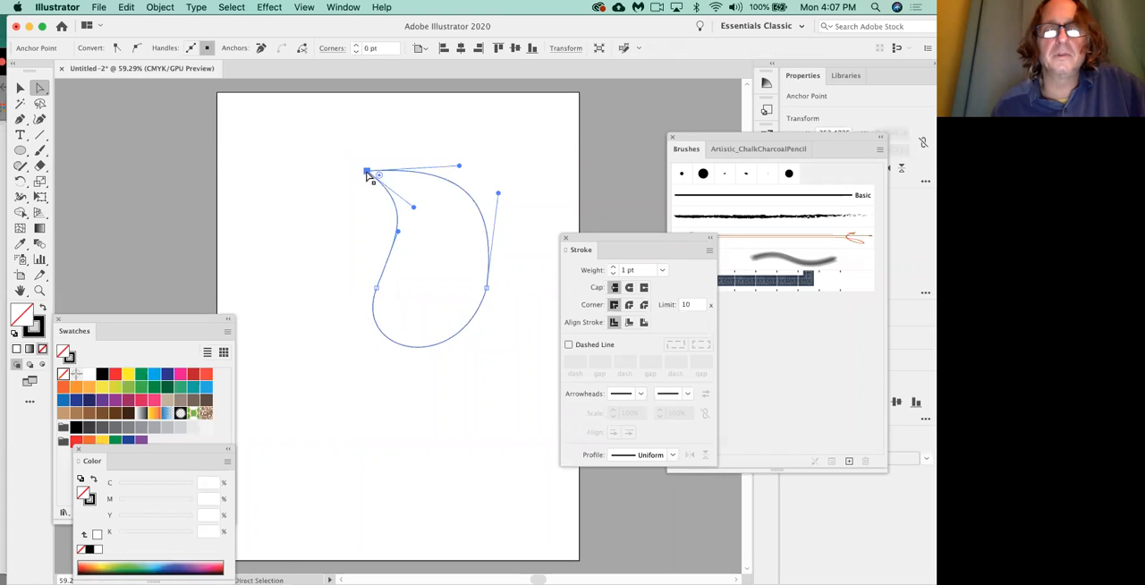
# Widen the leaf by moving its outer right anchor slightly outward, and move the whole leaf to the artboard's upper-right corner.
pyautogui.moveTo(488, 290); pyautogui.dragTo(509, 291)
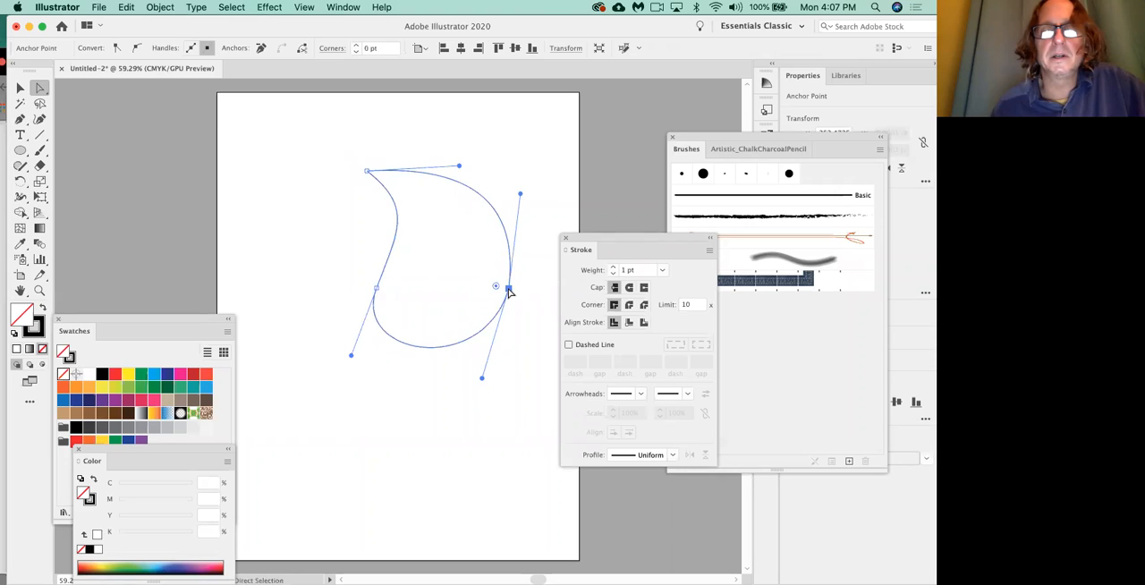
pyautogui.click(428, 431)
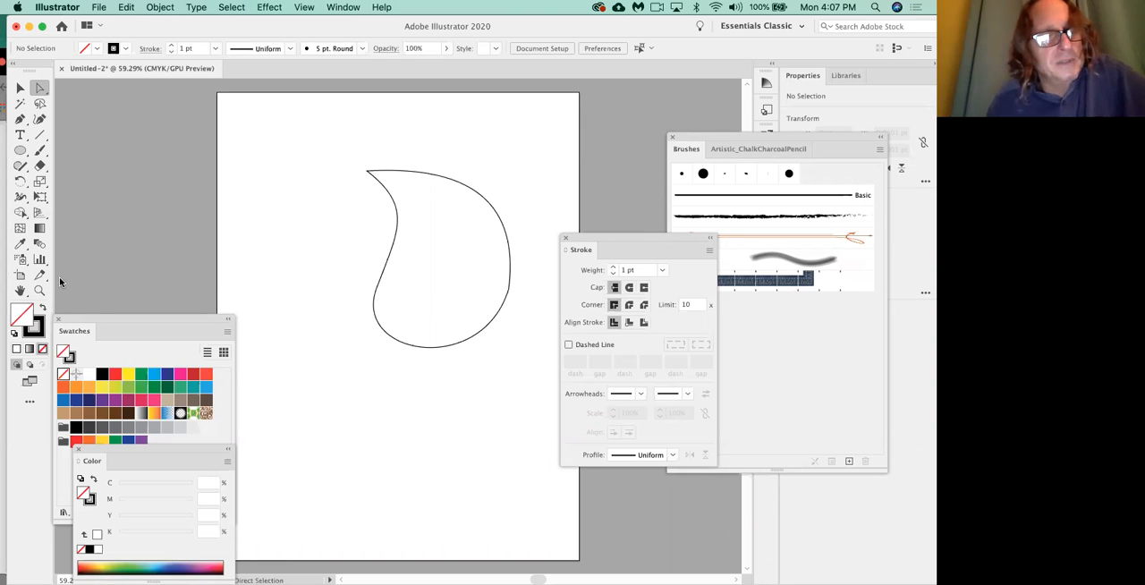
pyautogui.click(20, 89)
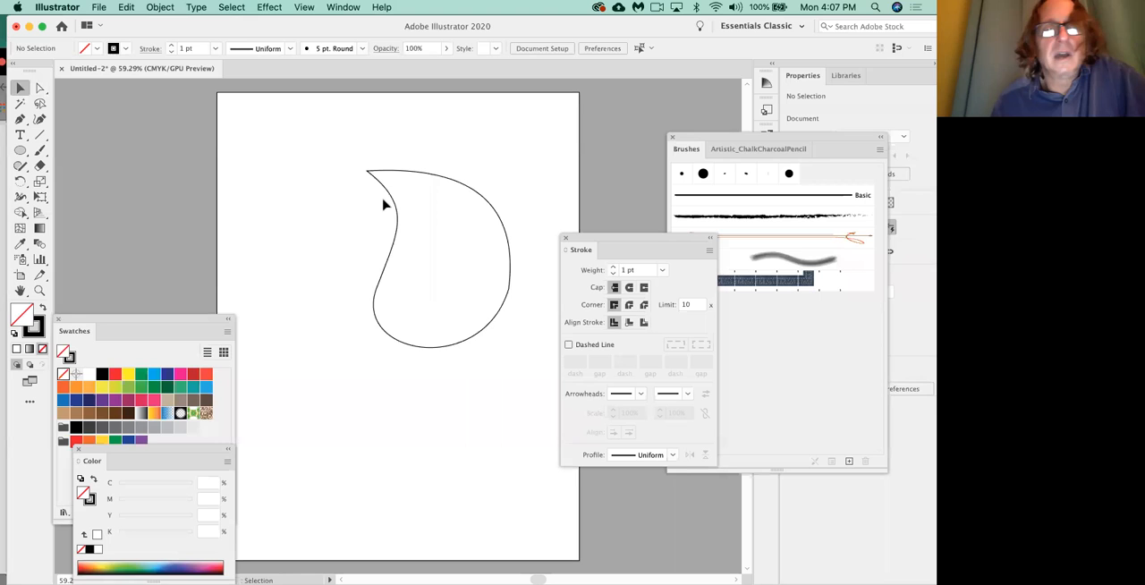
pyautogui.moveTo(398, 217); pyautogui.dragTo(512, 150)
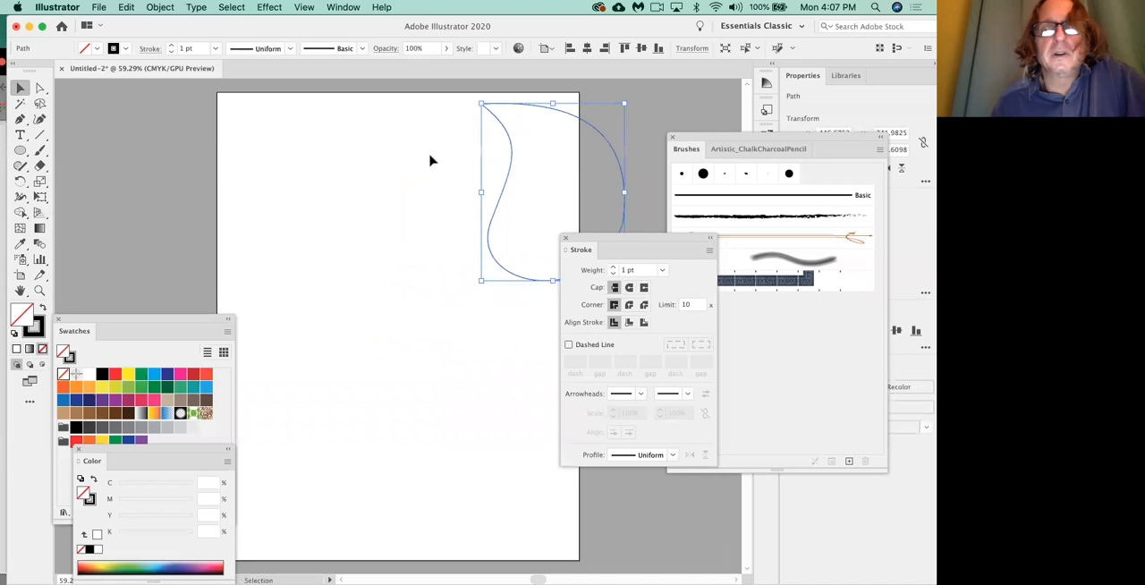
# Draw a similar leaf freehand with the Pencil tool beside the first one, checking the Pencil options beforehand, and delete it.
pyautogui.click(23, 169)
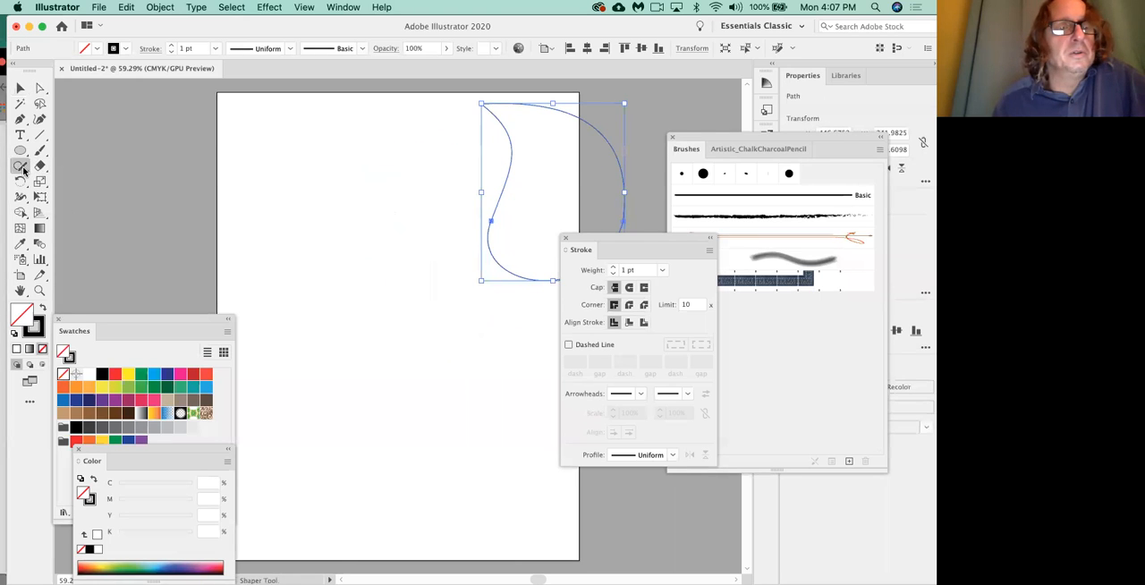
pyautogui.click(71, 182)
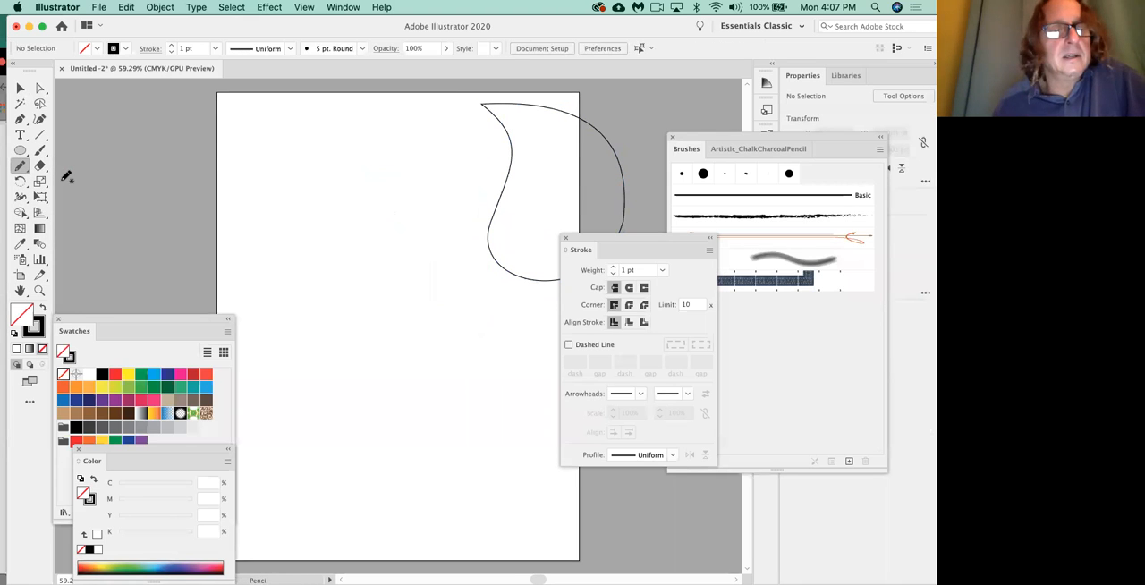
pyautogui.doubleClick(21, 168)
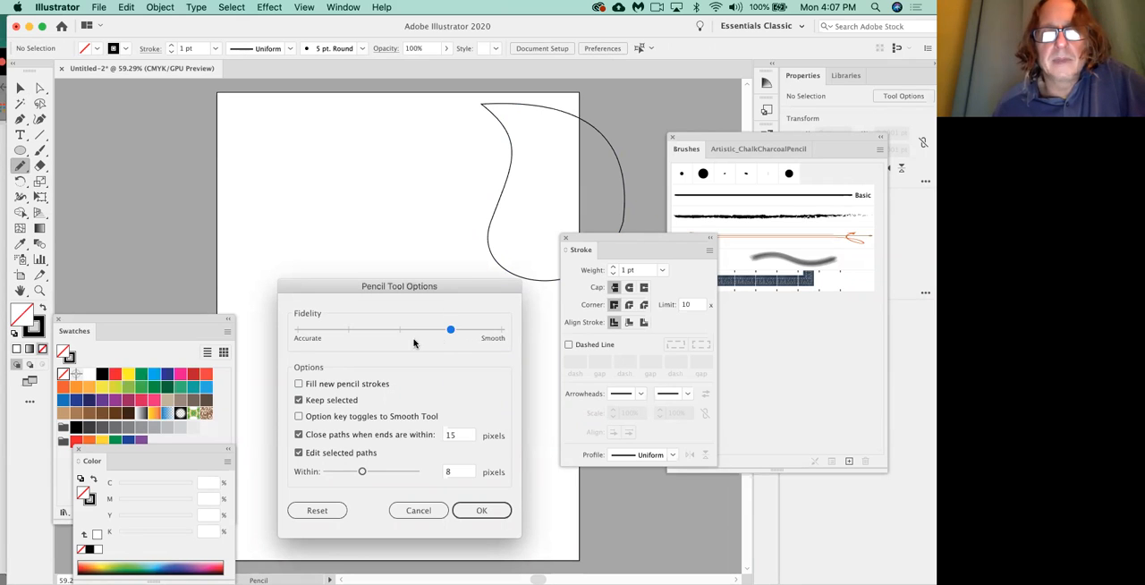
pyautogui.click(483, 509)
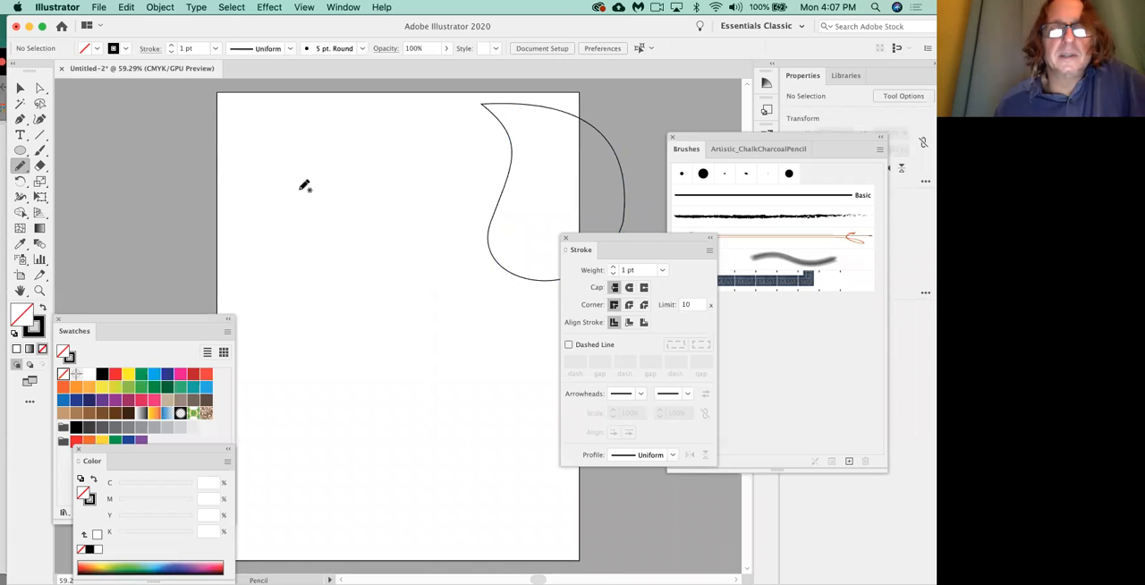
pyautogui.moveTo(276, 176); pyautogui.dragTo(383, 196)
pyautogui.moveTo(422, 270); pyautogui.dragTo(417, 336)
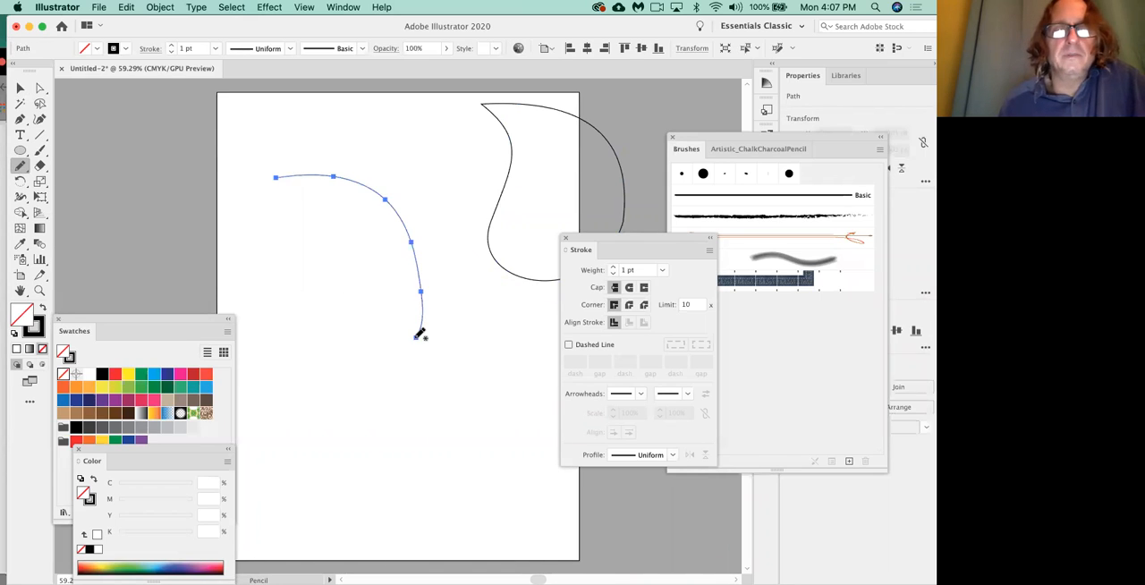
pyautogui.moveTo(277, 178)
pyautogui.mouseDown()
pyautogui.moveTo(316, 201)
pyautogui.moveTo(326, 243)
pyautogui.moveTo(300, 318)
pyautogui.moveTo(334, 376)
pyautogui.moveTo(375, 377)
pyautogui.moveTo(420, 335)
pyautogui.mouseUp()
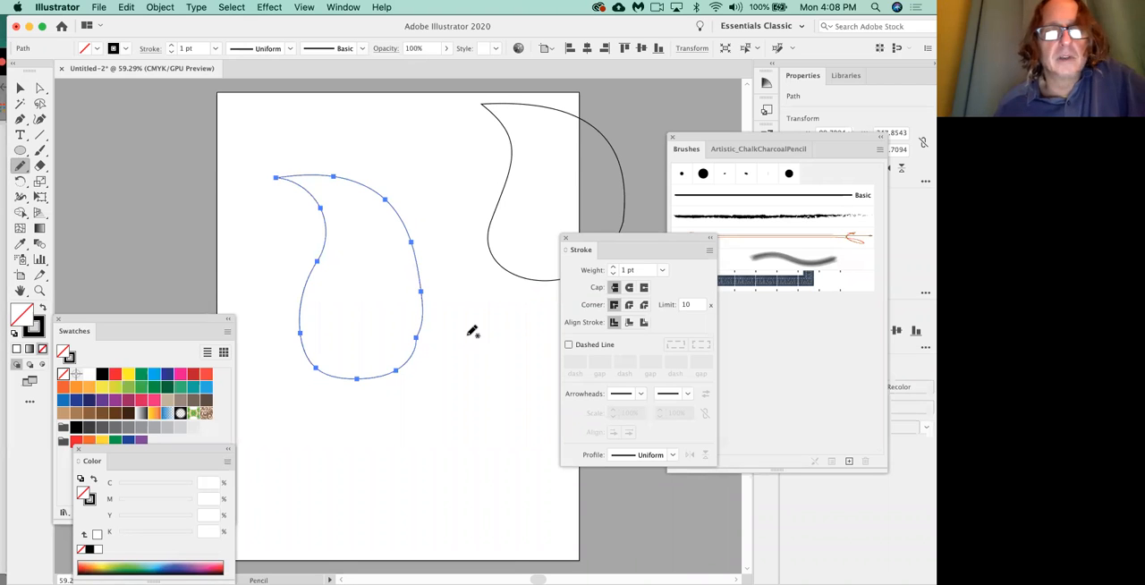
pyautogui.press('Delete')
# Scale the leaf down to about 200 × 247 pt and duplicate it into a two-by-two arrangement of four leaves on the artboard.
pyautogui.press('v')
pyautogui.moveTo(490, 281); pyautogui.dragTo(294, 465)
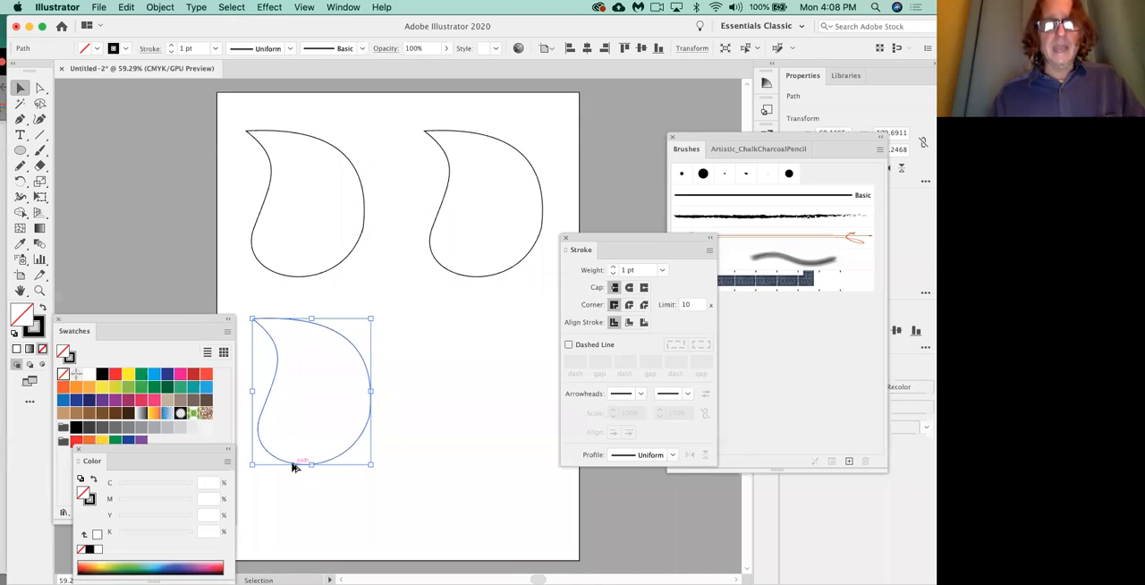
pyautogui.moveTo(295, 467); pyautogui.dragTo(467, 470)
pyautogui.click(410, 513)
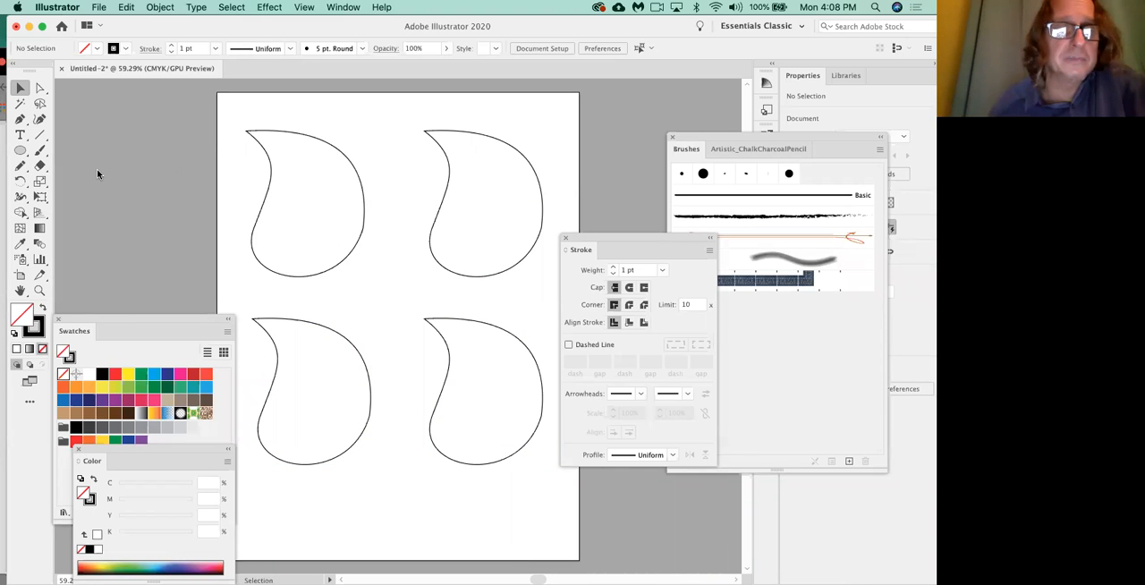
# Close the floating Brushes and Stroke panels, and reopen the Stroke panel beside the artboard's upper-right edge.
pyautogui.moveTo(608, 238)
pyautogui.mouseDown()
pyautogui.moveTo(601, 224)
pyautogui.moveTo(622, 167)
pyautogui.mouseUp()
pyautogui.click(672, 137)
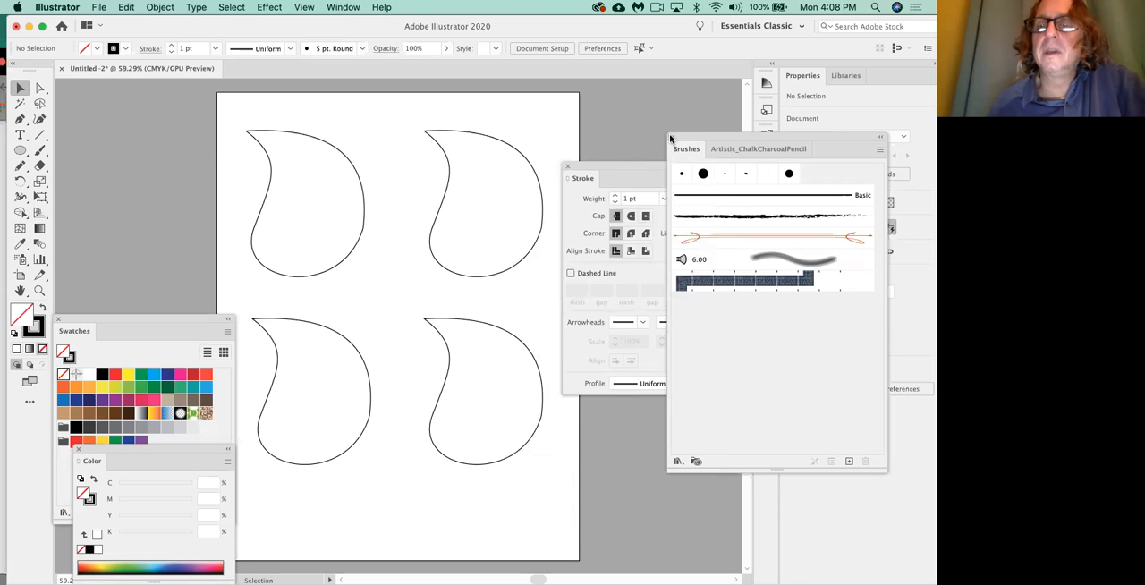
pyautogui.click(567, 166)
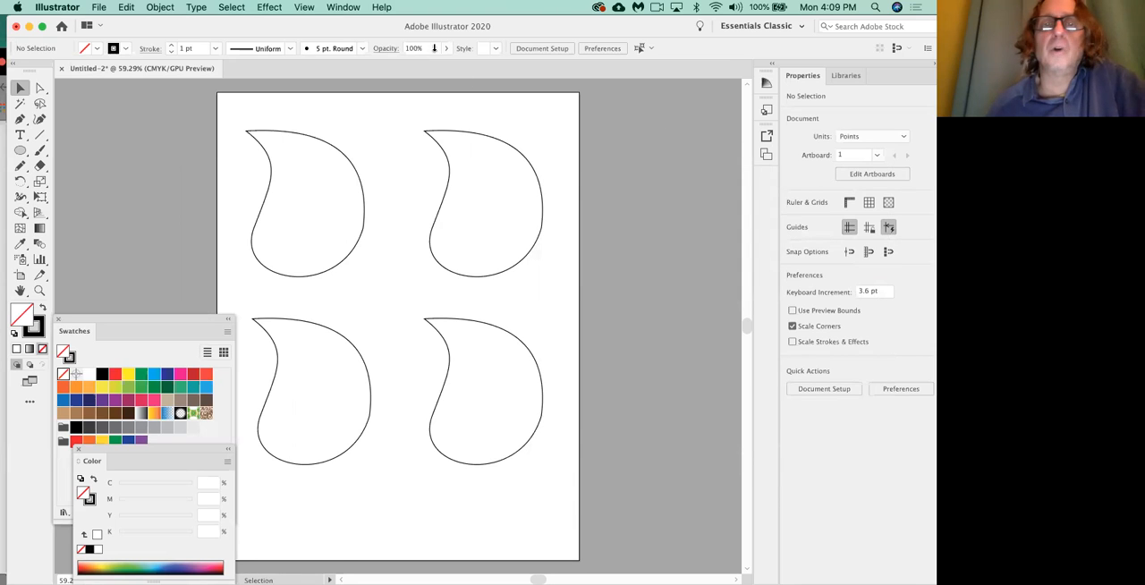
pyautogui.click(347, 8)
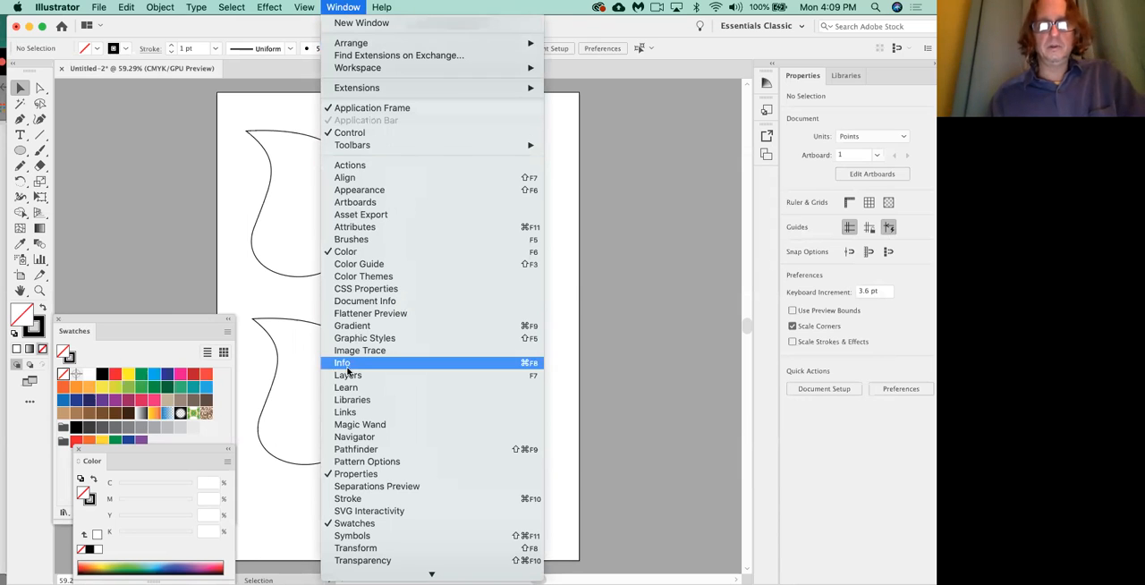
pyautogui.click(349, 498)
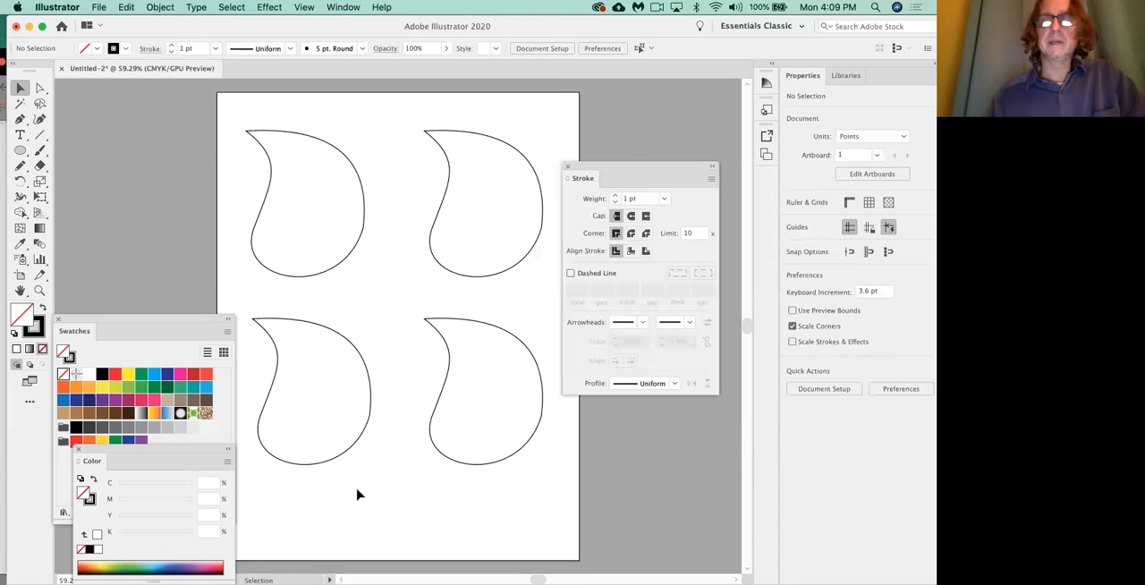
pyautogui.moveTo(624, 166); pyautogui.dragTo(634, 105)
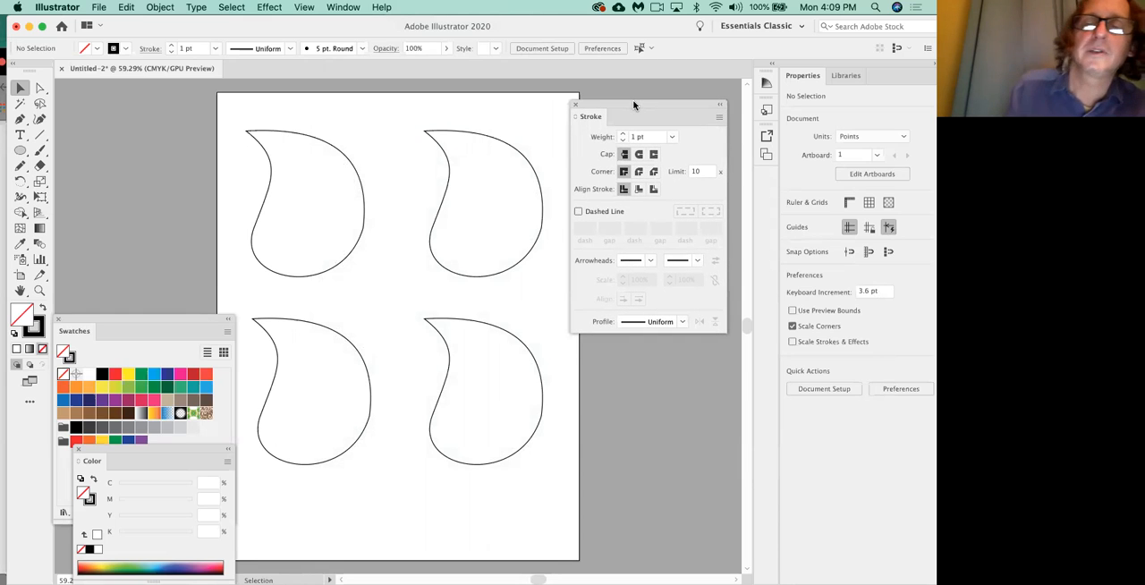
# Cycle the Stroke panel through its collapsed, partial and full views, ending with all options including the width profile shown.
pyautogui.click(576, 118)
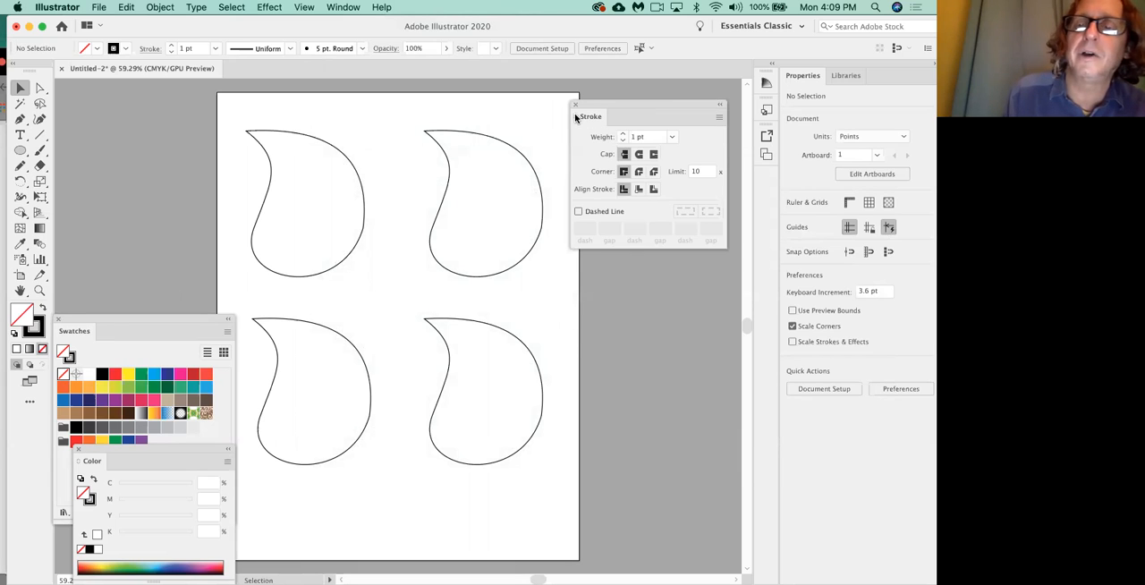
pyautogui.click(576, 117)
pyautogui.click(576, 117)
pyautogui.moveTo(579, 118)
pyautogui.mouseDown()
pyautogui.moveTo(535, 121)
pyautogui.moveTo(547, 127)
pyautogui.mouseUp()
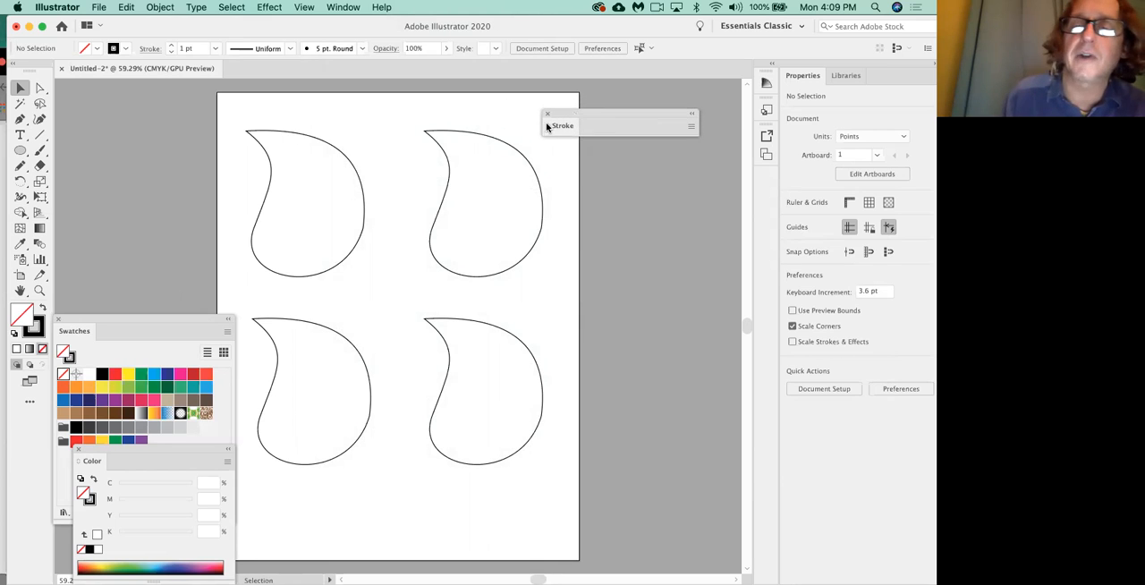
pyautogui.click(545, 127)
pyautogui.click(546, 127)
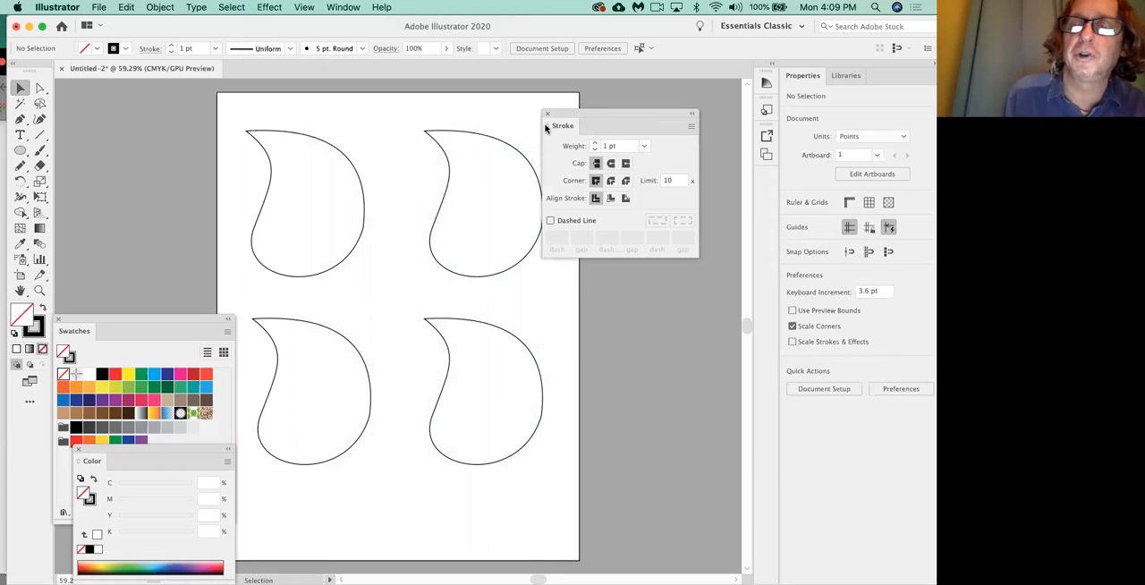
pyautogui.click(546, 127)
pyautogui.click(546, 127)
pyautogui.click(546, 128)
pyautogui.click(546, 127)
pyautogui.click(546, 127)
pyautogui.click(546, 127)
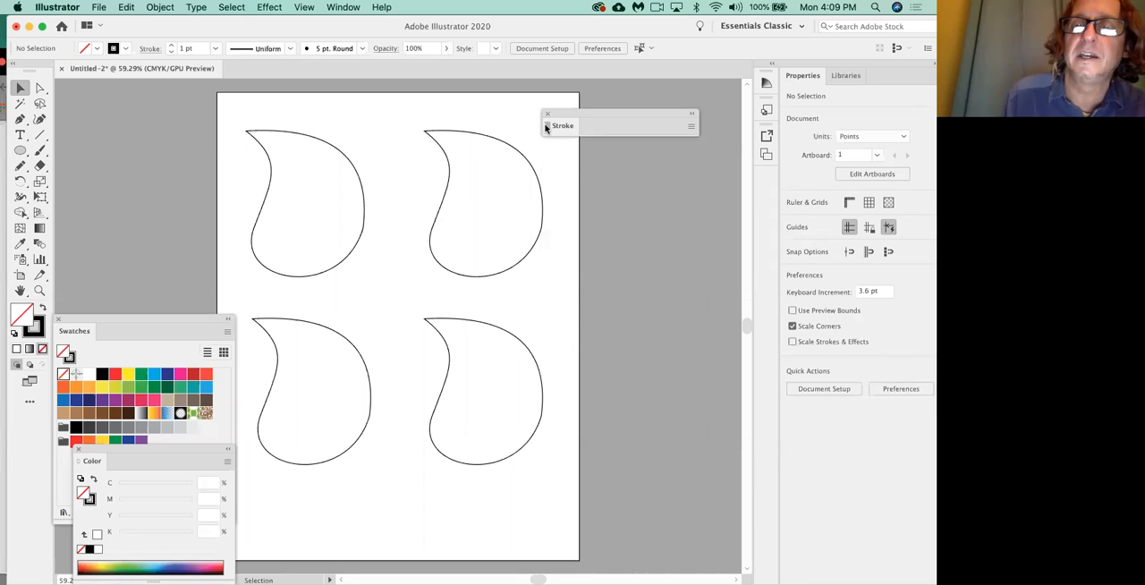
pyautogui.click(546, 127)
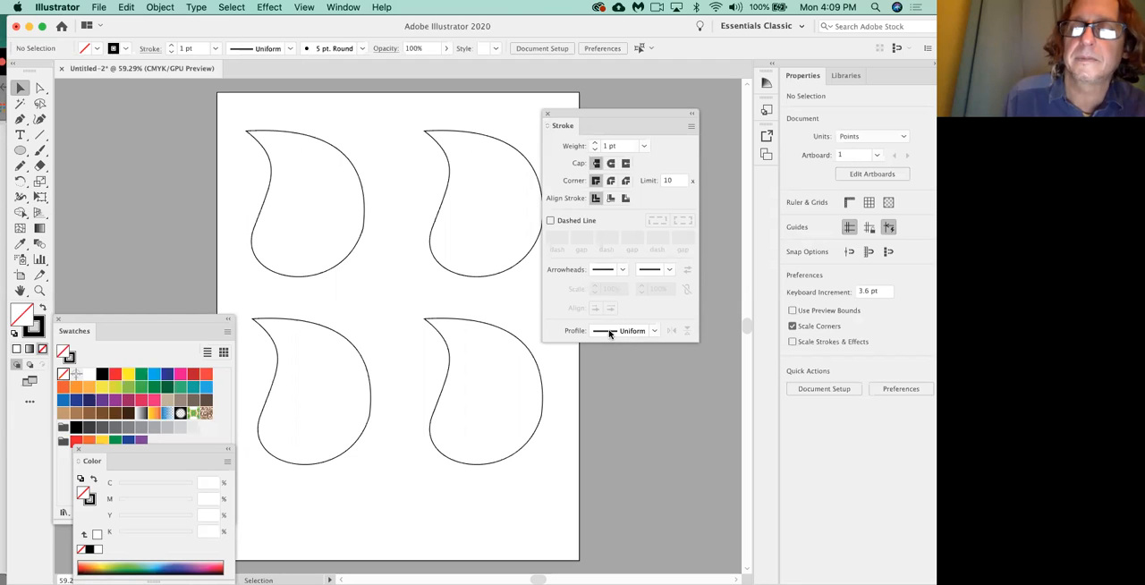
pyautogui.click(546, 127)
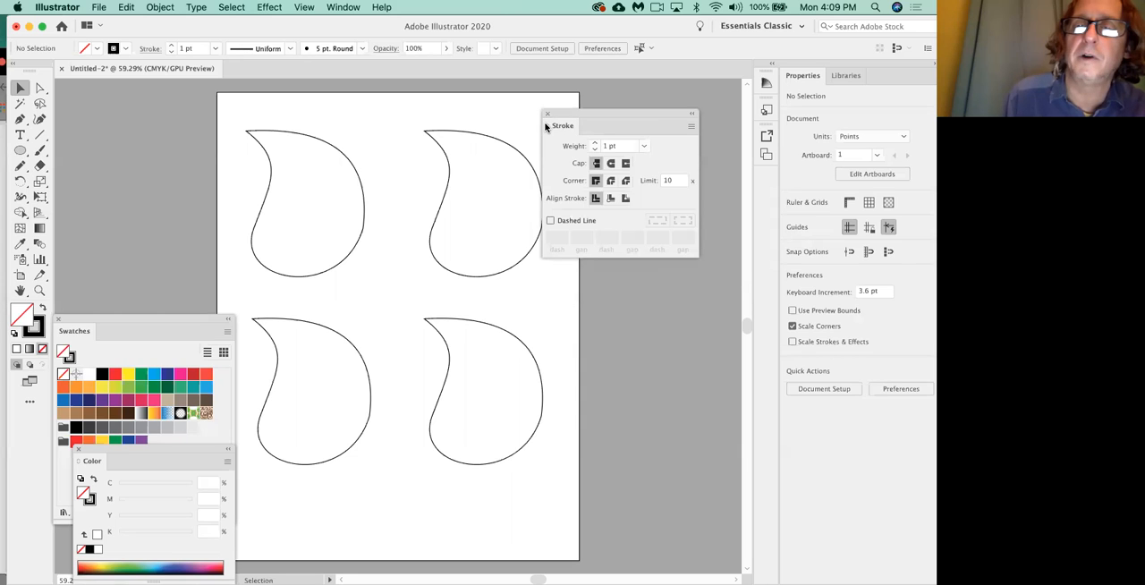
pyautogui.click(546, 126)
pyautogui.click(545, 126)
pyautogui.click(546, 126)
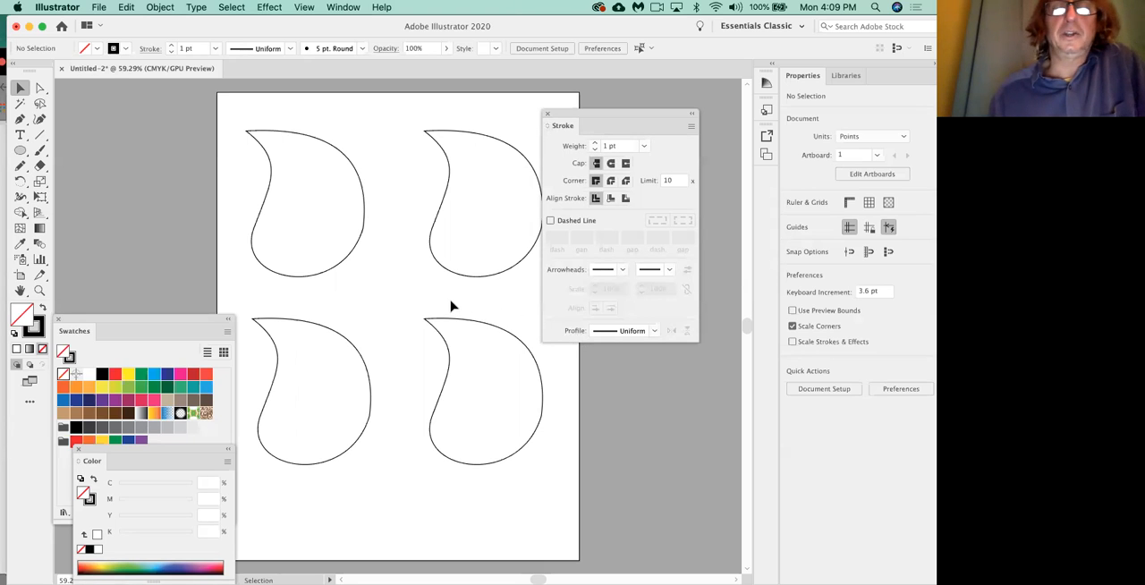
# Move the upper-right leaf clear of the Stroke panel and give it a 3 pt stroke with the lens-shaped width profile.
pyautogui.moveTo(447, 272); pyautogui.dragTo(409, 266)
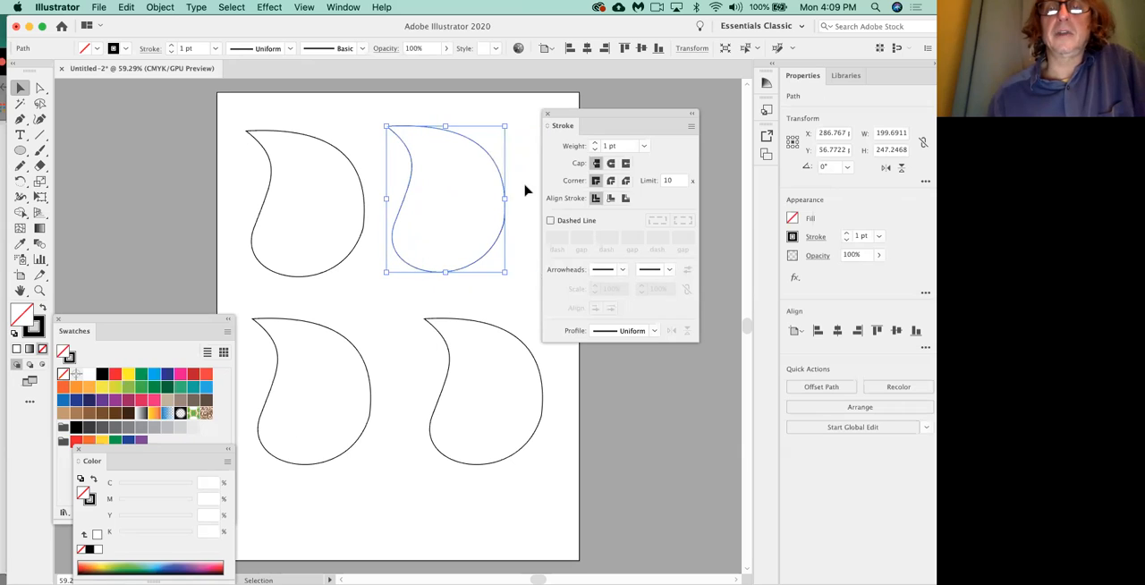
pyautogui.click(594, 143)
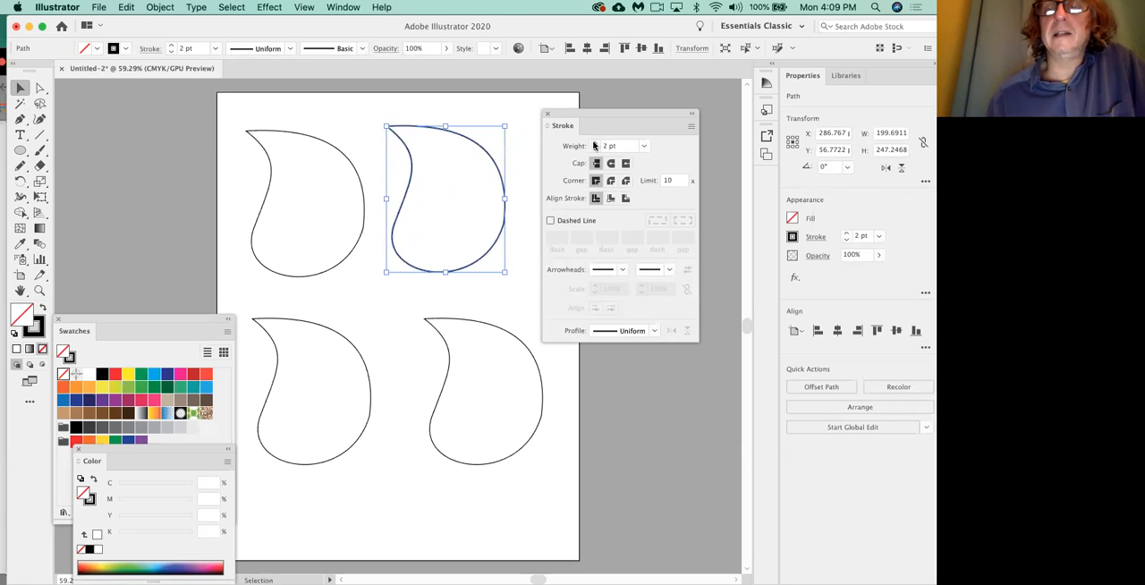
pyautogui.click(594, 143)
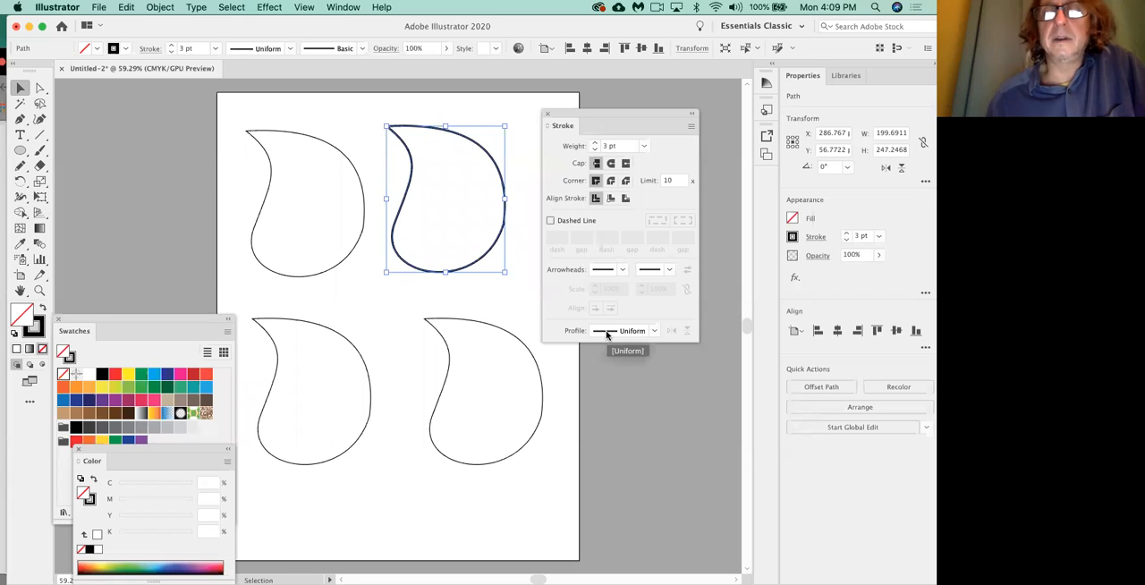
pyautogui.click(654, 331)
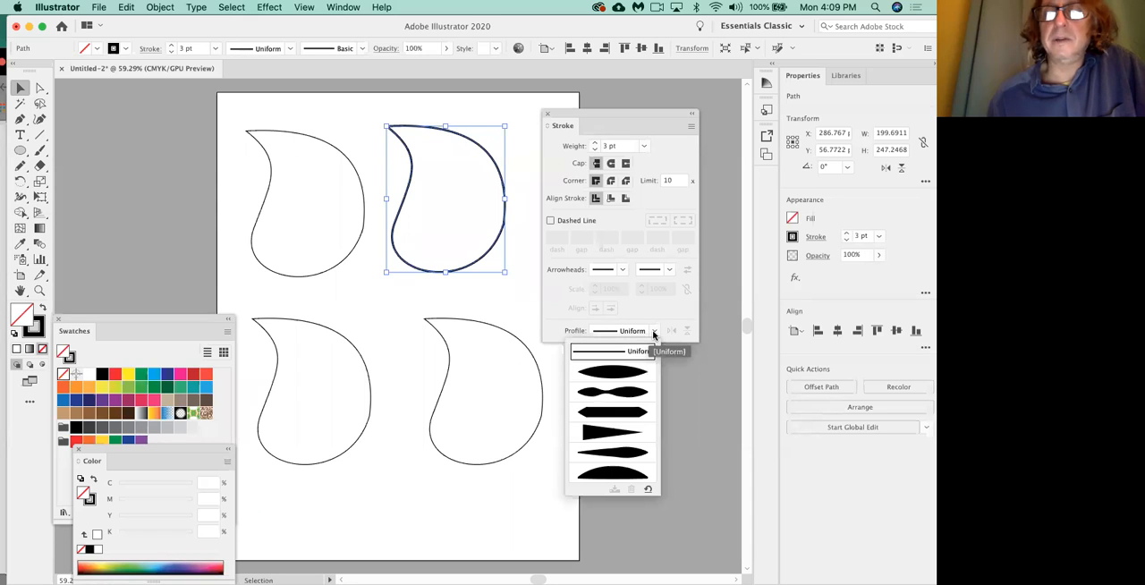
pyautogui.click(616, 373)
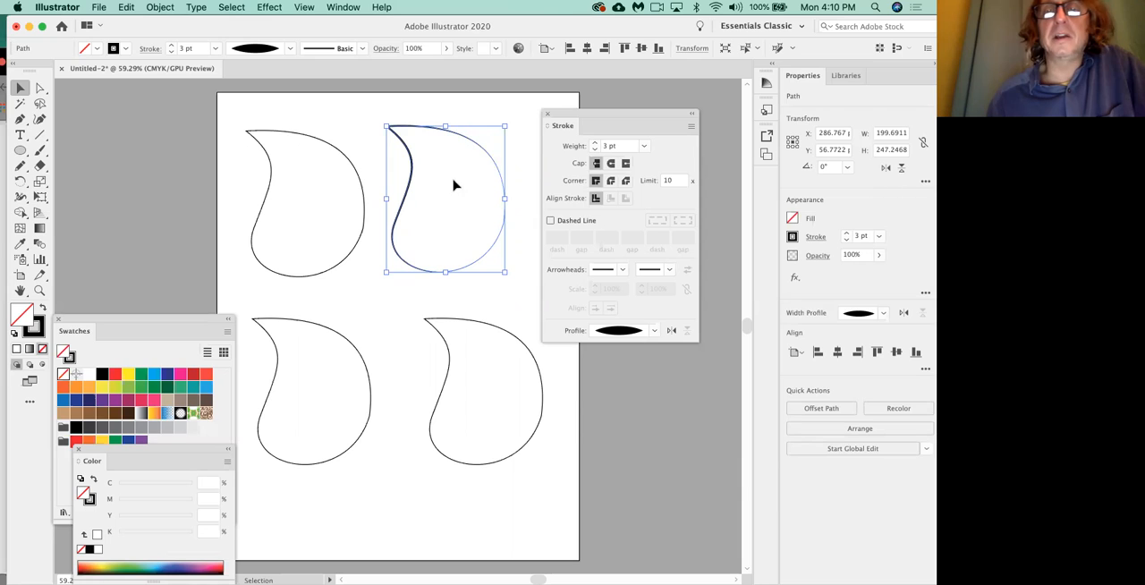
# Set the upper-right leaf's stroke weight to 12 pt and change its stroke to Width Profile 2.
pyautogui.click(595, 143)
pyautogui.click(595, 143)
pyautogui.click(595, 143)
pyautogui.click(595, 143)
pyautogui.click(595, 143)
pyautogui.click(595, 143)
pyautogui.click(595, 143)
pyautogui.click(595, 143)
pyautogui.click(595, 143)
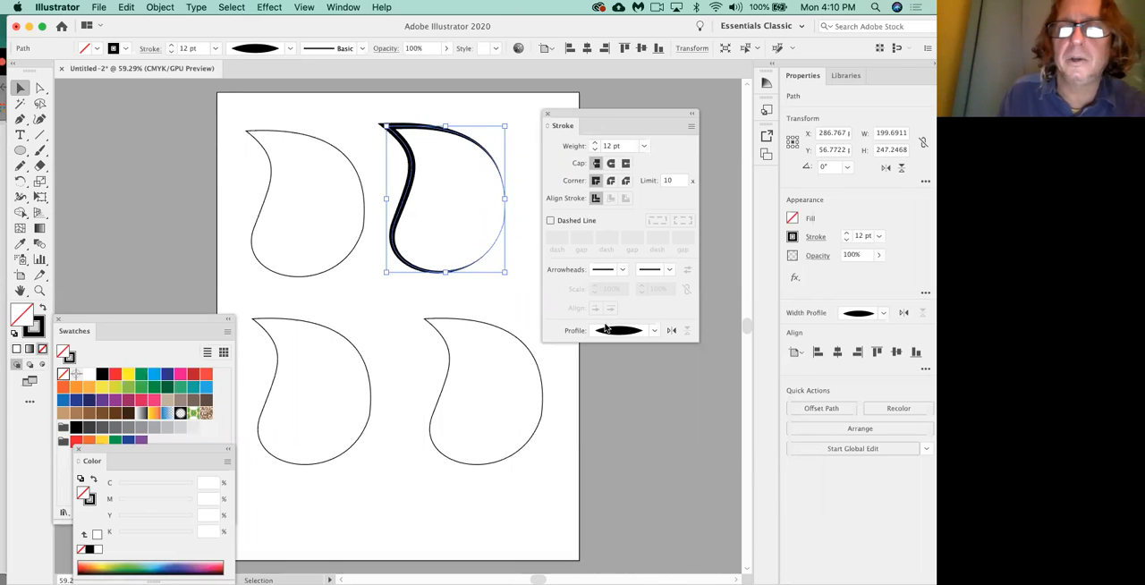
pyautogui.click(655, 331)
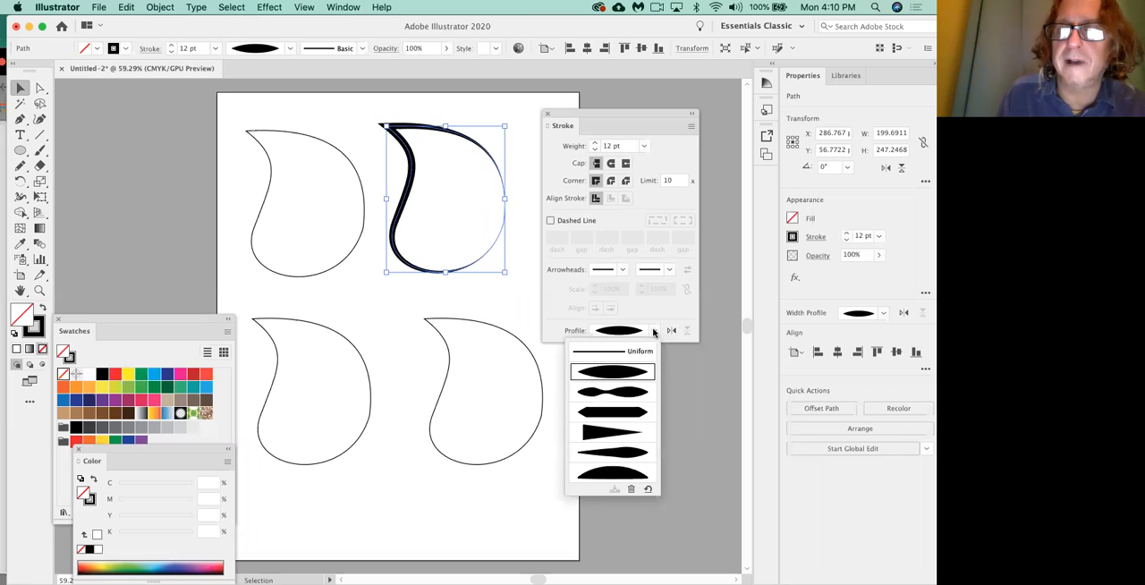
pyautogui.click(620, 397)
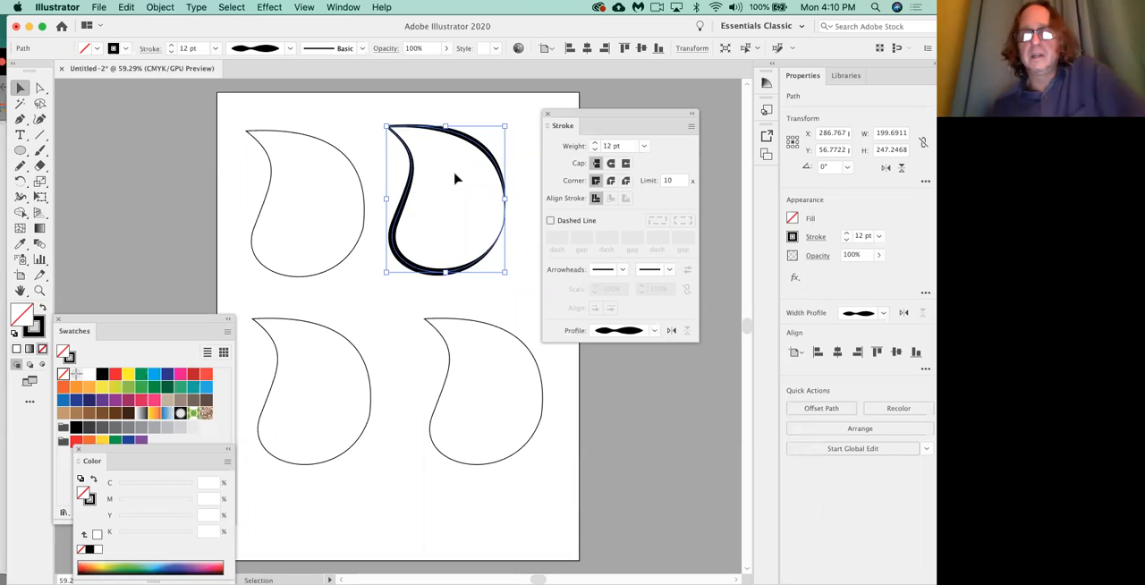
# Set the upper-right leaf's stroke weight to 5 pt, deselect it to view the variable-width outline, and reselect it.
pyautogui.click(594, 149)
pyautogui.click(594, 149)
pyautogui.click(594, 149)
pyautogui.click(594, 150)
pyautogui.click(594, 149)
pyautogui.click(594, 150)
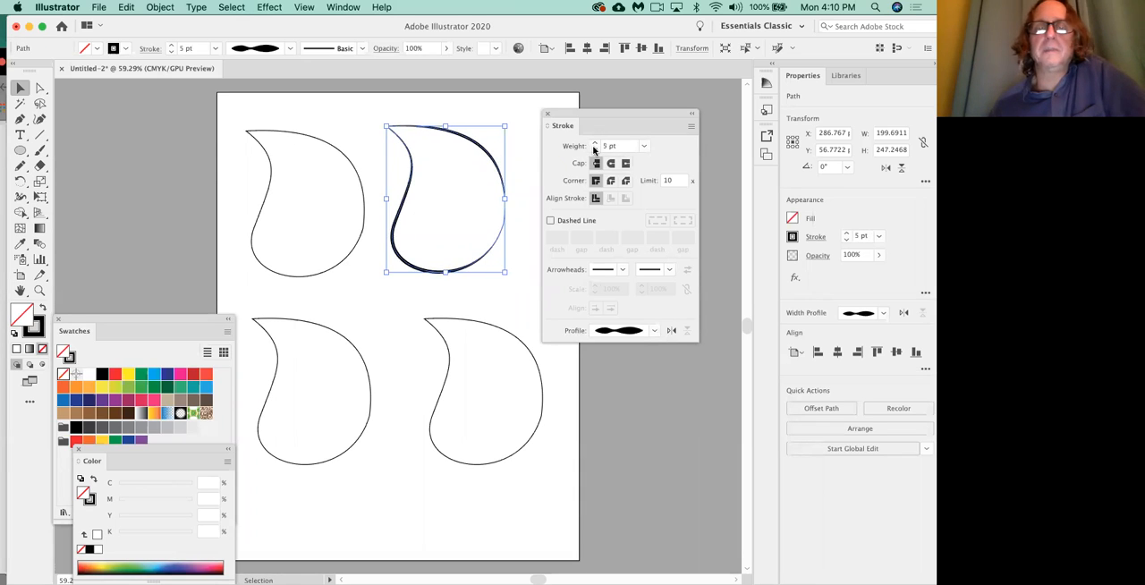
pyautogui.click(517, 293)
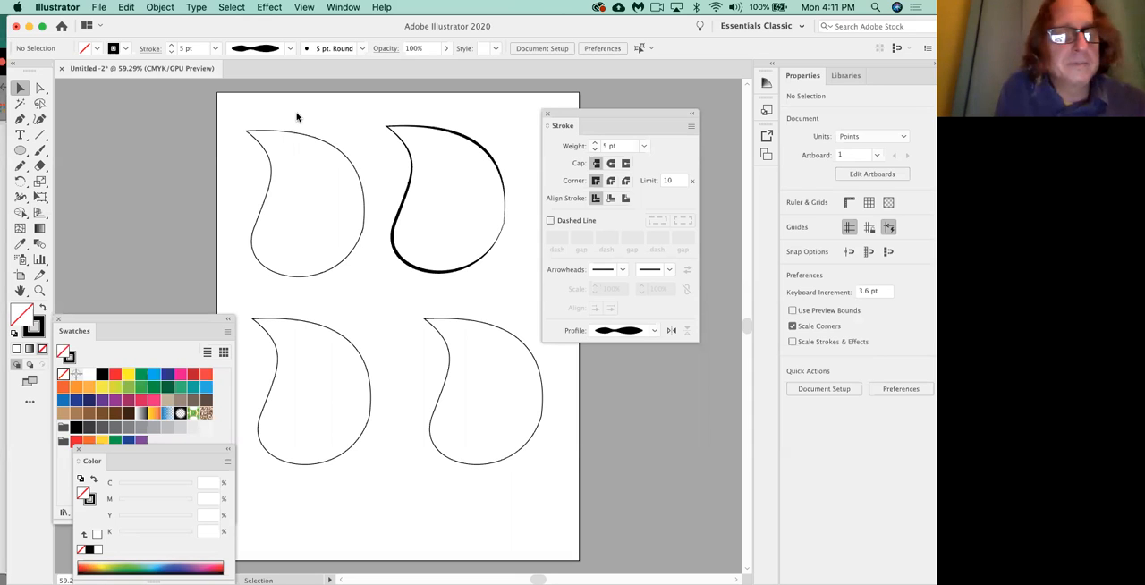
pyautogui.click(477, 258)
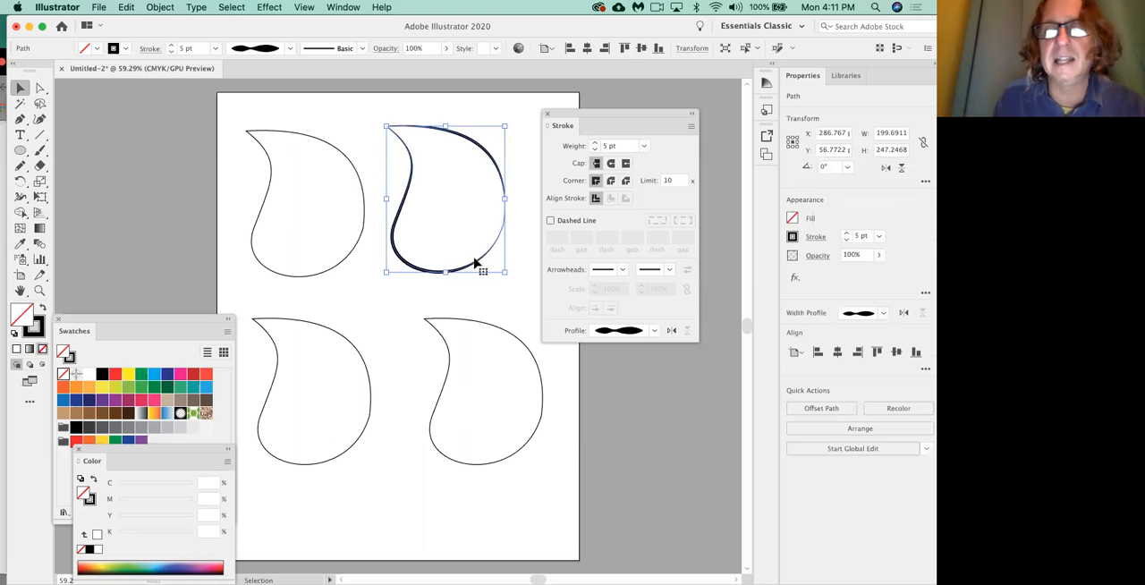
# Try the bar profile with pointed ends and the one-end tapered width profile on the upper-right leaf's stroke.
pyautogui.click(654, 331)
pyautogui.click(622, 413)
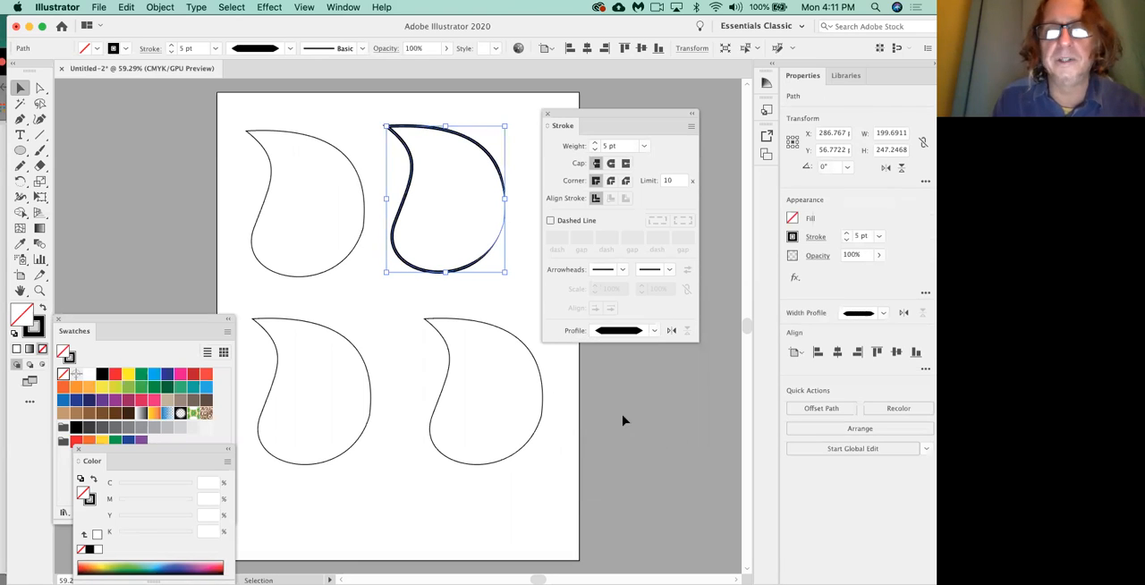
pyautogui.click(657, 332)
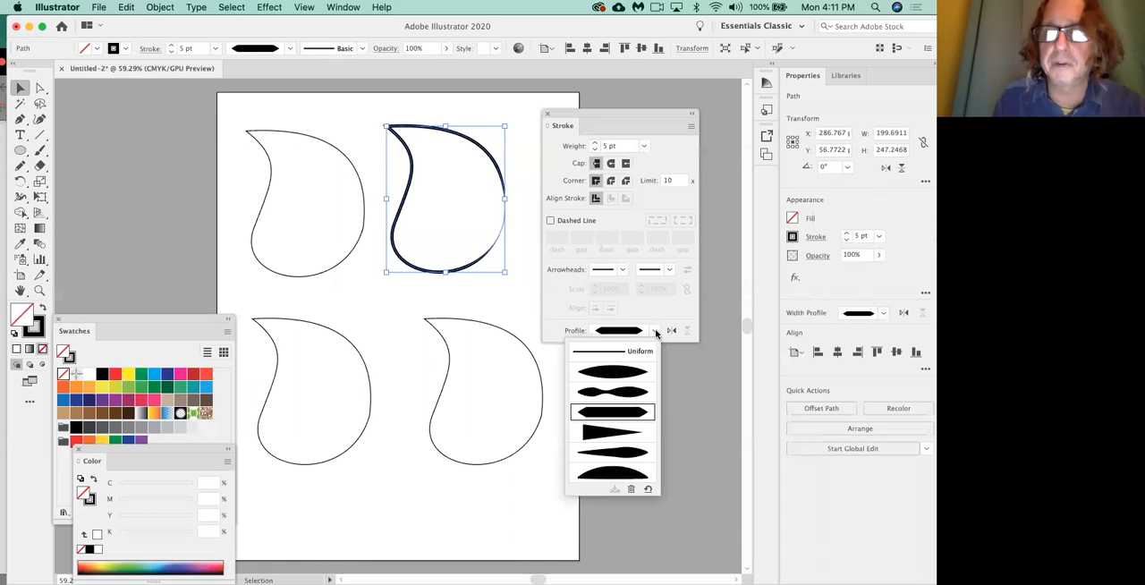
pyautogui.click(619, 438)
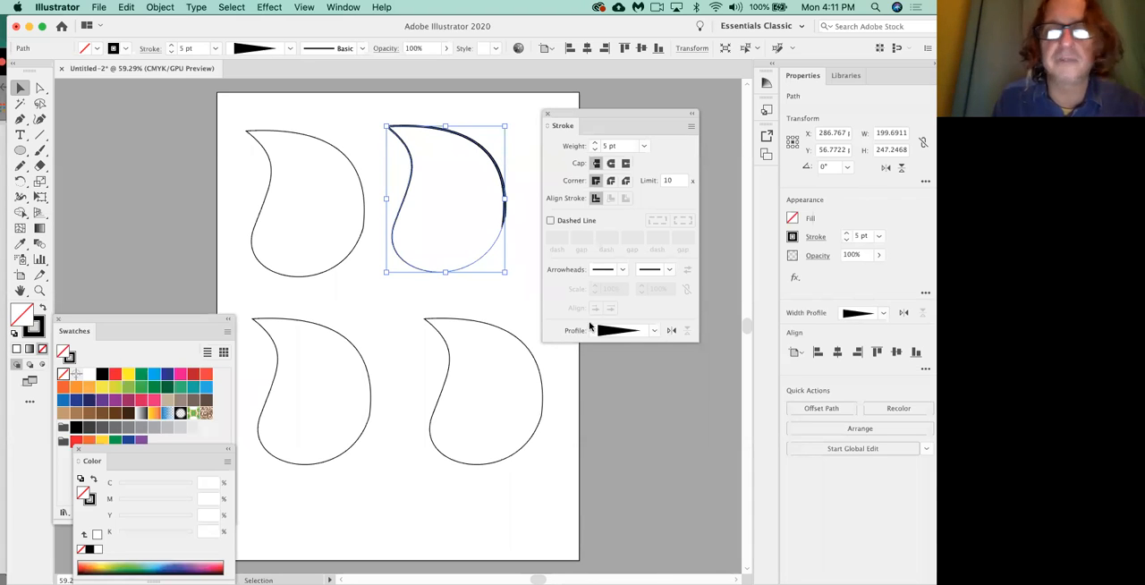
# Paint a nearly straight horizontal brush stroke about 191 pt long between the upper and lower leaves and set its weight to 6 pt.
pyautogui.click(39, 149)
pyautogui.moveTo(218, 294); pyautogui.dragTo(331, 293)
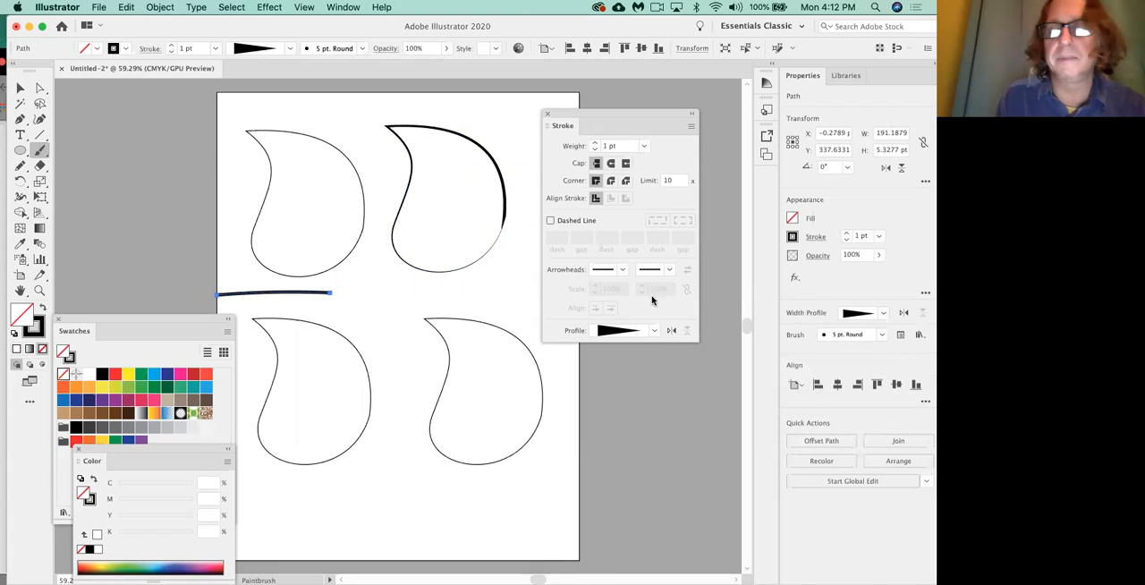
pyautogui.click(595, 142)
pyautogui.click(595, 143)
pyautogui.click(595, 142)
pyautogui.click(595, 143)
pyautogui.click(595, 142)
# Try the Uniform and lens-shaped width profiles on the painted brush stroke, and delete the stroke.
pyautogui.click(653, 331)
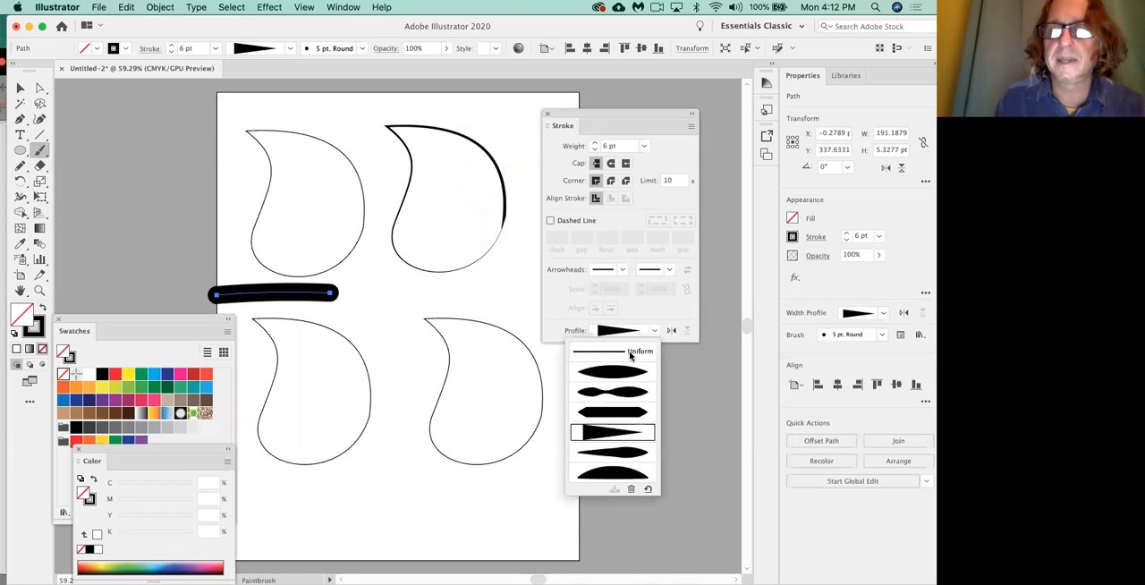
pyautogui.click(631, 353)
pyautogui.click(655, 332)
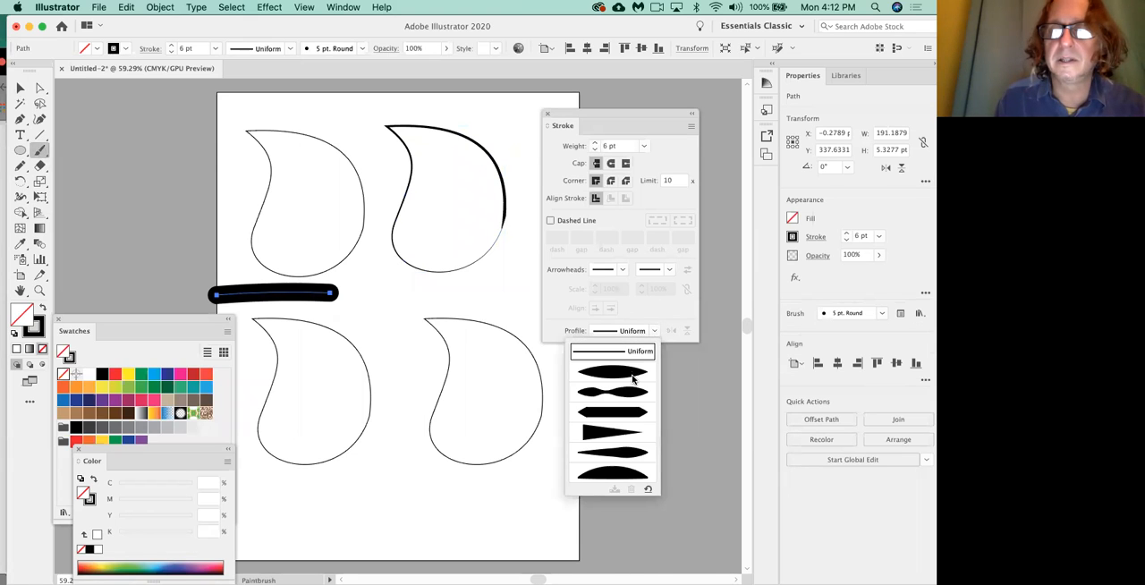
pyautogui.click(636, 372)
pyautogui.press('Delete')
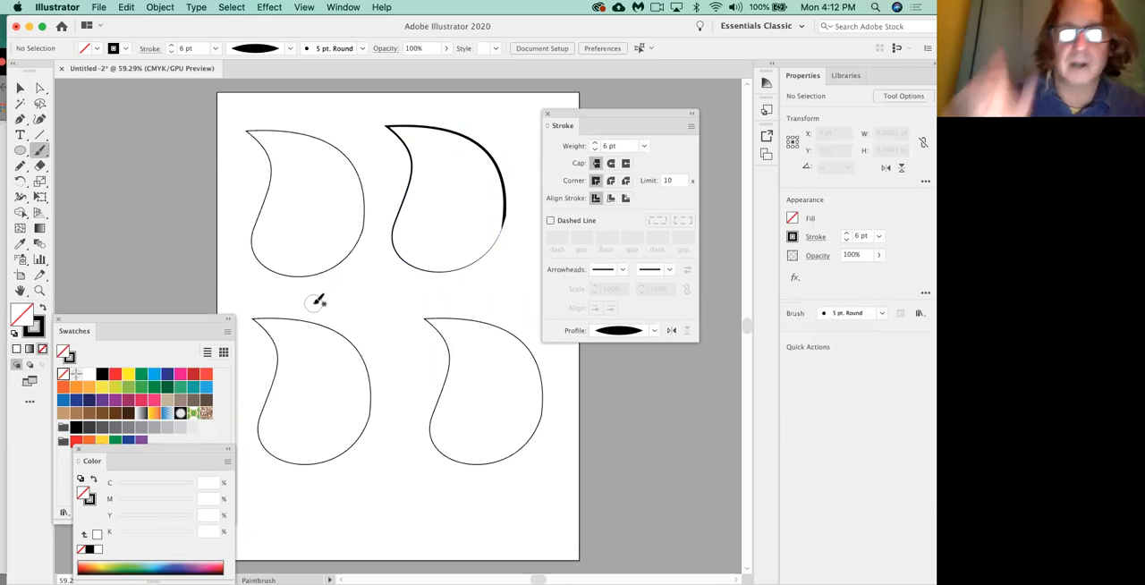
pyautogui.click(654, 331)
pyautogui.click(654, 331)
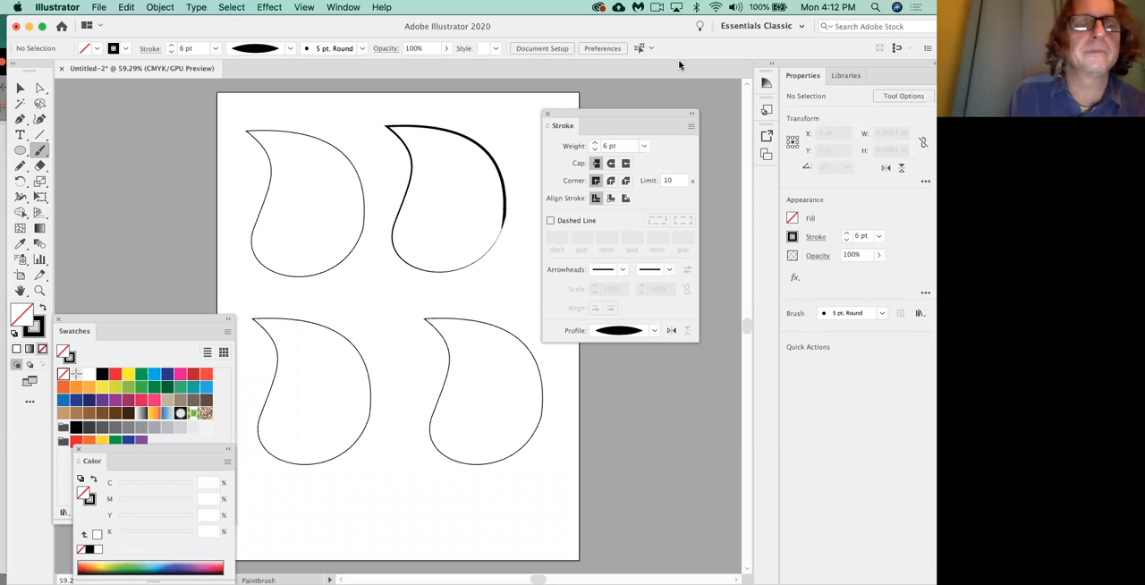
# Set the upper-right leaf's stroke weight to 8 pt and apply Width Profile 2, the double-bulge shape.
pyautogui.click(19, 121)
pyautogui.click(21, 89)
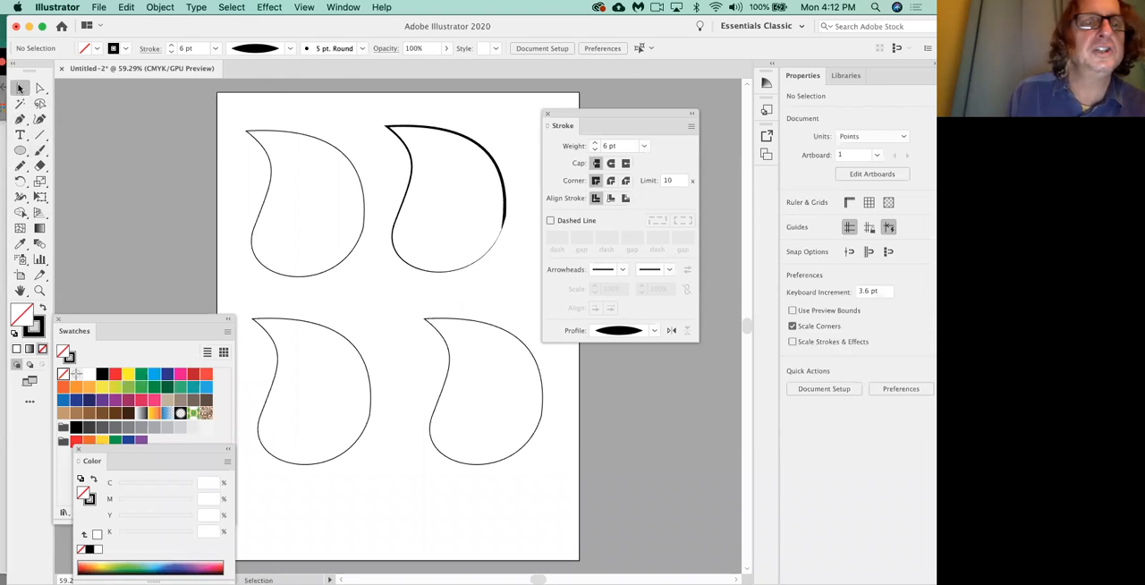
pyautogui.click(310, 134)
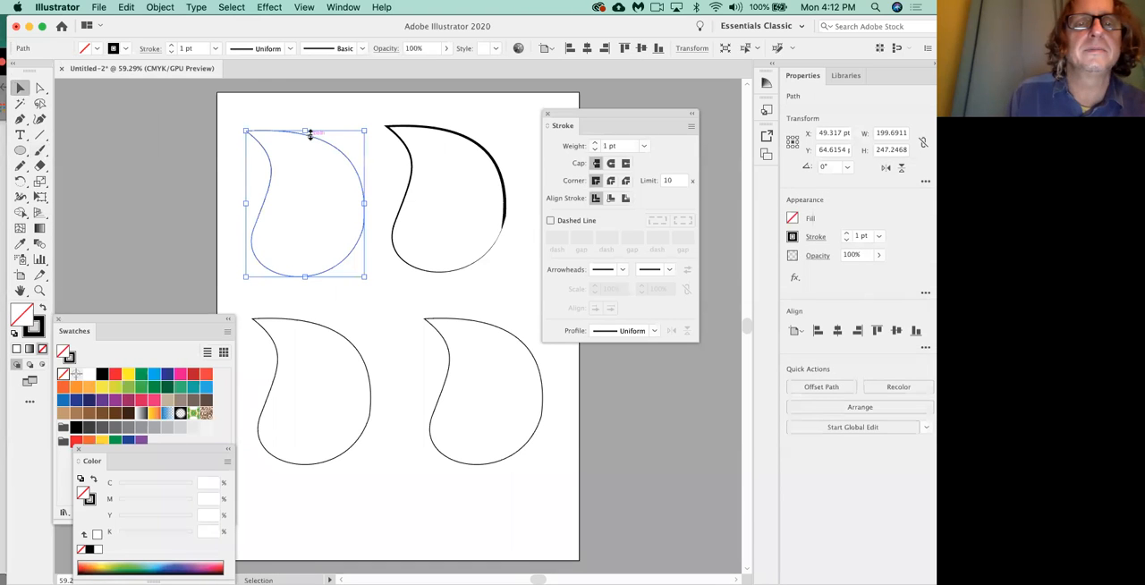
pyautogui.click(427, 133)
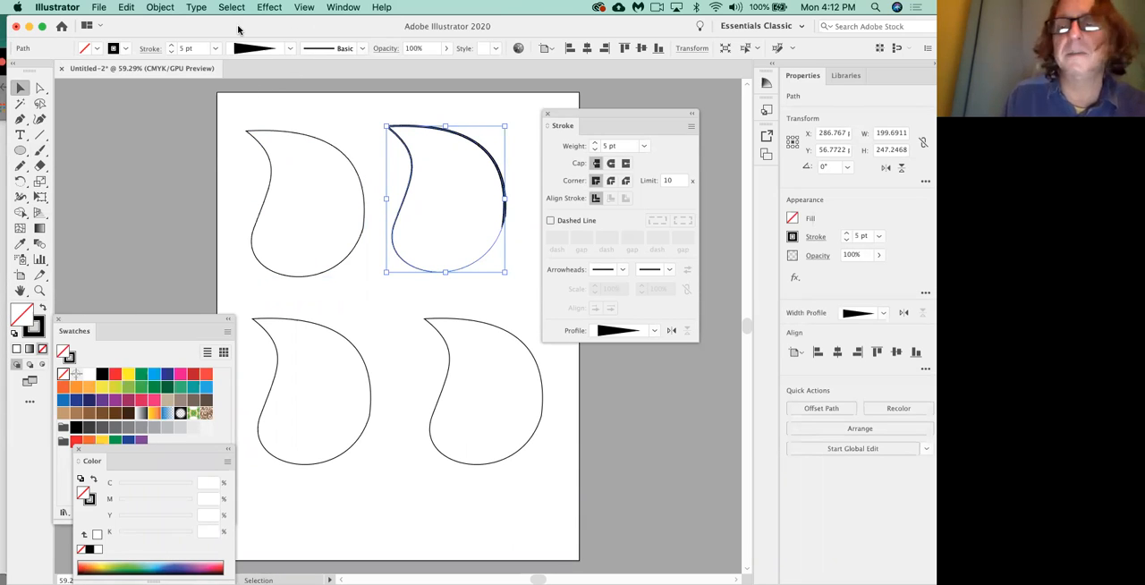
pyautogui.click(171, 52)
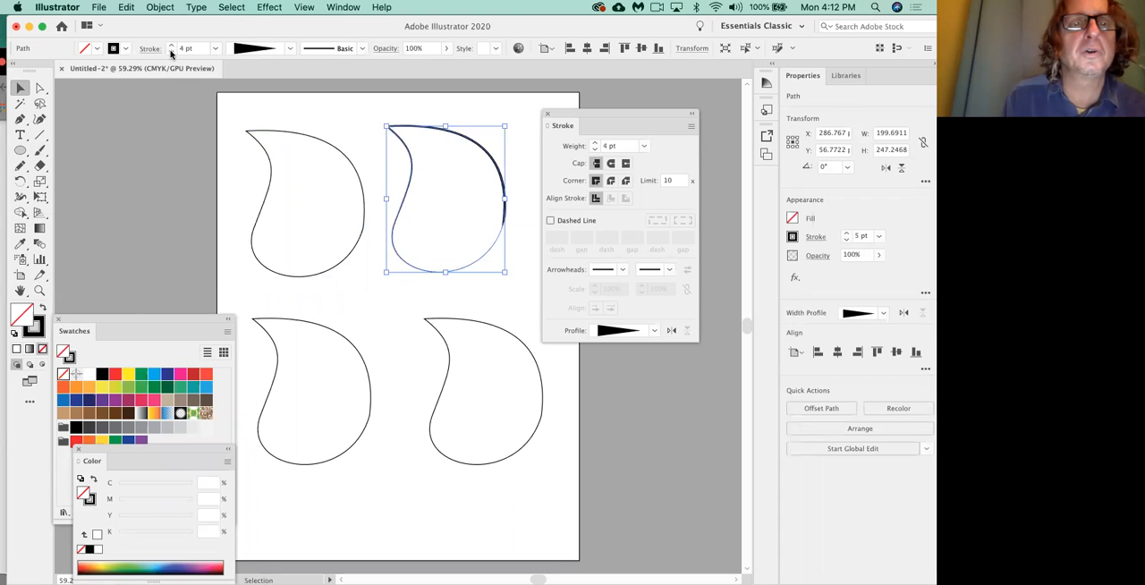
pyautogui.click(171, 52)
pyautogui.click(171, 52)
pyautogui.click(171, 44)
pyautogui.click(171, 45)
pyautogui.click(170, 44)
pyautogui.click(171, 44)
pyautogui.click(171, 45)
pyautogui.click(171, 45)
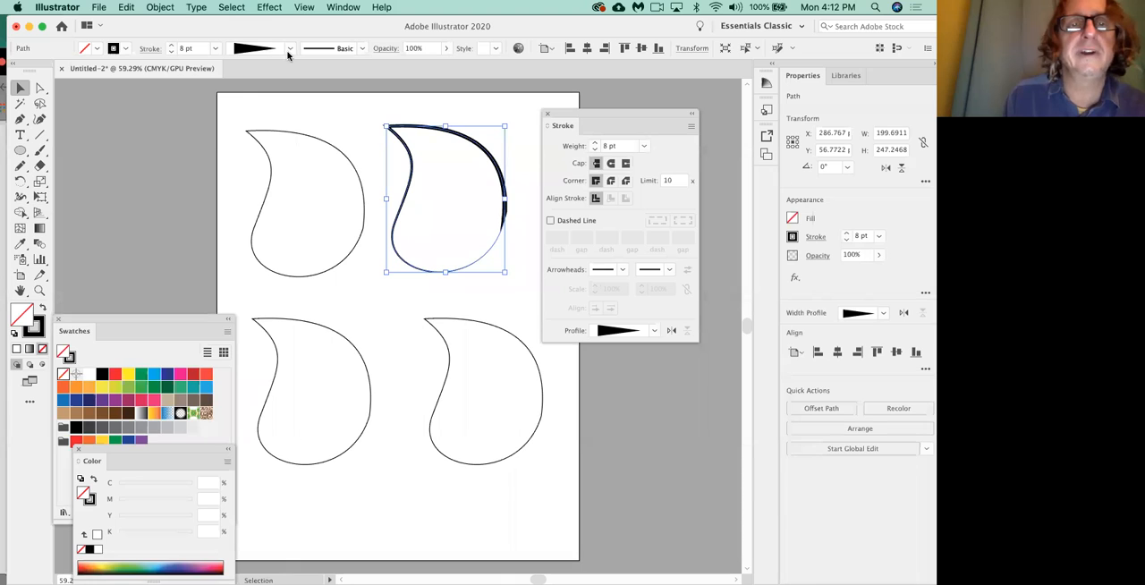
pyautogui.click(289, 49)
pyautogui.click(258, 110)
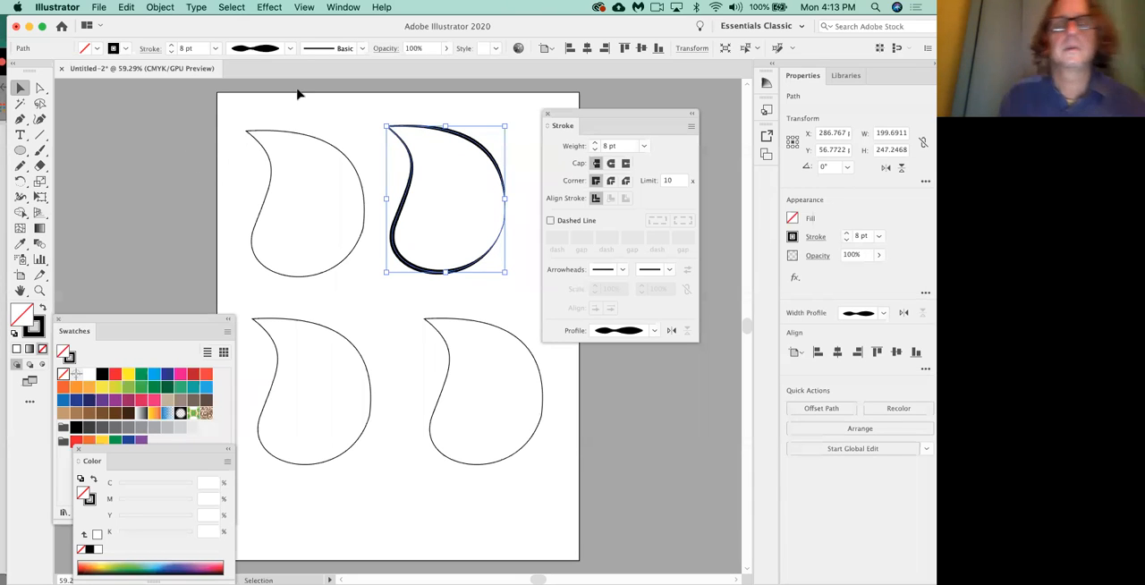
# Examine the width profiles and brush definitions available for the selected leaf's stroke.
pyautogui.click(264, 49)
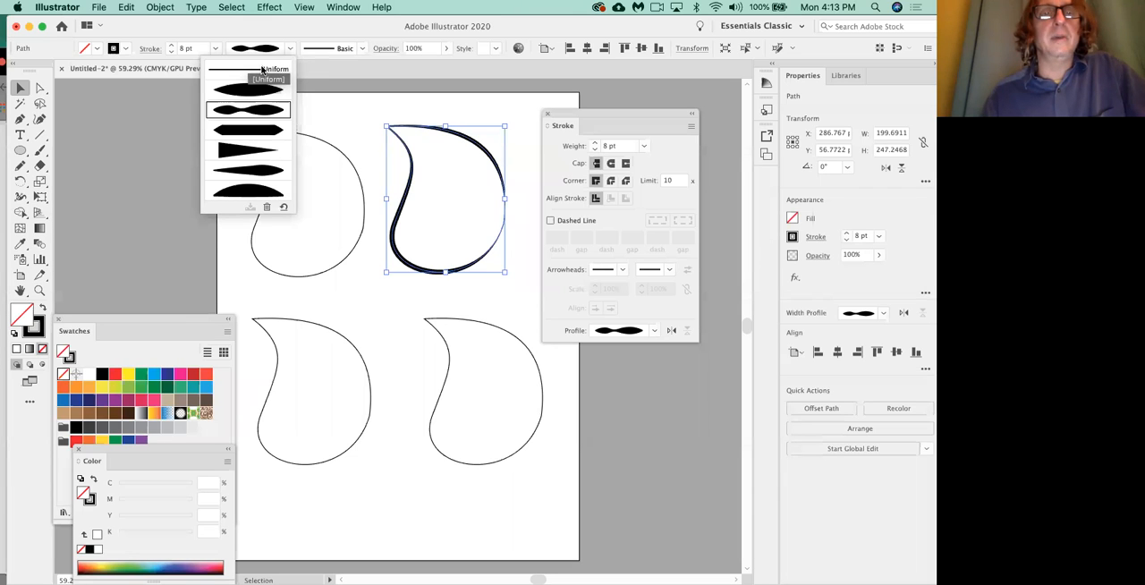
pyautogui.click(362, 49)
pyautogui.click(361, 49)
pyautogui.moveTo(362, 83)
pyautogui.mouseDown()
pyautogui.moveTo(363, 123)
pyautogui.moveTo(342, 67)
pyautogui.mouseUp()
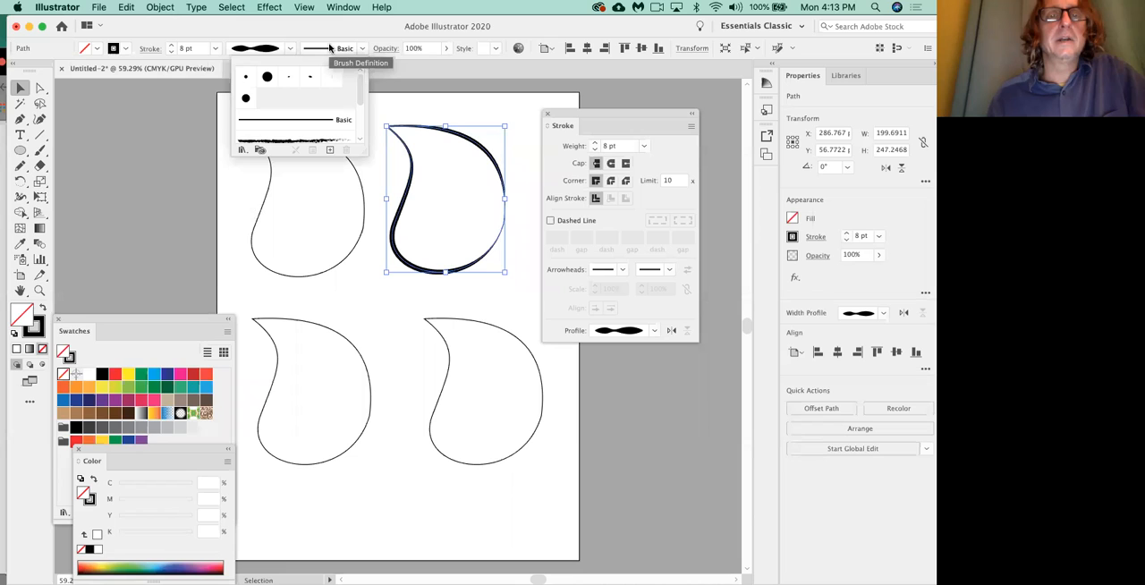
pyautogui.click(328, 50)
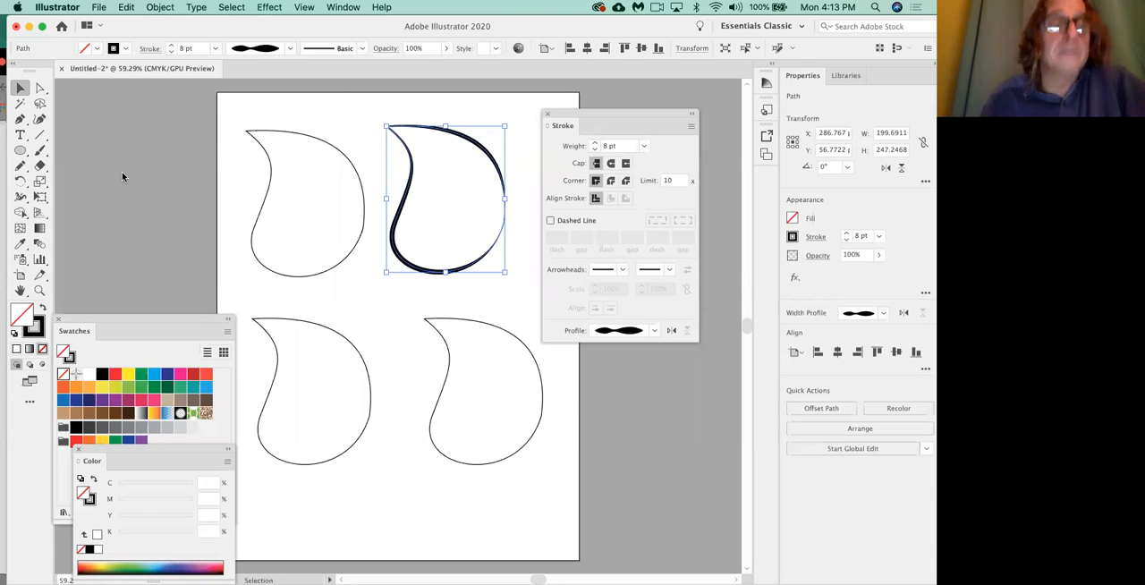
# Hide the Control bar and display it again.
pyautogui.click(343, 7)
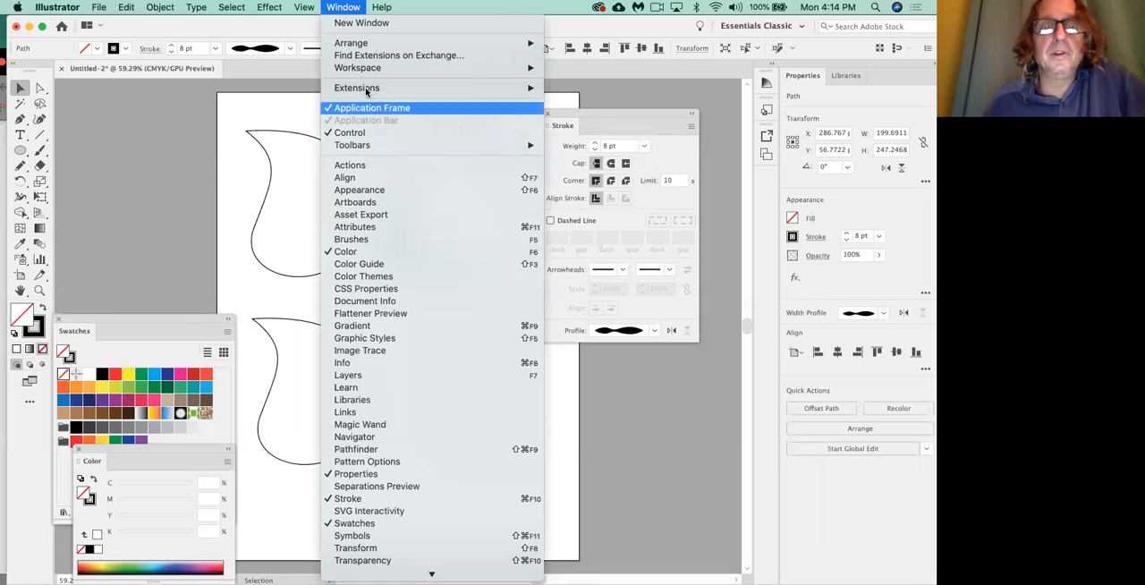
pyautogui.moveTo(364, 147)
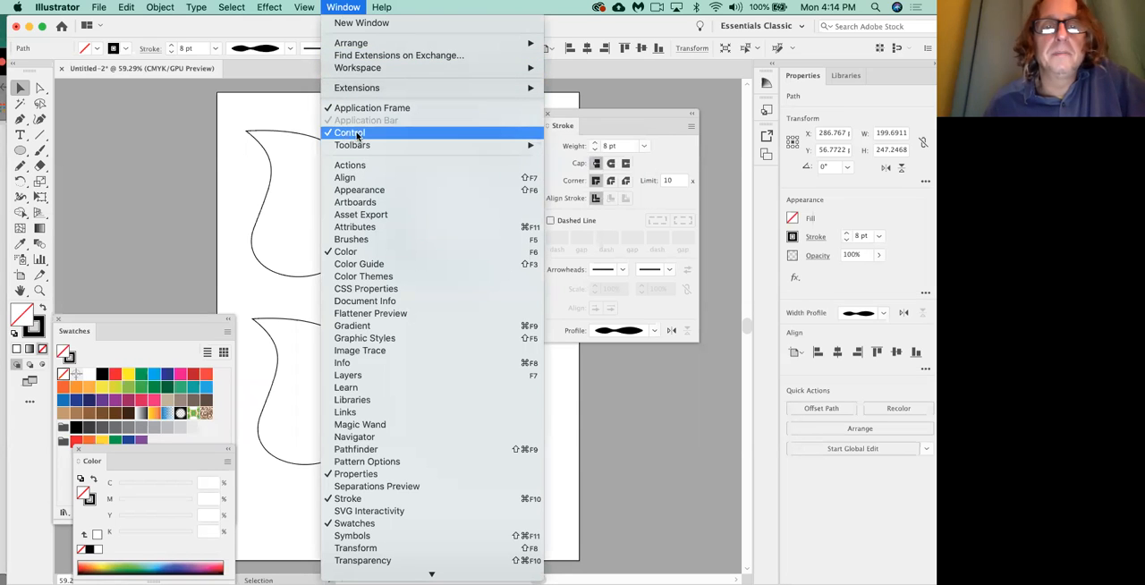
pyautogui.click(359, 132)
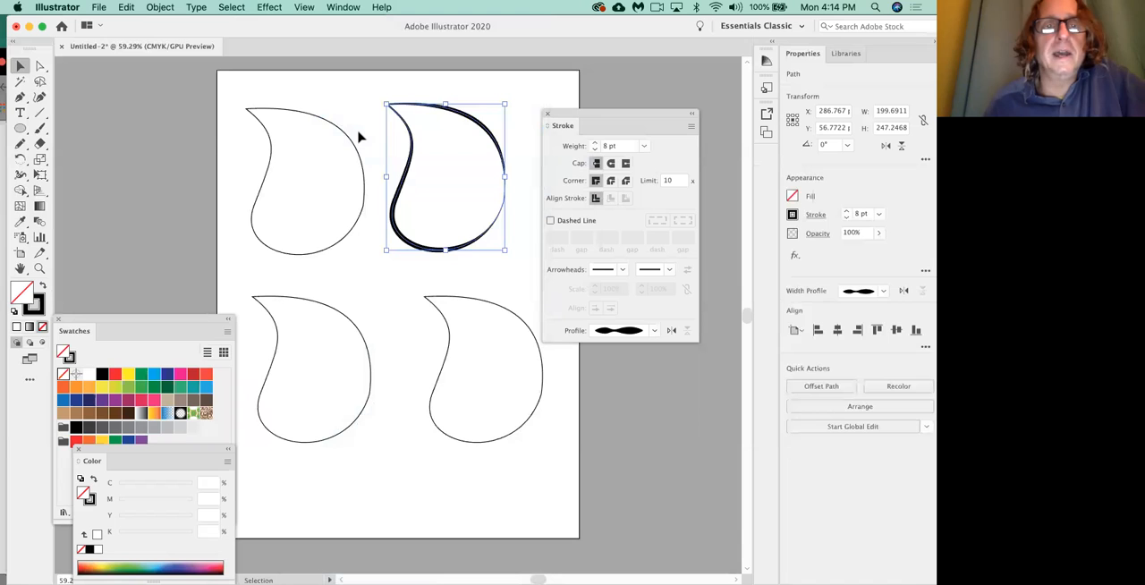
pyautogui.click(346, 8)
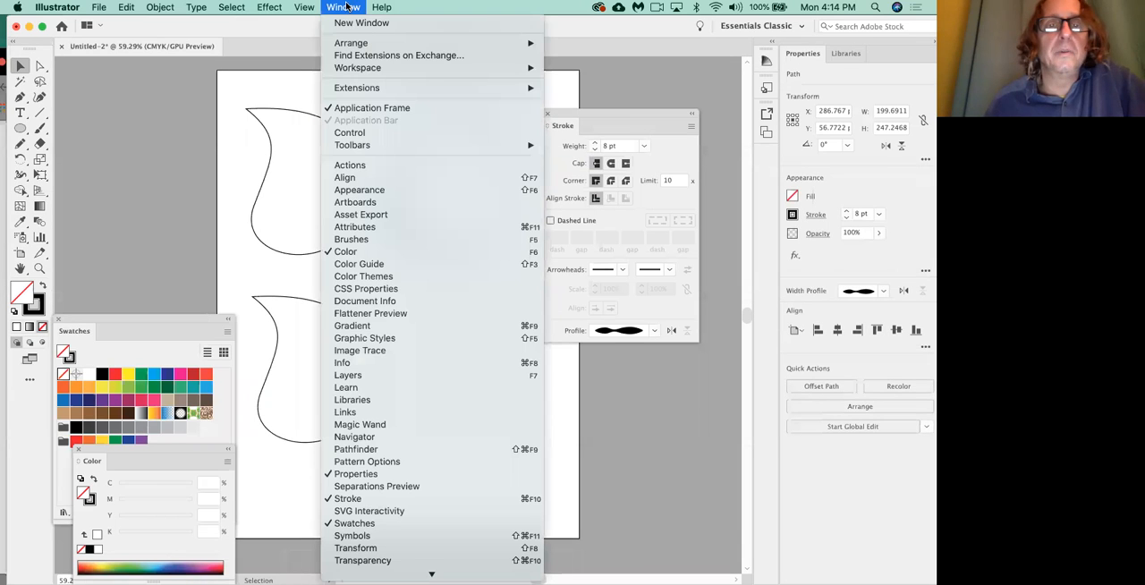
pyautogui.click(363, 133)
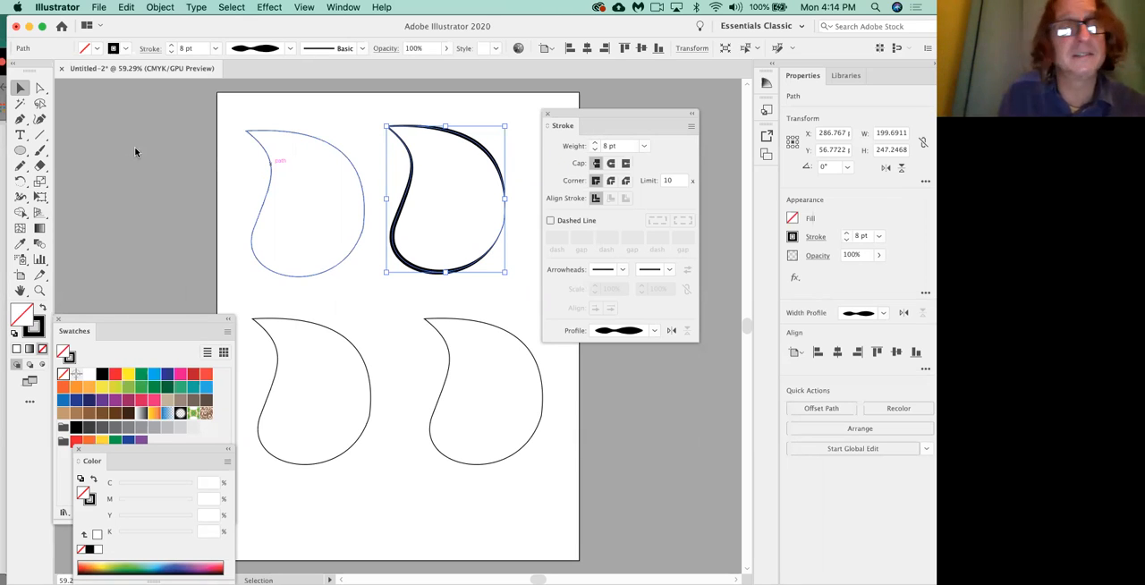
# Display the Brushes panel, place it beside the upper-right leaf with the Stroke panel moved below it, and make it smaller.
pyautogui.click(348, 8)
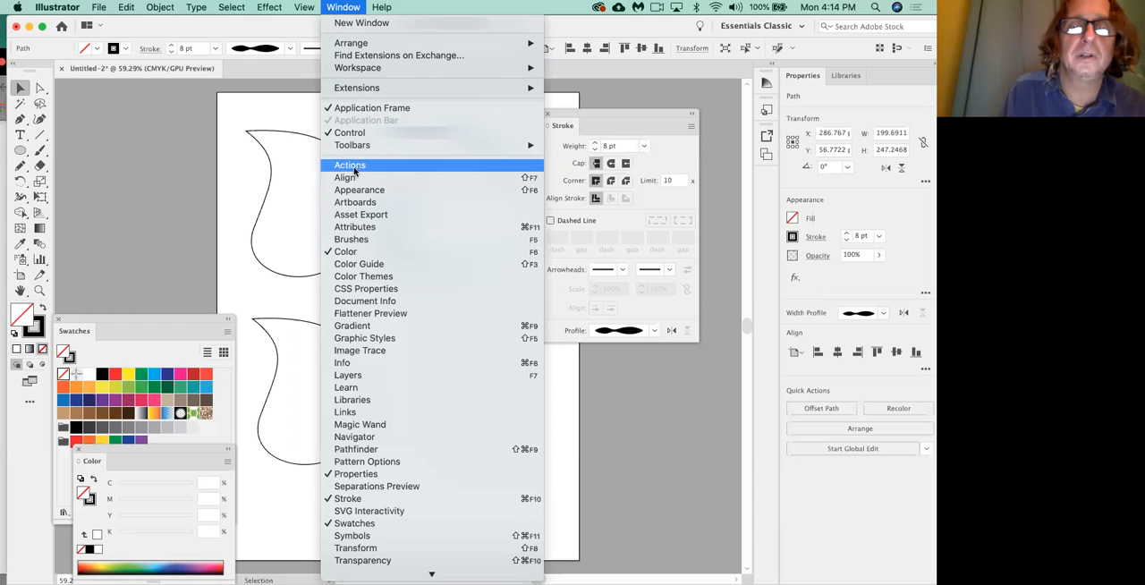
pyautogui.click(356, 240)
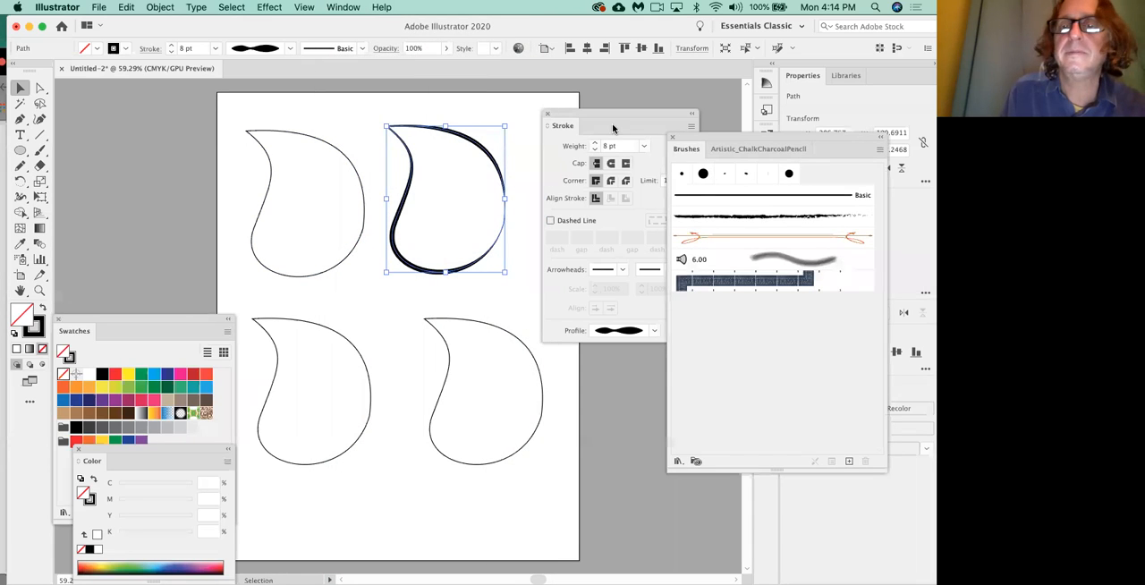
pyautogui.moveTo(605, 113)
pyautogui.mouseDown()
pyautogui.moveTo(589, 398)
pyautogui.moveTo(606, 466)
pyautogui.mouseUp()
pyautogui.moveTo(736, 141)
pyautogui.mouseDown()
pyautogui.moveTo(650, 102)
pyautogui.moveTo(623, 105)
pyautogui.mouseUp()
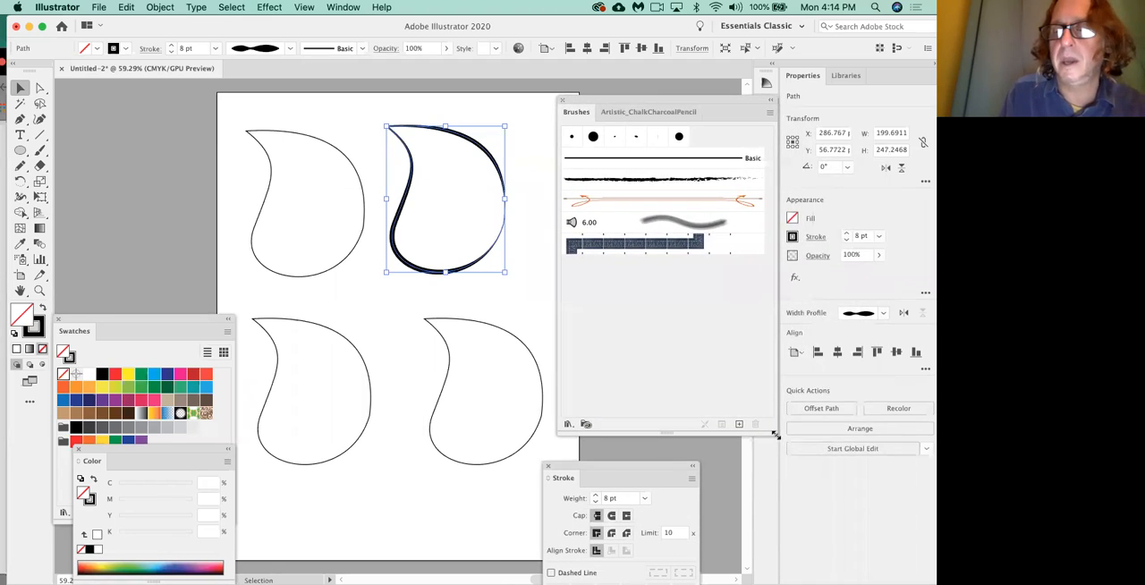
pyautogui.moveTo(773, 431)
pyautogui.mouseDown()
pyautogui.moveTo(734, 404)
pyautogui.moveTo(732, 362)
pyautogui.mouseUp()
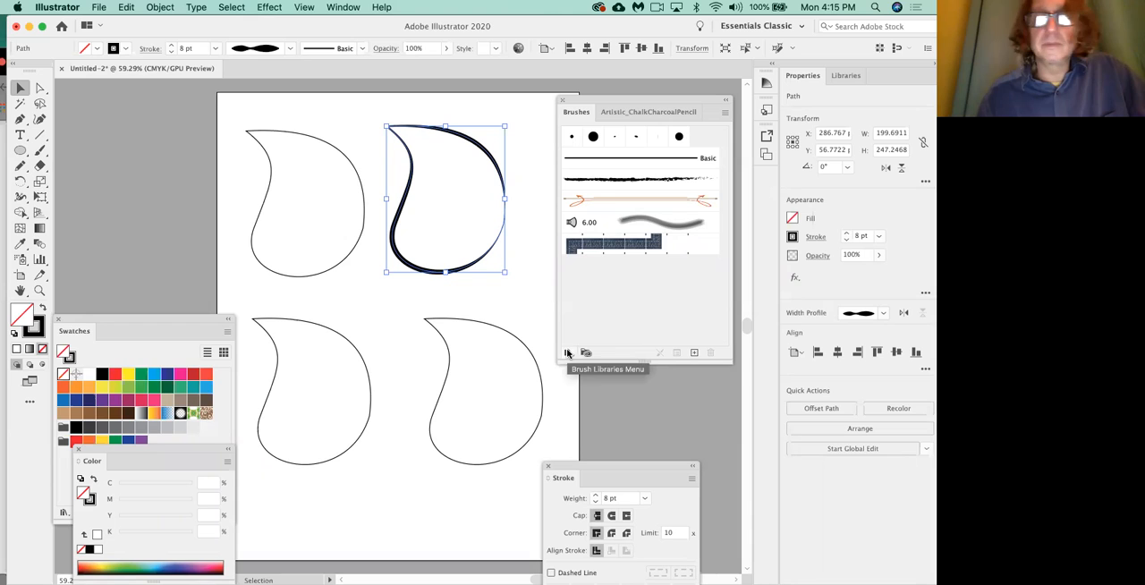
# Compare the available brush libraries with the swatch libraries, and park the Swatches panel above the Color panel.
pyautogui.moveTo(186, 318); pyautogui.dragTo(477, 151)
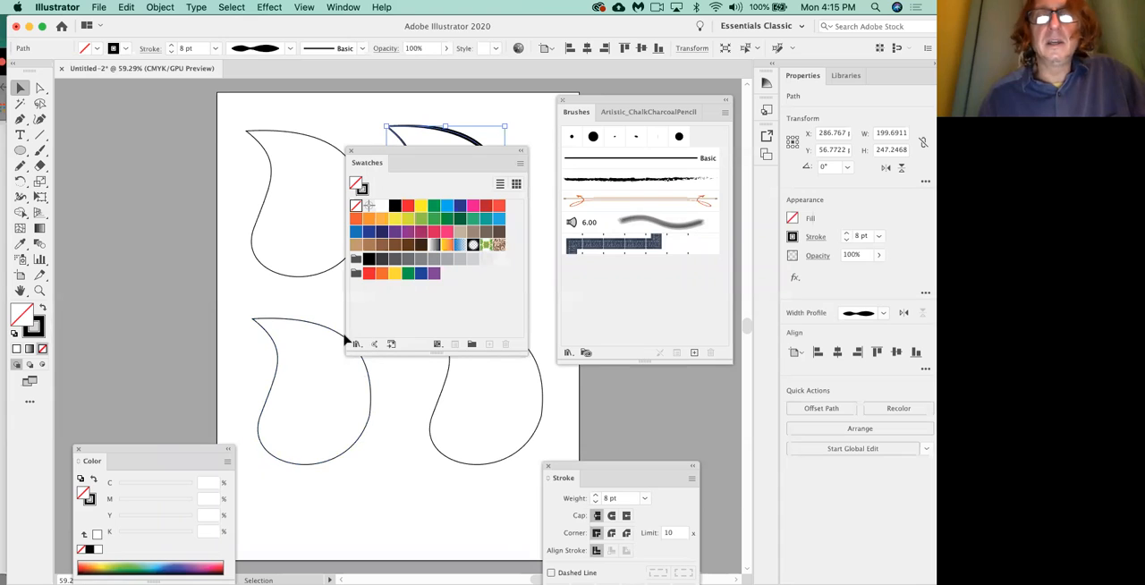
pyautogui.click(568, 351)
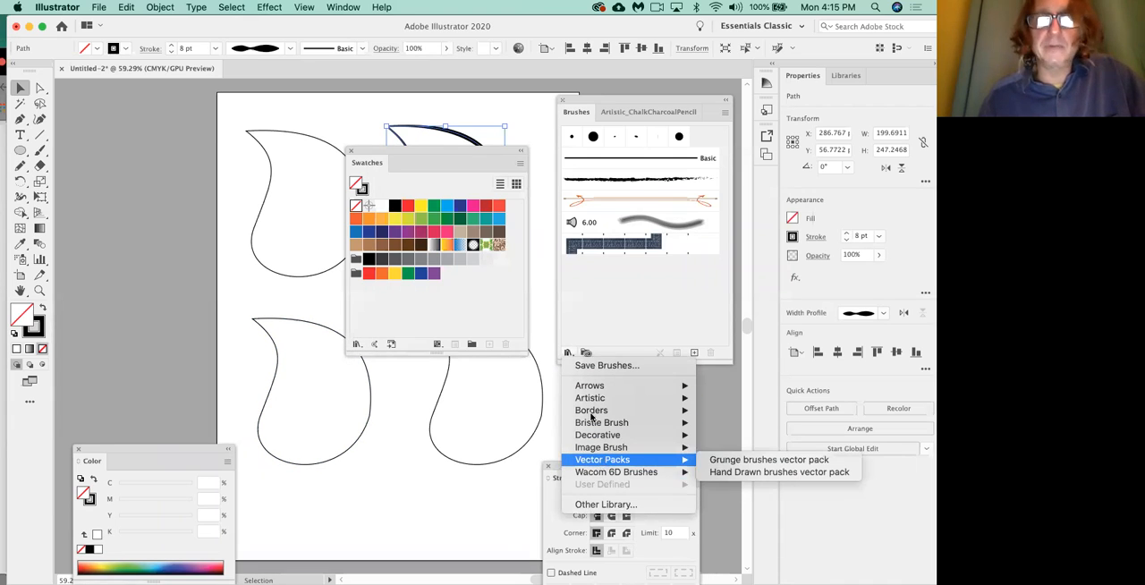
pyautogui.click(580, 313)
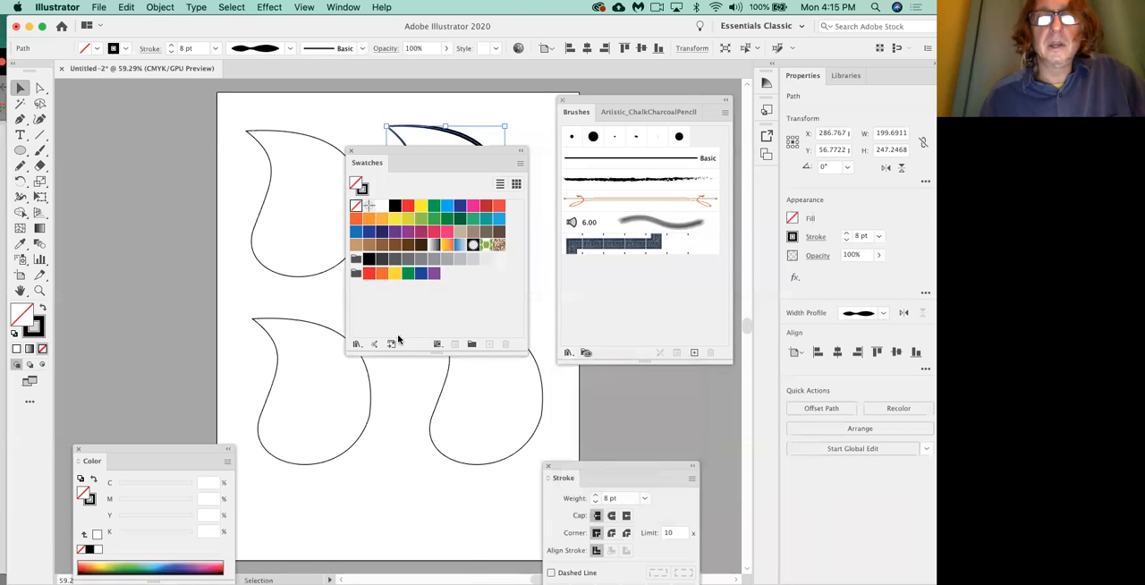
pyautogui.click(357, 344)
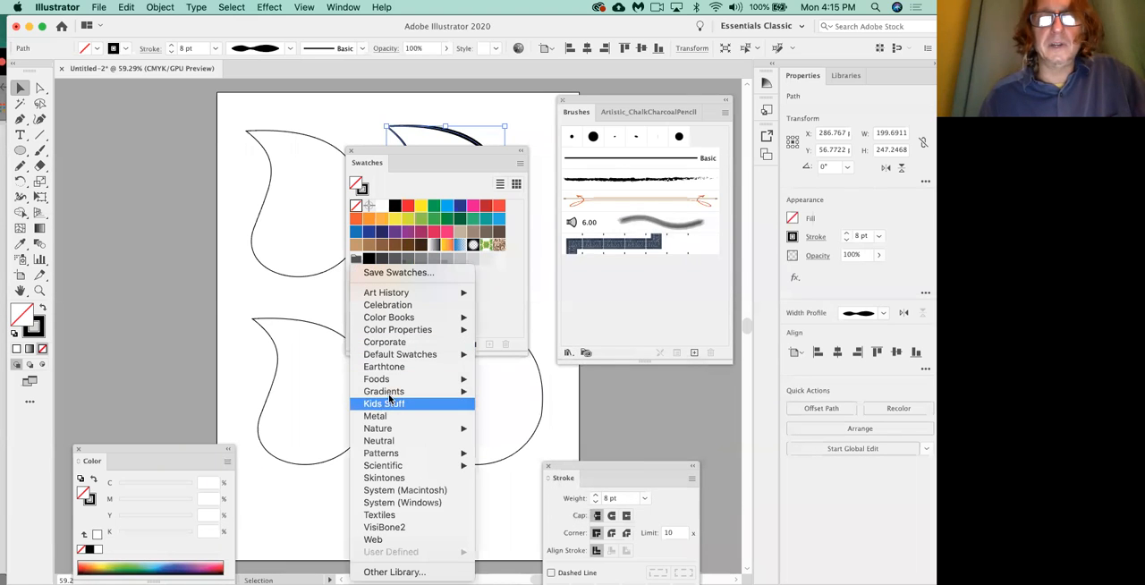
pyautogui.moveTo(391, 394)
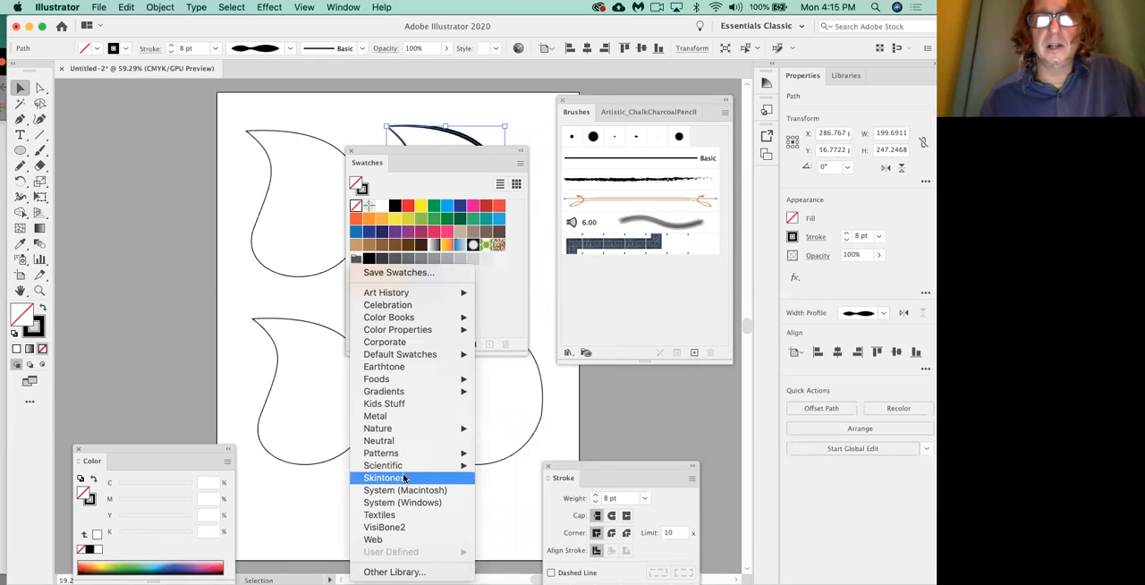
pyautogui.click(426, 150)
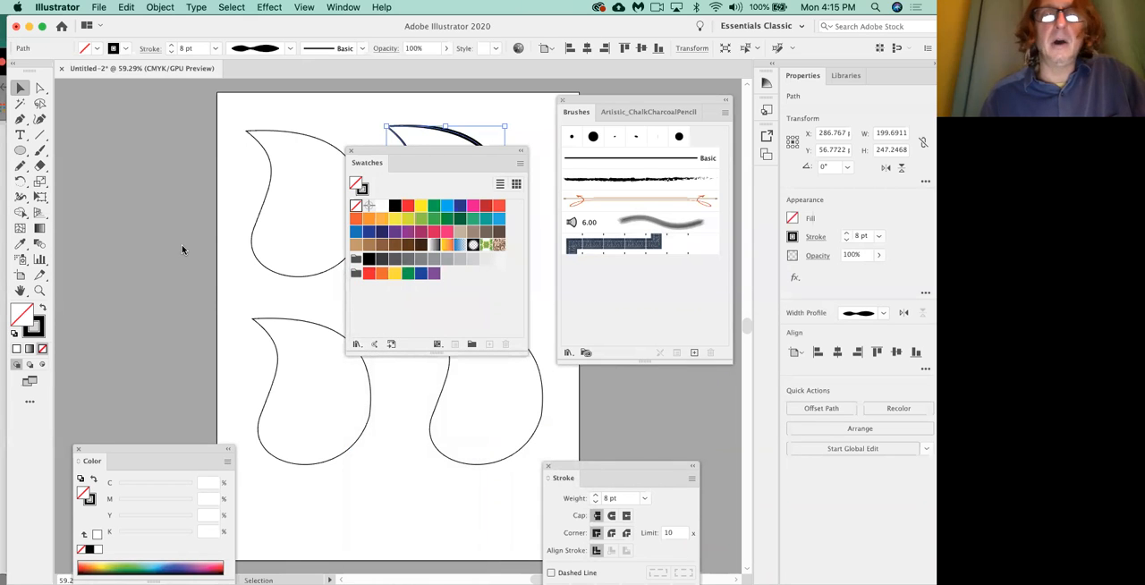
pyautogui.moveTo(421, 150); pyautogui.dragTo(148, 240)
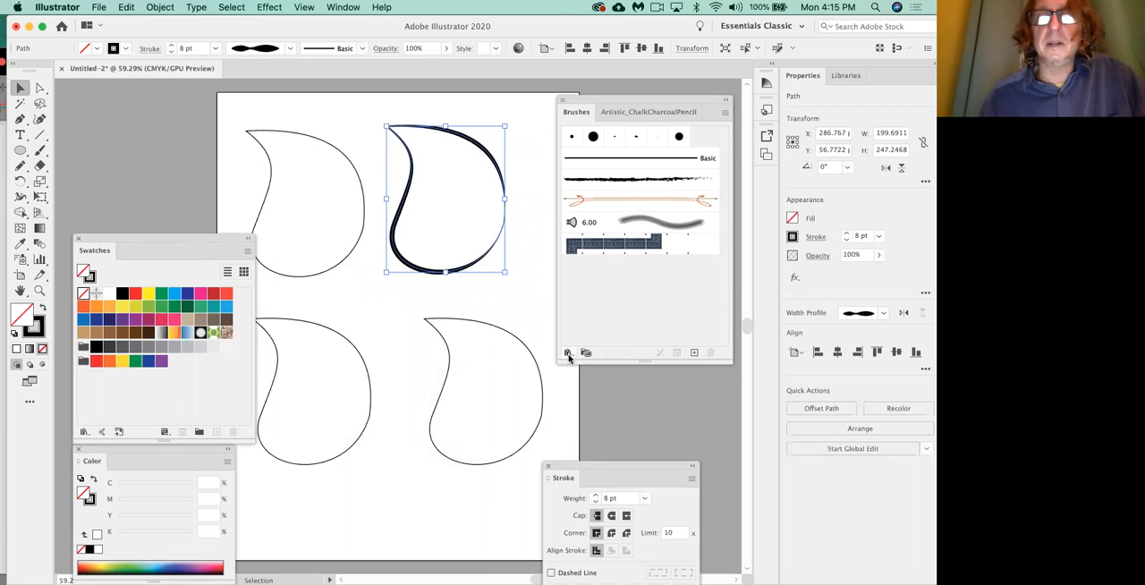
# Apply the Charcoal - Feather brush from the Artistic_ChalkCharcoalPencil library to the upper-left leaf.
pyautogui.click(508, 312)
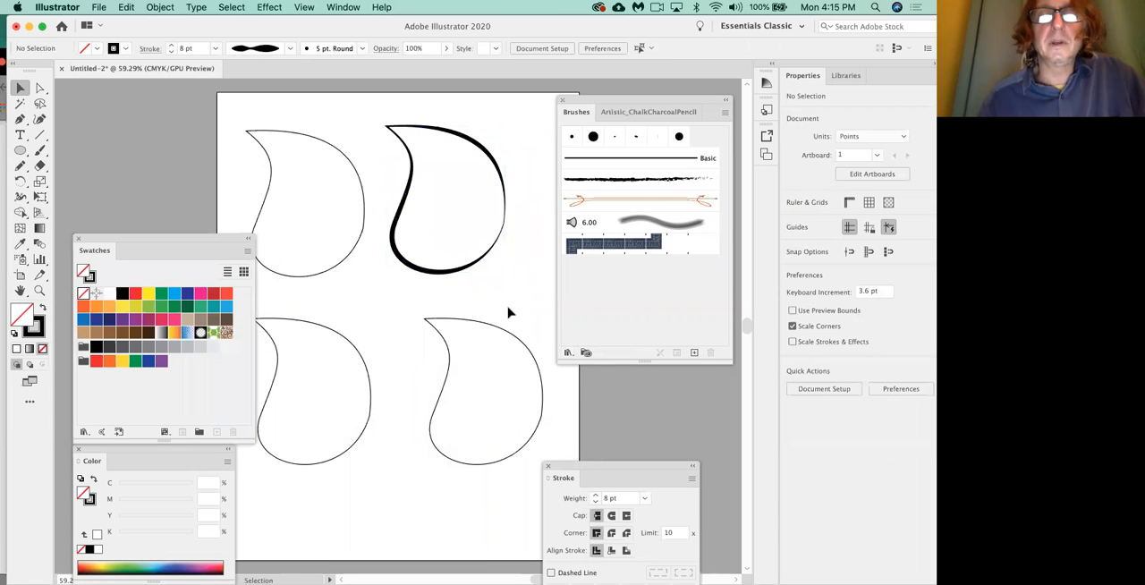
pyautogui.click(340, 270)
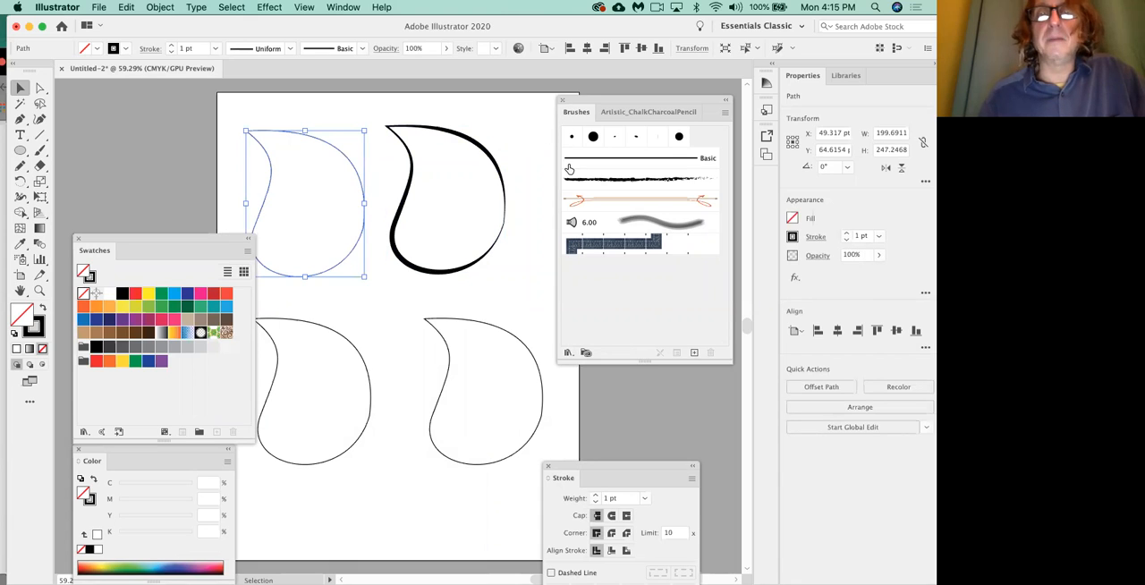
pyautogui.click(568, 354)
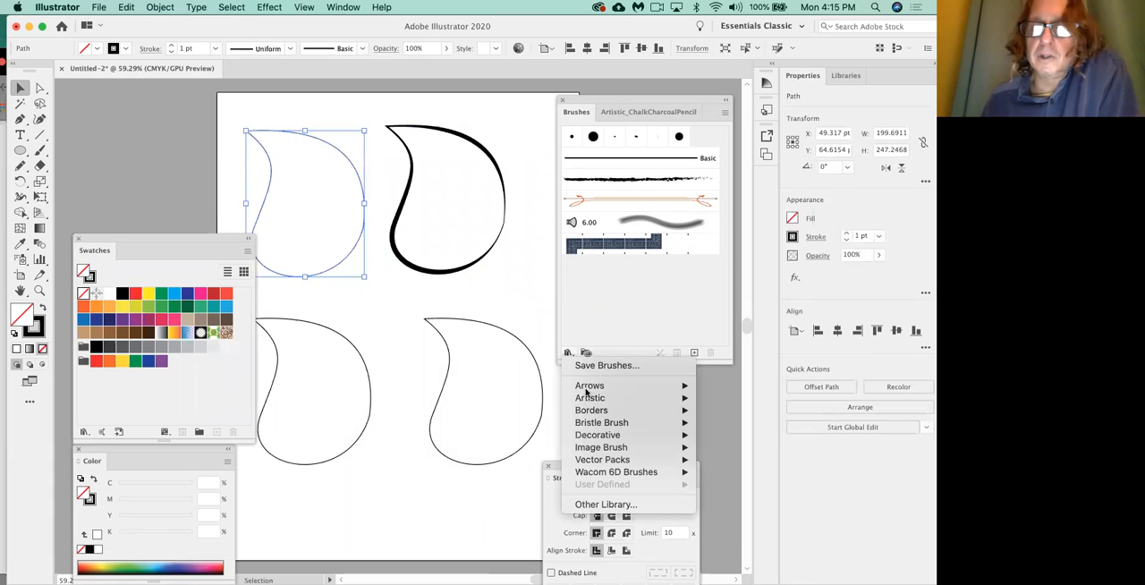
pyautogui.moveTo(589, 401)
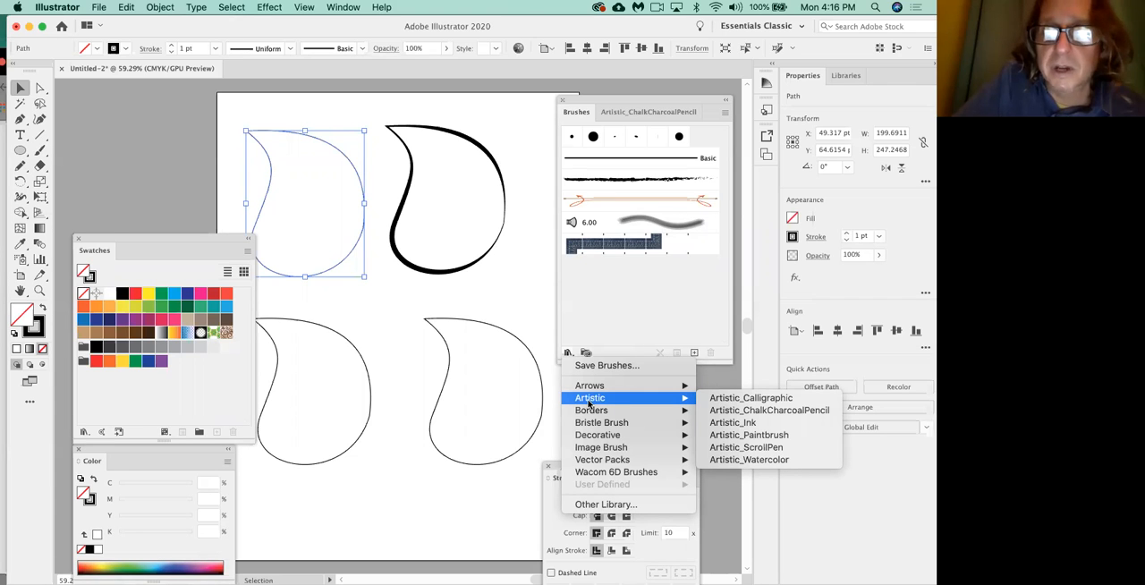
pyautogui.click(767, 412)
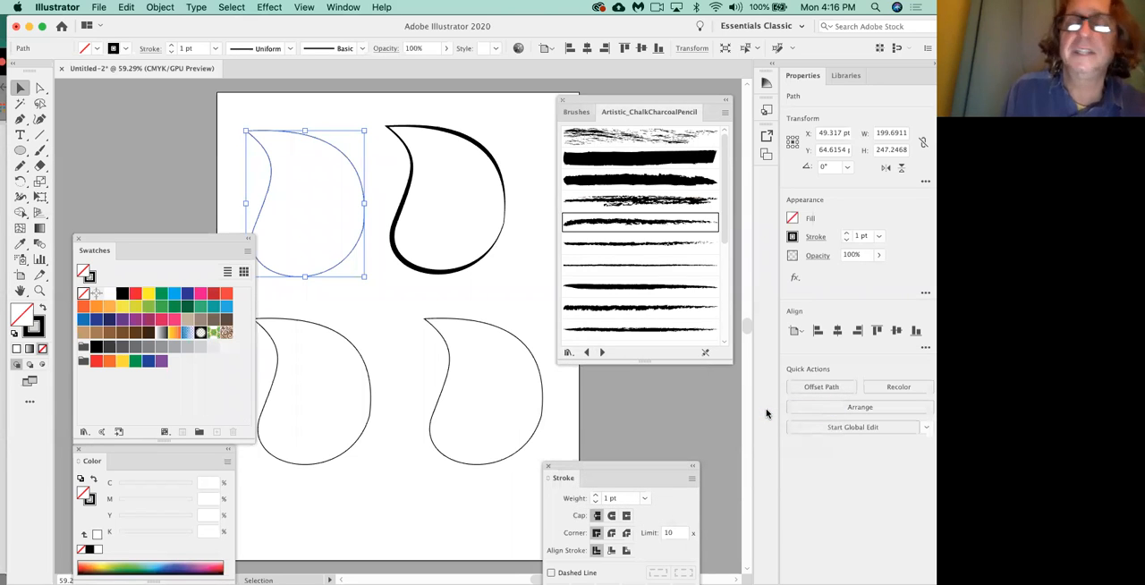
pyautogui.click(665, 247)
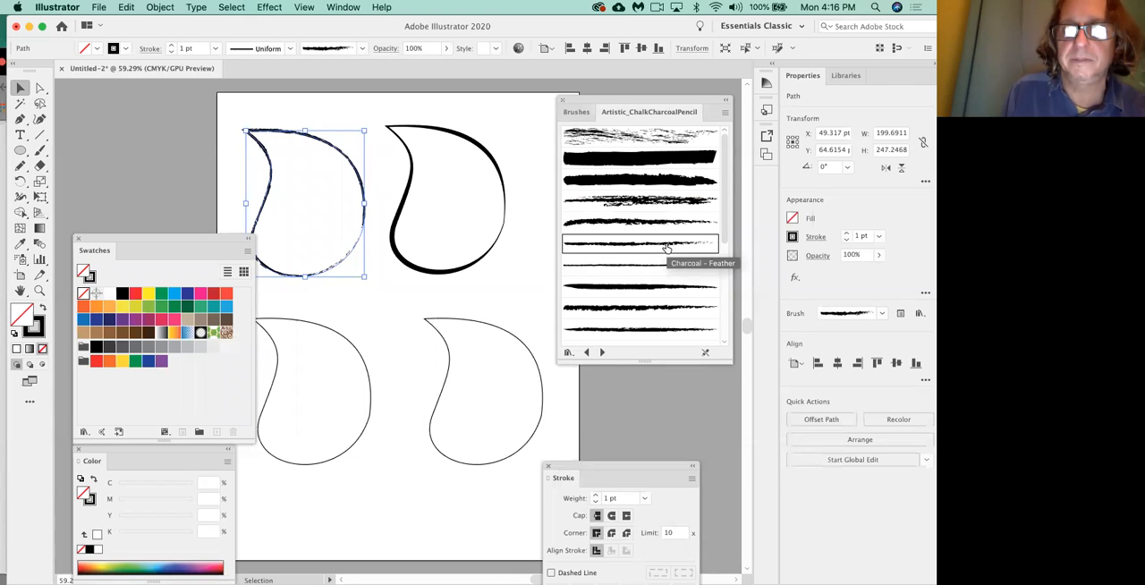
# Set the upper-left leaf's stroke weight to 3 pt and move the Stroke panel clear of the top leaves.
pyautogui.moveTo(574, 471)
pyautogui.mouseDown()
pyautogui.moveTo(512, 414)
pyautogui.moveTo(411, 203)
pyautogui.mouseUp()
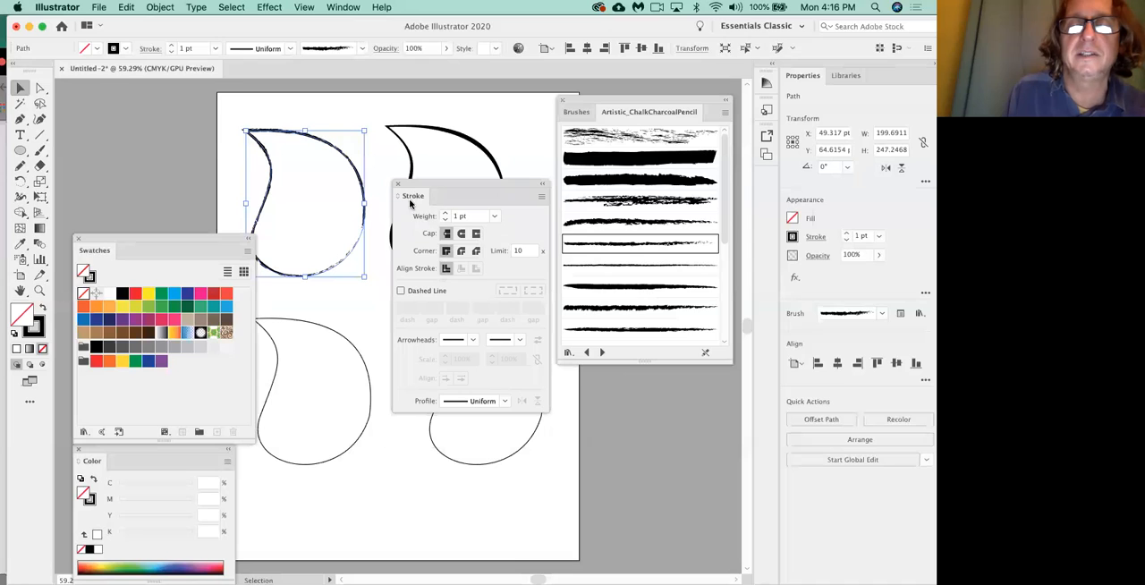
pyautogui.click(444, 213)
pyautogui.click(445, 213)
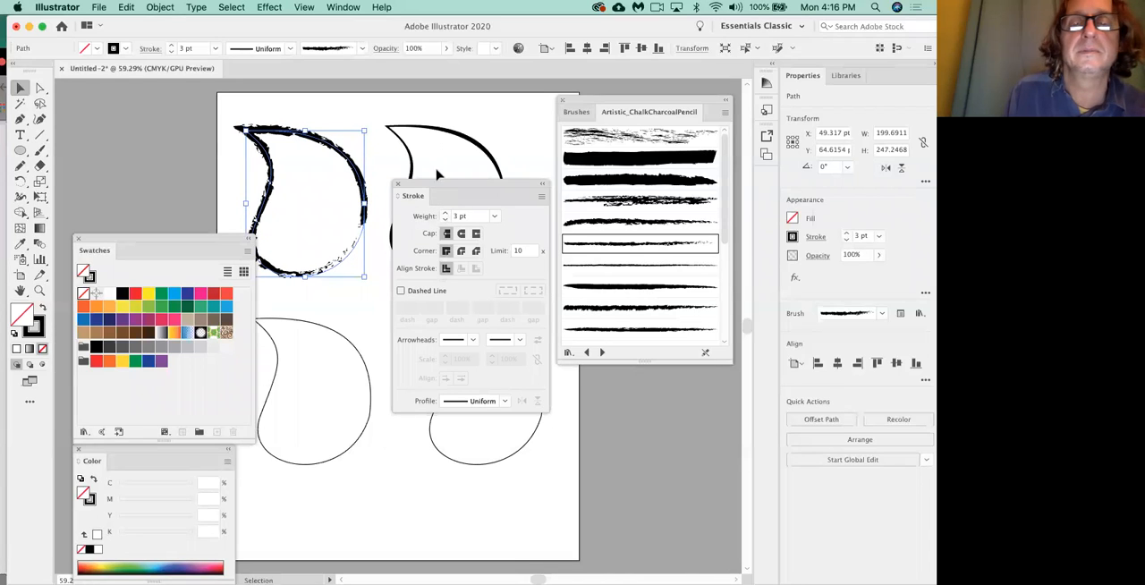
pyautogui.moveTo(439, 190)
pyautogui.mouseDown()
pyautogui.moveTo(550, 416)
pyautogui.moveTo(567, 395)
pyautogui.mouseUp()
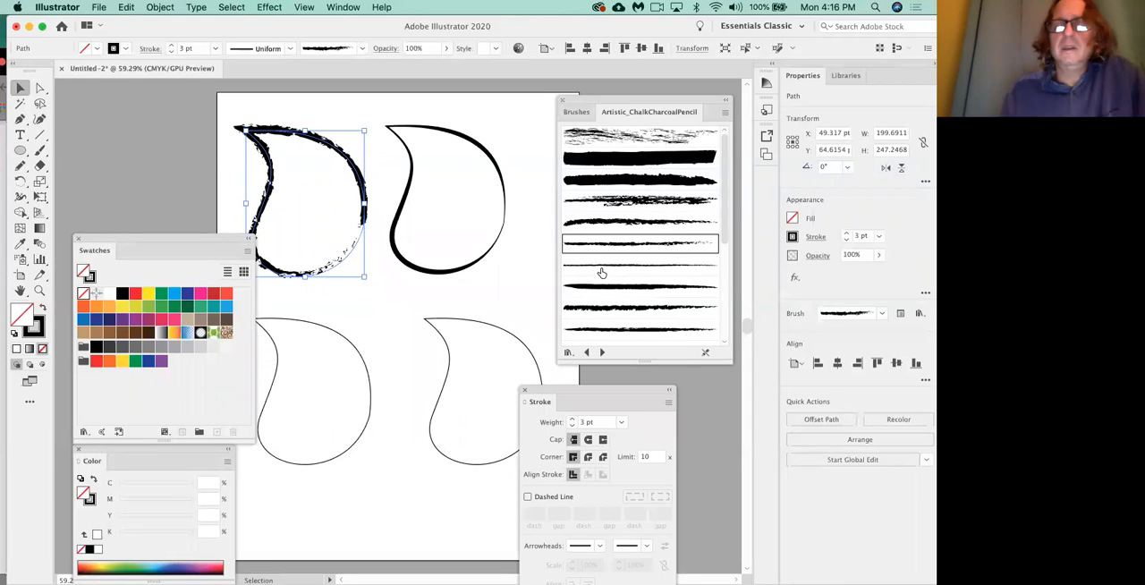
# Try three other chalk and charcoal library brushes on the upper-left leaf, ending with a thick, solid one.
pyautogui.click(622, 308)
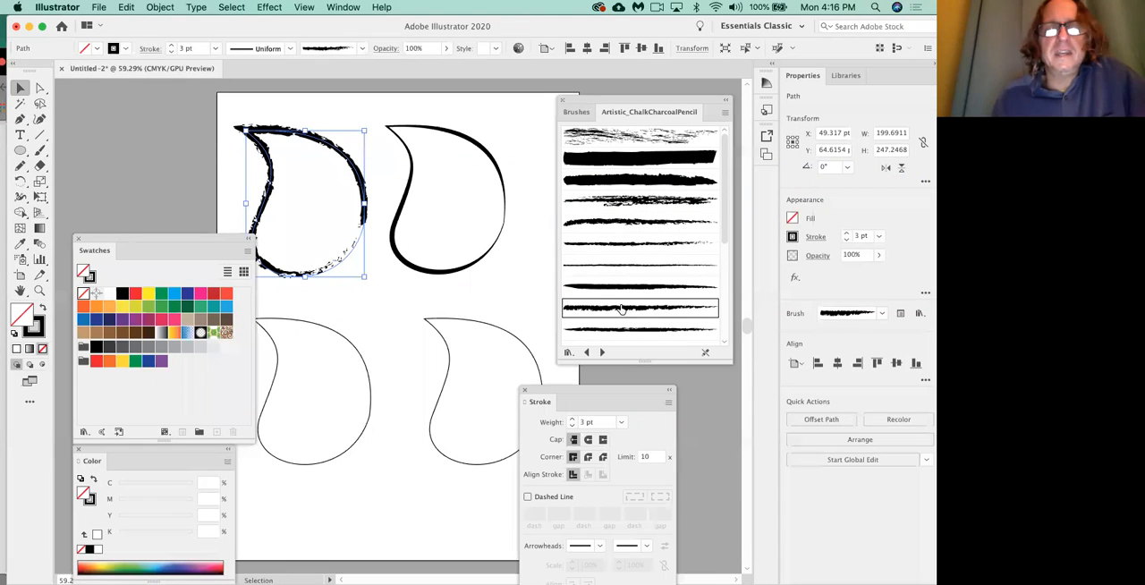
pyautogui.click(635, 203)
pyautogui.scroll(-3, 654, 233)
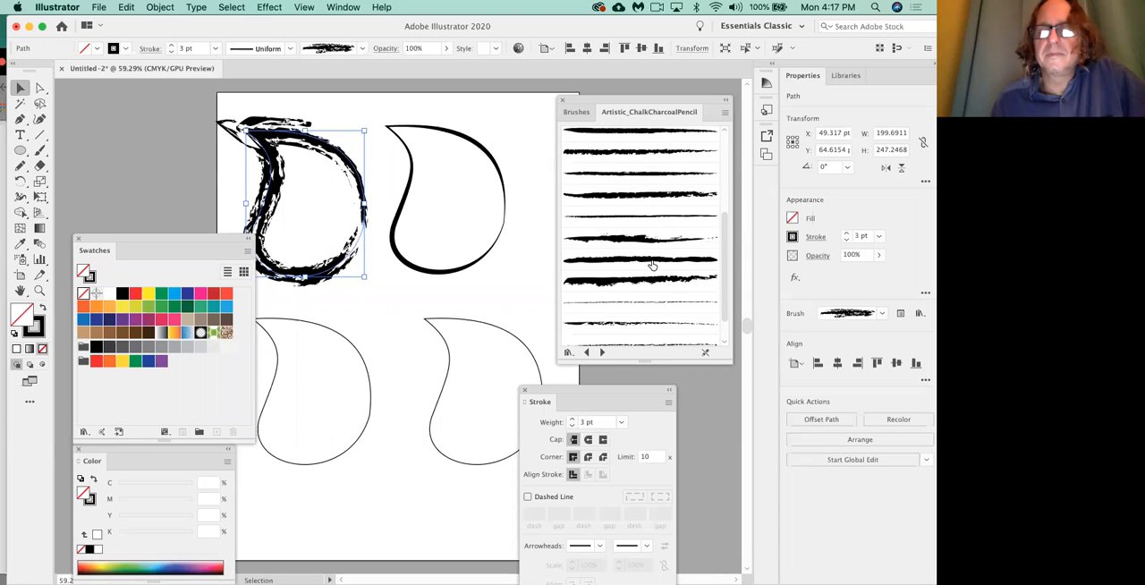
pyautogui.click(653, 261)
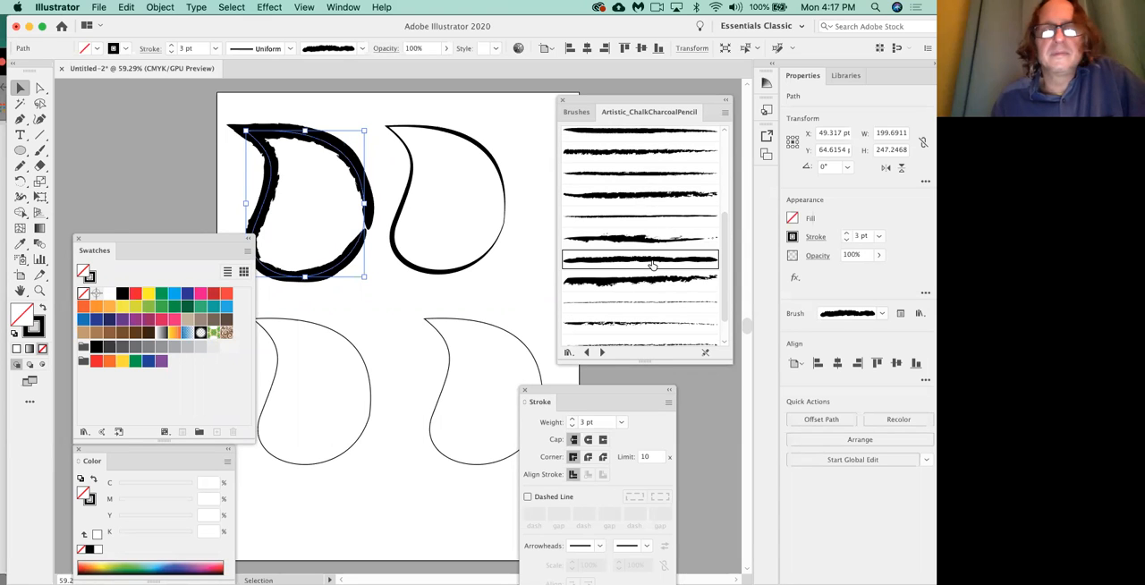
# Separate the Brushes panel from the library, enlarge it and park it below the leaves, with the library panel closer to the artwork.
pyautogui.click(578, 114)
pyautogui.moveTo(578, 115); pyautogui.dragTo(348, 132)
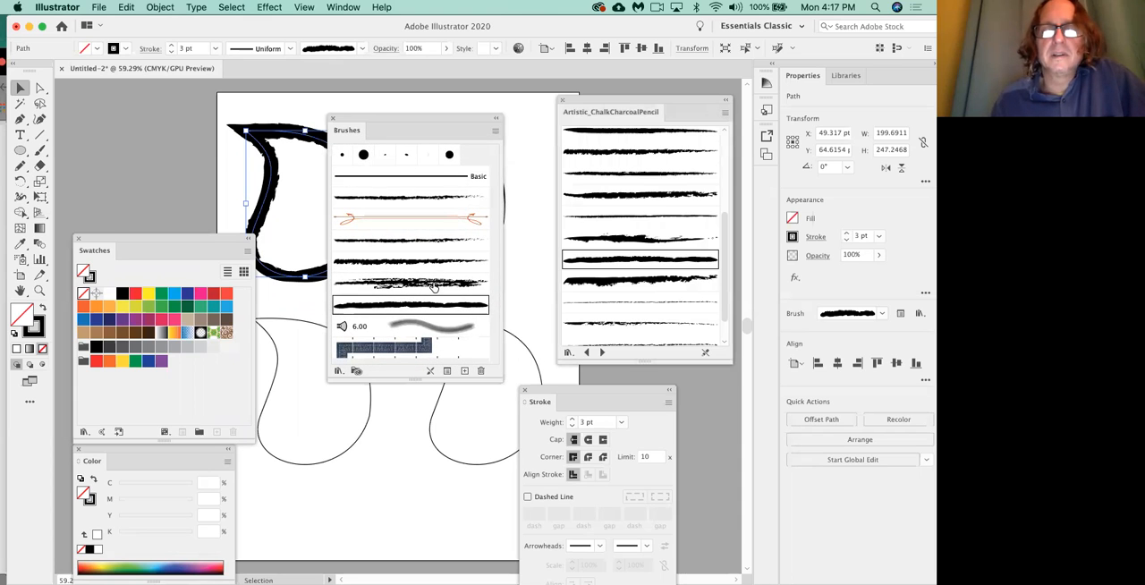
pyautogui.moveTo(499, 377)
pyautogui.mouseDown()
pyautogui.moveTo(594, 419)
pyautogui.moveTo(668, 484)
pyautogui.mouseUp()
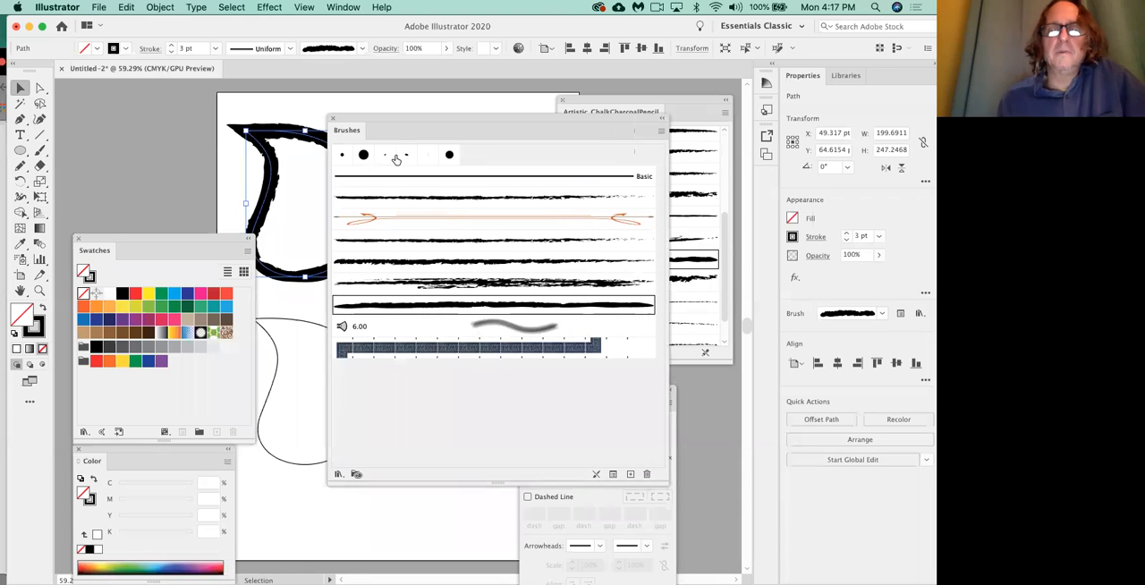
pyautogui.moveTo(405, 120)
pyautogui.mouseDown()
pyautogui.moveTo(384, 152)
pyautogui.moveTo(371, 290)
pyautogui.mouseUp()
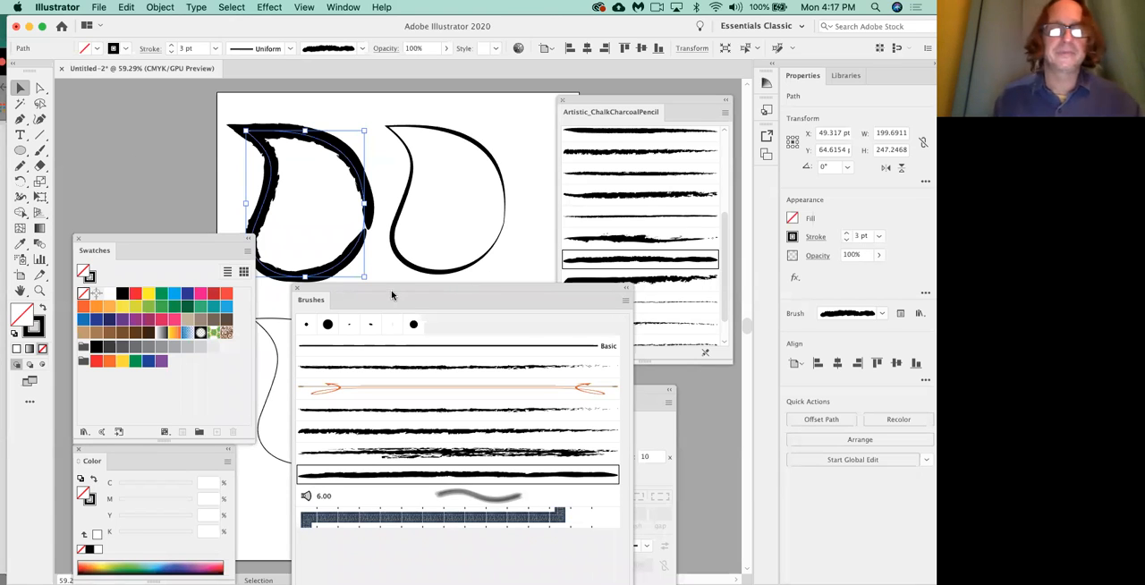
pyautogui.moveTo(391, 297)
pyautogui.mouseDown()
pyautogui.moveTo(432, 322)
pyautogui.moveTo(507, 440)
pyautogui.mouseUp()
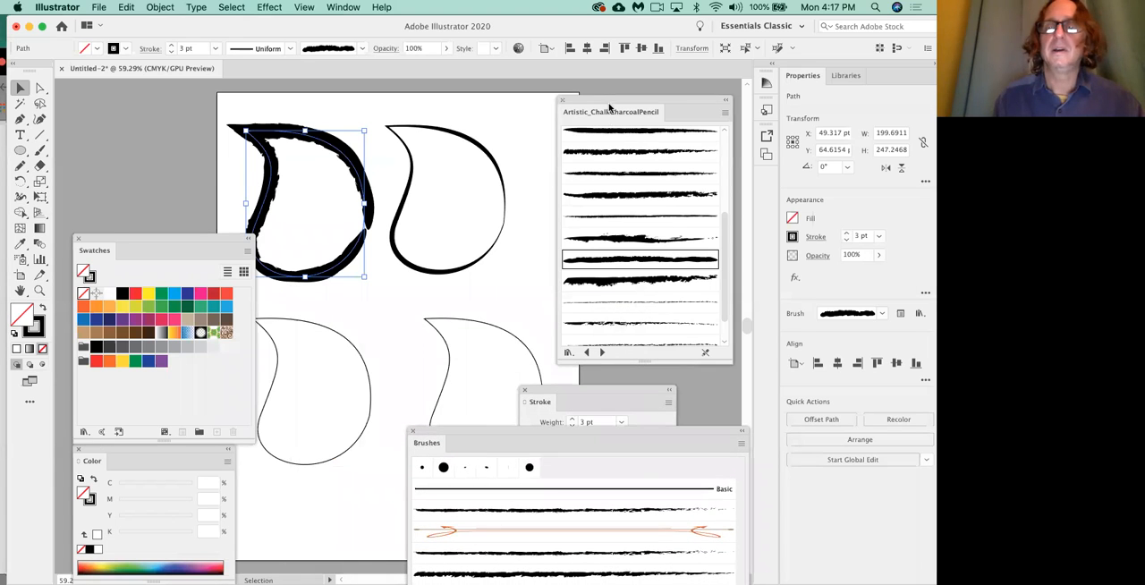
pyautogui.moveTo(600, 101); pyautogui.dragTo(532, 97)
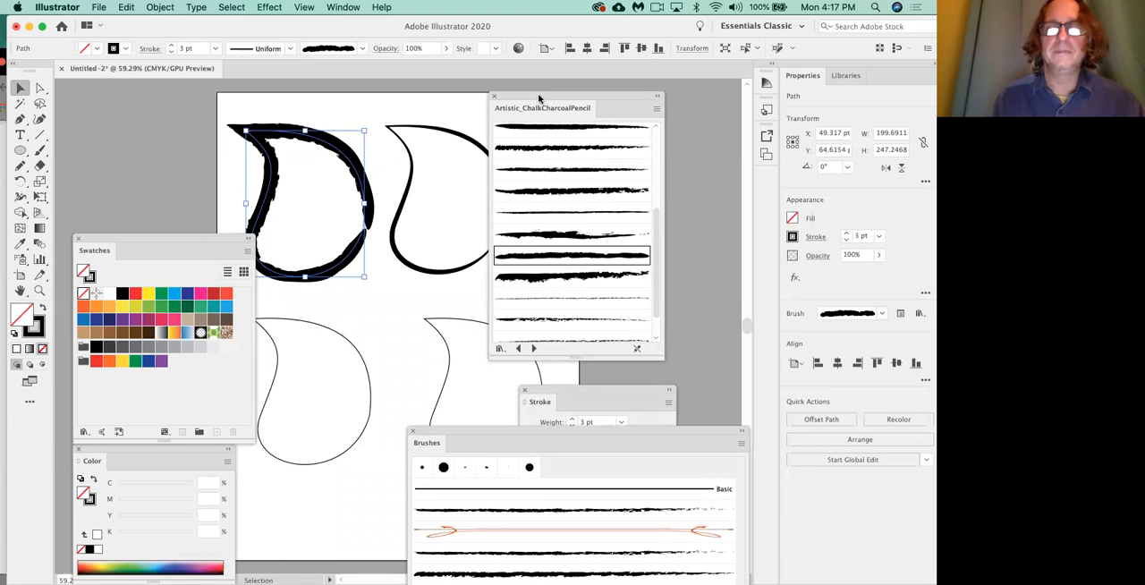
# Look through the brush library categories and switch the library panel to the next library, Artistic_Ink.
pyautogui.click(501, 349)
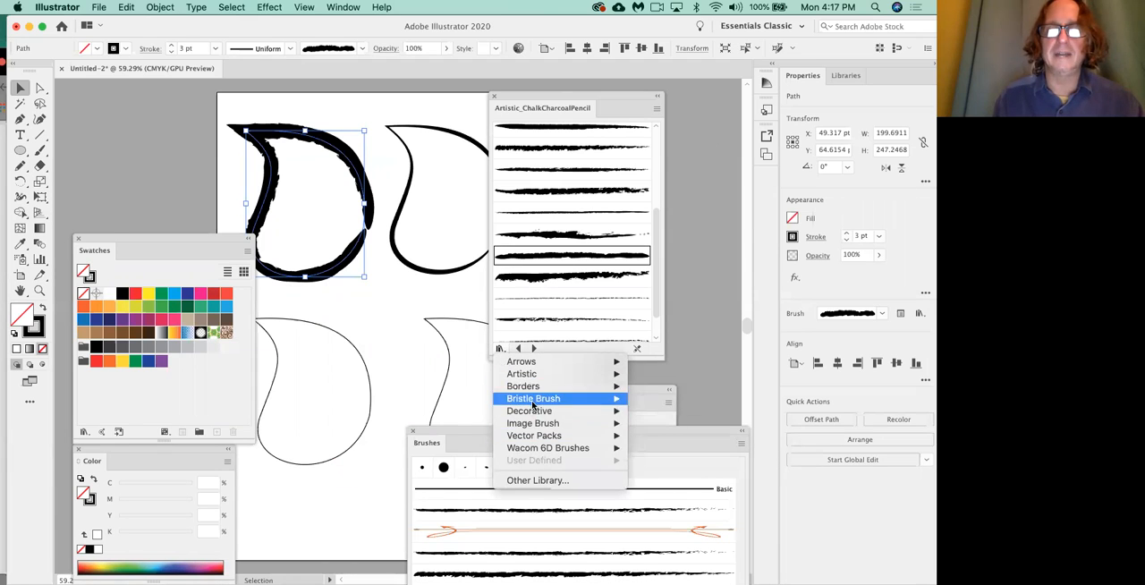
pyautogui.click(427, 297)
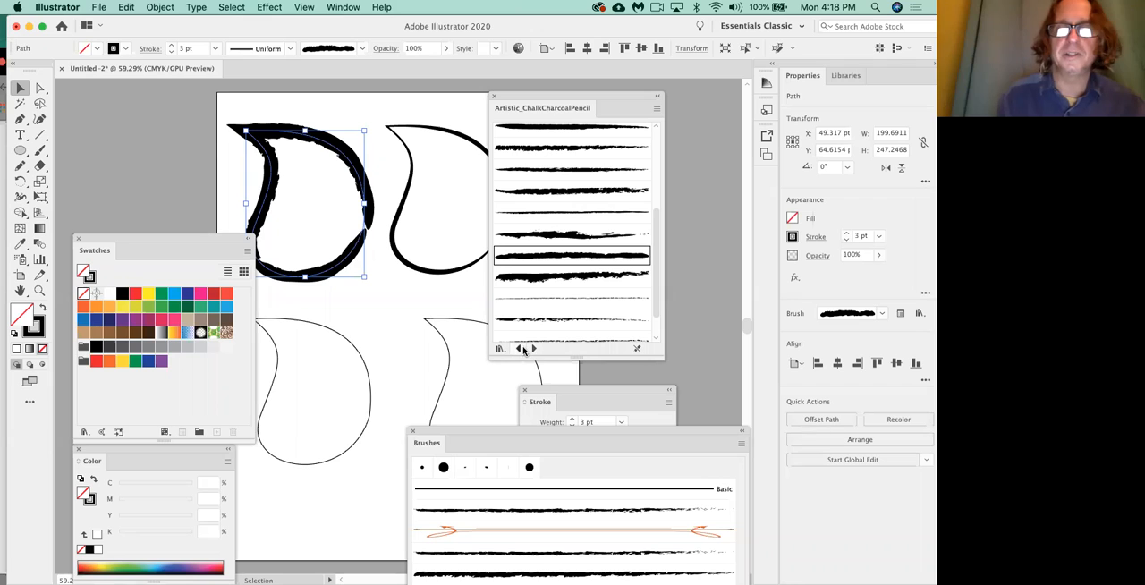
pyautogui.click(555, 388)
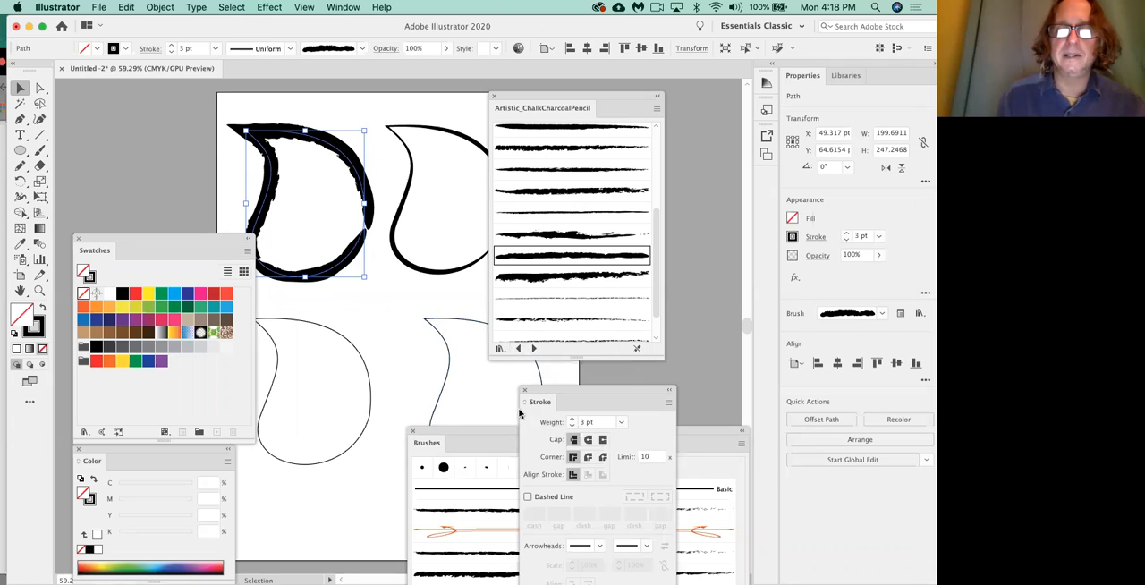
pyautogui.click(496, 431)
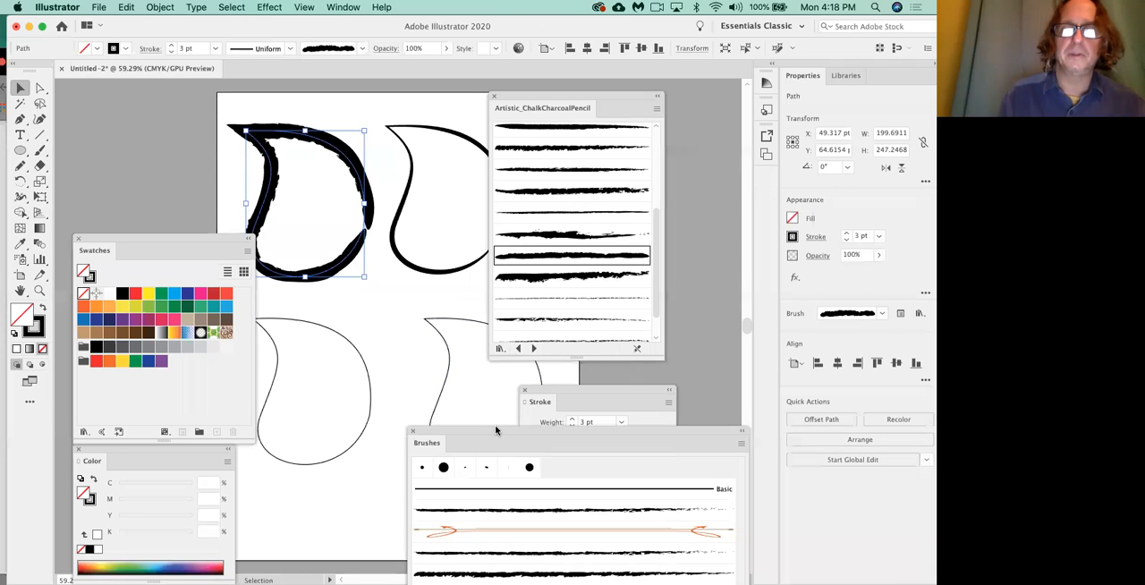
pyautogui.click(533, 348)
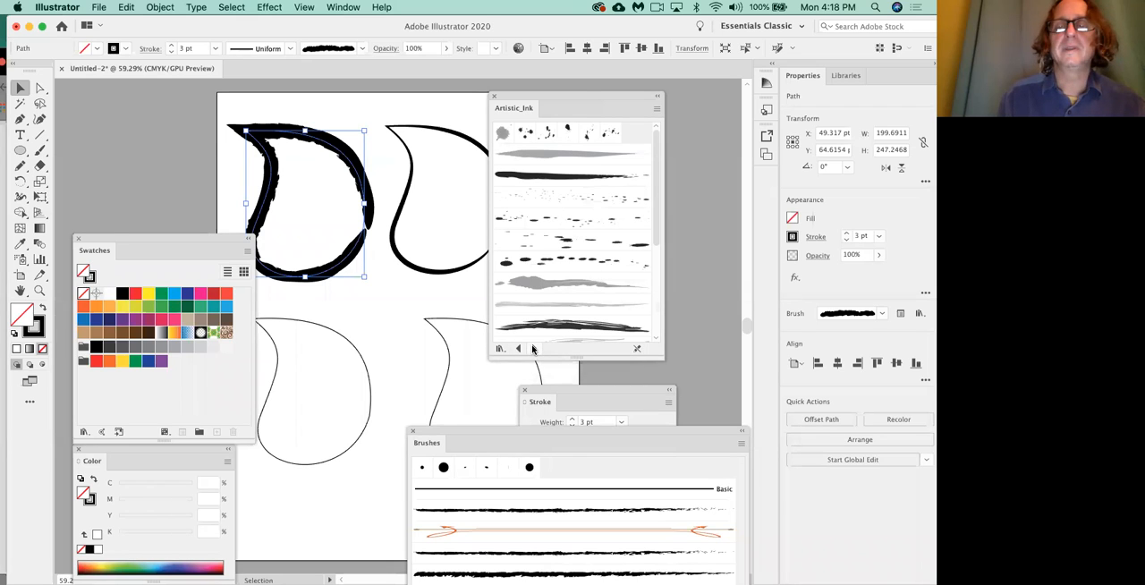
# Try several ink splatter, wash and dry ink brushes from Artistic_Ink on the upper-left leaf, ending with the fine splatter.
pyautogui.click(595, 198)
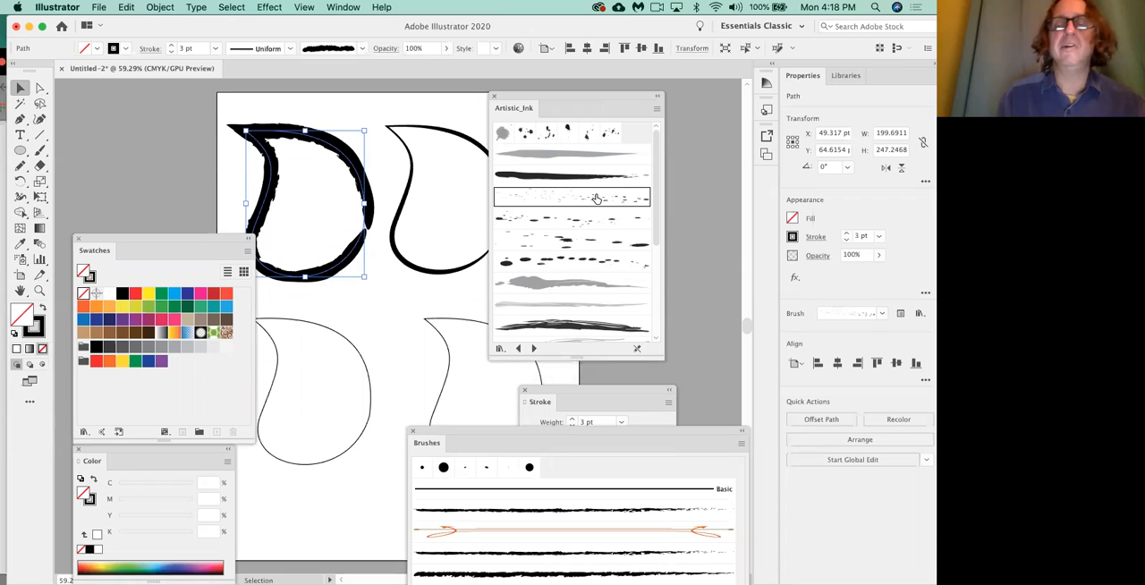
pyautogui.click(582, 242)
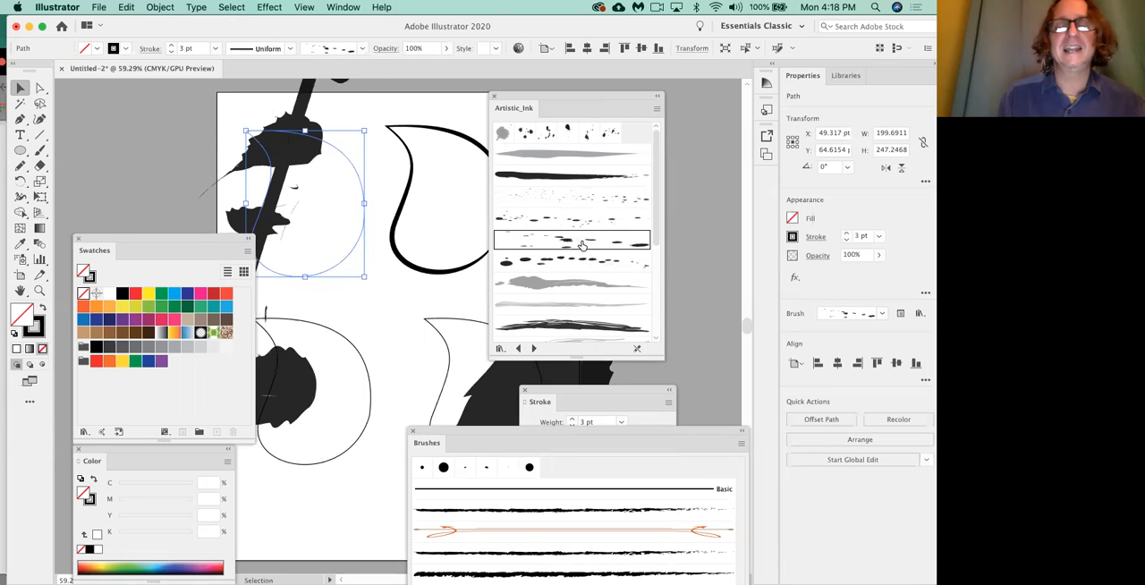
pyautogui.click(579, 263)
pyautogui.click(581, 284)
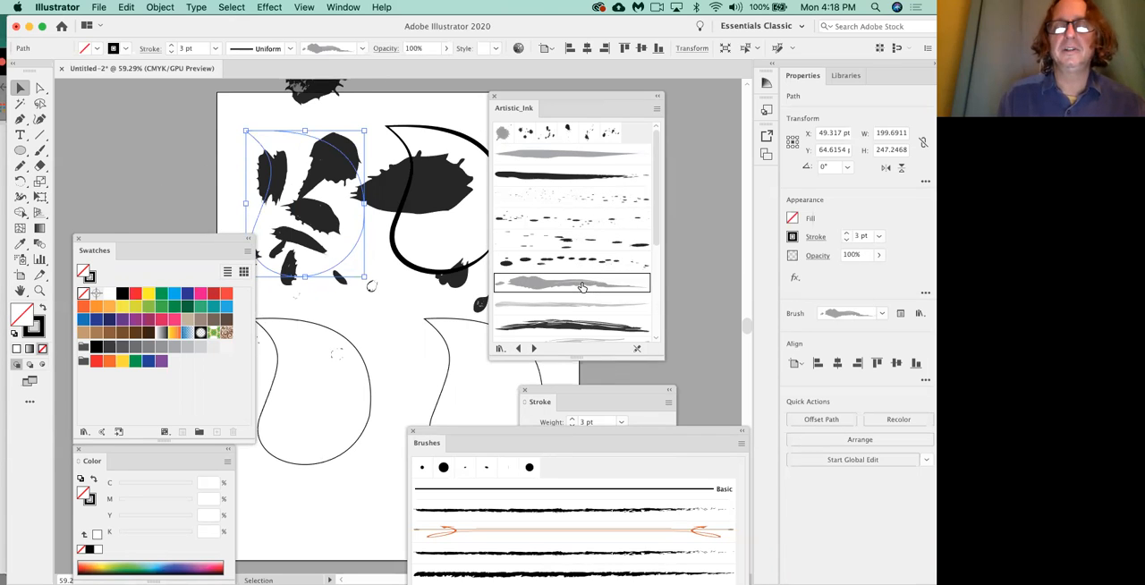
pyautogui.click(581, 319)
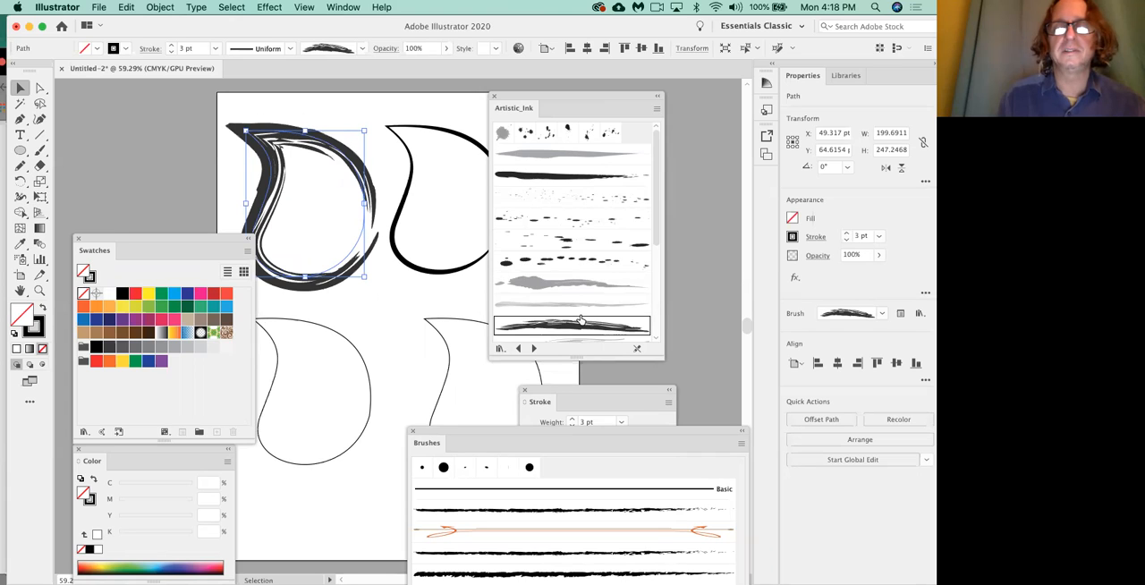
pyautogui.click(582, 238)
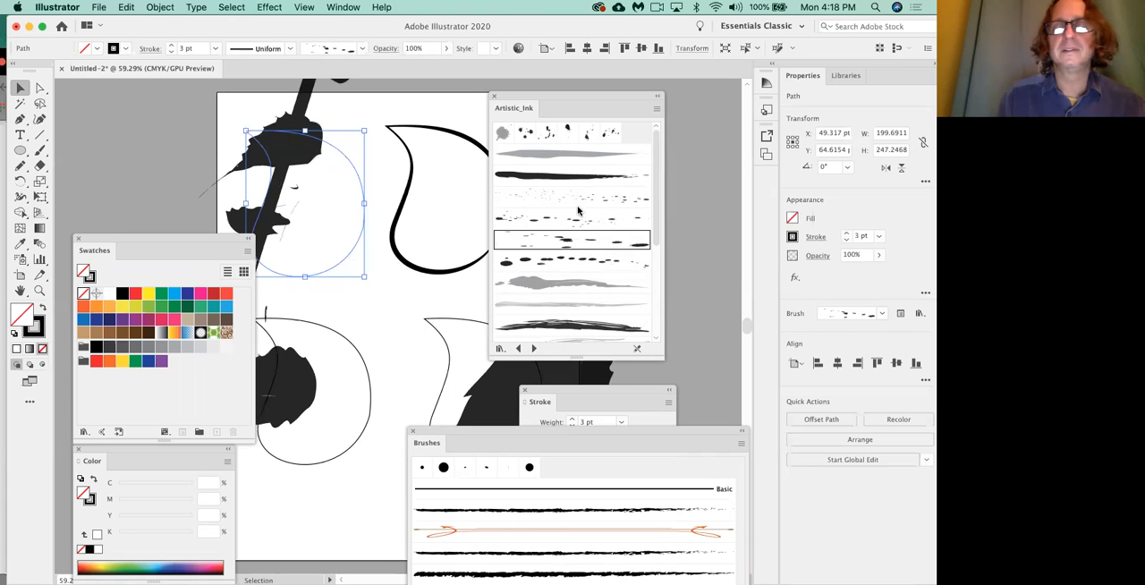
pyautogui.click(579, 204)
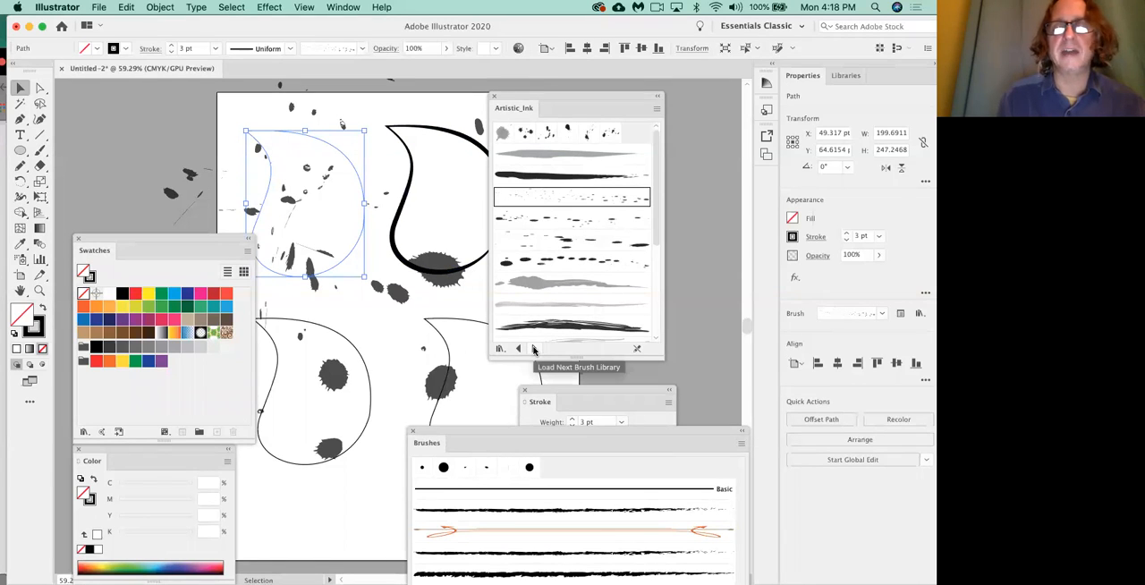
# Apply the Marker - Rough, Marker - Smooth and solid black tapered brushes from Artistic_Ink in turn to the upper-left leaf.
pyautogui.scroll(-8, 583, 254)
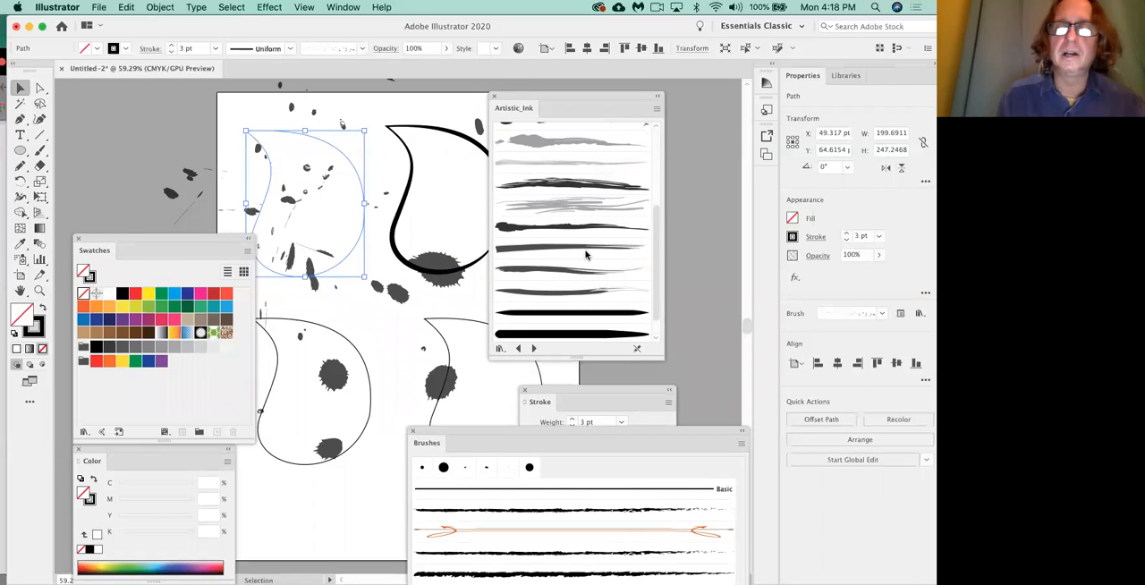
pyautogui.click(587, 271)
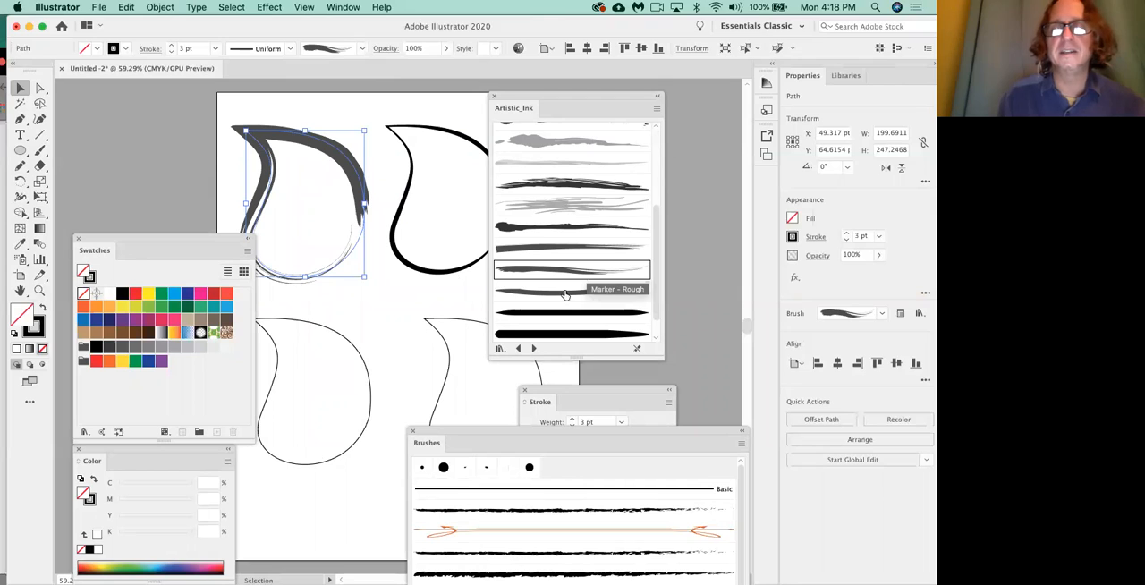
pyautogui.click(520, 349)
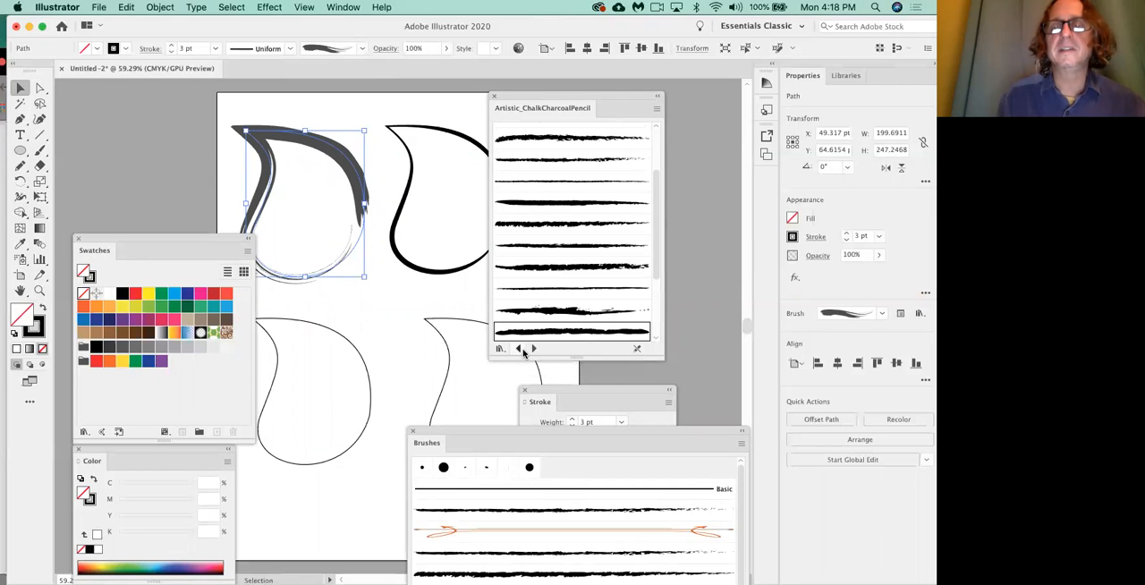
pyautogui.click(533, 348)
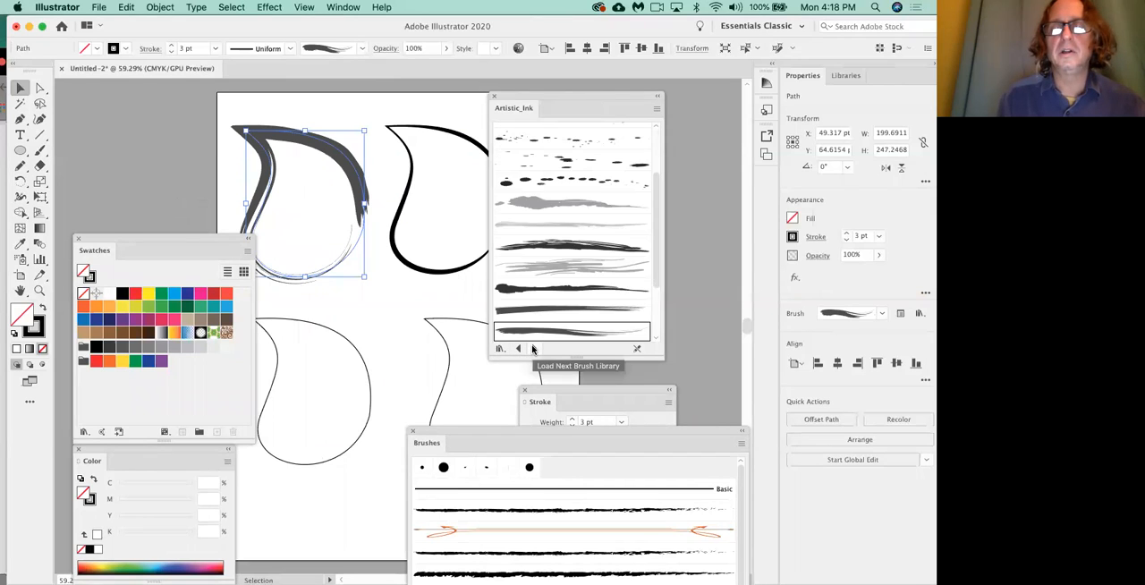
pyautogui.scroll(-3, 546, 259)
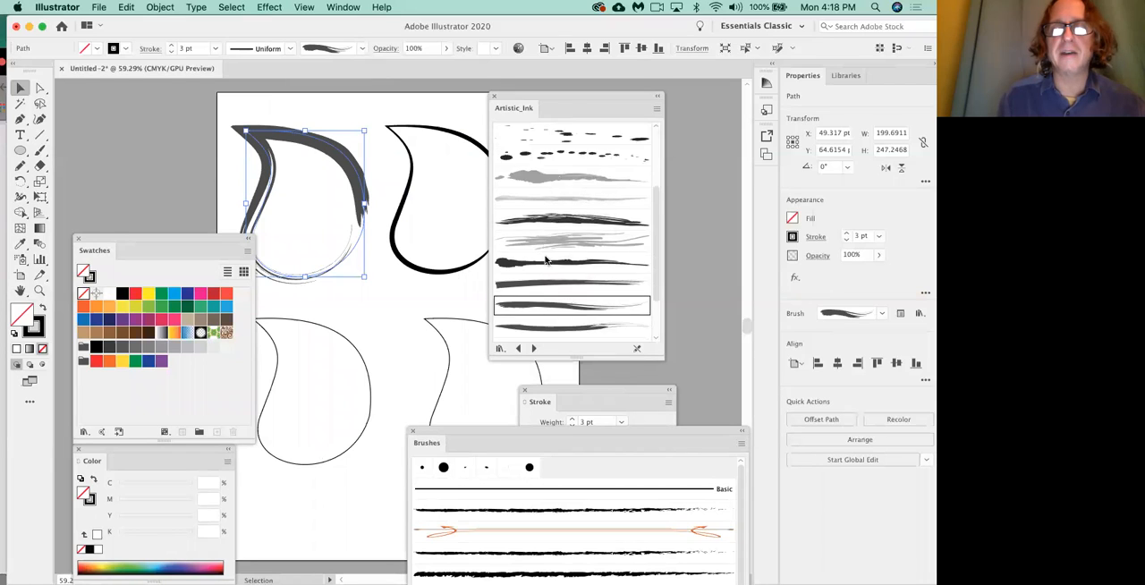
pyautogui.click(561, 275)
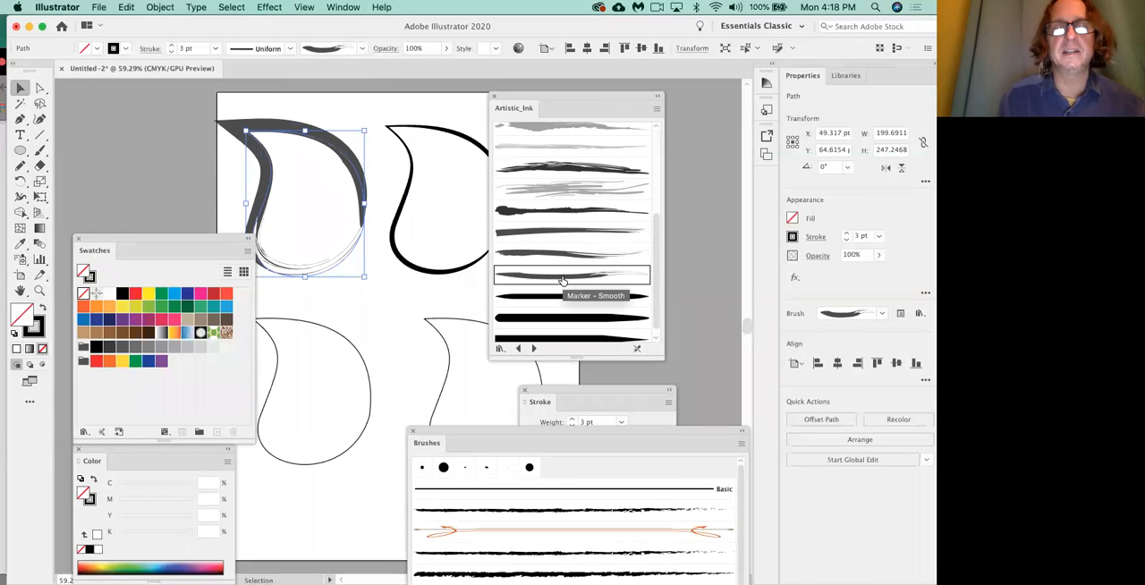
pyautogui.click(566, 294)
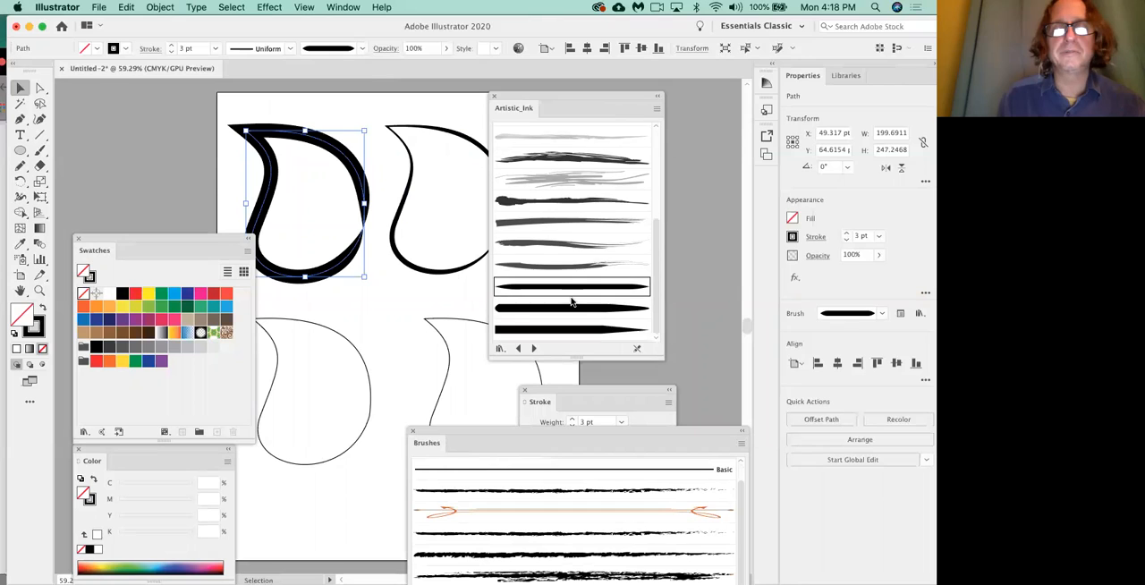
# Try the thick black tapered brush, the light gray scratchy brush and the dark dry ink brush from Artistic_Ink on the upper-left leaf.
pyautogui.click(574, 311)
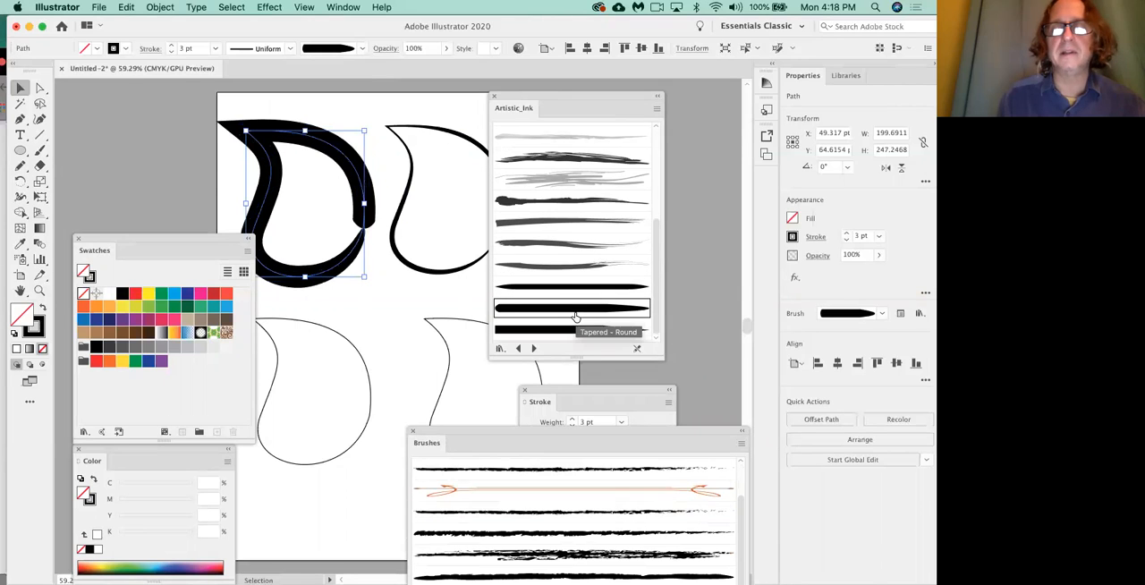
pyautogui.click(570, 185)
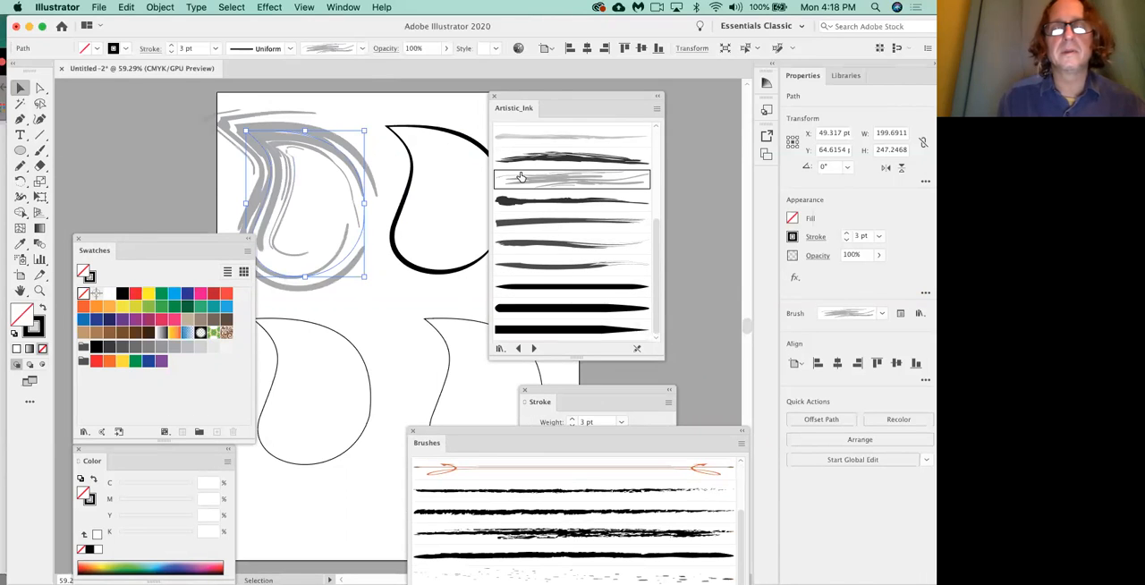
pyautogui.click(559, 161)
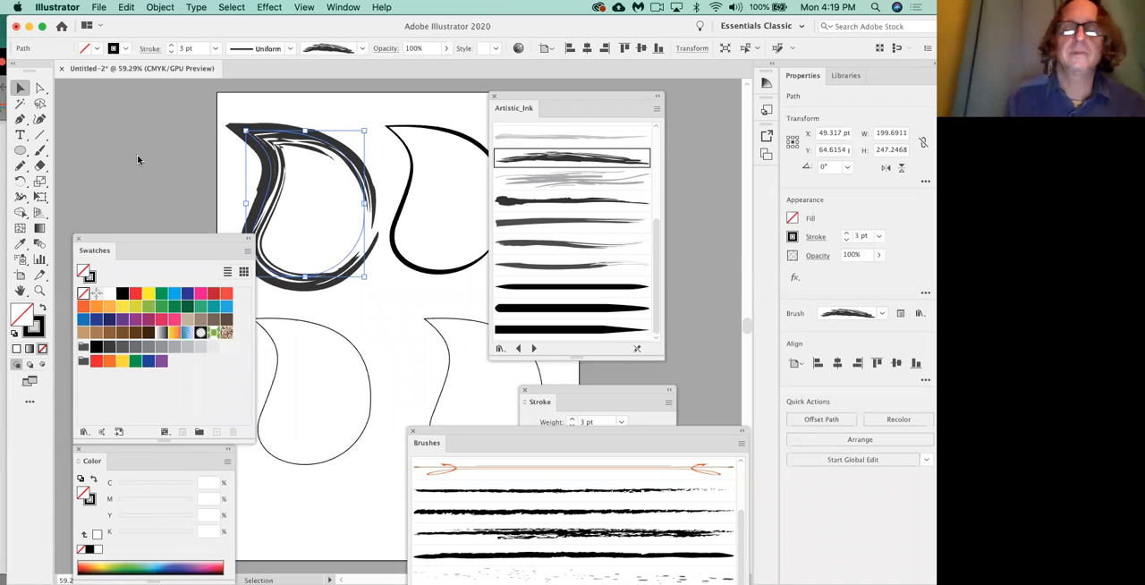
# Load the Artistic_Paintbrush library and try its first six brushes on the upper-left leaf, ending with Dry Brush 3.
pyautogui.click(533, 348)
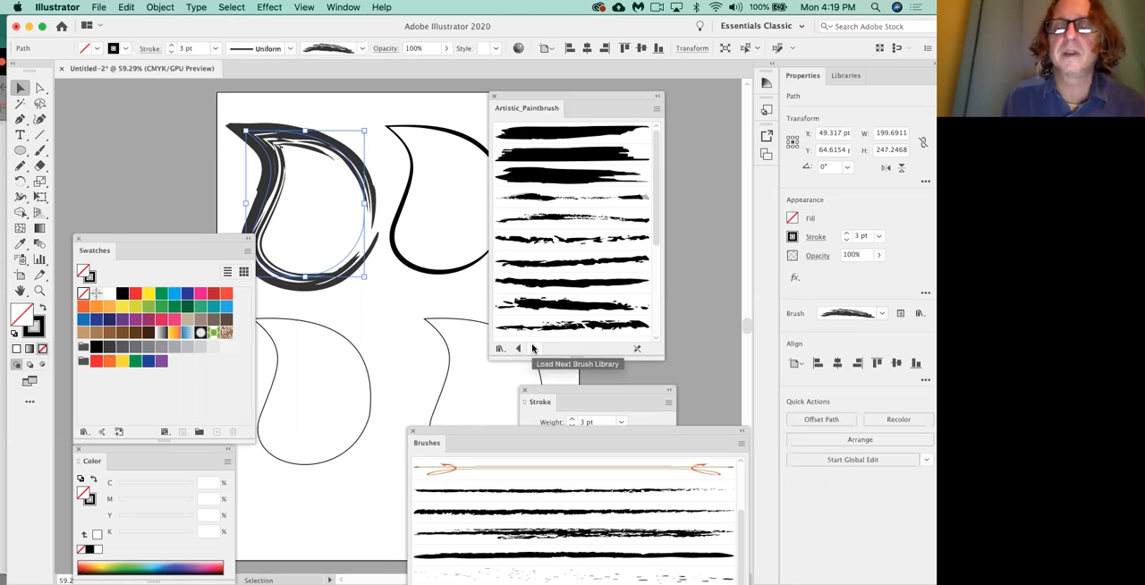
pyautogui.click(566, 139)
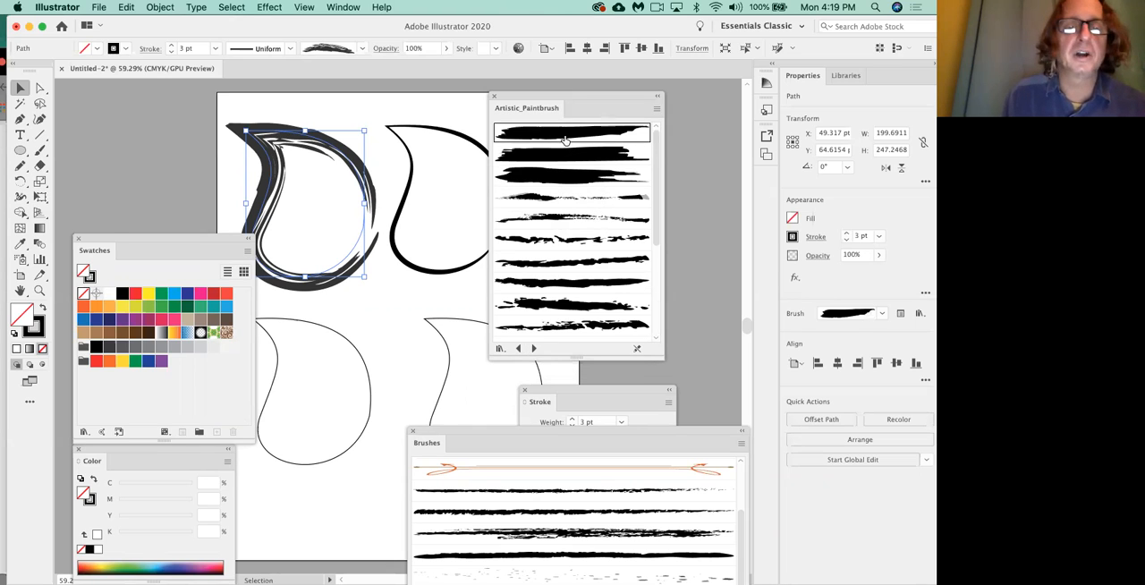
pyautogui.click(566, 159)
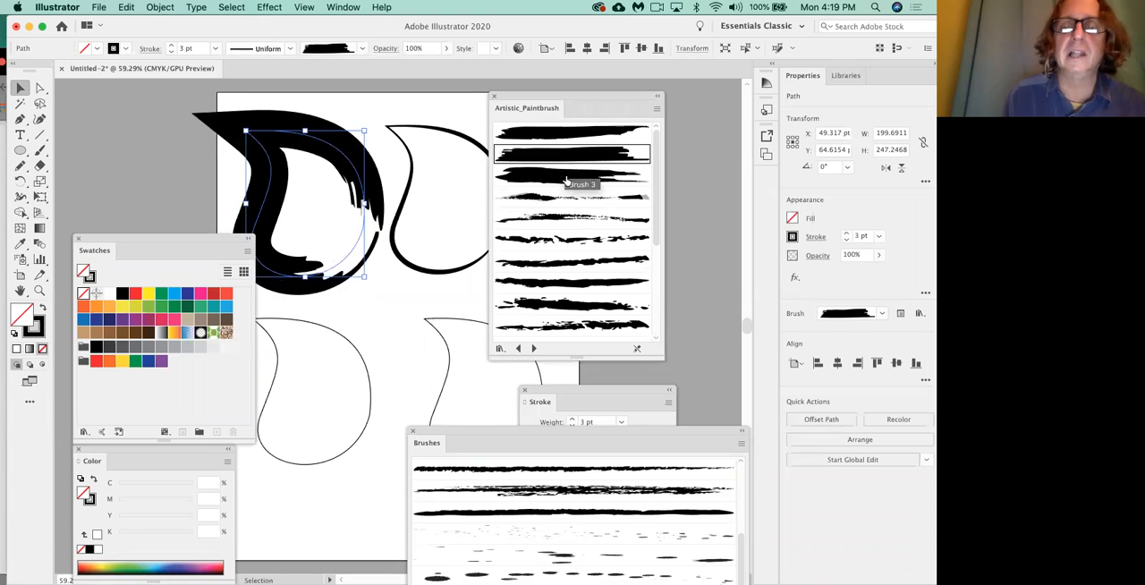
pyautogui.click(565, 178)
pyautogui.click(566, 197)
pyautogui.click(572, 220)
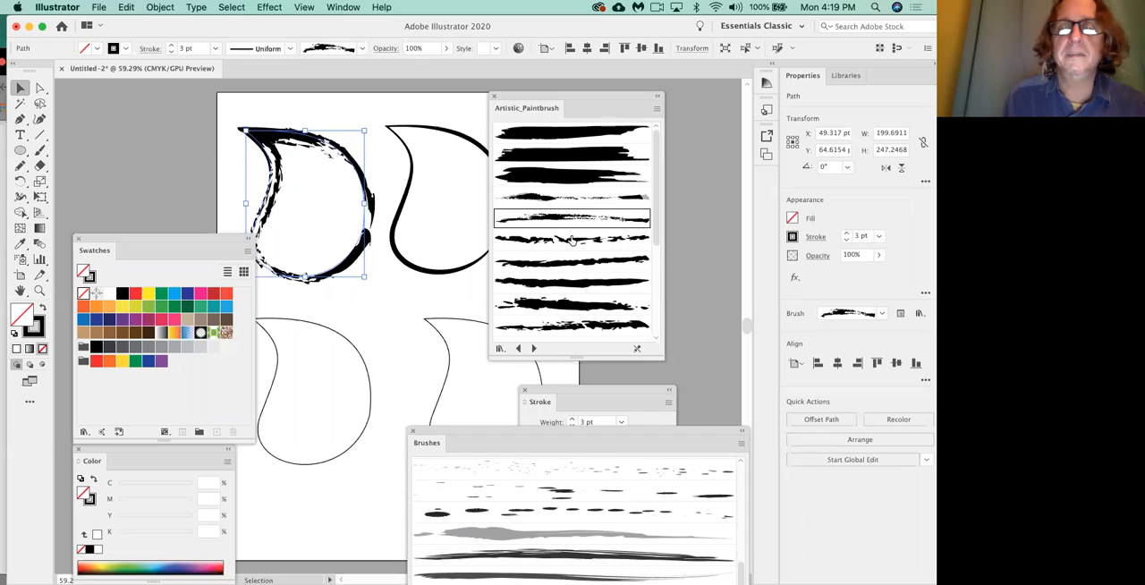
pyautogui.click(571, 240)
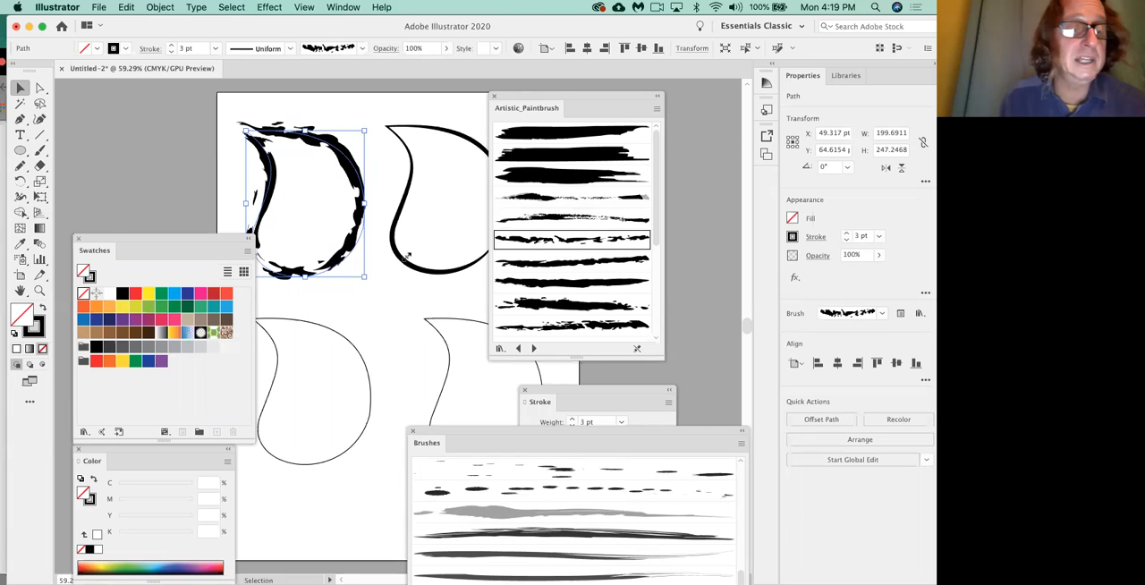
# Give the upper-left leaf a yellow fill (C 5, M 0, Y 90, K 0) and a green stroke (C 100, M 0, Y 100, K 0).
pyautogui.click(127, 307)
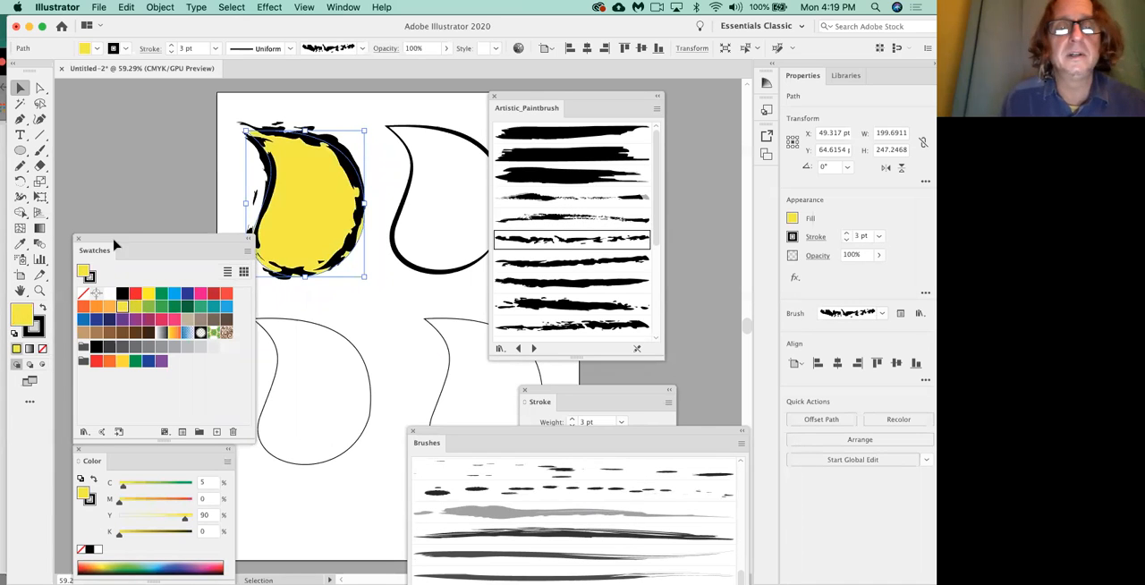
pyautogui.click(42, 328)
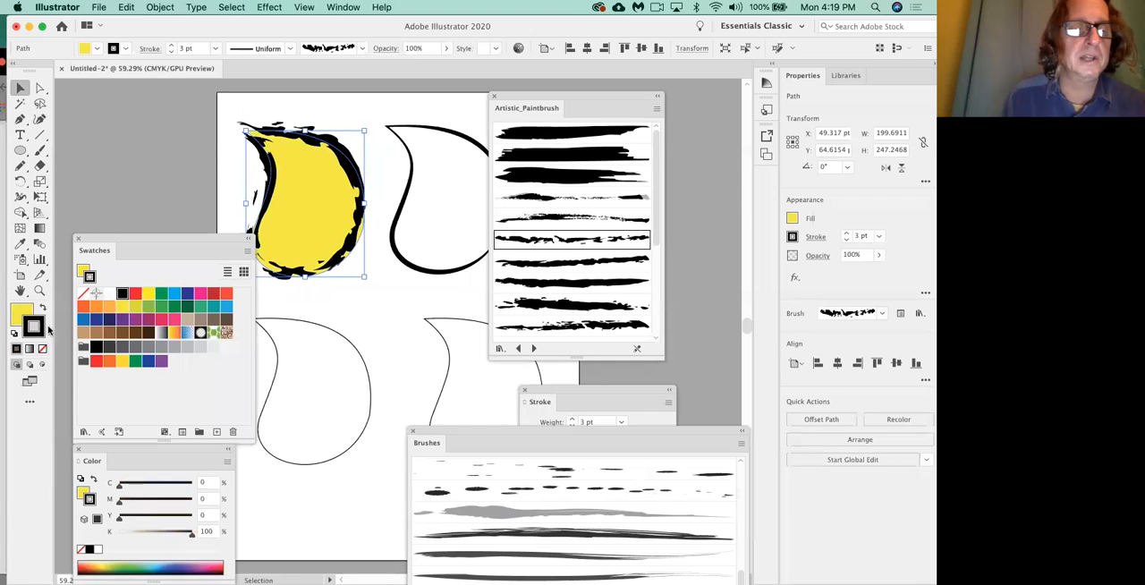
pyautogui.click(161, 294)
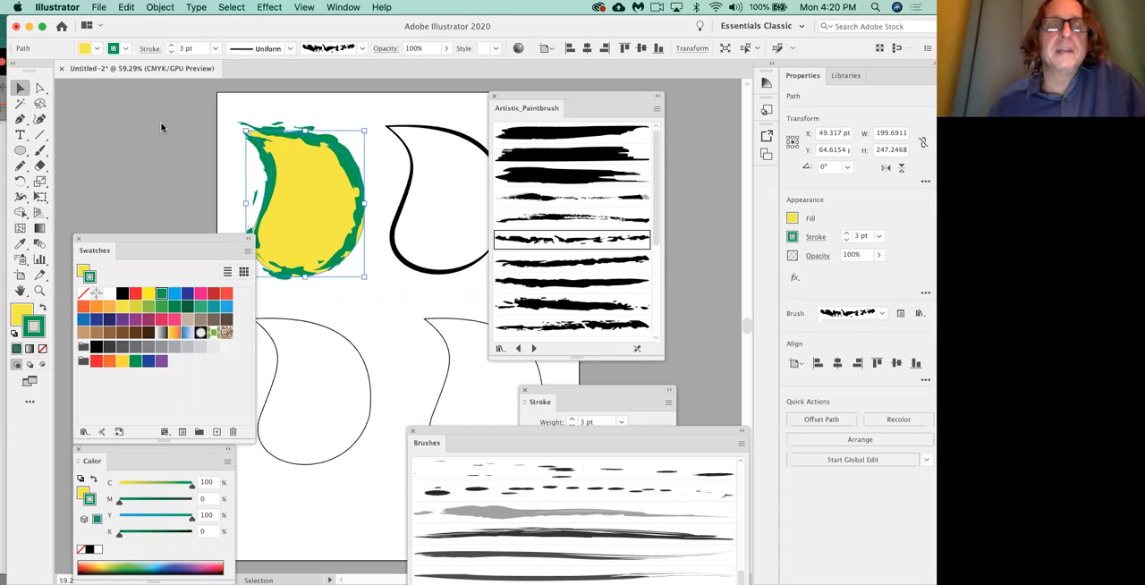
pyautogui.click(268, 8)
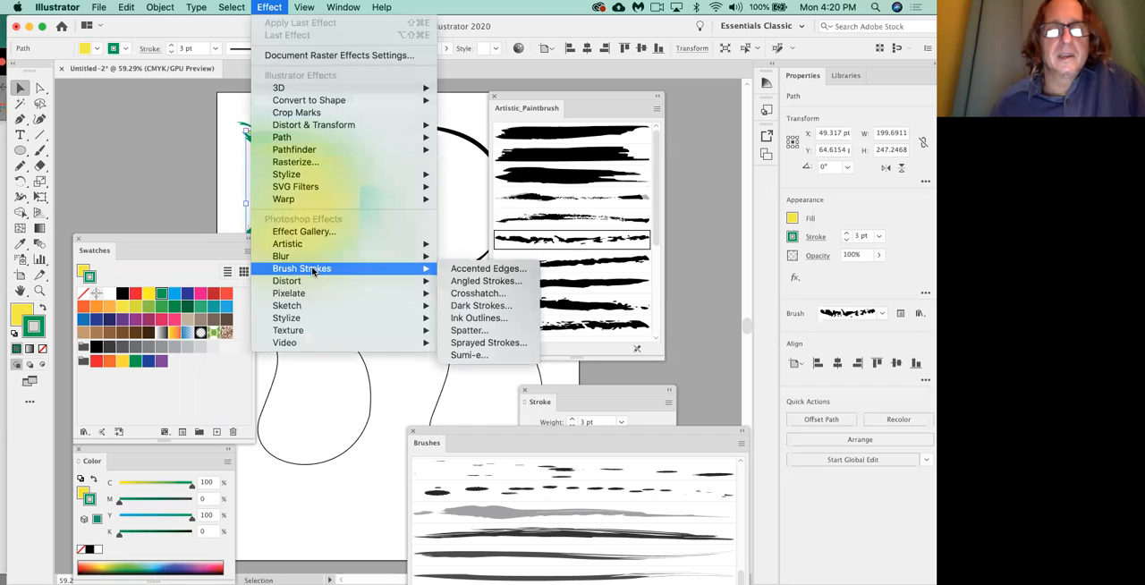
pyautogui.moveTo(334, 332)
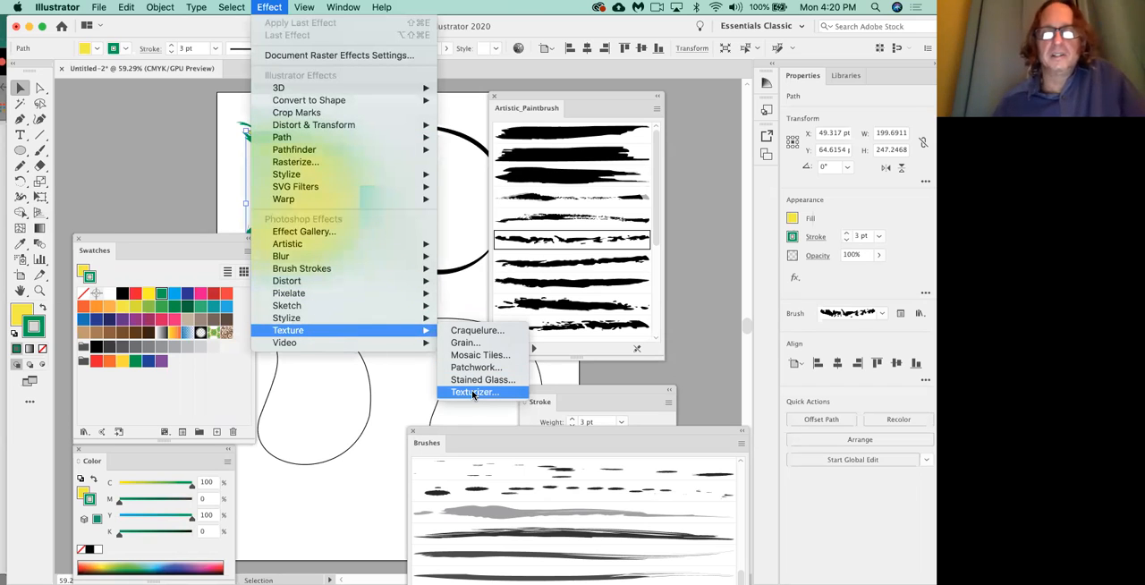
pyautogui.click(397, 401)
pyautogui.click(21, 312)
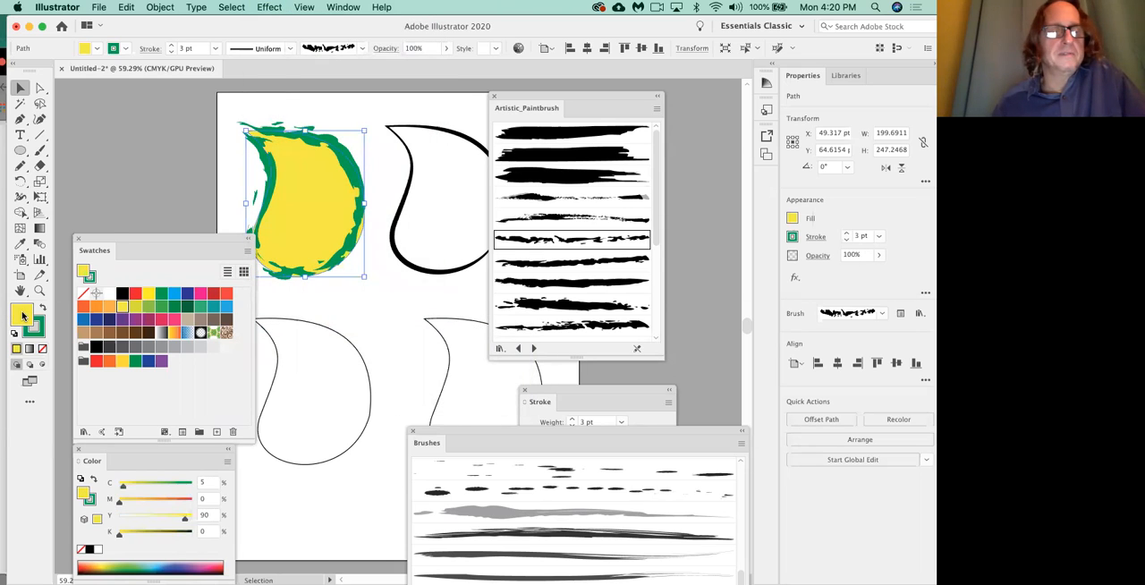
pyautogui.click(269, 9)
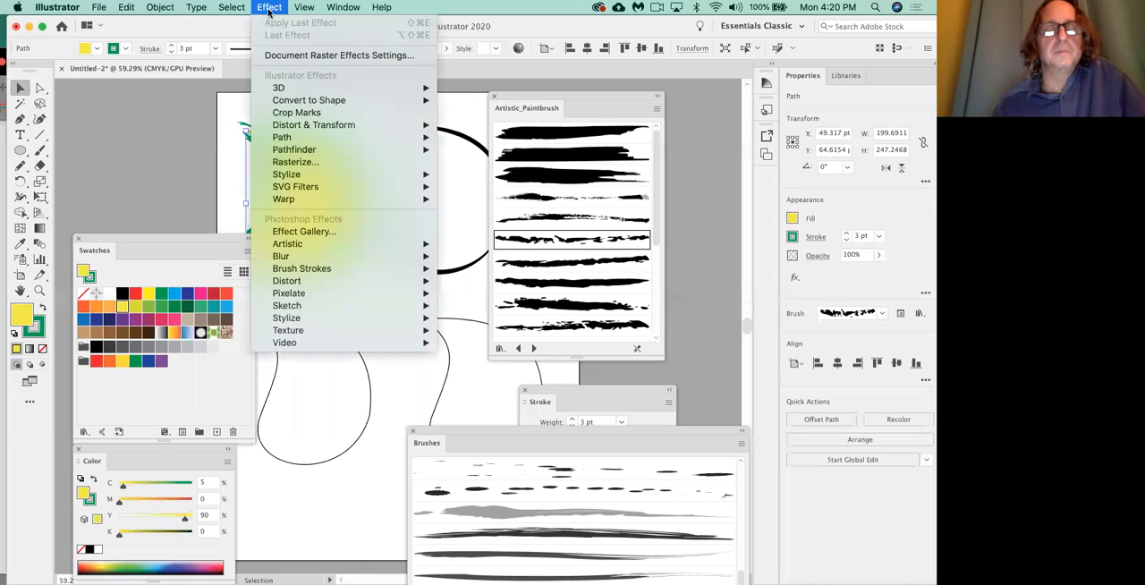
pyautogui.moveTo(385, 330)
pyautogui.click(481, 392)
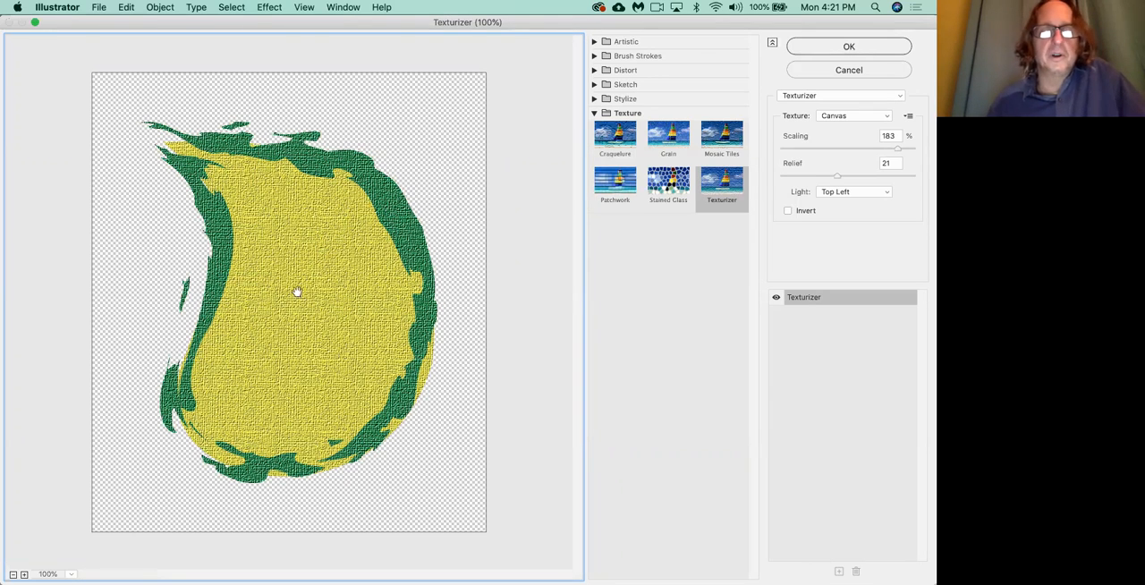
pyautogui.click(832, 72)
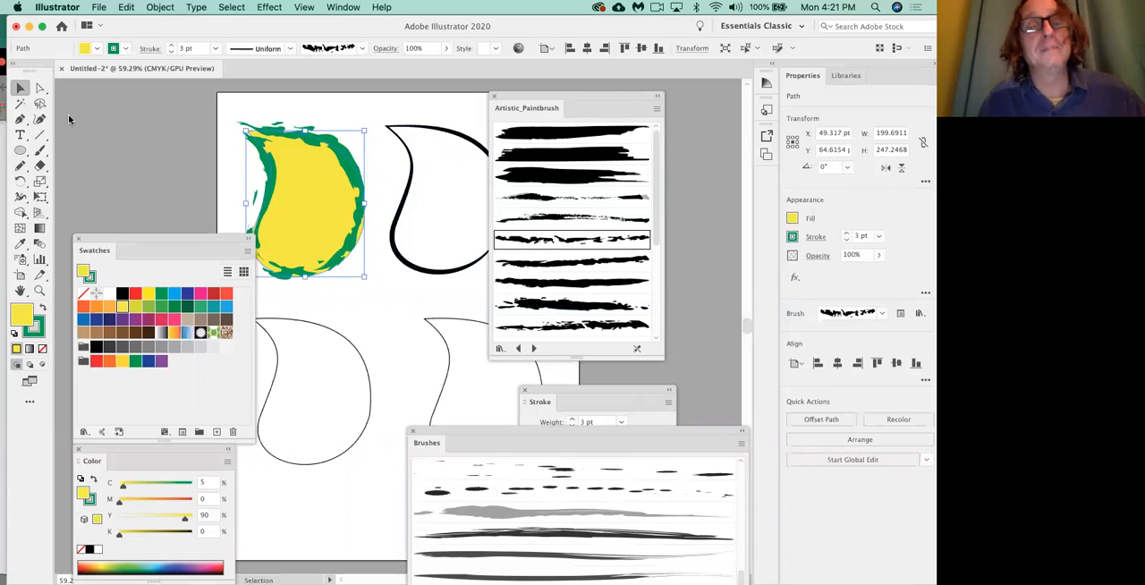
# Show the Appearance panel beside the upper-left leaf and expand the leaf's fill entry.
pyautogui.click(343, 7)
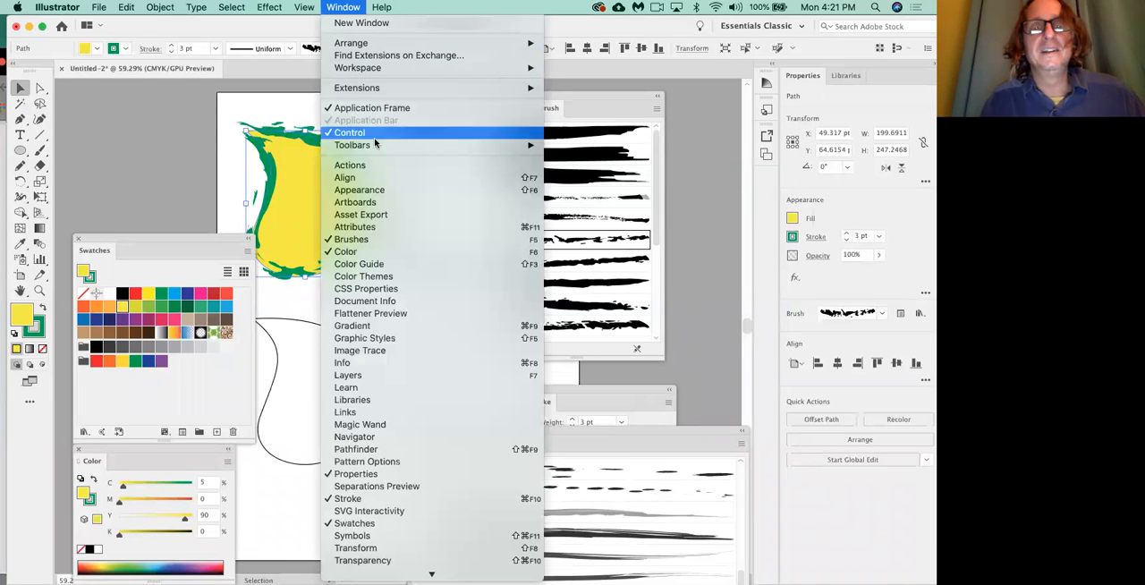
pyautogui.click(383, 190)
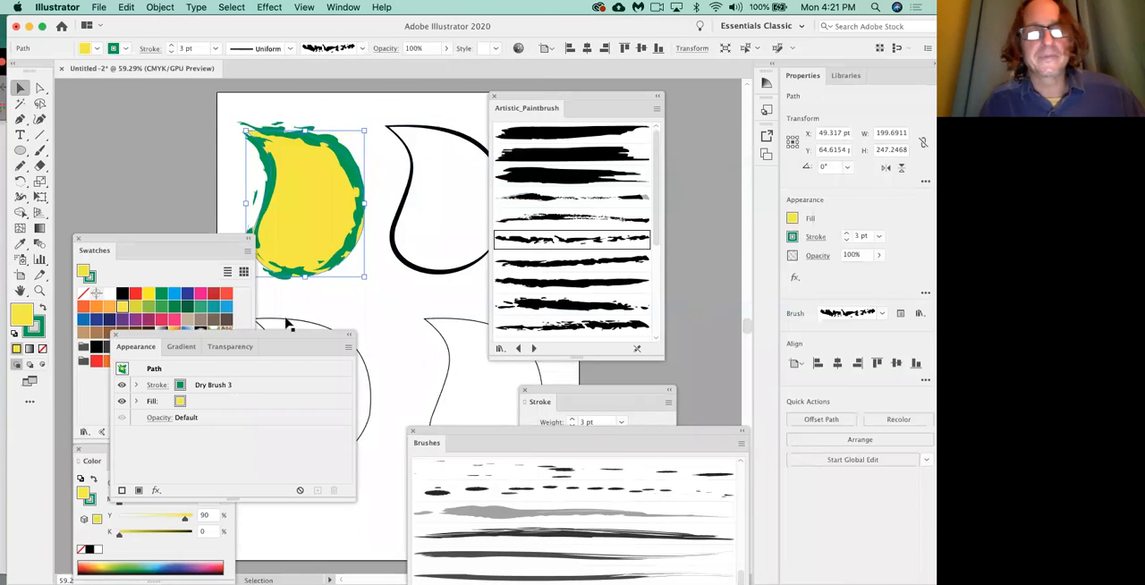
pyautogui.moveTo(279, 337); pyautogui.dragTo(471, 219)
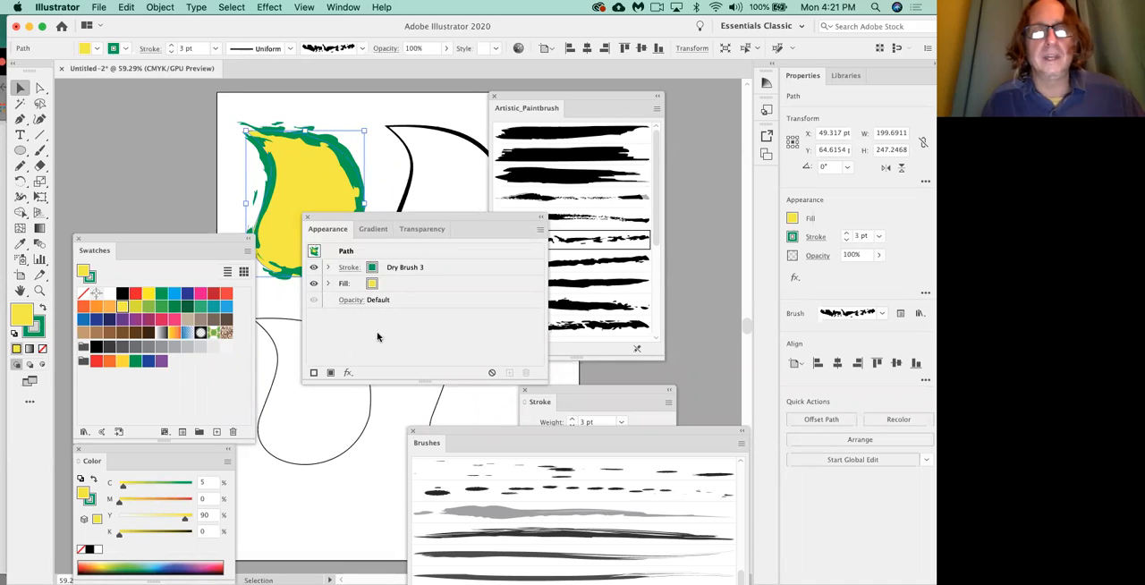
pyautogui.click(327, 284)
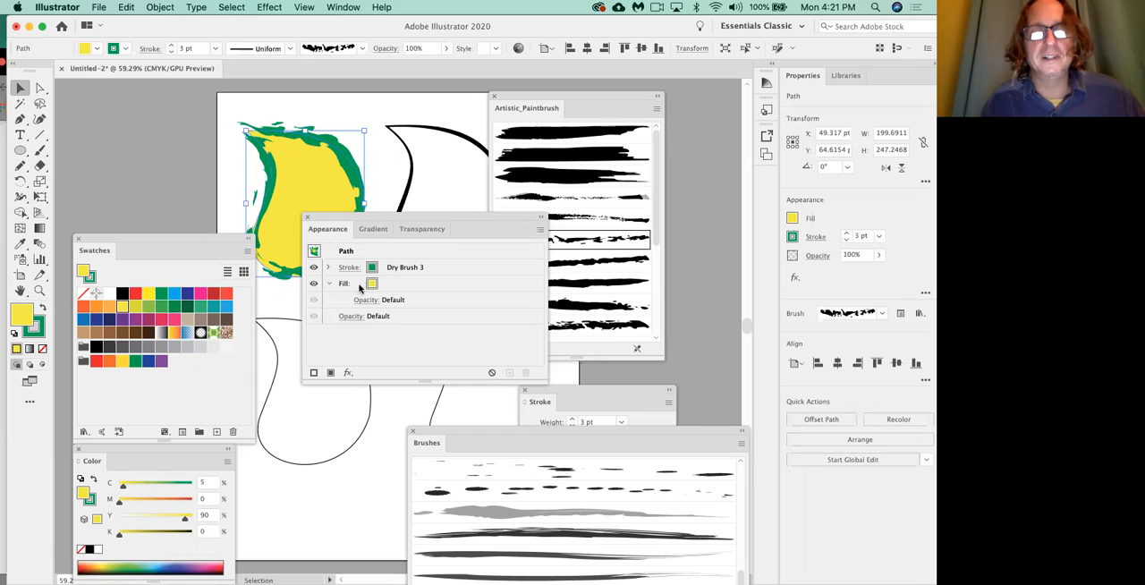
# Apply the Texturizer effect to the leaf with Canvas texture, 183% scaling, relief 21 and light from Top Left.
pyautogui.click(348, 373)
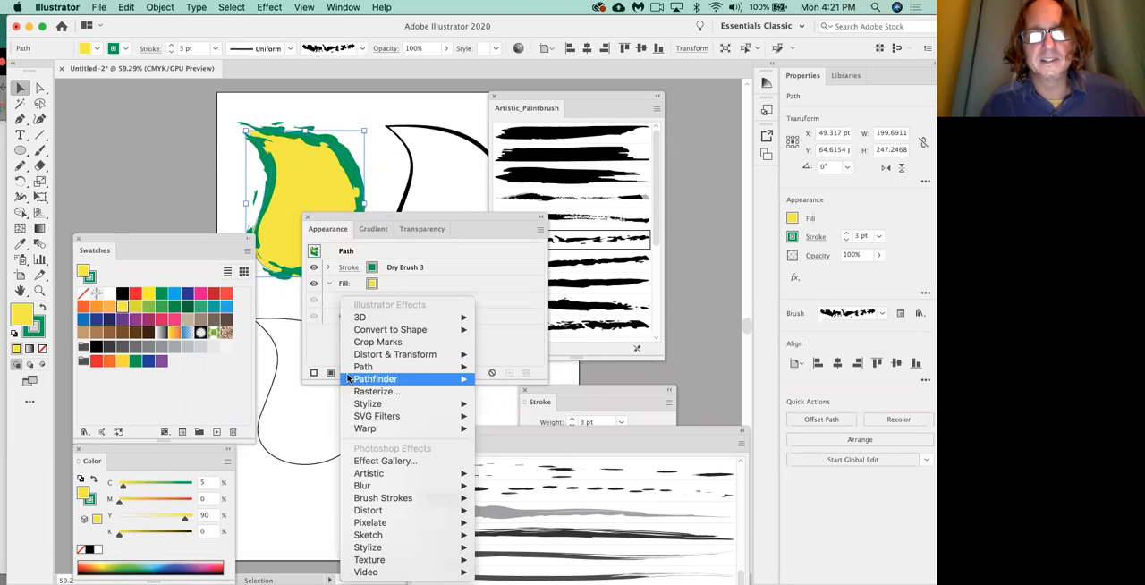
pyautogui.click(484, 317)
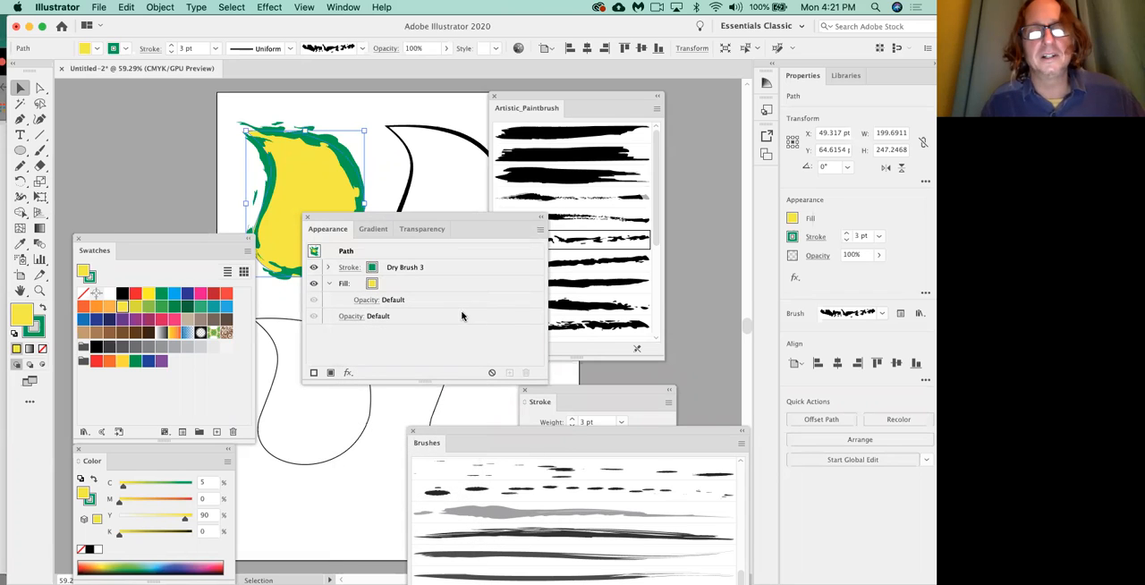
pyautogui.click(348, 372)
pyautogui.moveTo(436, 560)
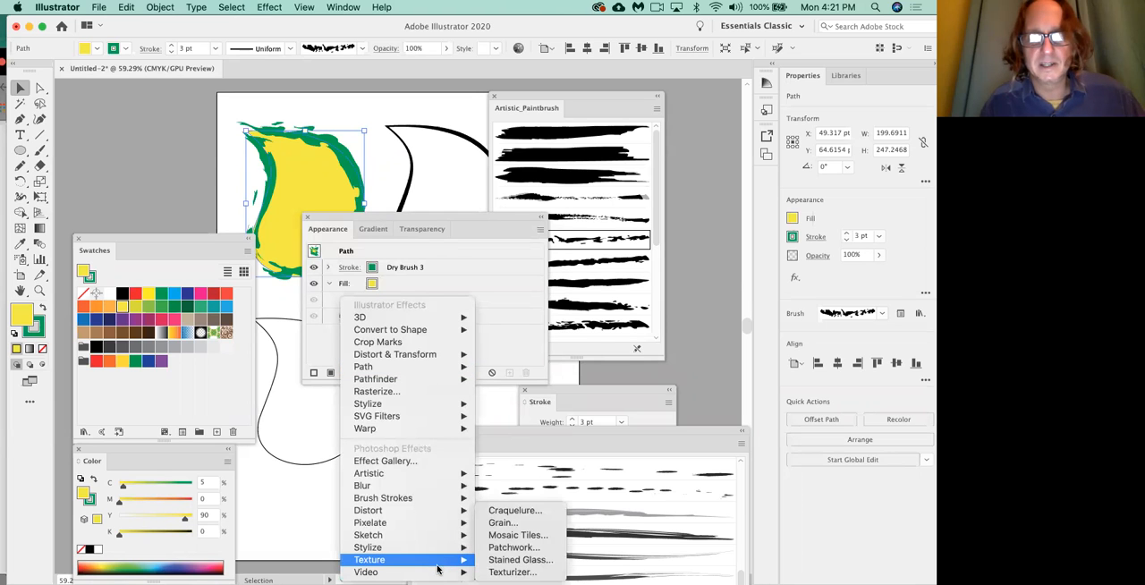
pyautogui.click(510, 572)
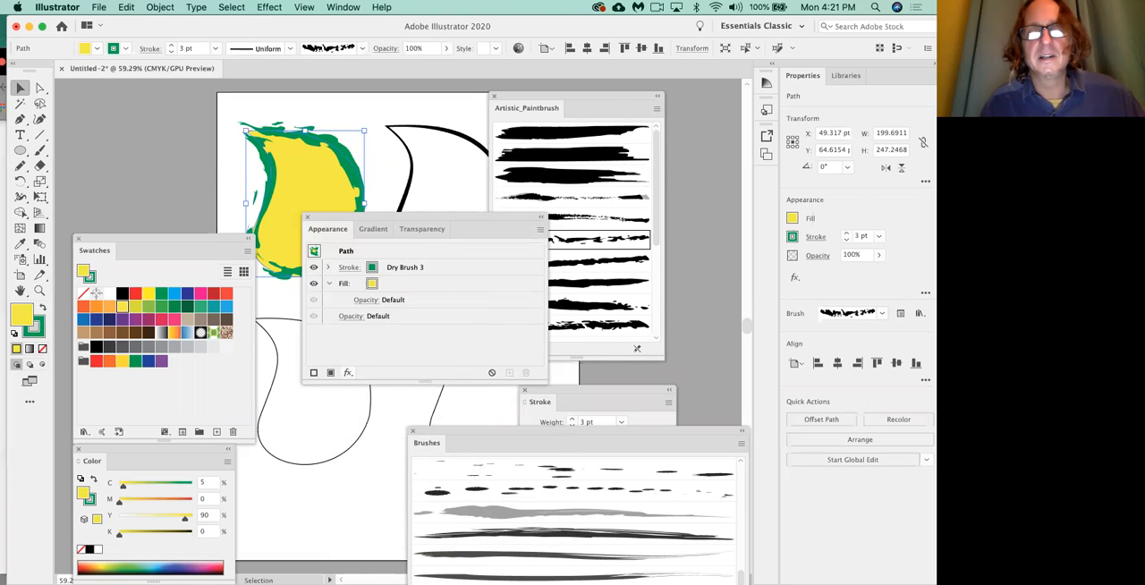
pyautogui.click(842, 50)
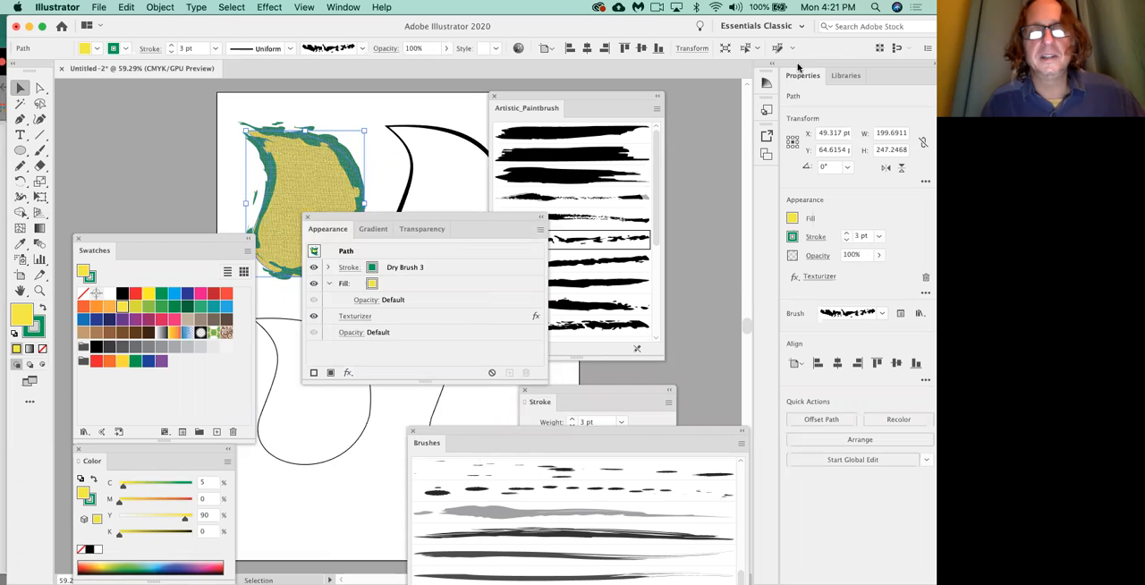
# Move the Appearance panel off the leaf and examine the leaf's canvas texture up close at 200% zoom.
pyautogui.moveTo(411, 230); pyautogui.dragTo(504, 208)
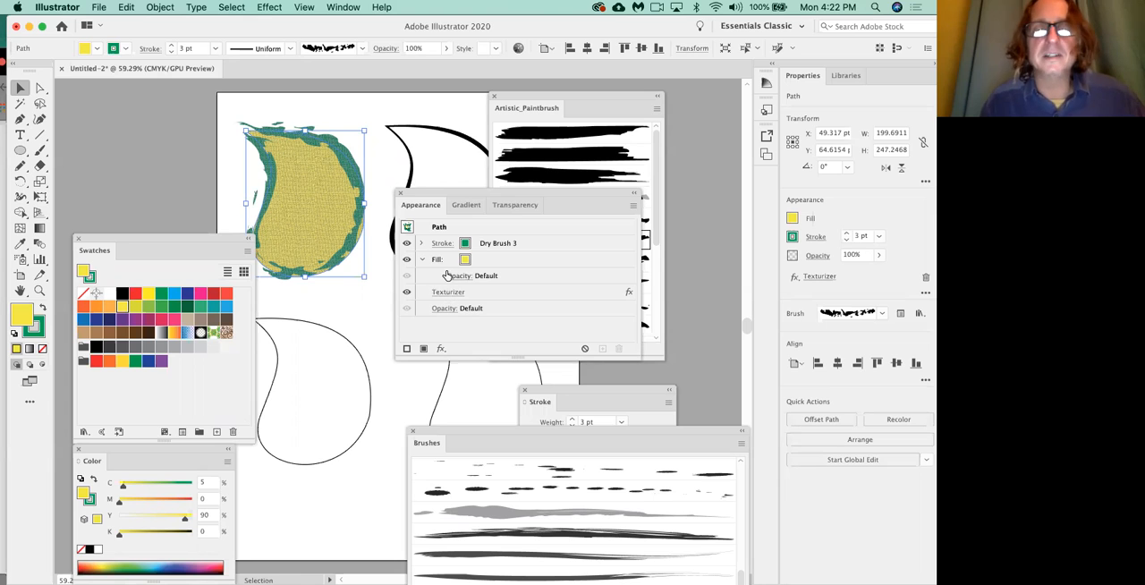
pyautogui.press('a')
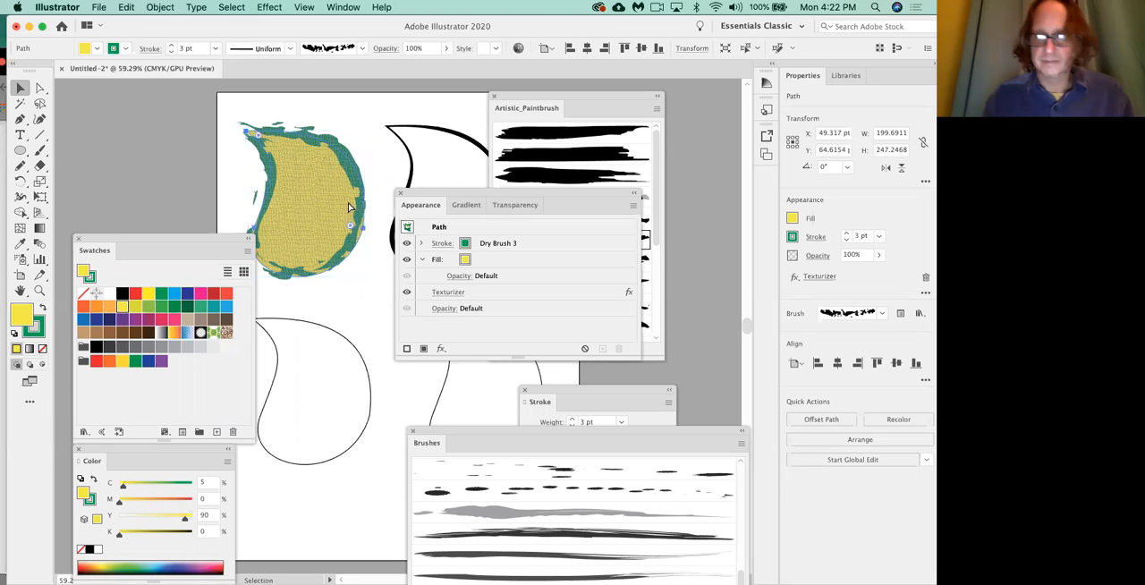
pyautogui.press('super+equal')
pyautogui.press('super+equal')
pyautogui.press('super+equal')
pyautogui.press('super+equal')
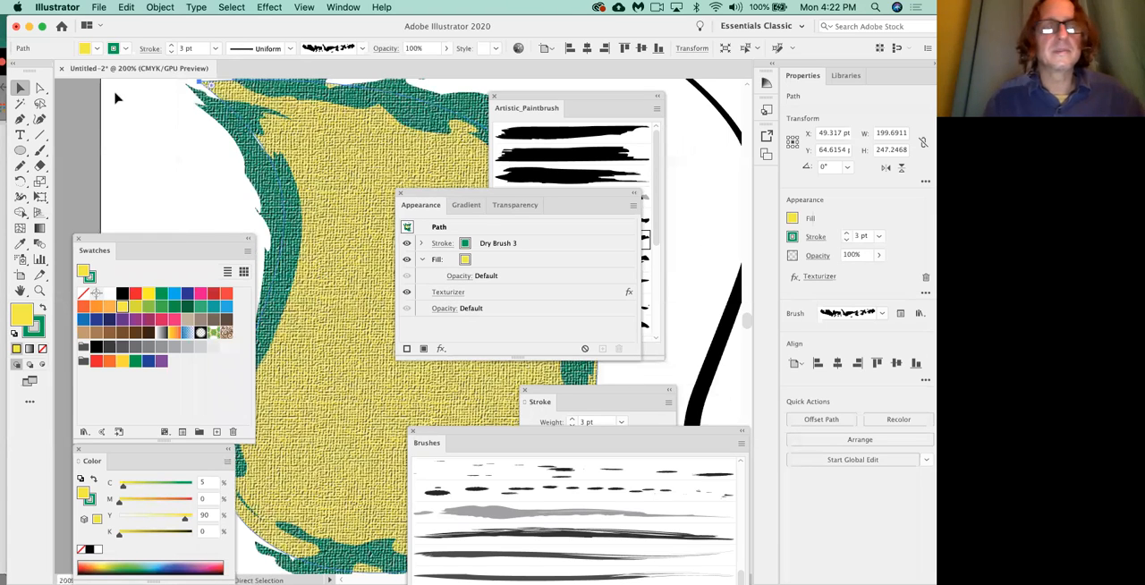
pyautogui.press('v')
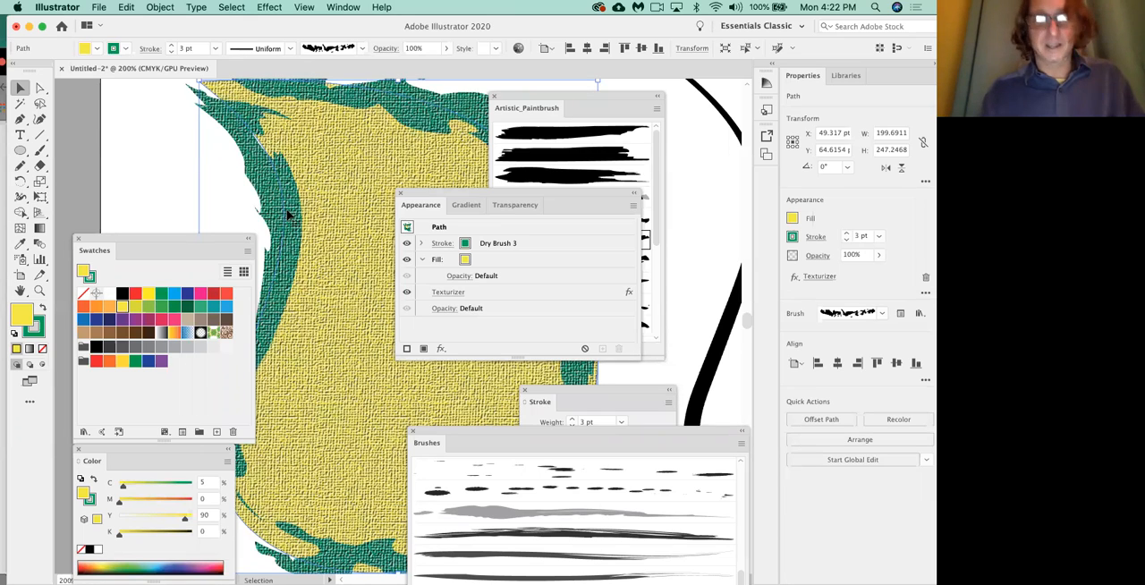
pyautogui.click(136, 199)
pyautogui.press('super+0')
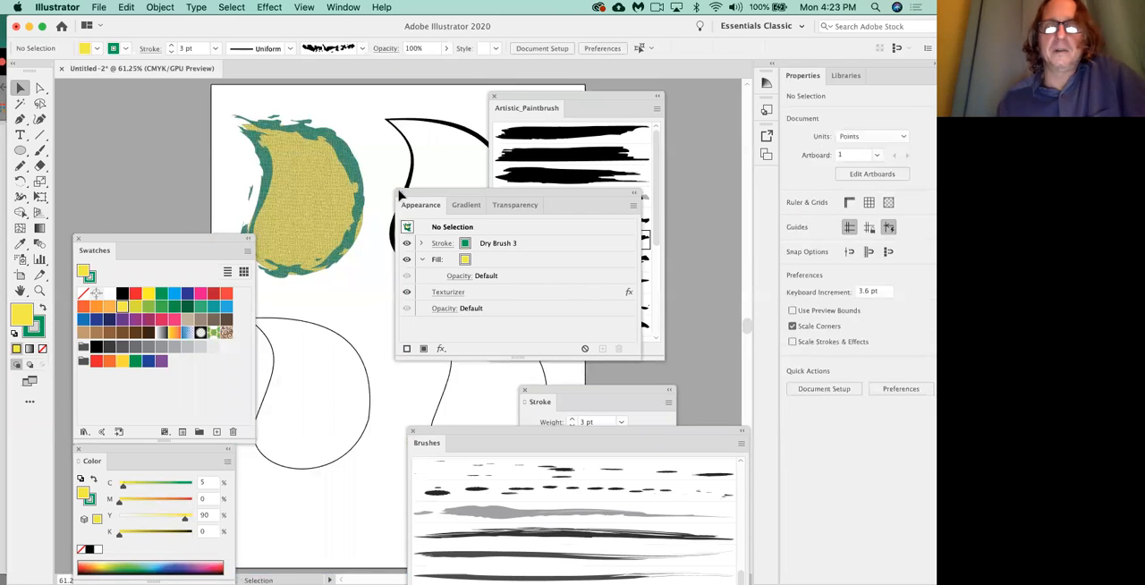
# Tidy the panels away from the leaves and apply the Artistic_Paintbrush brush just below Dry Brush 3 to the unfilled lower-left leaf.
pyautogui.click(399, 193)
pyautogui.moveTo(151, 234); pyautogui.dragTo(145, 192)
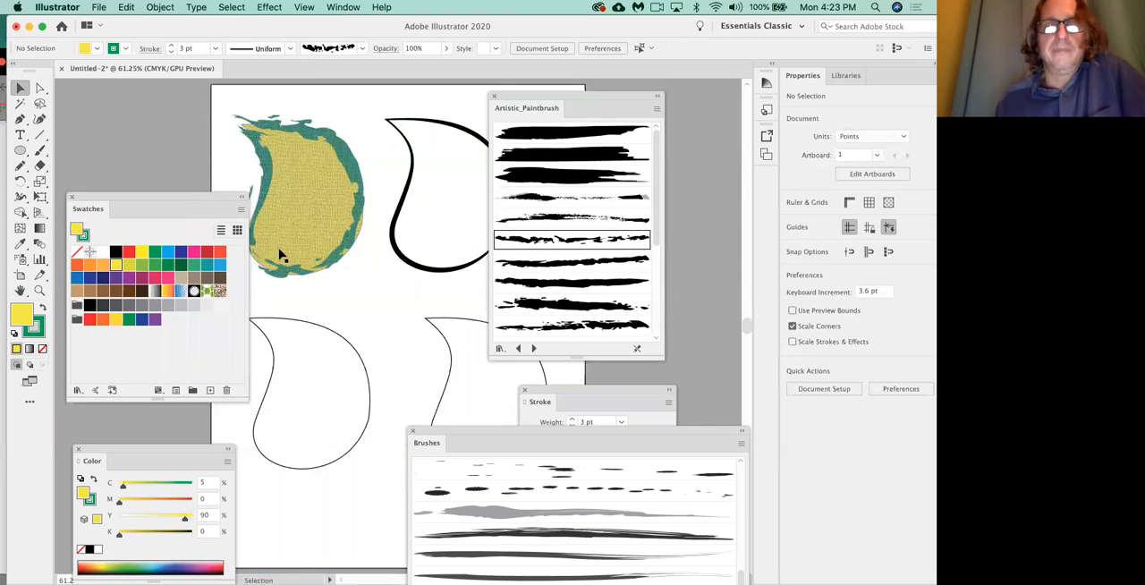
pyautogui.click(315, 325)
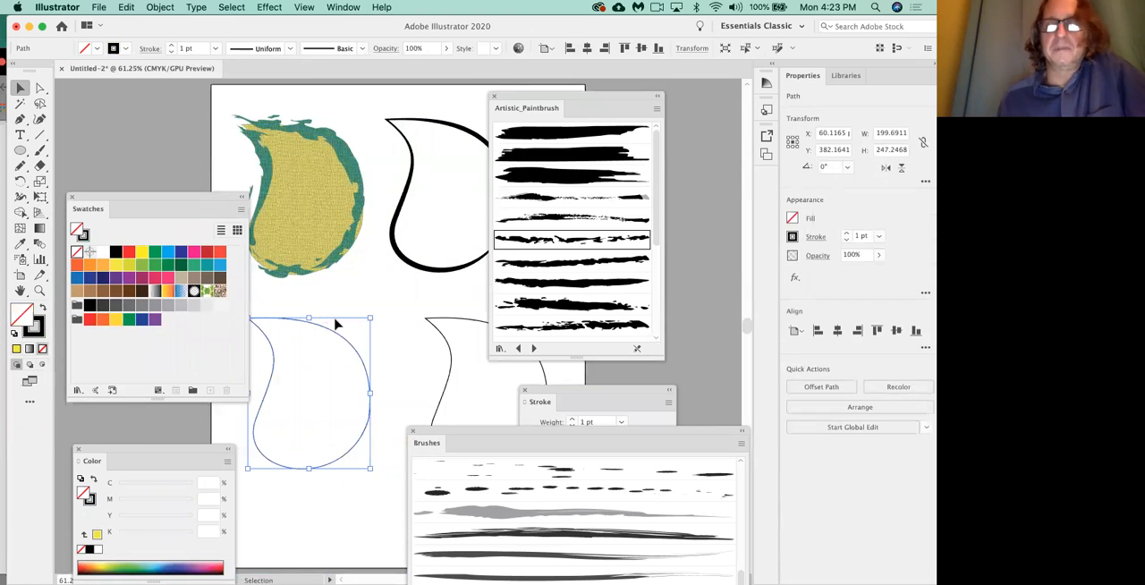
pyautogui.click(574, 265)
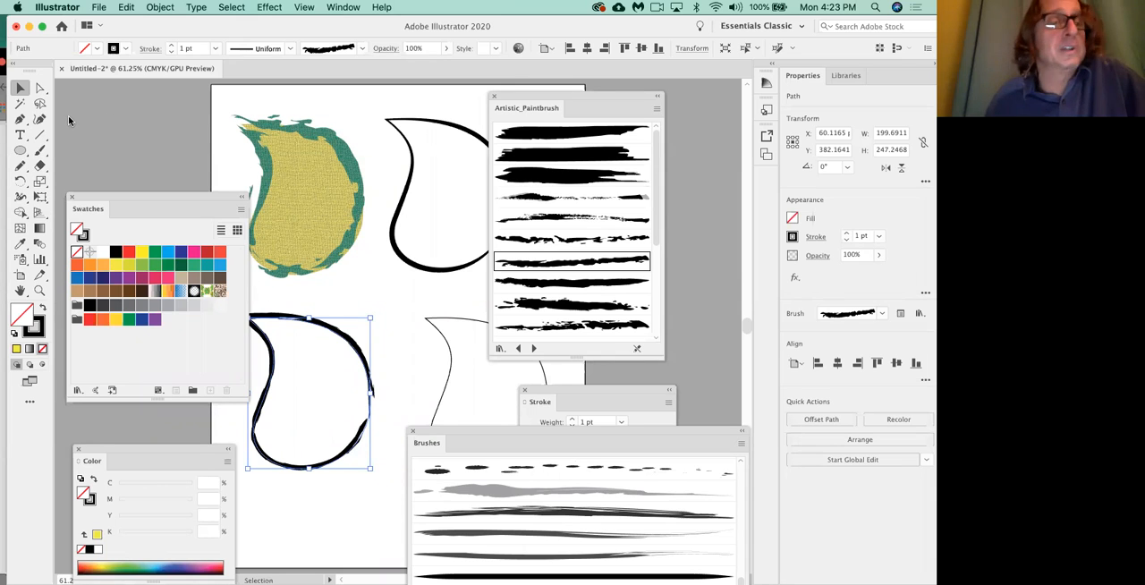
# Collapse the Brushes panel and move it and the Artistic_Paintbrush library clear of the upper-right leaf.
pyautogui.moveTo(480, 432)
pyautogui.mouseDown()
pyautogui.moveTo(395, 164)
pyautogui.moveTo(403, 149)
pyautogui.mouseUp()
pyautogui.scroll(-3, 452, 335)
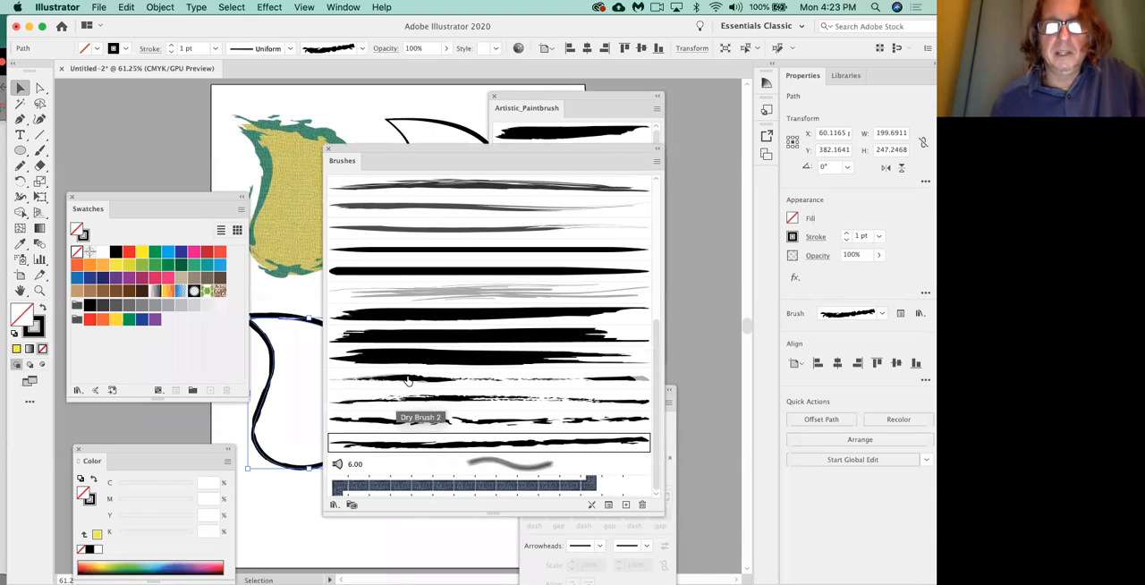
pyautogui.click(334, 505)
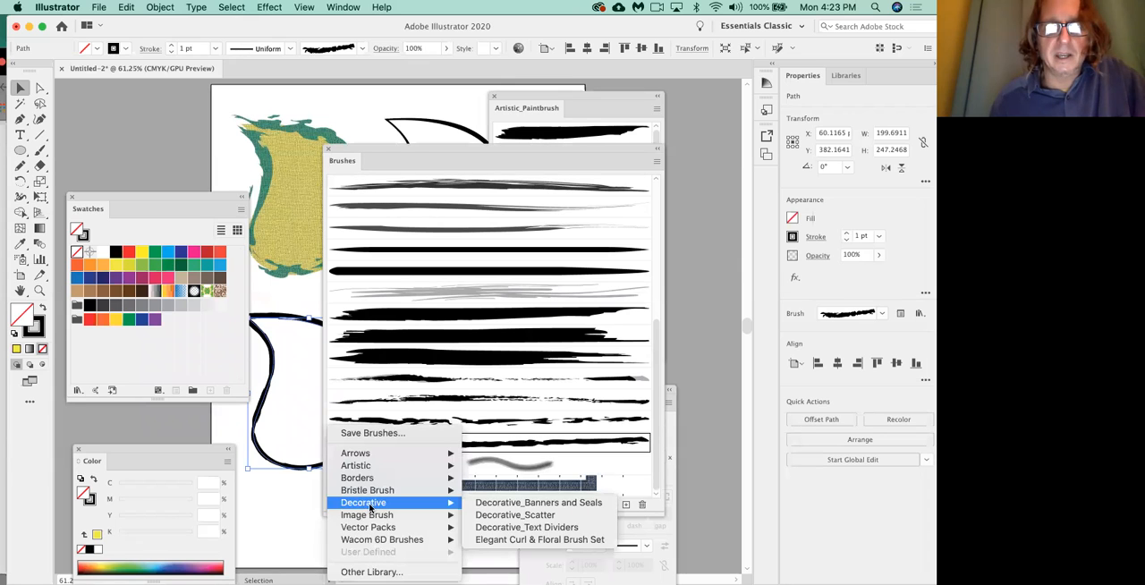
pyautogui.click(292, 521)
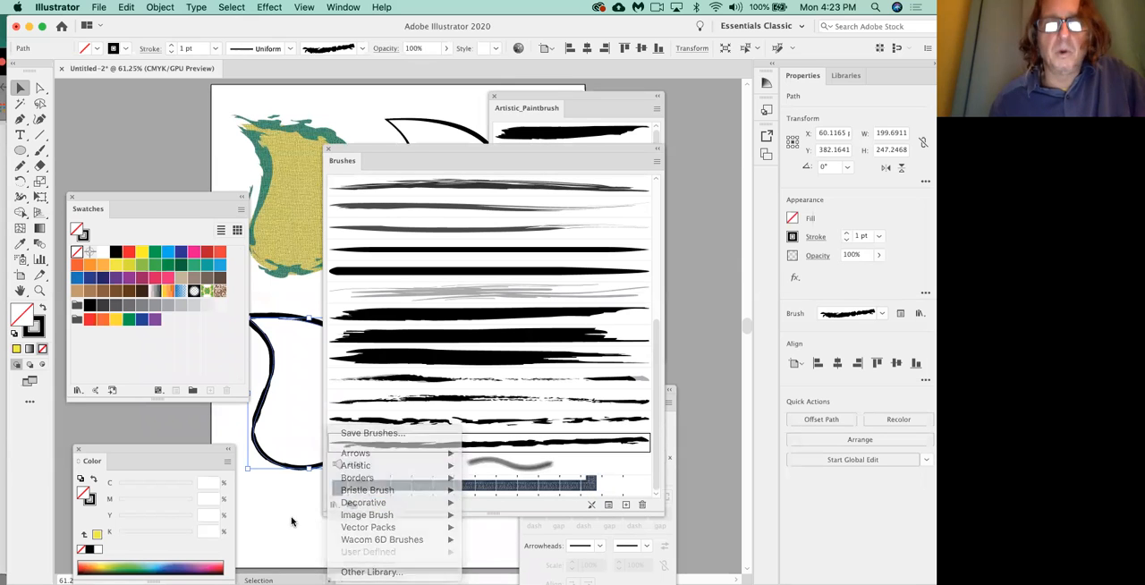
pyautogui.click(374, 145)
pyautogui.doubleClick(351, 164)
pyautogui.moveTo(370, 152)
pyautogui.mouseDown()
pyautogui.moveTo(197, 423)
pyautogui.moveTo(75, 411)
pyautogui.mouseUp()
pyautogui.moveTo(513, 100); pyautogui.dragTo(556, 85)
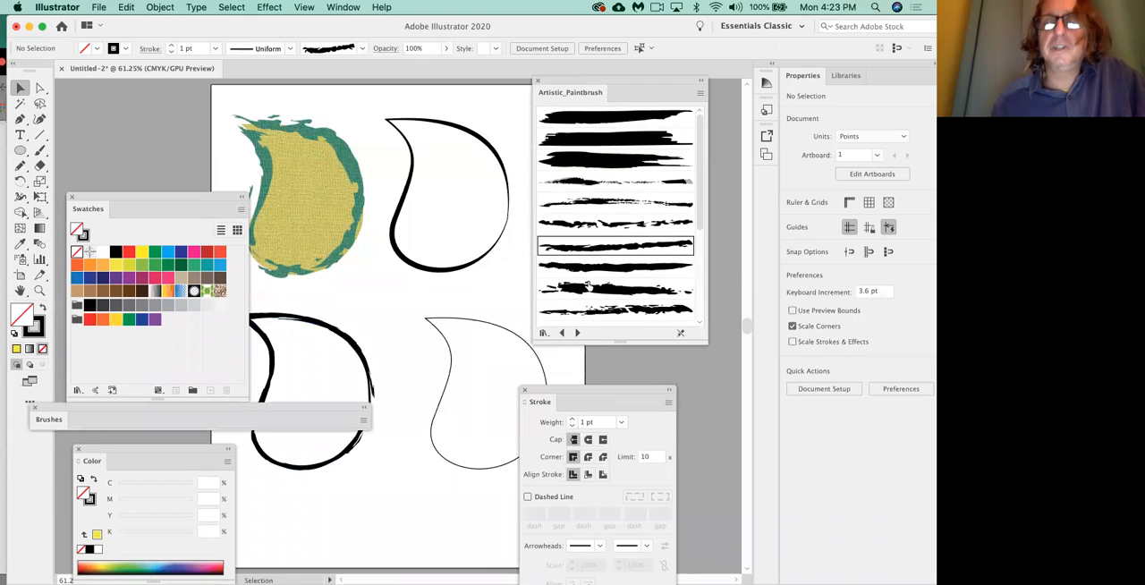
# Load the Artistic_ScrollPen brush library and try three of its brushes on the plain lower-right leaf.
pyautogui.click(577, 334)
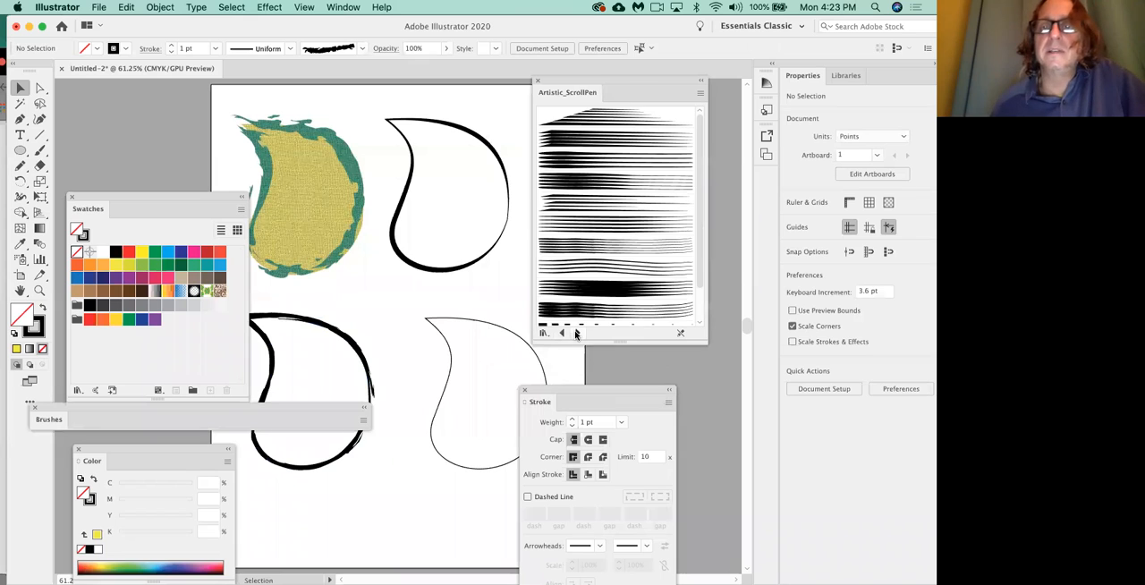
pyautogui.click(510, 335)
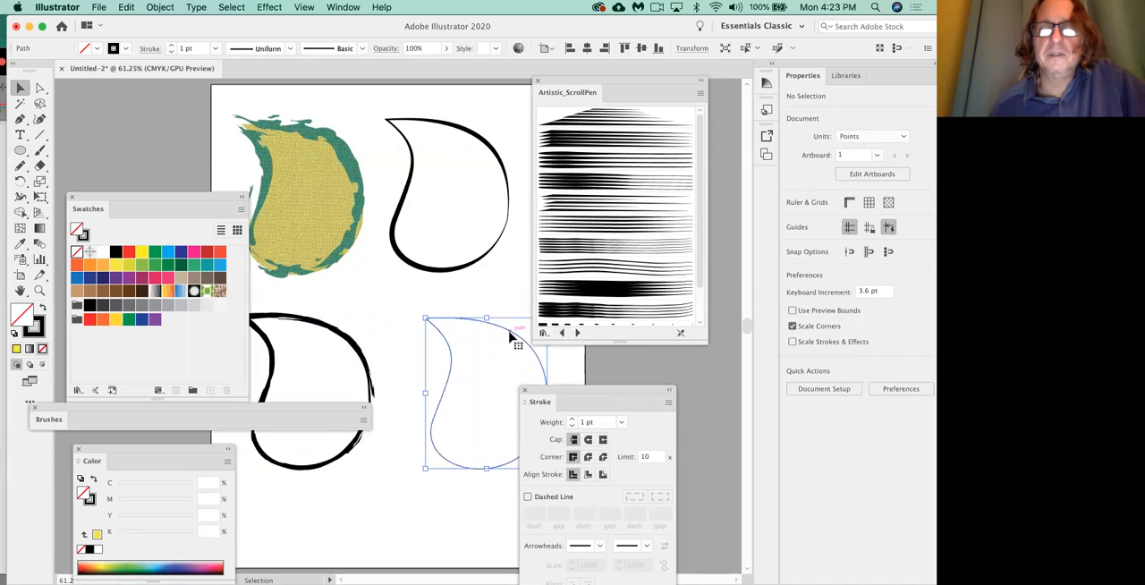
pyautogui.click(577, 296)
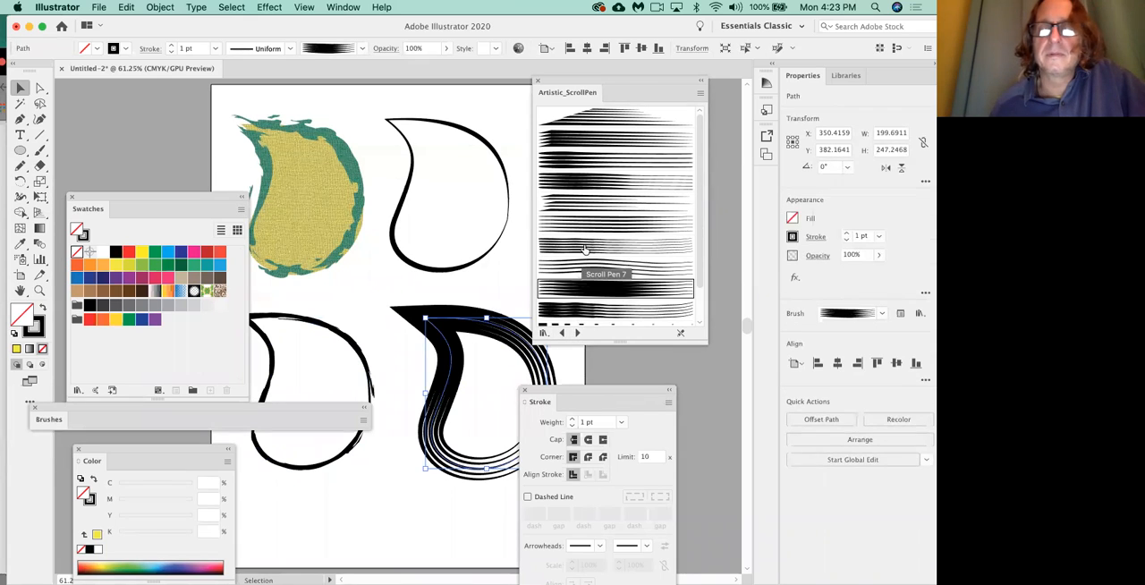
pyautogui.click(584, 249)
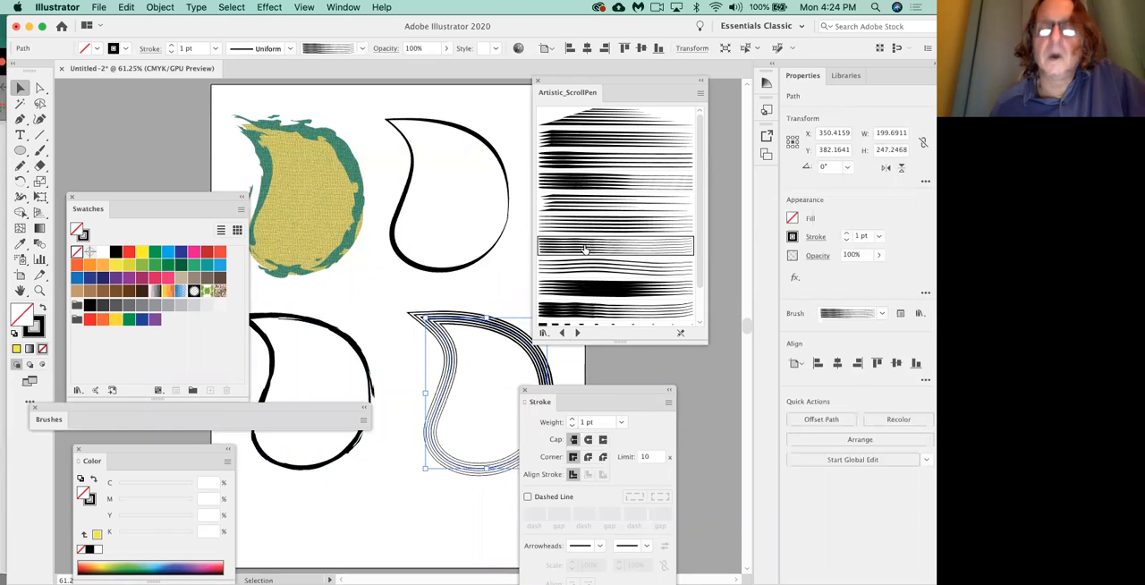
pyautogui.click(586, 203)
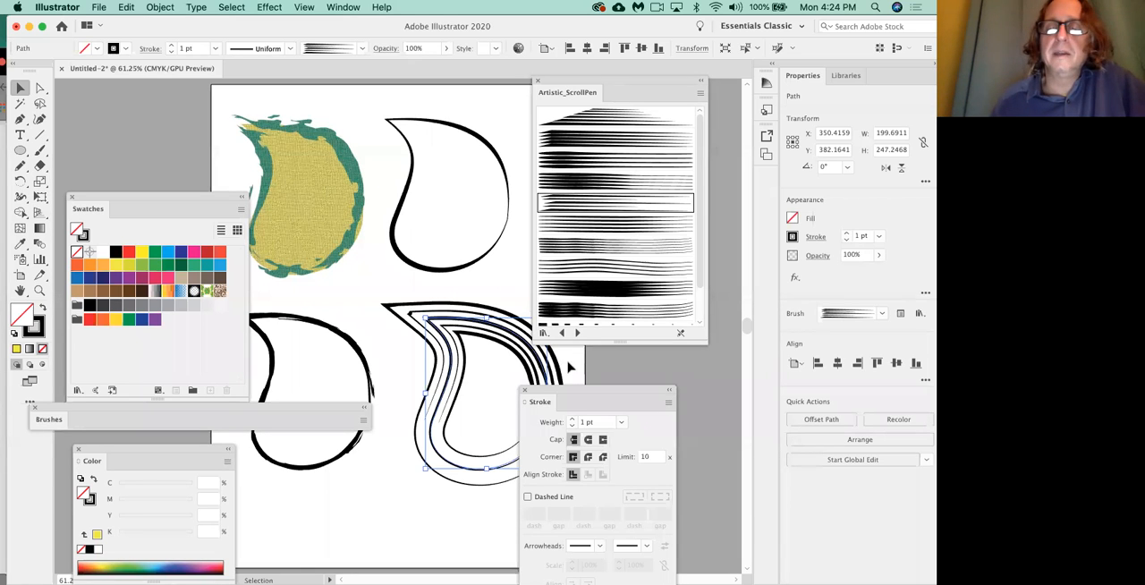
# Load the Artistic_Watercolor library and apply the sixth watercolor wash brush in its list to the lower-right leaf.
pyautogui.click(577, 333)
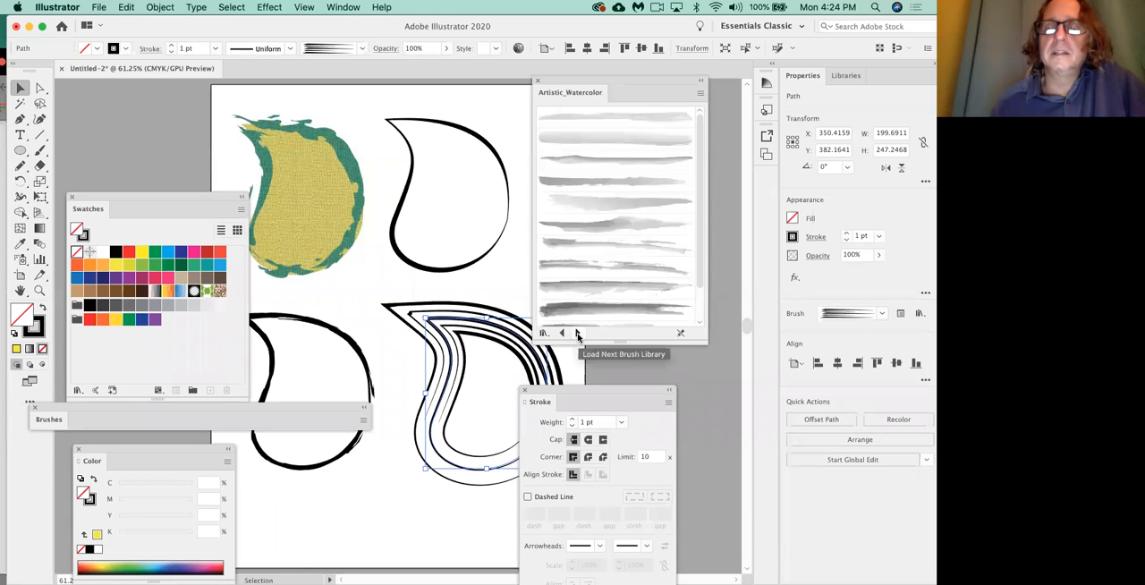
pyautogui.click(597, 123)
pyautogui.click(598, 224)
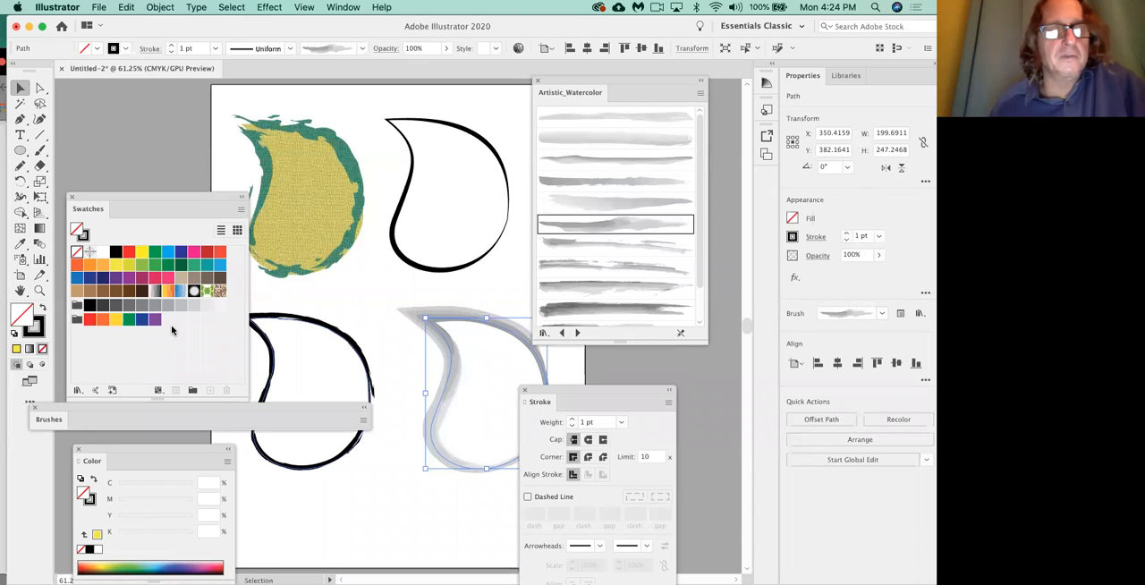
# Try purple and green strokes on the lower-right leaf, settling on the magenta swatch (C=0 M=100 Y=0 K=0).
pyautogui.click(41, 329)
pyautogui.click(129, 278)
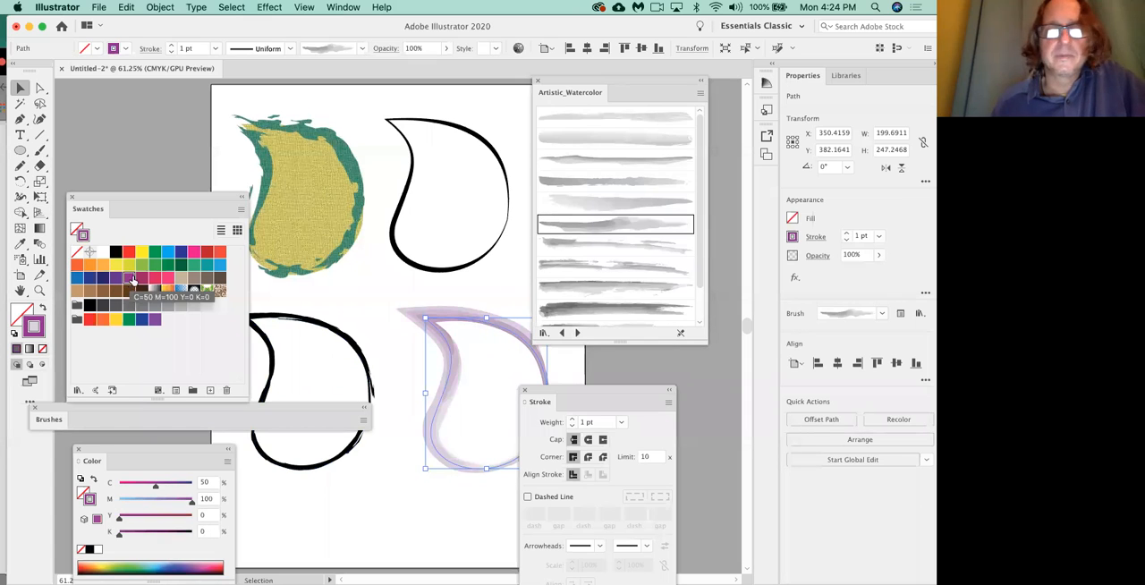
pyautogui.click(197, 267)
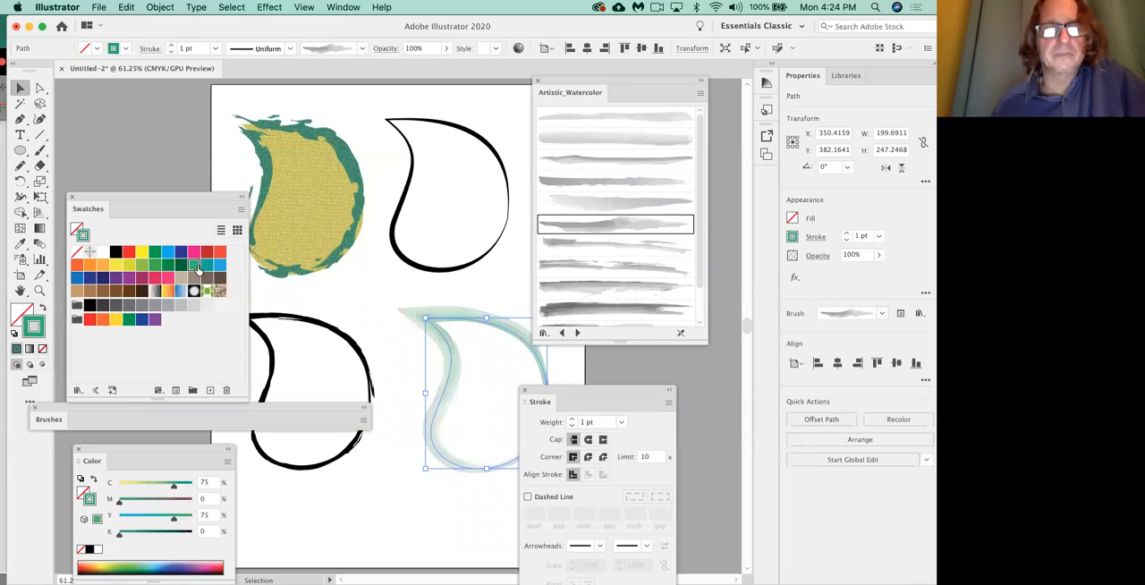
pyautogui.click(194, 254)
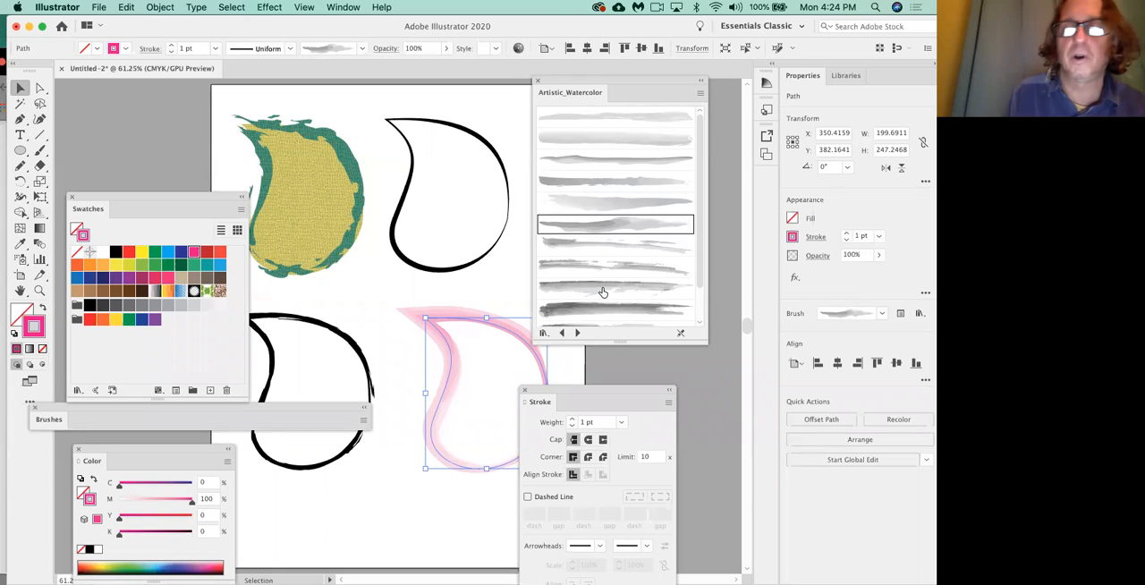
# Apply the tan round-bead brush from the Borders_Dashed library to the lower-right leaf and load the Borders_Decorative library.
pyautogui.click(578, 333)
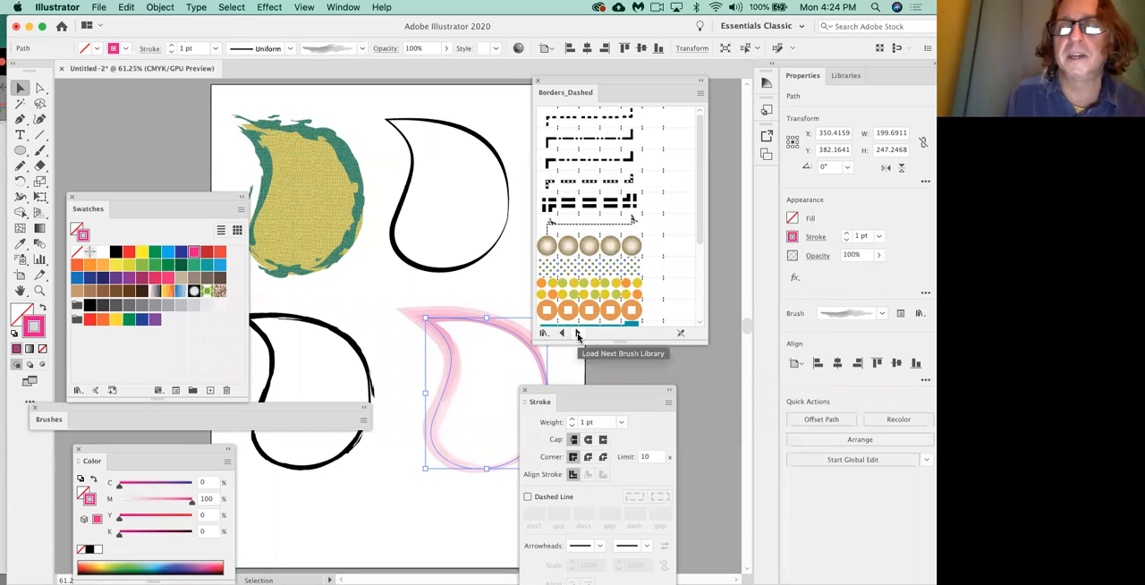
pyautogui.click(588, 163)
pyautogui.click(591, 246)
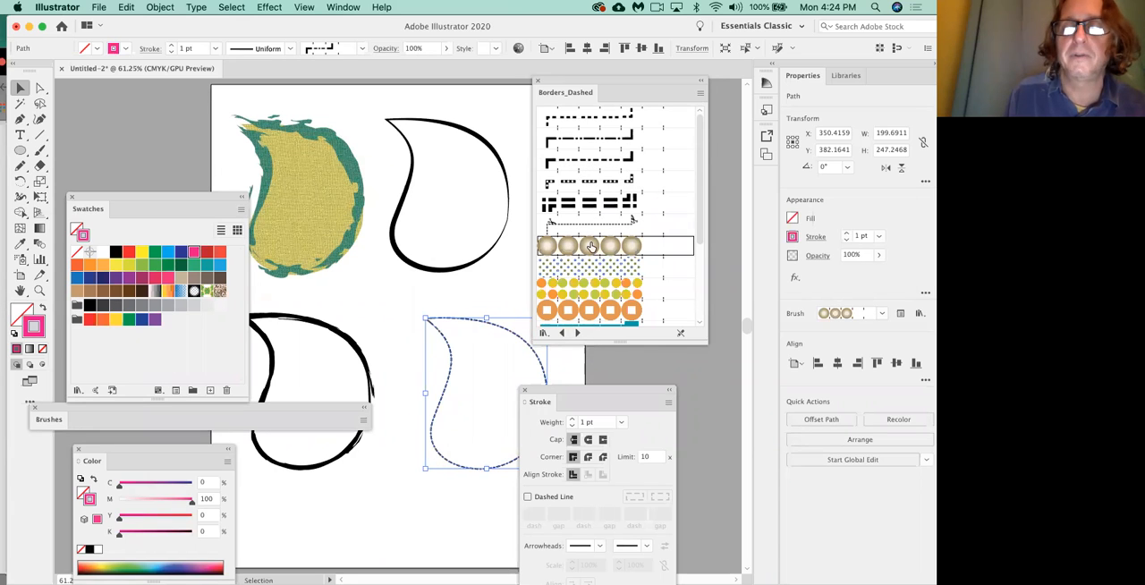
pyautogui.click(577, 333)
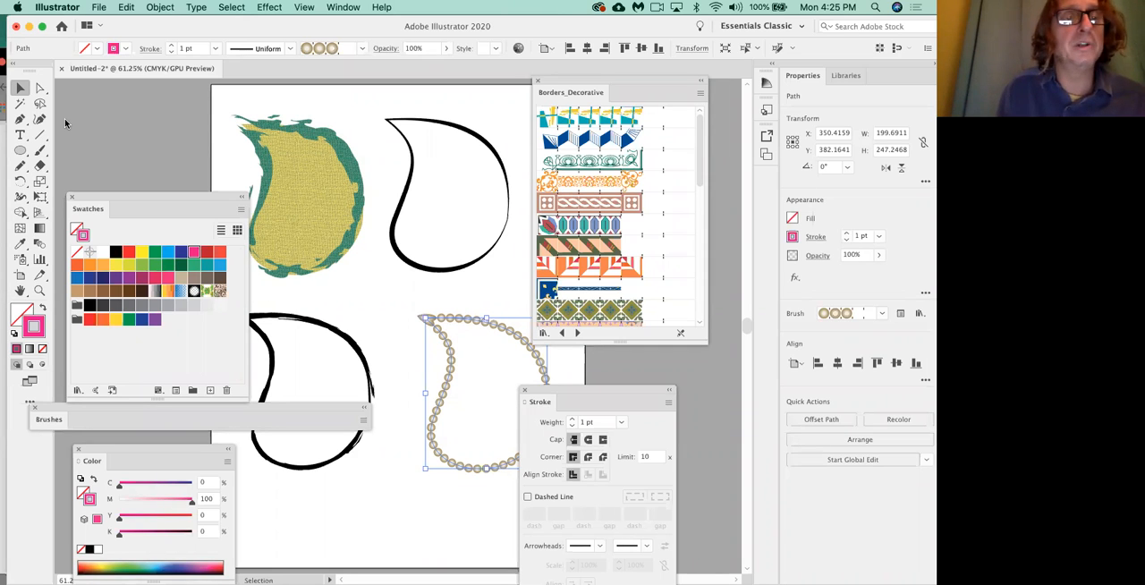
# Apply the Charcoal - Feather 2 brush to the outline of the upper-right leaf.
pyautogui.click(414, 184)
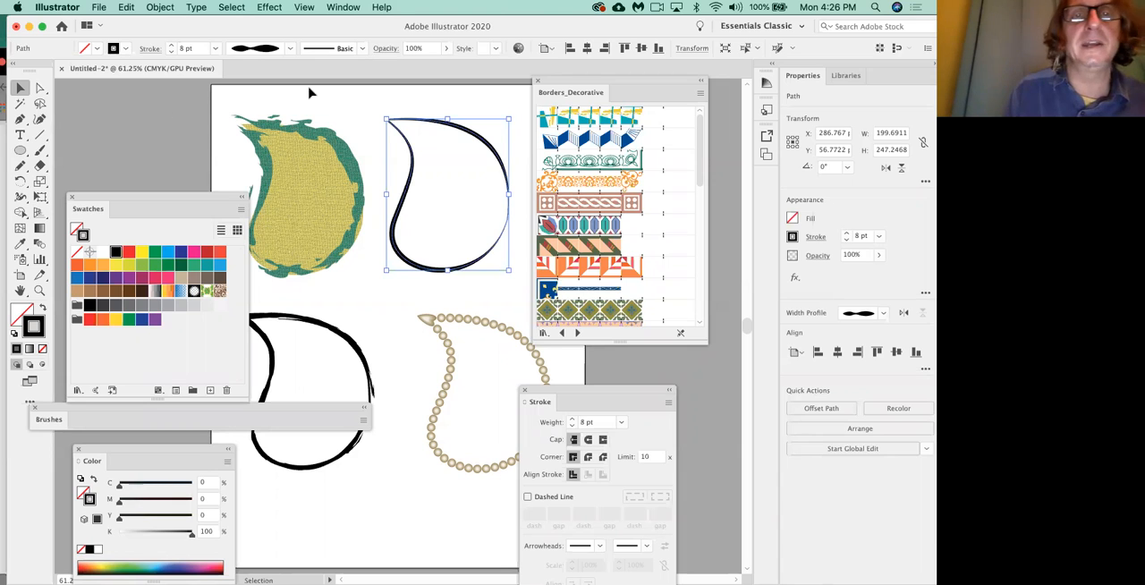
pyautogui.click(363, 50)
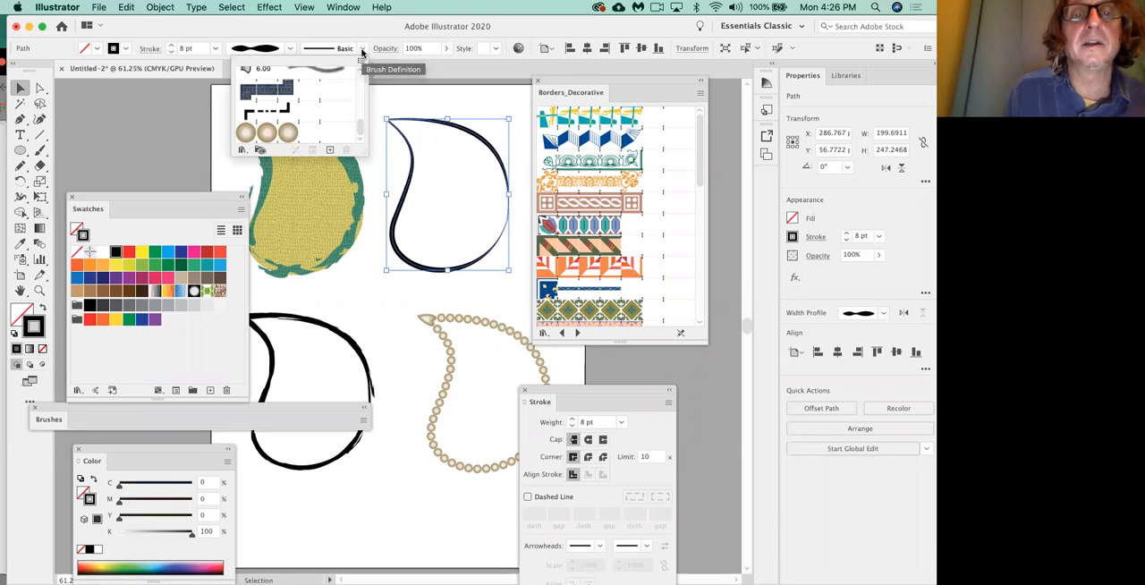
pyautogui.scroll(5, 360, 122)
pyautogui.scroll(5, 361, 118)
pyautogui.scroll(5, 361, 111)
pyautogui.scroll(5, 361, 104)
pyautogui.scroll(1, 357, 88)
pyautogui.click(323, 96)
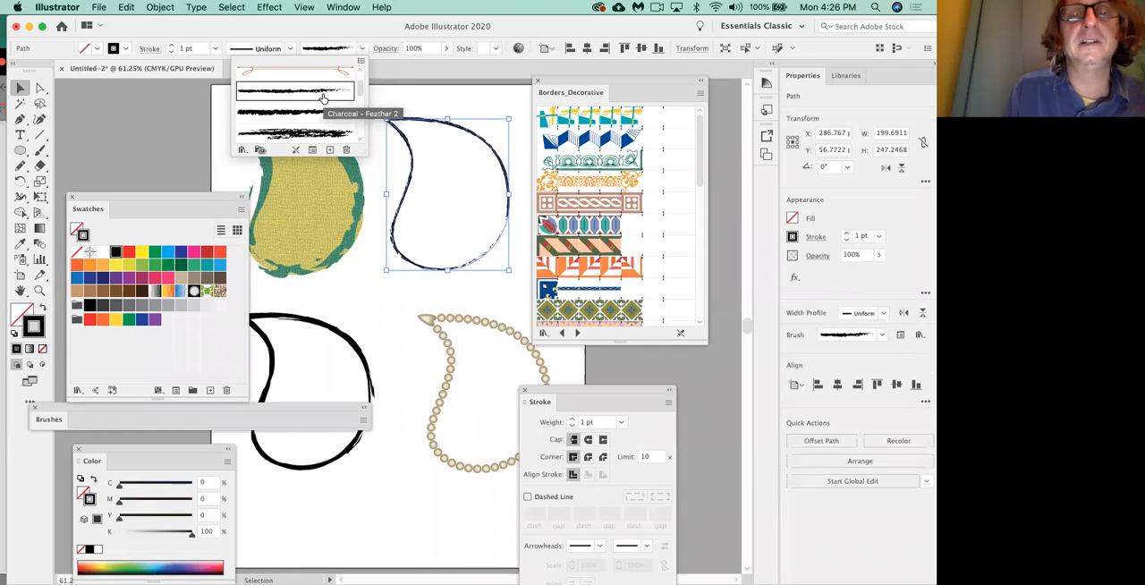
pyautogui.click(419, 109)
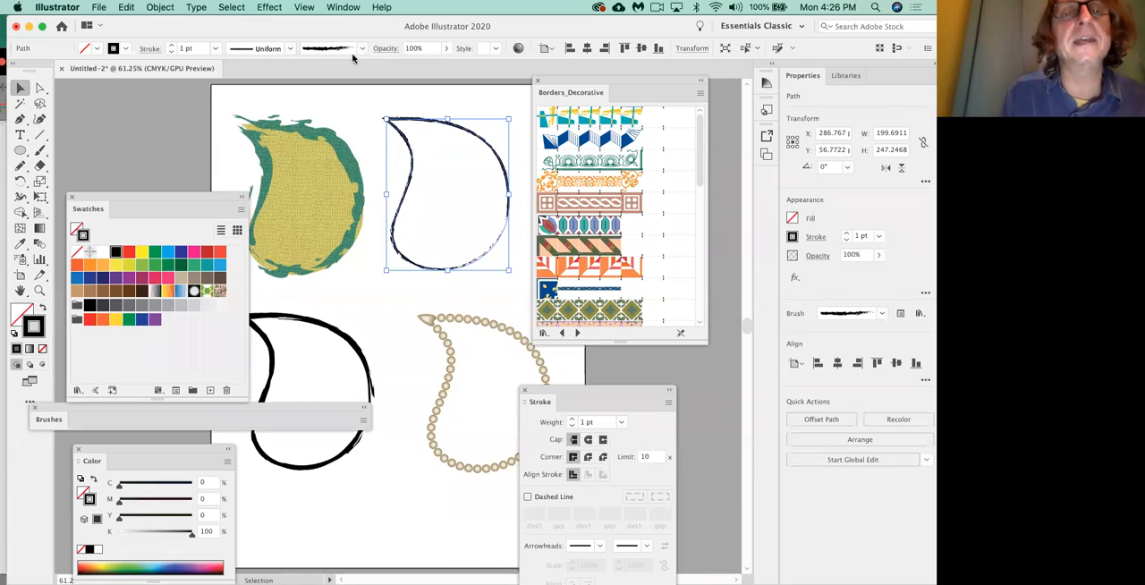
# Give the upper-right leaf's charcoal stroke Width Profile 2 and a weight of 5 pt.
pyautogui.click(289, 48)
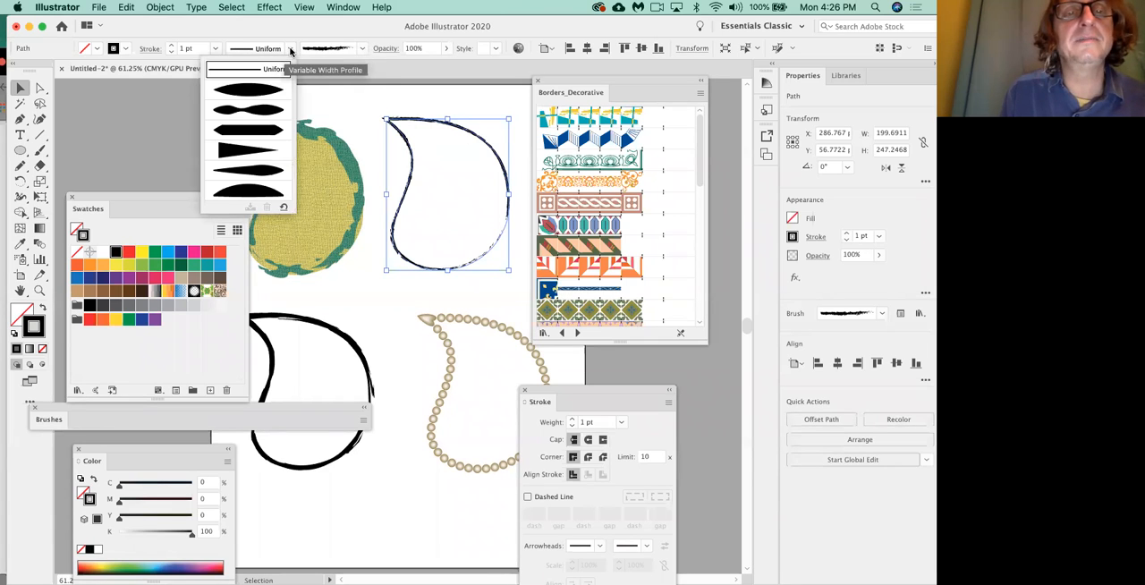
pyautogui.click(271, 109)
pyautogui.click(173, 45)
pyautogui.click(172, 46)
pyautogui.click(173, 46)
pyautogui.click(172, 46)
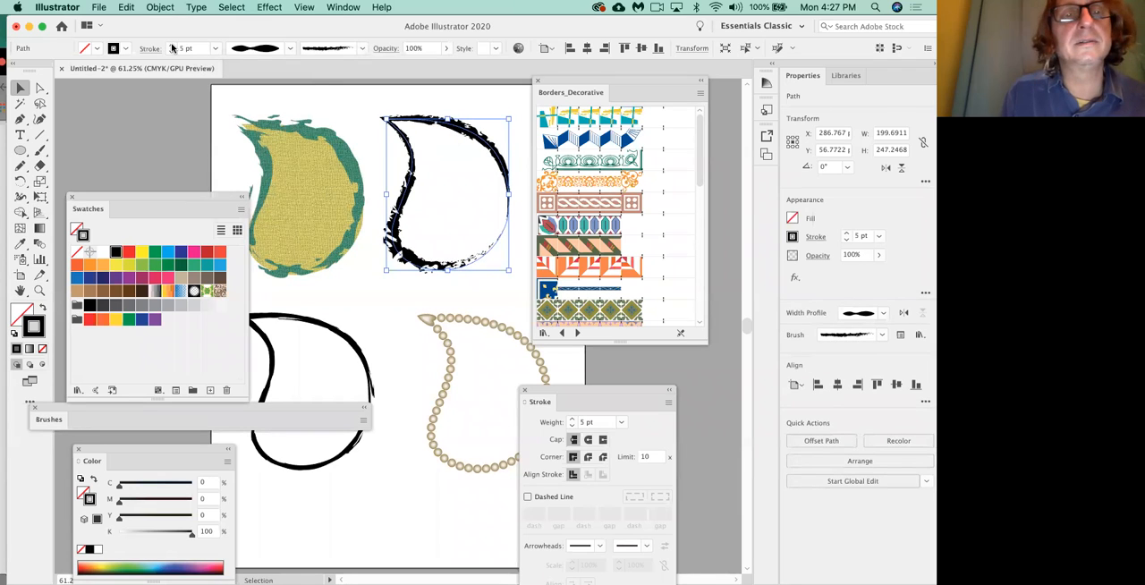
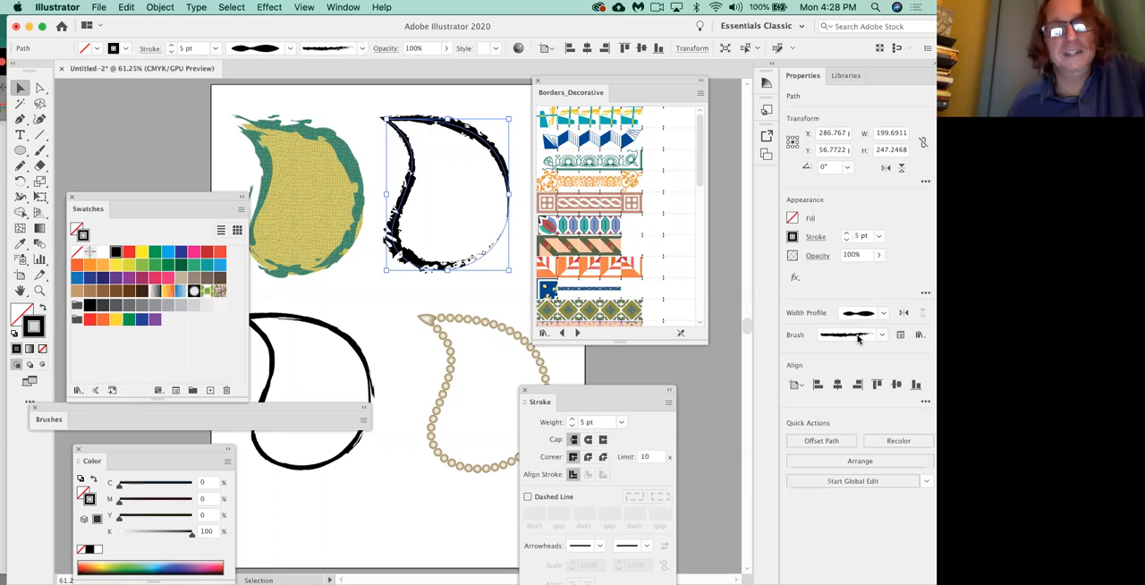
# Close the floating Stroke, Borders_Decorative and Brushes panels to clear the artboard.
pyautogui.click(880, 336)
pyautogui.click(880, 336)
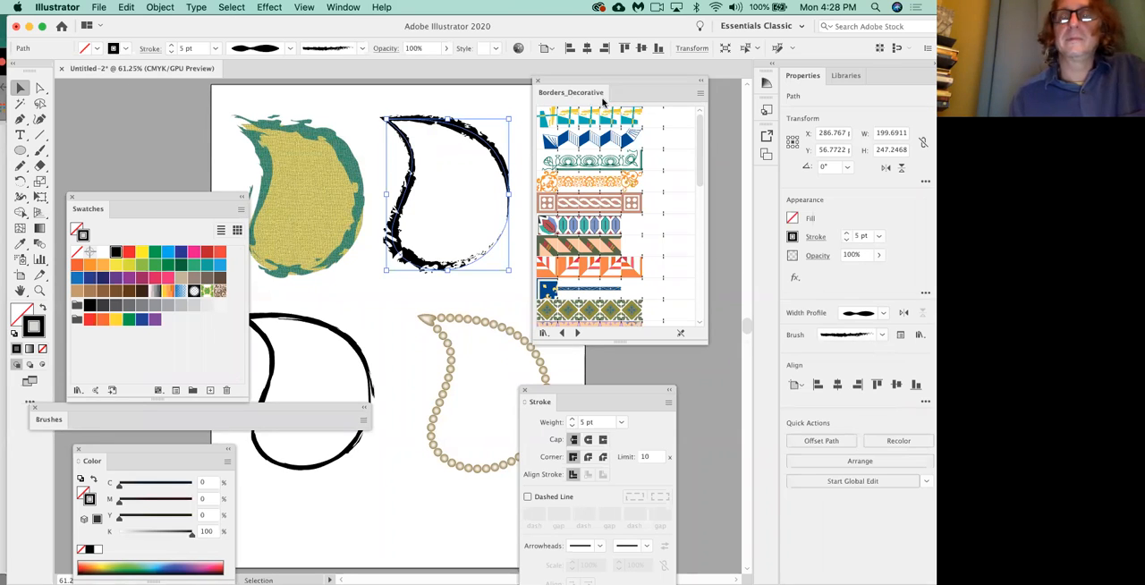
pyautogui.click(525, 391)
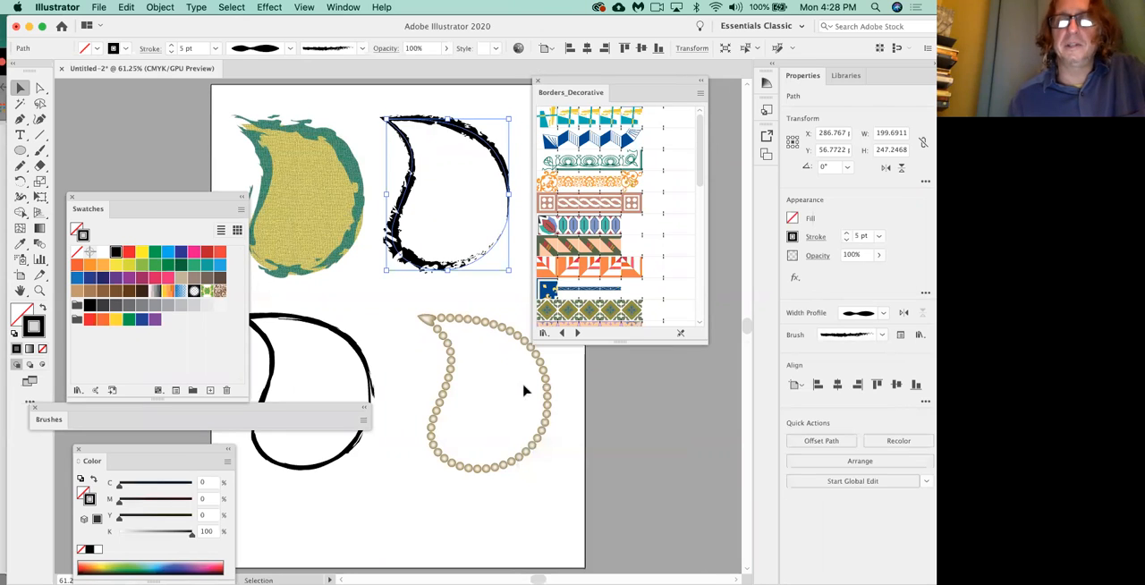
pyautogui.click(538, 80)
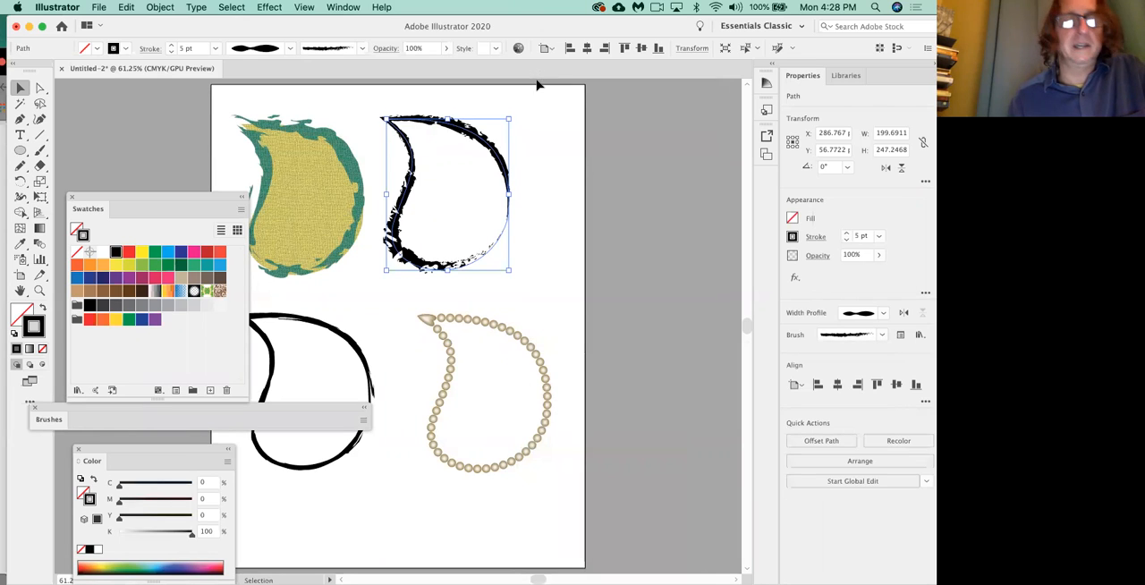
pyautogui.click(34, 408)
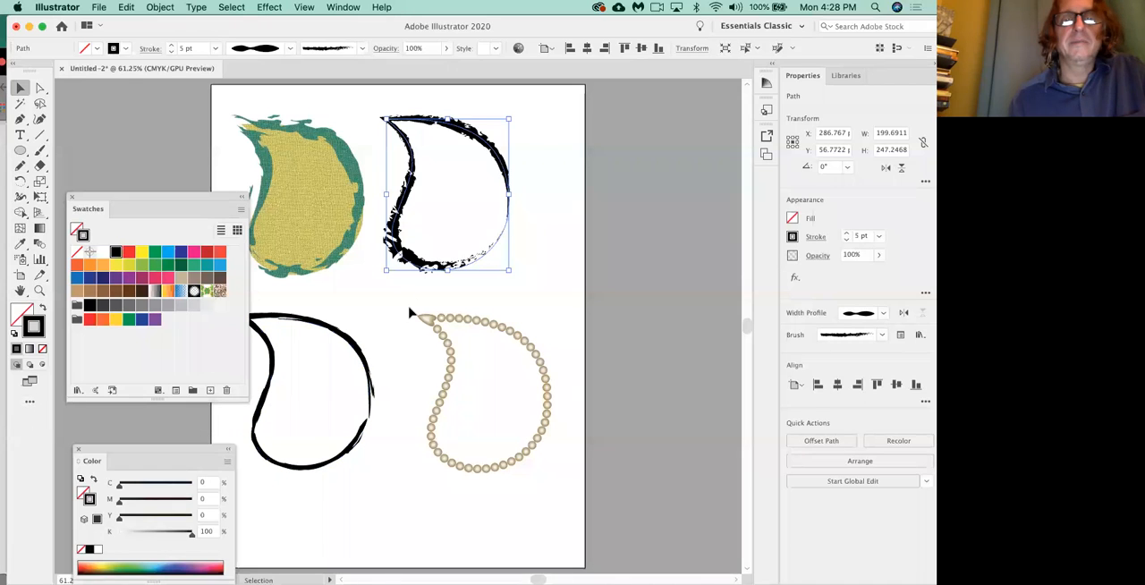
# Reset the upper-right leaf's outline to the Basic brush with a Uniform width profile and move the leaf above the beaded one.
pyautogui.click(350, 48)
pyautogui.moveTo(361, 96); pyautogui.dragTo(361, 78)
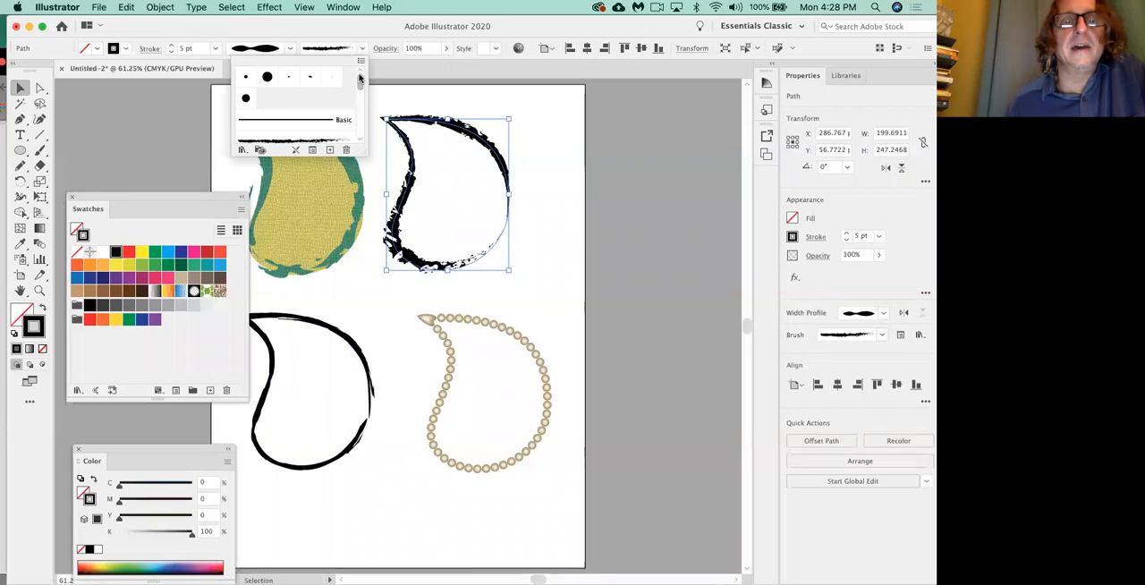
pyautogui.click(328, 119)
pyautogui.click(289, 50)
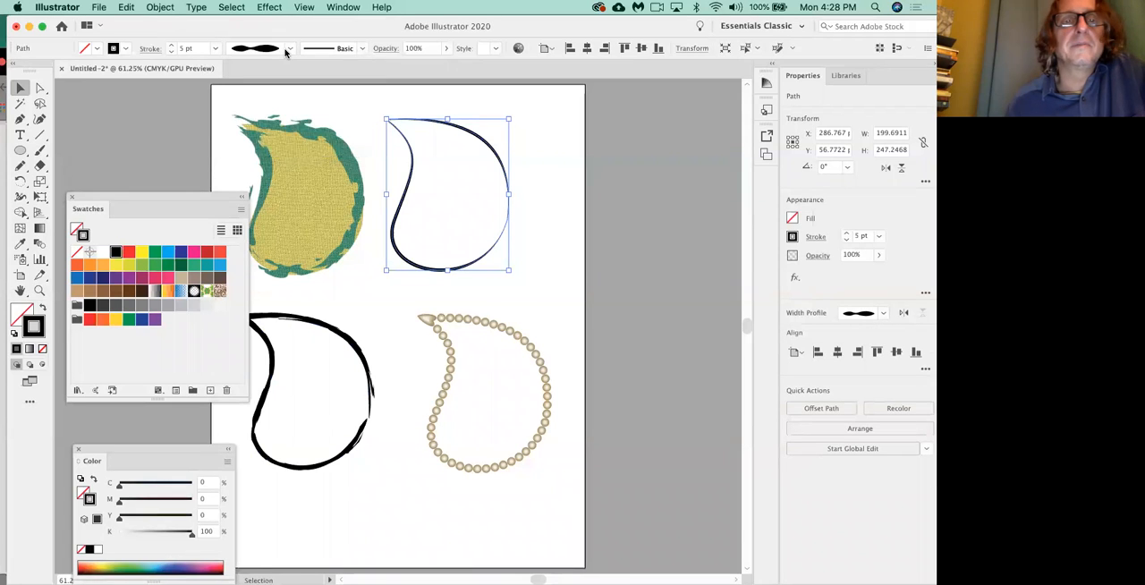
pyautogui.click(289, 49)
pyautogui.click(279, 68)
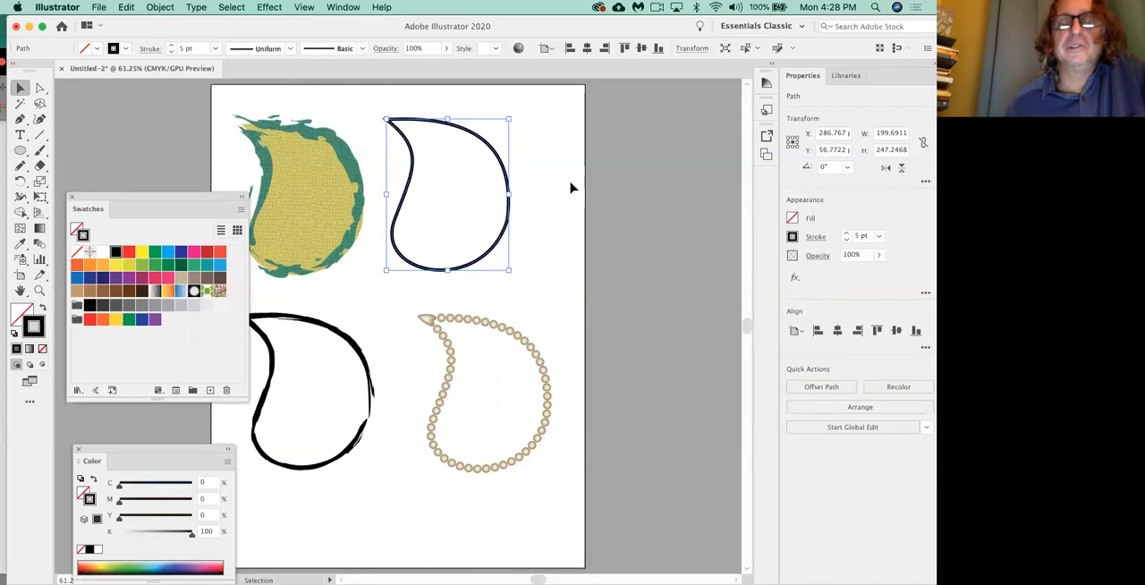
pyautogui.click(519, 189)
pyautogui.moveTo(514, 204); pyautogui.dragTo(554, 213)
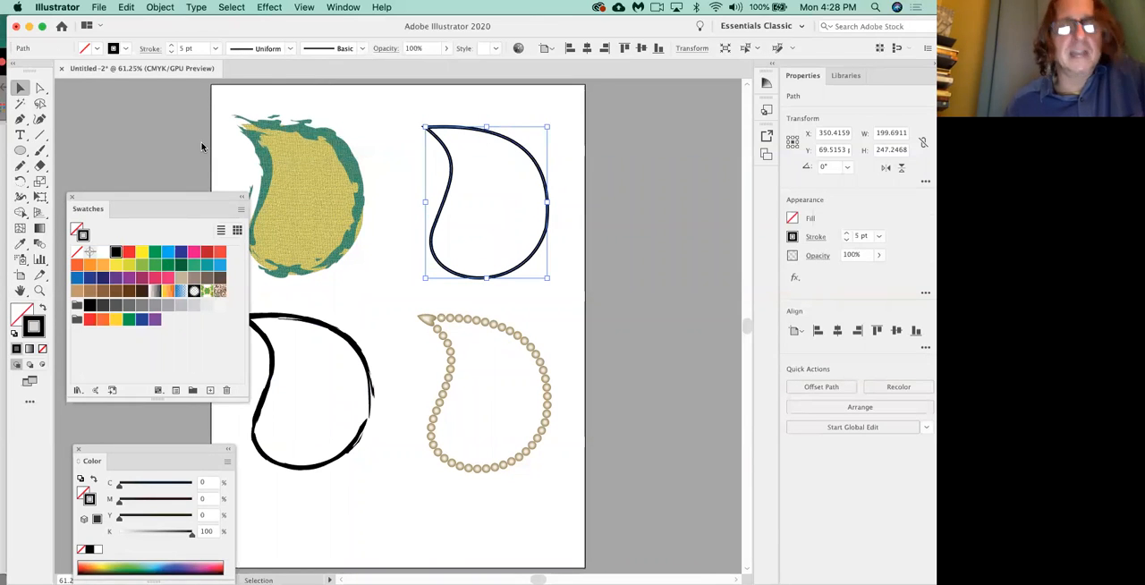
# Display the stroke settings and give the upper-right leaf an 8 pt stroke with Width Profile 2.
pyautogui.click(356, 7)
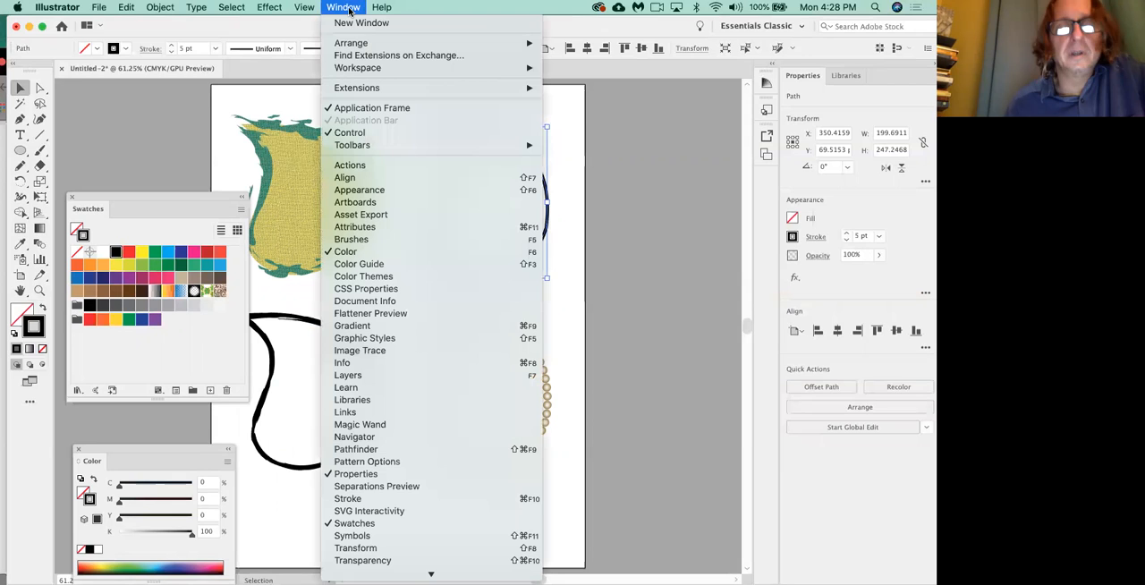
pyautogui.click(388, 499)
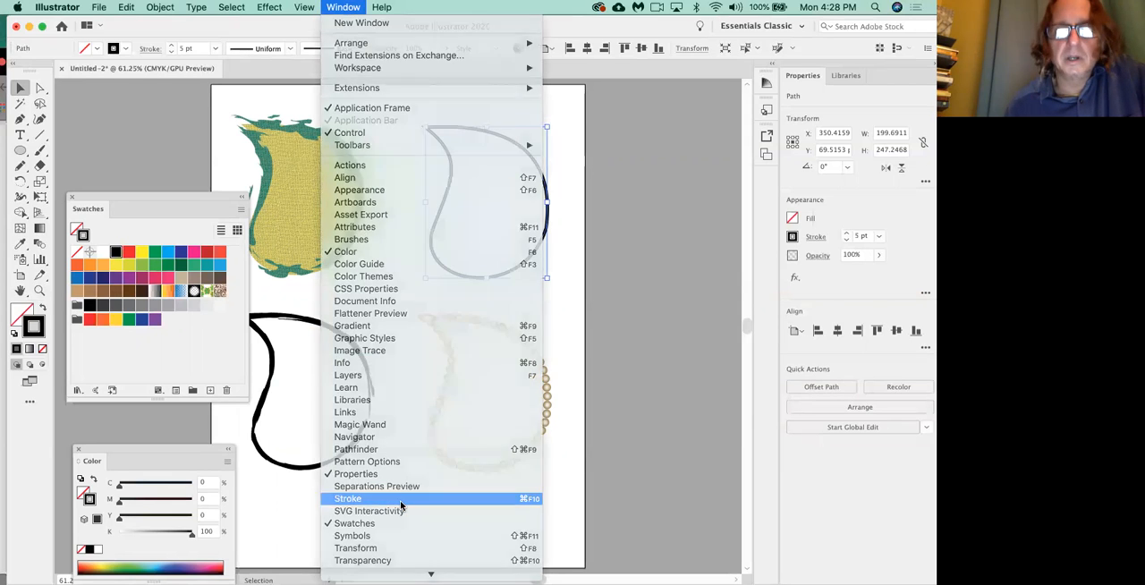
pyautogui.moveTo(557, 391)
pyautogui.mouseDown()
pyautogui.moveTo(582, 307)
pyautogui.moveTo(600, 147)
pyautogui.mouseUp()
pyautogui.click(613, 176)
pyautogui.click(614, 177)
pyautogui.click(613, 176)
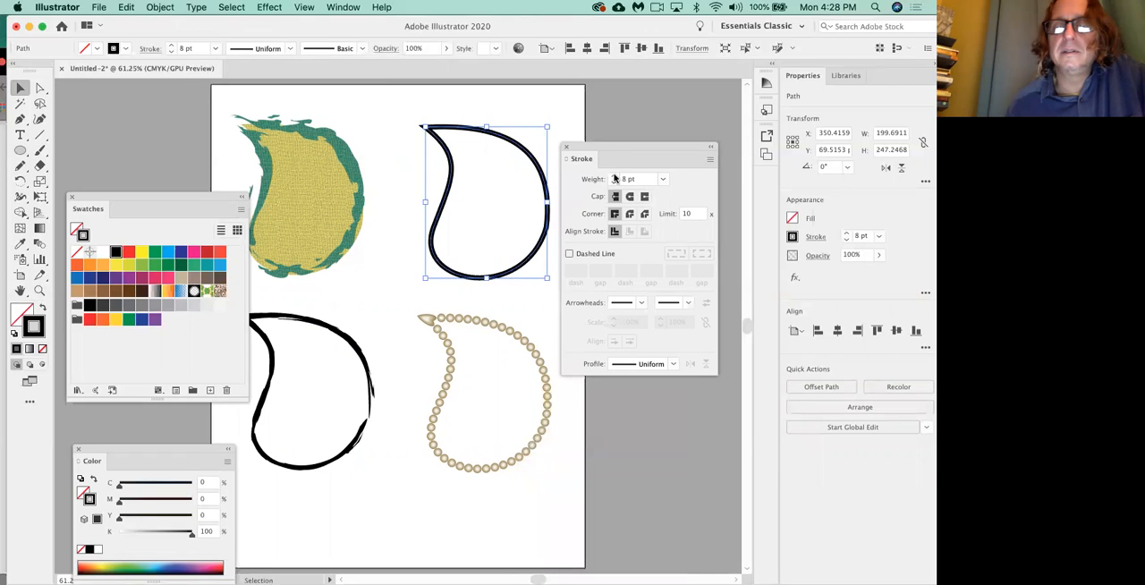
pyautogui.click(673, 364)
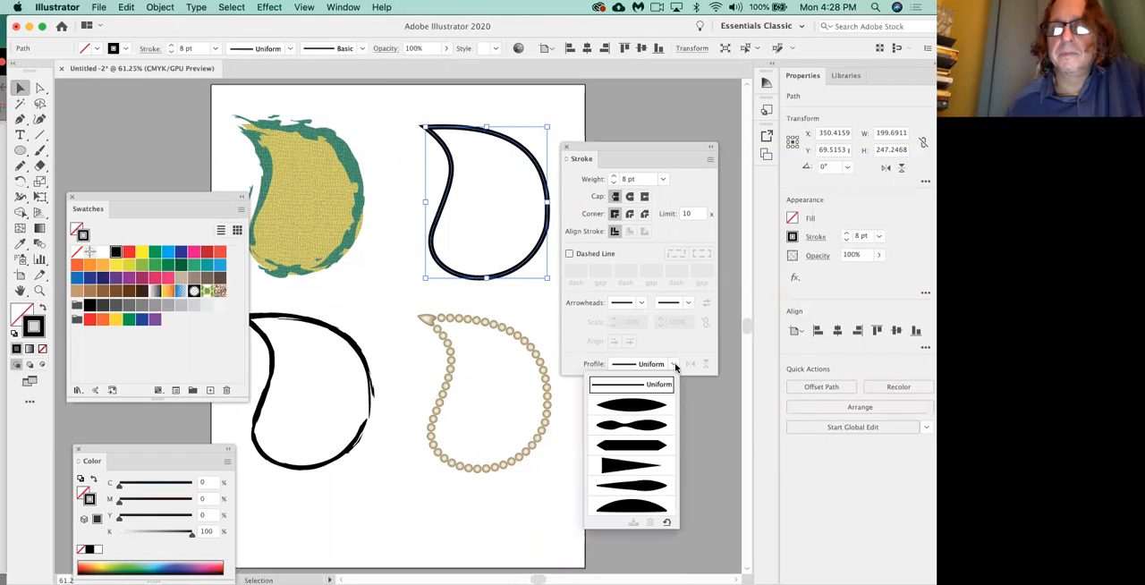
pyautogui.click(648, 424)
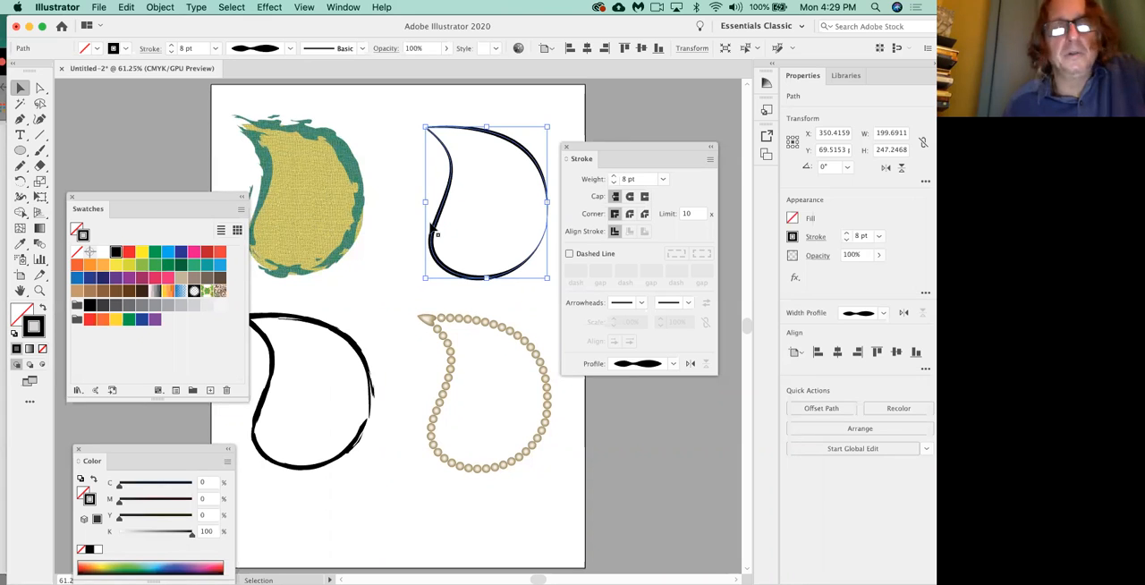
# Display the document's brushes in a smaller floating panel near the upper middle of the artboard.
pyautogui.click(345, 7)
pyautogui.click(368, 240)
pyautogui.moveTo(256, 407)
pyautogui.mouseDown()
pyautogui.moveTo(383, 248)
pyautogui.moveTo(435, 154)
pyautogui.mouseUp()
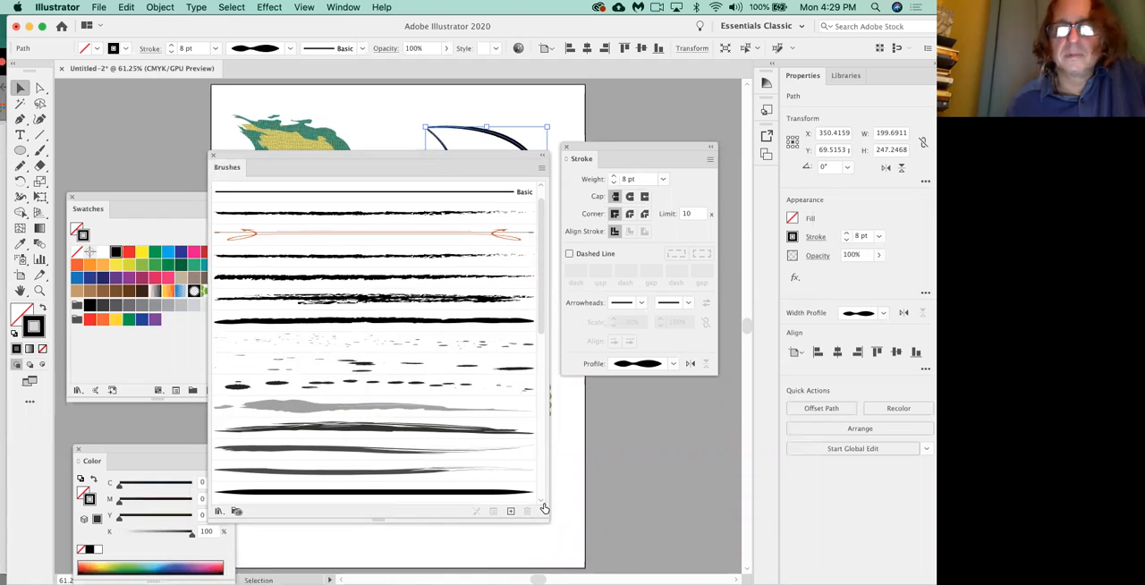
pyautogui.moveTo(546, 518); pyautogui.dragTo(448, 459)
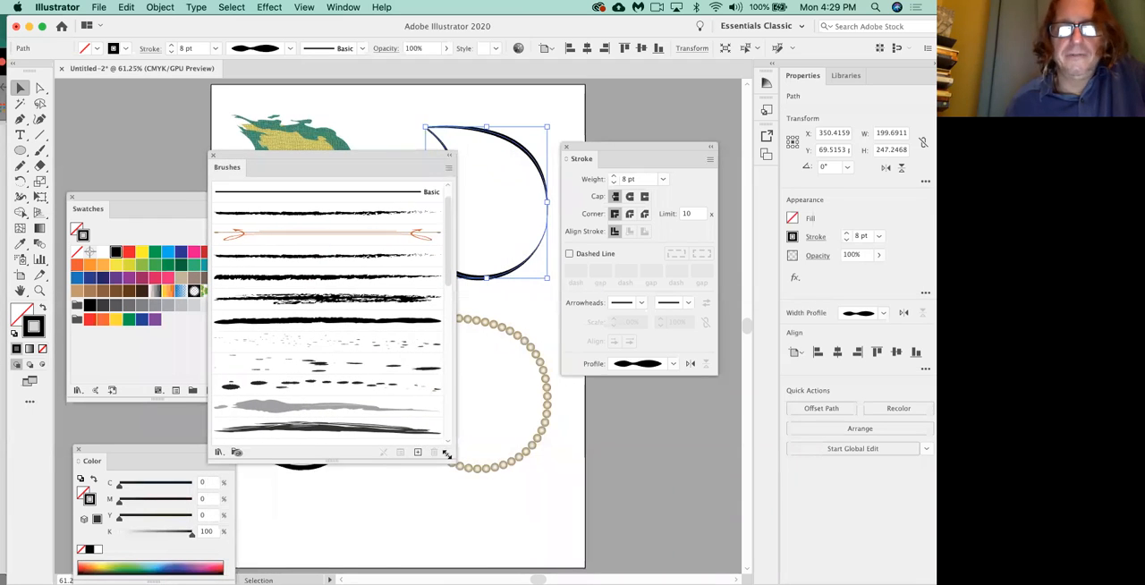
pyautogui.moveTo(378, 155); pyautogui.dragTo(408, 113)
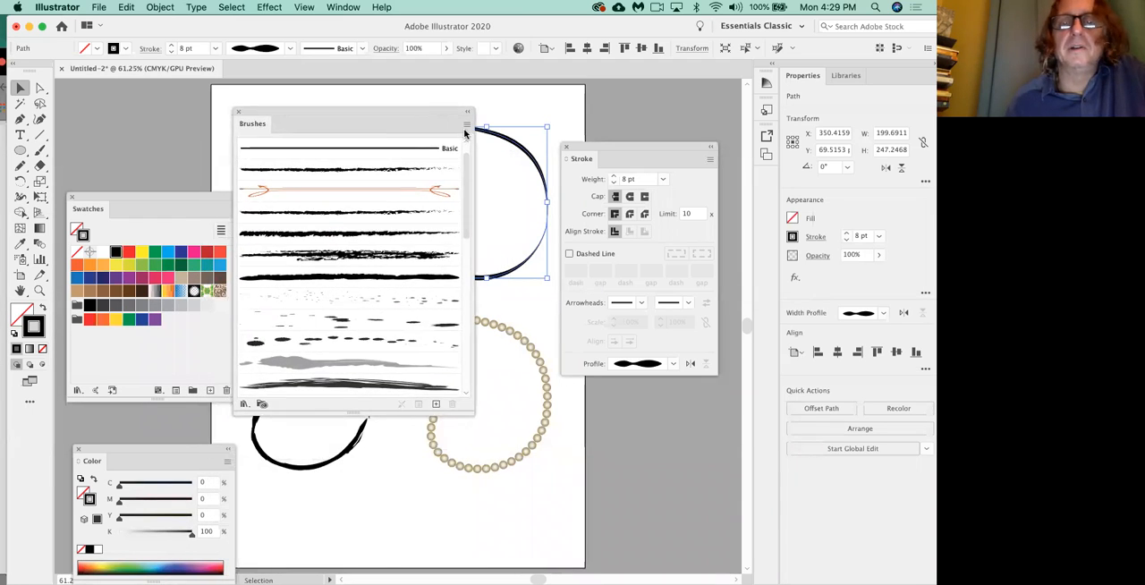
pyautogui.click(464, 126)
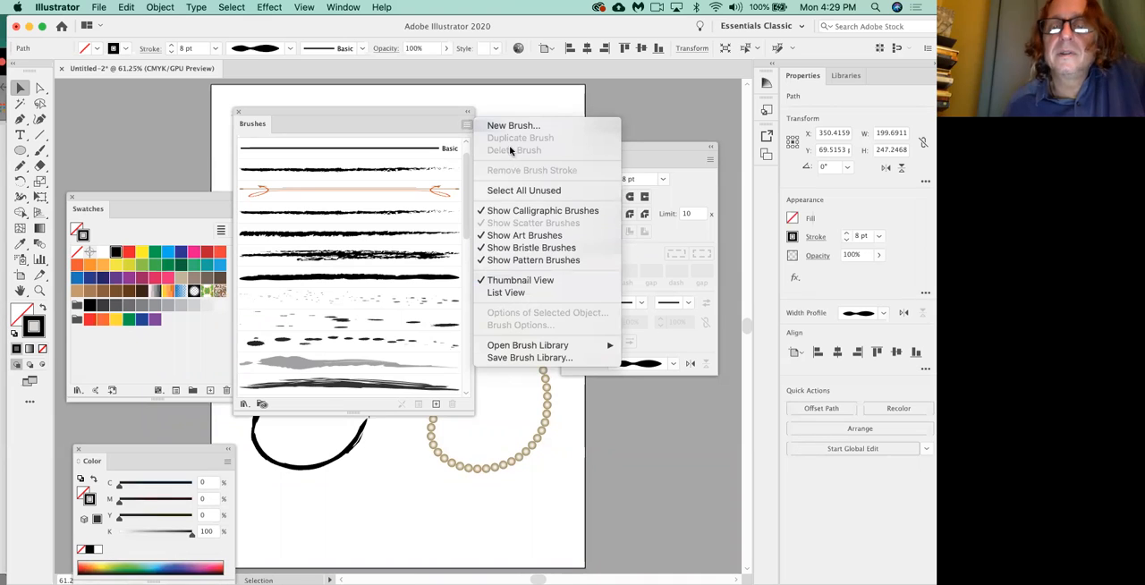
pyautogui.click(371, 115)
pyautogui.moveTo(370, 115); pyautogui.dragTo(459, 88)
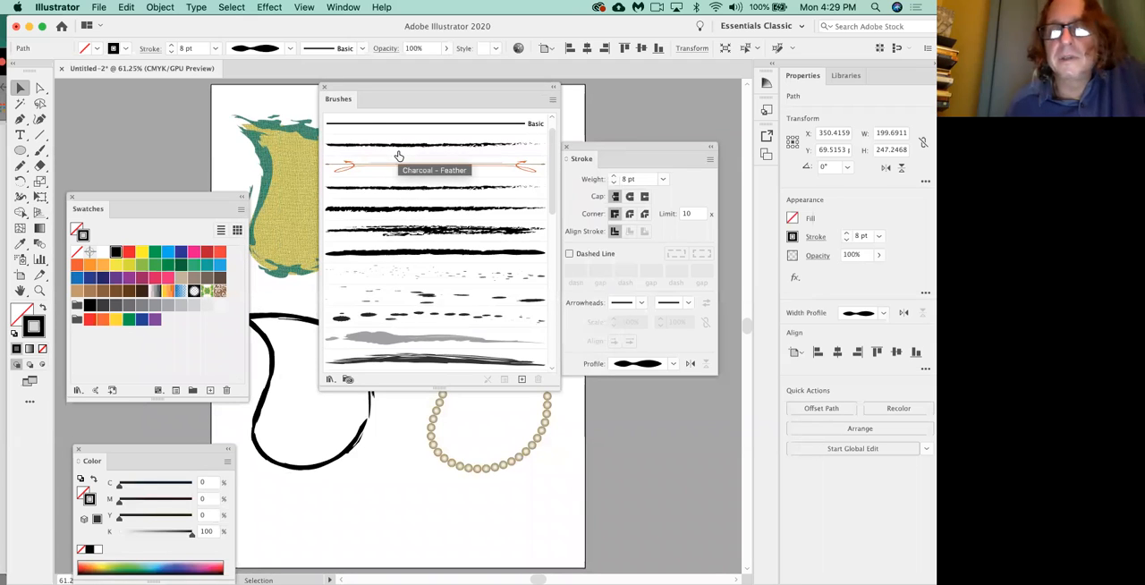
pyautogui.moveTo(392, 86); pyautogui.dragTo(382, 88)
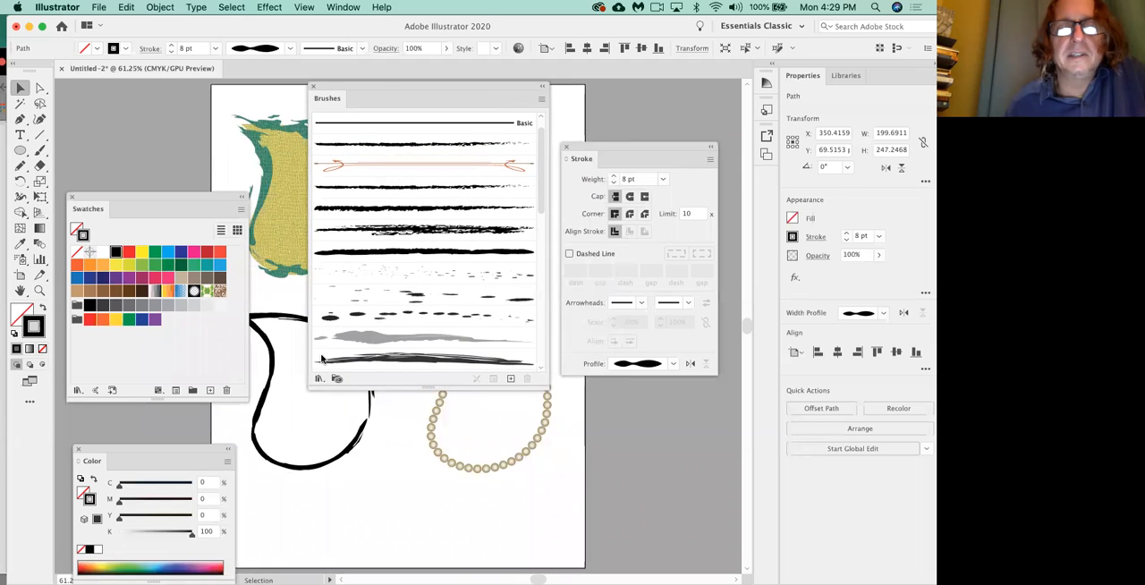
# Load the Artistic_Paintbrush library, close the document's brush list, and enlarge the library beside the stroke settings.
pyautogui.click(319, 379)
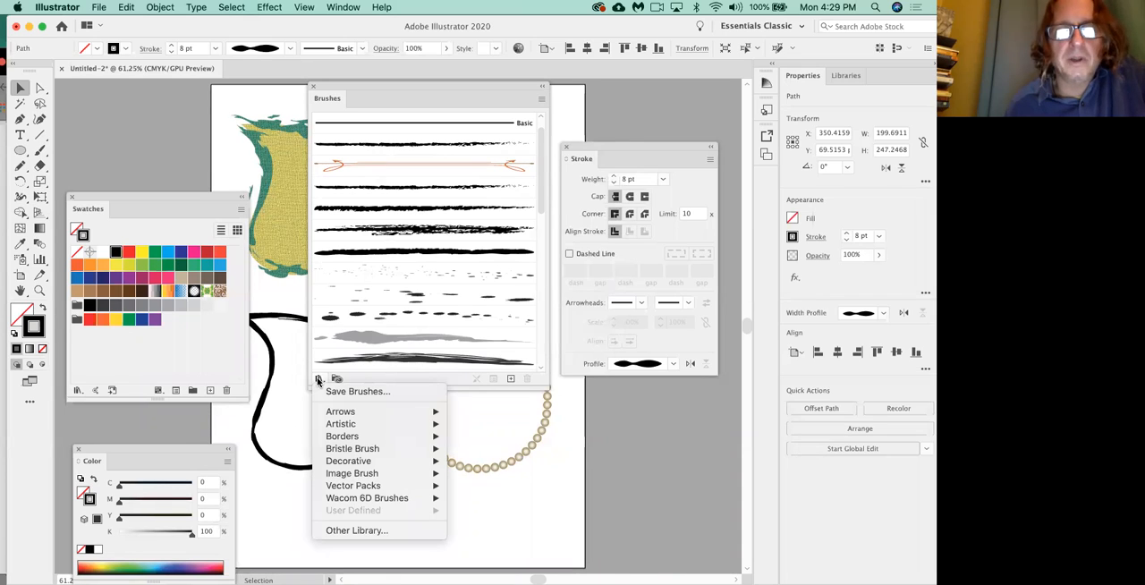
pyautogui.moveTo(343, 427)
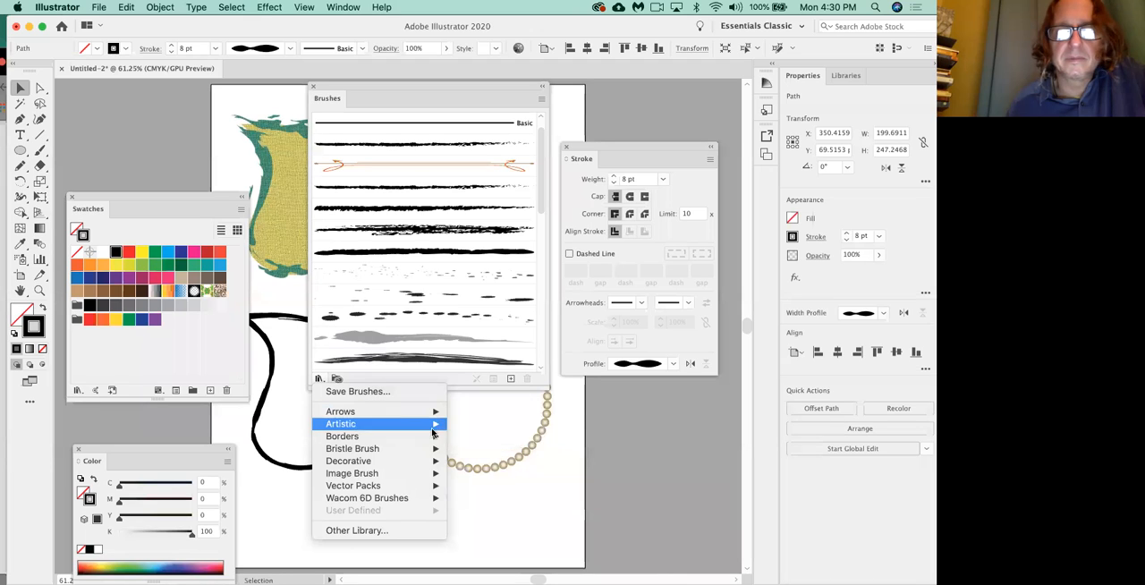
pyautogui.moveTo(437, 437)
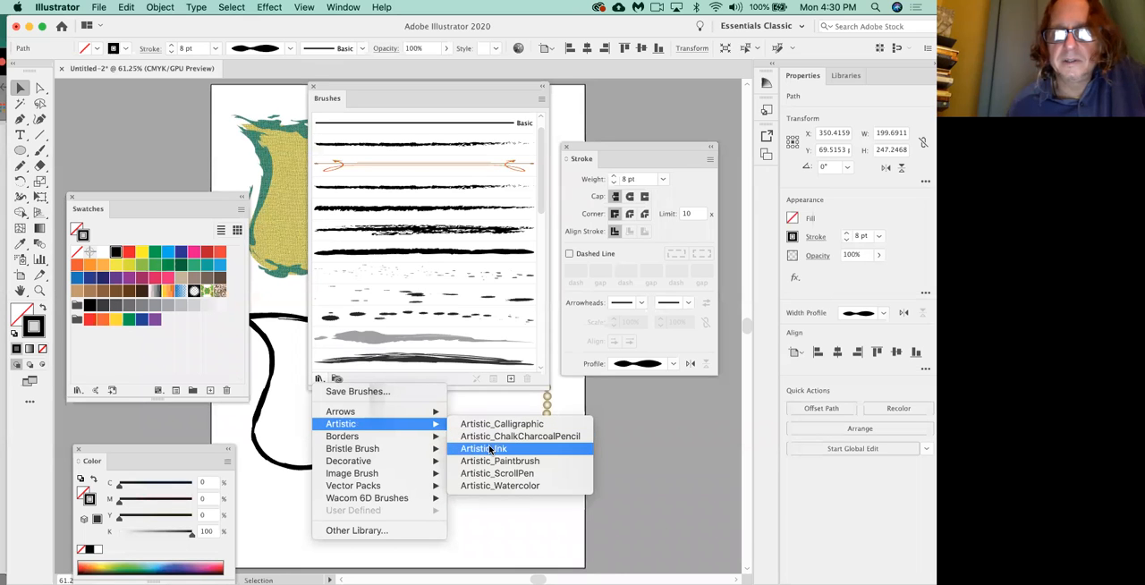
pyautogui.click(499, 461)
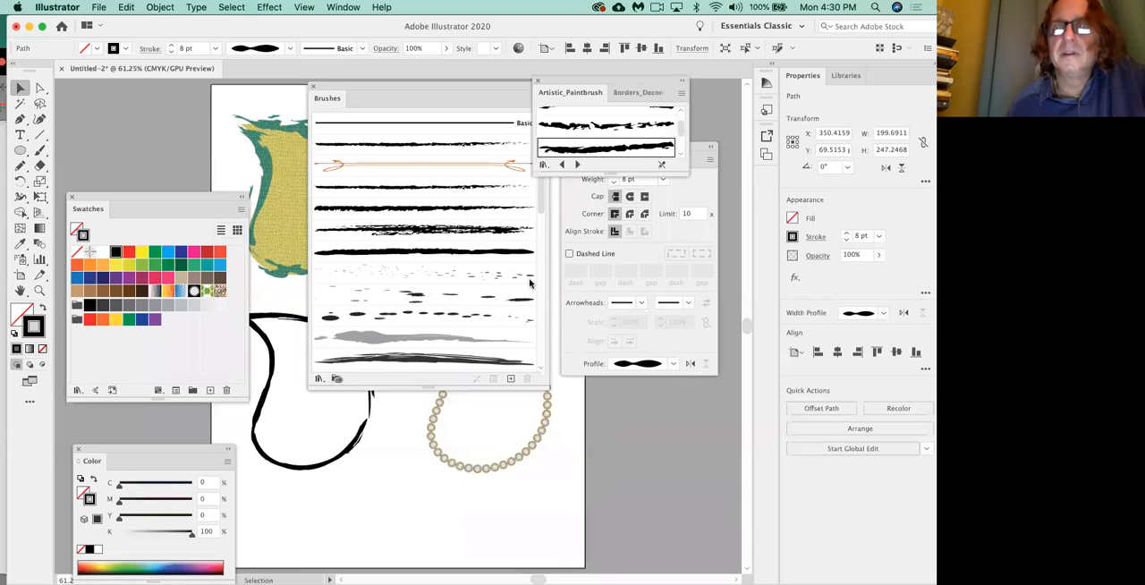
pyautogui.click(378, 86)
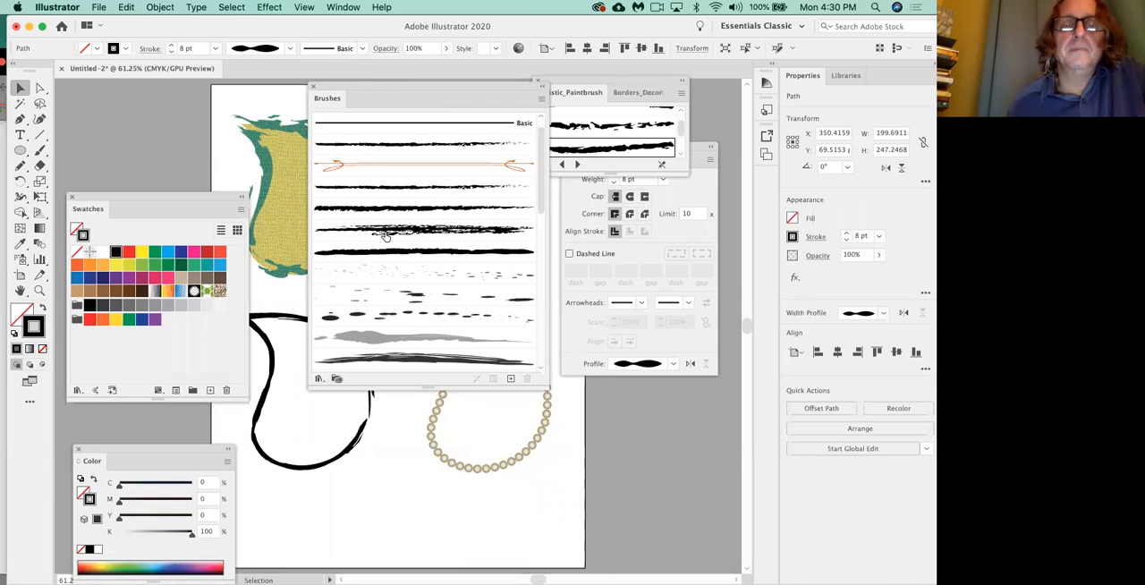
pyautogui.click(313, 87)
pyautogui.moveTo(582, 95)
pyautogui.mouseDown()
pyautogui.moveTo(528, 89)
pyautogui.moveTo(377, 113)
pyautogui.mouseUp()
pyautogui.moveTo(535, 204); pyautogui.dragTo(545, 345)
# Try several Artistic_Paintbrush brushes on the lower-left leaf, settling on the thick solid one just above the ragged strokes, and deselect the leaf.
pyautogui.click(328, 339)
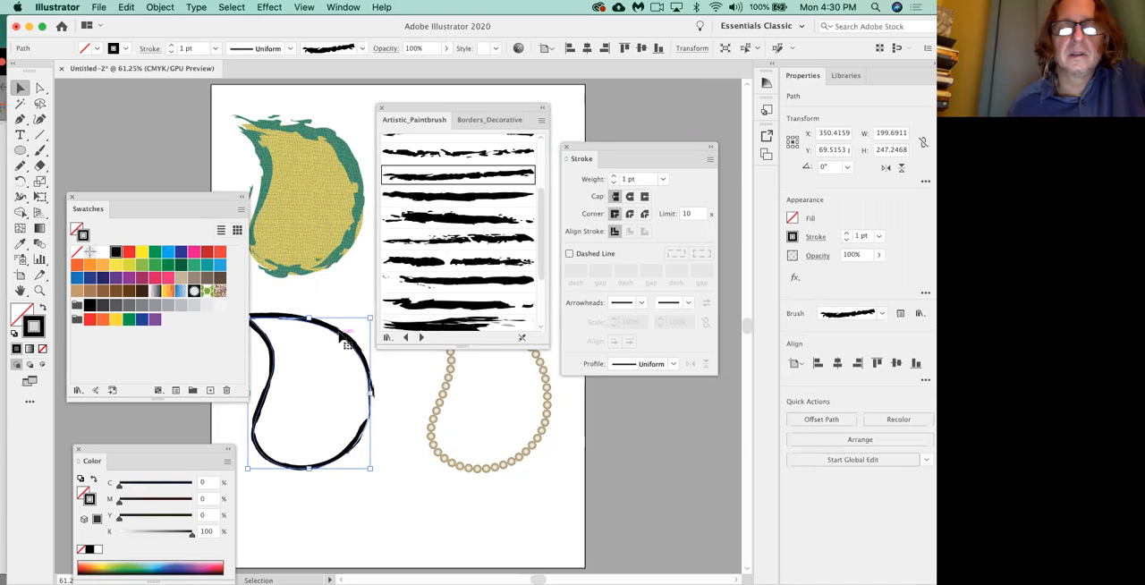
pyautogui.click(466, 283)
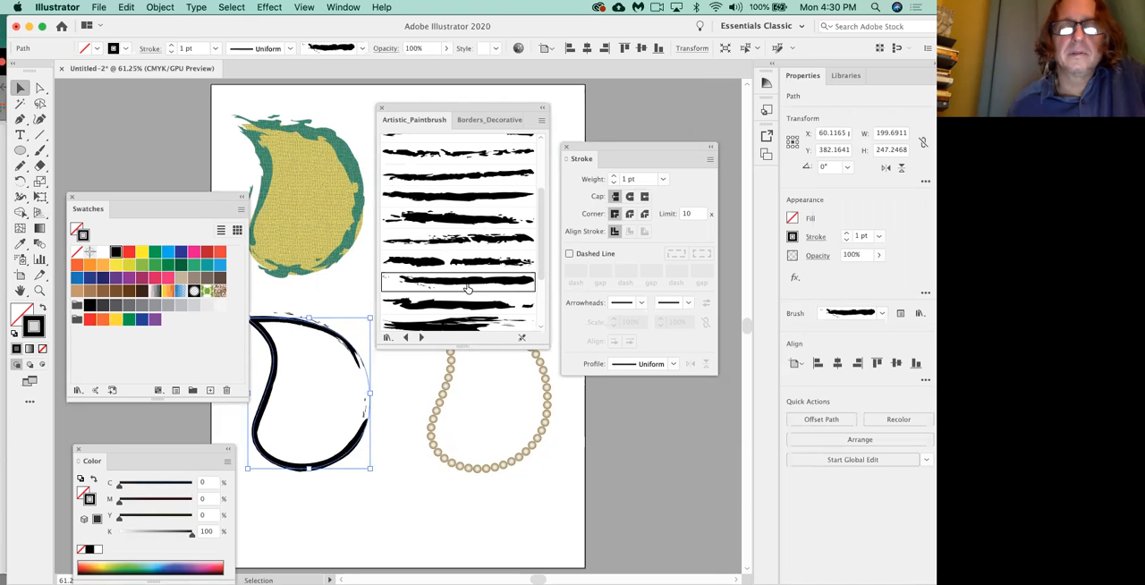
pyautogui.click(459, 238)
pyautogui.click(456, 198)
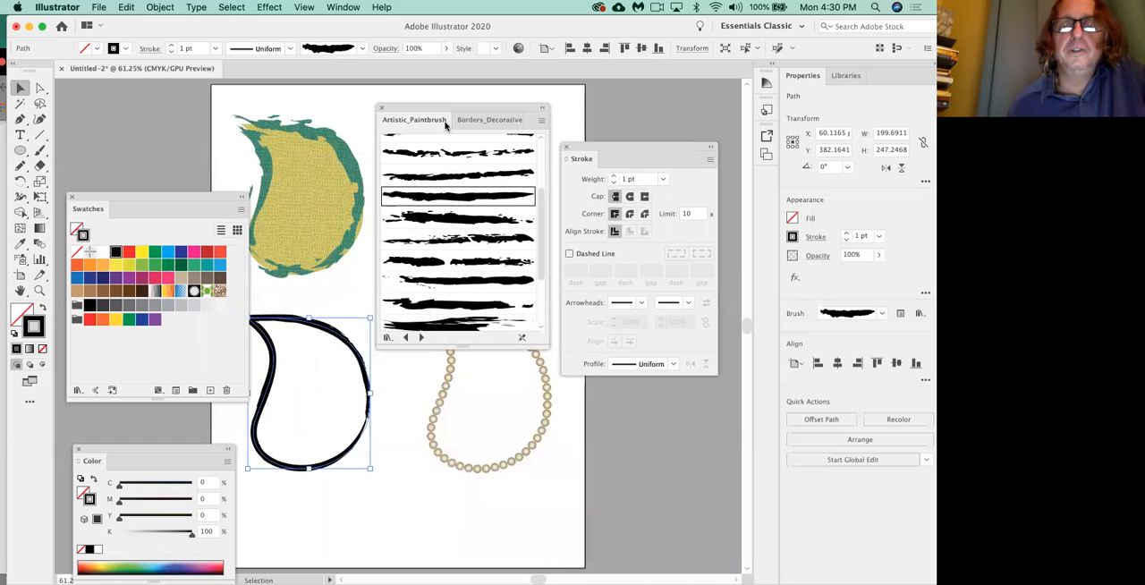
pyautogui.moveTo(612, 151); pyautogui.dragTo(606, 107)
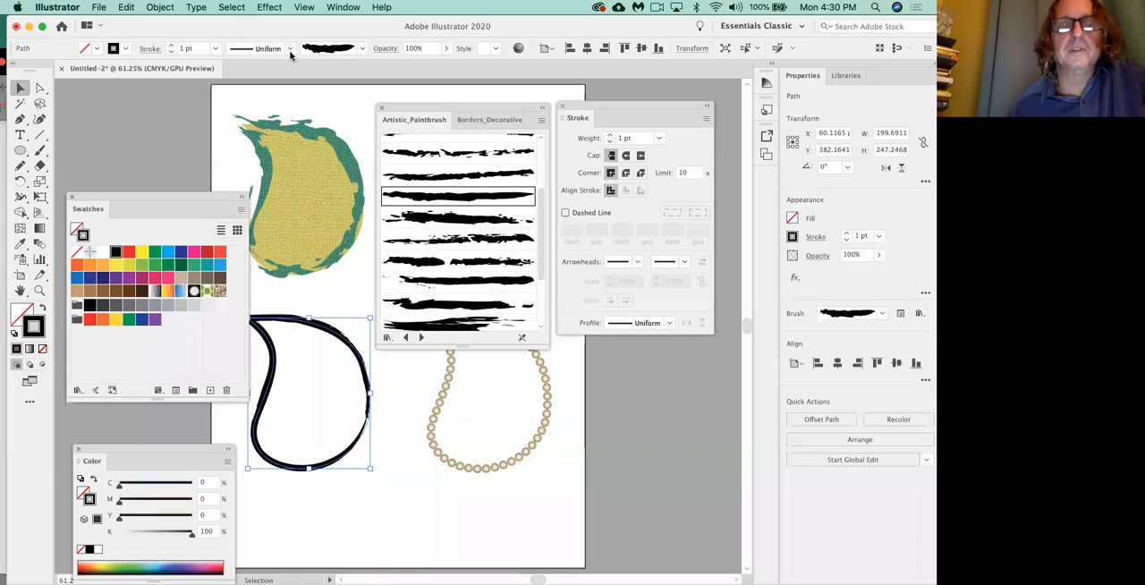
pyautogui.click(315, 92)
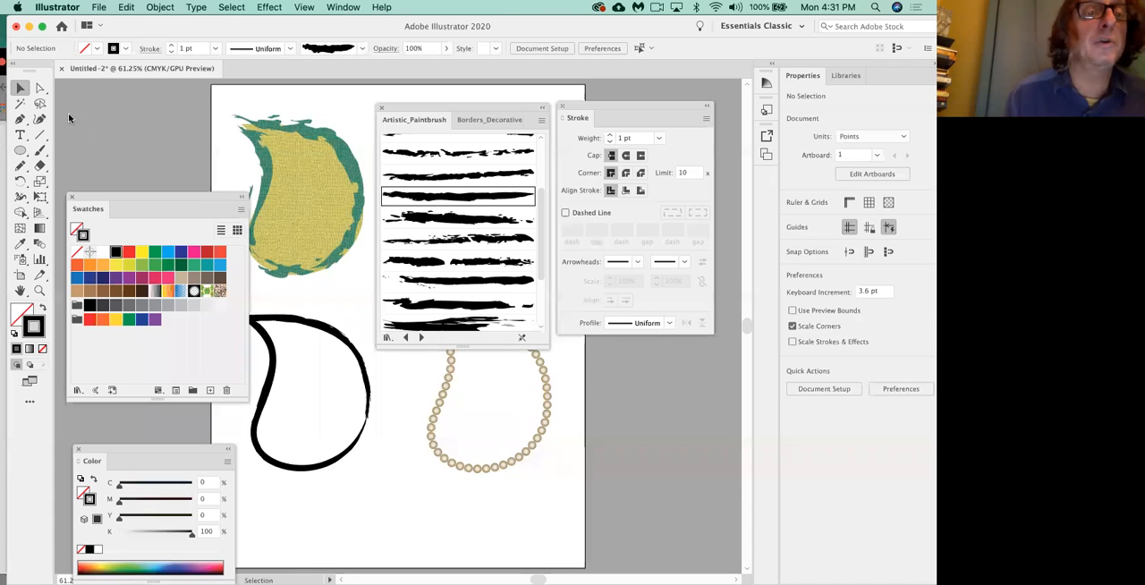
# Move the textured leaf down over the lower-left leaf and shift the plain upper-right leaf to the upper middle of the artboard.
pyautogui.moveTo(442, 111)
pyautogui.mouseDown()
pyautogui.moveTo(412, 335)
pyautogui.moveTo(540, 430)
pyautogui.mouseUp()
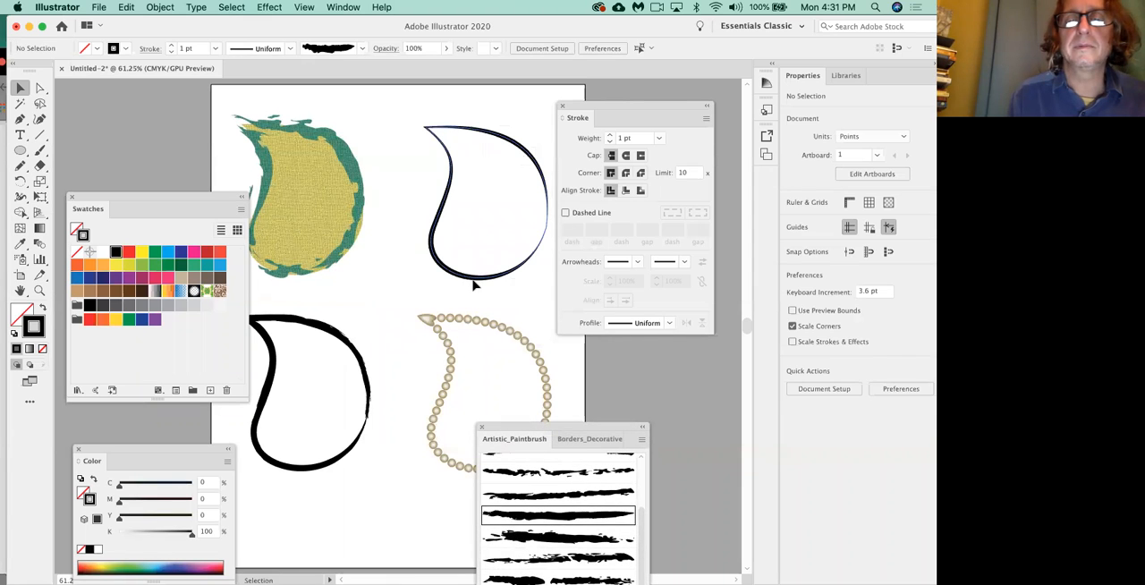
pyautogui.click(474, 276)
pyautogui.moveTo(347, 166)
pyautogui.mouseDown()
pyautogui.moveTo(335, 417)
pyautogui.moveTo(356, 487)
pyautogui.mouseUp()
pyautogui.moveTo(452, 279); pyautogui.dragTo(354, 274)
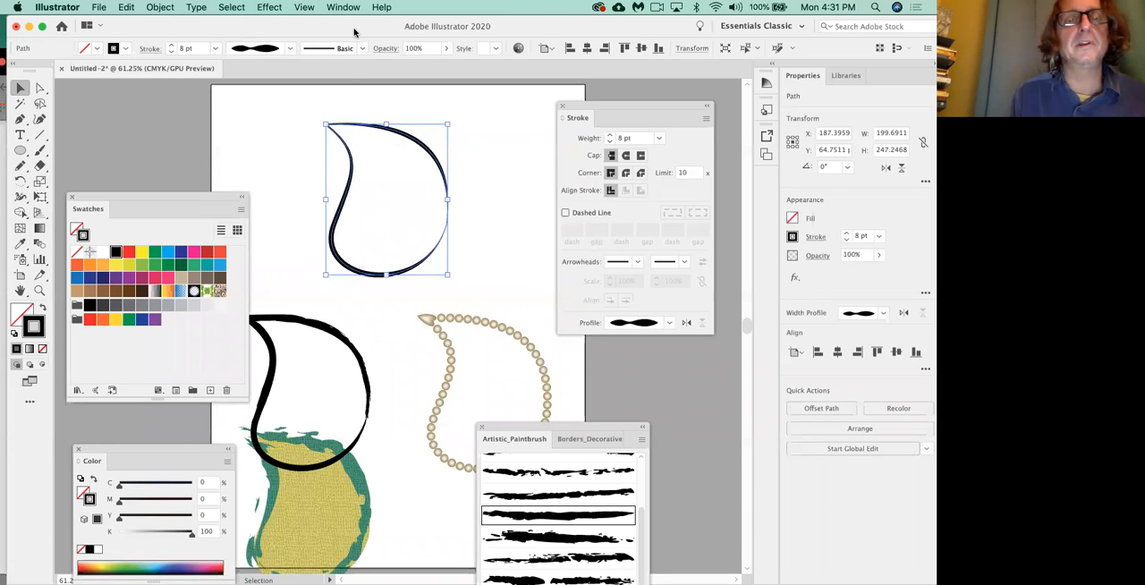
# Set the top leaf's width profile to Uniform, and return it to the Basic brush after trying two rough paintbrush strokes.
pyautogui.click(290, 48)
pyautogui.click(264, 72)
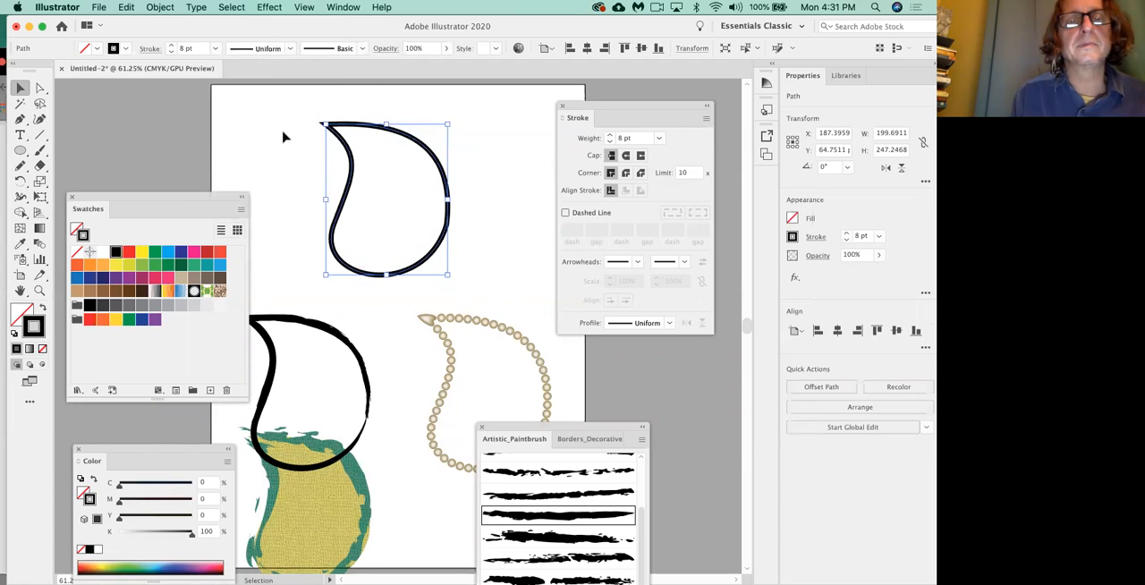
pyautogui.click(366, 49)
pyautogui.click(324, 94)
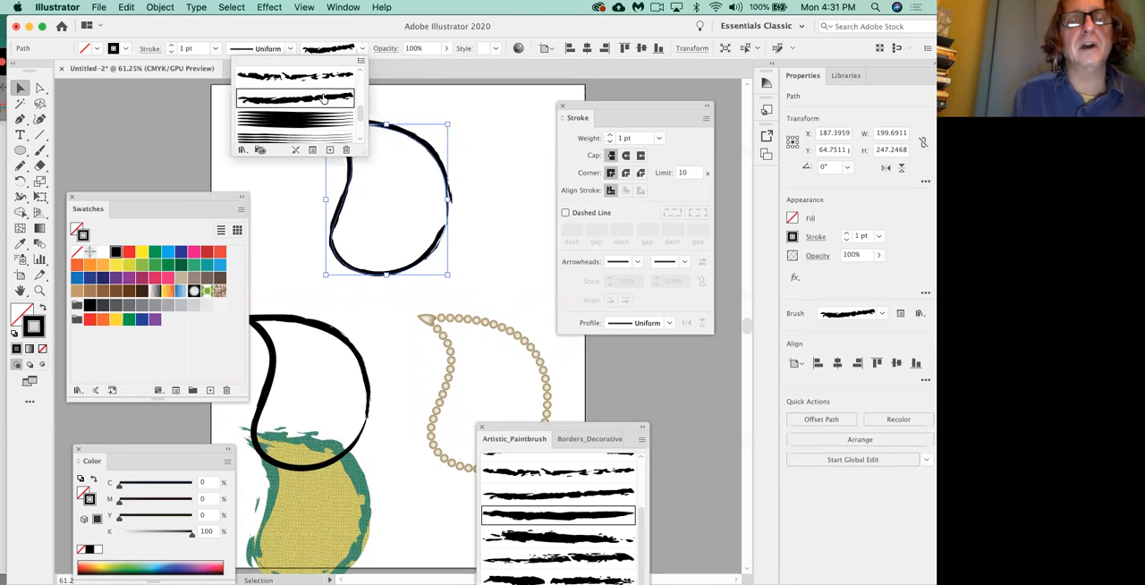
pyautogui.click(323, 75)
pyautogui.moveTo(361, 116); pyautogui.dragTo(359, 79)
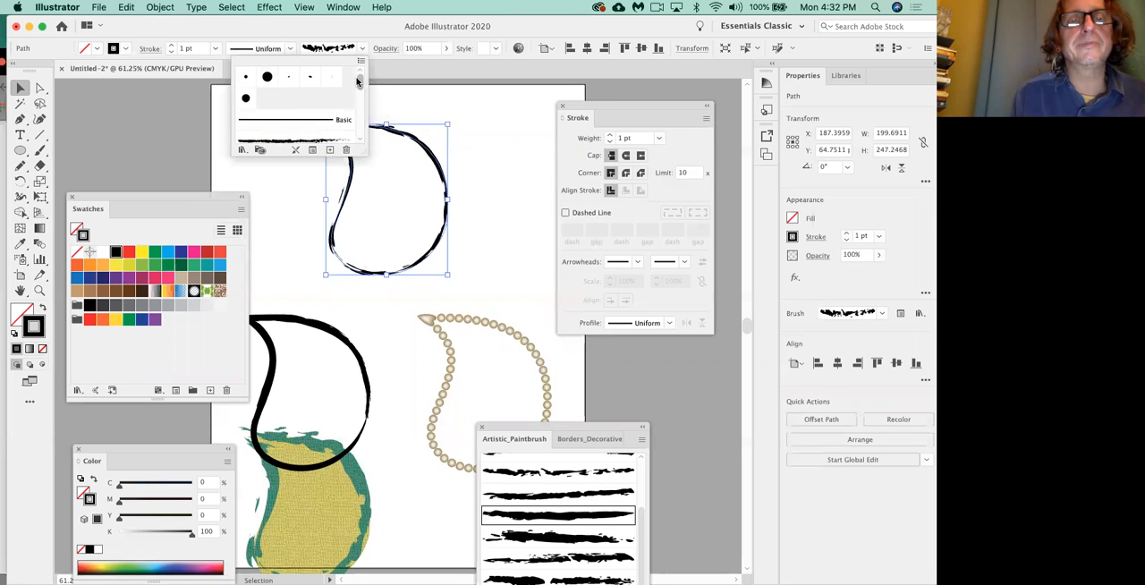
pyautogui.click(323, 123)
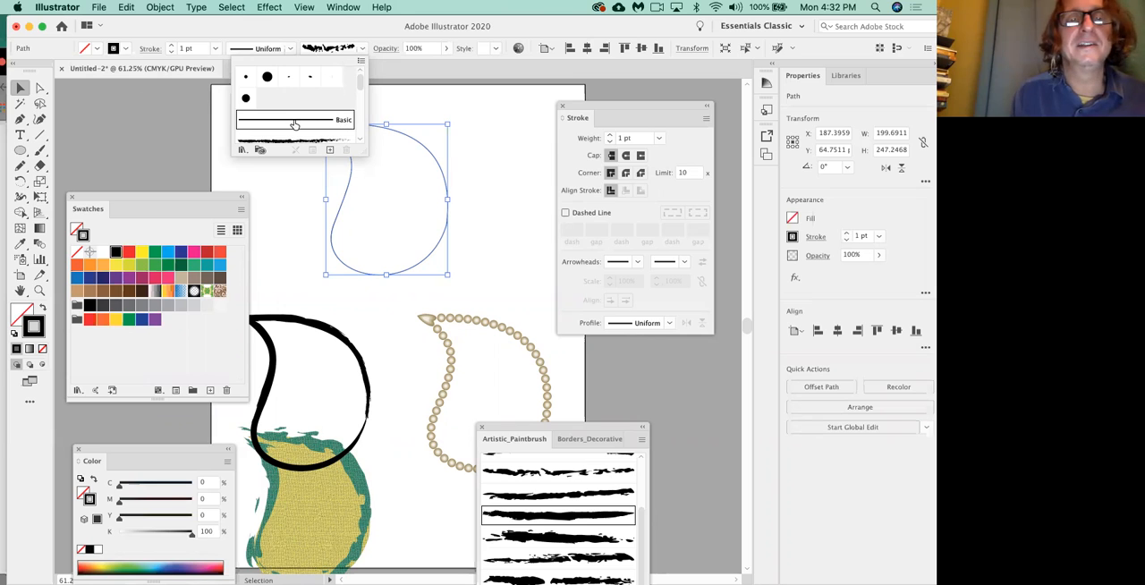
# Try the 5 pt. Round brush on the top leaf, return it to Basic, and close the document's brush list.
pyautogui.click(245, 79)
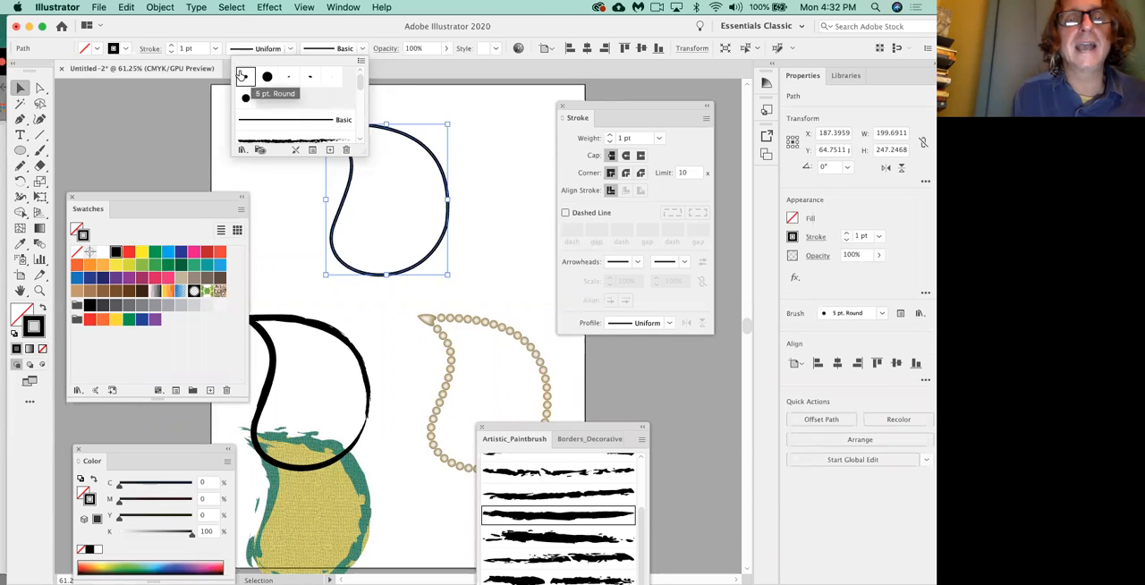
pyautogui.click(293, 127)
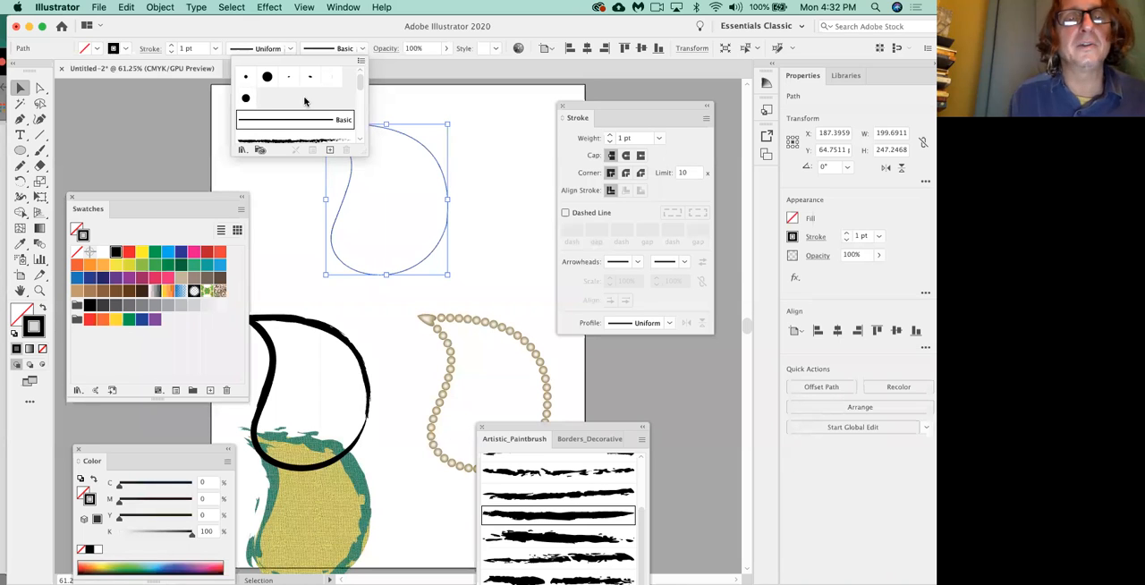
pyautogui.moveTo(360, 80)
pyautogui.mouseDown()
pyautogui.moveTo(360, 90)
pyautogui.moveTo(360, 77)
pyautogui.mouseUp()
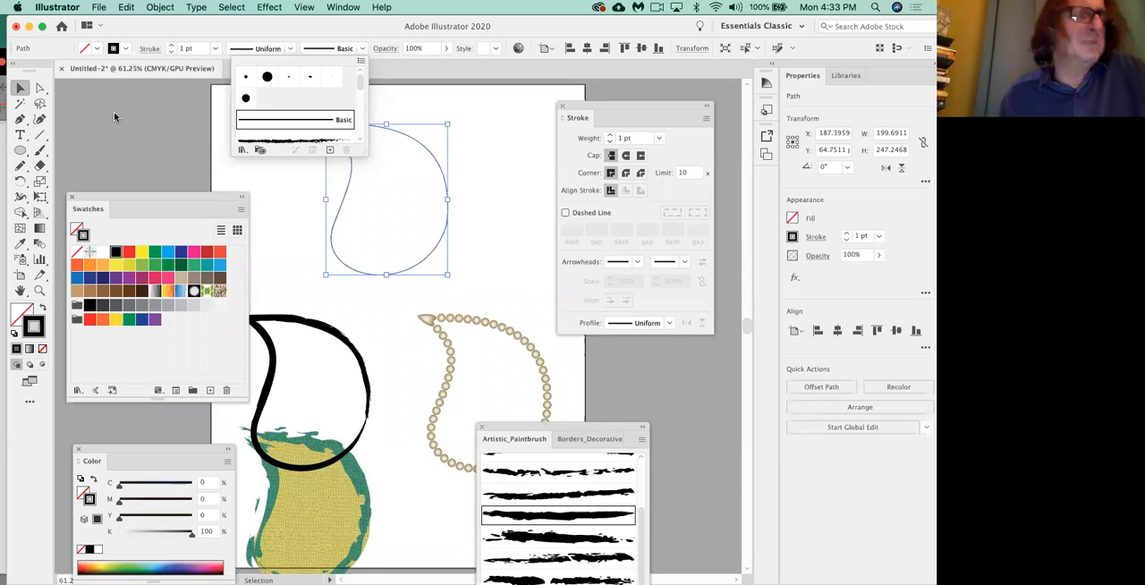
pyautogui.click(443, 179)
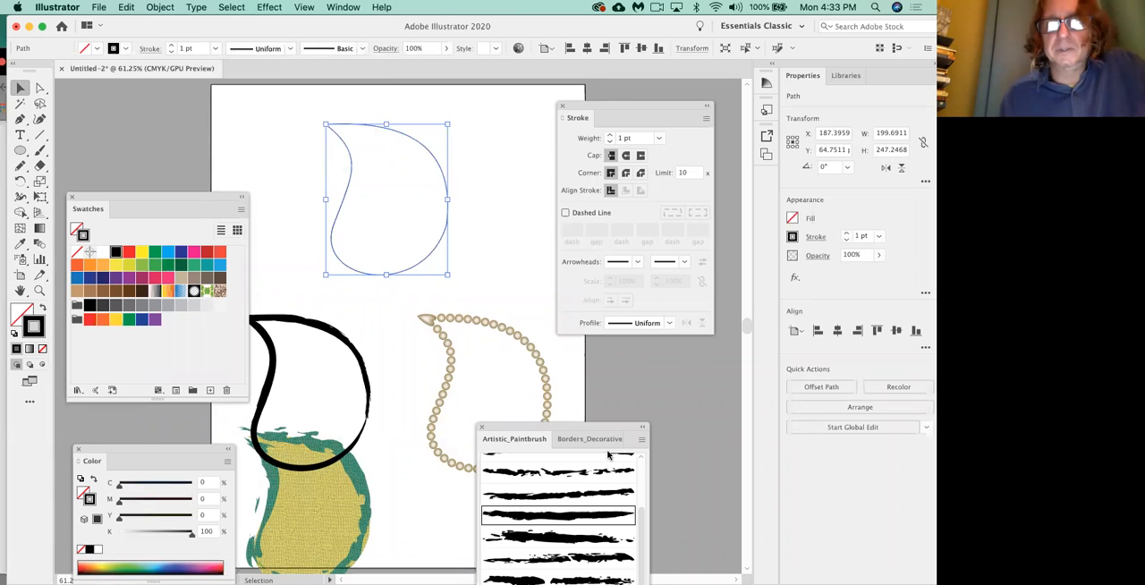
# Detach the Artistic_Paintbrush library, place it beside the top leaf, and apply its broken, ragged dry brush stroke to that leaf.
pyautogui.moveTo(590, 438)
pyautogui.mouseDown()
pyautogui.moveTo(568, 417)
pyautogui.moveTo(624, 422)
pyautogui.moveTo(573, 434)
pyautogui.moveTo(573, 360)
pyautogui.moveTo(557, 350)
pyautogui.moveTo(531, 265)
pyautogui.moveTo(534, 127)
pyautogui.moveTo(514, 108)
pyautogui.mouseUp()
pyautogui.moveTo(487, 383); pyautogui.dragTo(533, 126)
pyautogui.click(451, 106)
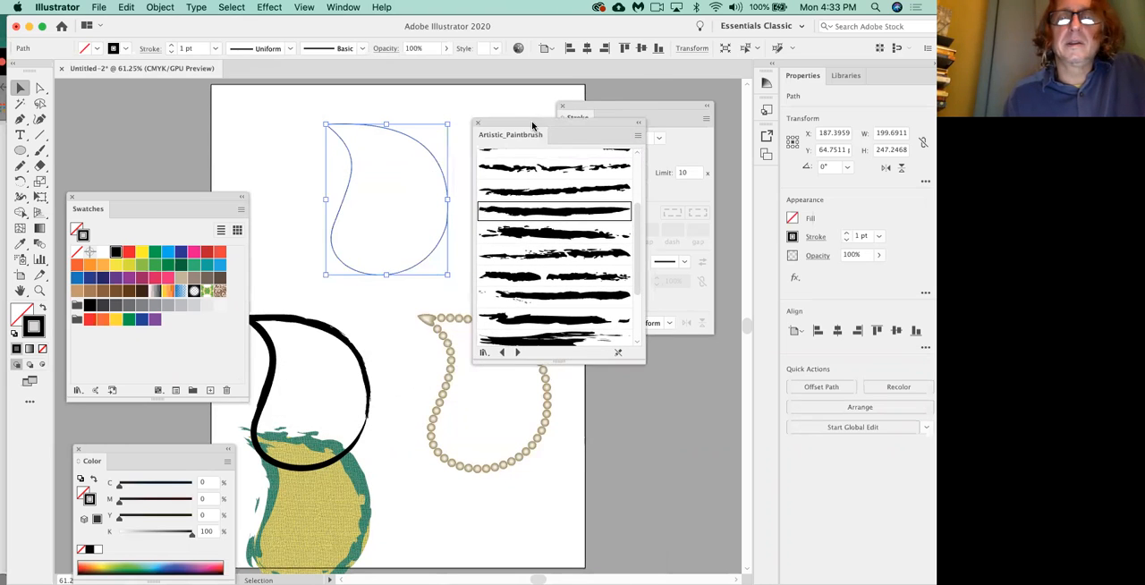
pyautogui.click(533, 169)
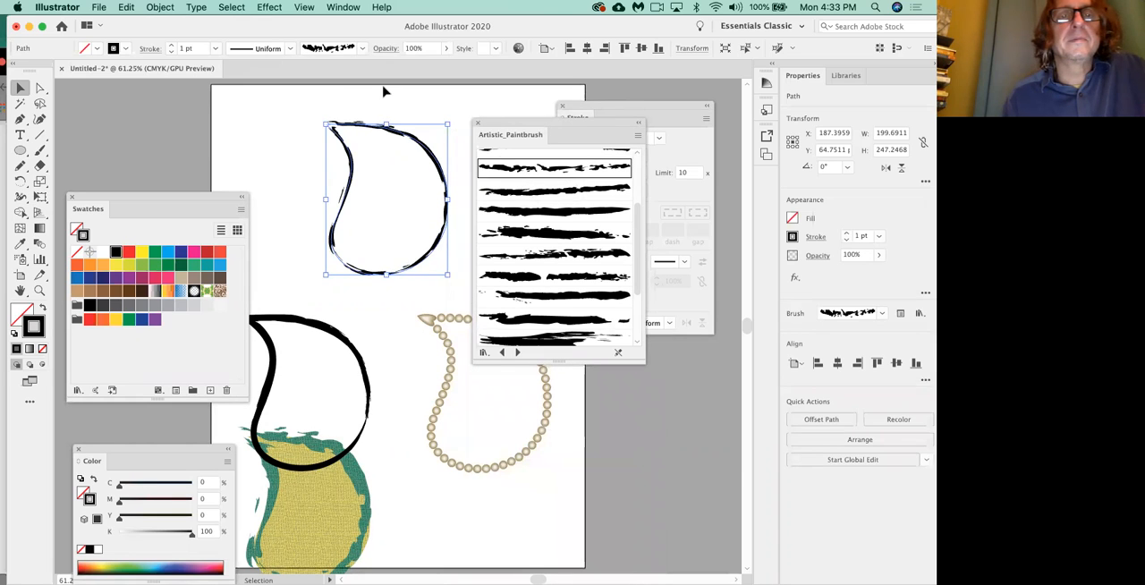
pyautogui.moveTo(511, 124); pyautogui.dragTo(463, 146)
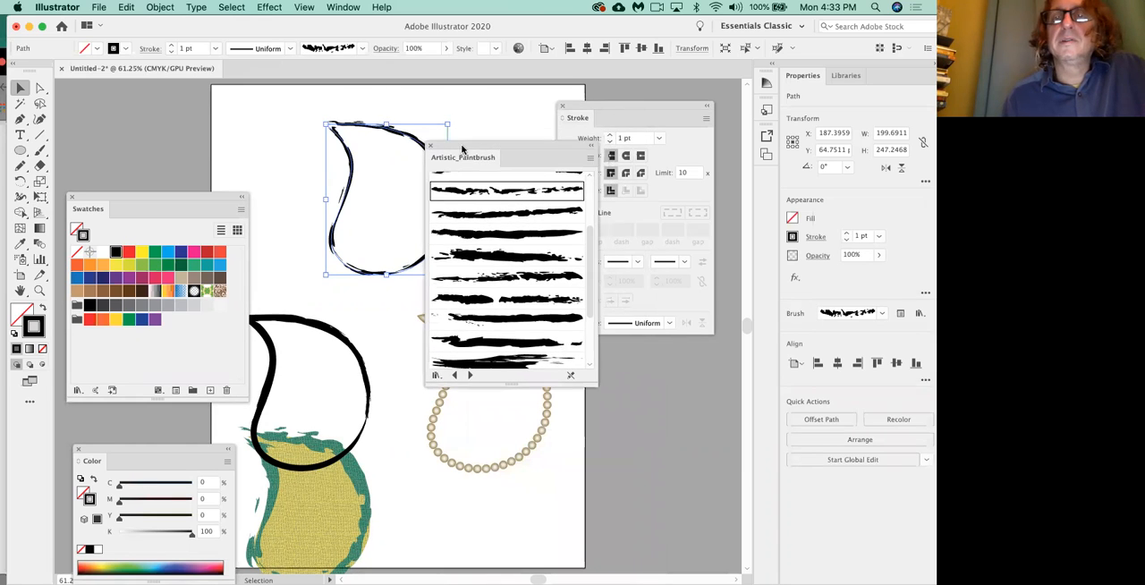
# Move the stroke settings clear of the library and give the top leaf a 3 pt weight and the double-bulge width profile.
pyautogui.moveTo(594, 111); pyautogui.dragTo(624, 99)
pyautogui.click(639, 126)
pyautogui.click(640, 125)
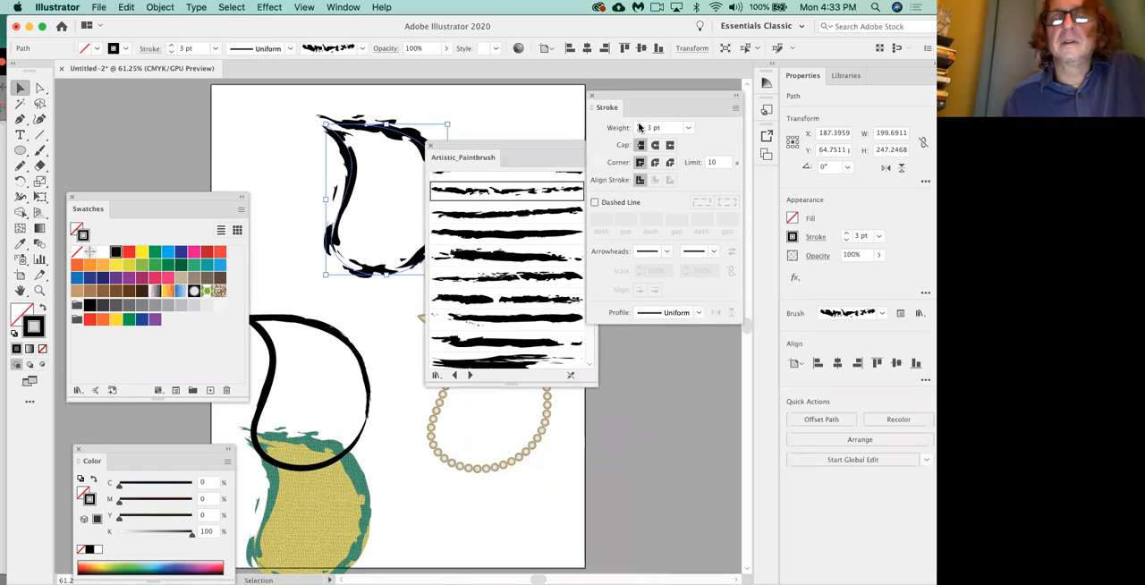
pyautogui.click(696, 312)
pyautogui.click(663, 374)
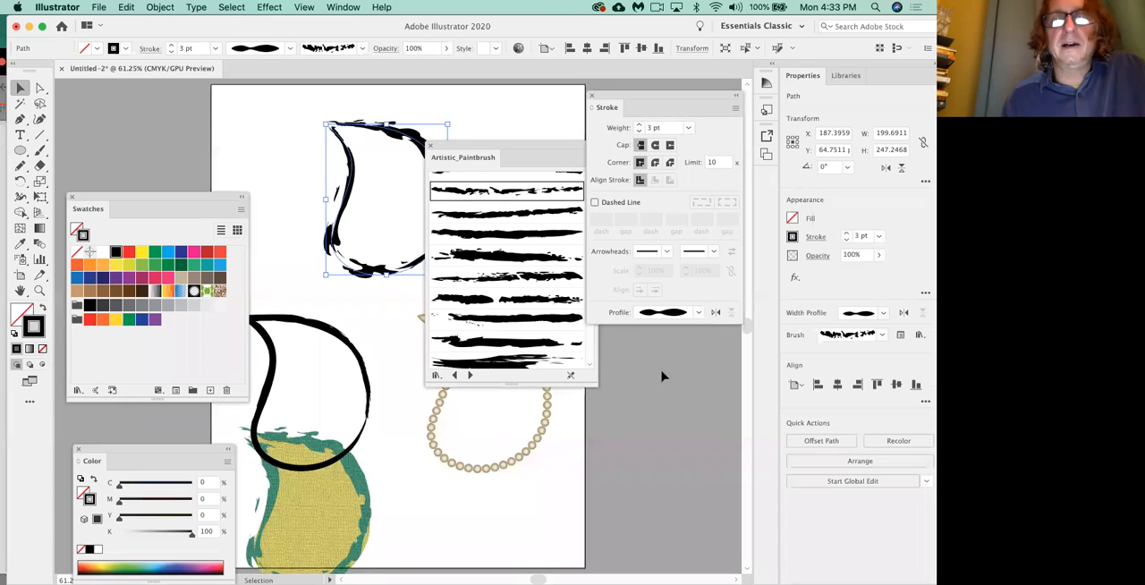
# Try other Artistic_Paintbrush strokes on the top leaf, including Dry Brush 7 and a thick solid brush.
pyautogui.scroll(3, 500, 223)
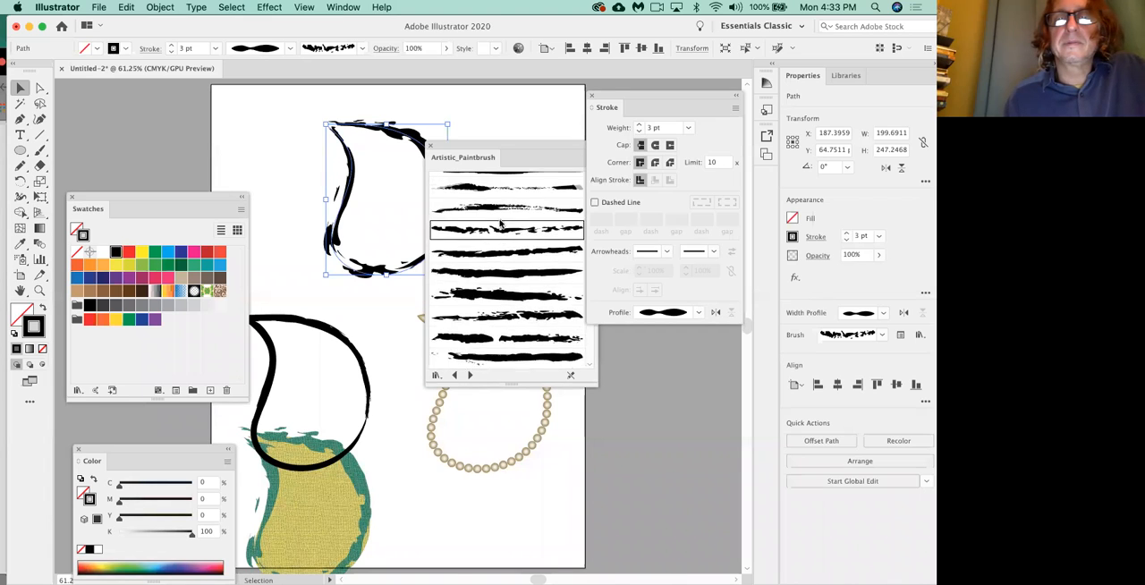
pyautogui.click(500, 224)
pyautogui.scroll(2, 500, 224)
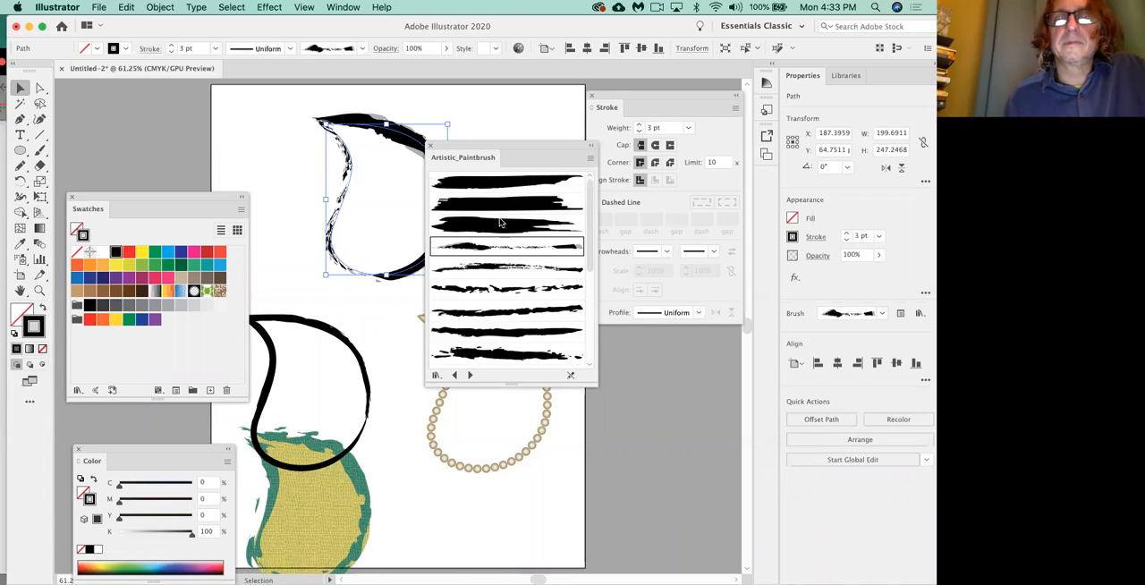
pyautogui.scroll(-5, 500, 223)
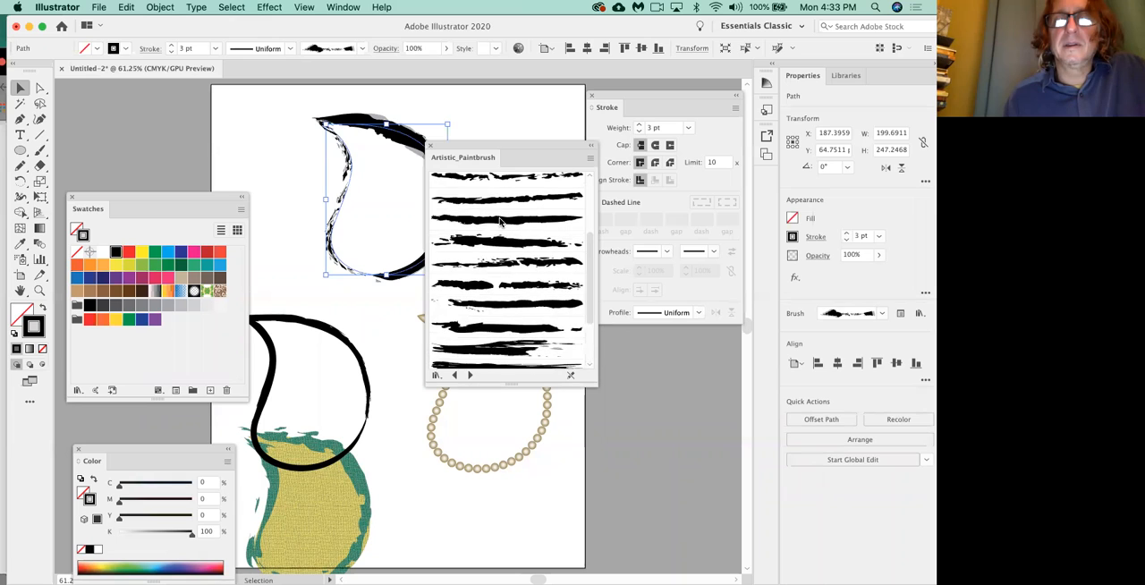
pyautogui.click(510, 264)
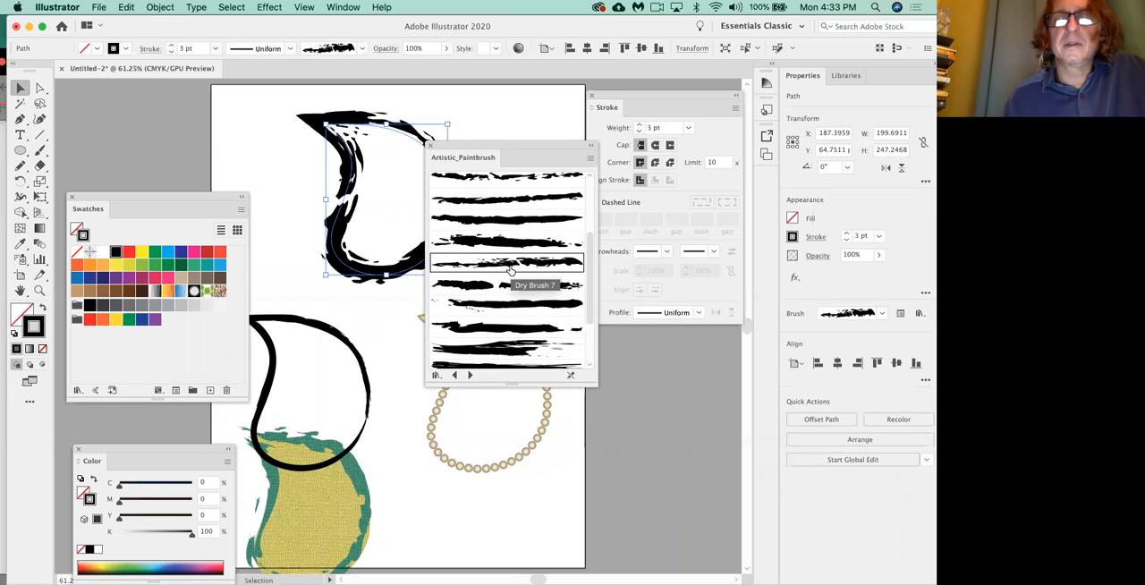
pyautogui.click(533, 335)
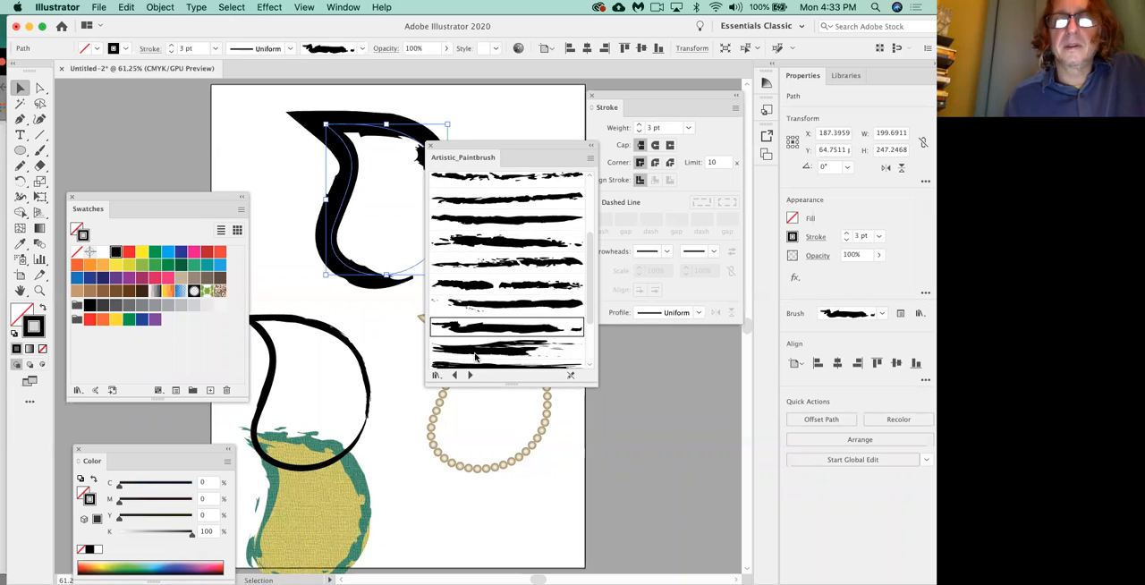
# Switch the library to Artistic_ChalkCharcoalPencil, apply a rough tapering stroke to the top leaf, and move the library off the leaf.
pyautogui.click(456, 376)
pyautogui.click(455, 376)
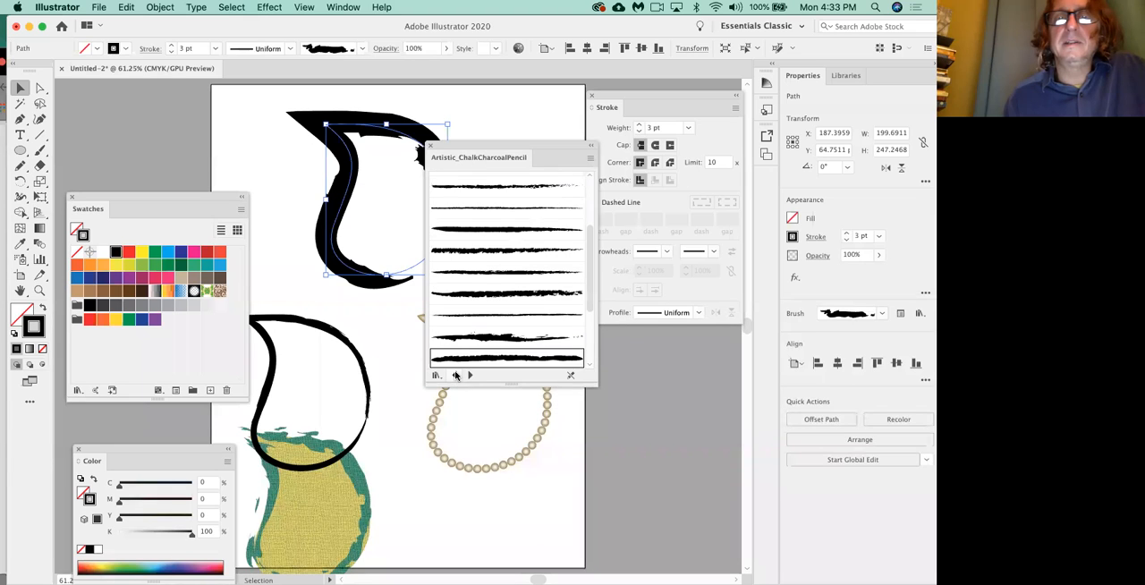
pyautogui.click(508, 186)
pyautogui.moveTo(497, 147)
pyautogui.mouseDown()
pyautogui.moveTo(596, 224)
pyautogui.moveTo(522, 192)
pyautogui.mouseUp()
# Raise the top leaf's stroke weight to 5 pt and set the double-bulge width profile after trying the single-bulge one.
pyautogui.click(698, 313)
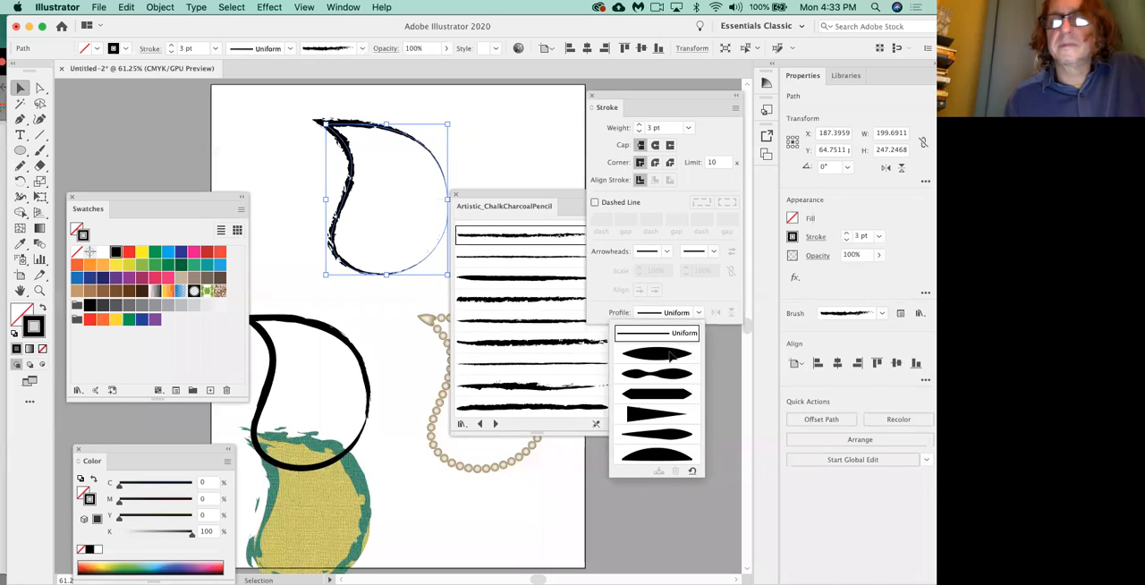
pyautogui.click(671, 355)
pyautogui.click(171, 45)
pyautogui.click(170, 45)
pyautogui.moveTo(486, 191)
pyautogui.mouseDown()
pyautogui.moveTo(504, 214)
pyautogui.moveTo(509, 281)
pyautogui.moveTo(538, 314)
pyautogui.mouseUp()
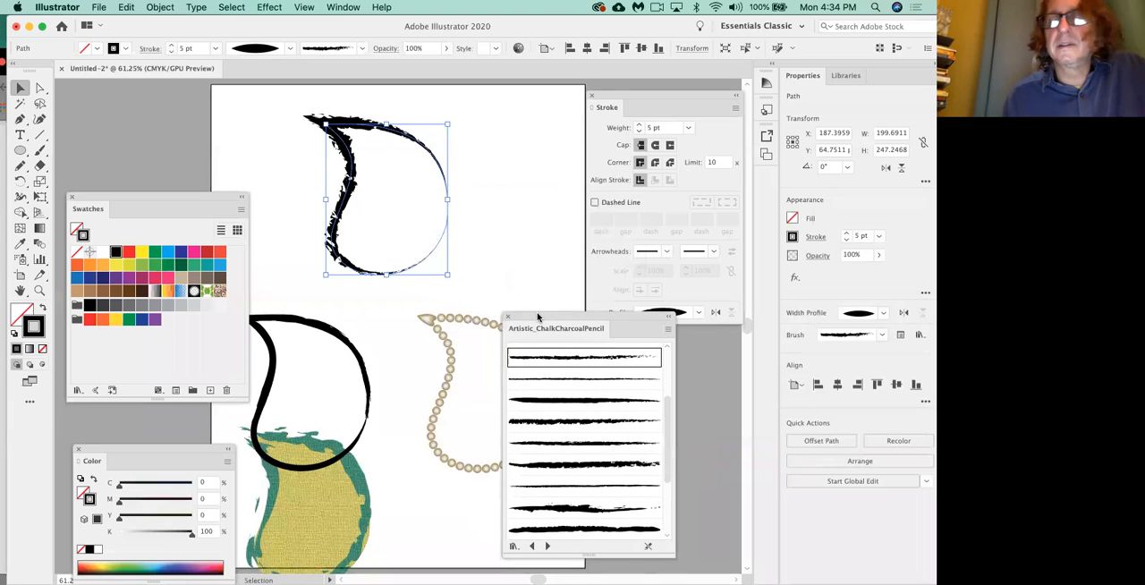
pyautogui.click(699, 313)
pyautogui.click(670, 376)
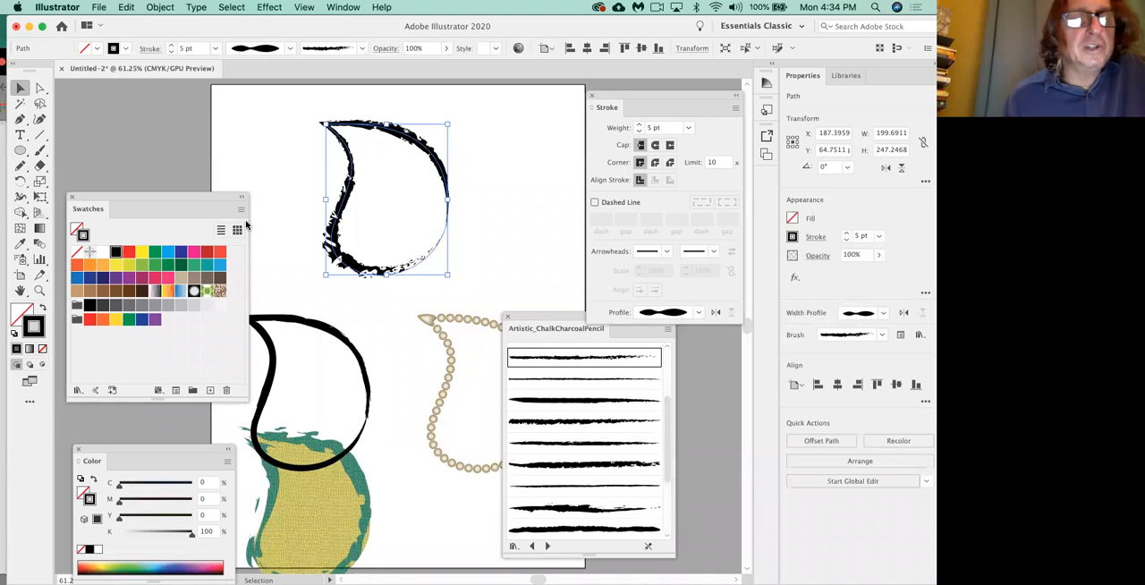
# Color the top leaf's stroke dark green (C=90 M=30 Y=95 K=30), fill it yellow-green (C=20 M=0 Y=100 K=0), and deselect it.
pyautogui.click(180, 266)
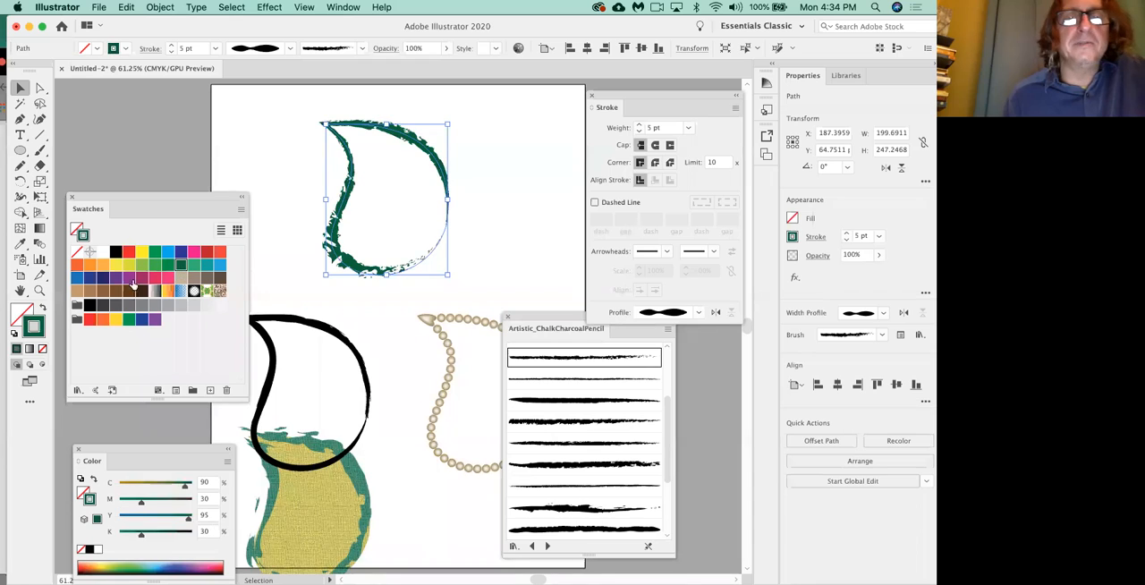
pyautogui.click(20, 313)
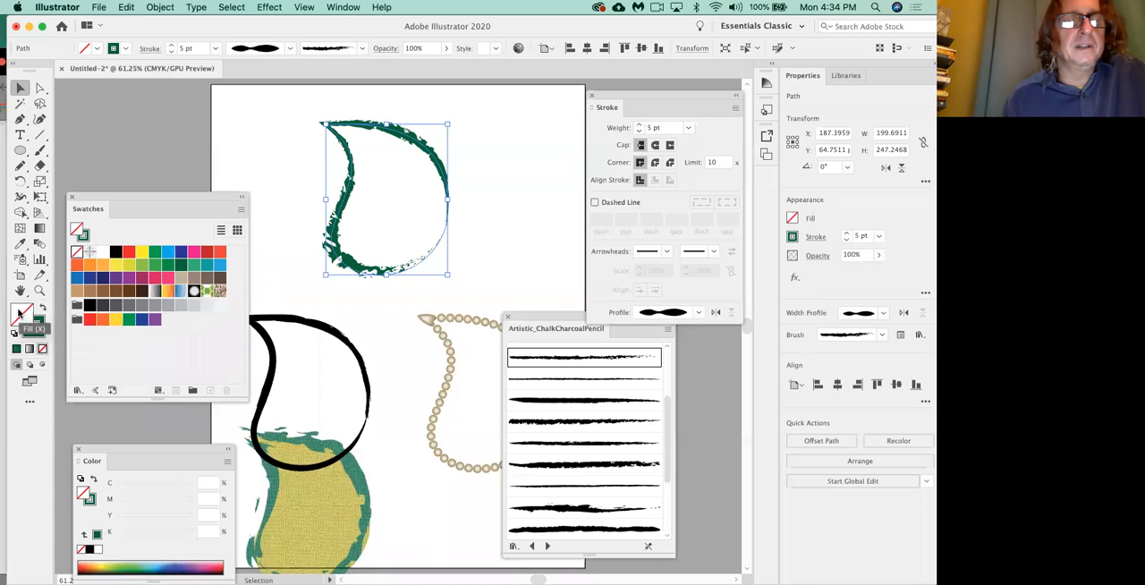
pyautogui.click(130, 265)
pyautogui.click(492, 255)
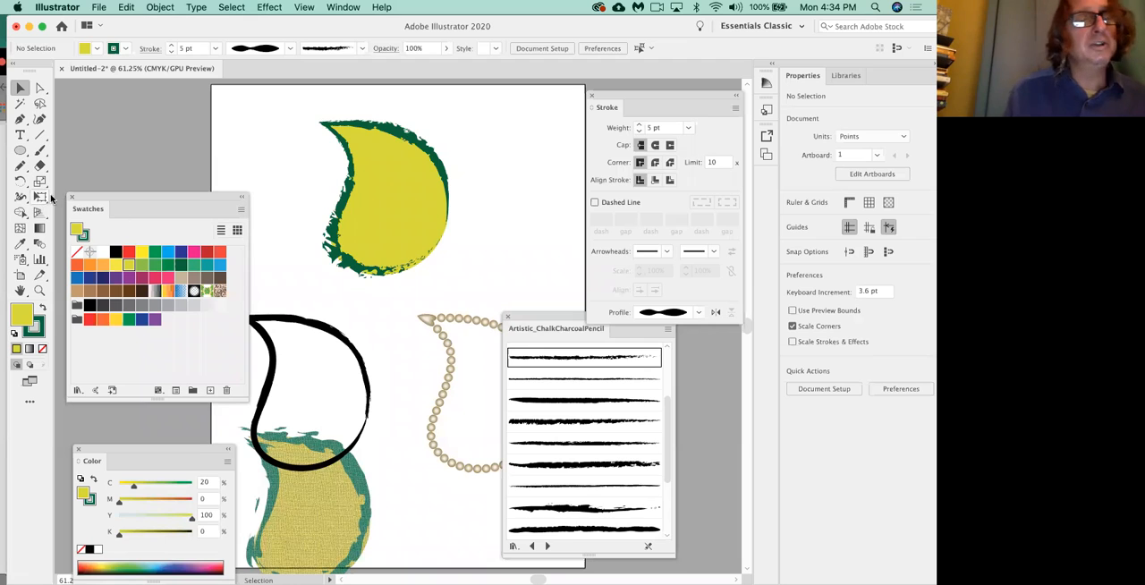
# Draw a curved midvein down the top leaf with the Pencil tool, from its tip to near its lower edge.
pyautogui.click(20, 167)
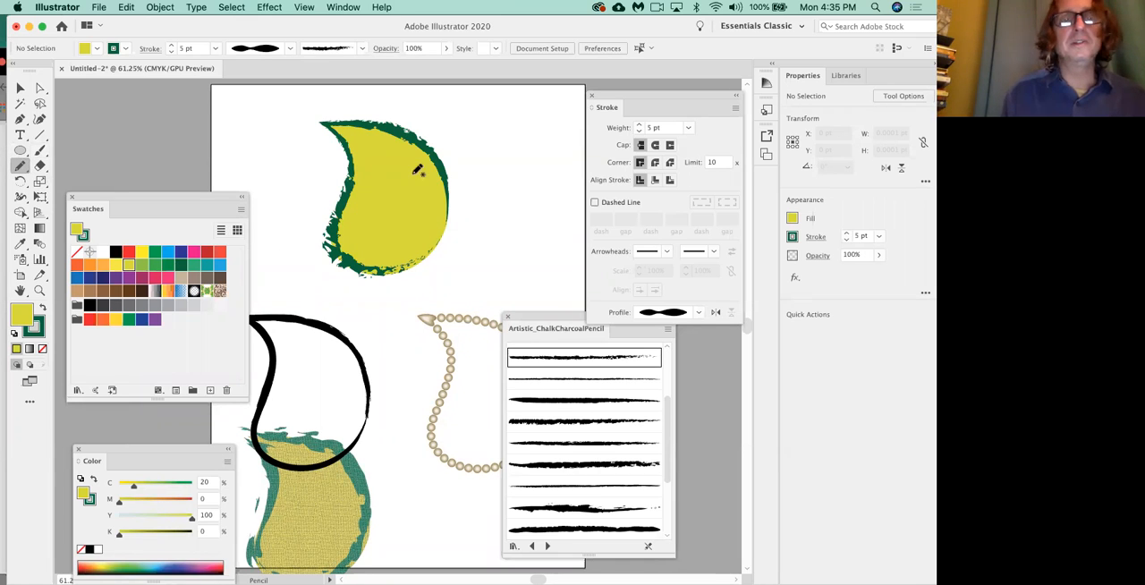
pyautogui.moveTo(346, 123)
pyautogui.mouseDown()
pyautogui.moveTo(395, 172)
pyautogui.moveTo(397, 227)
pyautogui.moveTo(371, 261)
pyautogui.mouseUp()
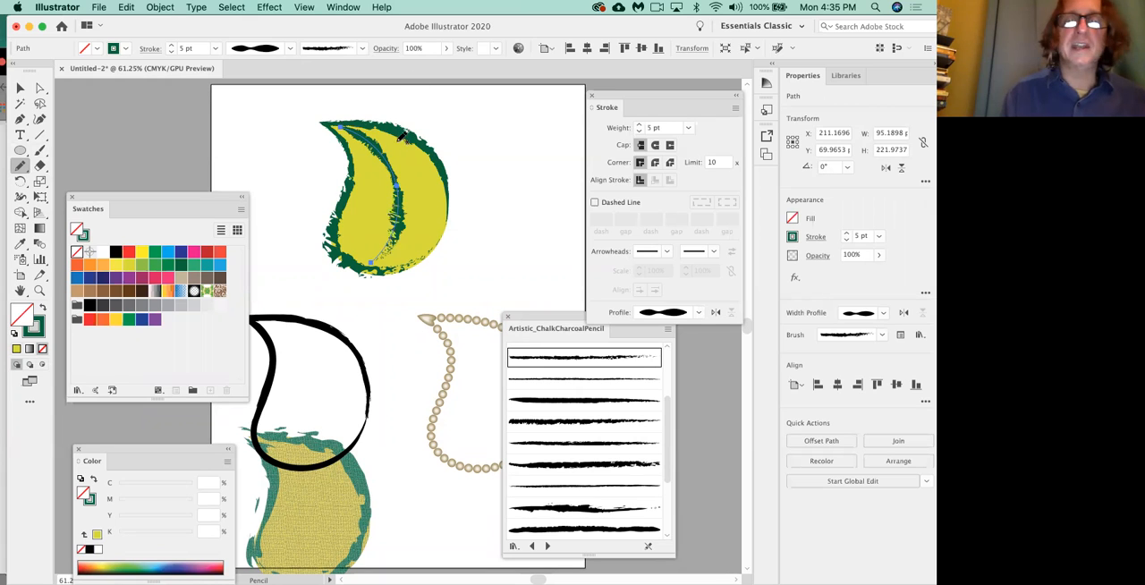
# Try twice to draw a side vein while the midvein is still selected, undoing each attempt.
pyautogui.moveTo(400, 164); pyautogui.dragTo(400, 170)
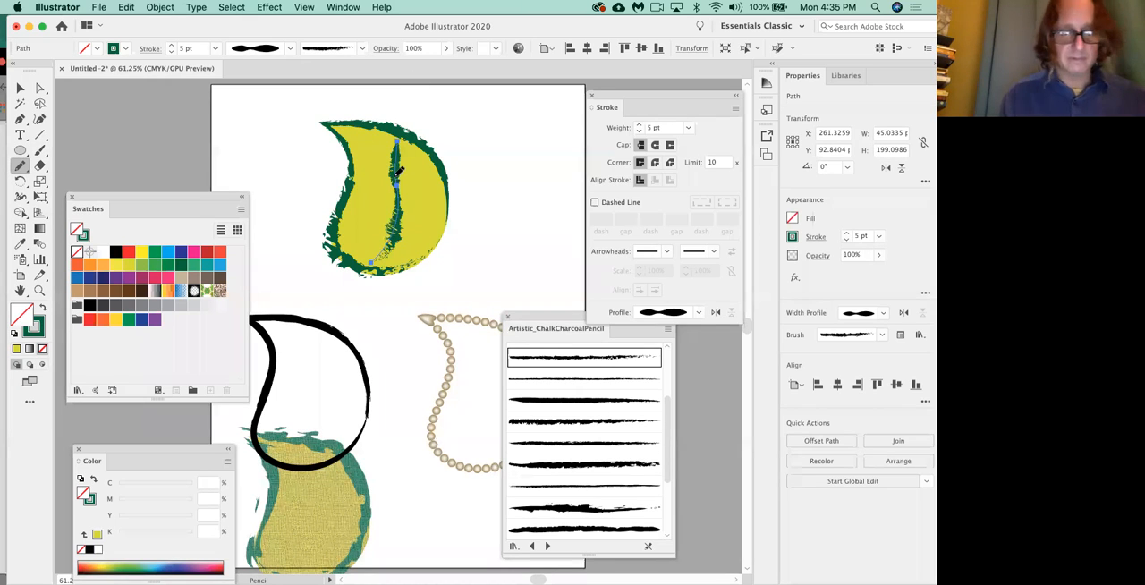
pyautogui.press('super+z')
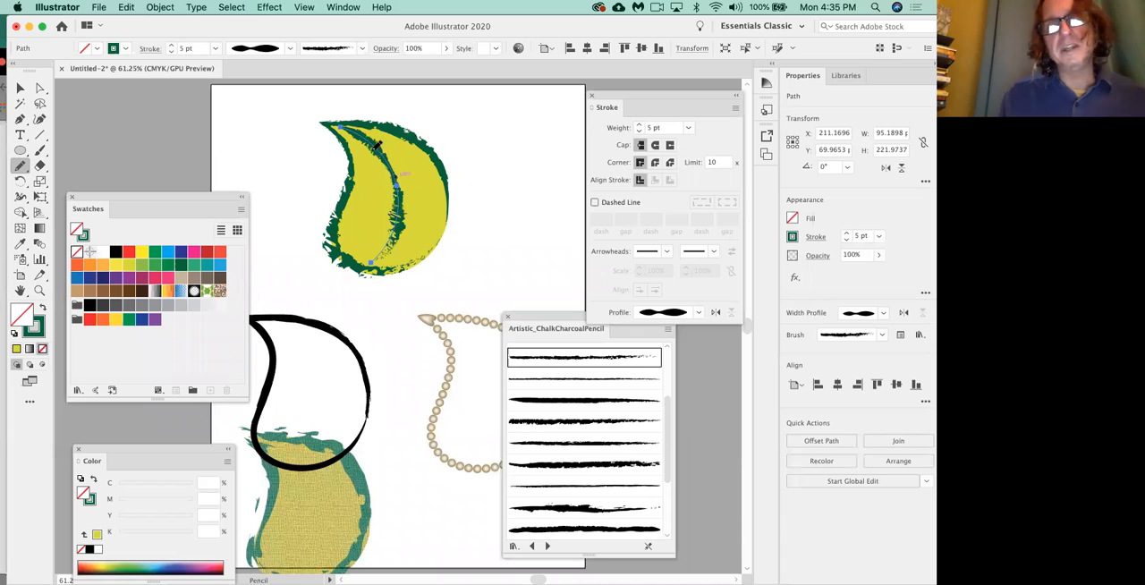
pyautogui.moveTo(375, 143)
pyautogui.mouseDown()
pyautogui.moveTo(427, 176)
pyautogui.moveTo(401, 208)
pyautogui.mouseUp()
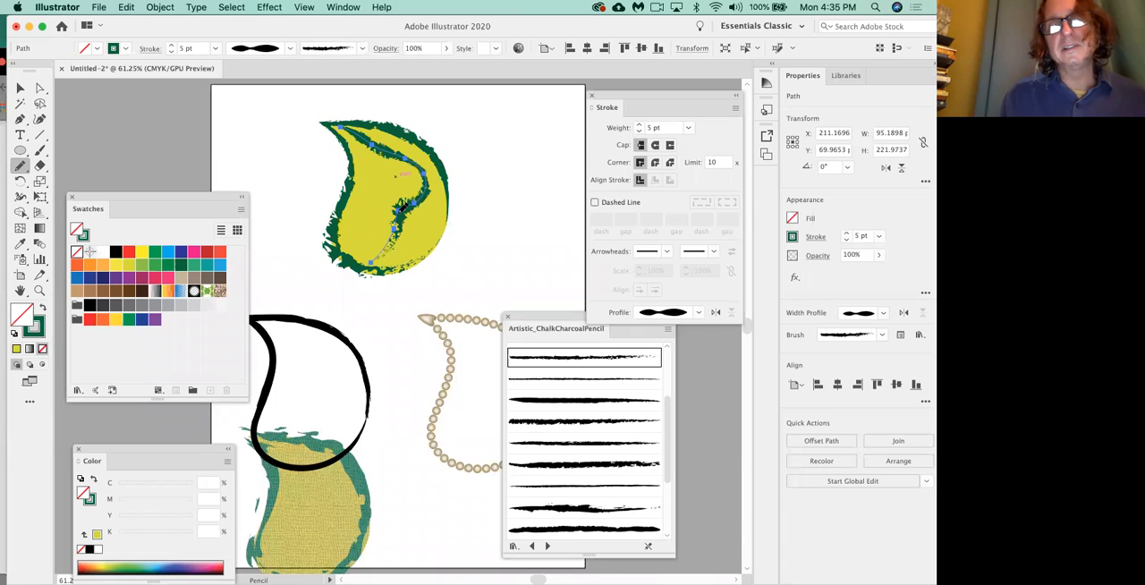
pyautogui.press('super+z')
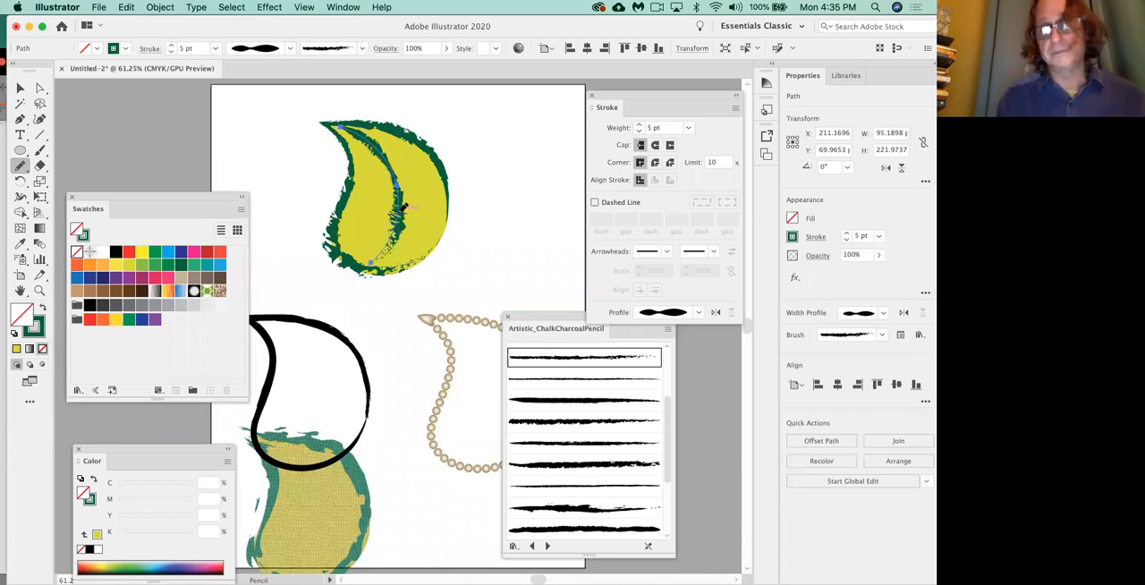
# Deselect the midvein and draw two short Pencil side veins branching from its upper part, deselecting after each one.
pyautogui.click(20, 88)
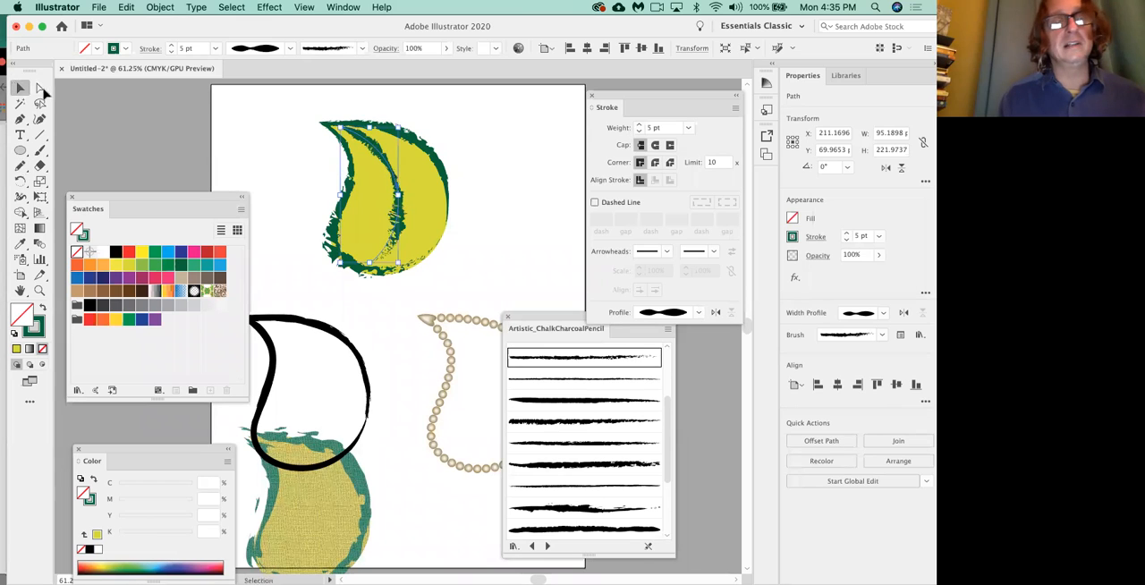
pyautogui.click(293, 177)
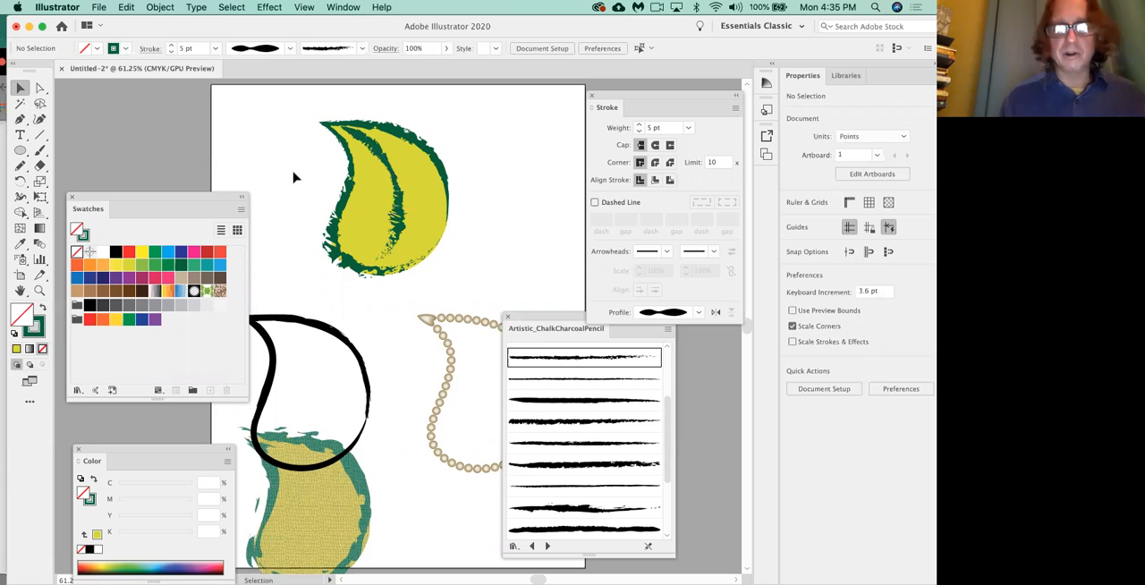
pyautogui.click(20, 166)
pyautogui.moveTo(389, 138)
pyautogui.mouseDown()
pyautogui.moveTo(390, 171)
pyautogui.moveTo(362, 158)
pyautogui.moveTo(393, 204)
pyautogui.mouseUp()
pyautogui.press('super')
pyautogui.keyDown('super'); pyautogui.click(481, 186); pyautogui.keyUp('super')
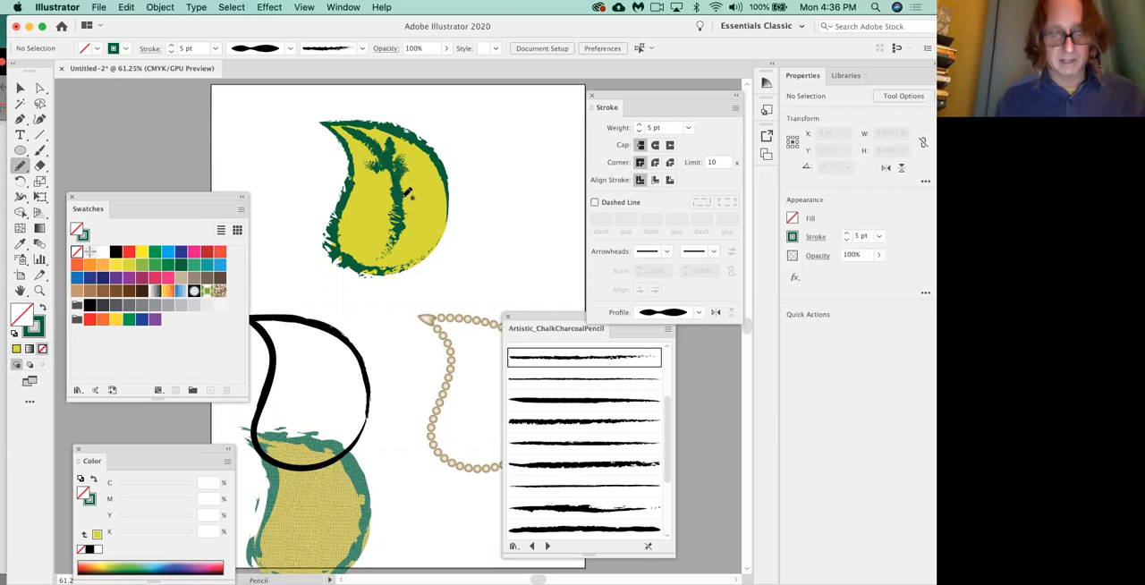
pyautogui.moveTo(392, 170); pyautogui.dragTo(365, 136)
pyautogui.press('super')
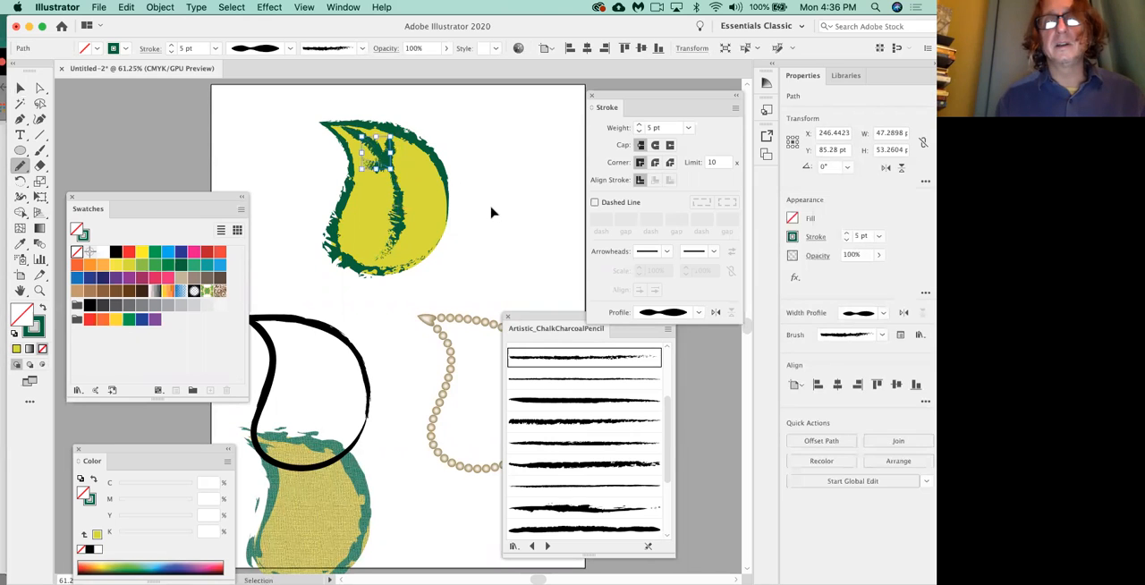
pyautogui.keyDown('super'); pyautogui.click(491, 212); pyautogui.keyUp('super')
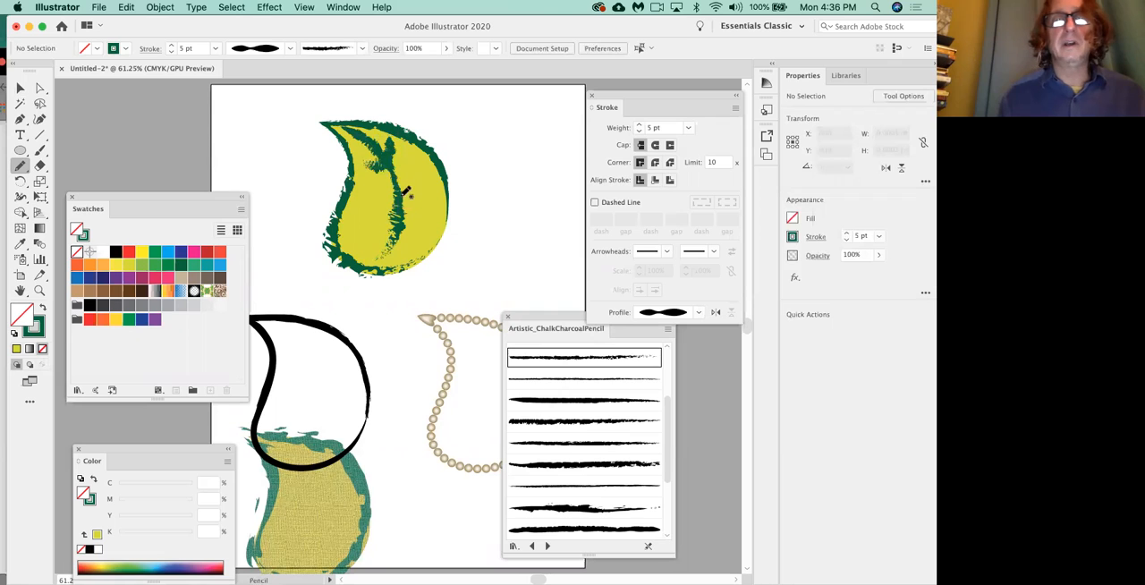
# Draw four more Pencil side veins branching to both sides of the midvein's middle and lower parts.
pyautogui.moveTo(417, 154); pyautogui.dragTo(396, 191)
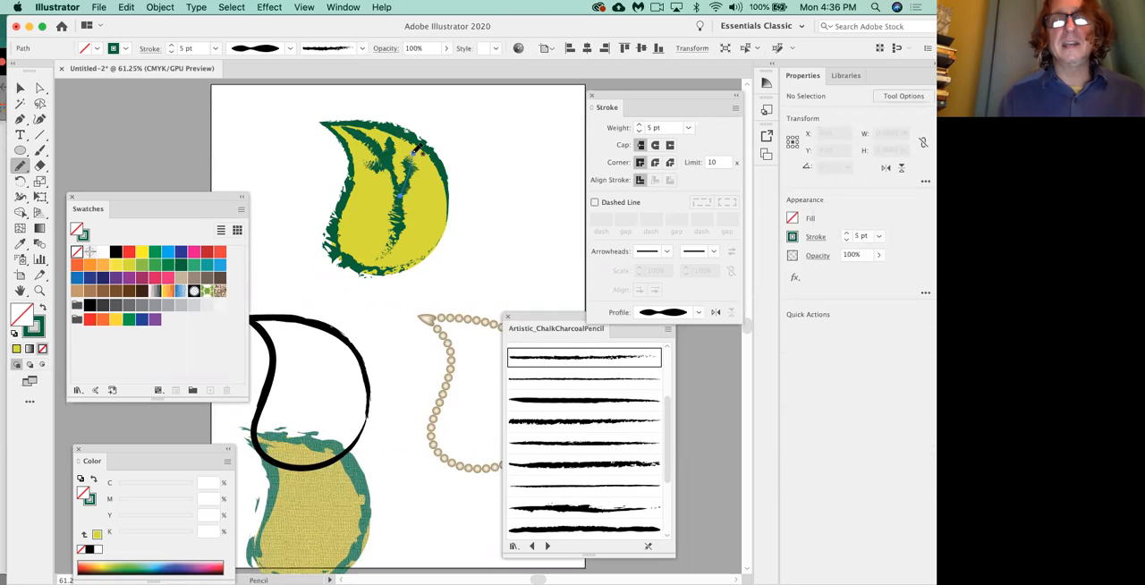
pyautogui.keyDown('super'); pyautogui.click(481, 218); pyautogui.keyUp('super')
pyautogui.moveTo(398, 194); pyautogui.dragTo(356, 183)
pyautogui.keyDown('super'); pyautogui.click(516, 249); pyautogui.keyUp('super')
pyautogui.moveTo(403, 225); pyautogui.dragTo(440, 185)
pyautogui.moveTo(408, 237); pyautogui.dragTo(355, 212)
pyautogui.click(511, 244)
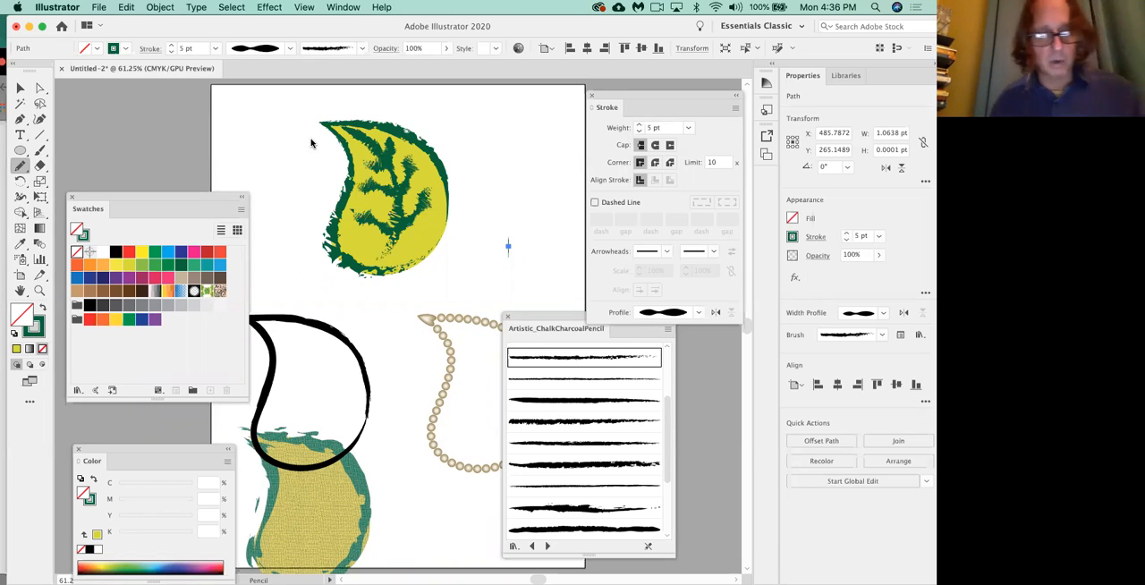
# Switch to Chrome to view the class12-CD124 outline.
pyautogui.press('super+Tab')
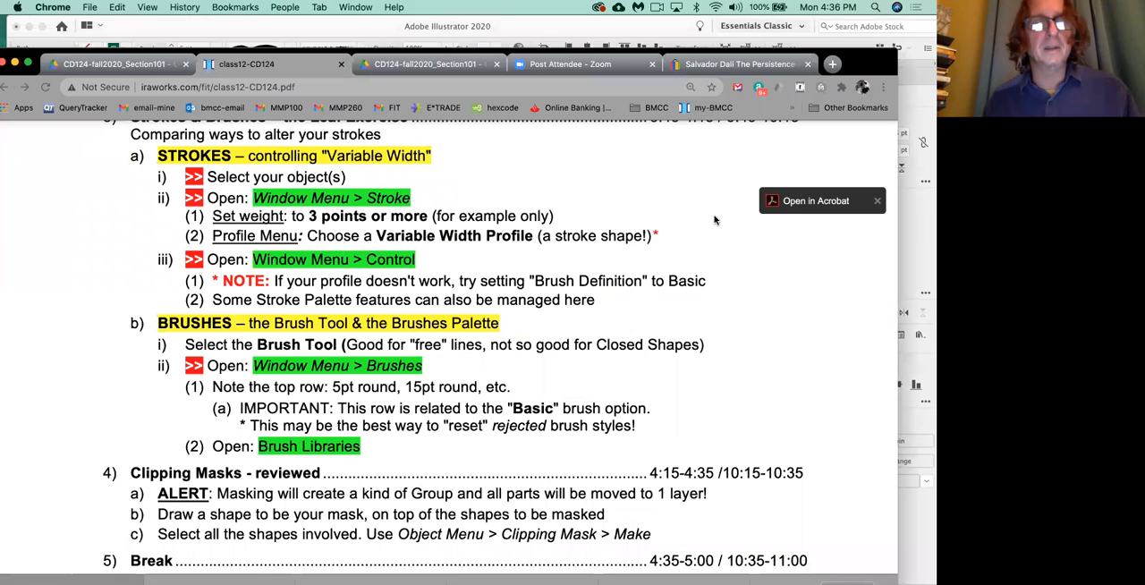
# Read the Clipping Masks section of the class outline and switch back to Illustrator.
pyautogui.scroll(-5, 276, 431)
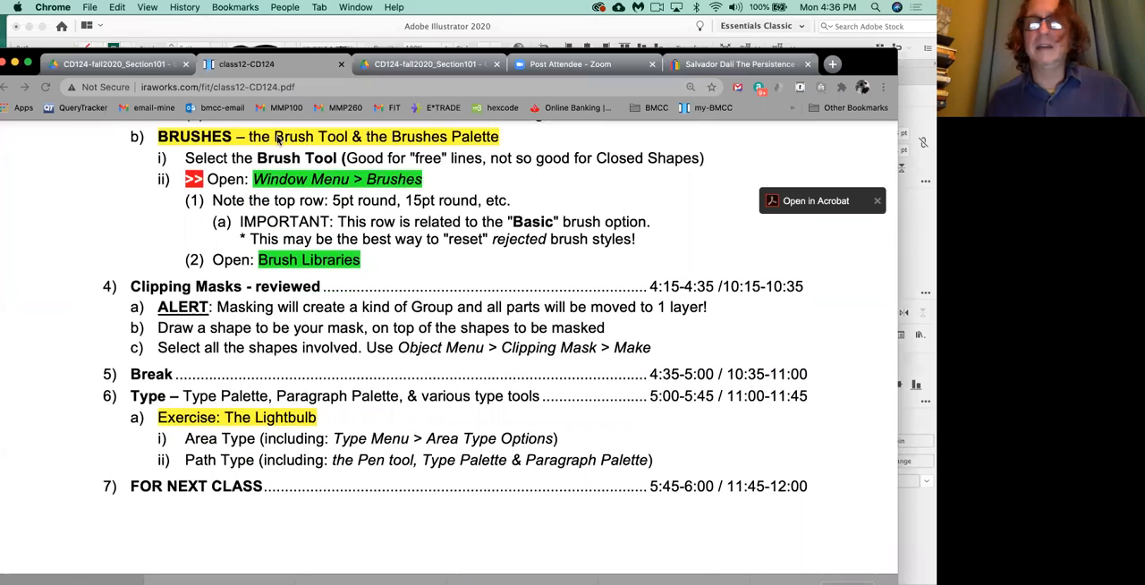
pyautogui.press('super+Tab')
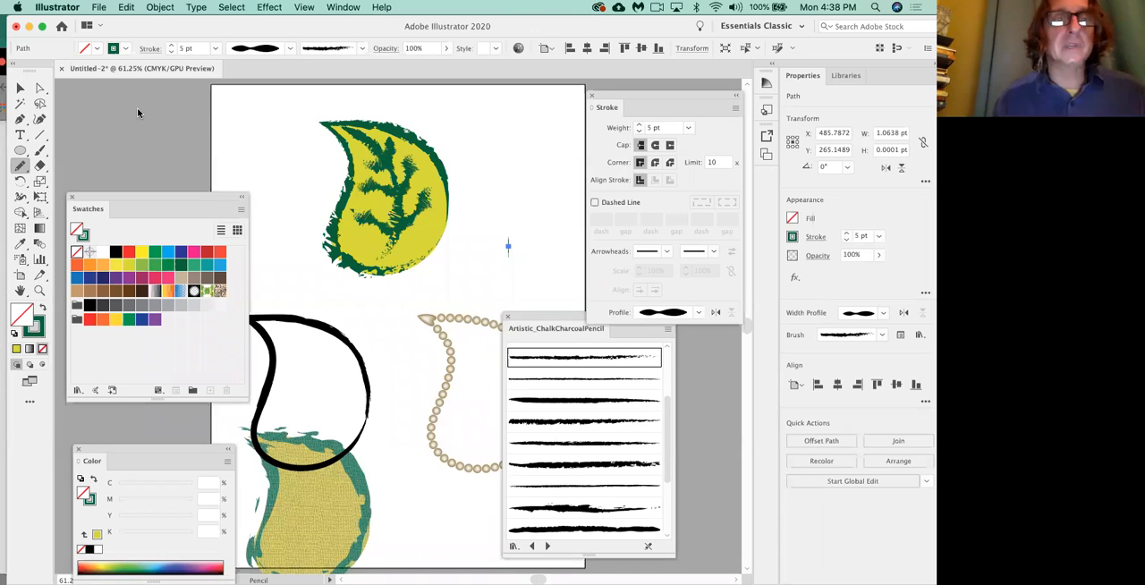
# Delete the black-outlined, textured and beaded leaf copies, keeping the veined leaf, and move the chalk brush library clear of the artboard.
pyautogui.moveTo(203, 194); pyautogui.dragTo(165, 168)
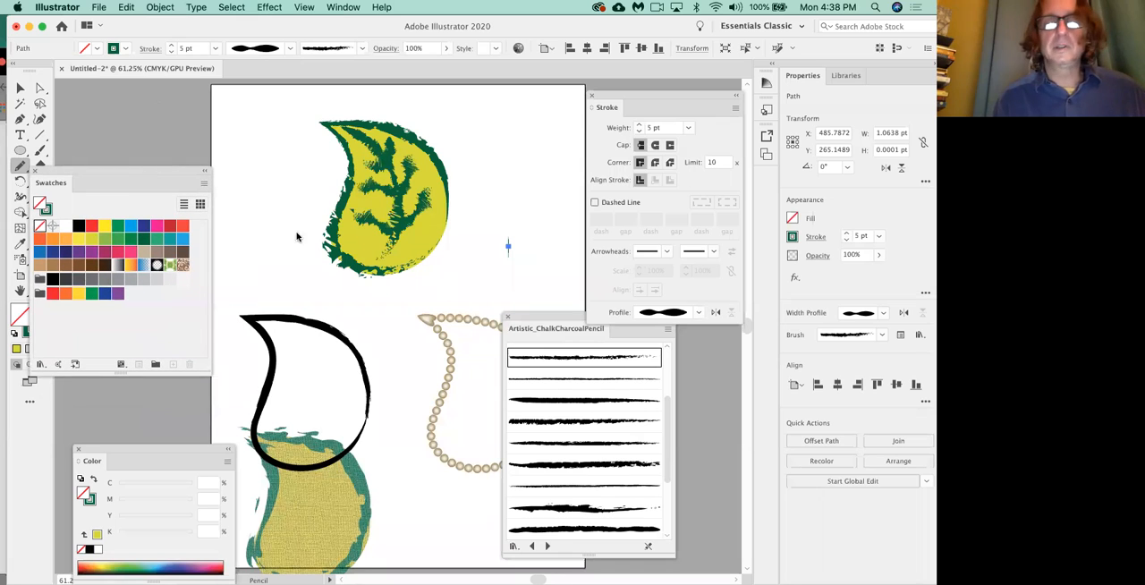
pyautogui.click(20, 88)
pyautogui.click(298, 324)
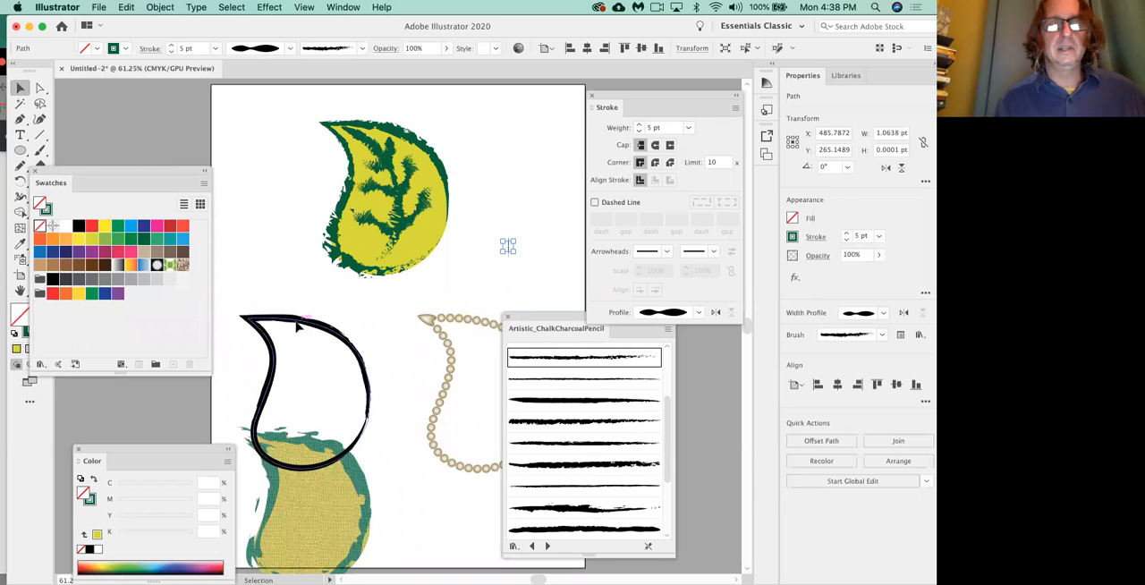
pyautogui.press('Delete')
pyautogui.click(319, 468)
pyautogui.press('Delete')
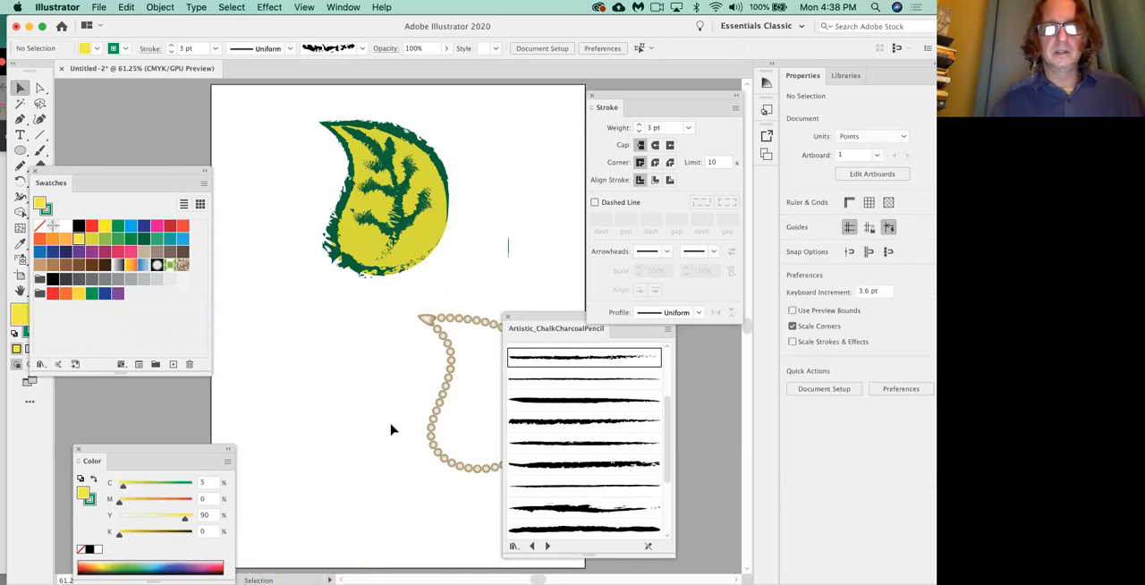
pyautogui.click(436, 417)
pyautogui.press('Delete')
pyautogui.press('\\')
pyautogui.moveTo(509, 240); pyautogui.dragTo(508, 362)
pyautogui.moveTo(544, 318)
pyautogui.mouseDown()
pyautogui.moveTo(578, 362)
pyautogui.moveTo(652, 376)
pyautogui.mouseUp()
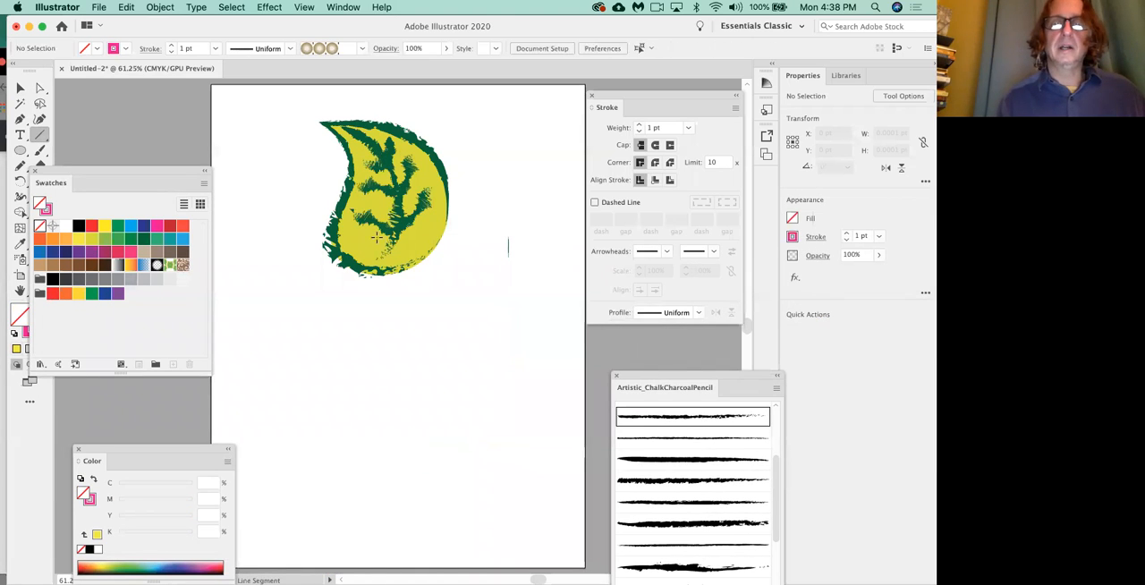
pyautogui.click(20, 88)
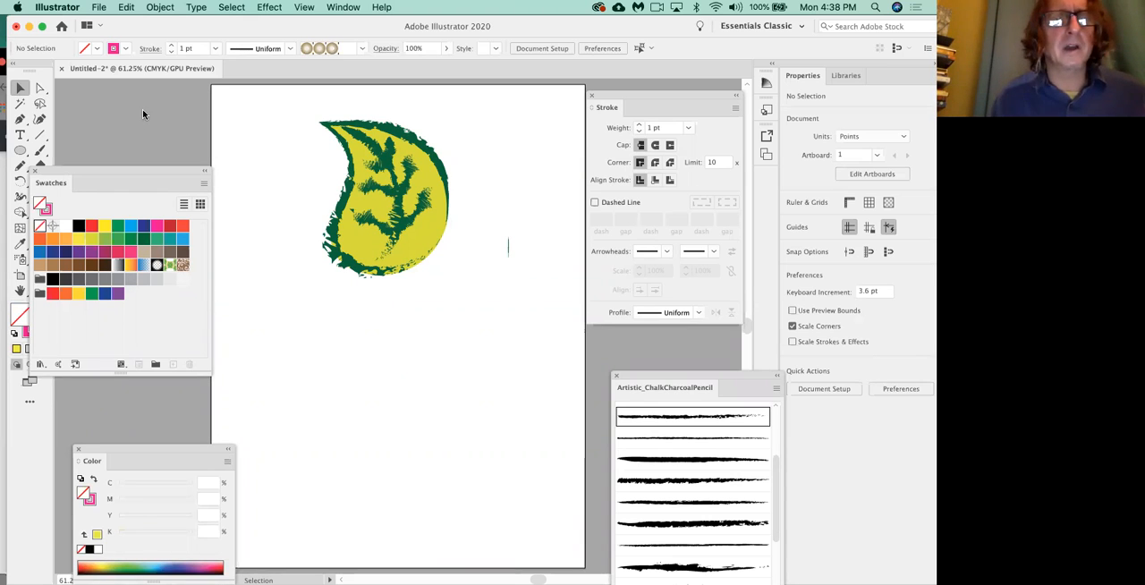
# Move the leaf body away from its veins and undo the move.
pyautogui.click(412, 253)
pyautogui.moveTo(412, 255); pyautogui.dragTo(363, 394)
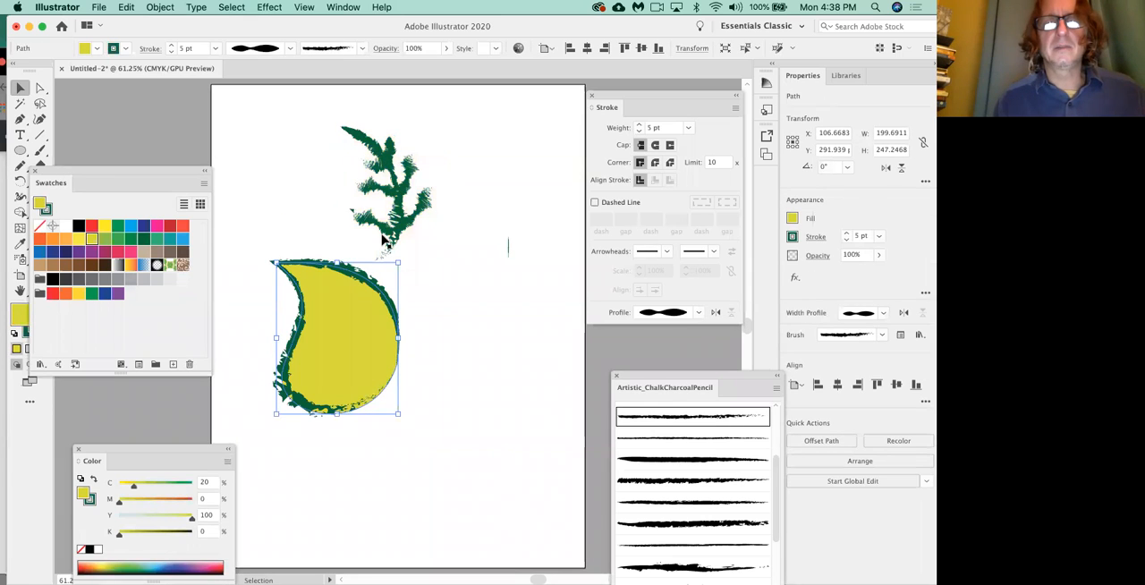
pyautogui.press('super+z')
# Select the leaf body together with all its veins and group them.
pyautogui.click(481, 257)
pyautogui.moveTo(298, 94); pyautogui.dragTo(490, 323)
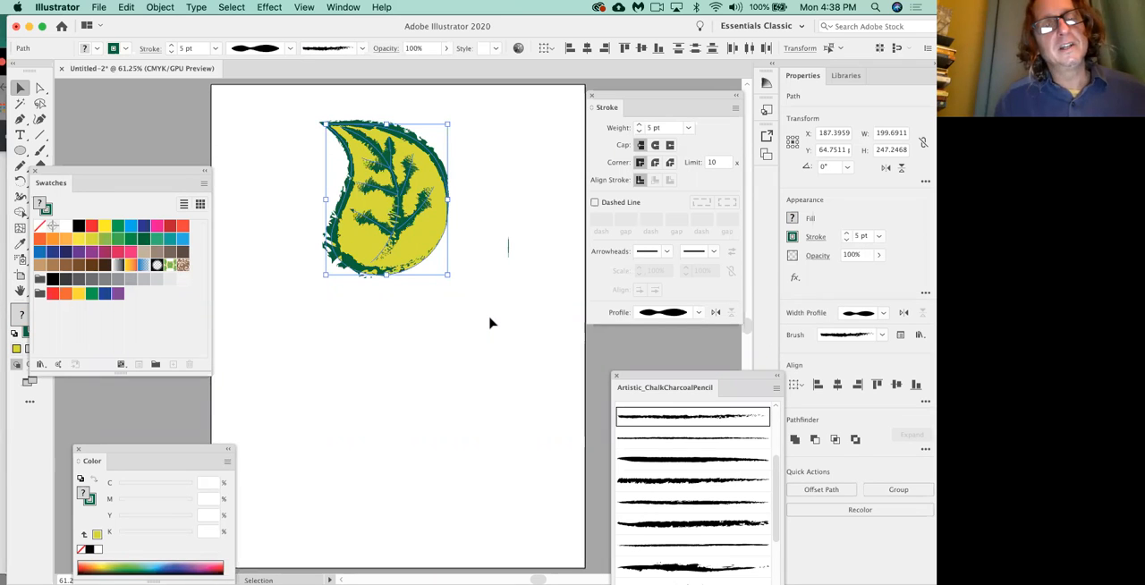
pyautogui.click(161, 8)
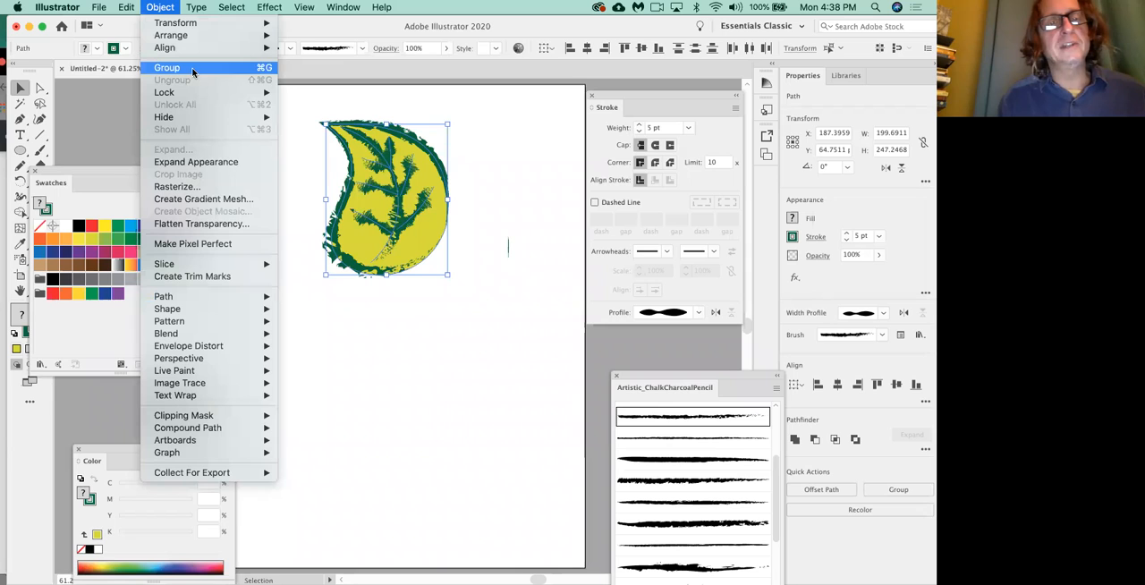
pyautogui.click(266, 68)
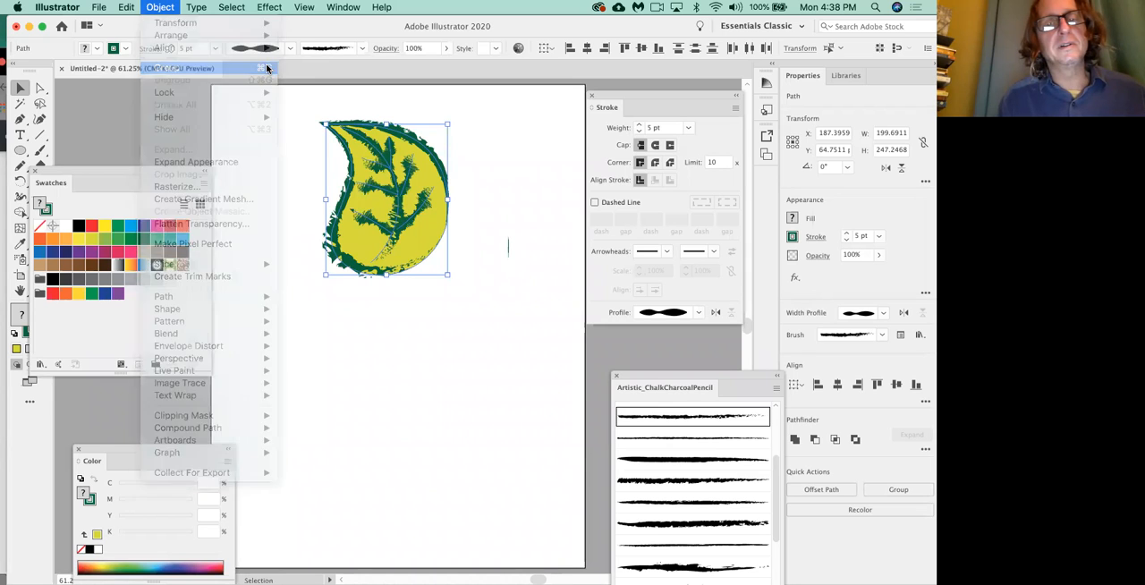
# Duplicate the grouped leaf to the right of the original and rotate the copy to about 344°.
pyautogui.click(500, 230)
pyautogui.moveTo(372, 249); pyautogui.dragTo(497, 236)
pyautogui.moveTo(498, 234); pyautogui.dragTo(530, 325)
# Duplicate the tilted leaf to the lower left, rotate the copy to about 231°, and position it beside the original leaf.
pyautogui.moveTo(439, 367); pyautogui.dragTo(320, 412)
pyautogui.click(453, 379)
pyautogui.click(489, 309)
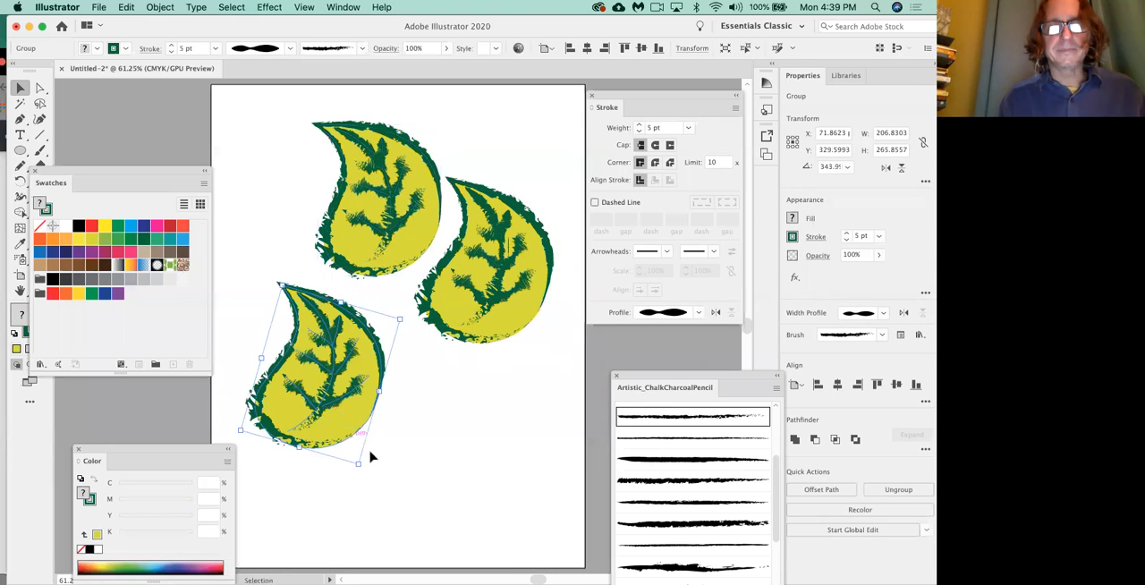
pyautogui.moveTo(361, 466); pyautogui.dragTo(233, 383)
pyautogui.moveTo(299, 370); pyautogui.dragTo(269, 299)
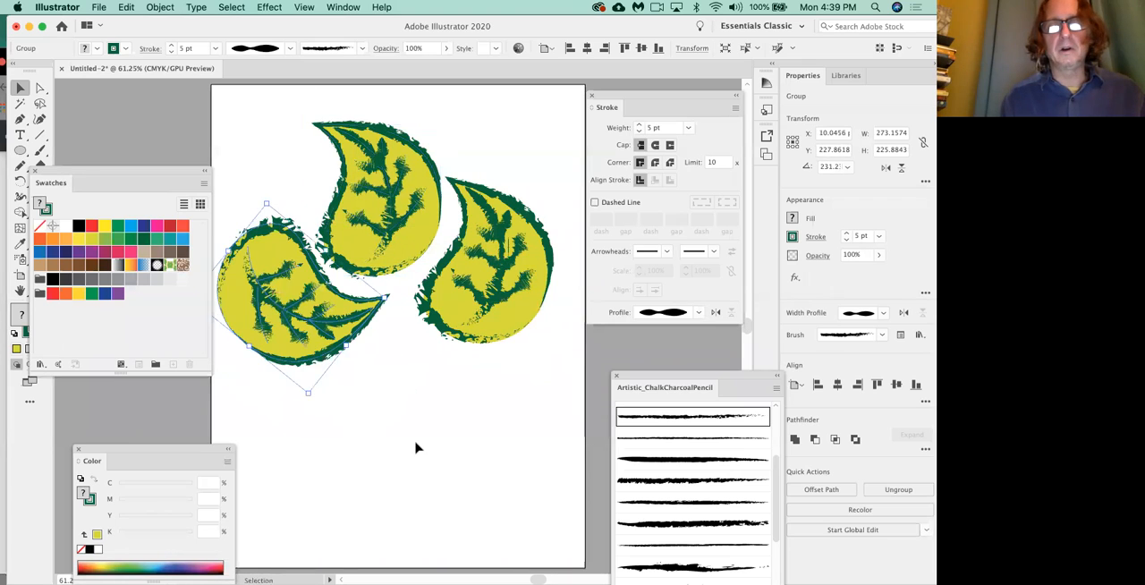
pyautogui.click(415, 448)
# Place a fourth leaf copy below the others, rotated to about 30°, and shift the left leaf slightly outward.
pyautogui.scroll(1, 415, 448)
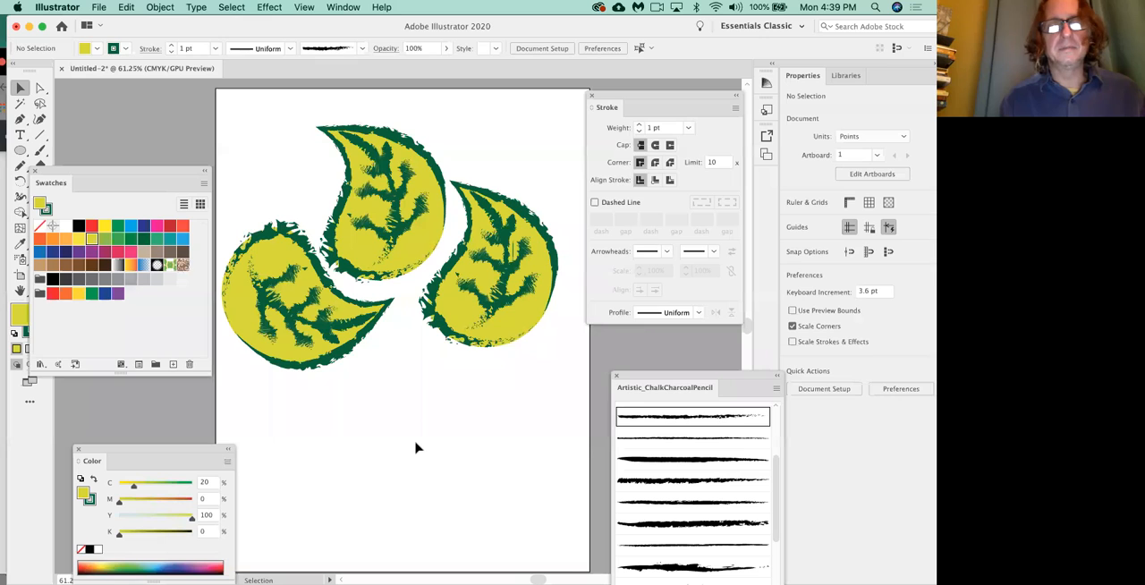
pyautogui.click(504, 310)
pyautogui.moveTo(504, 309); pyautogui.dragTo(268, 362)
pyautogui.moveTo(363, 471); pyautogui.dragTo(403, 438)
pyautogui.press('Right')
pyautogui.press('Right')
pyautogui.press('Right')
pyautogui.press('Right')
pyautogui.press('Right')
pyautogui.press('Right')
pyautogui.moveTo(491, 461); pyautogui.dragTo(498, 451)
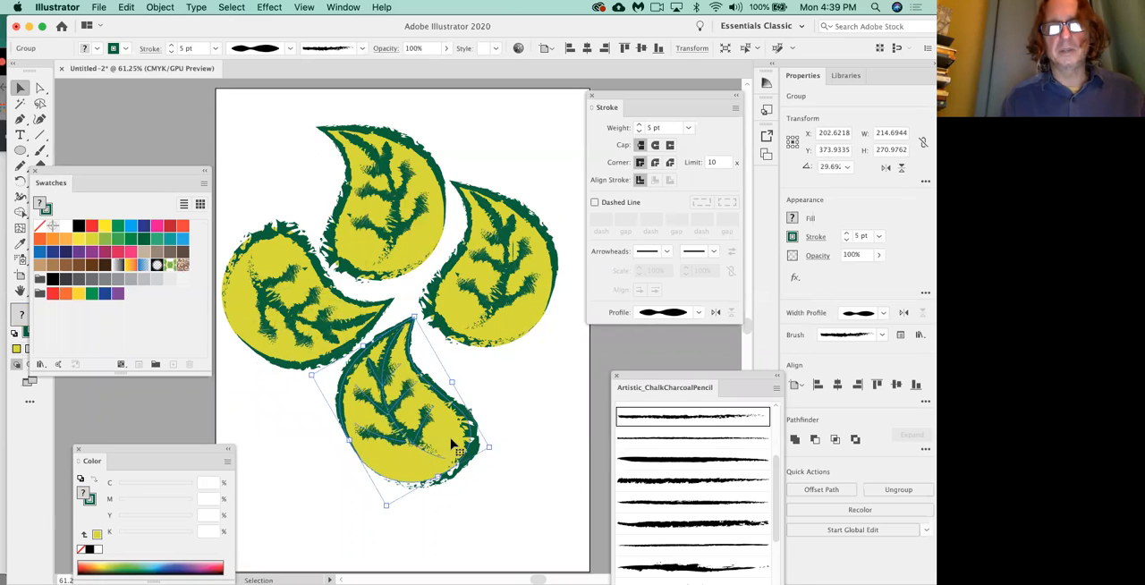
pyautogui.click(557, 422)
pyautogui.moveTo(291, 326); pyautogui.dragTo(282, 321)
pyautogui.click(551, 409)
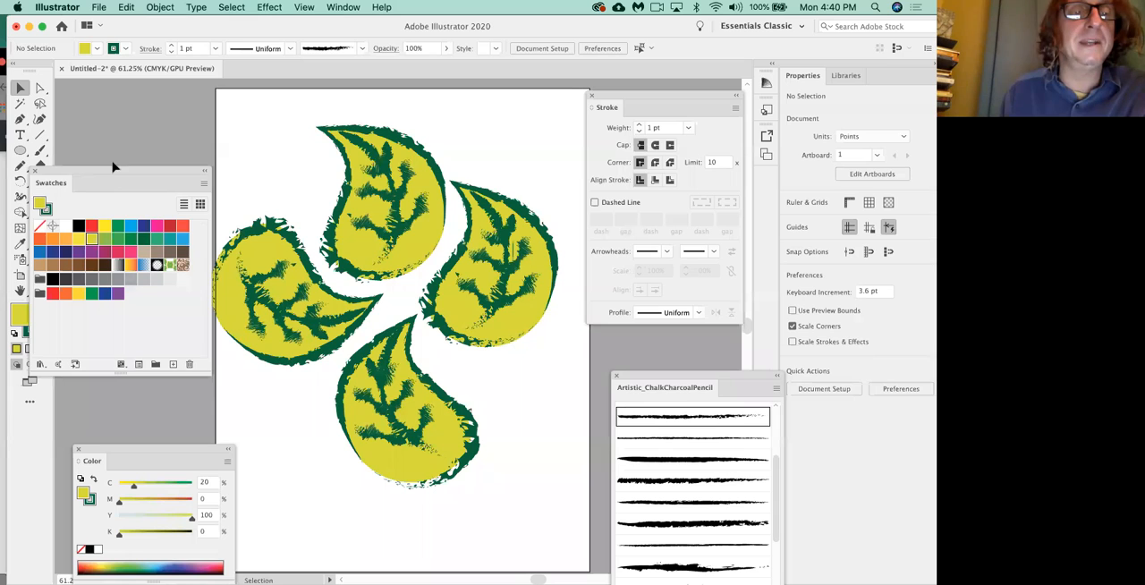
# Draw a circle about 419 pt across over the middle of the four leaves, trying a black fill before setting the fill to none.
pyautogui.moveTo(113, 191); pyautogui.dragTo(108, 228)
pyautogui.click(18, 151)
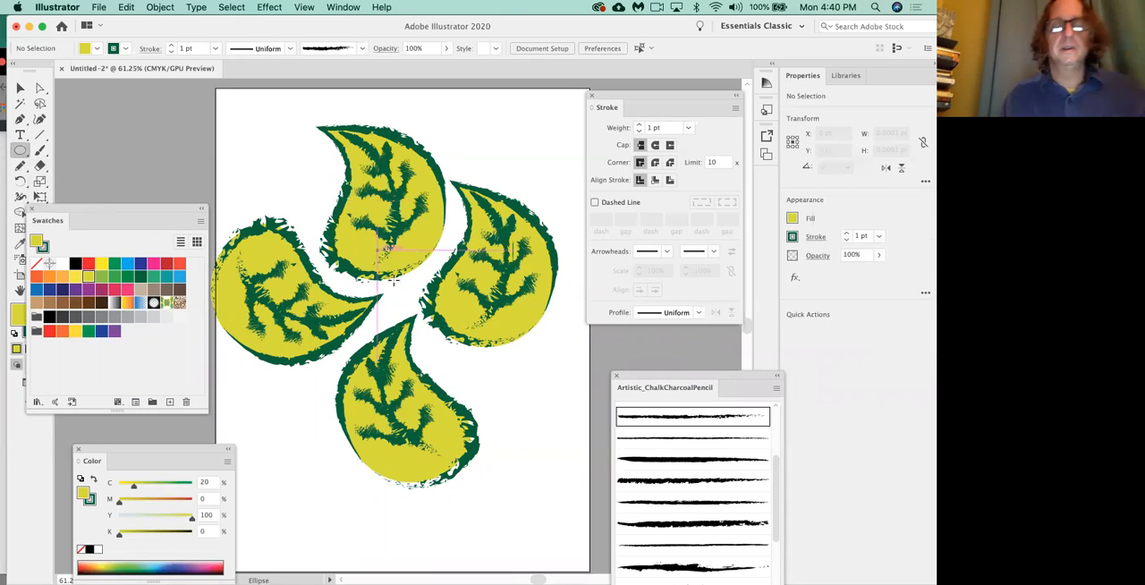
pyautogui.moveTo(391, 288); pyautogui.dragTo(517, 184)
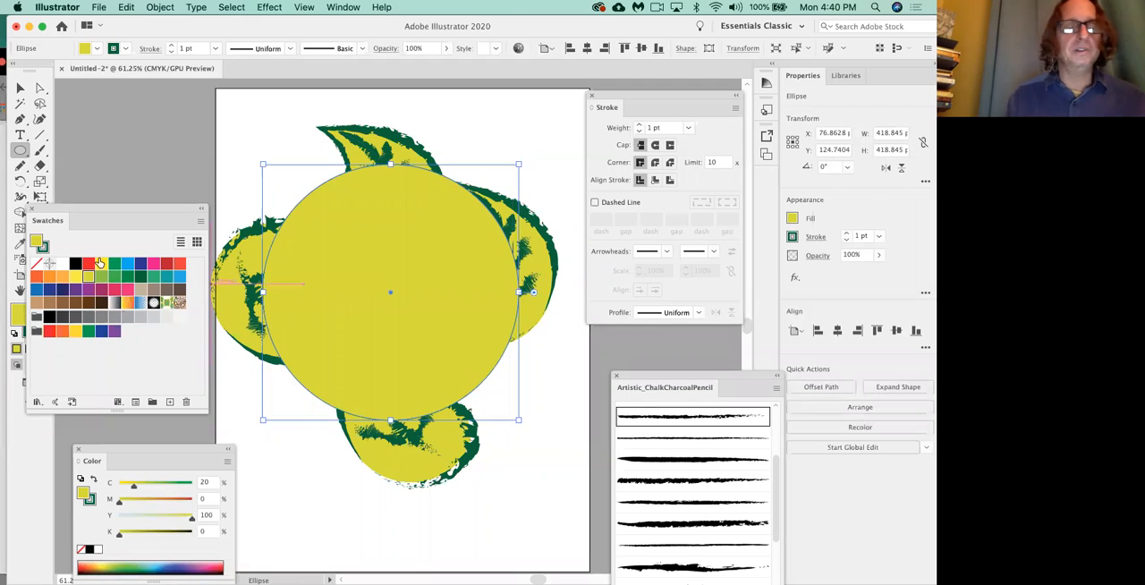
pyautogui.click(76, 264)
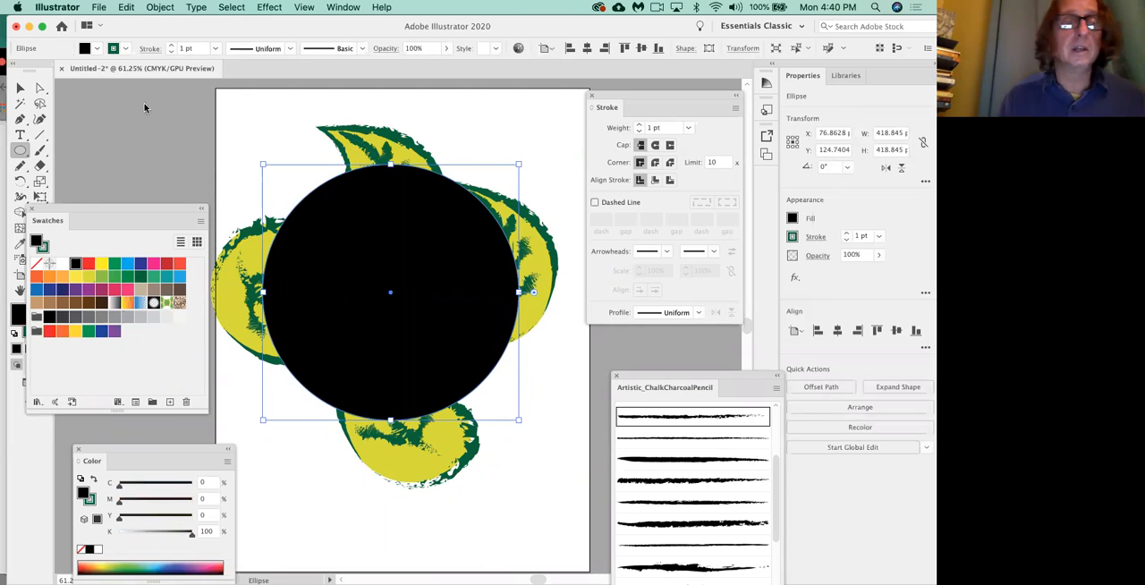
pyautogui.click(37, 266)
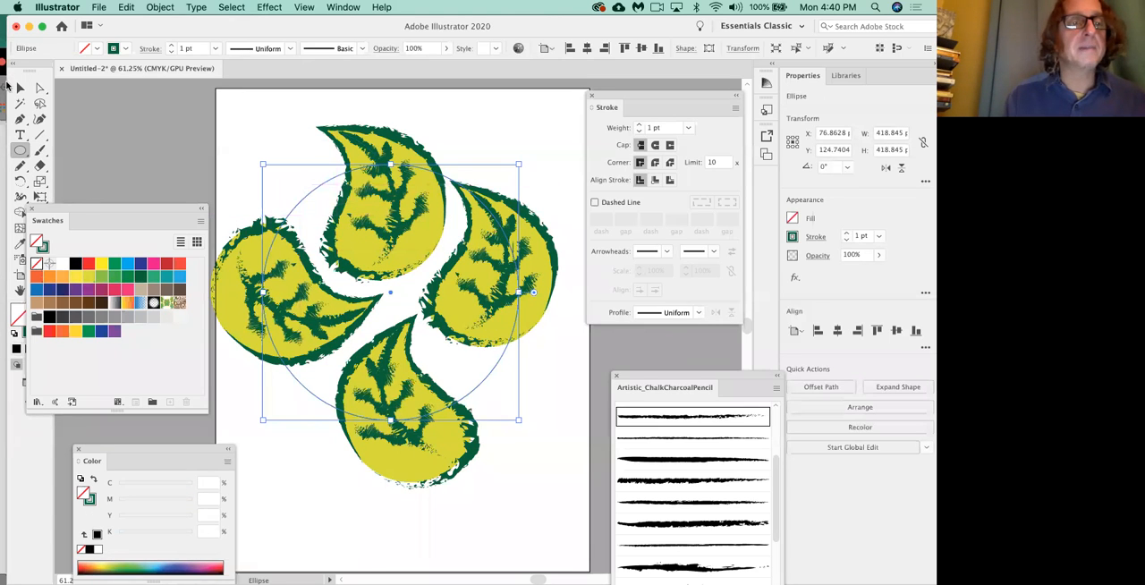
# Move the circle up slightly over the leaves and fill it with black.
pyautogui.click(20, 87)
pyautogui.moveTo(304, 204); pyautogui.dragTo(305, 198)
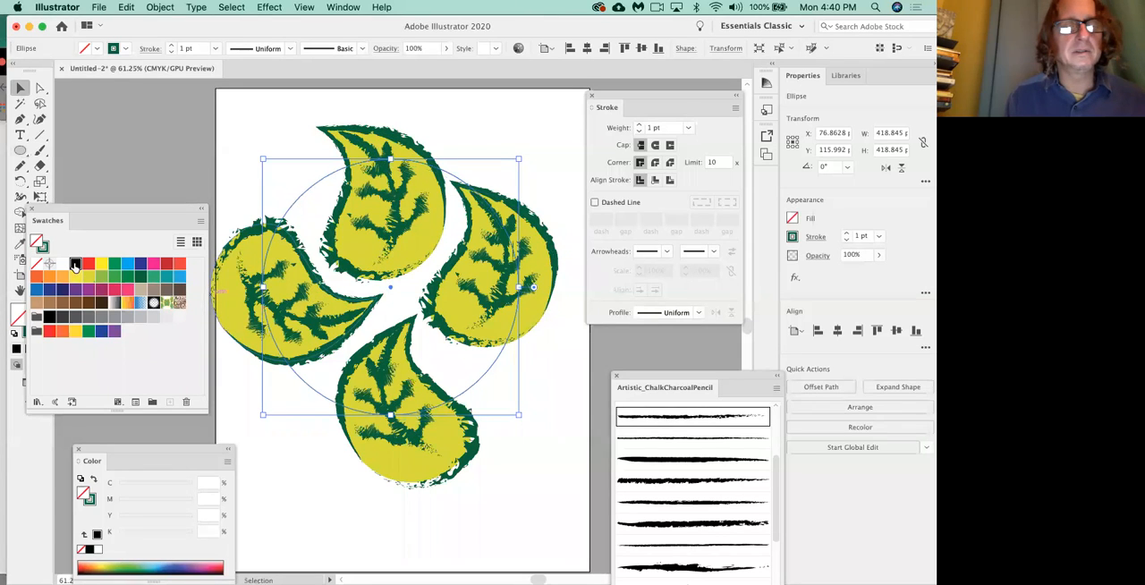
pyautogui.click(76, 264)
pyautogui.click(227, 173)
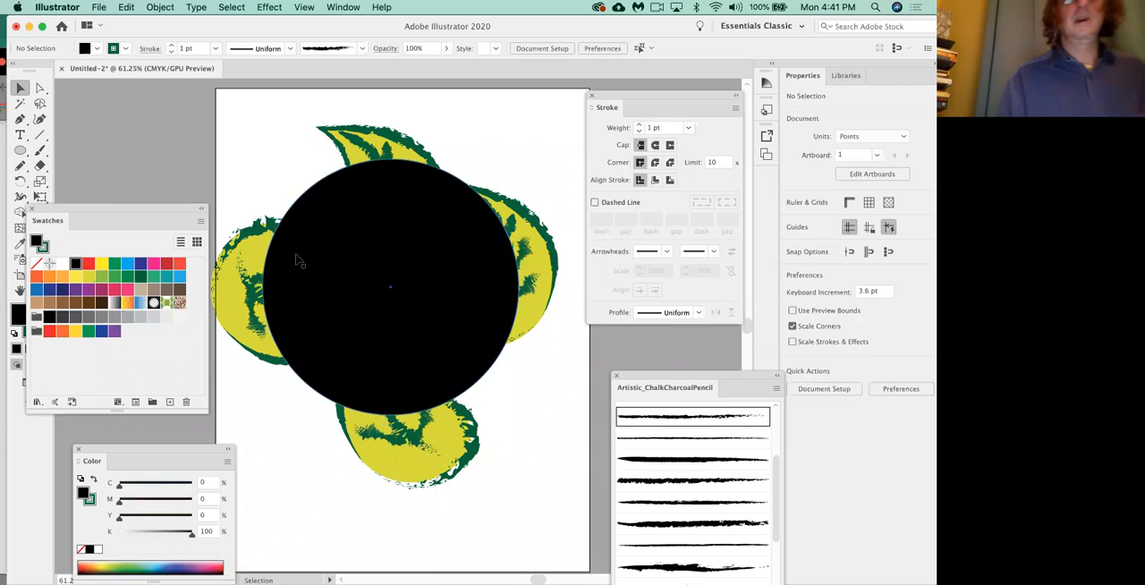
# Select the black circle with all four leaf groups and make a clipping mask from them.
pyautogui.click(242, 255)
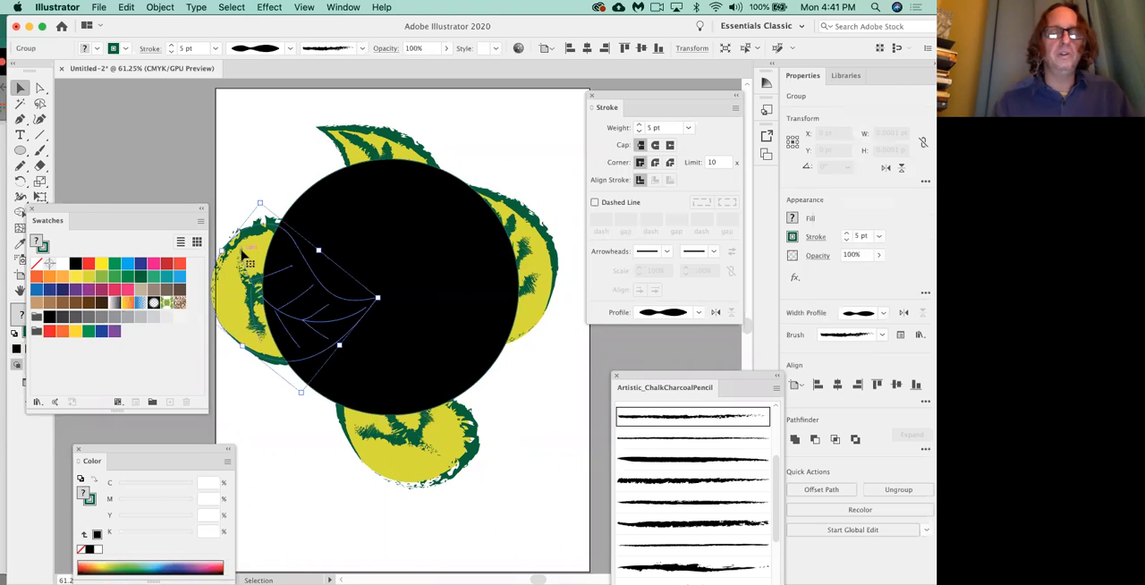
pyautogui.keyDown('shift'); pyautogui.click(364, 136); pyautogui.keyUp('shift')
pyautogui.keyDown('shift'); pyautogui.click(544, 261); pyautogui.keyUp('shift')
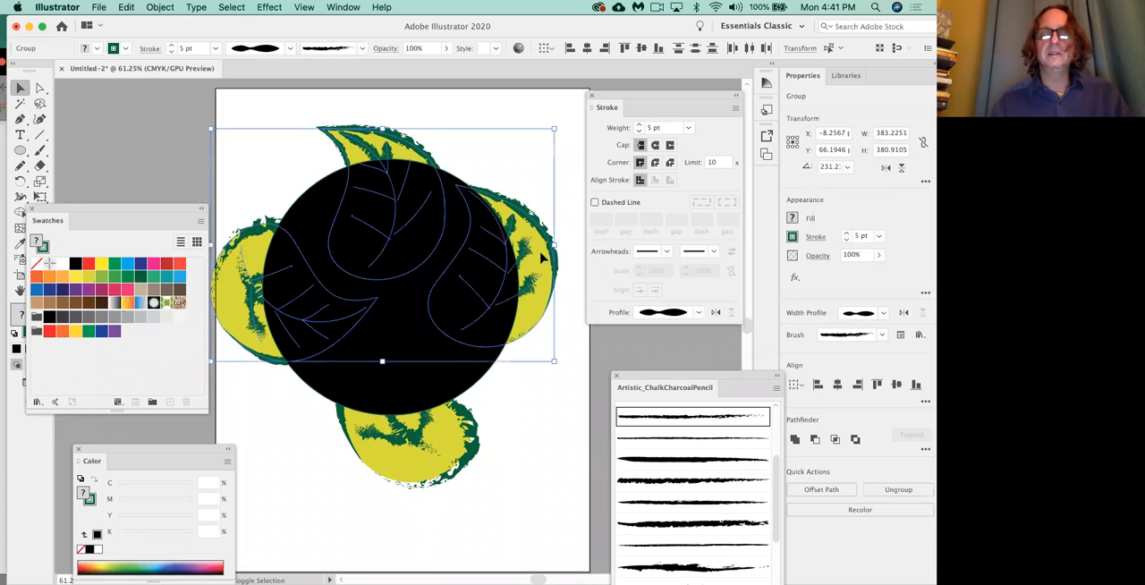
pyautogui.keyDown('shift'); pyautogui.click(452, 459); pyautogui.keyUp('shift')
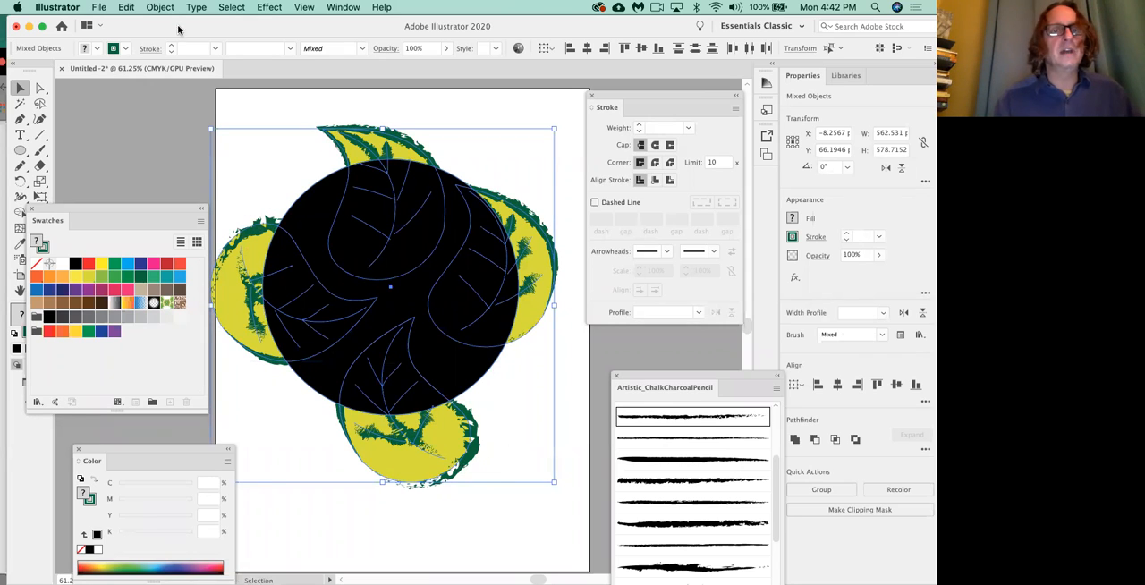
pyautogui.click(159, 7)
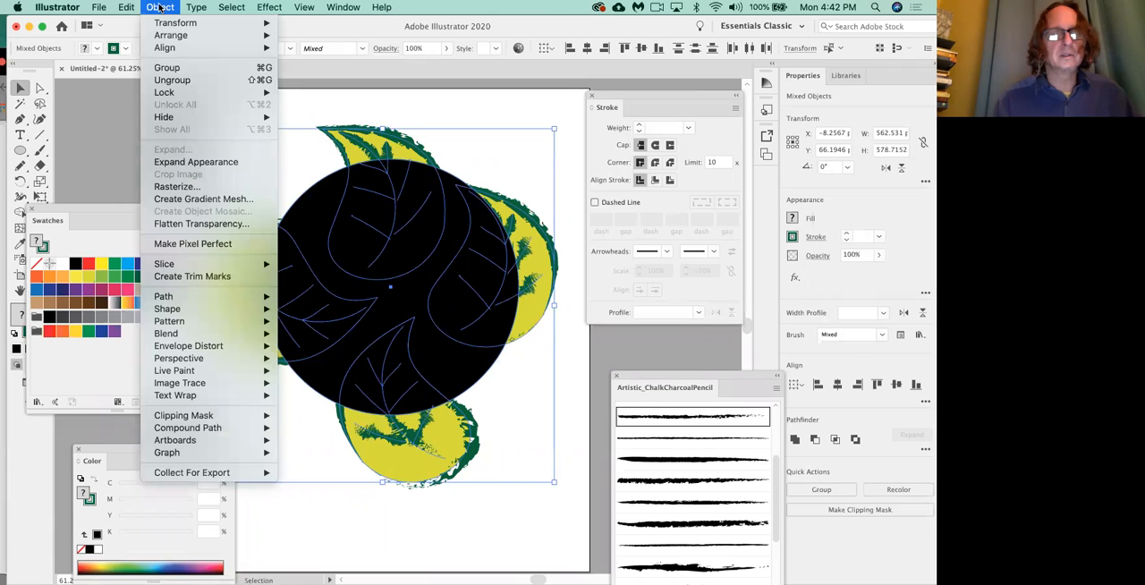
pyautogui.moveTo(247, 417)
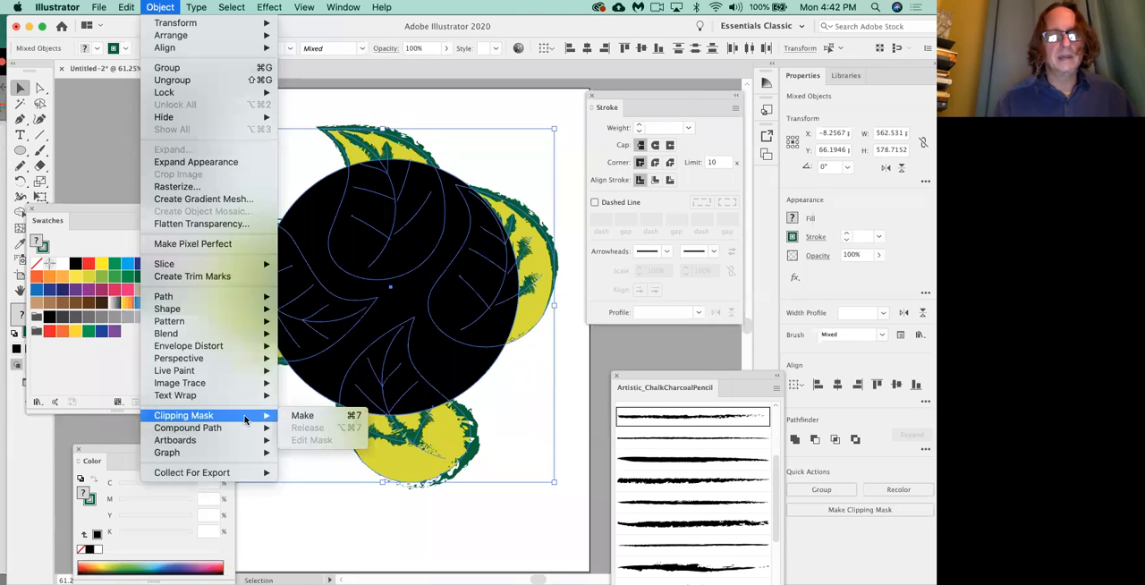
pyautogui.click(304, 417)
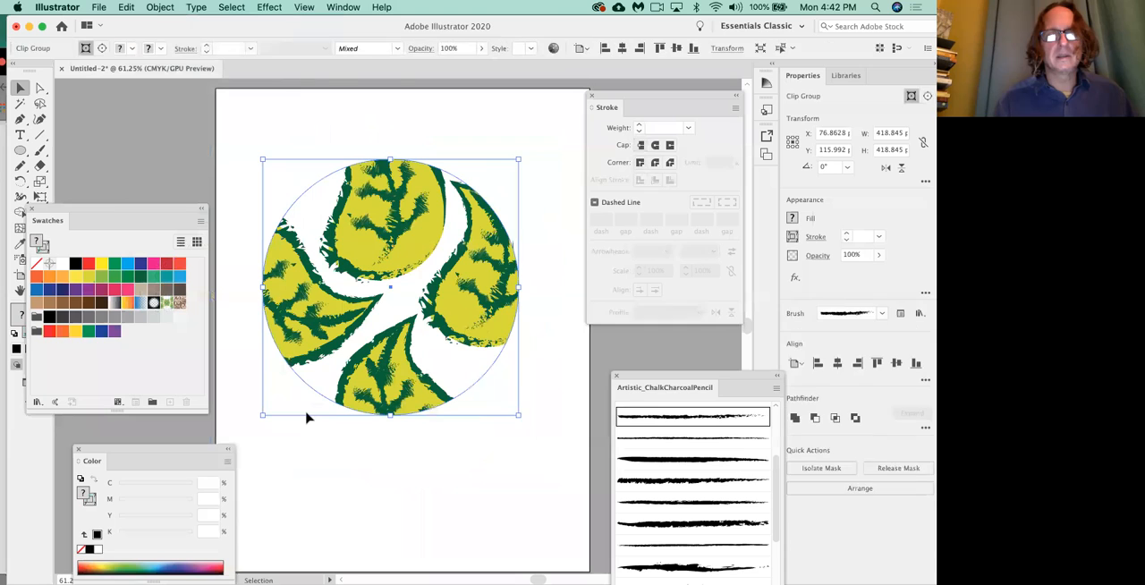
pyautogui.click(368, 491)
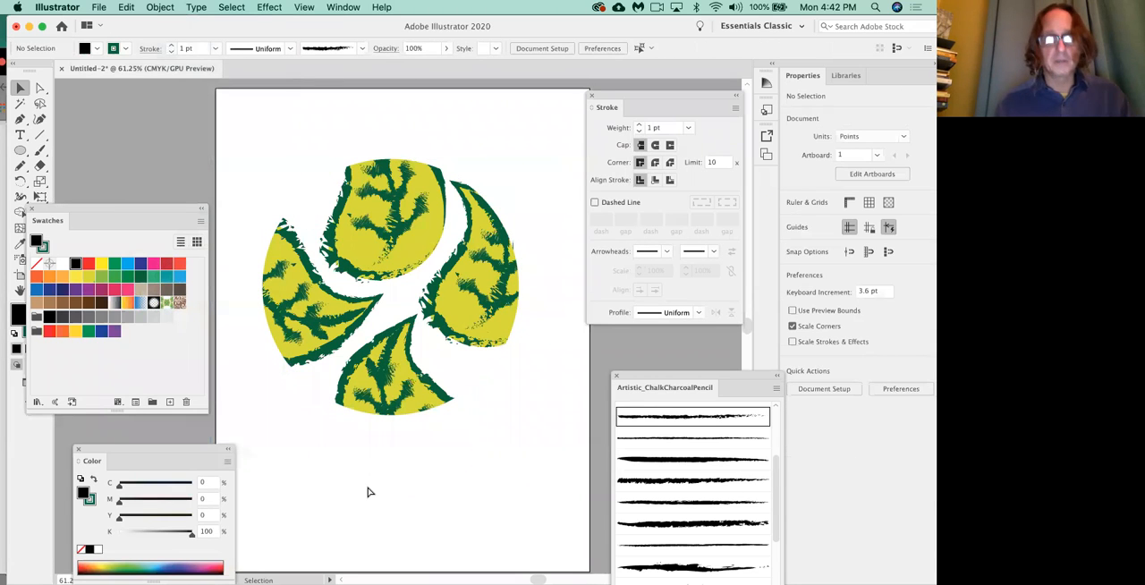
# Undo the clipping mask and clear the selection of the circle and leaves.
pyautogui.press('super+z')
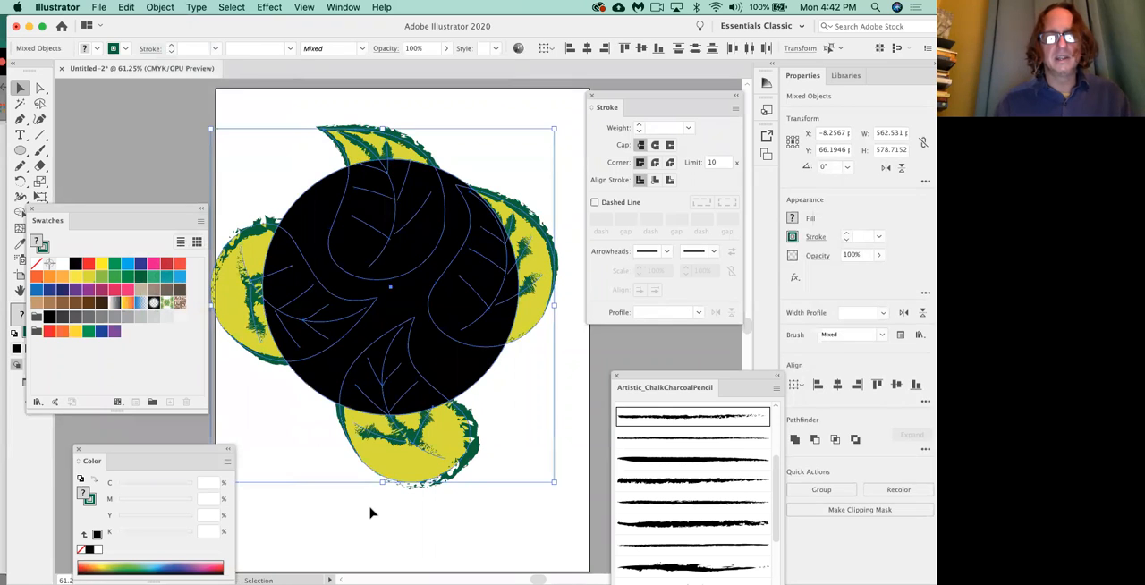
pyautogui.click(371, 511)
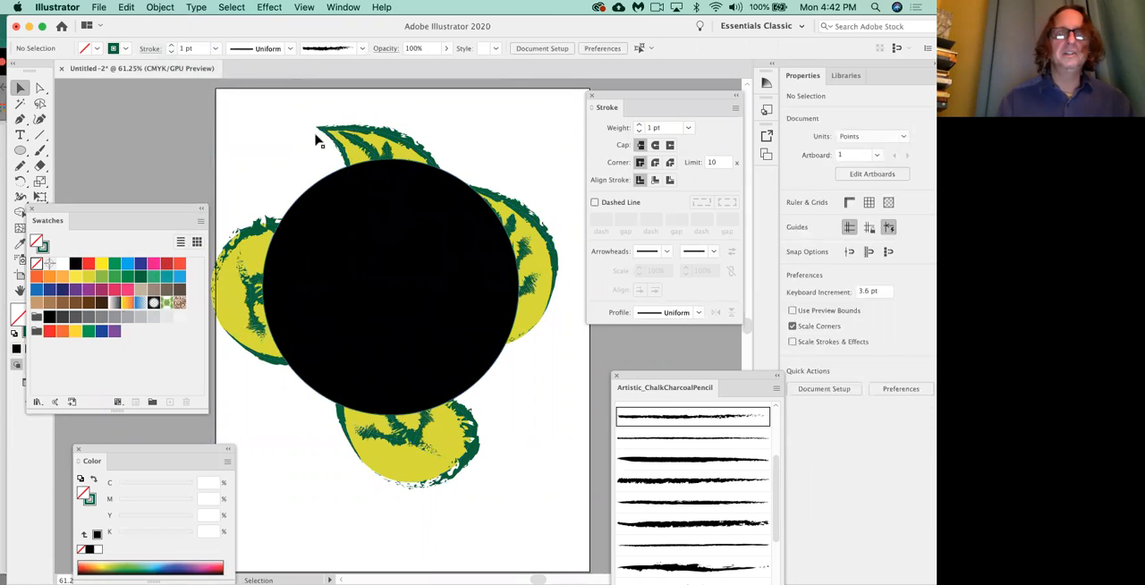
pyautogui.click(357, 142)
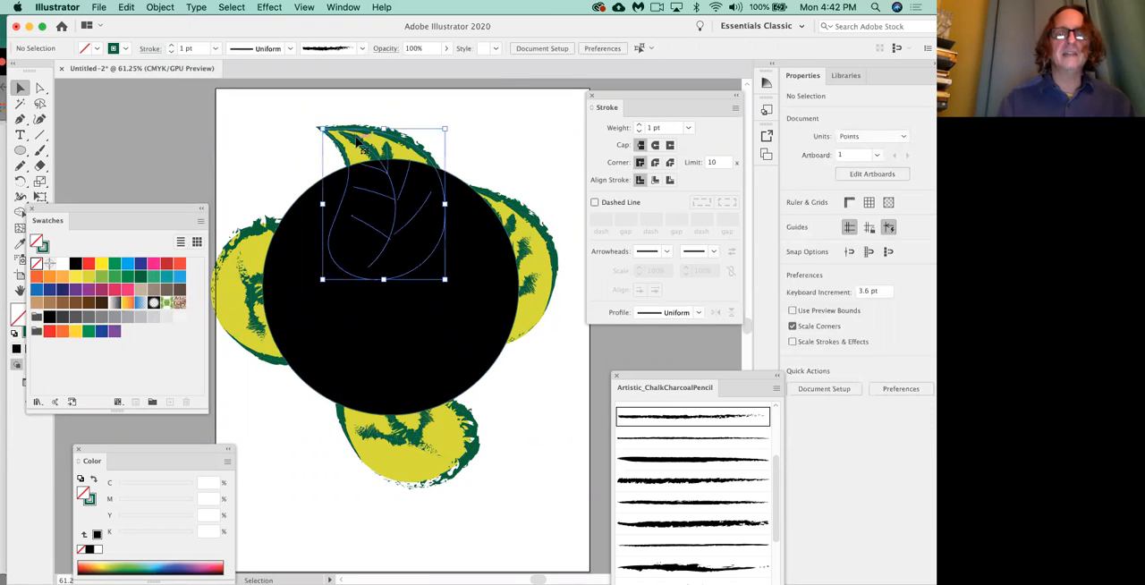
pyautogui.keyDown('shift'); pyautogui.click(503, 213); pyautogui.keyUp('shift')
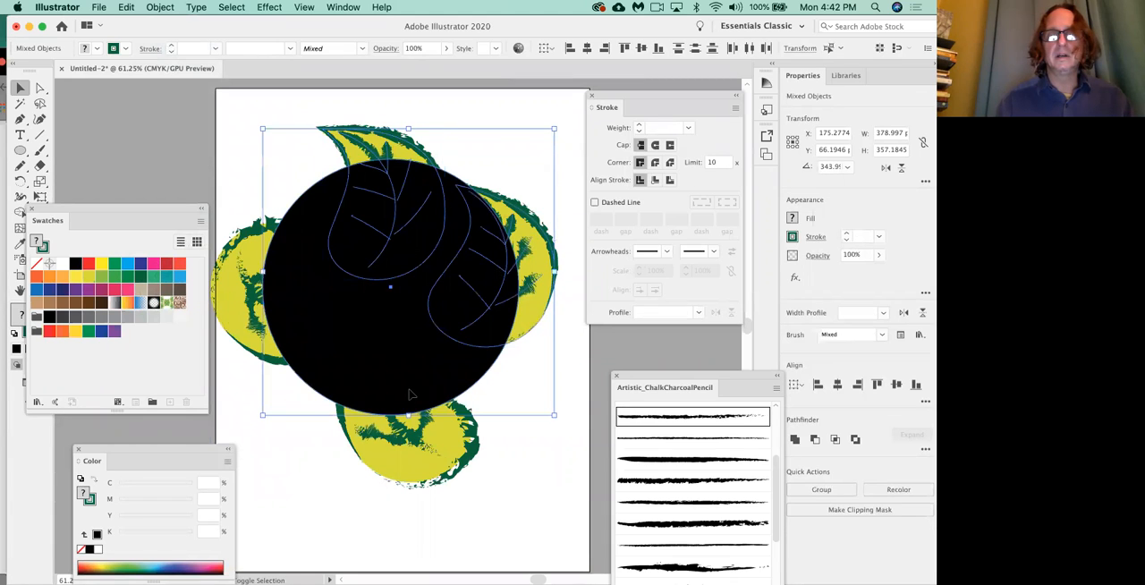
pyautogui.click(332, 507)
# Draw a rectangle about 463 by 571 pt over the circle and leaves and fill it with CMYK Red.
pyautogui.moveTo(19, 152); pyautogui.dragTo(71, 150)
pyautogui.moveTo(249, 154); pyautogui.dragTo(532, 502)
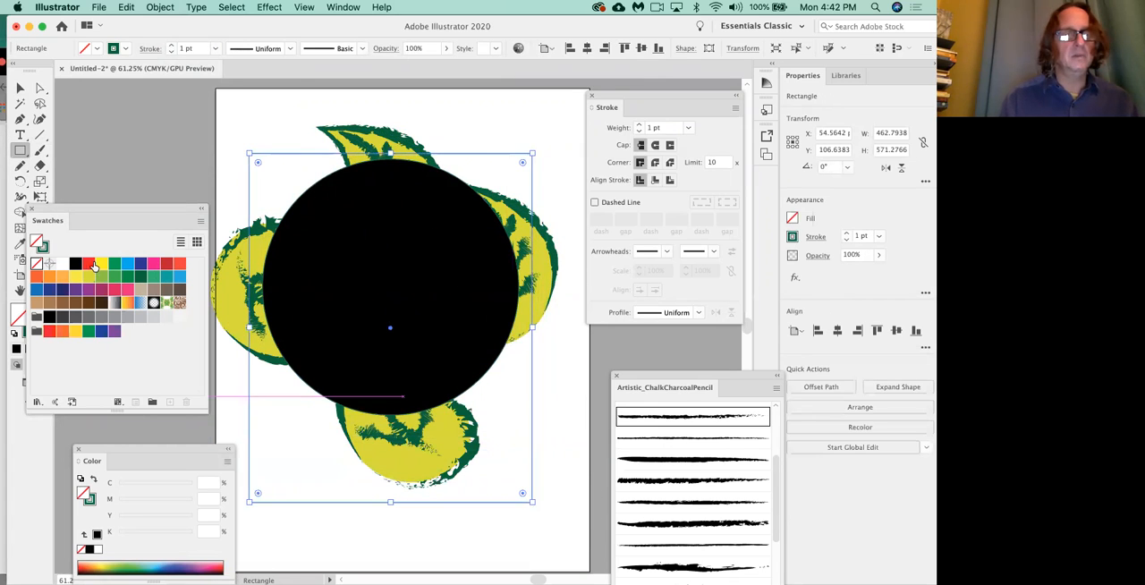
pyautogui.click(89, 265)
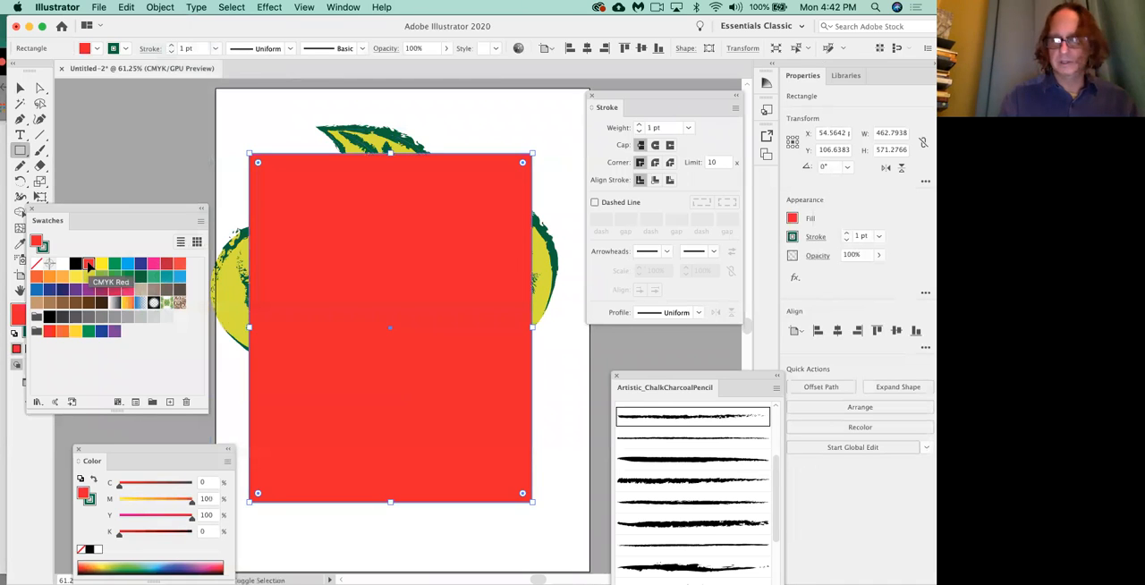
# Send the red rectangle to the back behind the circle and leaves, and clear the selection.
pyautogui.press('super+shift+bracketleft')
pyautogui.click(20, 87)
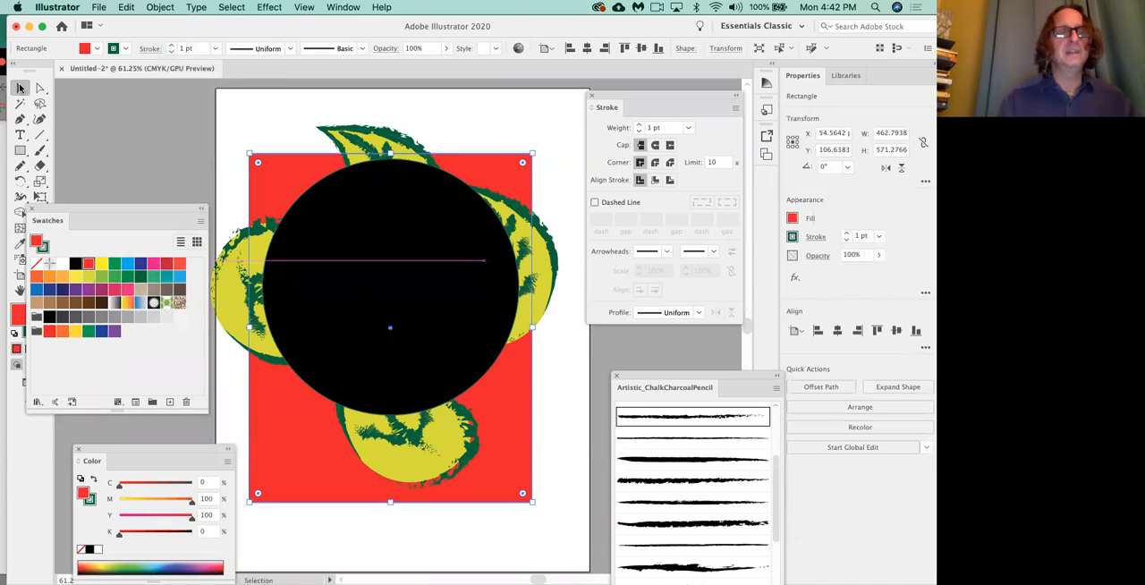
pyautogui.click(447, 117)
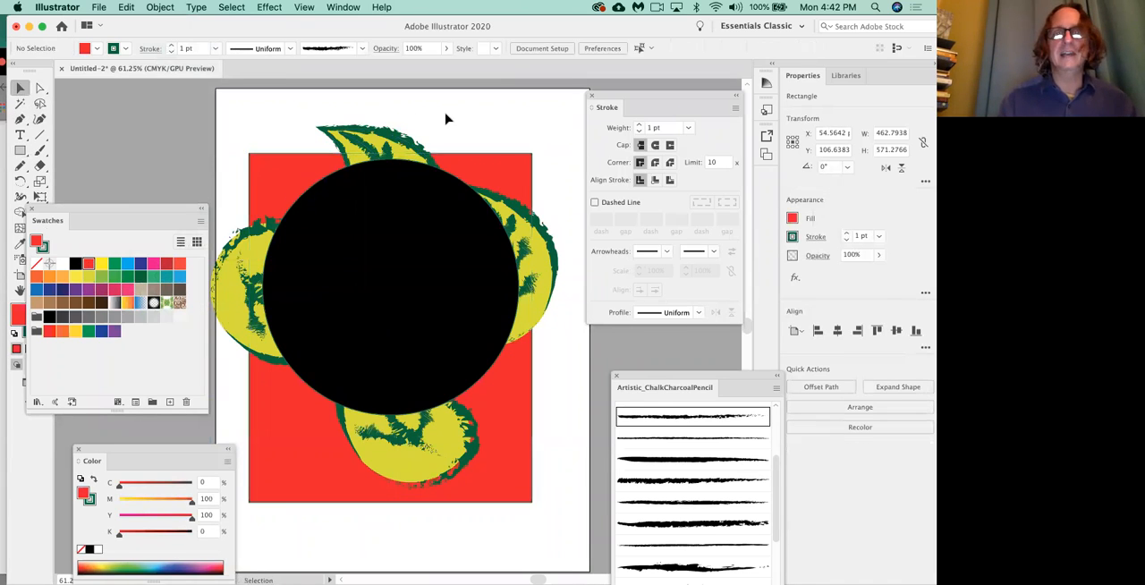
# Select the black circle with all four leaf groups, make a clipping mask from them, and deselect the result.
pyautogui.click(372, 150)
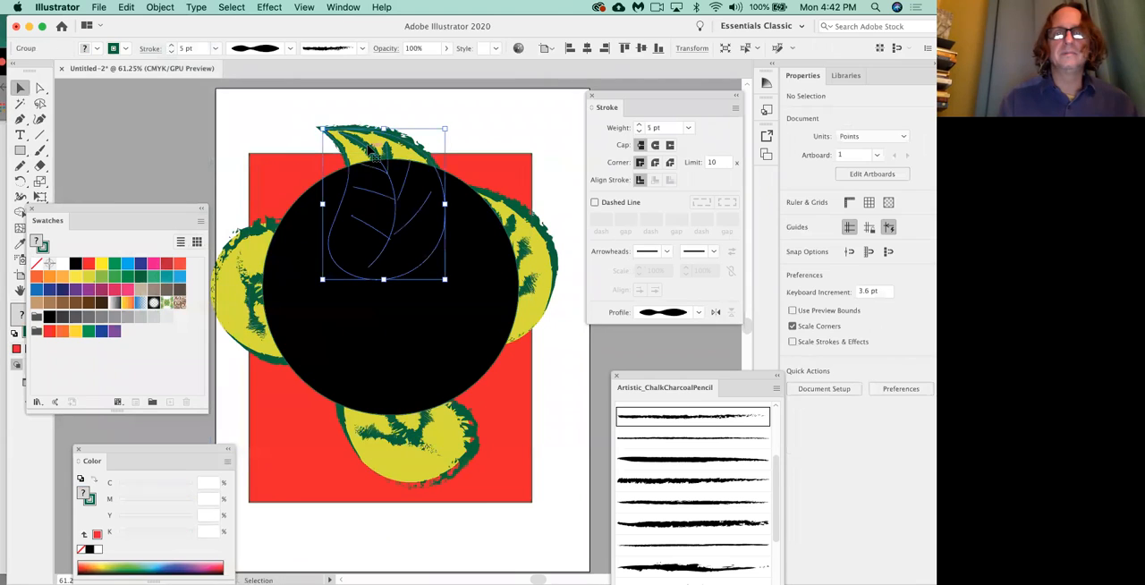
pyautogui.keyDown('shift'); pyautogui.click(522, 238); pyautogui.keyUp('shift')
pyautogui.keyDown('shift'); pyautogui.click(358, 385); pyautogui.keyUp('shift')
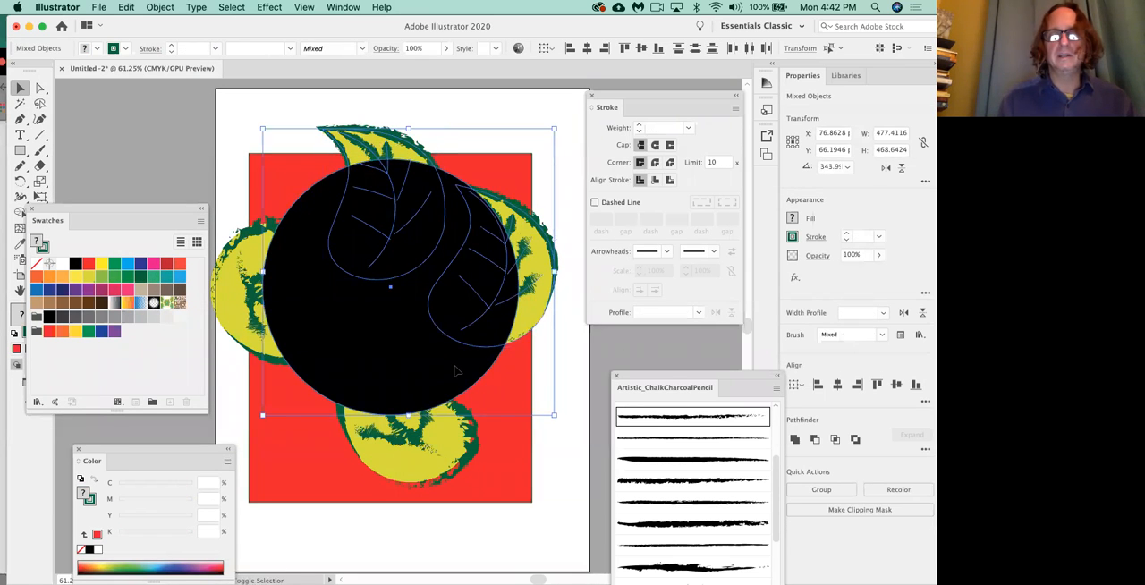
pyautogui.keyDown('shift'); pyautogui.click(440, 472); pyautogui.keyUp('shift')
pyautogui.keyDown('shift'); pyautogui.click(226, 296); pyautogui.keyUp('shift')
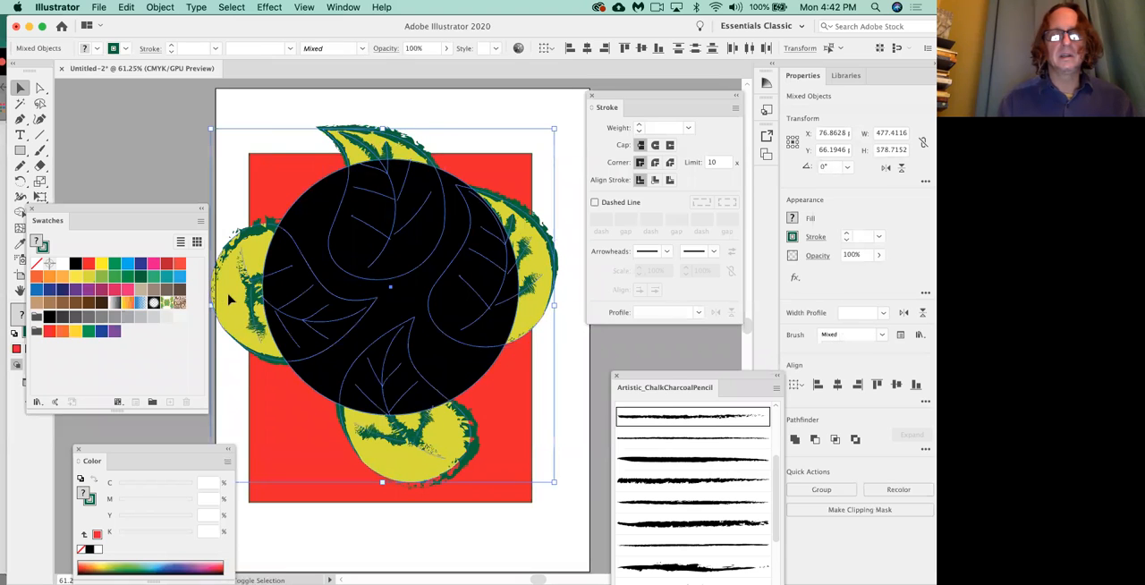
pyautogui.click(166, 7)
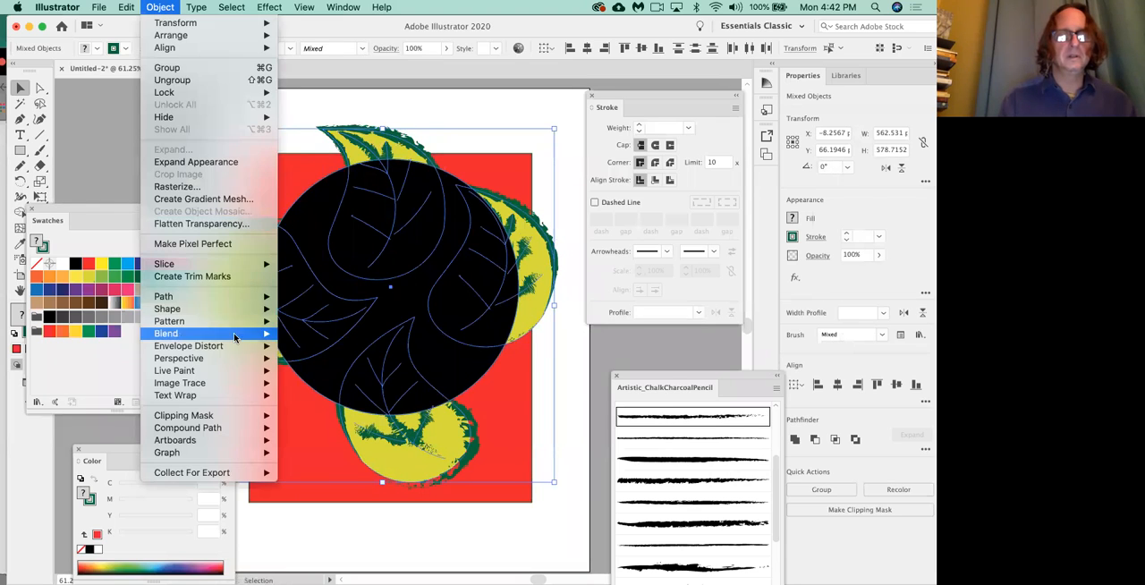
pyautogui.moveTo(257, 416)
pyautogui.click(315, 417)
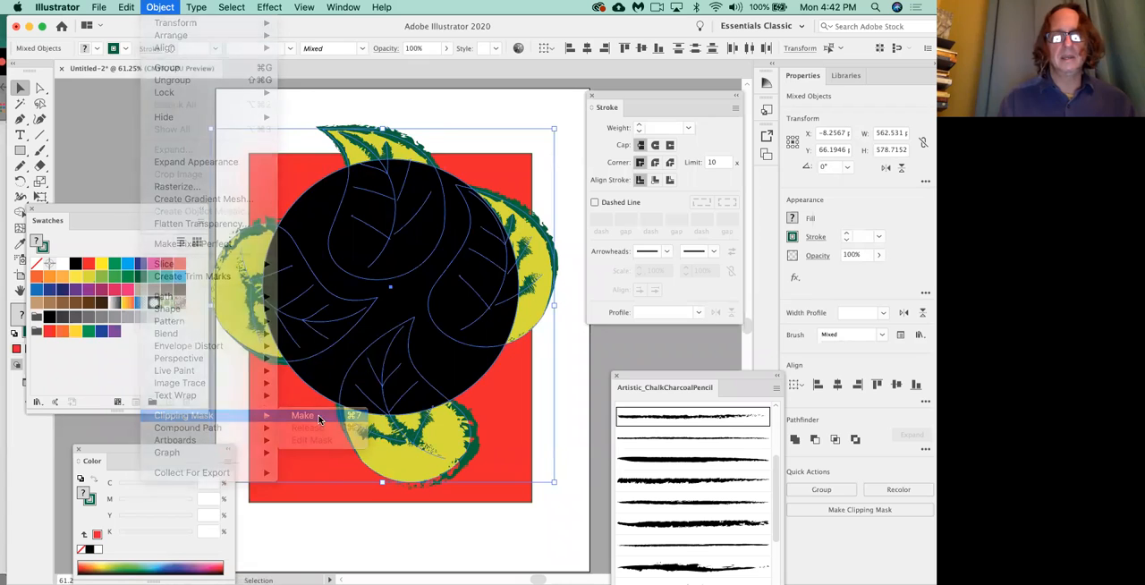
pyautogui.click(382, 525)
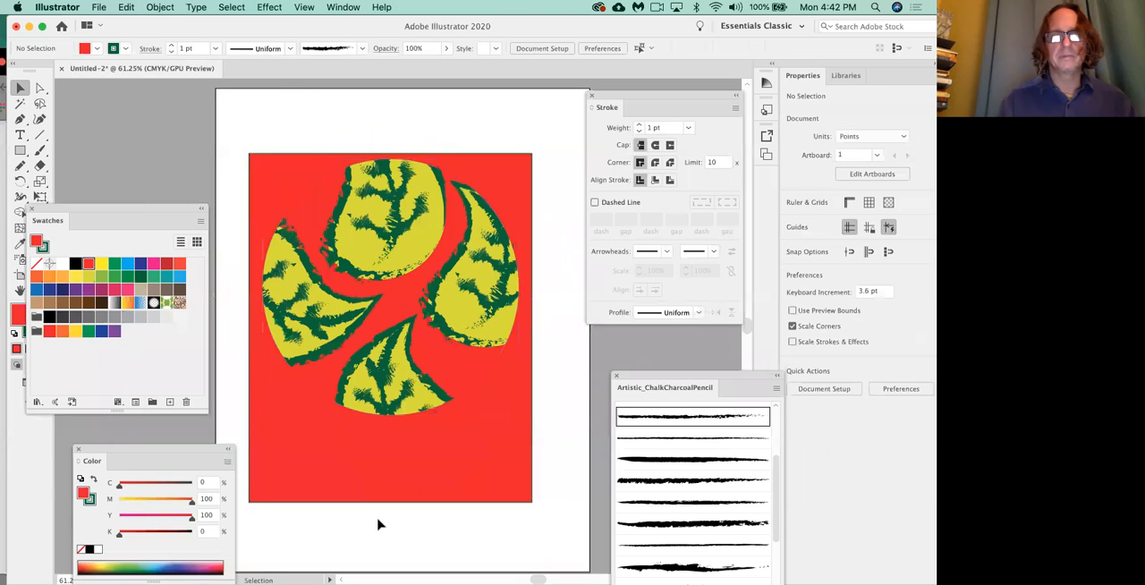
# Pull the red background rectangle away from the masked leaves and delete it.
pyautogui.click(437, 480)
pyautogui.moveTo(274, 480); pyautogui.dragTo(268, 481)
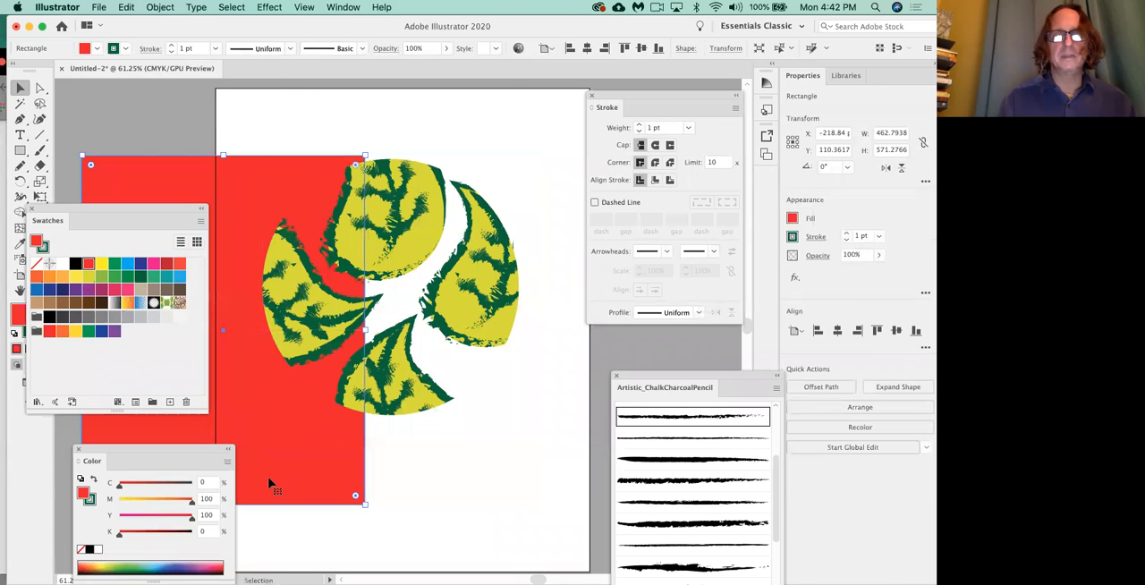
pyautogui.press('Delete')
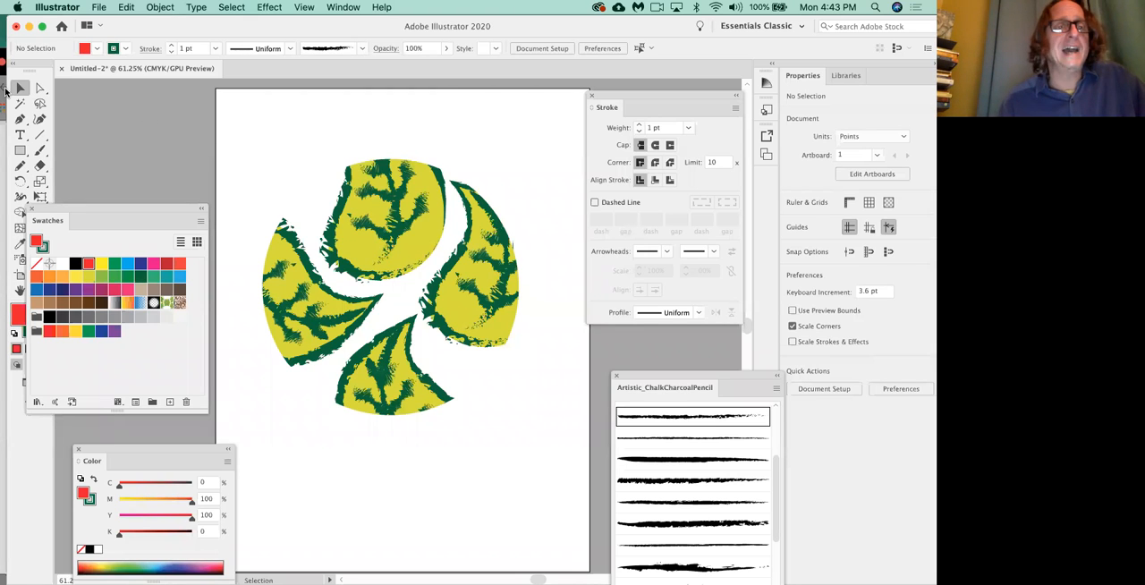
# Move the clip group to the left and scale it to about 434 by 433 pt, undoing a trial rotation.
pyautogui.moveTo(353, 220); pyautogui.dragTo(320, 220)
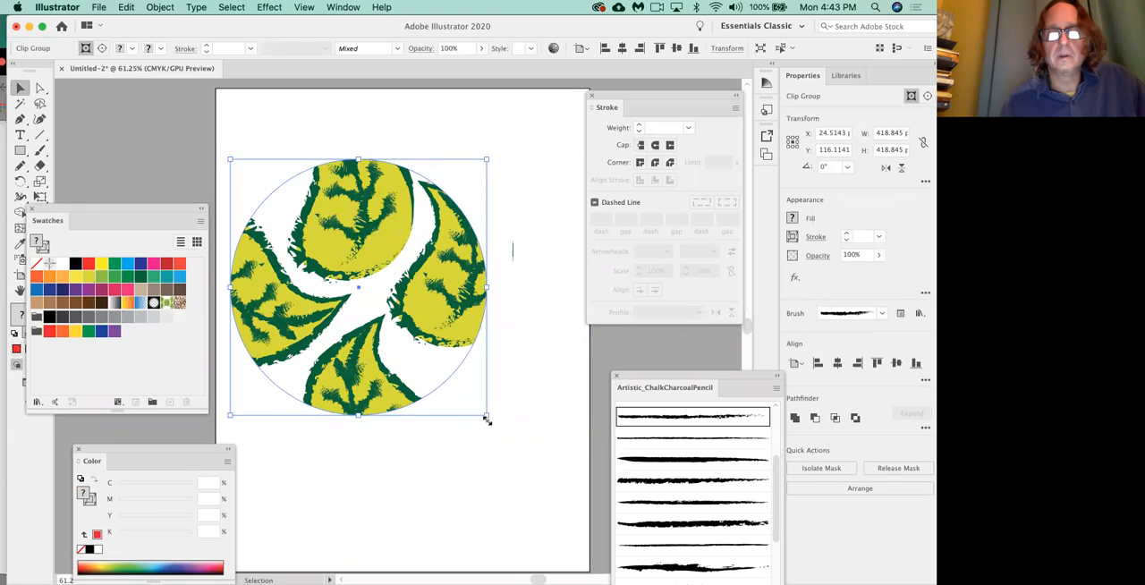
pyautogui.moveTo(483, 413); pyautogui.dragTo(485, 220)
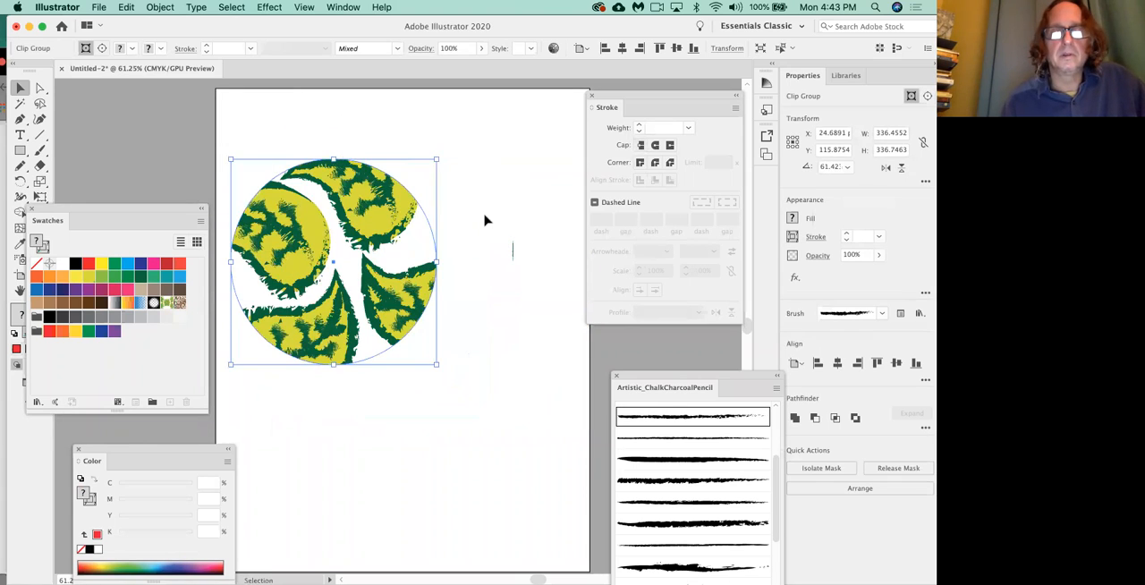
pyautogui.press('super+z')
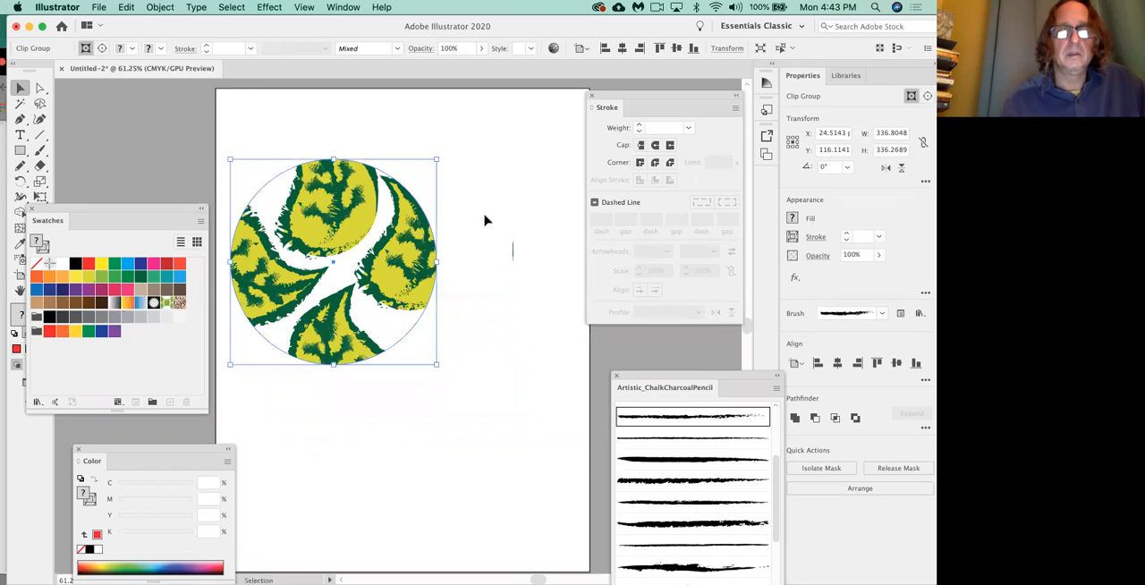
pyautogui.moveTo(437, 365); pyautogui.dragTo(530, 427)
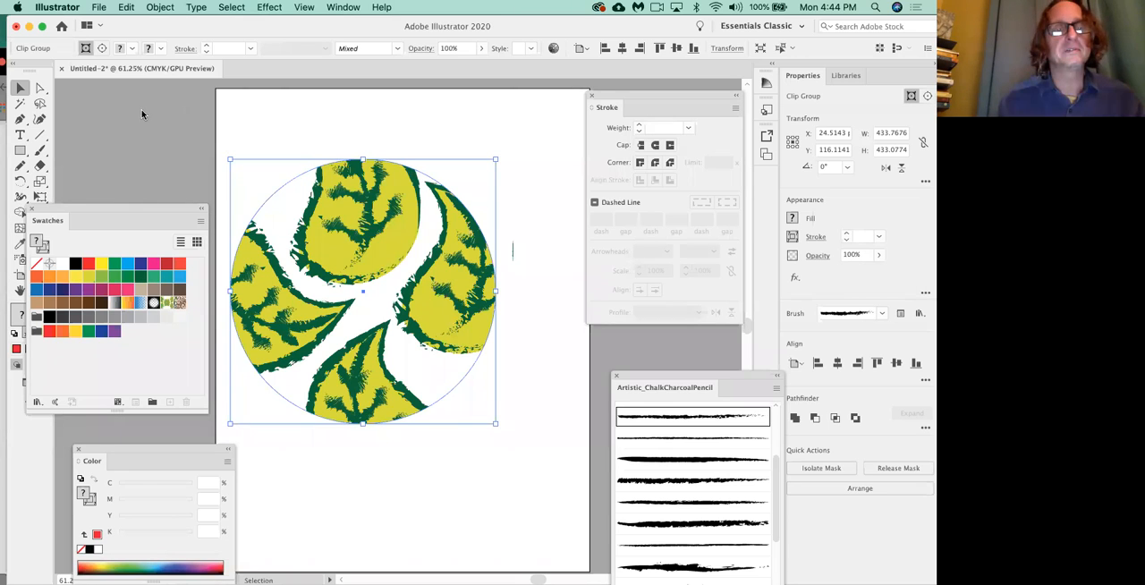
# Isolate the clip group and move its top leaf down slightly within the mask.
pyautogui.doubleClick(380, 258)
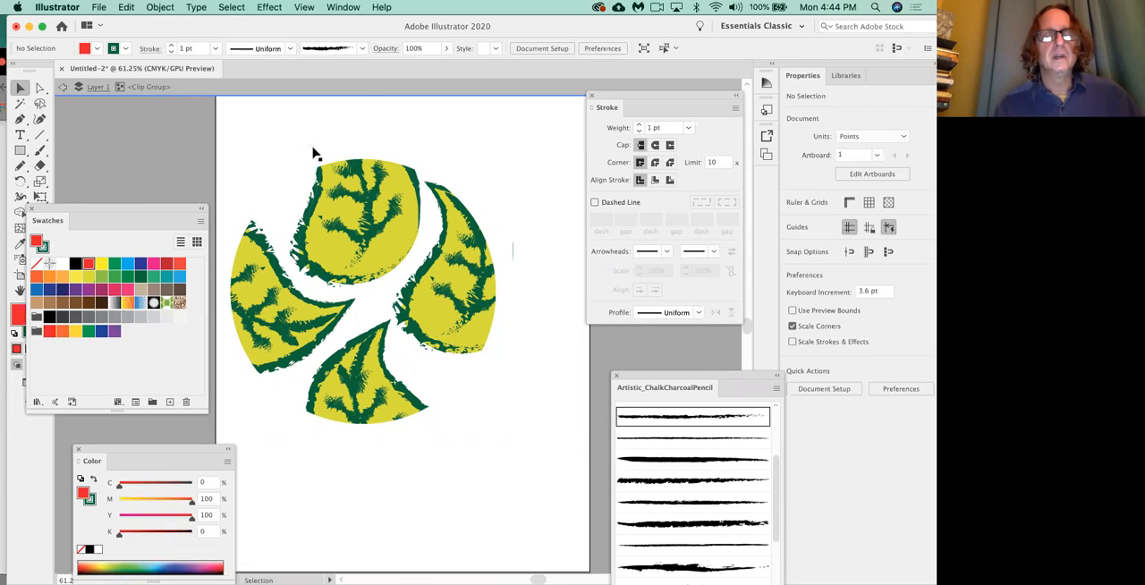
pyautogui.click(385, 250)
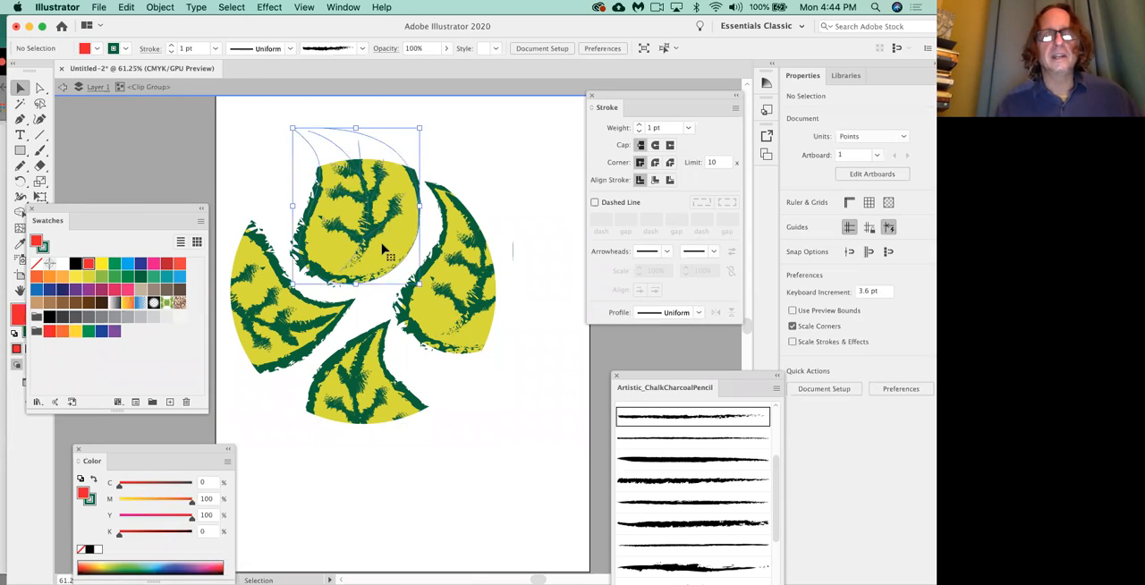
pyautogui.moveTo(383, 247)
pyautogui.mouseDown()
pyautogui.moveTo(382, 211)
pyautogui.moveTo(383, 248)
pyautogui.mouseUp()
# Fill the isolated right leaf with the light green C=50 Y=100 swatch and give the left leaf a CMYK Red stroke.
pyautogui.moveTo(450, 298)
pyautogui.mouseDown()
pyautogui.moveTo(501, 302)
pyautogui.moveTo(447, 301)
pyautogui.mouseUp()
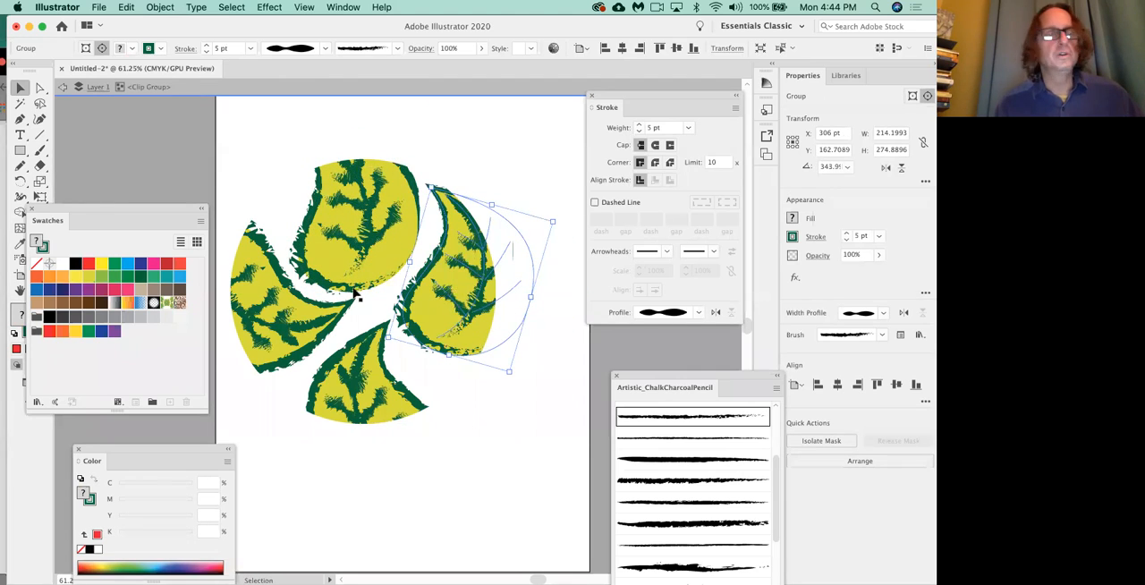
pyautogui.click(101, 277)
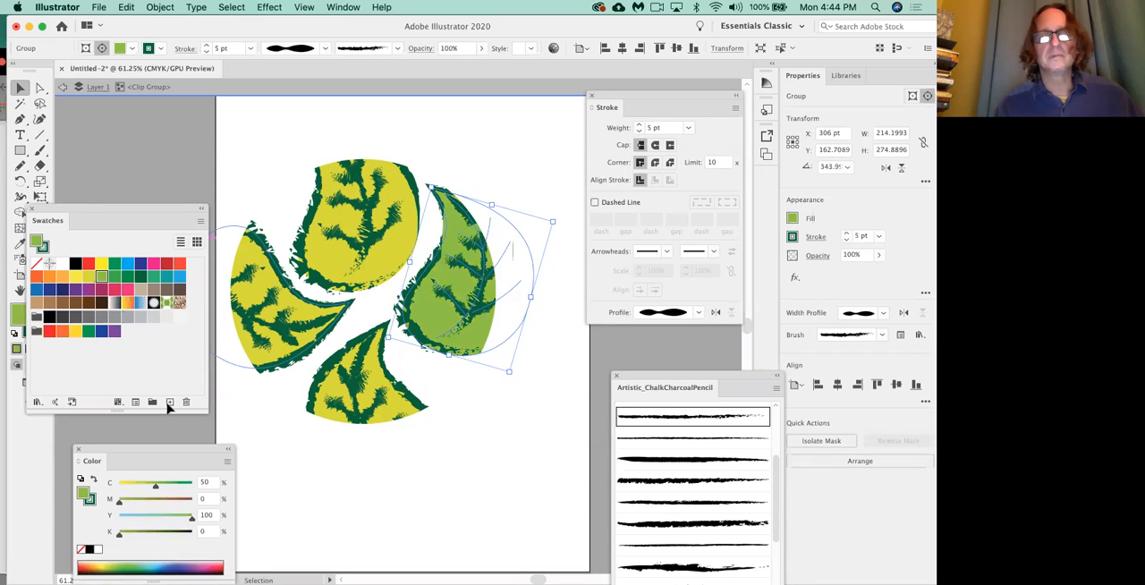
pyautogui.click(287, 338)
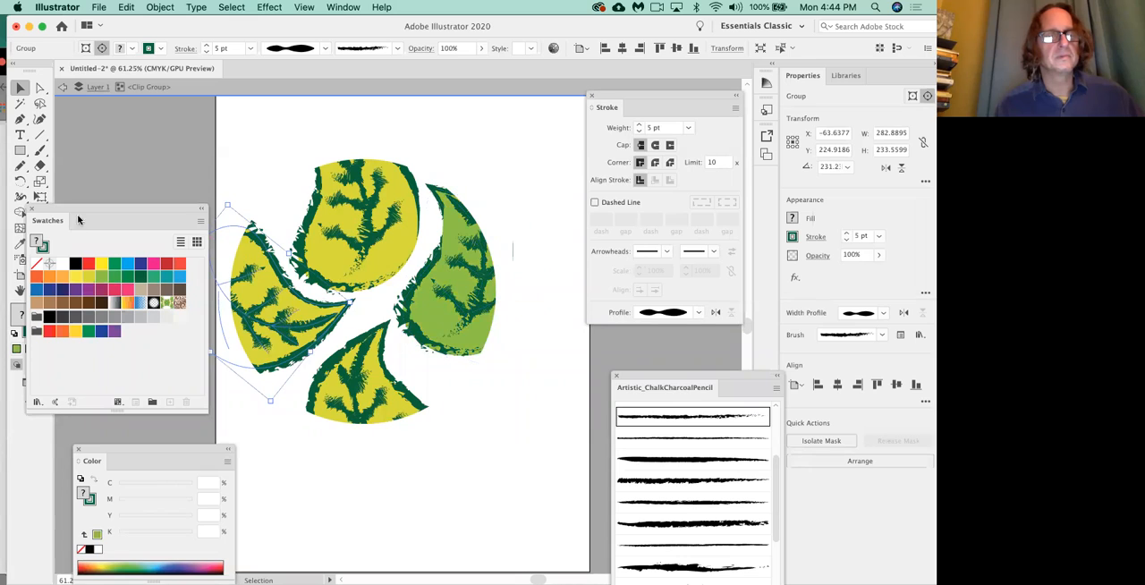
pyautogui.click(45, 252)
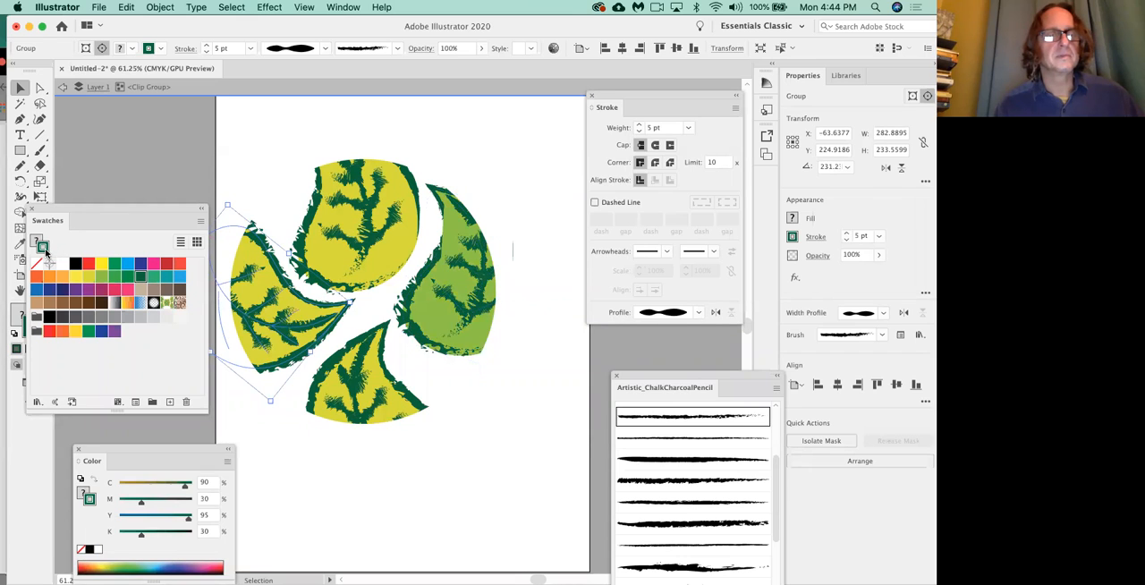
pyautogui.click(88, 263)
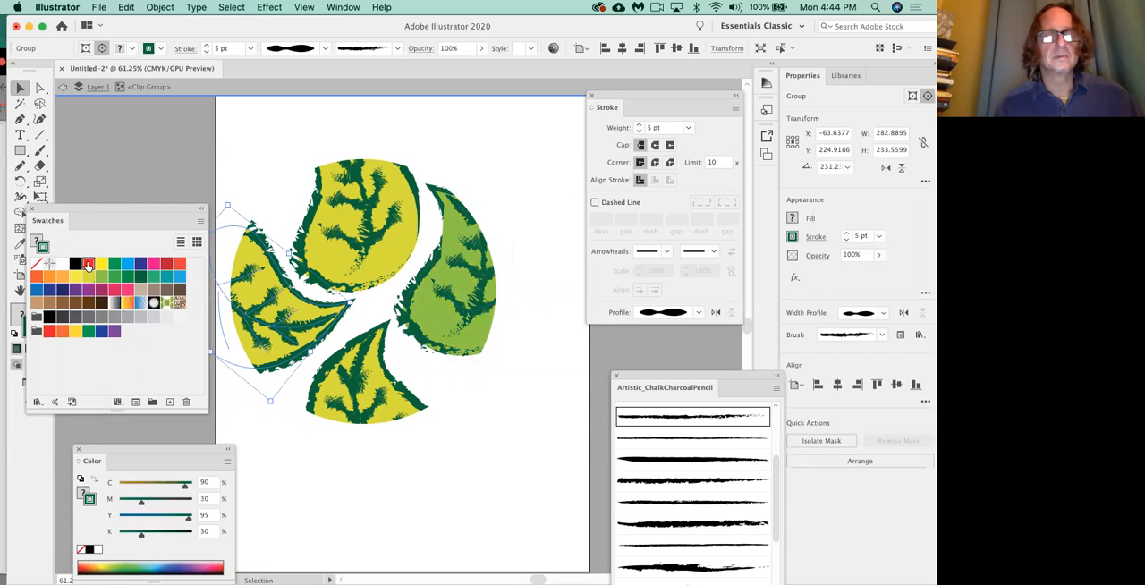
pyautogui.click(476, 140)
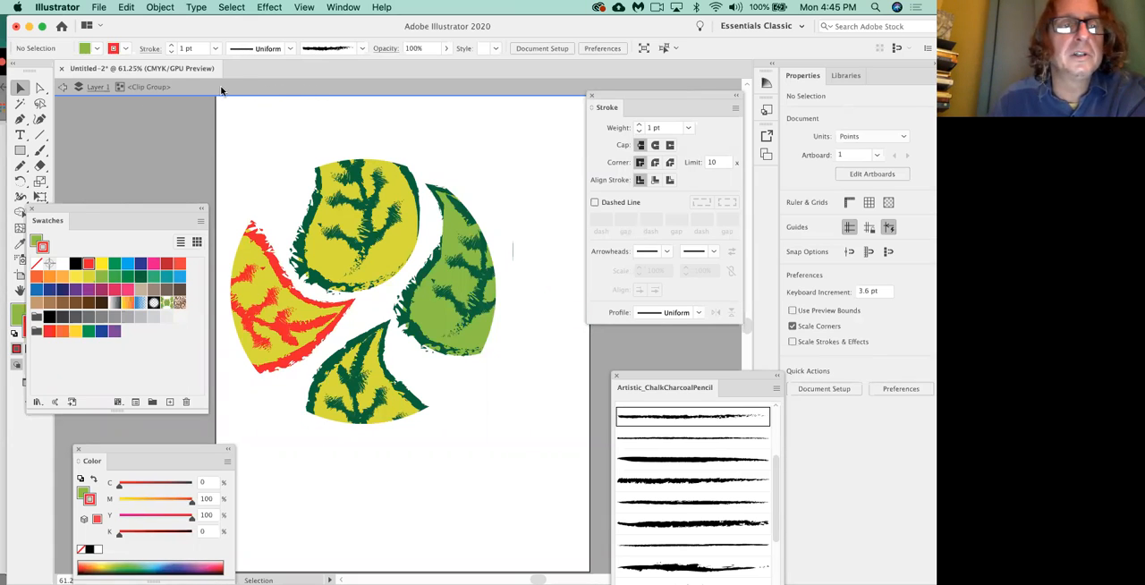
# Exit isolation mode, re-enter the clip group once, and exit isolation mode again.
pyautogui.click(63, 88)
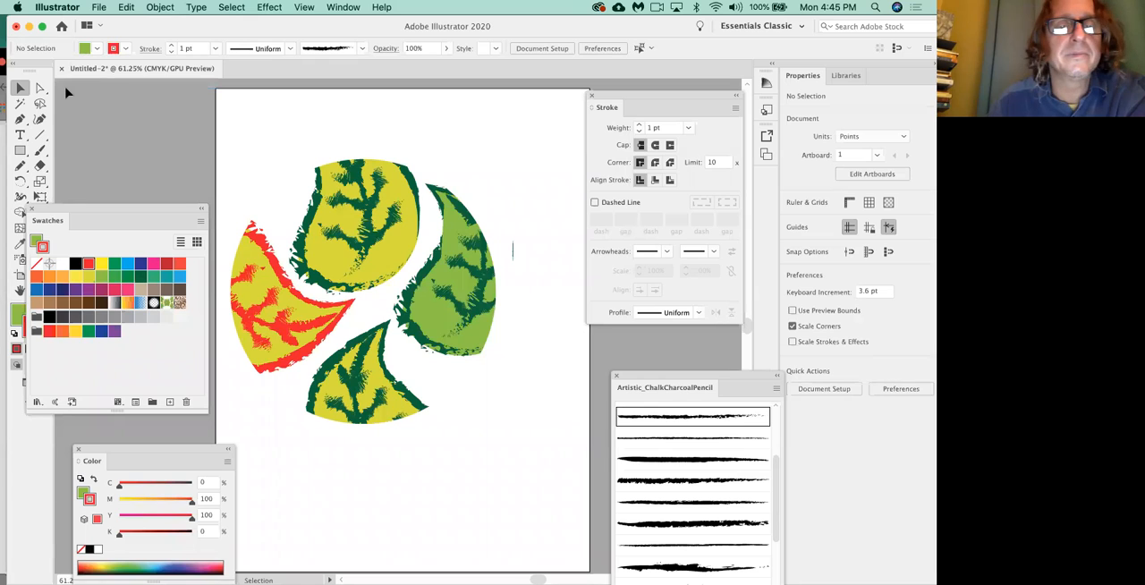
pyautogui.doubleClick(348, 236)
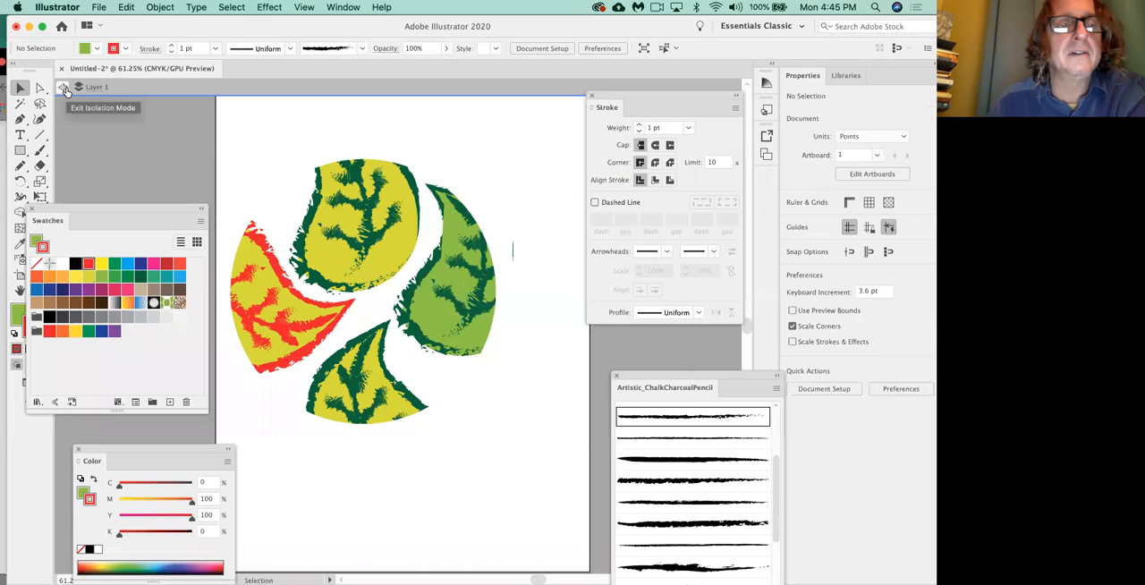
pyautogui.click(66, 90)
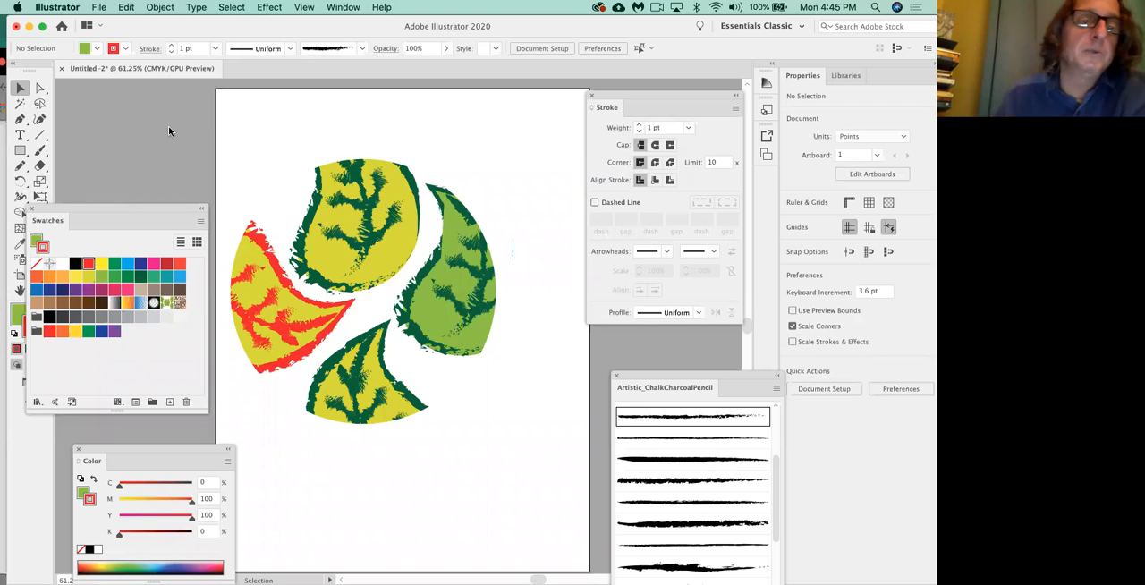
# Directly select the top leaf's outline inside the mask, and give it a CMYK Cyan fill and a black stroke.
pyautogui.click(44, 87)
pyautogui.click(391, 259)
pyautogui.moveTo(391, 261)
pyautogui.mouseDown()
pyautogui.moveTo(391, 274)
pyautogui.moveTo(391, 255)
pyautogui.mouseUp()
pyautogui.press('super+z')
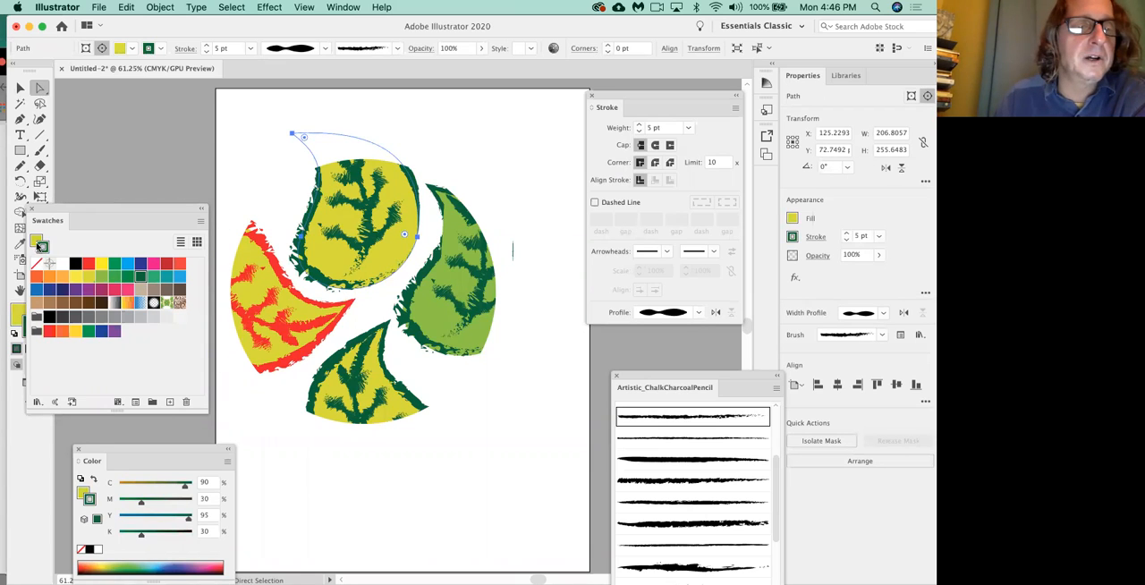
pyautogui.click(36, 238)
pyautogui.click(128, 264)
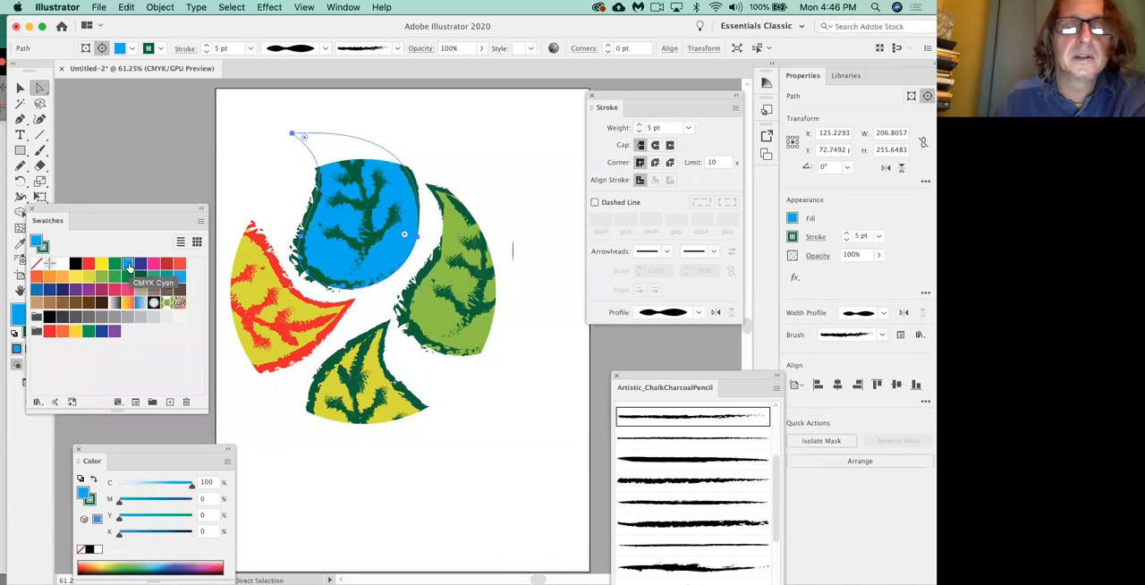
pyautogui.click(44, 250)
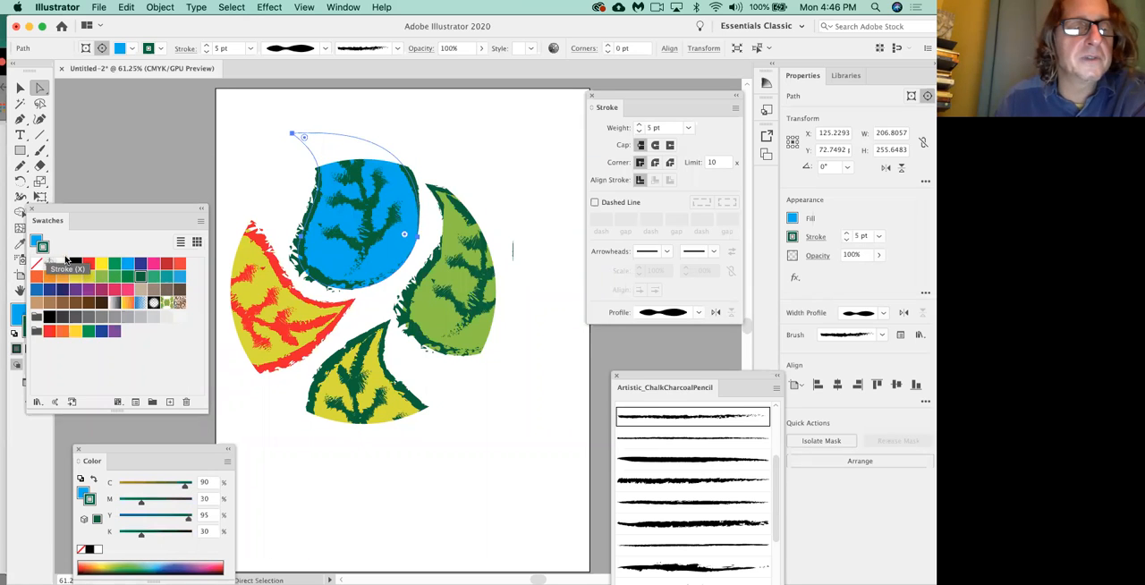
pyautogui.click(76, 266)
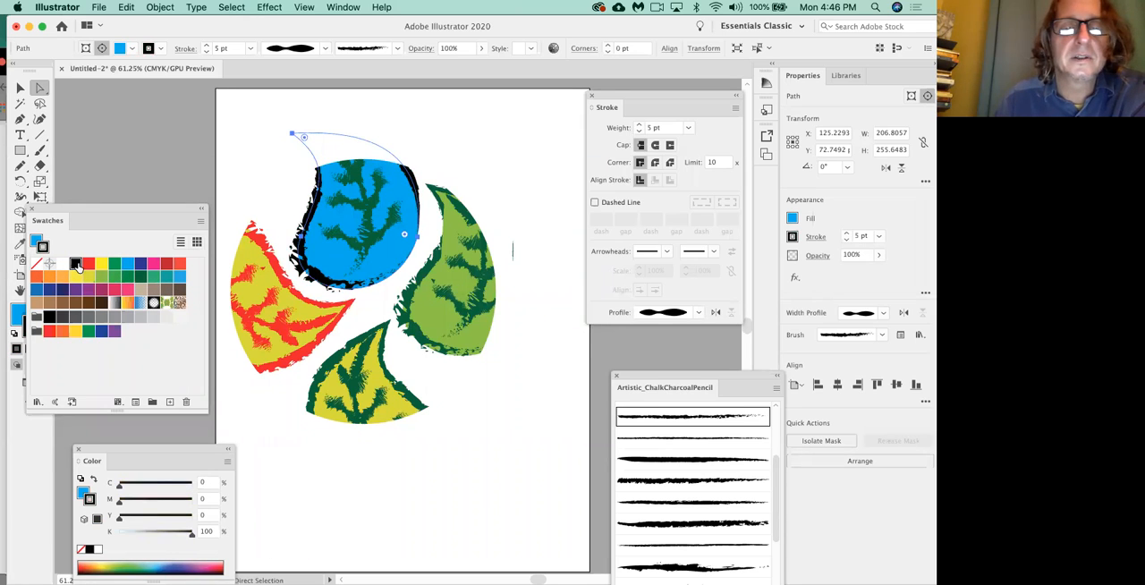
pyautogui.click(148, 184)
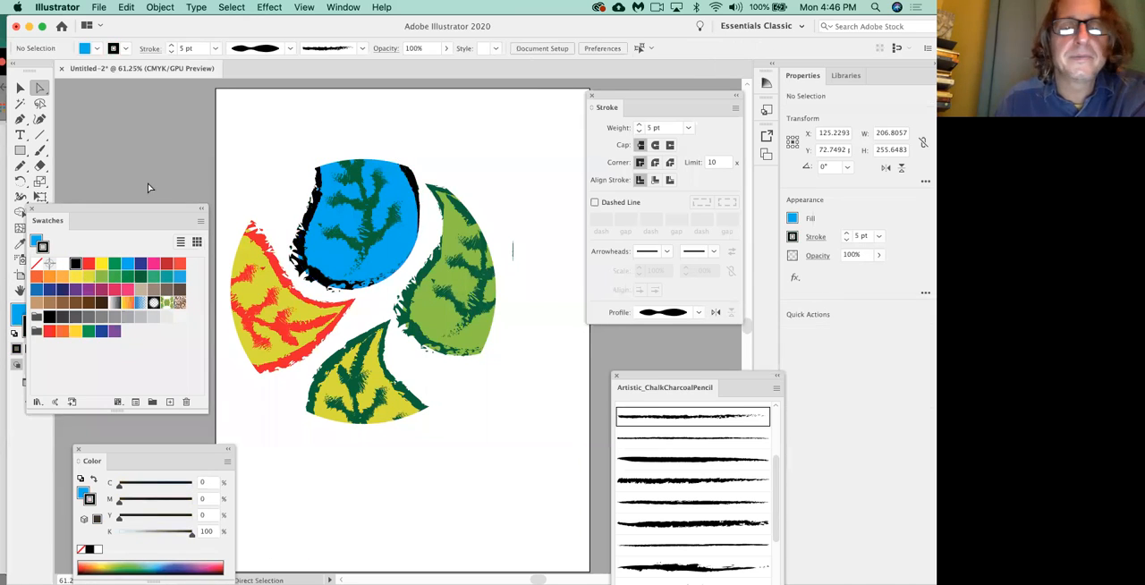
# Move the middle anchor point of the top leaf's central vein to about X 235, Y 153 pt, and clear the selection.
pyautogui.click(367, 208)
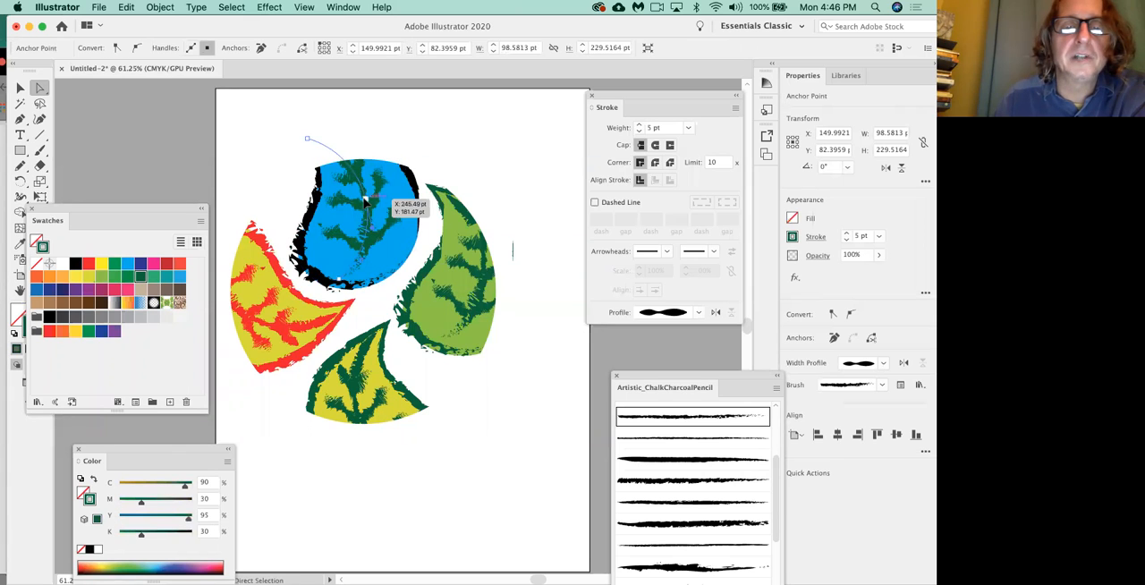
pyautogui.click(376, 188)
pyautogui.moveTo(376, 188); pyautogui.dragTo(359, 186)
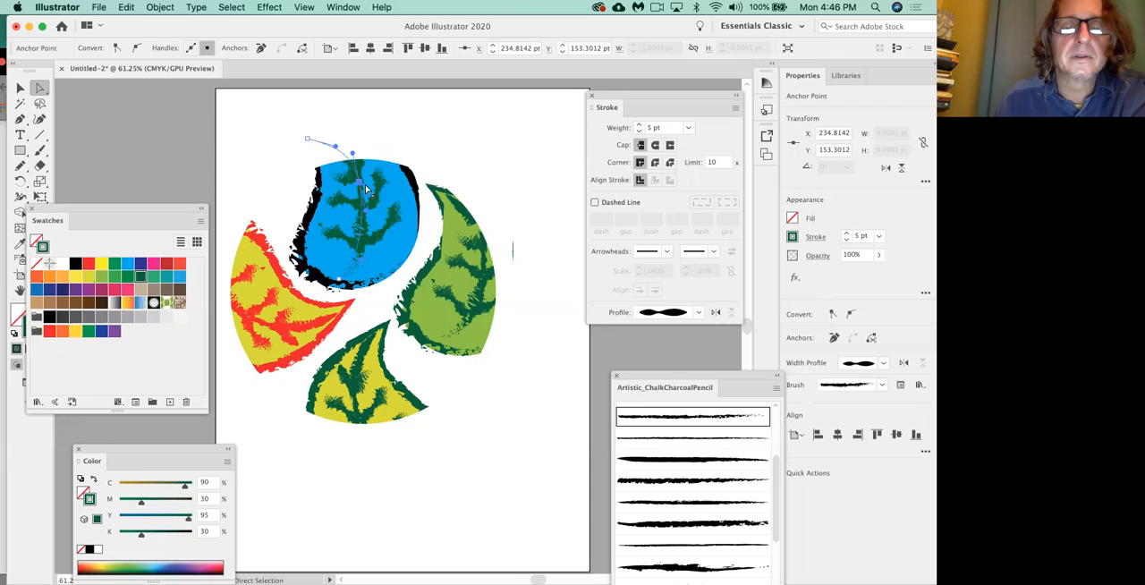
pyautogui.click(231, 203)
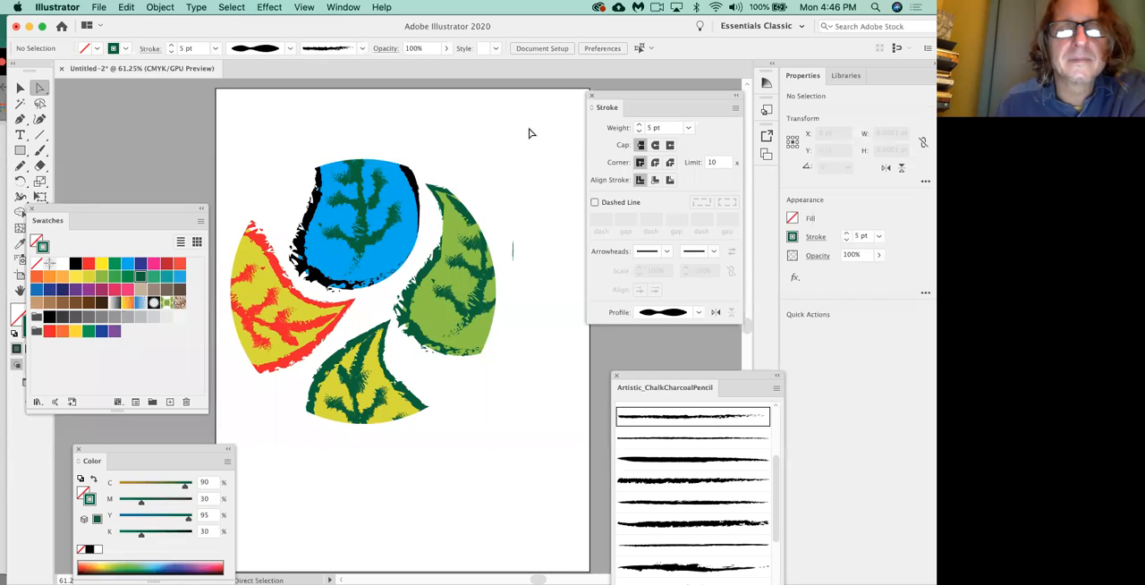
pyautogui.click(294, 132)
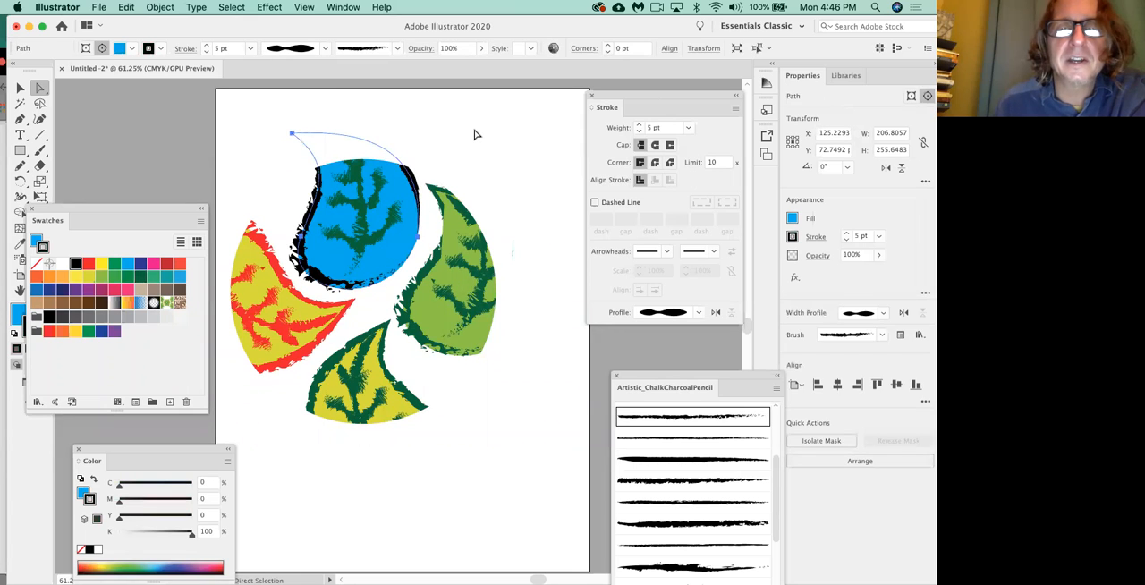
pyautogui.click(475, 134)
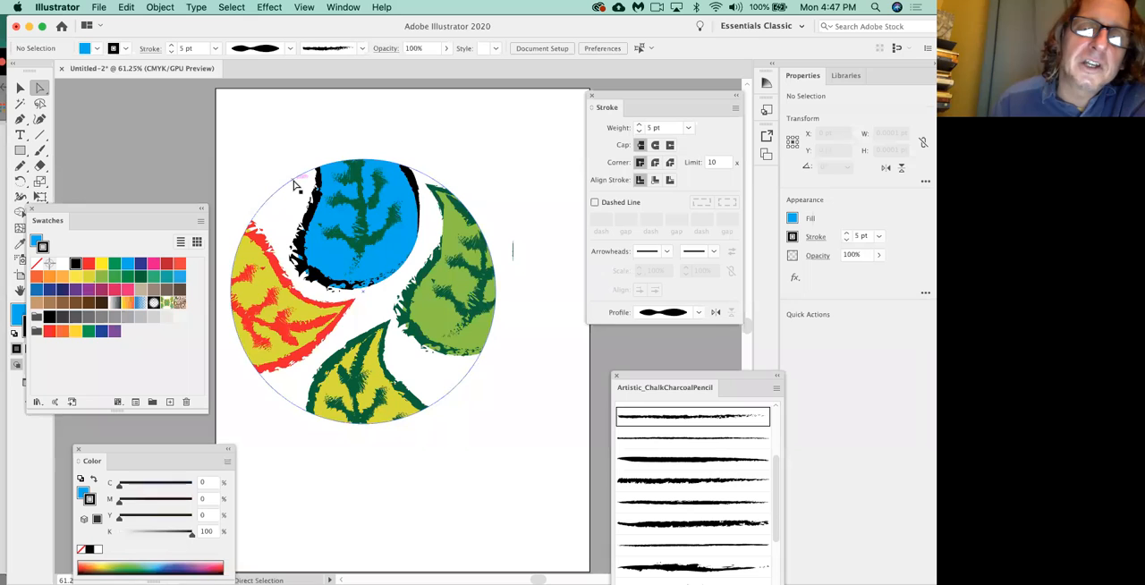
# Directly select the clipping circle's outline and give it a black stroke of 11 pt.
pyautogui.click(294, 181)
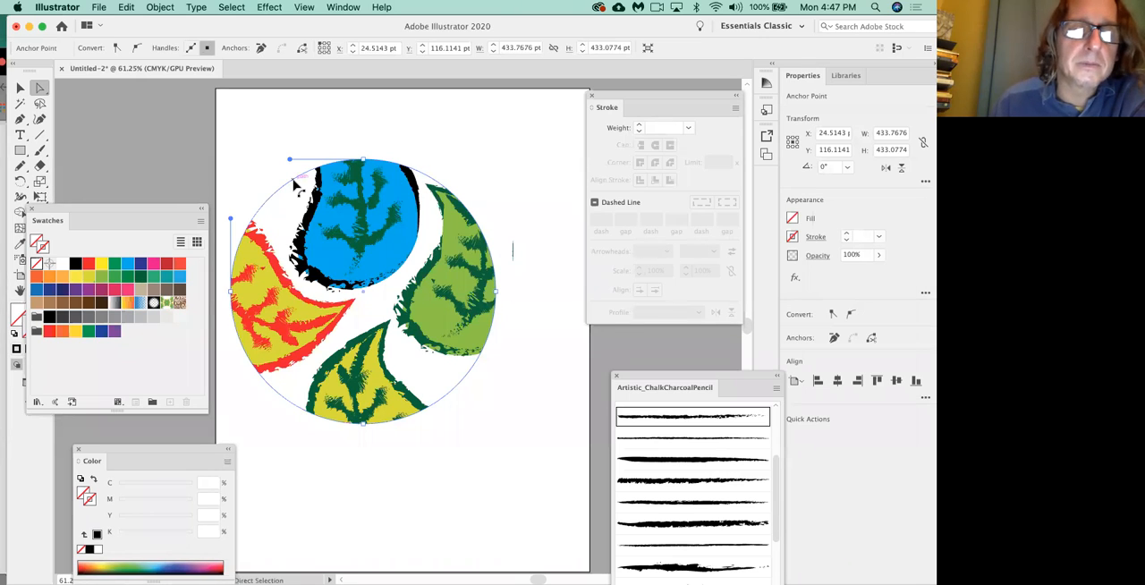
pyautogui.click(284, 105)
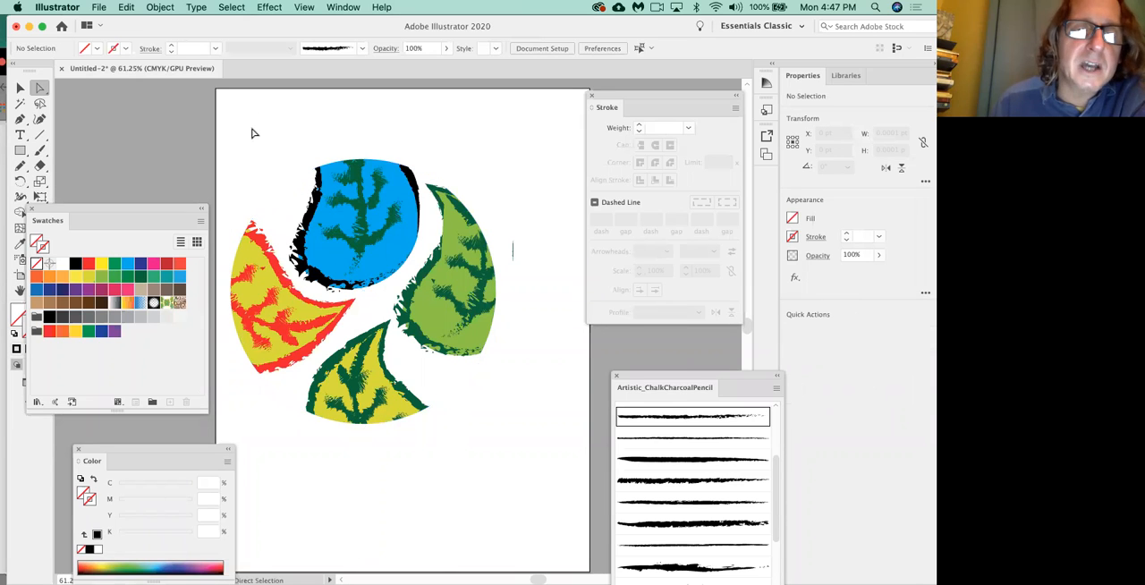
pyautogui.click(283, 191)
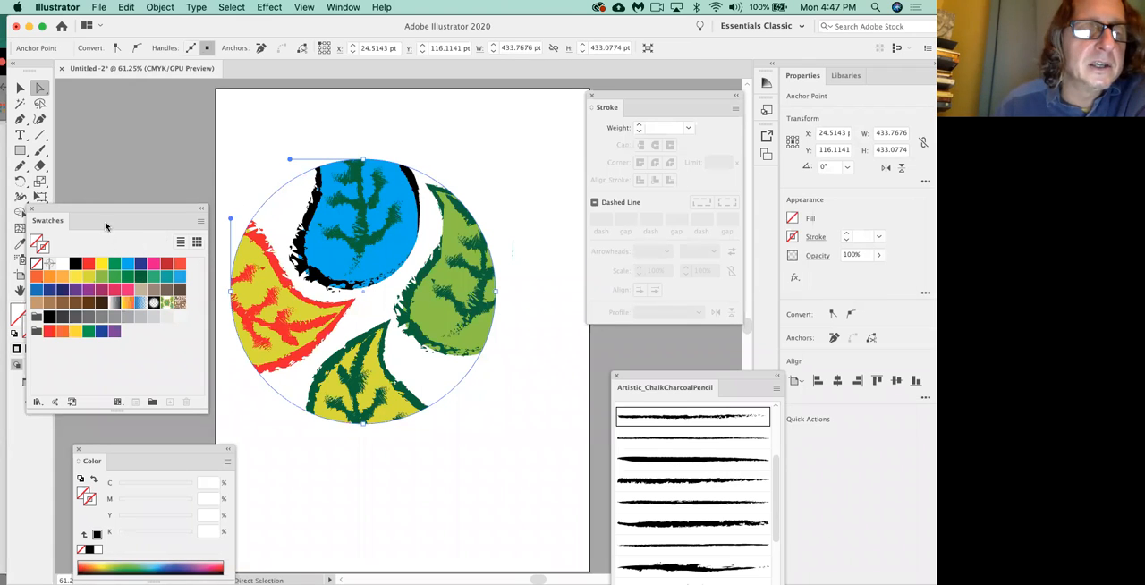
pyautogui.moveTo(105, 203); pyautogui.dragTo(130, 203)
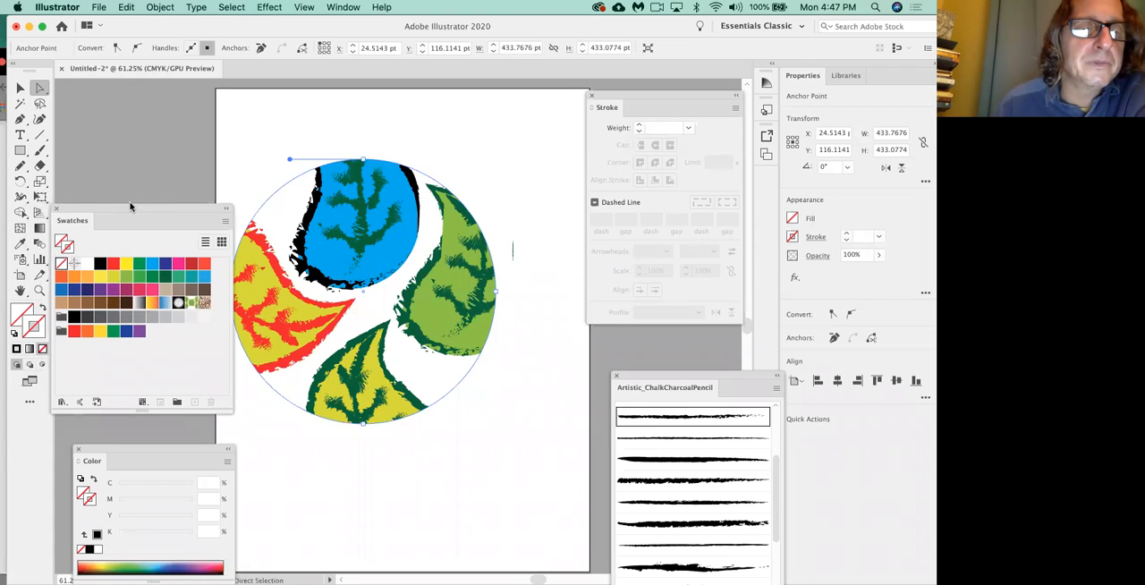
pyautogui.click(100, 263)
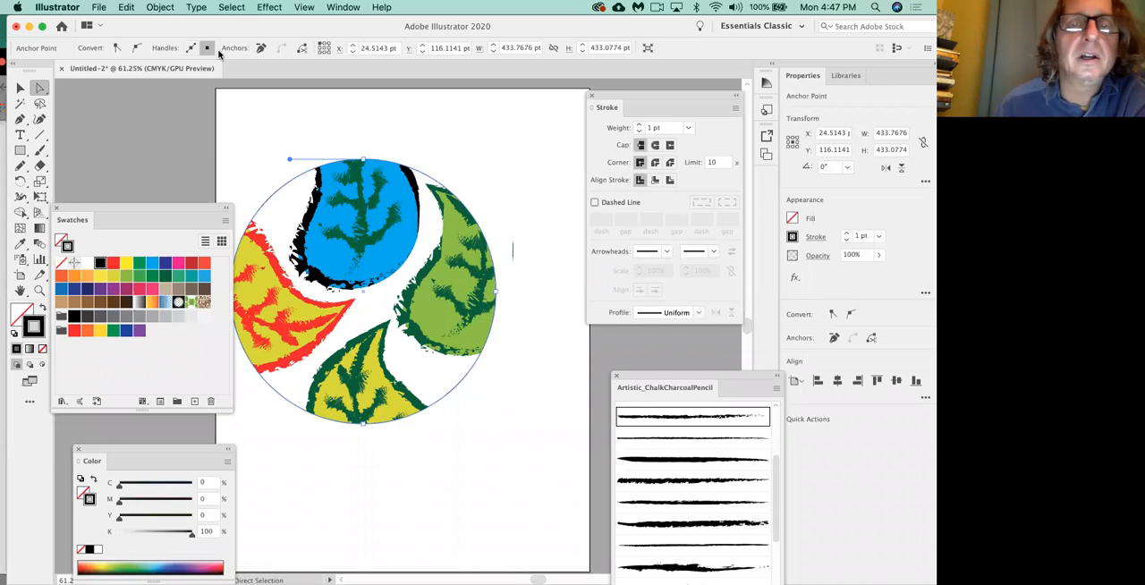
pyautogui.click(639, 125)
pyautogui.click(638, 125)
pyautogui.click(639, 125)
pyautogui.click(639, 125)
pyautogui.click(639, 125)
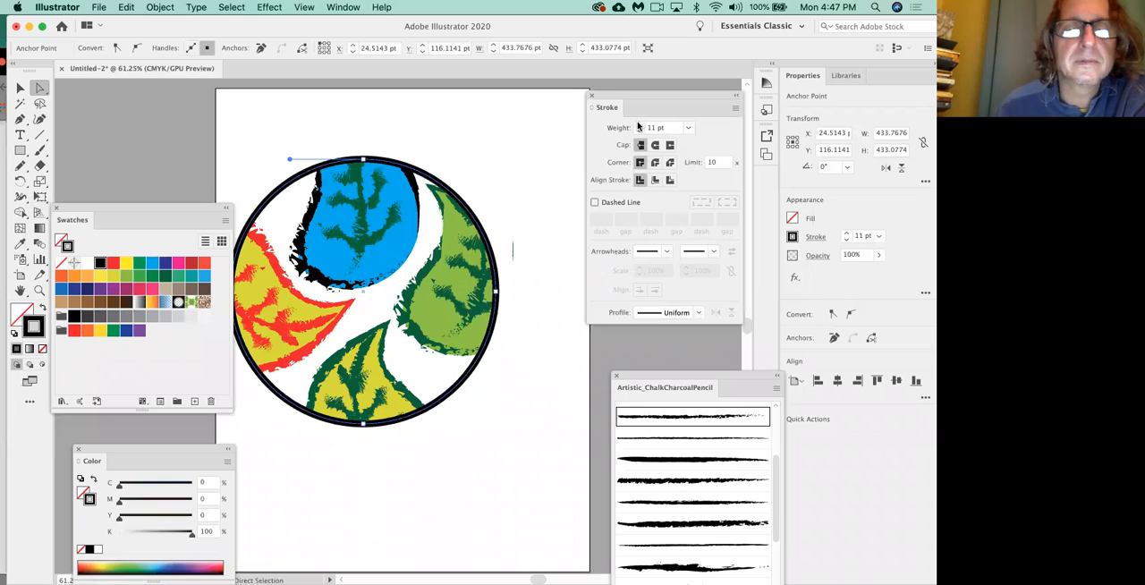
# Try solid and blue gradient fills on the clipping circle, settle on the Orange, Yellow gradient swatch, and clear the selection.
pyautogui.click(62, 239)
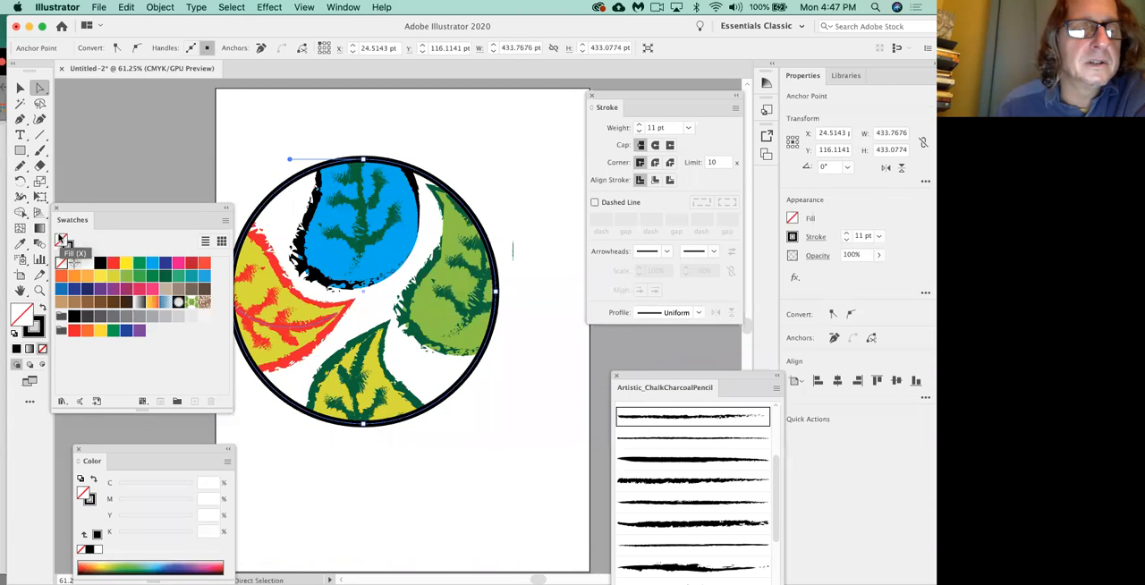
pyautogui.click(179, 265)
pyautogui.click(204, 276)
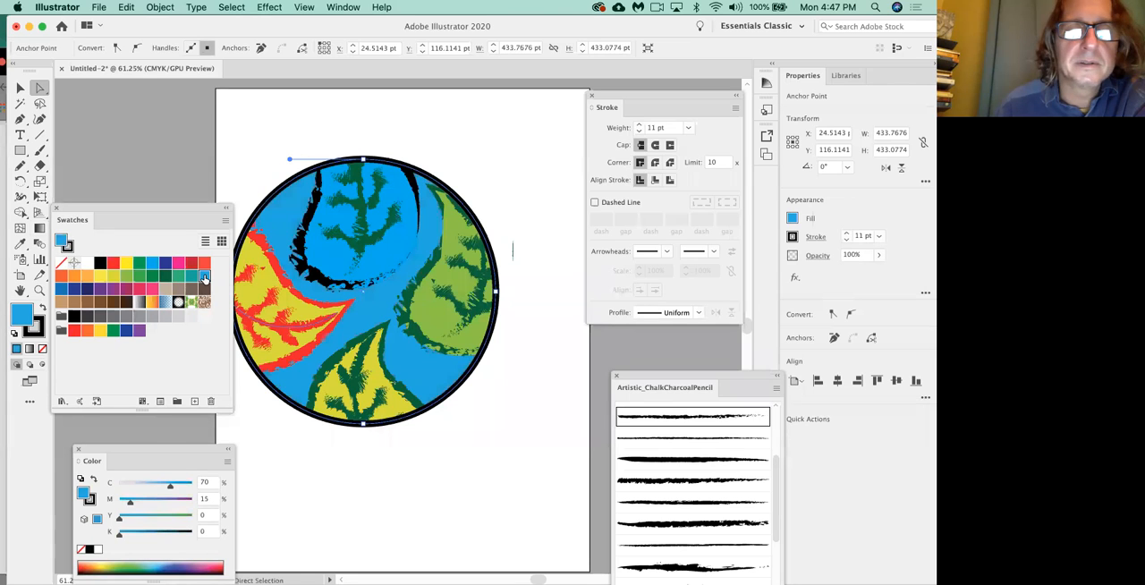
pyautogui.click(165, 307)
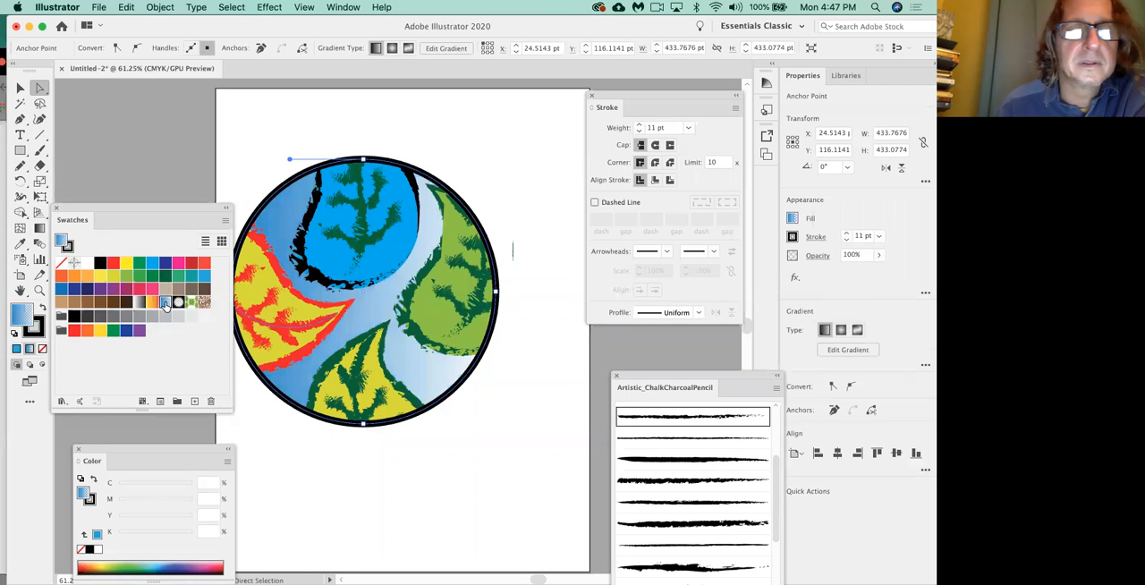
pyautogui.click(150, 306)
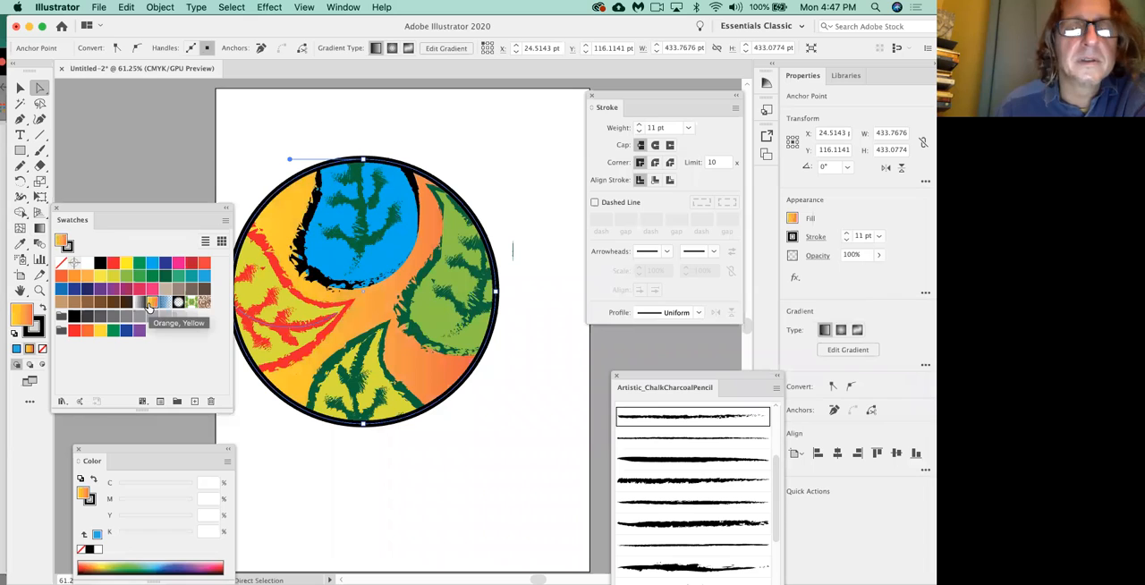
pyautogui.click(340, 458)
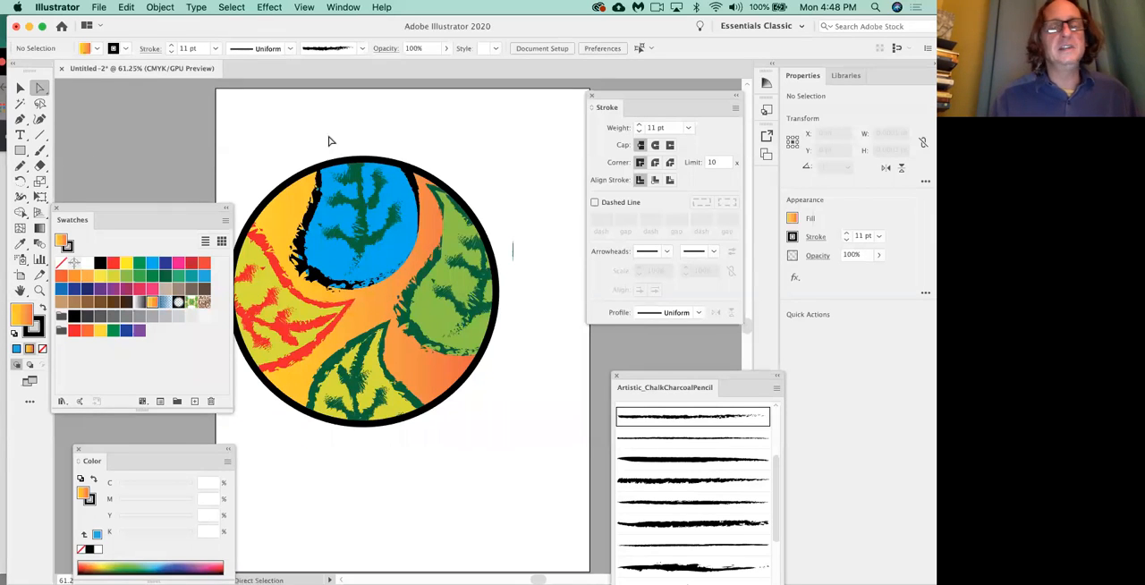
# Try to turn the clipping circle into a heart by angling its top and bottom anchors' handles upward.
pyautogui.click(362, 159)
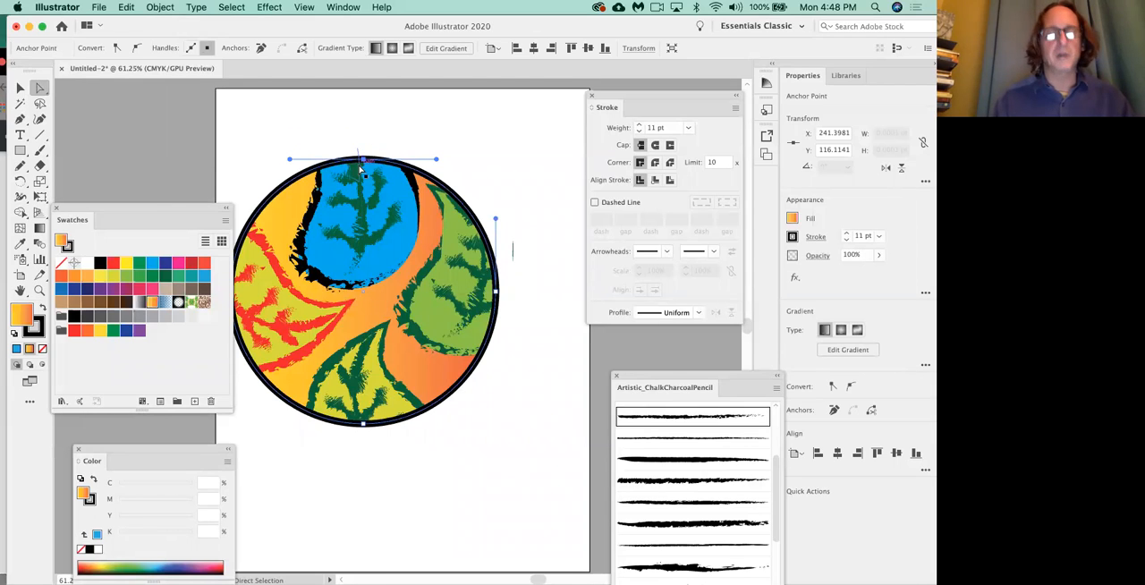
pyautogui.moveTo(438, 159); pyautogui.dragTo(435, 114)
pyautogui.moveTo(289, 159); pyautogui.dragTo(289, 113)
pyautogui.moveTo(365, 429); pyautogui.dragTo(433, 354)
pyautogui.moveTo(290, 426); pyautogui.dragTo(297, 362)
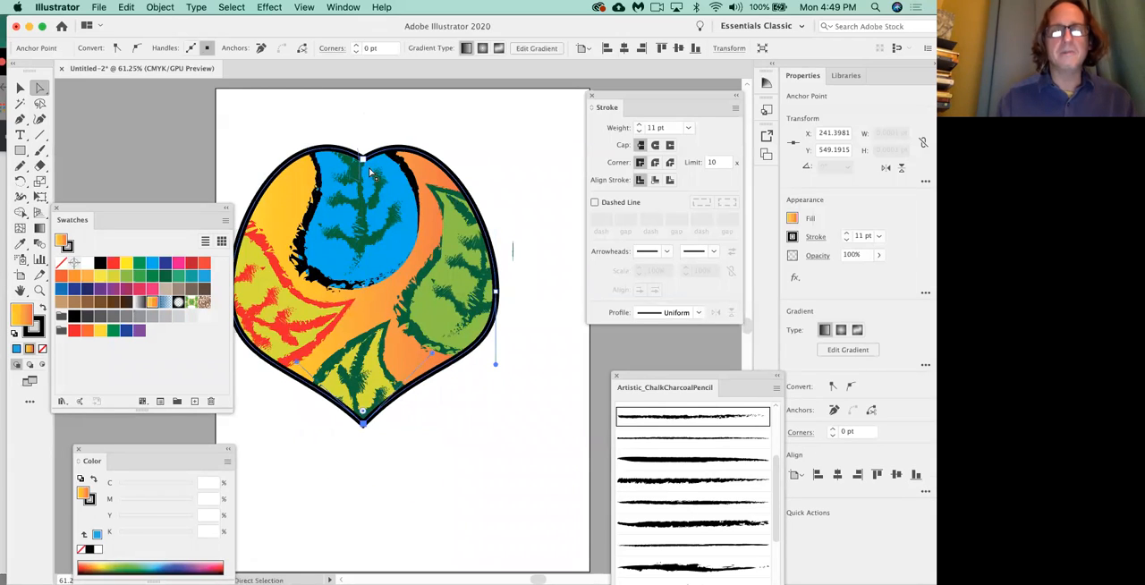
# Refine the heart by moving its notch anchor to about X 233, Y 191 pt, adjusting the notch handles, and lowering the bottom point.
pyautogui.moveTo(362, 159); pyautogui.dragTo(352, 187)
pyautogui.moveTo(192, 211); pyautogui.dragTo(138, 211)
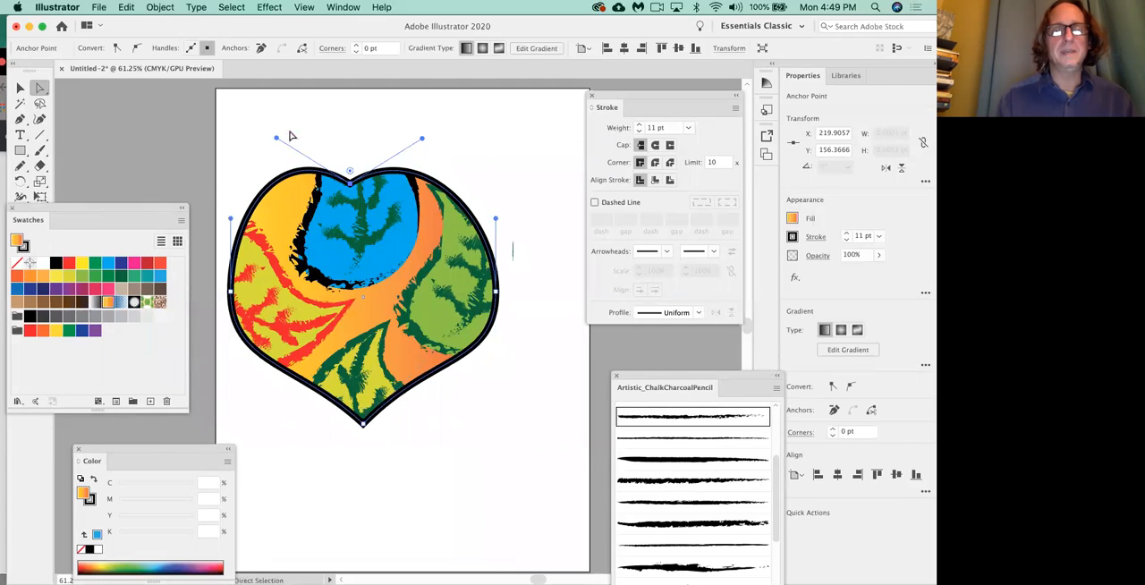
pyautogui.moveTo(277, 139); pyautogui.dragTo(248, 151)
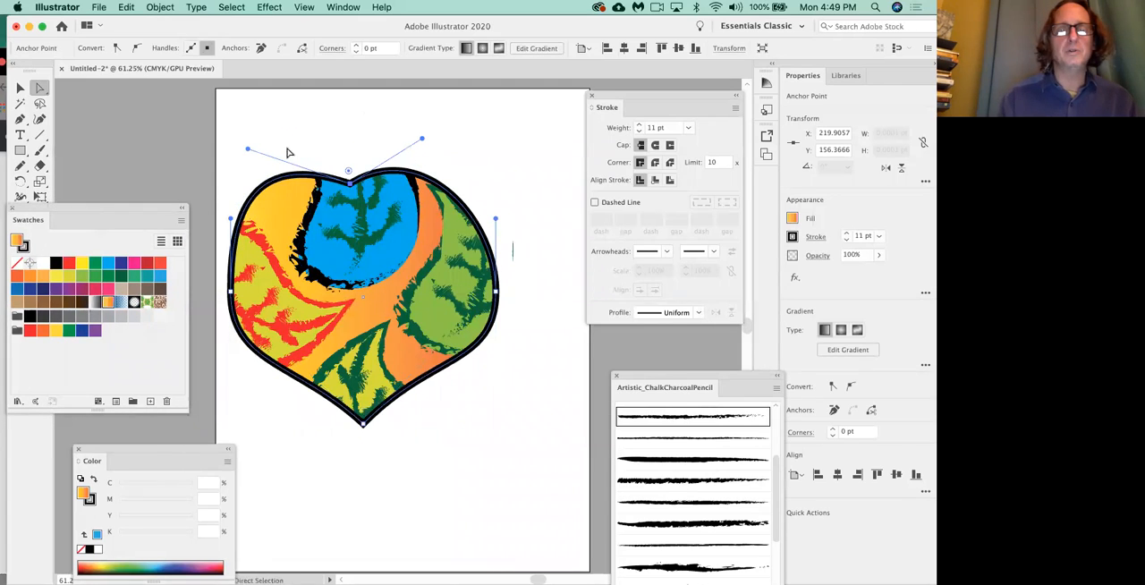
pyautogui.moveTo(423, 139); pyautogui.dragTo(457, 142)
pyautogui.moveTo(248, 152); pyautogui.dragTo(261, 136)
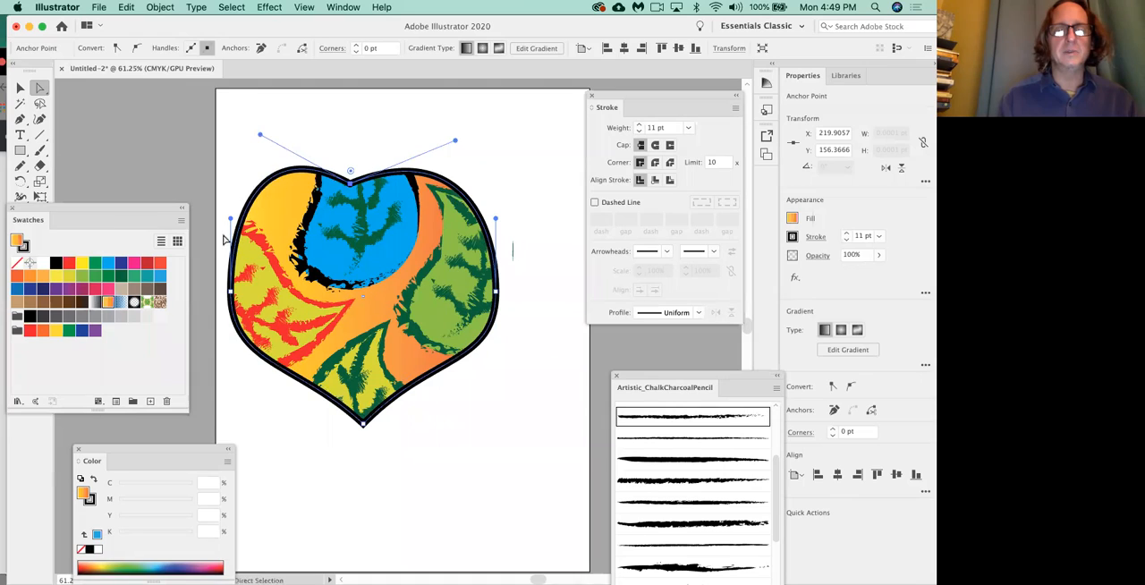
pyautogui.moveTo(366, 427); pyautogui.dragTo(363, 447)
pyautogui.moveTo(349, 187); pyautogui.dragTo(358, 206)
pyautogui.click(371, 140)
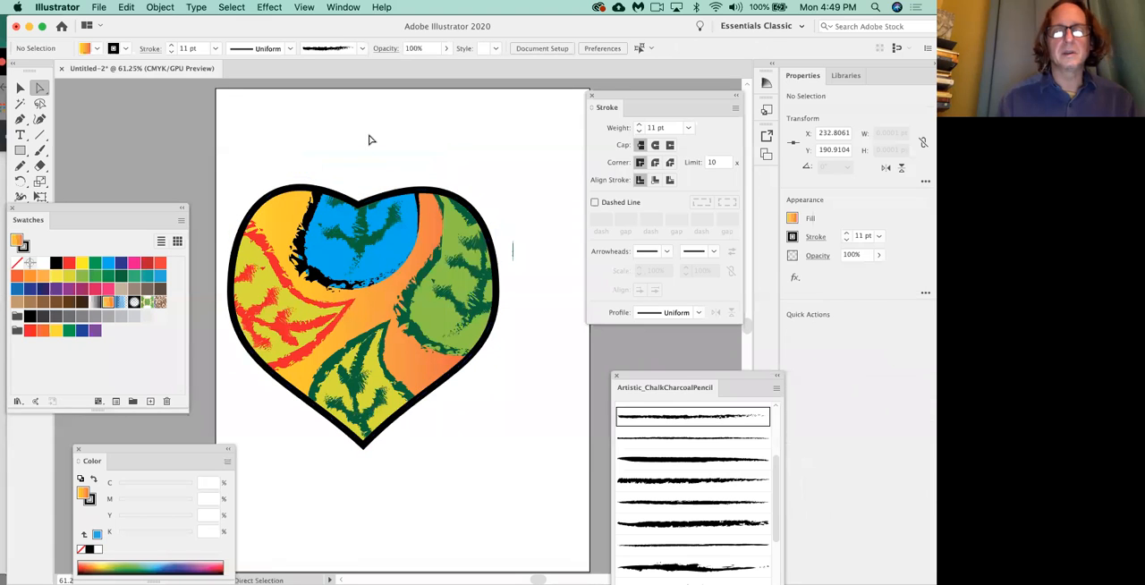
# Undo the heart reshaping edits back to the original clipping circle.
pyautogui.press('super+z')
pyautogui.press('super+z')
pyautogui.press('super+z')
pyautogui.press('super+z')
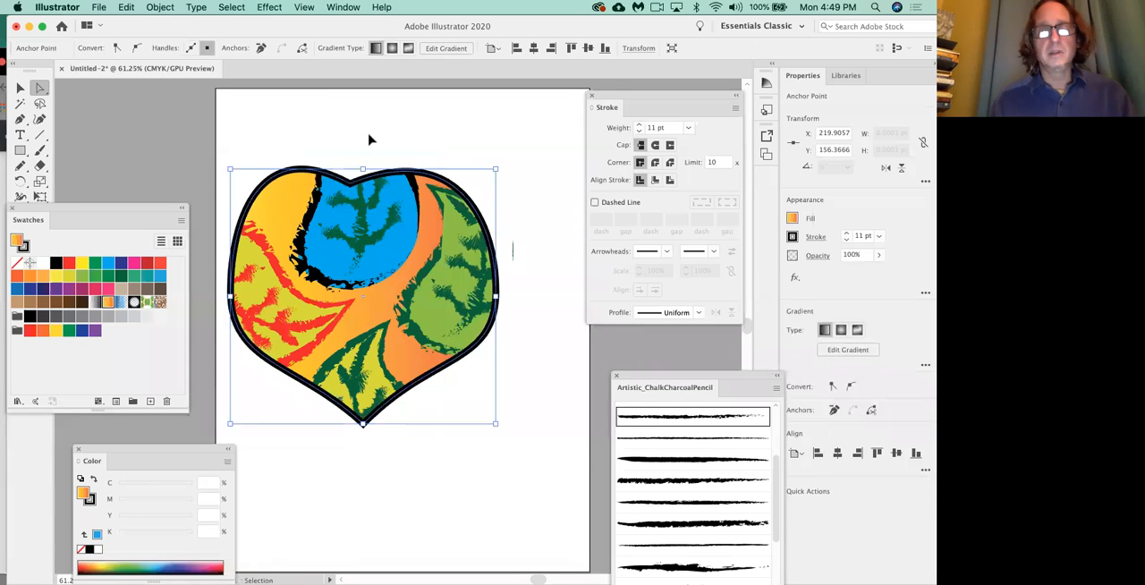
pyautogui.press('super+z')
pyautogui.press('super+z')
pyautogui.press('super+z')
pyautogui.press('super+z')
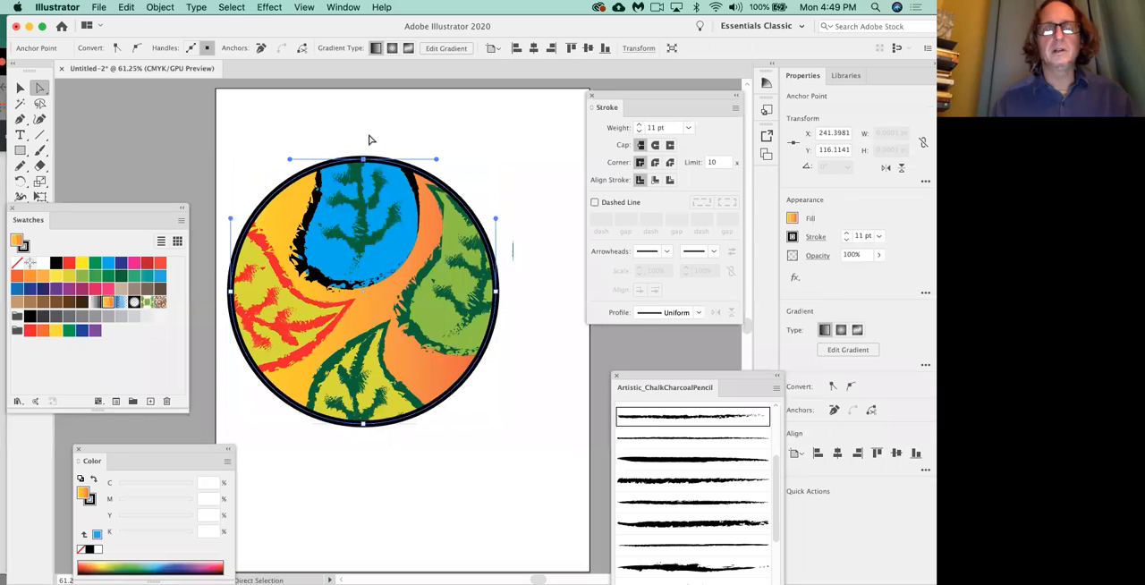
# Try to pull the top anchor's two direction handles upward one at a time, and undo the changes back to the circle.
pyautogui.click(370, 139)
pyautogui.click(366, 164)
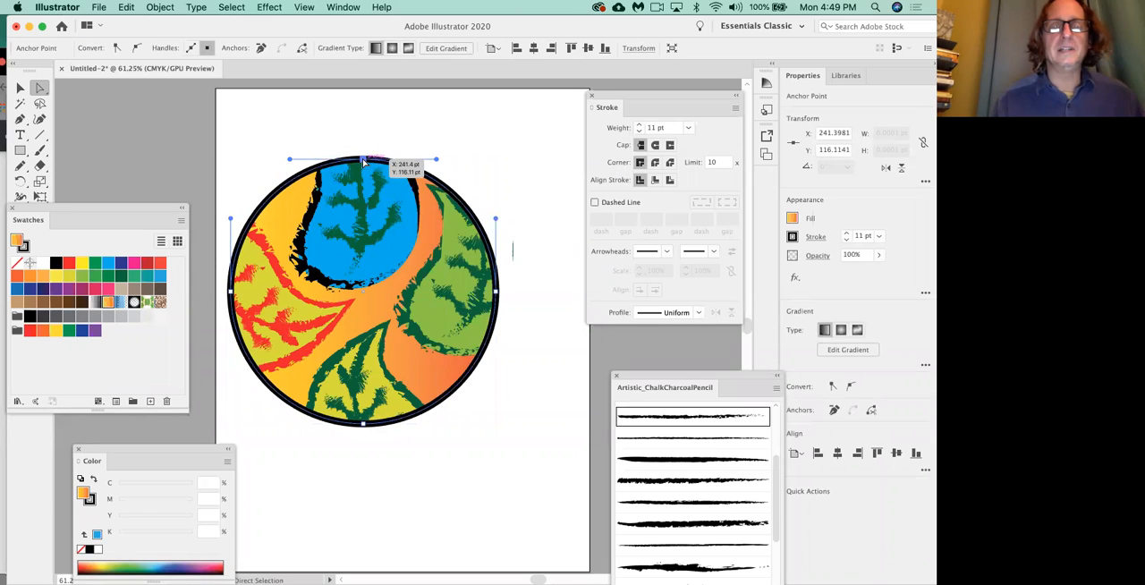
pyautogui.moveTo(437, 160); pyautogui.dragTo(426, 119)
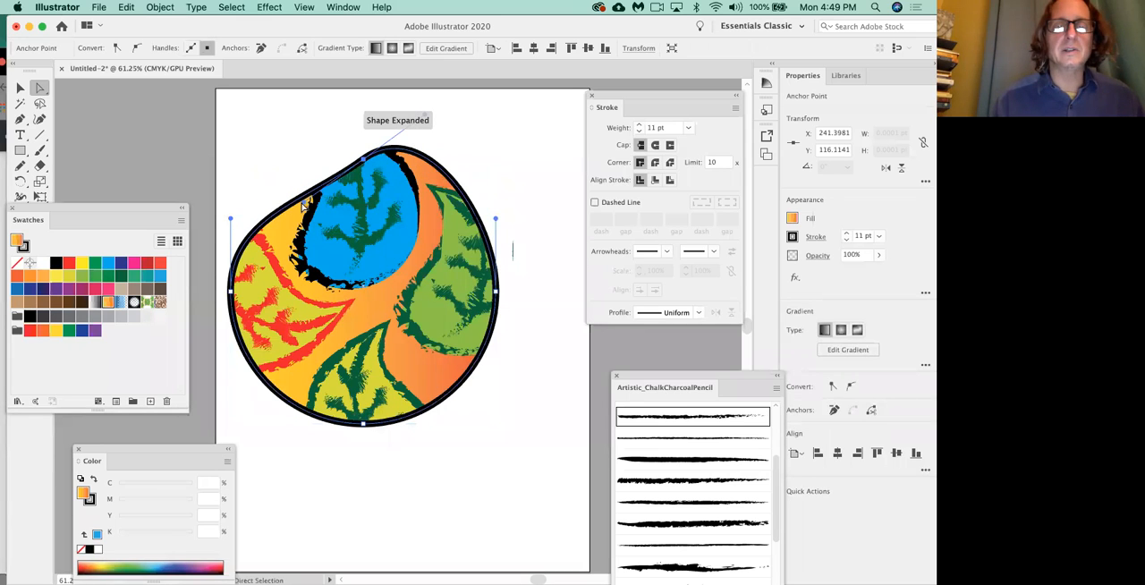
pyautogui.moveTo(299, 187); pyautogui.dragTo(298, 131)
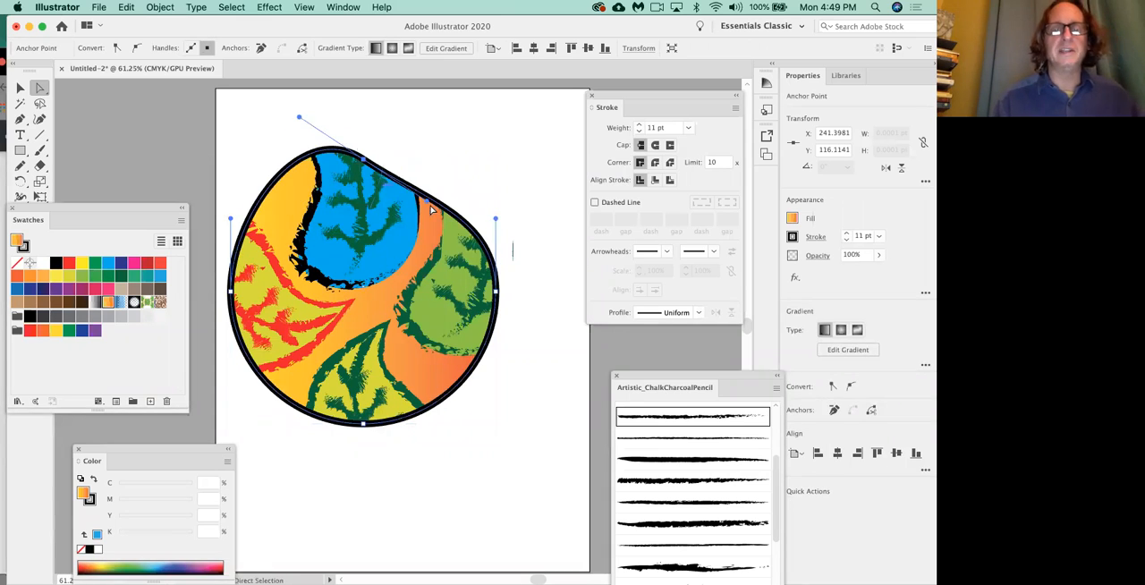
pyautogui.press('super+z')
pyautogui.press('super+z')
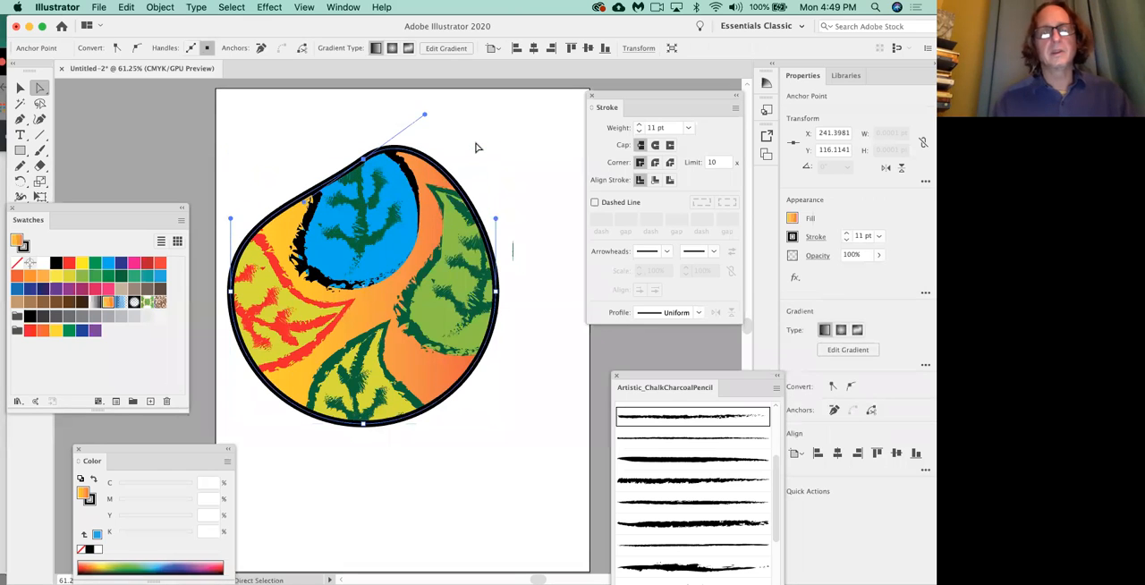
pyautogui.press('super+z')
pyautogui.press('super+z')
pyautogui.press('super+z')
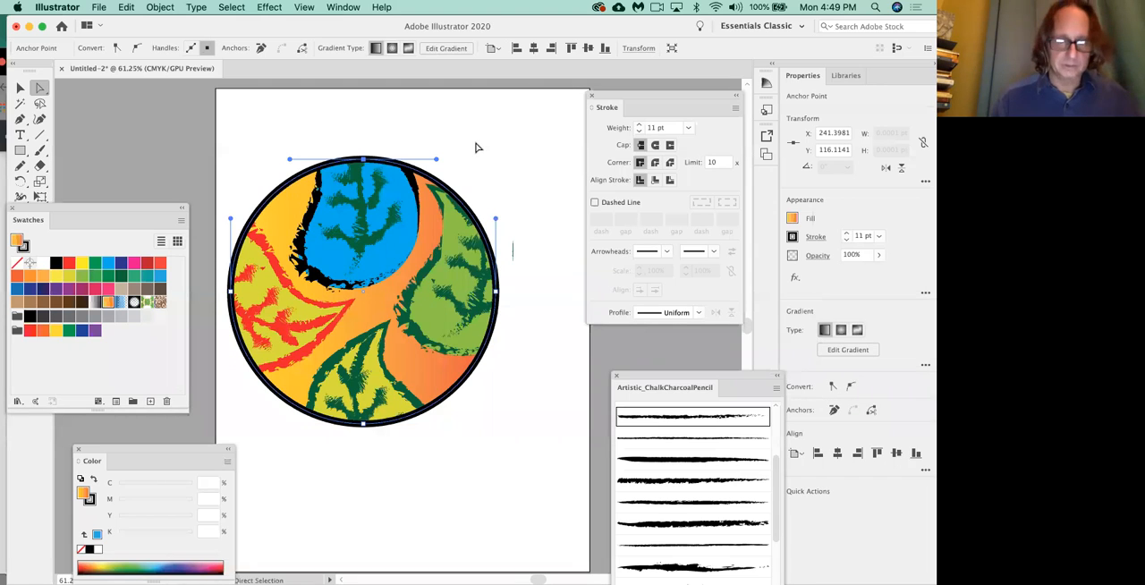
# Angle the circle's top handles upward into a notch, raise the bottom anchor to about Y 491 pt, lower the notch slightly, and deselect.
pyautogui.moveTo(435, 159); pyautogui.dragTo(432, 114)
pyautogui.moveTo(289, 159); pyautogui.dragTo(287, 113)
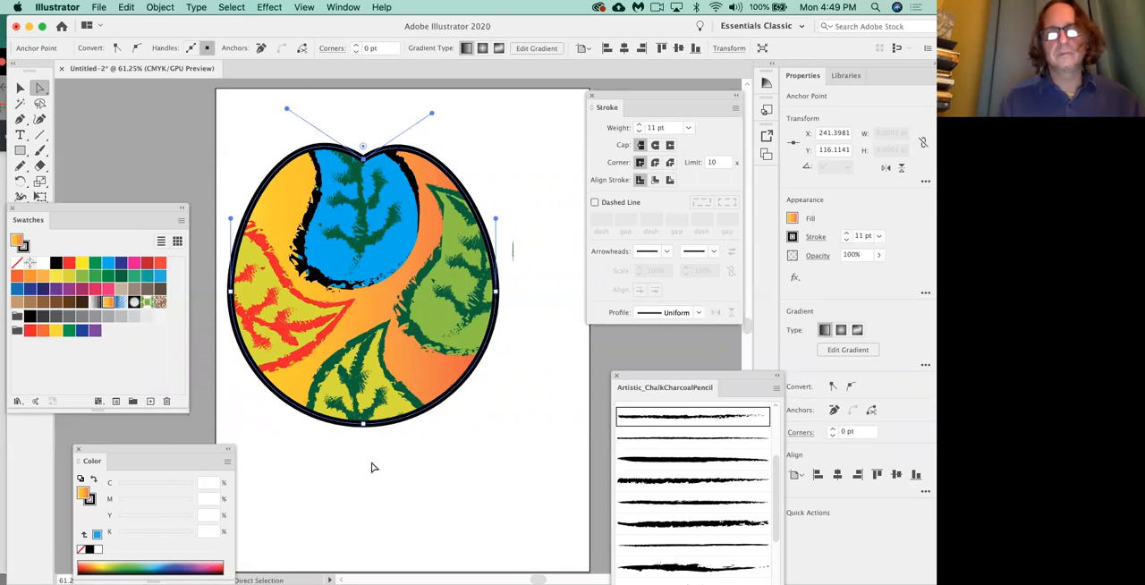
pyautogui.moveTo(363, 423)
pyautogui.mouseDown()
pyautogui.moveTo(366, 391)
pyautogui.moveTo(367, 415)
pyautogui.mouseUp()
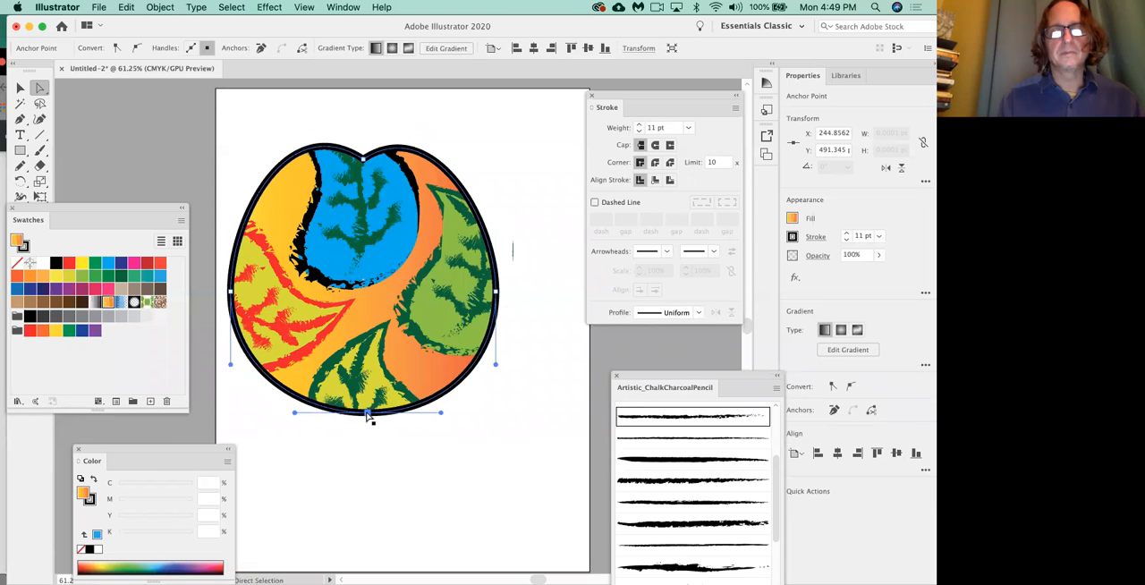
pyautogui.click(362, 161)
pyautogui.moveTo(363, 172); pyautogui.dragTo(361, 183)
pyautogui.click(496, 164)
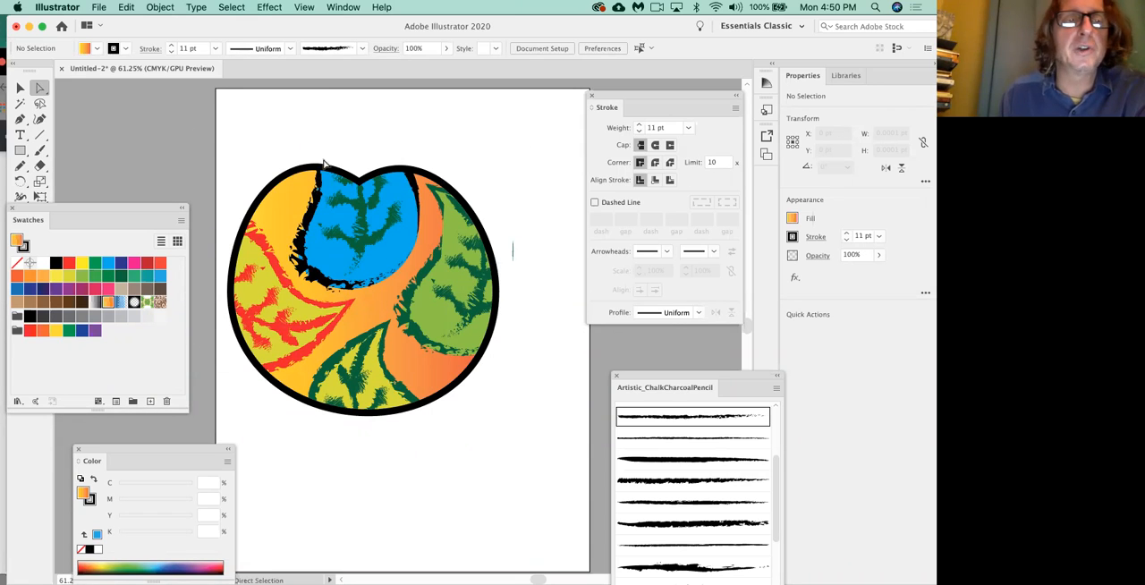
# Directly select the top leaf's vein inside the reshaped mask, and clear the selection.
pyautogui.press('v')
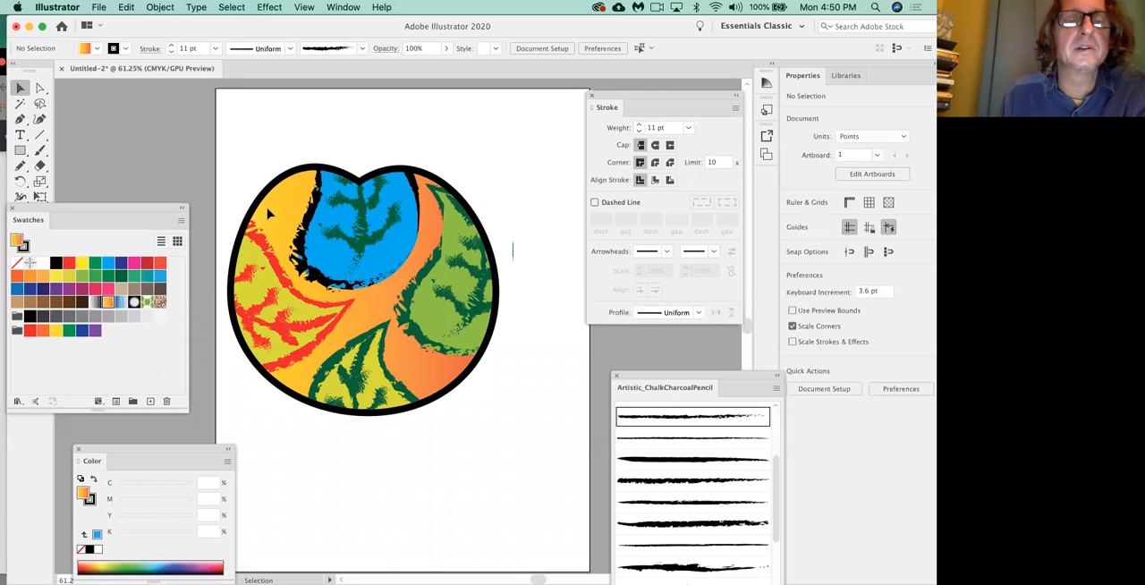
pyautogui.click(40, 88)
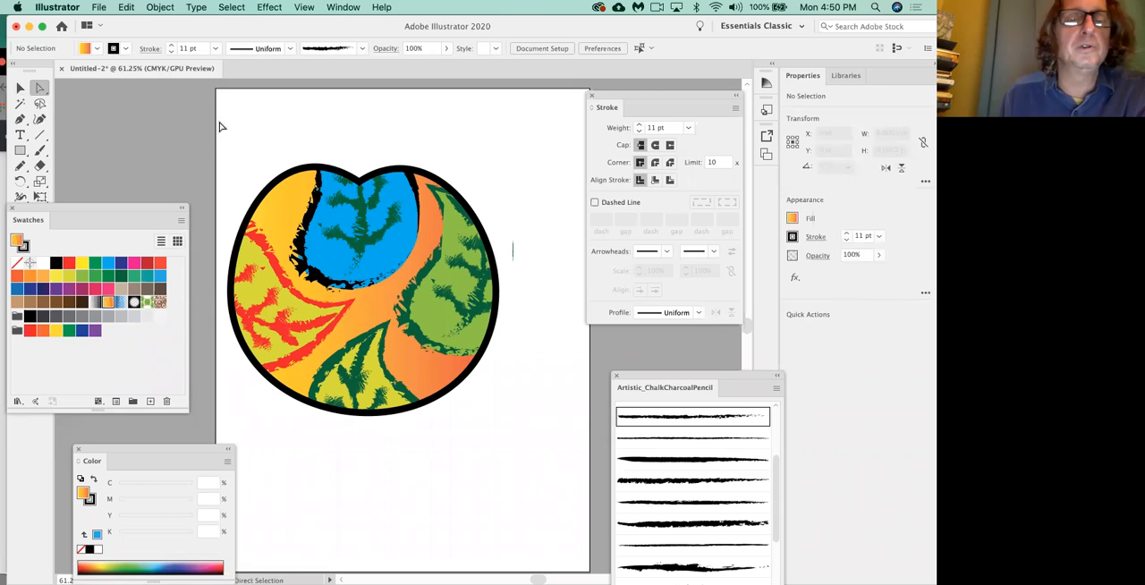
pyautogui.click(347, 195)
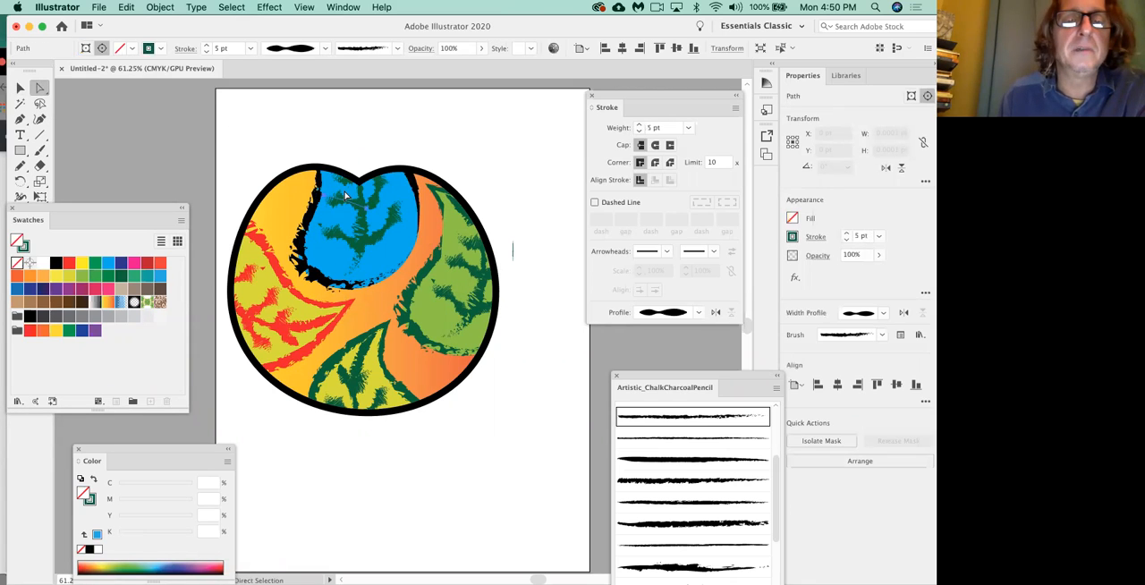
pyautogui.click(313, 122)
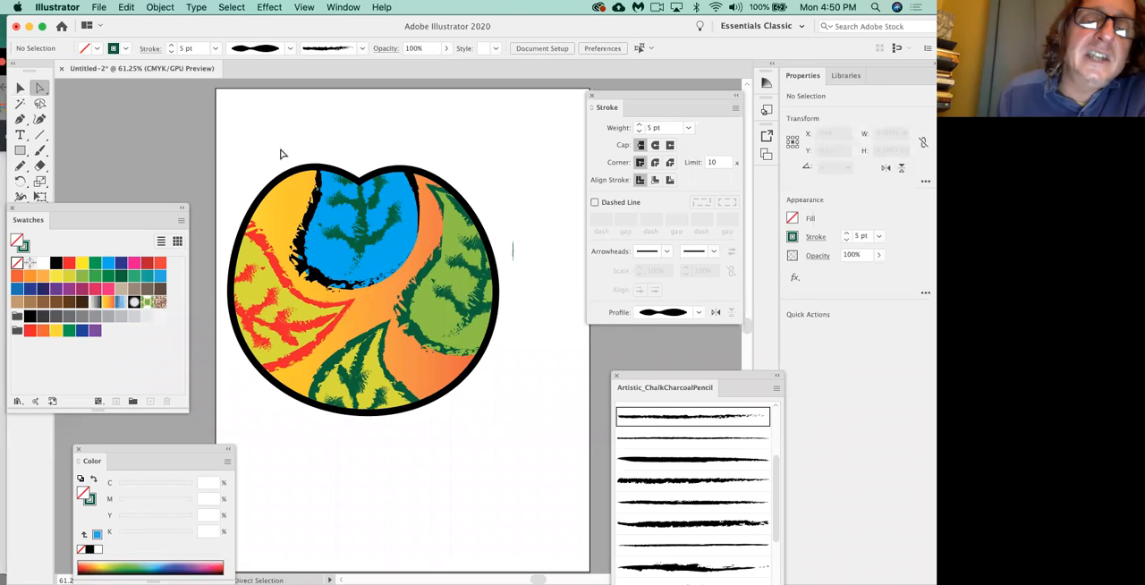
# Directly select the clipping shape's outline and change its stroke color to CMYK Red.
pyautogui.click(289, 178)
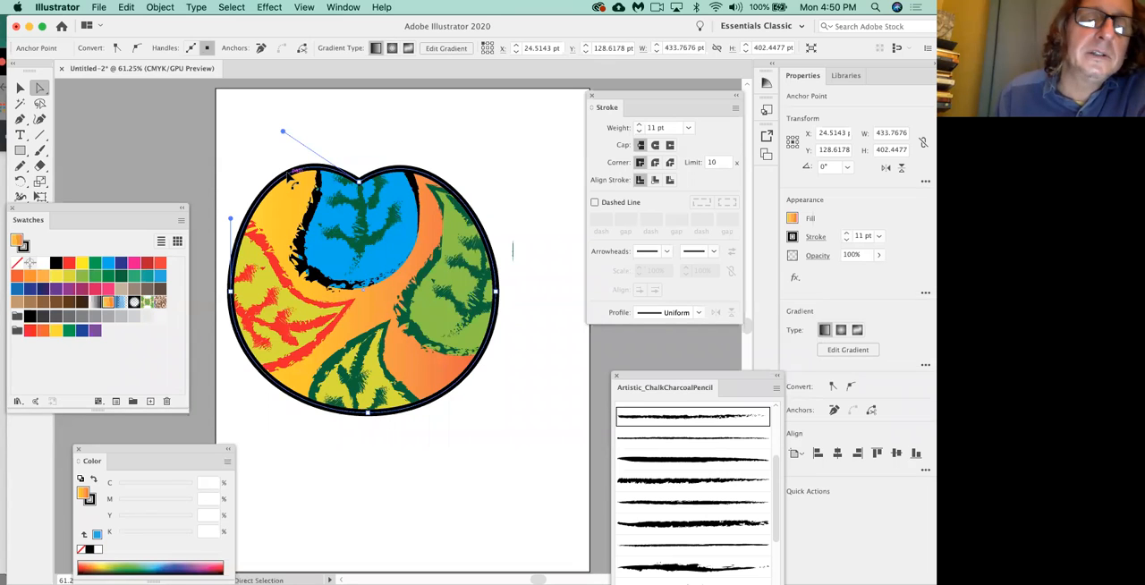
pyautogui.moveTo(112, 207)
pyautogui.mouseDown()
pyautogui.moveTo(168, 170)
pyautogui.moveTo(194, 177)
pyautogui.mouseUp()
pyautogui.click(41, 333)
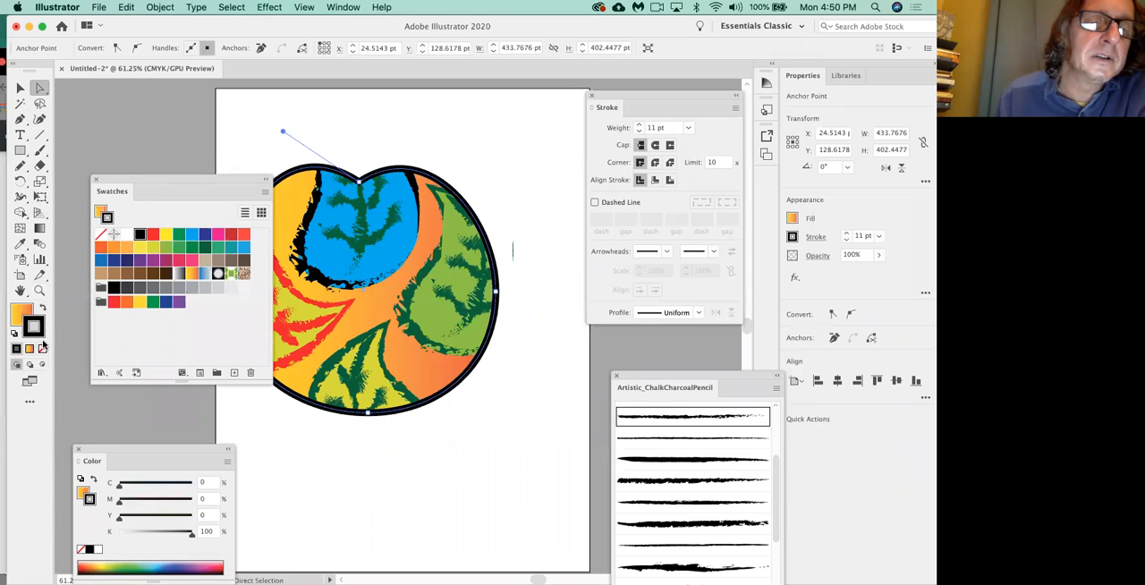
pyautogui.click(153, 234)
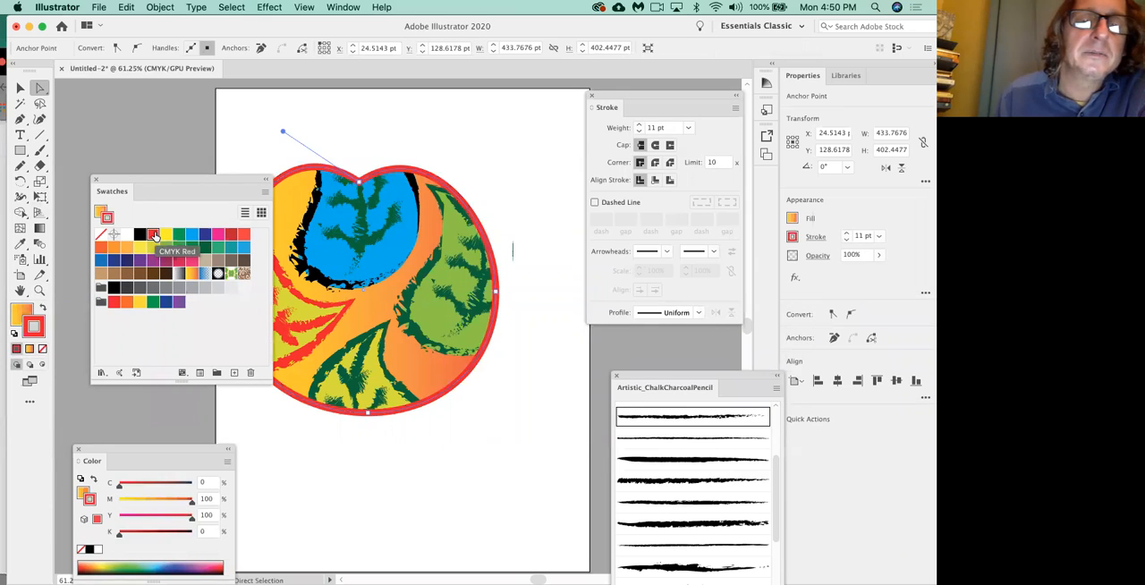
pyautogui.moveTo(641, 96); pyautogui.dragTo(516, 125)
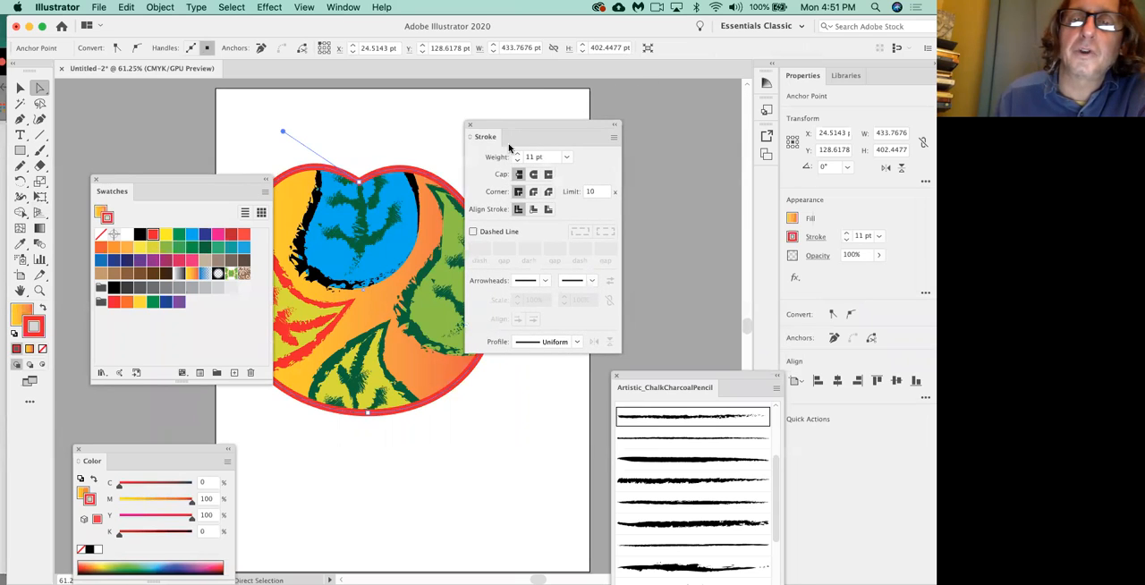
# Set the clipping shape's stroke weight to 19 pt, apply Width Profile 2 to the outline, and deselect.
pyautogui.click(519, 155)
pyautogui.click(519, 155)
pyautogui.click(519, 154)
pyautogui.click(519, 155)
pyautogui.click(519, 155)
pyautogui.click(519, 155)
pyautogui.click(519, 155)
pyautogui.click(519, 155)
pyautogui.click(577, 346)
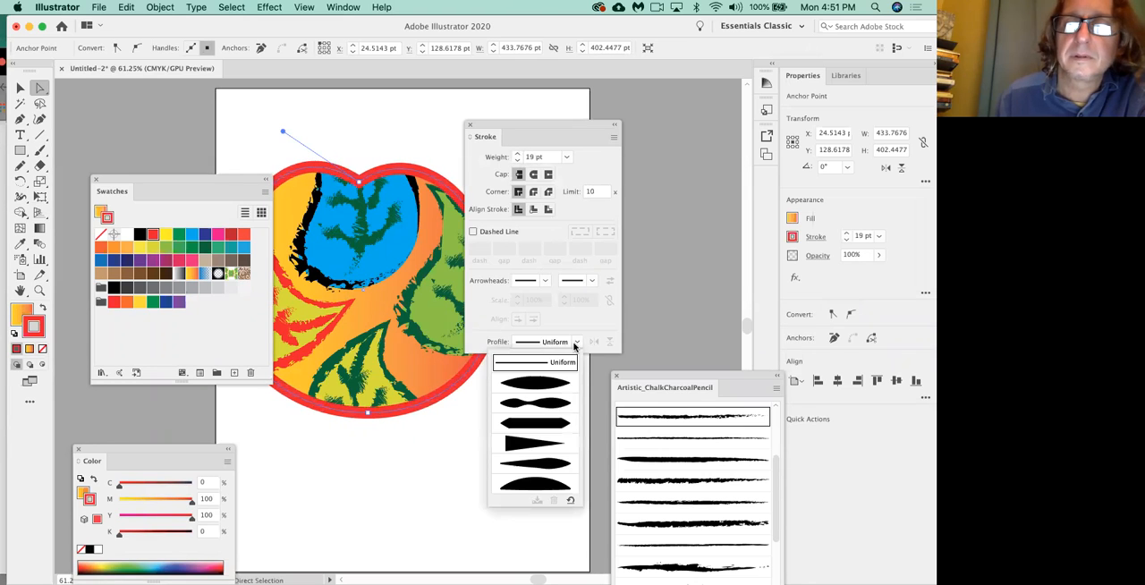
pyautogui.click(539, 409)
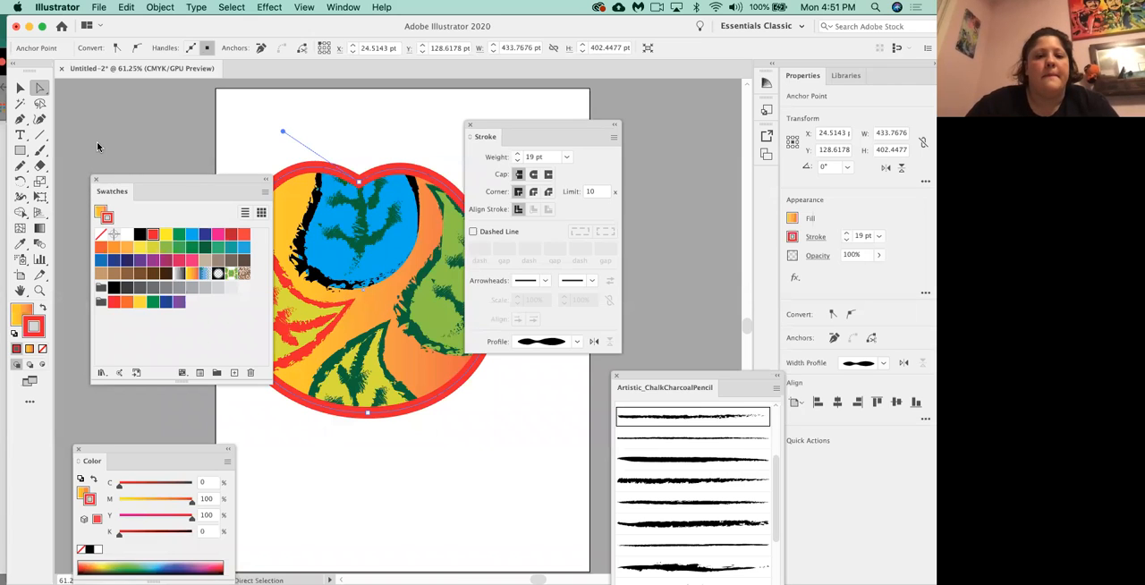
pyautogui.click(500, 419)
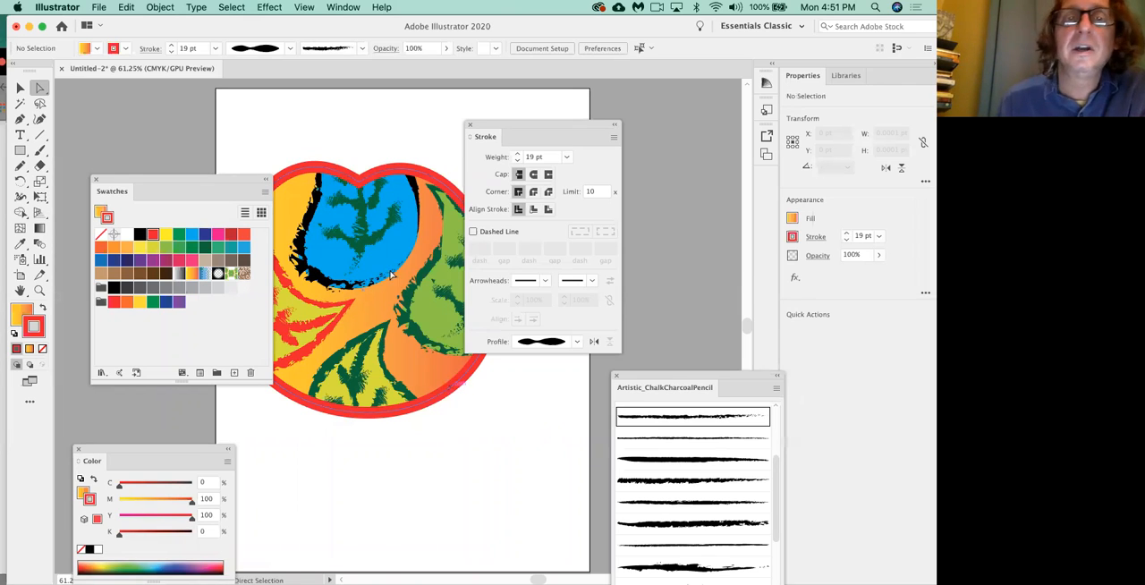
pyautogui.click(305, 7)
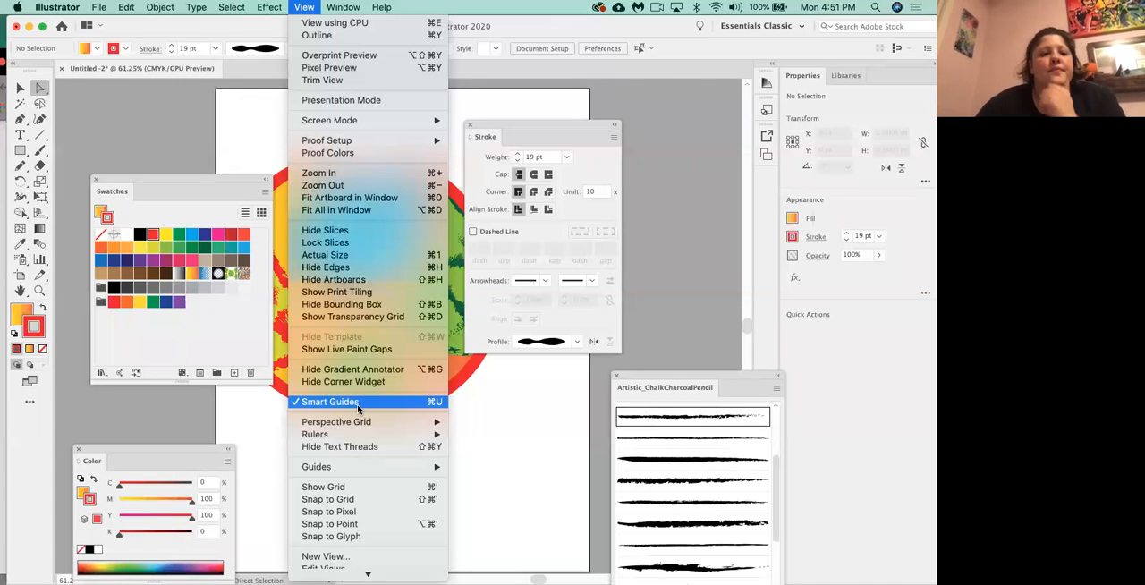
pyautogui.click(556, 424)
# Directly select the mask outline, apply a thick rough brush from the Artistic_ChalkCharcoalPencil library, and set the stroke weight to 11 pt.
pyautogui.click(457, 393)
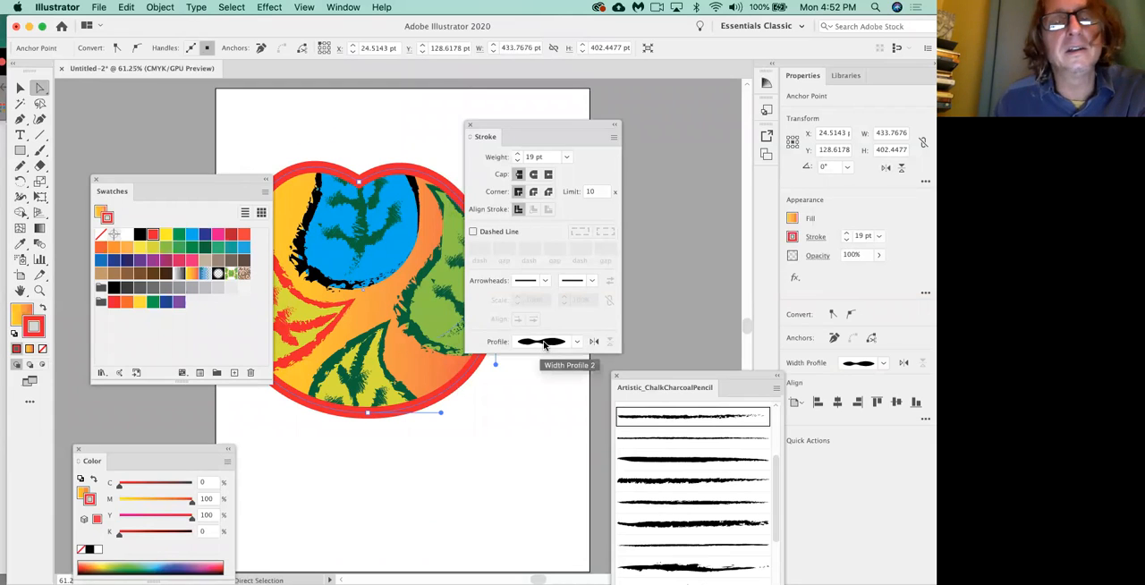
pyautogui.click(673, 479)
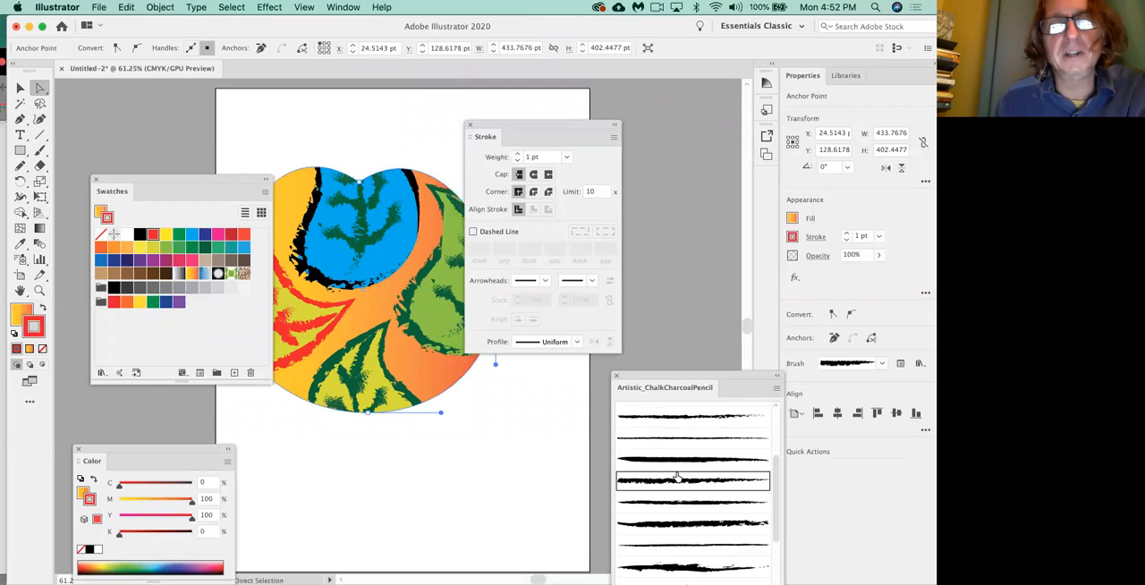
pyautogui.click(687, 526)
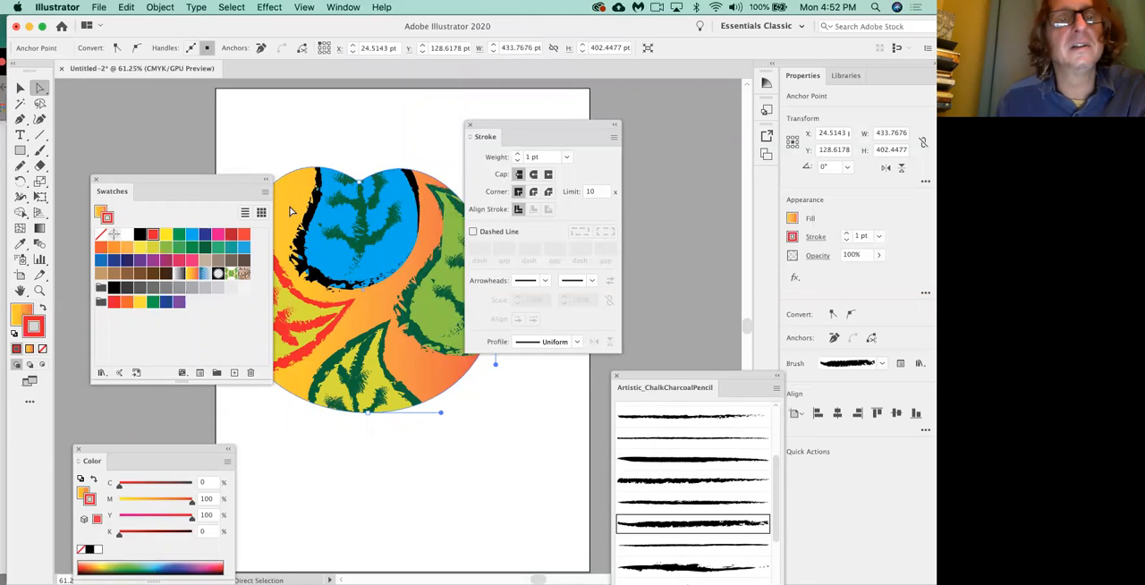
pyautogui.click(517, 153)
pyautogui.click(517, 153)
pyautogui.click(517, 153)
pyautogui.click(518, 153)
pyautogui.click(517, 153)
pyautogui.click(517, 153)
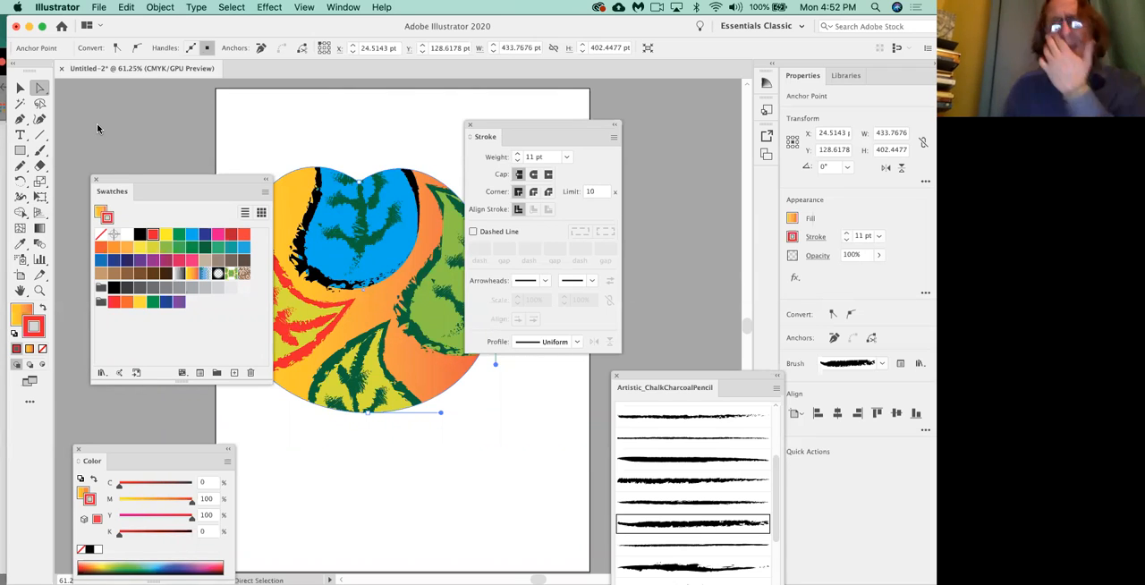
# Switch to Chrome and review the Clipping Masks section of the class12-CD124 PDF outline.
pyautogui.press('super+Tab')
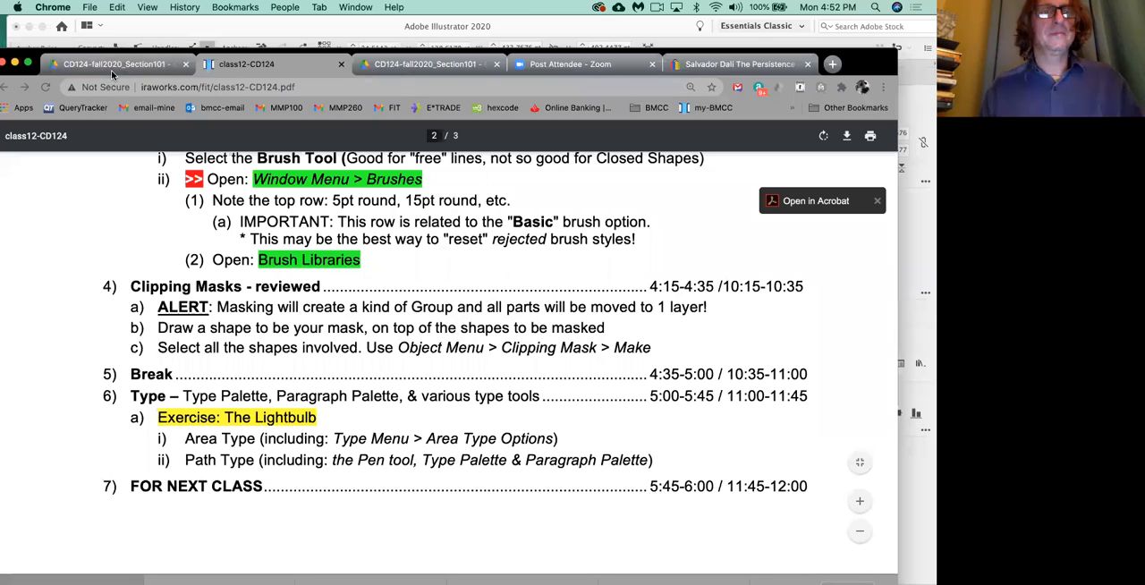
pyautogui.scroll(2, 258, 288)
pyautogui.scroll(-2, 259, 288)
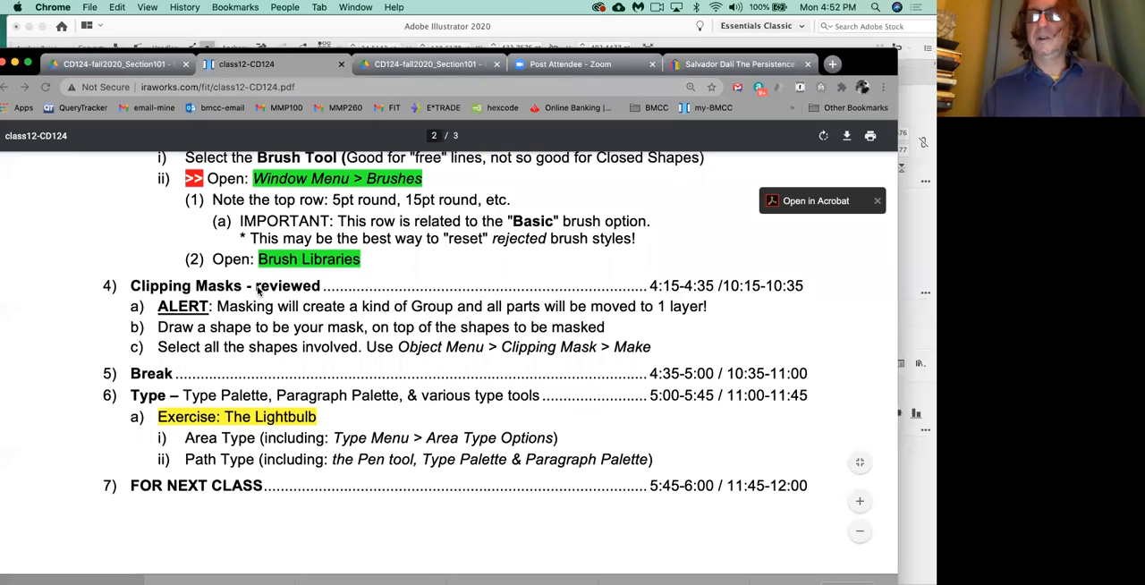
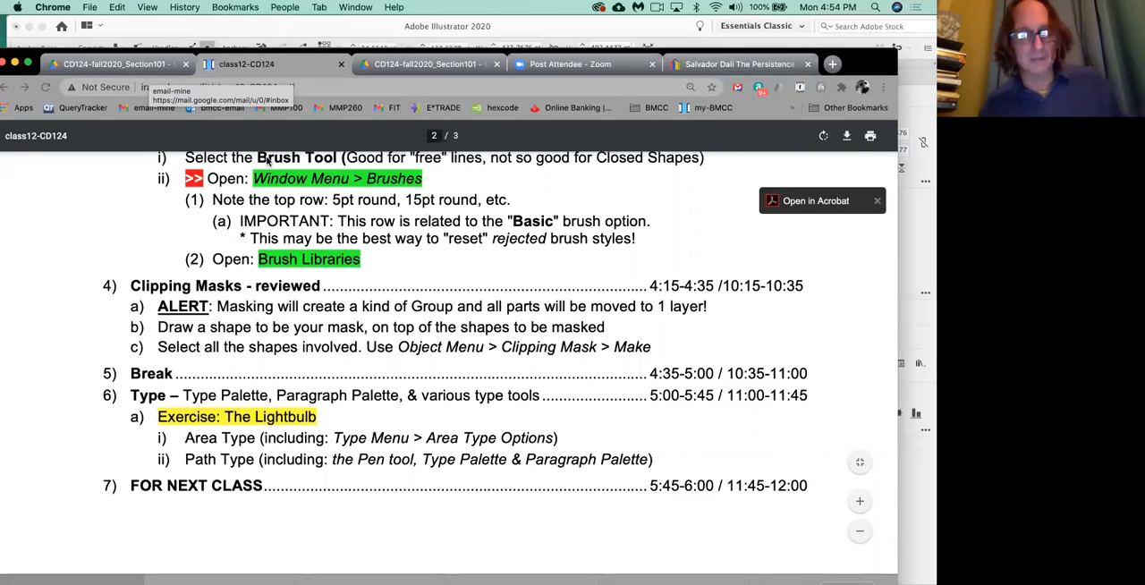
# Switch to Illustrator, cancel the Move dialog, and reposition the clip group so it overhangs the artboard's left edge.
pyautogui.press('super+Tab')
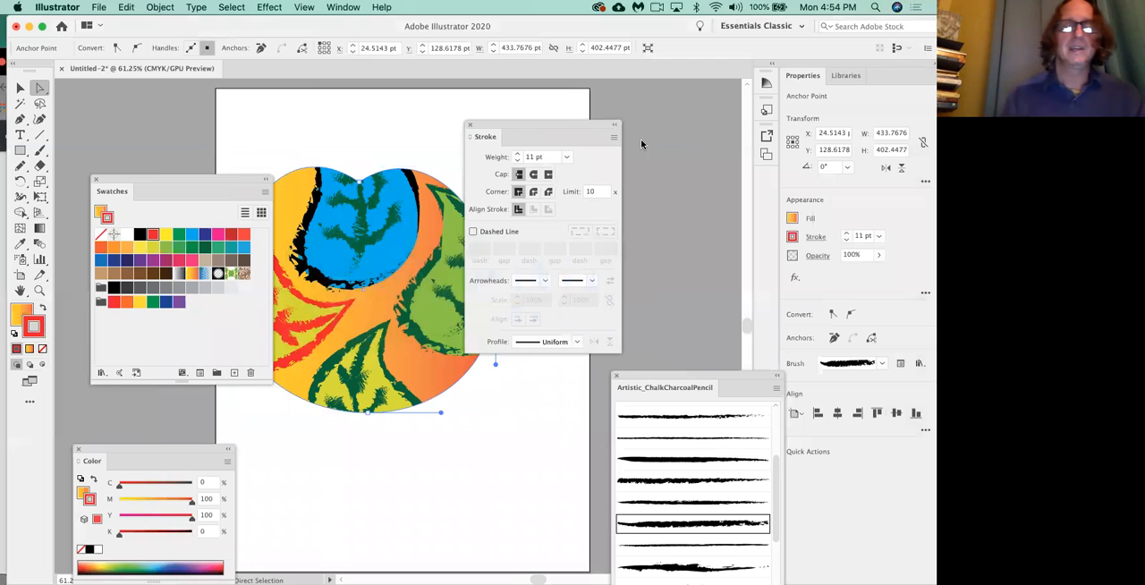
pyautogui.moveTo(534, 127); pyautogui.dragTo(558, 126)
pyautogui.moveTo(174, 182); pyautogui.dragTo(101, 268)
pyautogui.doubleClick(20, 87)
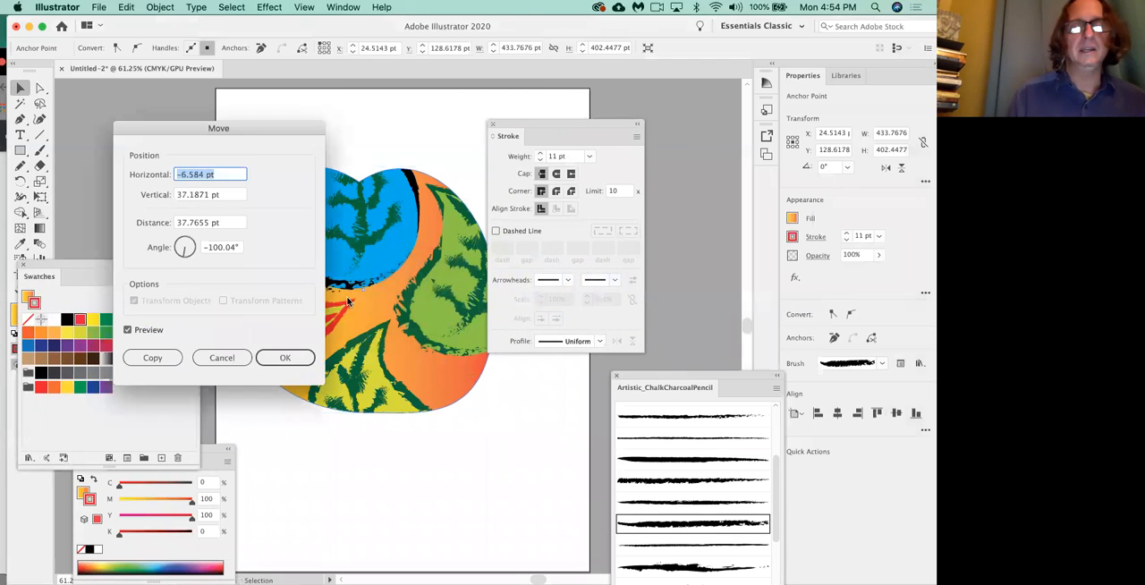
pyautogui.click(233, 357)
pyautogui.moveTo(386, 328); pyautogui.dragTo(322, 302)
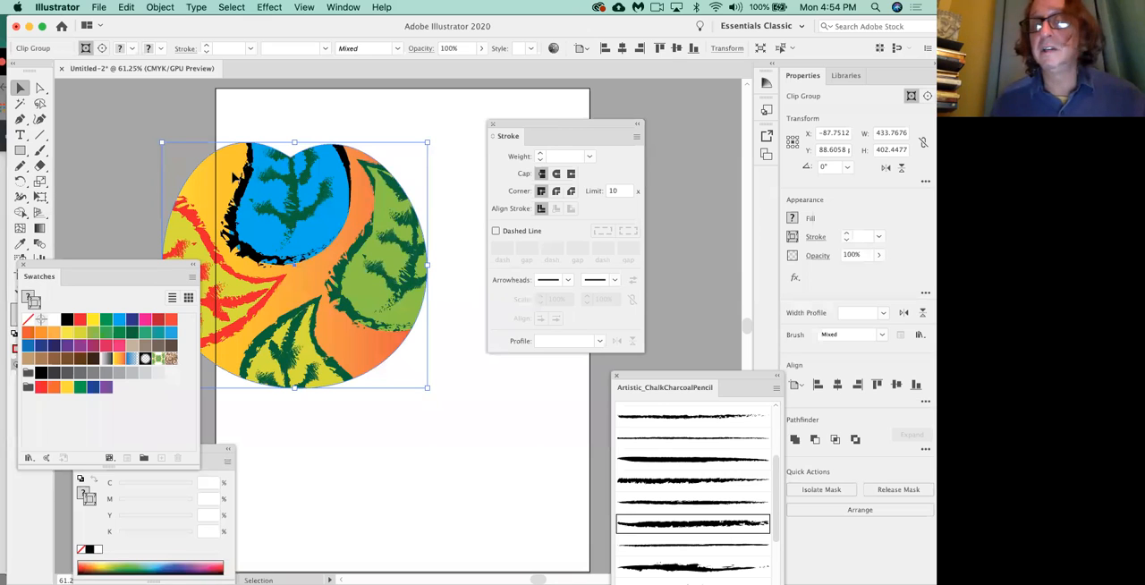
pyautogui.moveTo(555, 122); pyautogui.dragTo(706, 93)
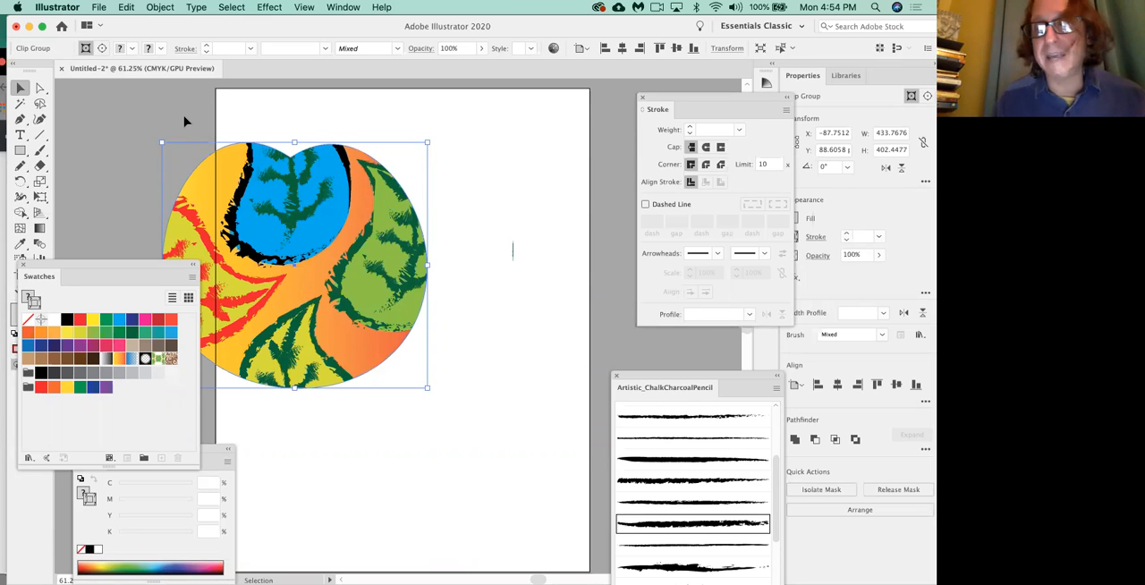
# Preview the overhanging artwork in Trim View, switch the display to CPU rendering, and turn Trim View off.
pyautogui.click(304, 7)
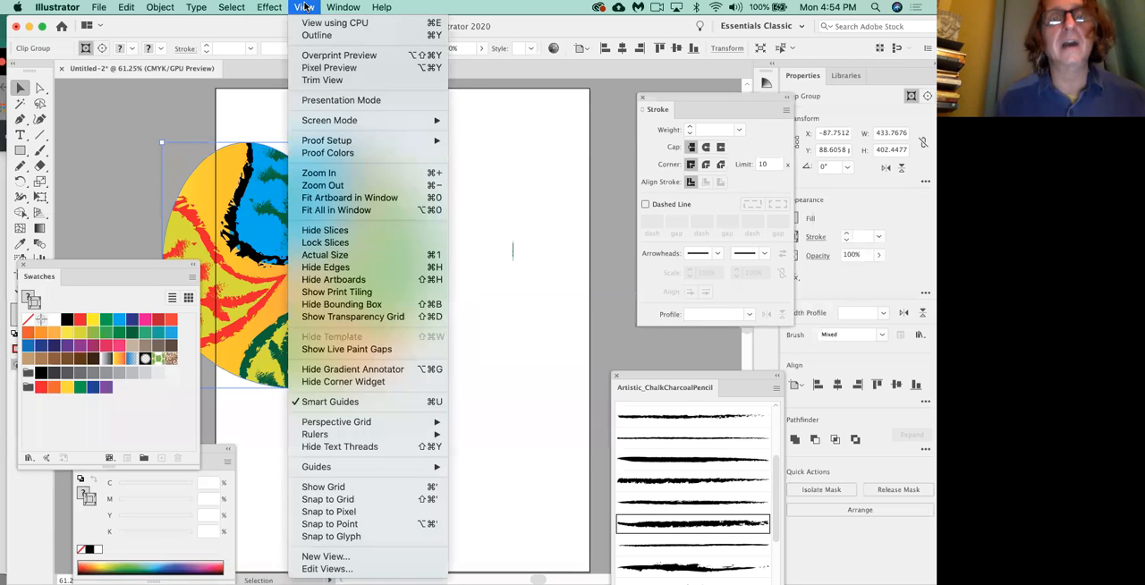
pyautogui.click(324, 80)
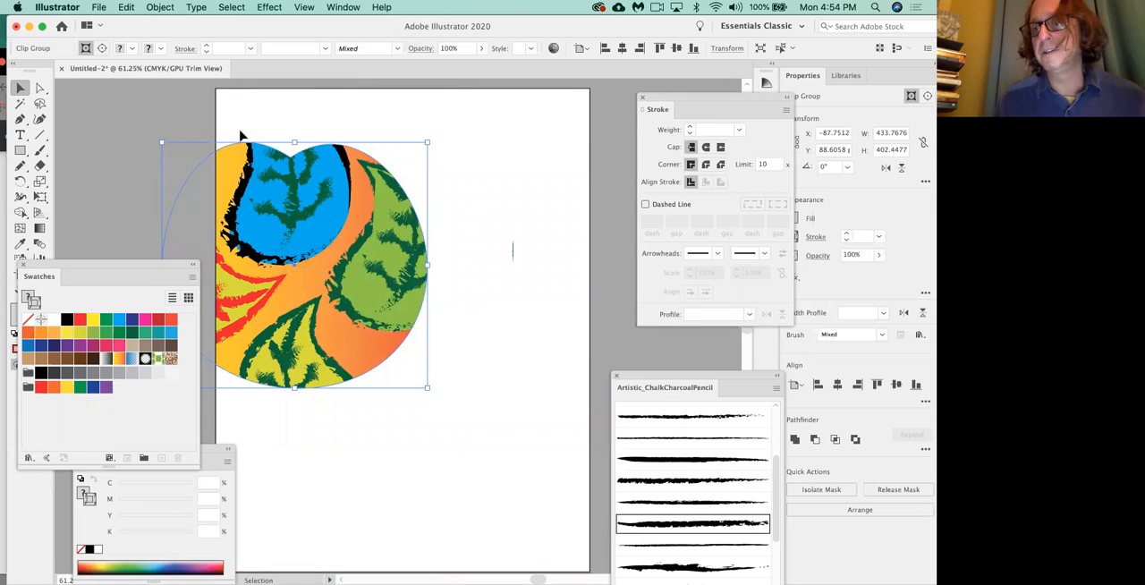
pyautogui.click(304, 7)
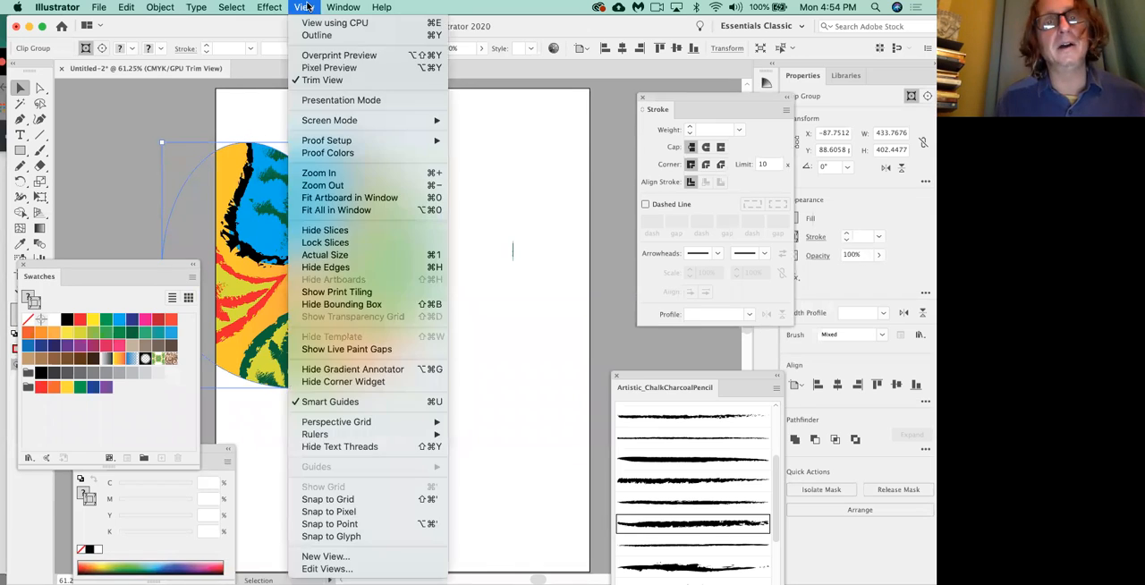
pyautogui.click(320, 24)
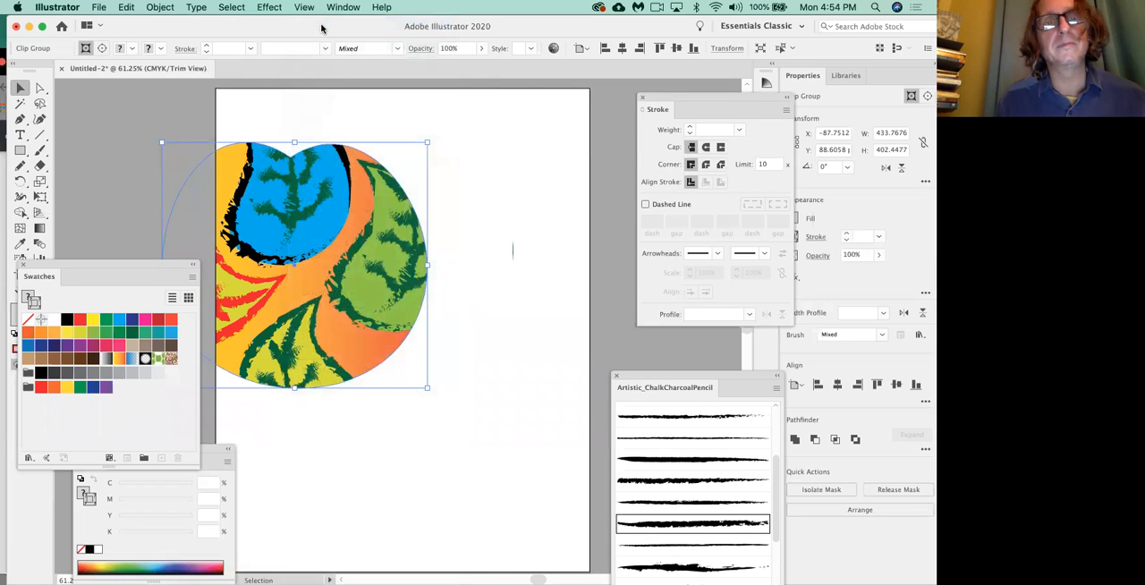
pyautogui.click(307, 8)
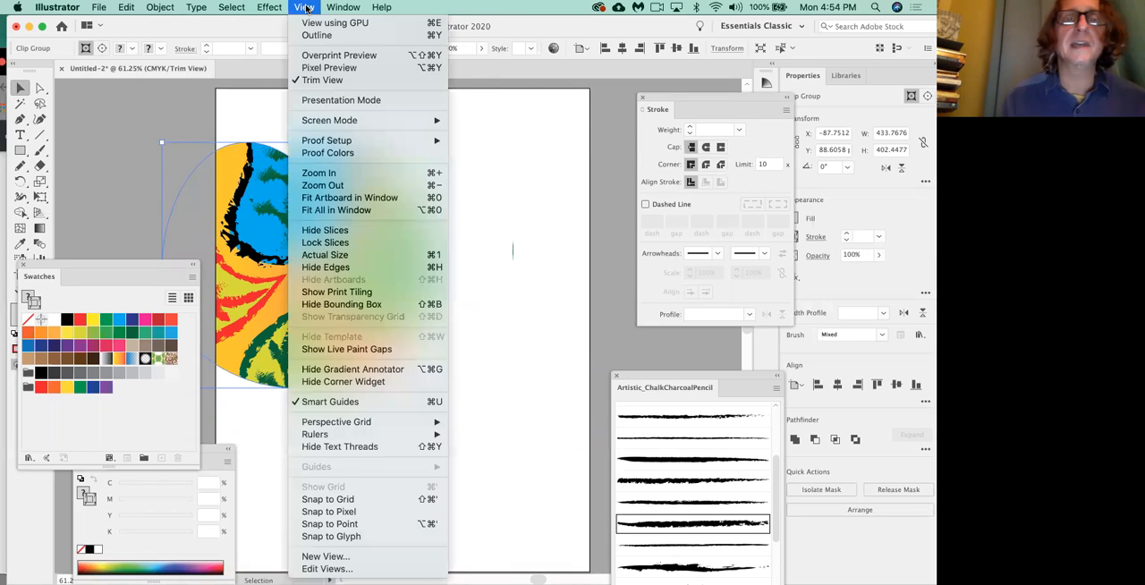
pyautogui.click(323, 80)
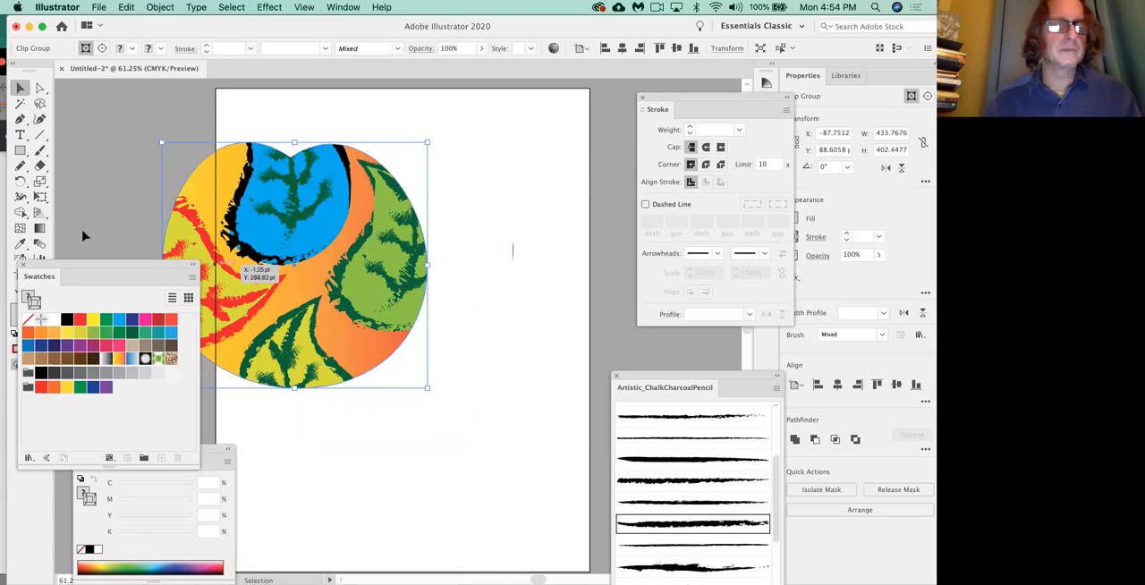
# Draw one rectangle overlapping the artboard's right edge and another, about 363 × 195 pt, overlapping its bottom-right corner.
pyautogui.click(20, 151)
pyautogui.moveTo(512, 177); pyautogui.dragTo(636, 278)
pyautogui.moveTo(400, 498)
pyautogui.mouseDown()
pyautogui.moveTo(551, 537)
pyautogui.moveTo(613, 578)
pyautogui.moveTo(611, 537)
pyautogui.mouseUp()
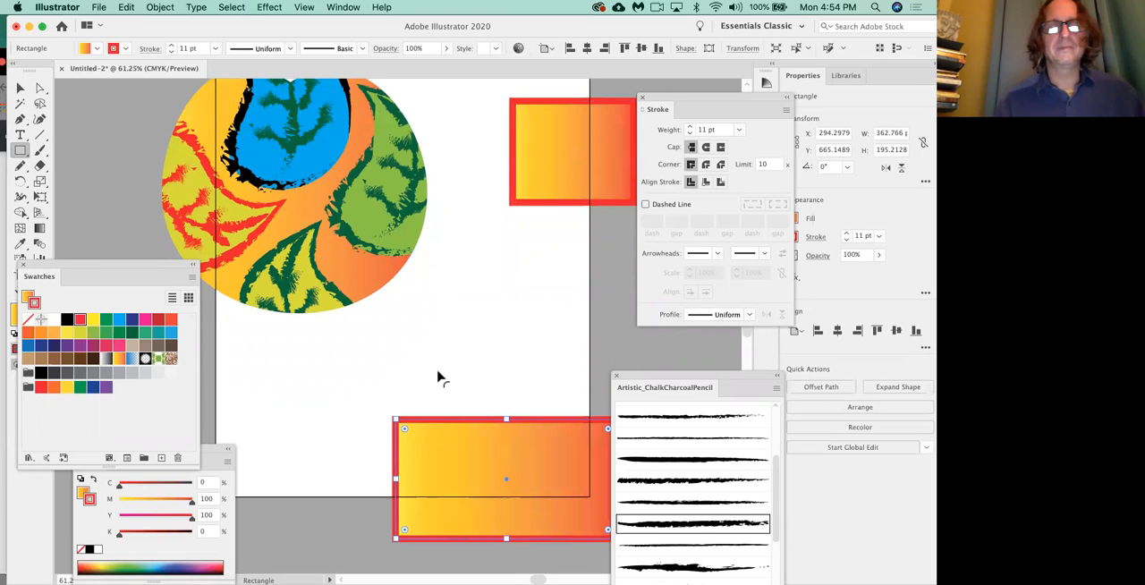
# Open the Navigator and zoom to 200% on the artboard's top-left corner.
pyautogui.scroll(5, 439, 378)
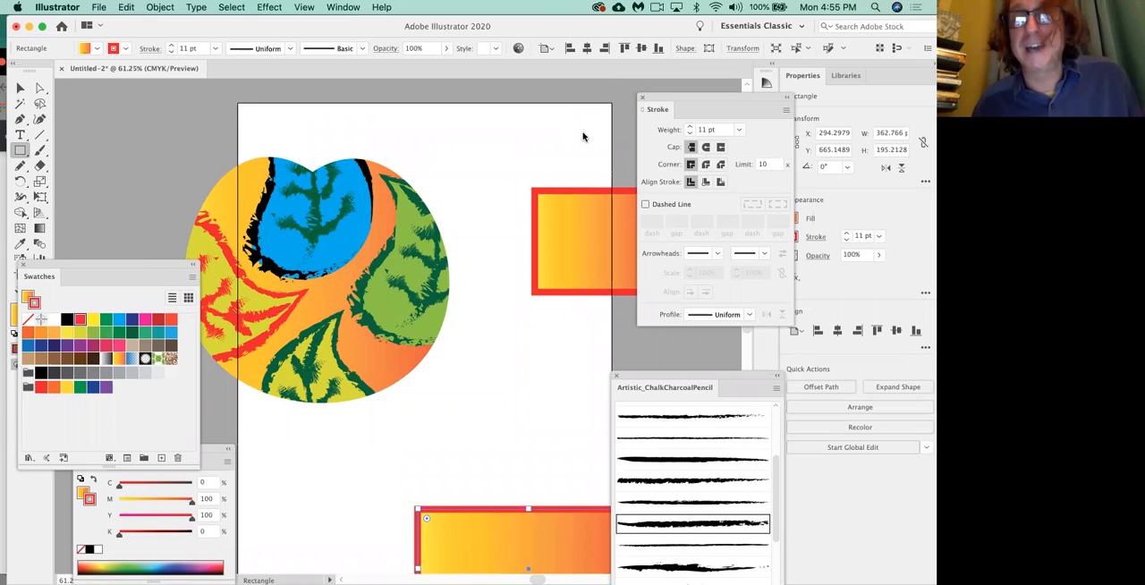
pyautogui.click(347, 9)
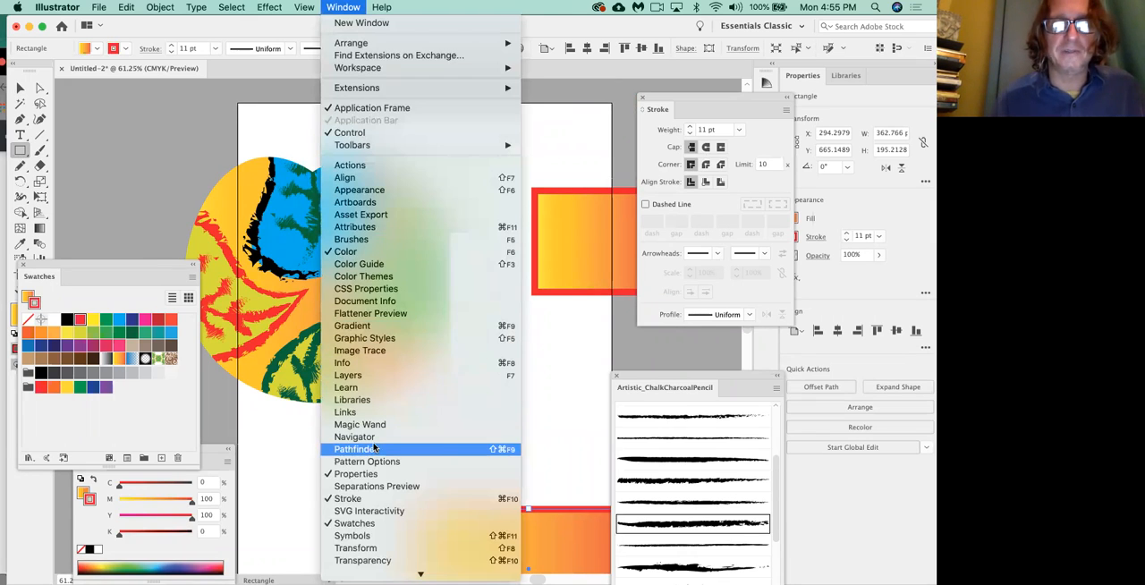
pyautogui.click(377, 437)
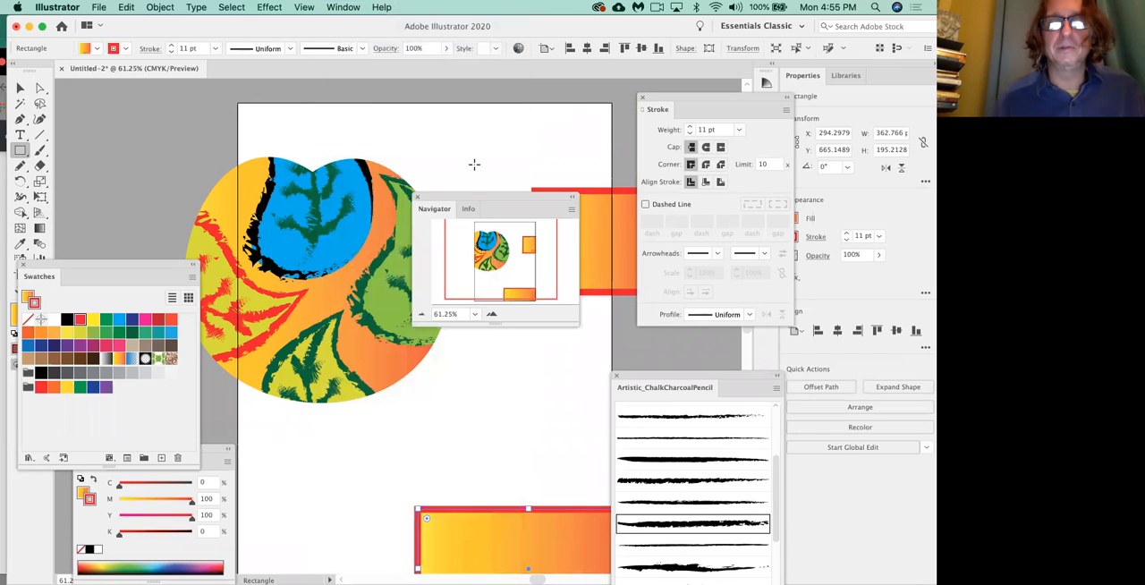
pyautogui.moveTo(464, 199); pyautogui.dragTo(435, 109)
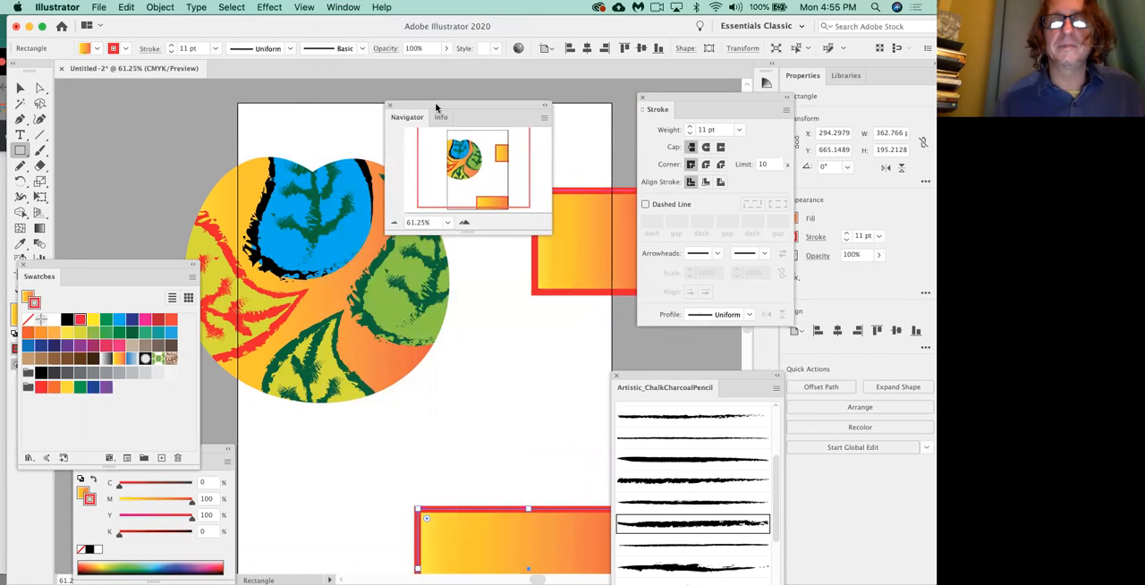
pyautogui.click(464, 223)
pyautogui.click(463, 224)
pyautogui.click(463, 224)
pyautogui.click(463, 224)
pyautogui.moveTo(458, 139)
pyautogui.mouseDown()
pyautogui.moveTo(451, 129)
pyautogui.moveTo(456, 138)
pyautogui.mouseUp()
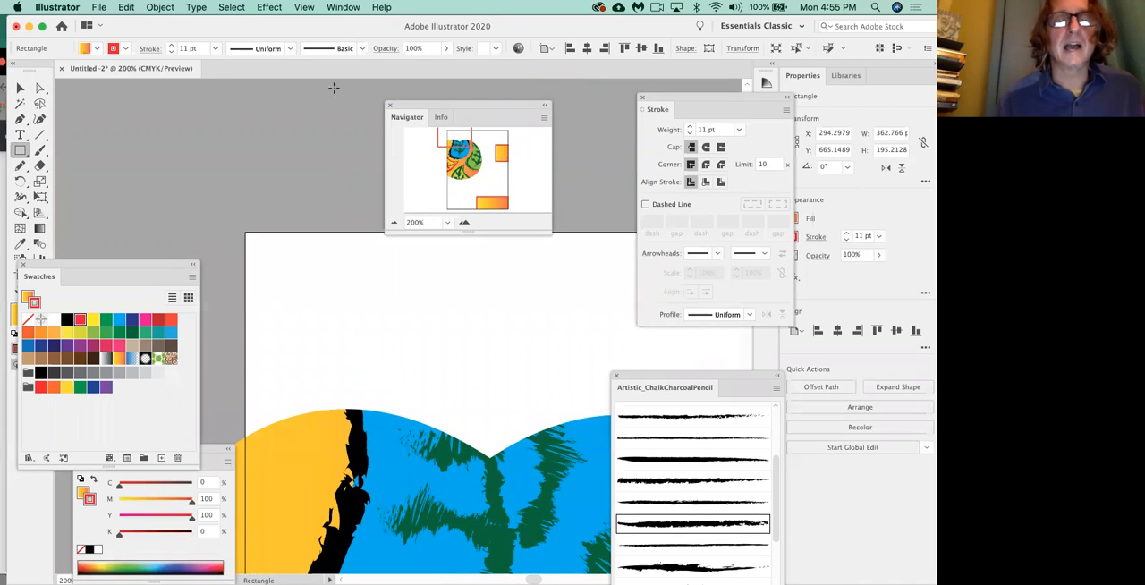
# Show the document rulers, clear the Swatches panel away from them, and change the ruler units to inches.
pyautogui.click(305, 8)
pyautogui.moveTo(353, 464)
pyautogui.click(353, 434)
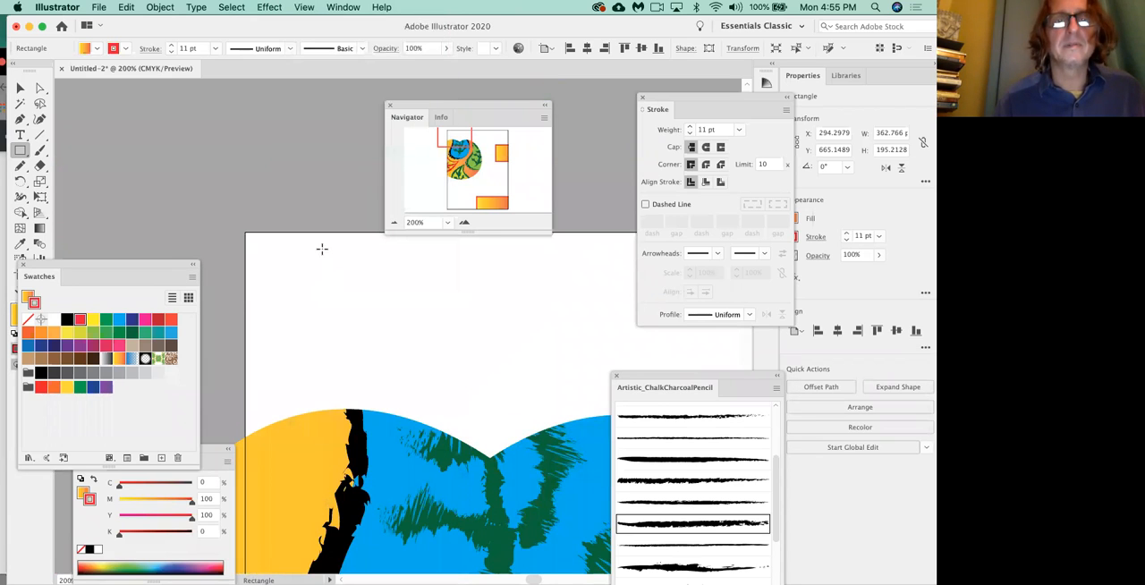
pyautogui.click(304, 7)
pyautogui.moveTo(358, 434)
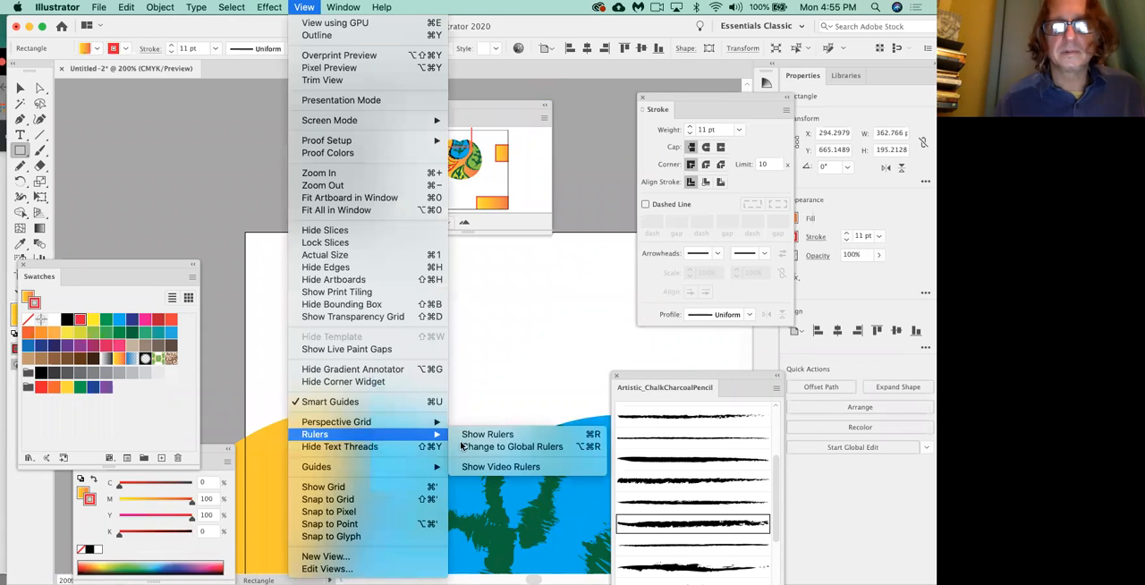
pyautogui.click(488, 435)
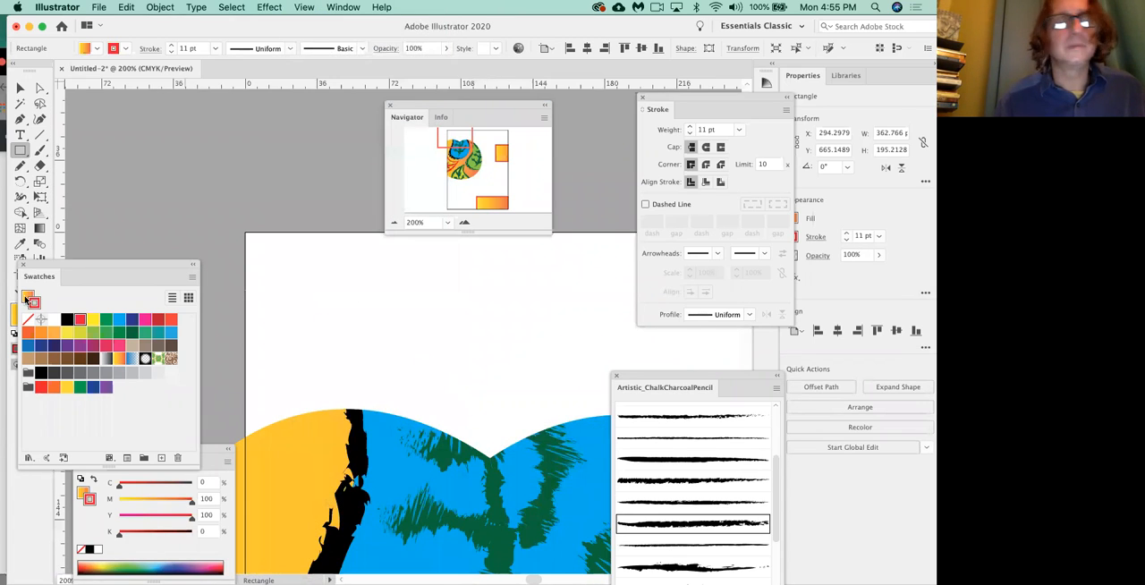
pyautogui.moveTo(77, 273); pyautogui.dragTo(115, 403)
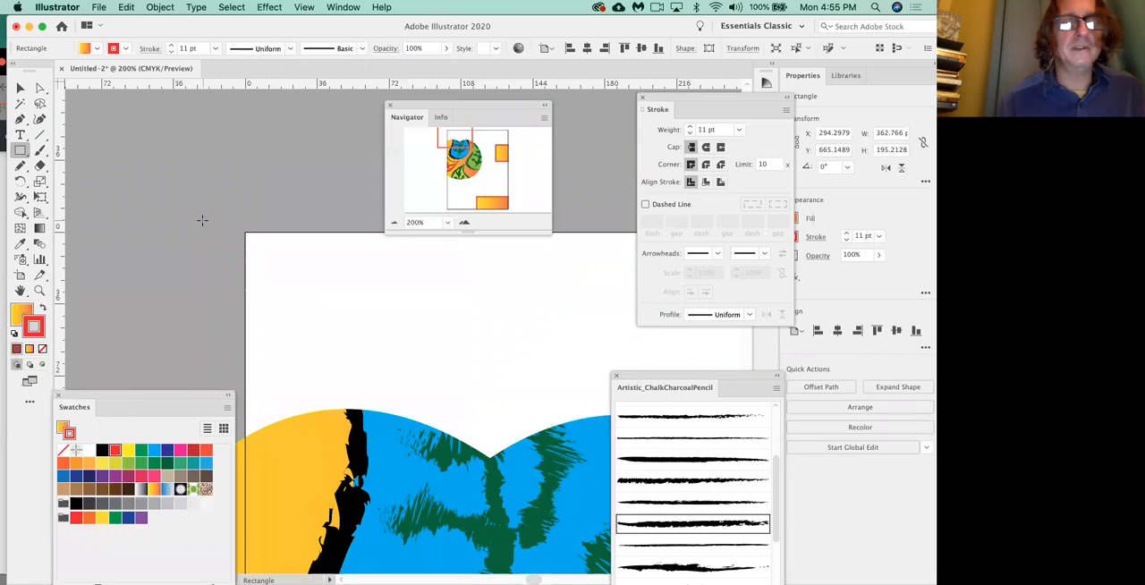
pyautogui.rightClick(268, 87)
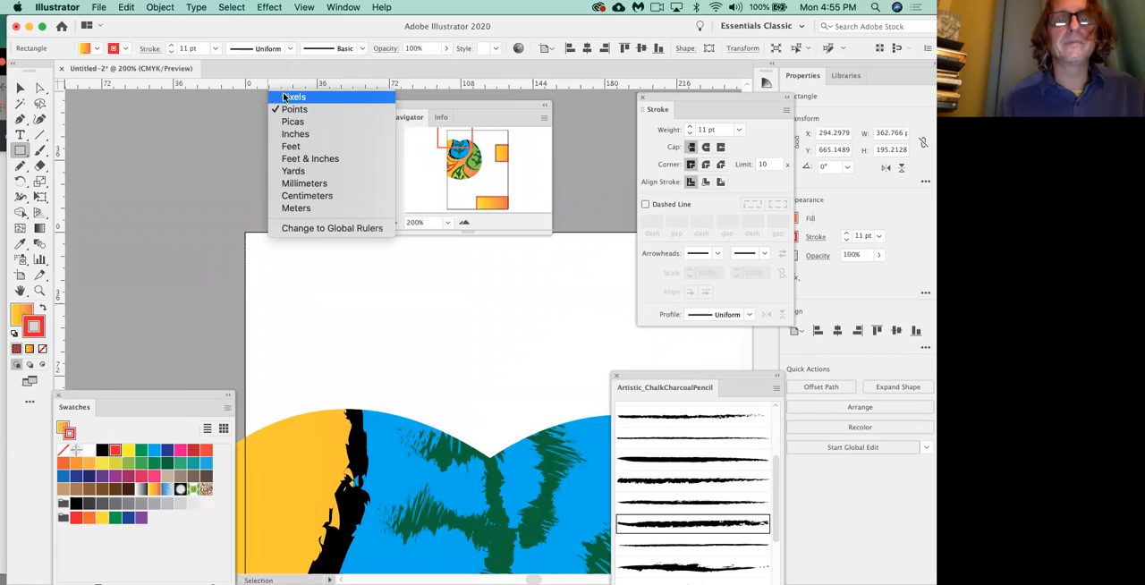
pyautogui.click(295, 134)
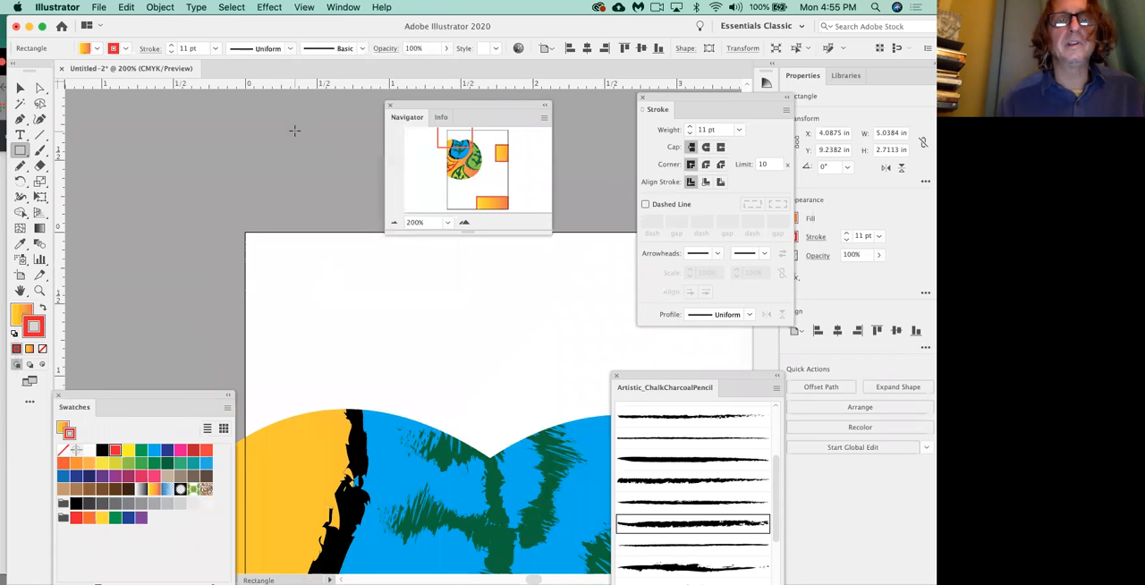
# Place ruler guides 1/2 inch inside the artboard's top, left and bottom edges, and one along its right edge.
pyautogui.moveTo(306, 162); pyautogui.dragTo(287, 305)
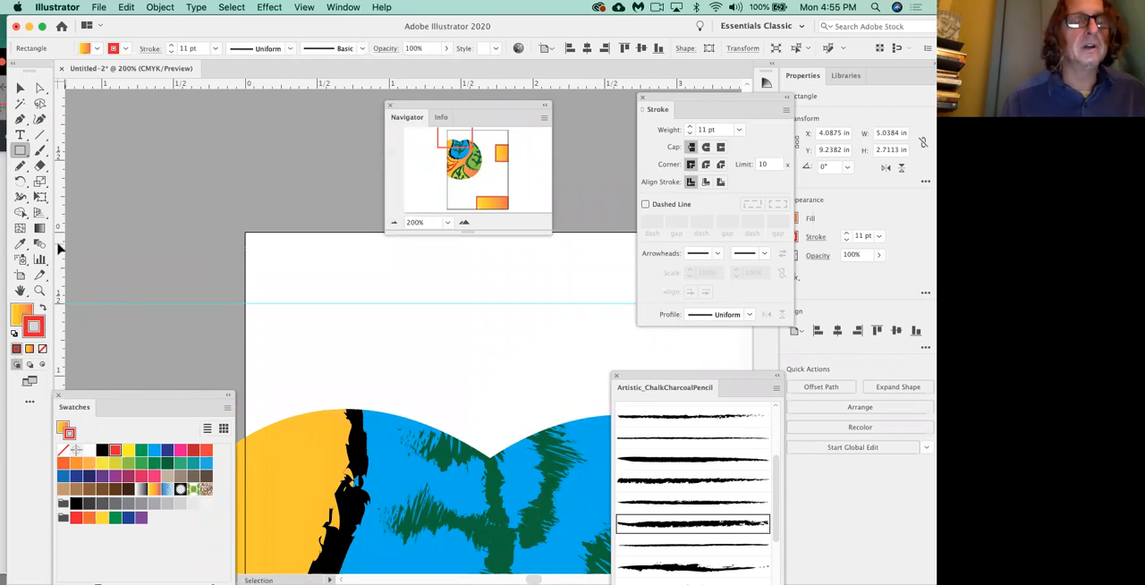
pyautogui.moveTo(281, 228); pyautogui.dragTo(317, 221)
pyautogui.moveTo(458, 139); pyautogui.dragTo(505, 209)
pyautogui.moveTo(354, 86); pyautogui.dragTo(295, 195)
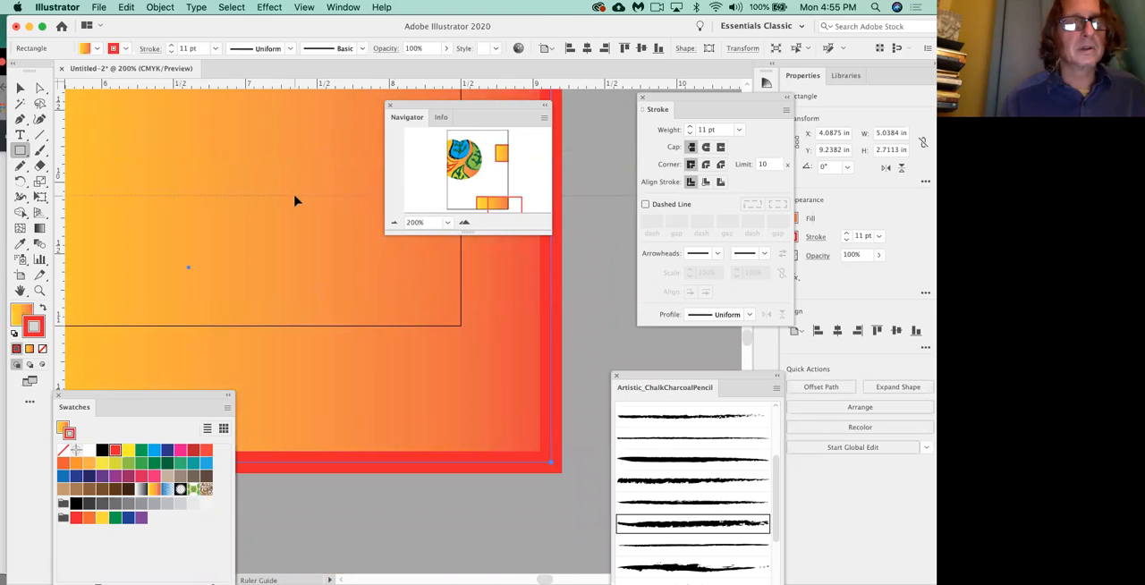
pyautogui.moveTo(291, 230); pyautogui.dragTo(295, 253)
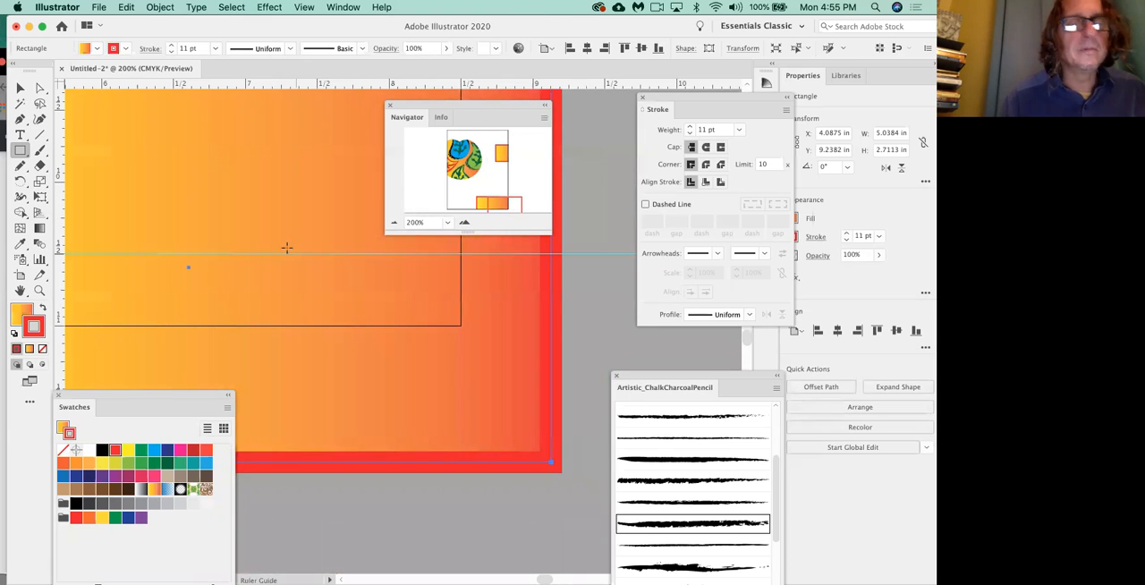
pyautogui.click(286, 249)
pyautogui.moveTo(57, 160); pyautogui.dragTo(462, 204)
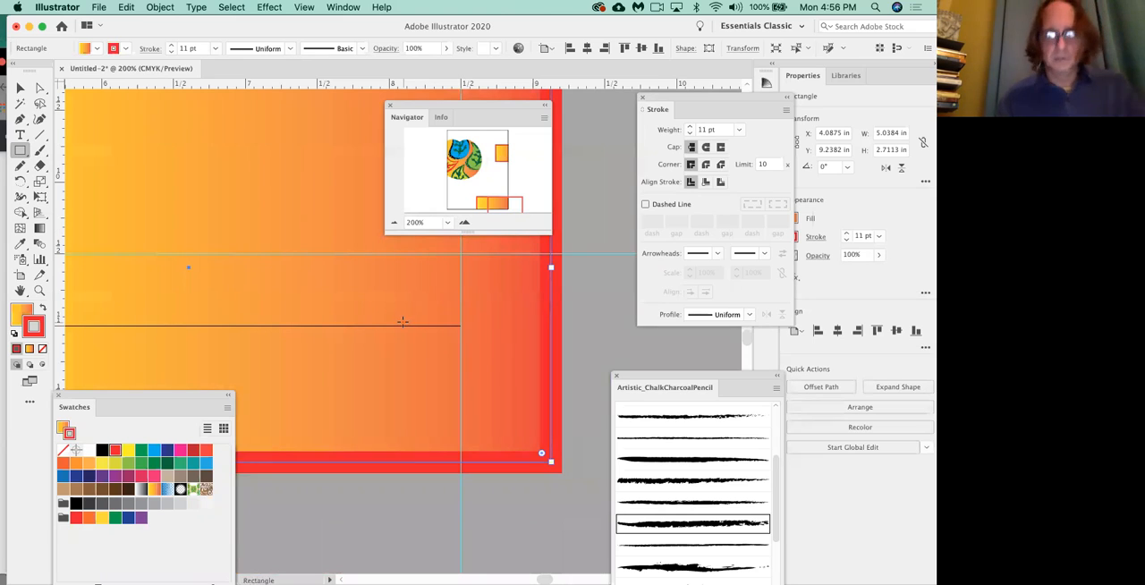
# Review the guides with the artboard fitted in the window, and clear the Navigator and Swatches panels off the artwork.
pyautogui.press('super+0')
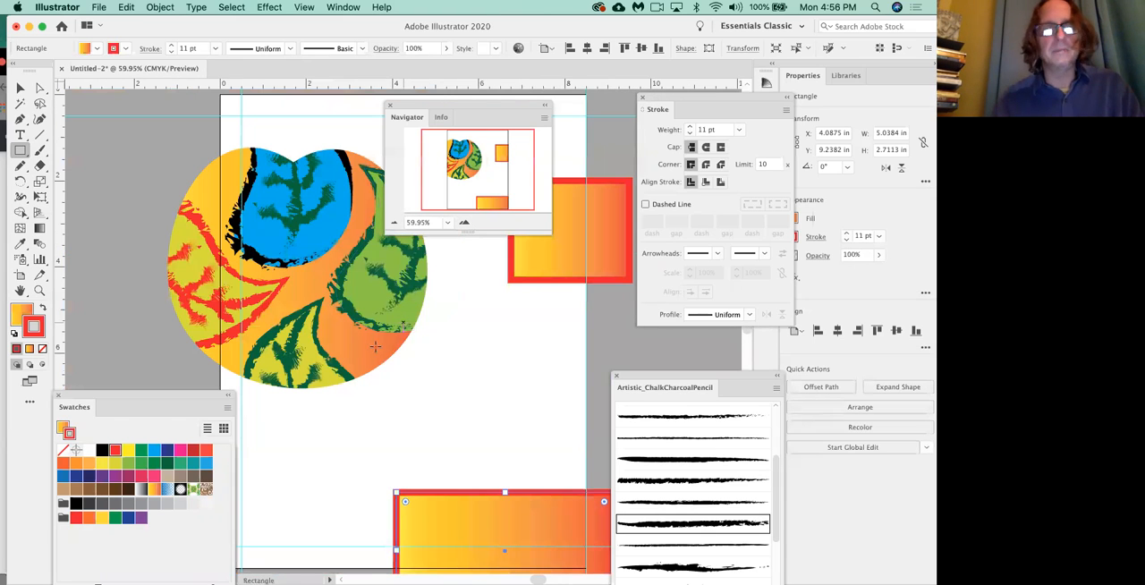
pyautogui.scroll(-3, 323, 450)
pyautogui.hscroll(-1, 323, 450)
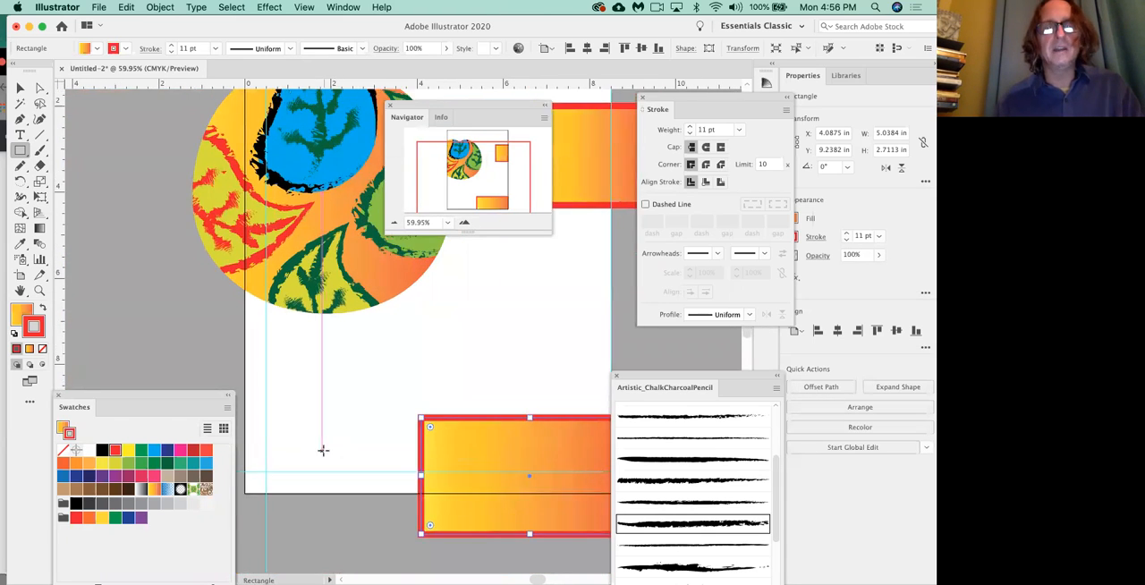
pyautogui.scroll(4, 323, 450)
pyautogui.hscroll(1, 323, 450)
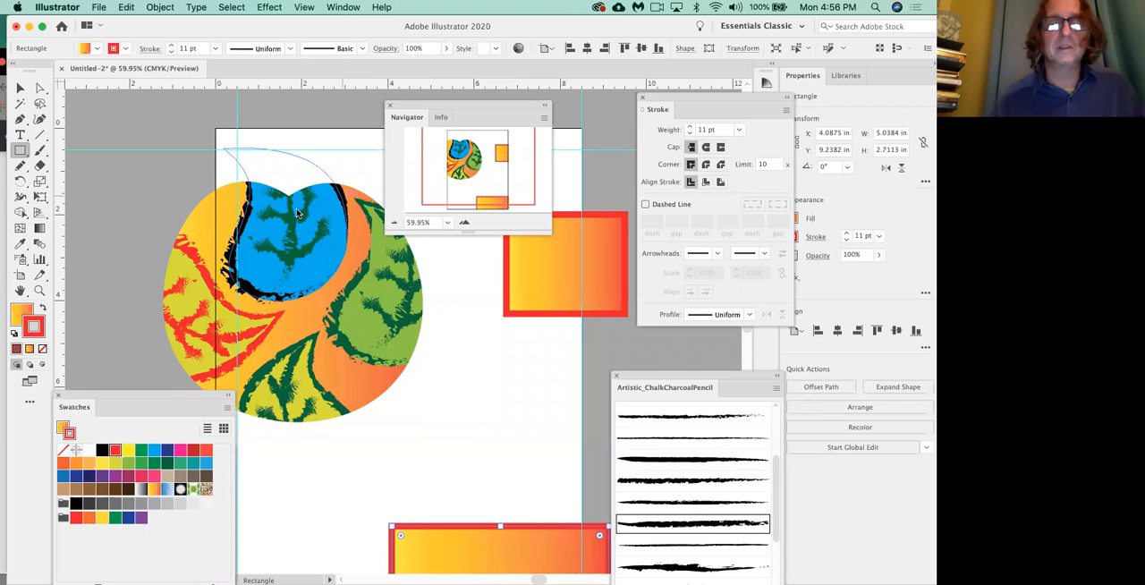
pyautogui.click(390, 105)
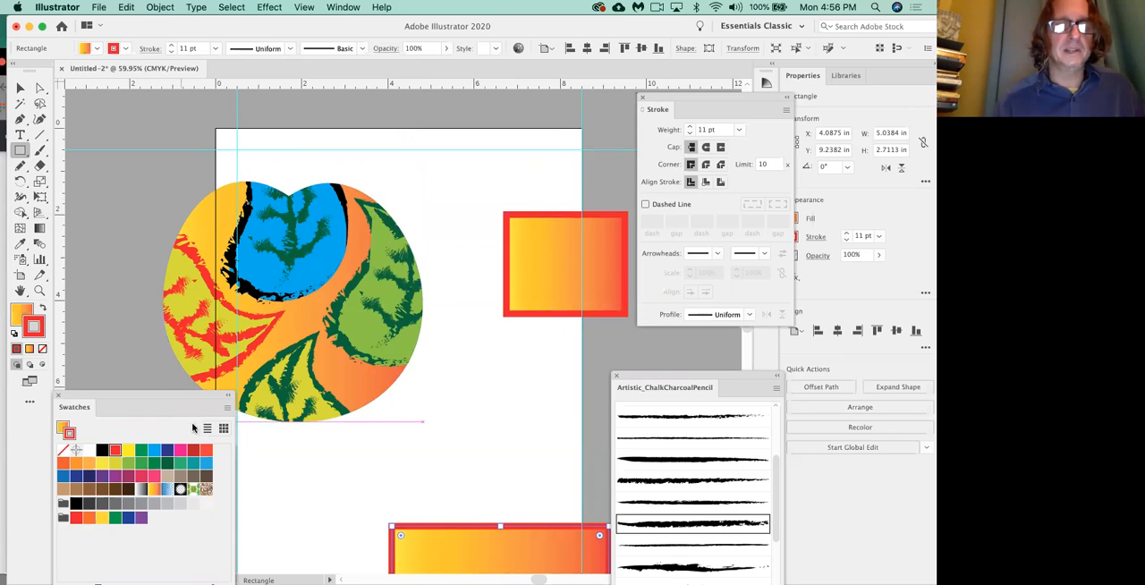
pyautogui.moveTo(189, 402); pyautogui.dragTo(135, 394)
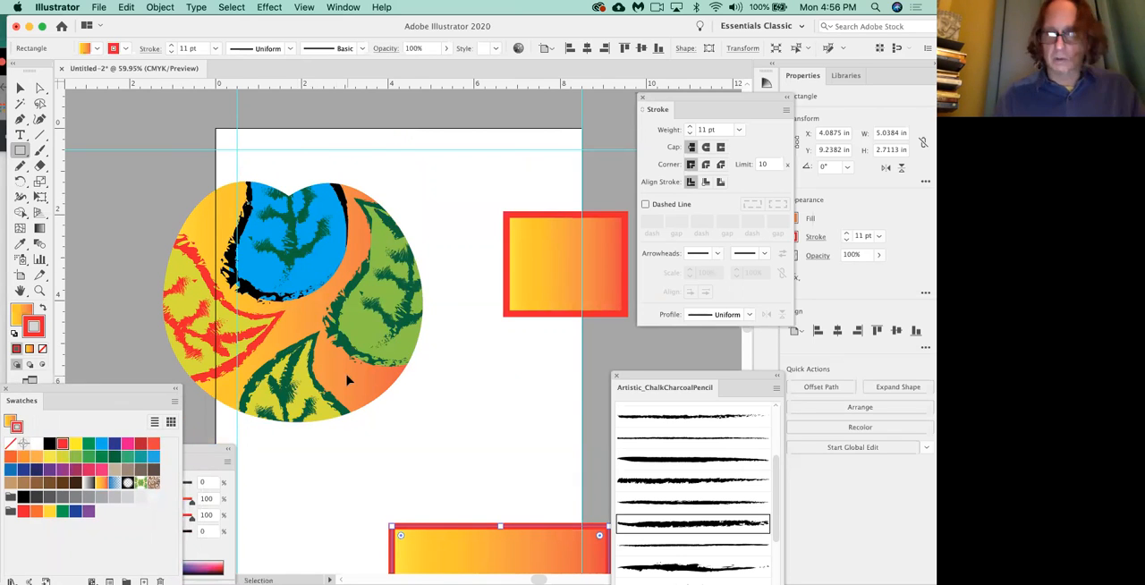
# Zoom out to 33.33% to show the whole artboard and its surroundings, and deselect the lower rectangle.
pyautogui.press('super+minus')
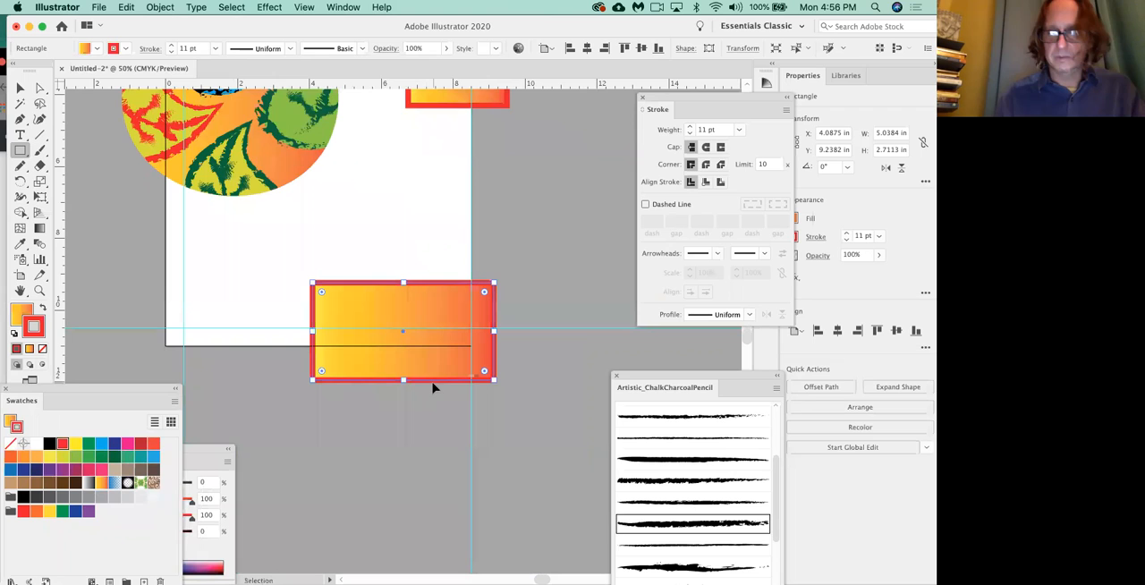
pyautogui.press('super+0')
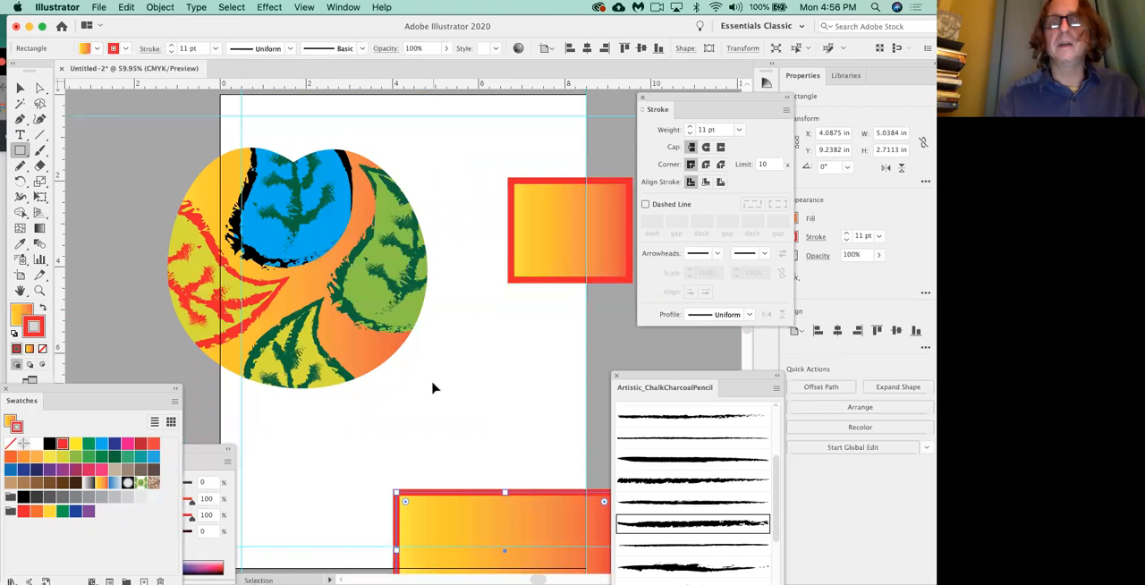
pyautogui.press('super+minus')
pyautogui.press('super+minus')
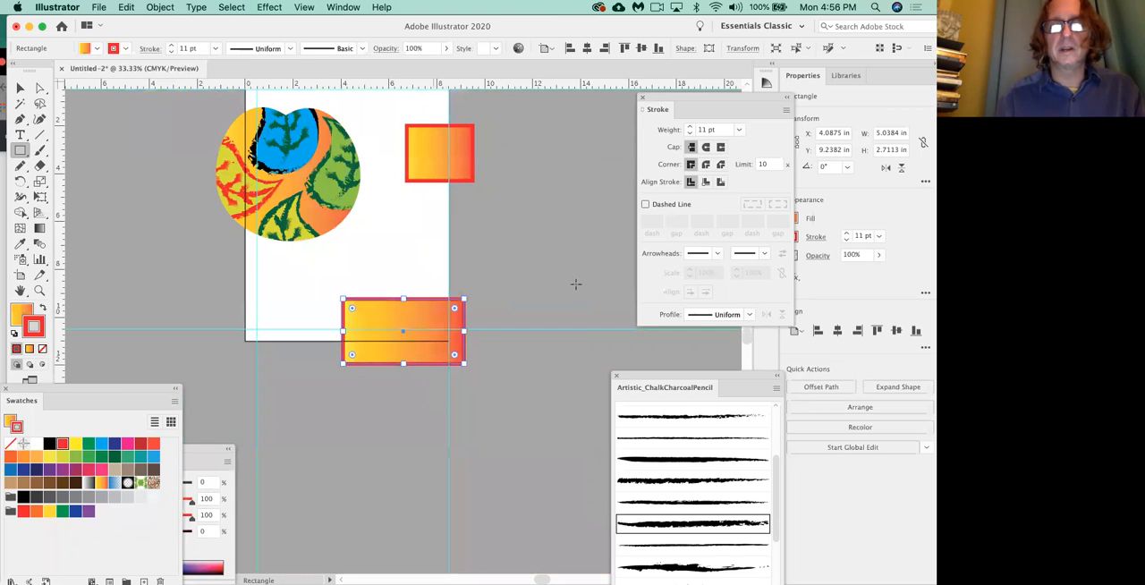
pyautogui.press('super+shift+a')
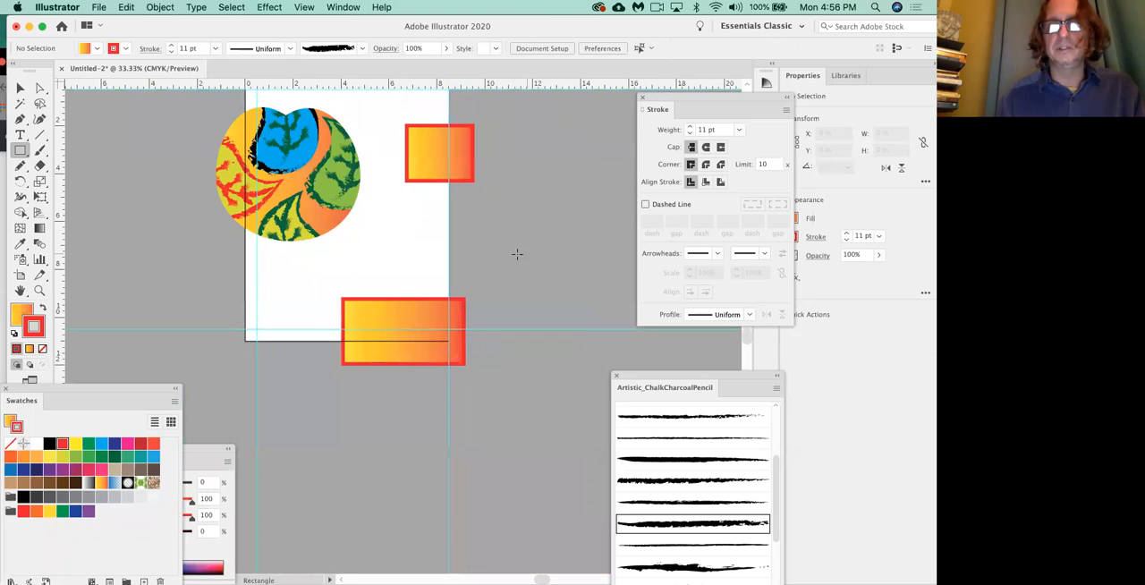
# Draw an 8.5 by 11 in rectangle covering the whole artboard and set its stroke weight to 0.25 pt.
pyautogui.moveTo(504, 263); pyautogui.dragTo(545, 336)
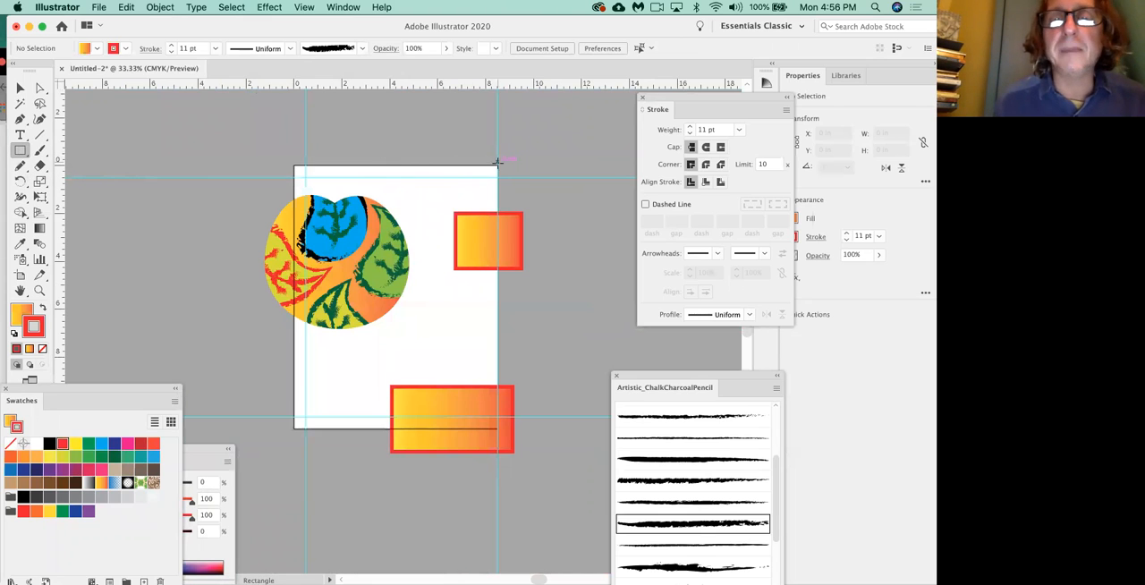
pyautogui.moveTo(497, 165)
pyautogui.mouseDown()
pyautogui.moveTo(298, 384)
pyautogui.moveTo(292, 430)
pyautogui.mouseUp()
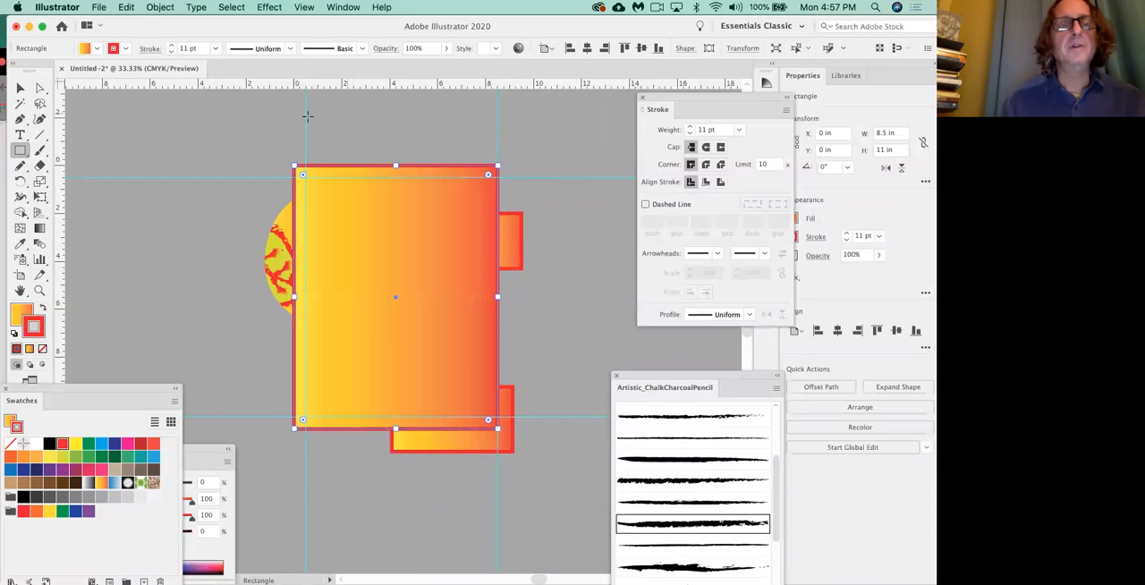
pyautogui.click(169, 52)
pyautogui.click(169, 51)
pyautogui.click(169, 52)
pyautogui.click(169, 52)
pyautogui.click(169, 52)
pyautogui.click(216, 50)
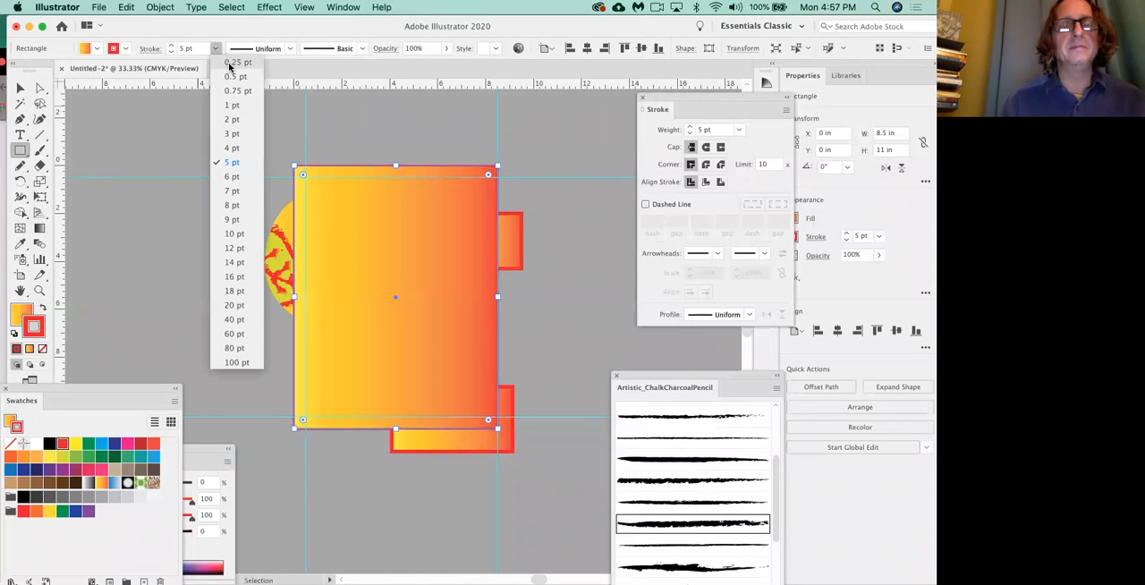
pyautogui.click(230, 62)
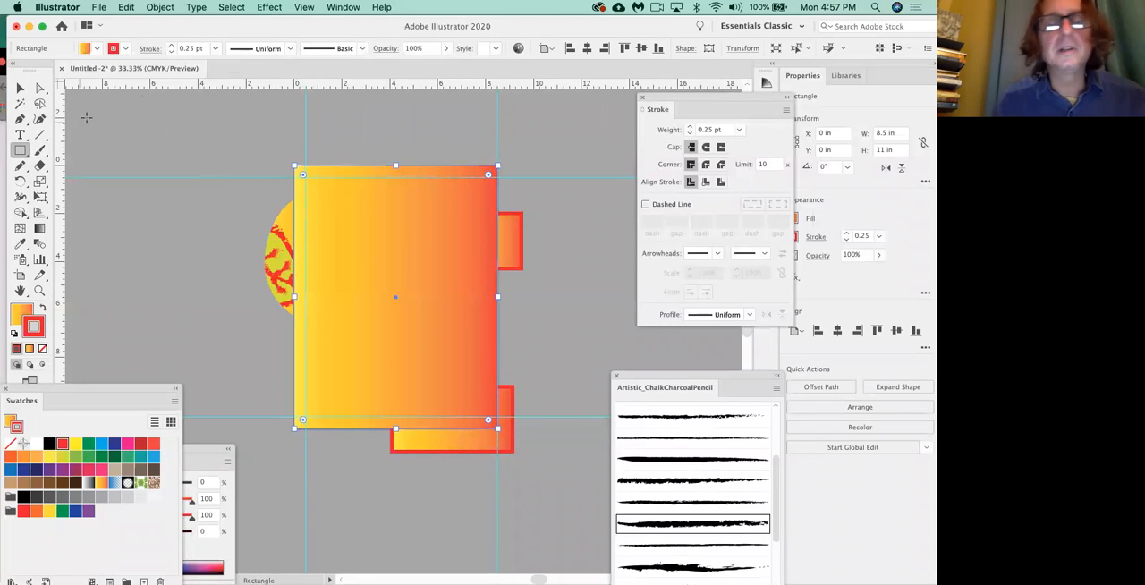
pyautogui.click(19, 88)
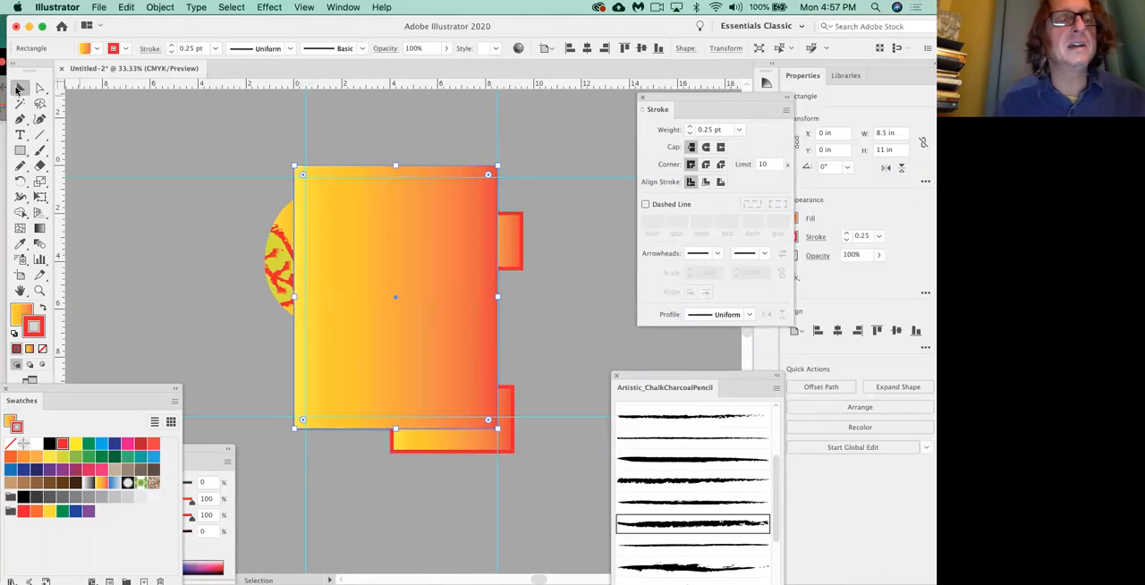
pyautogui.click(480, 144)
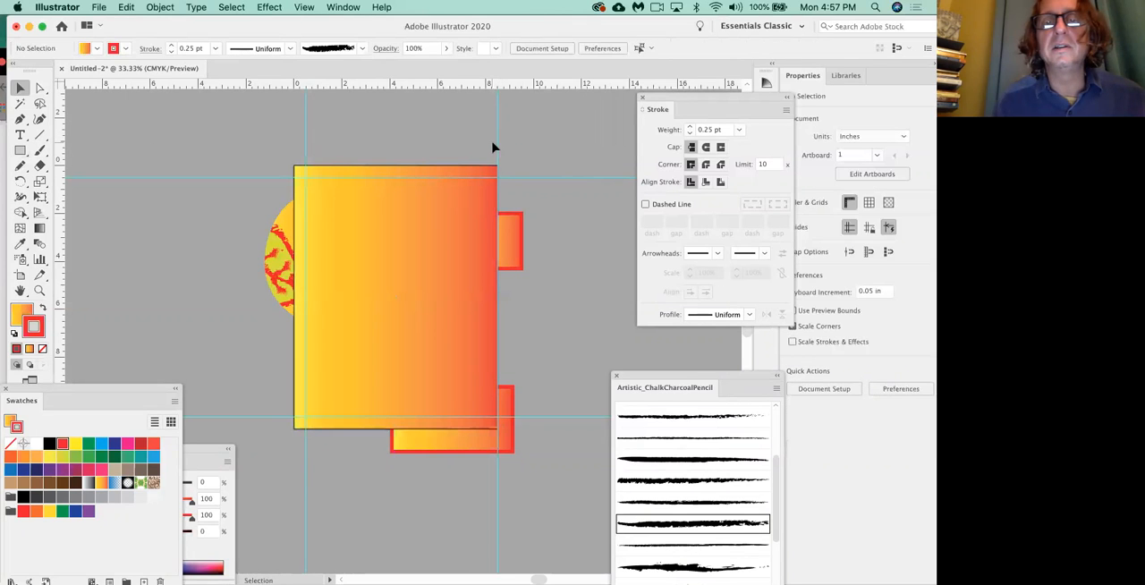
# Unlock the guides, move the artboard's right-edge guide inward to about 8.12 in, and lock the guides again.
pyautogui.click(304, 7)
pyautogui.moveTo(341, 428)
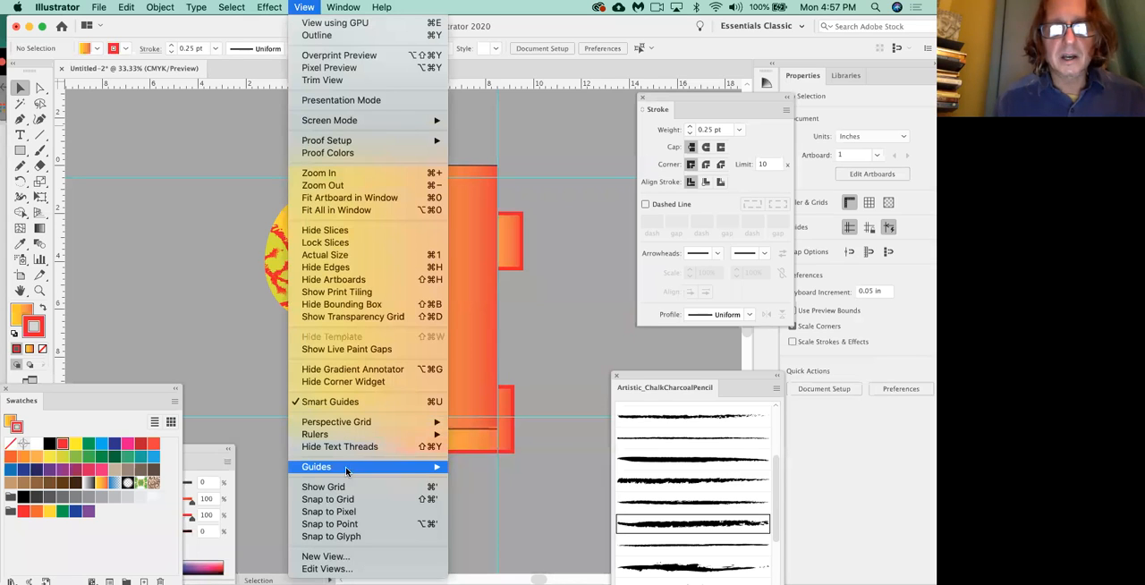
pyautogui.moveTo(399, 467)
pyautogui.click(471, 477)
pyautogui.moveTo(496, 155)
pyautogui.mouseDown()
pyautogui.moveTo(477, 156)
pyautogui.moveTo(489, 155)
pyautogui.mouseUp()
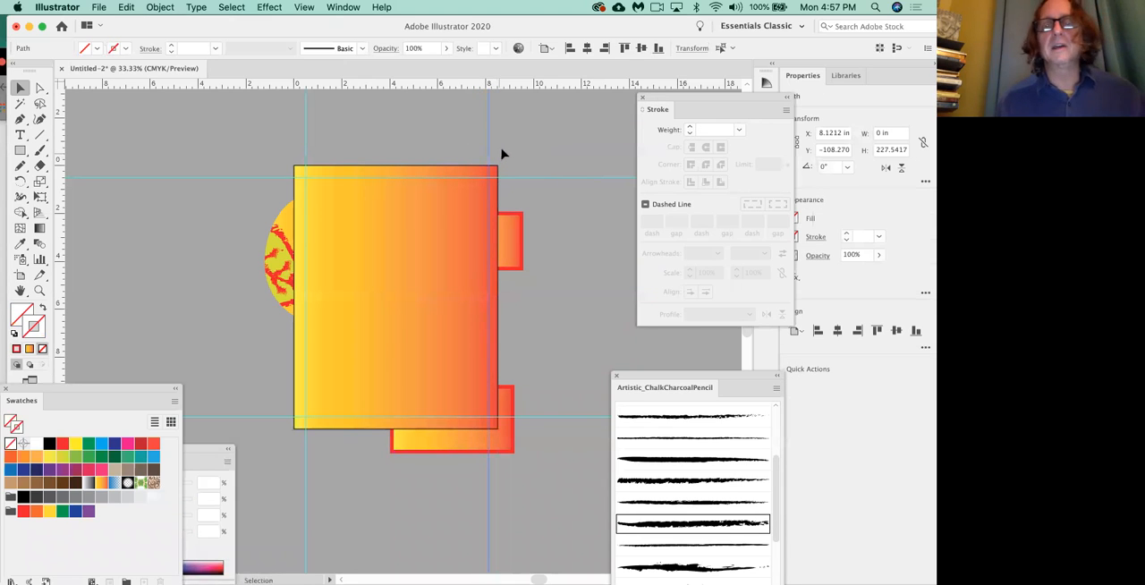
pyautogui.click(305, 8)
pyautogui.moveTo(351, 470)
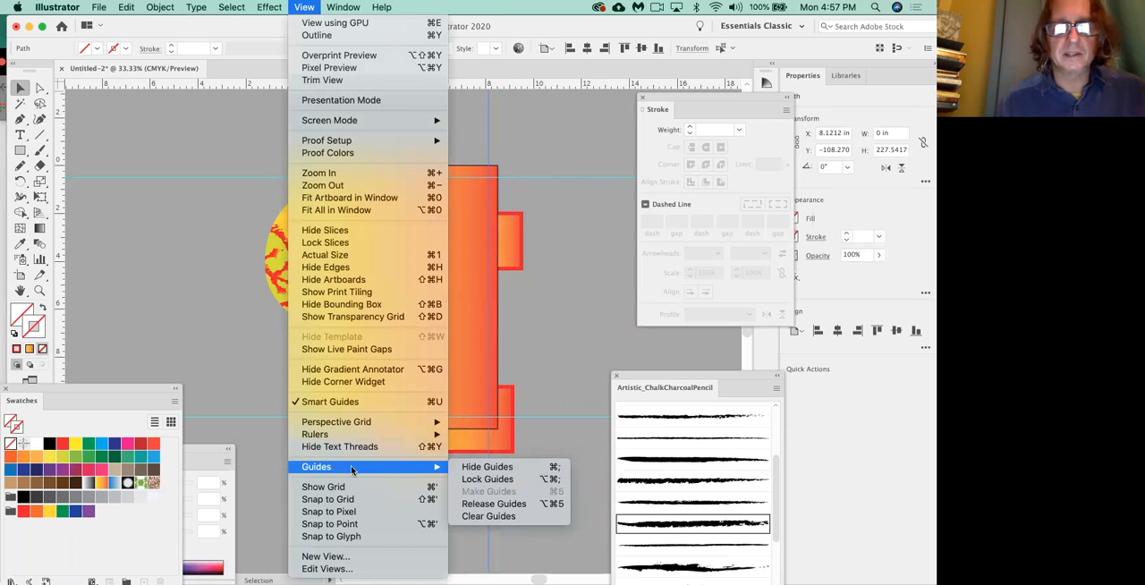
pyautogui.click(486, 480)
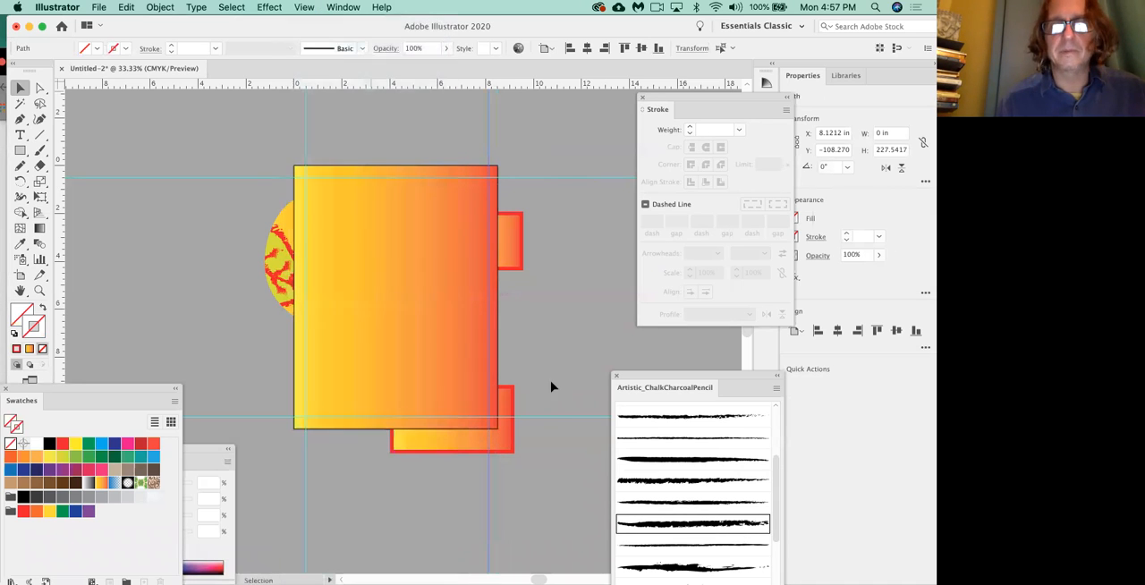
pyautogui.click(551, 380)
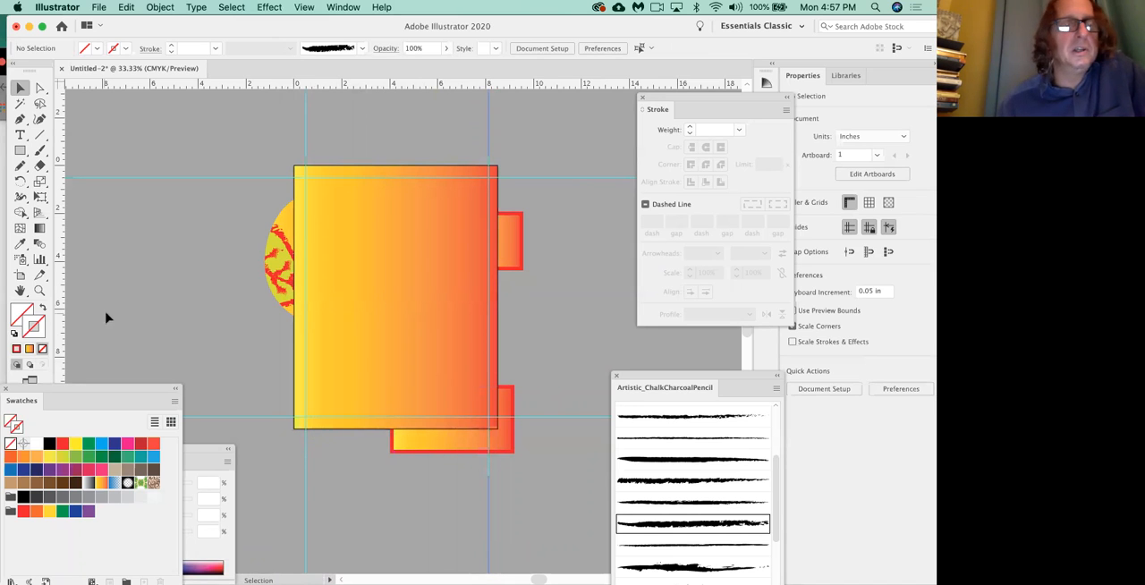
# Draw an unfilled rectangle about 7.68 by 10.05 in along the margin guides, and open Pathfinder beside the artwork.
pyautogui.click(20, 152)
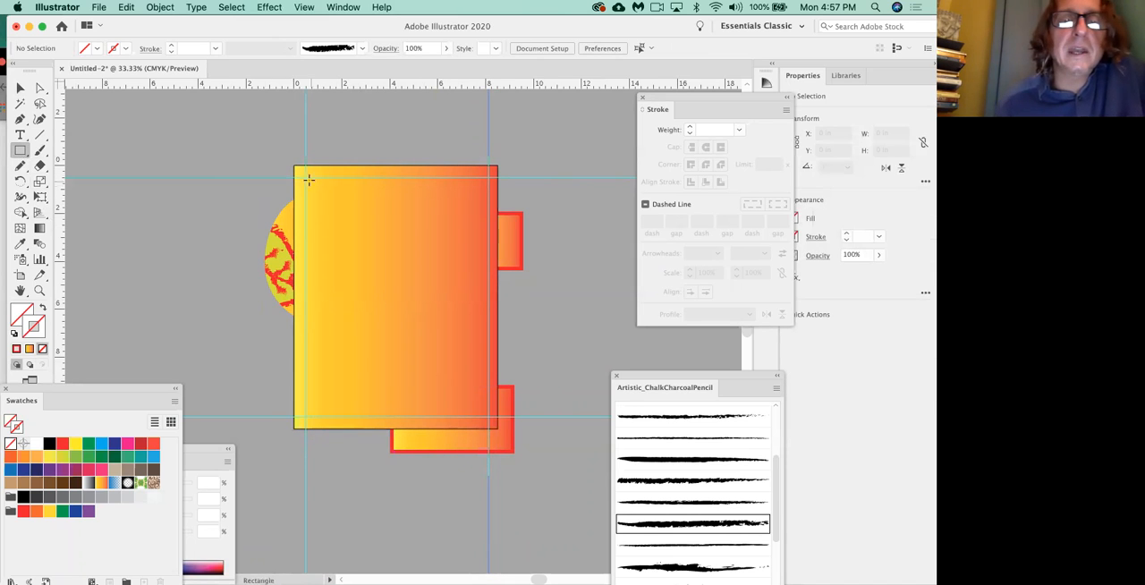
pyautogui.moveTo(306, 182); pyautogui.dragTo(488, 416)
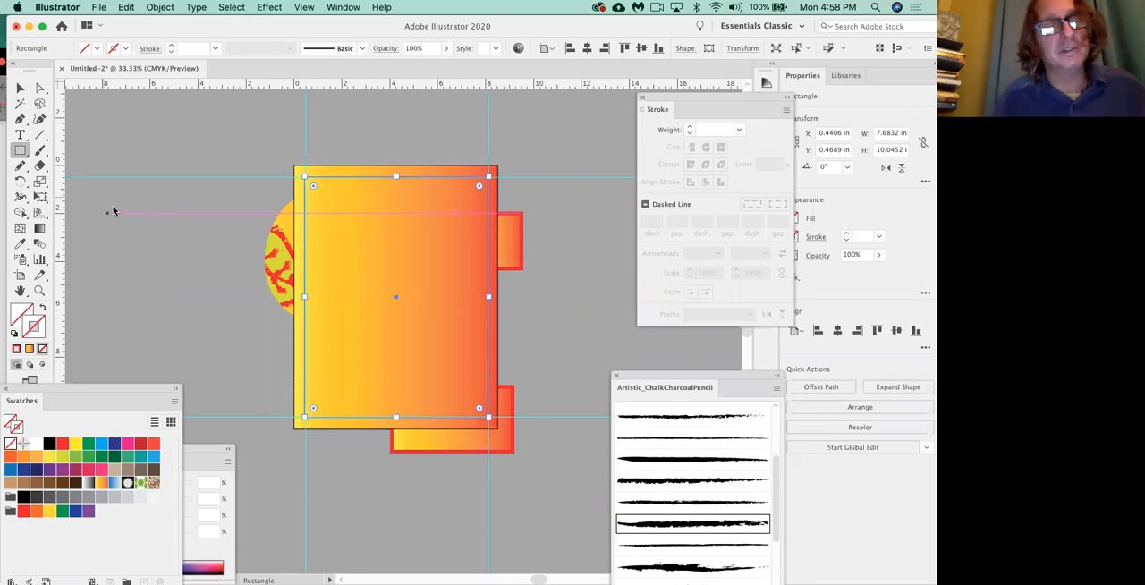
pyautogui.click(342, 8)
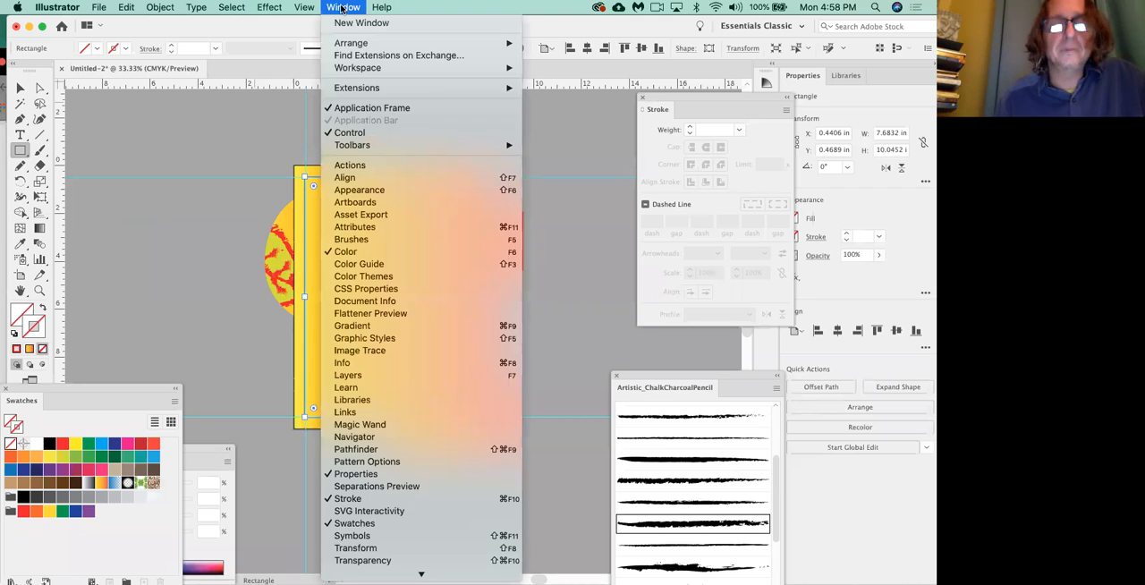
pyautogui.click(375, 451)
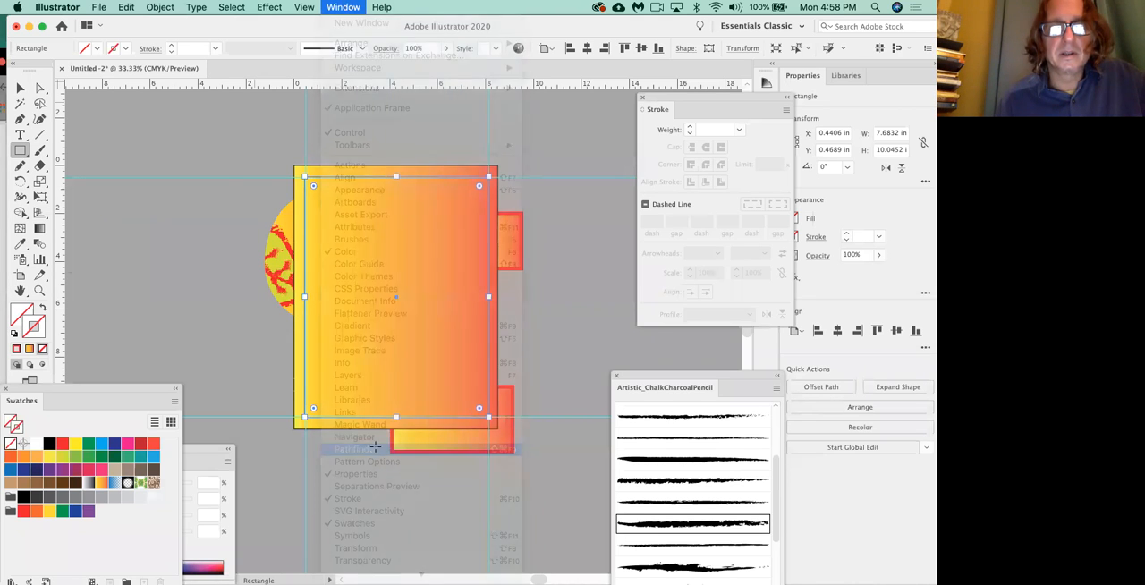
pyautogui.moveTo(101, 189); pyautogui.dragTo(162, 194)
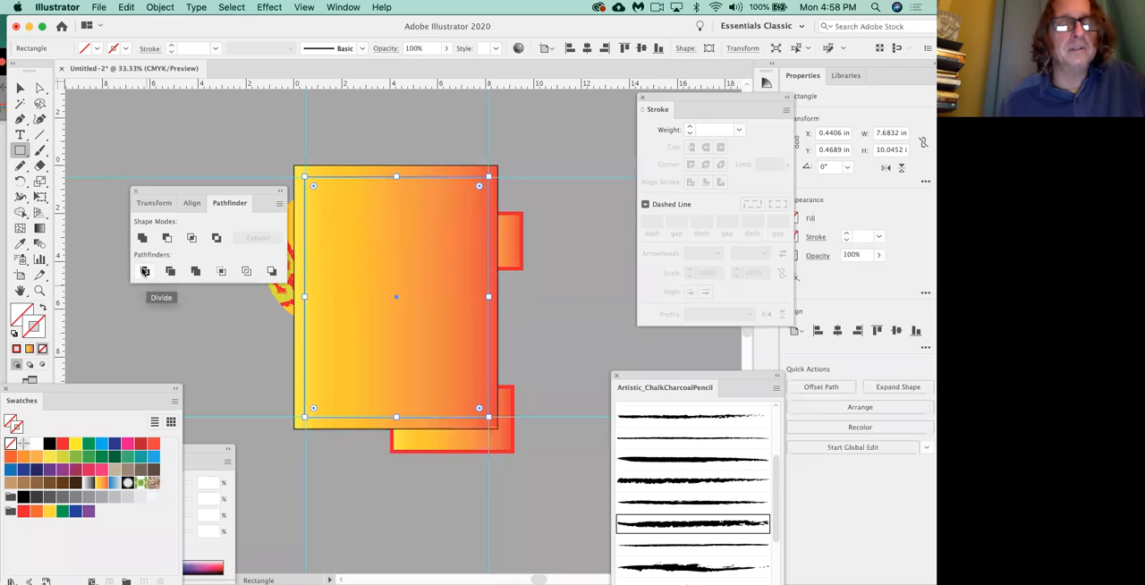
pyautogui.moveTo(220, 191); pyautogui.dragTo(196, 192)
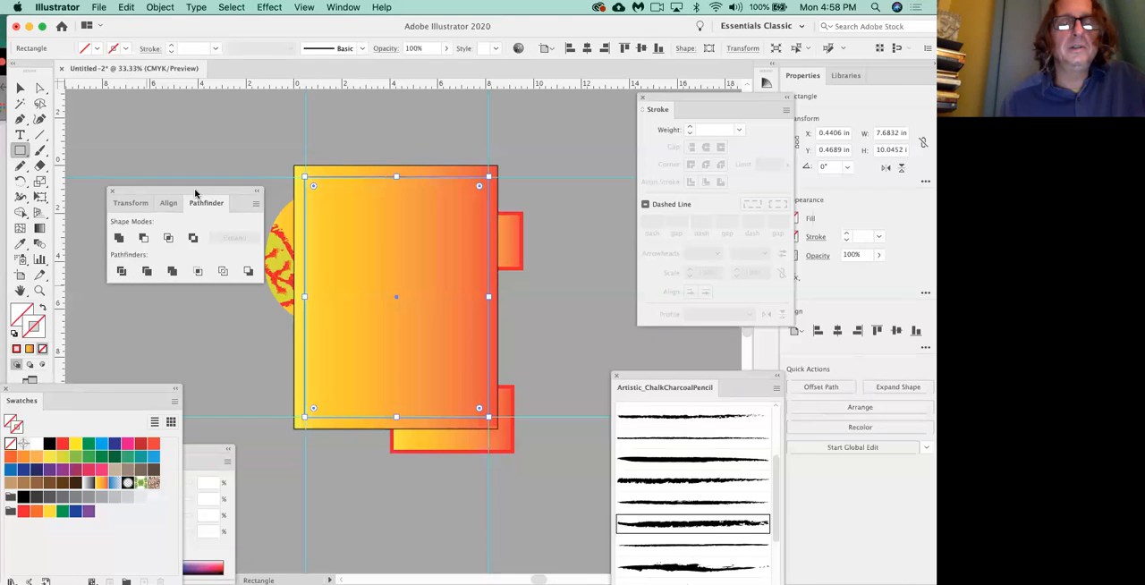
# Try to select the artboard-sized rectangle and the unfilled inner rectangle together.
pyautogui.click(20, 87)
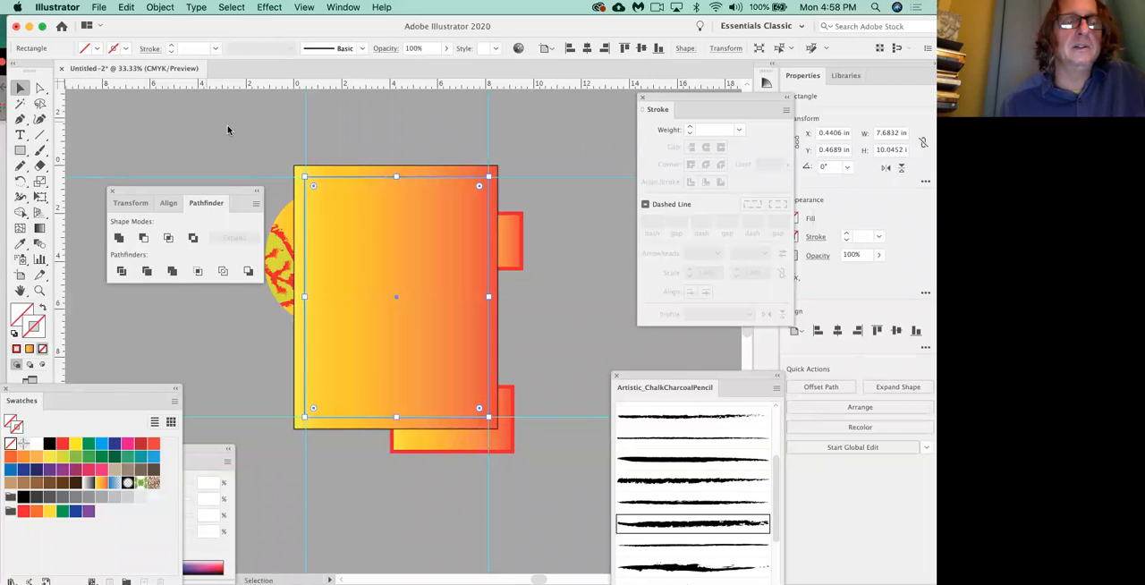
pyautogui.click(331, 171)
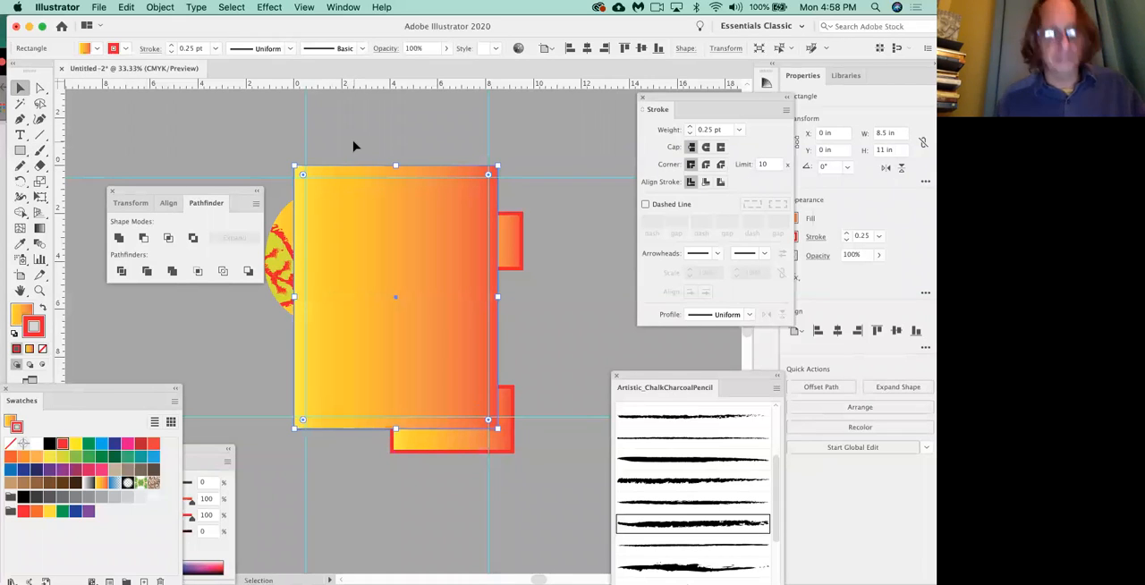
pyautogui.keyDown('shift'); pyautogui.click(373, 237); pyautogui.keyUp('shift')
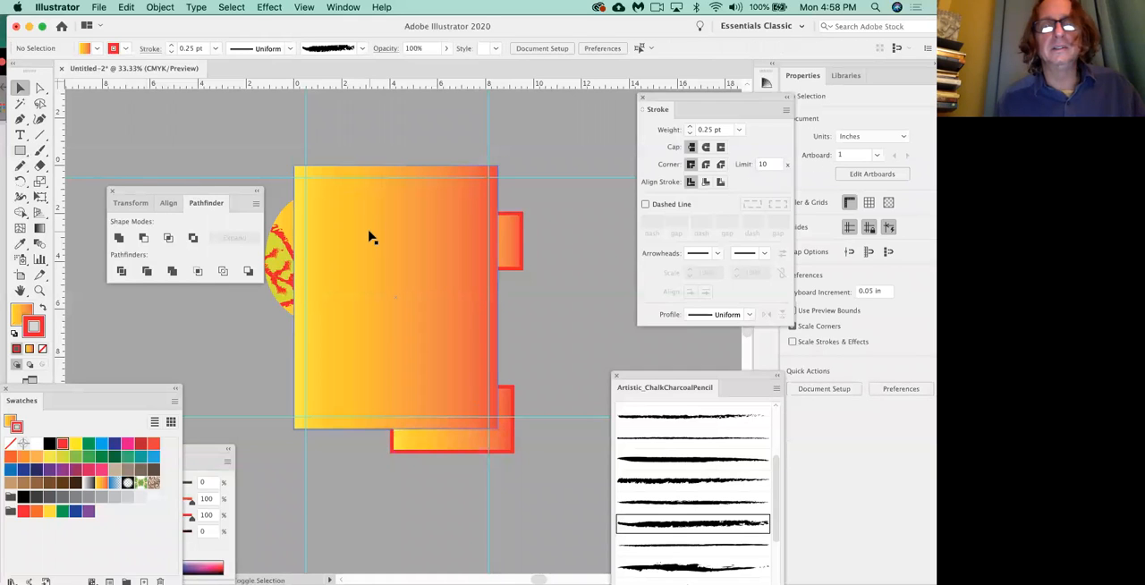
pyautogui.click(370, 230)
pyautogui.click(373, 163)
pyautogui.click(383, 228)
pyautogui.keyDown('shift'); pyautogui.click(357, 170); pyautogui.keyUp('shift')
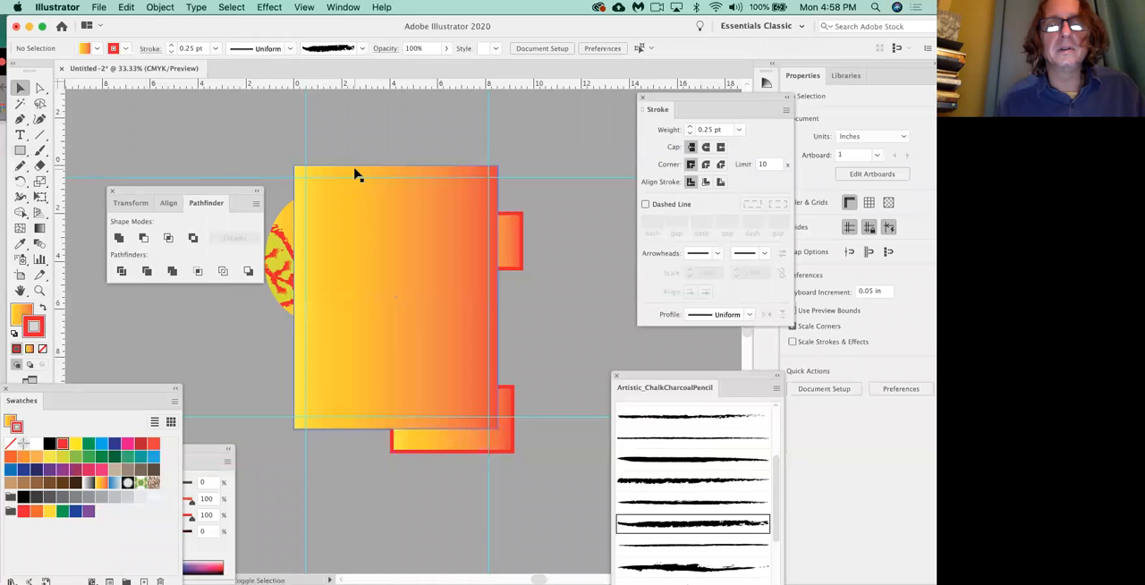
# Select the artboard-sized rectangle and set its stroke color to Black.
pyautogui.press('super+equal')
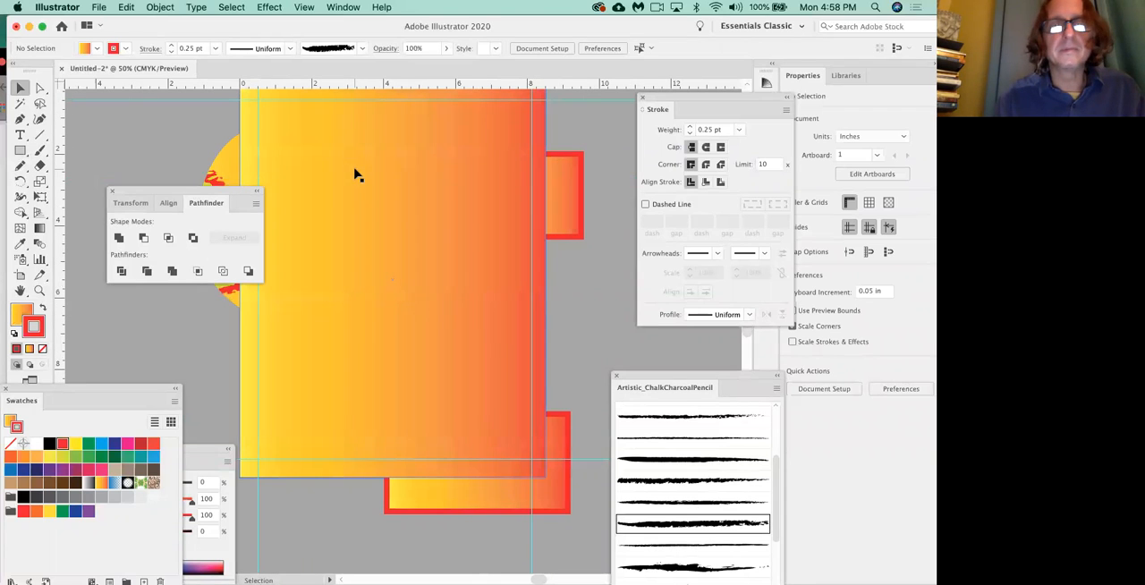
pyautogui.moveTo(331, 187); pyautogui.dragTo(453, 309)
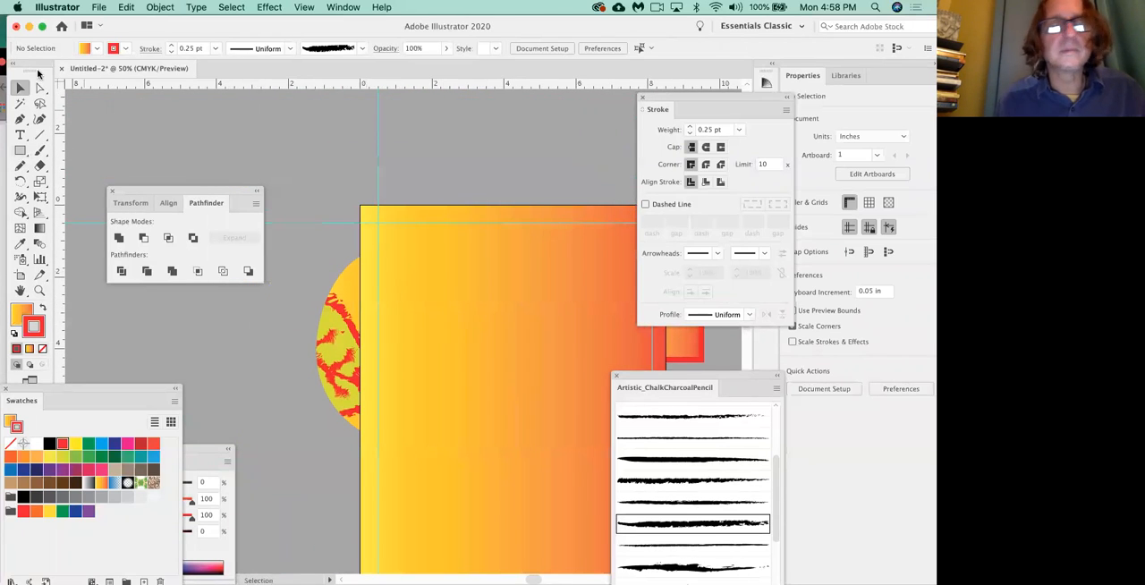
pyautogui.click(16, 102)
pyautogui.click(19, 87)
pyautogui.click(393, 298)
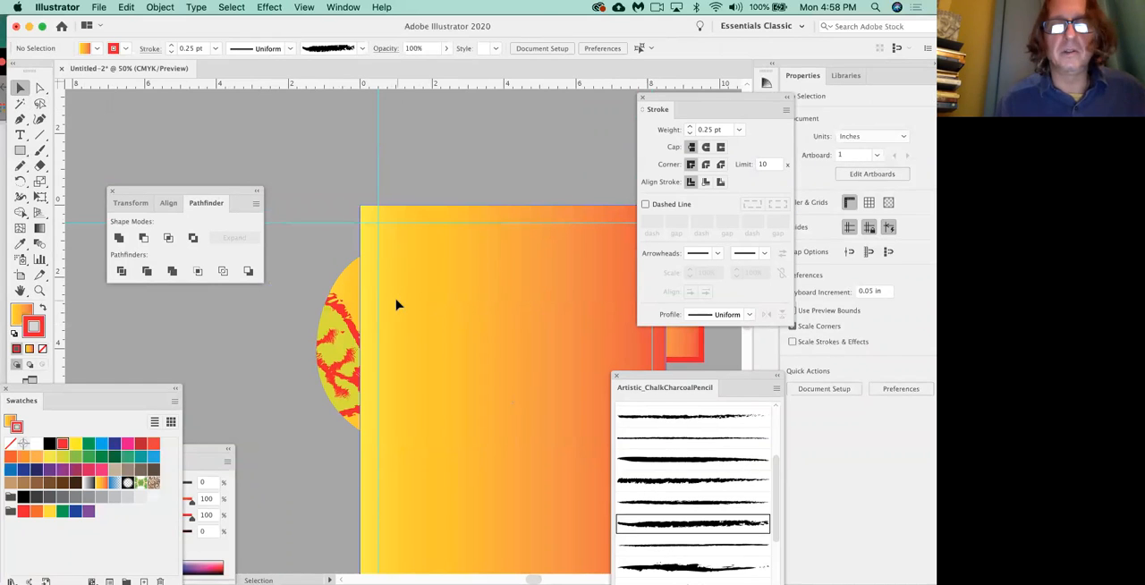
pyautogui.click(49, 445)
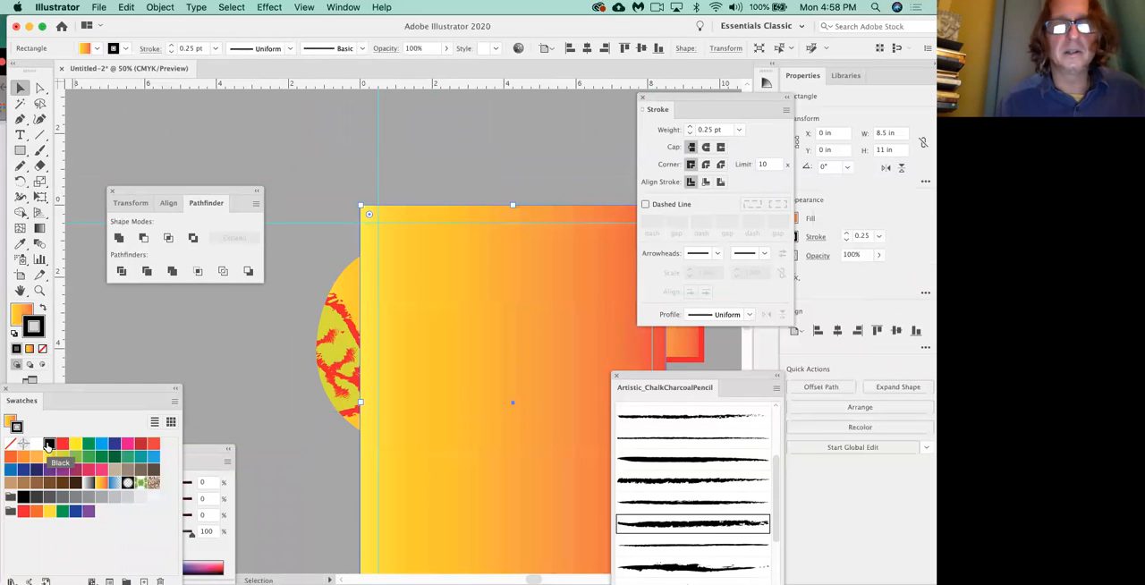
# Try a Black fill on the artboard-sized rectangle and undo it.
pyautogui.press('x')
pyautogui.click(49, 445)
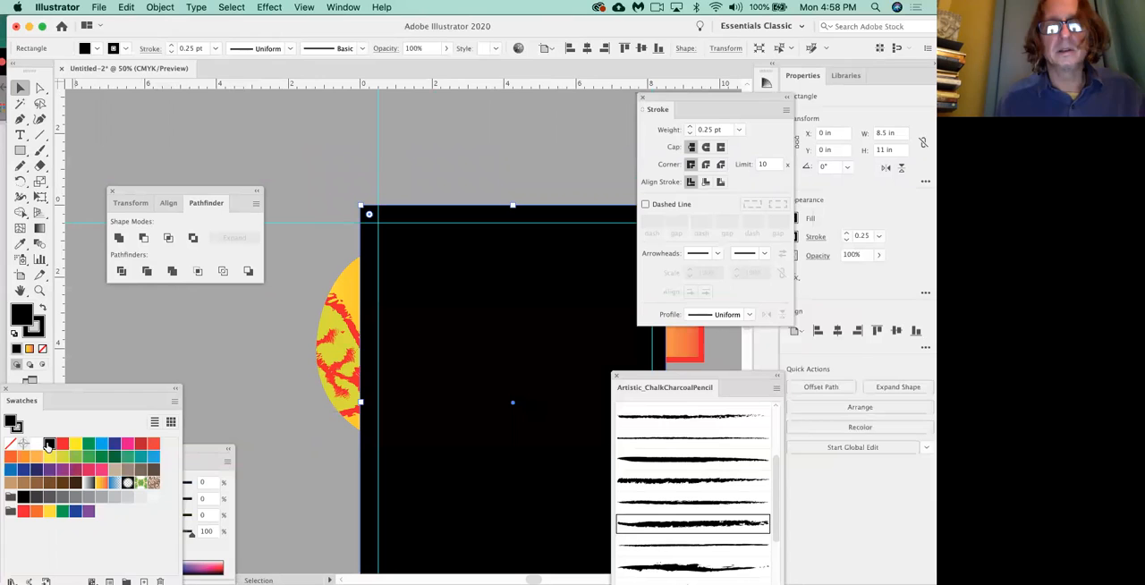
pyautogui.press('super+z')
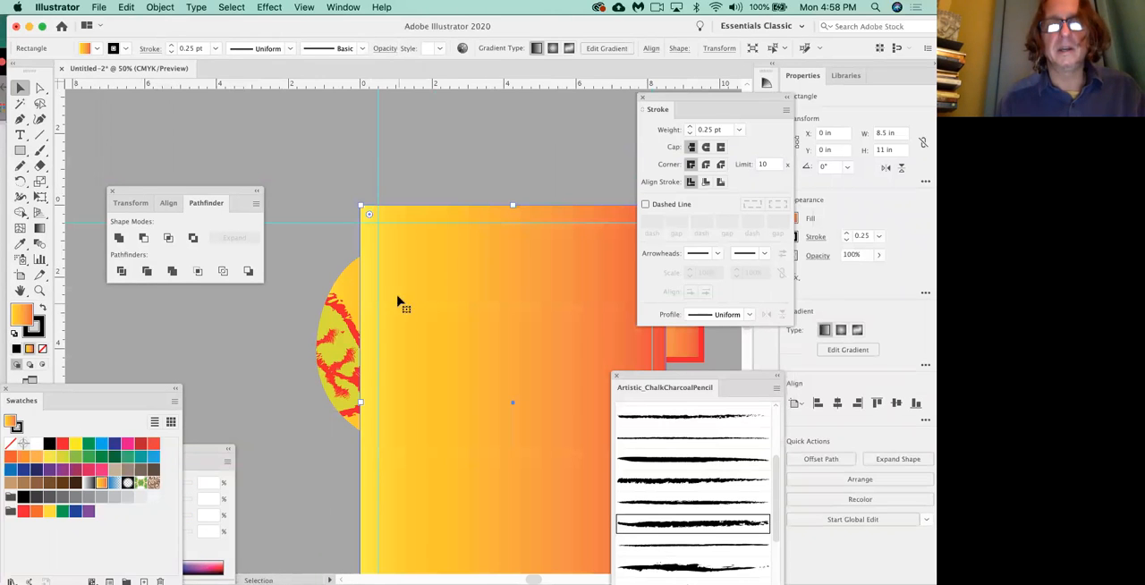
# Draw a black-filled rectangle about 7.62 by 10.05 in within the margin guides, with nothing else selected.
pyautogui.click(350, 128)
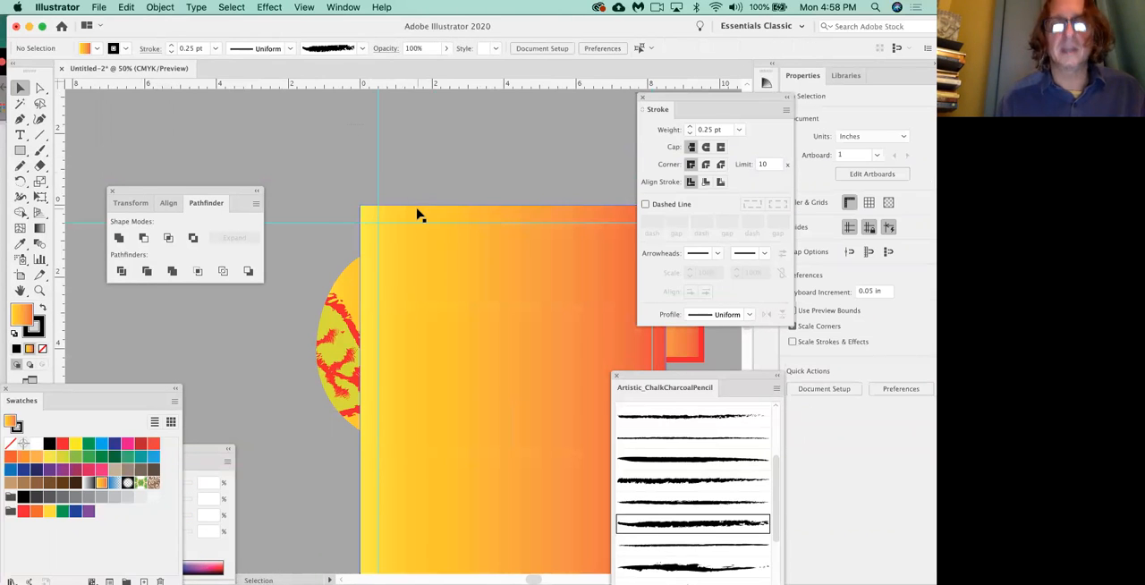
pyautogui.press('super+minus')
pyautogui.moveTo(485, 338)
pyautogui.mouseDown()
pyautogui.moveTo(332, 412)
pyautogui.moveTo(434, 374)
pyautogui.moveTo(486, 335)
pyautogui.mouseUp()
pyautogui.click(306, 200)
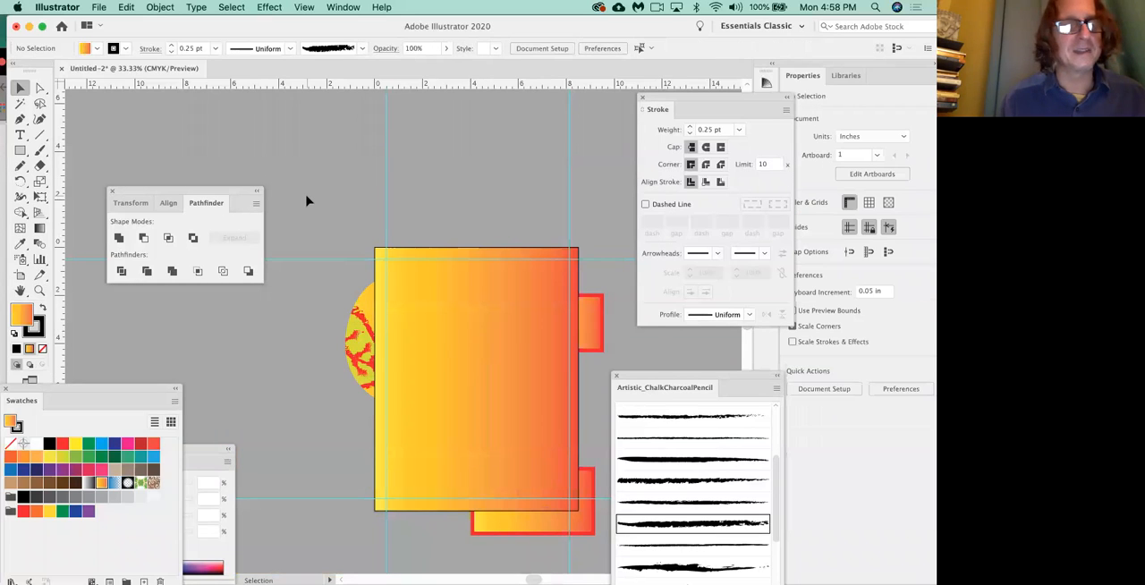
pyautogui.click(49, 444)
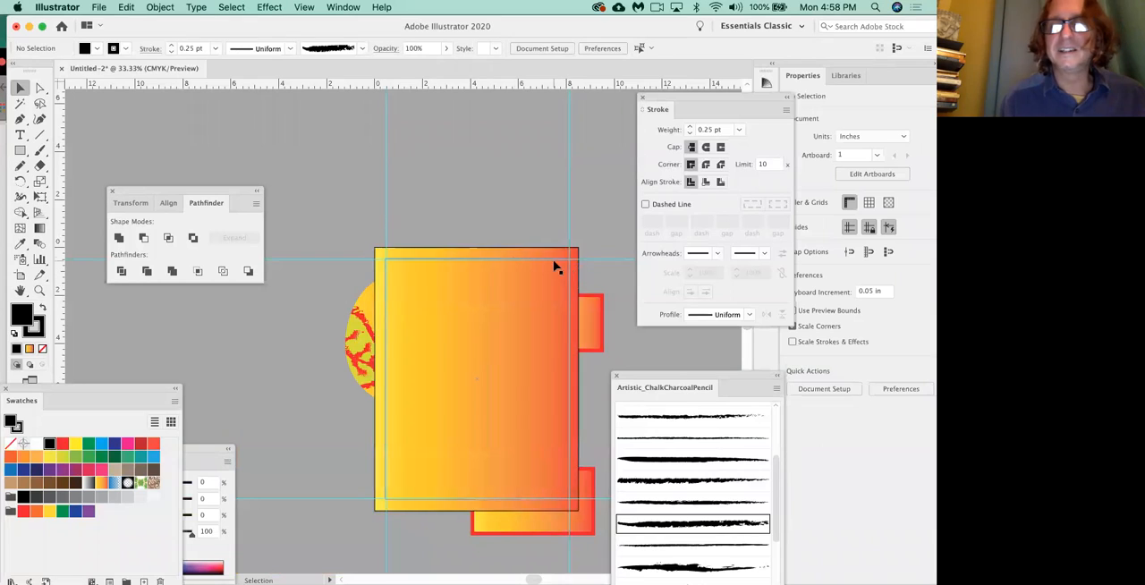
pyautogui.click(21, 150)
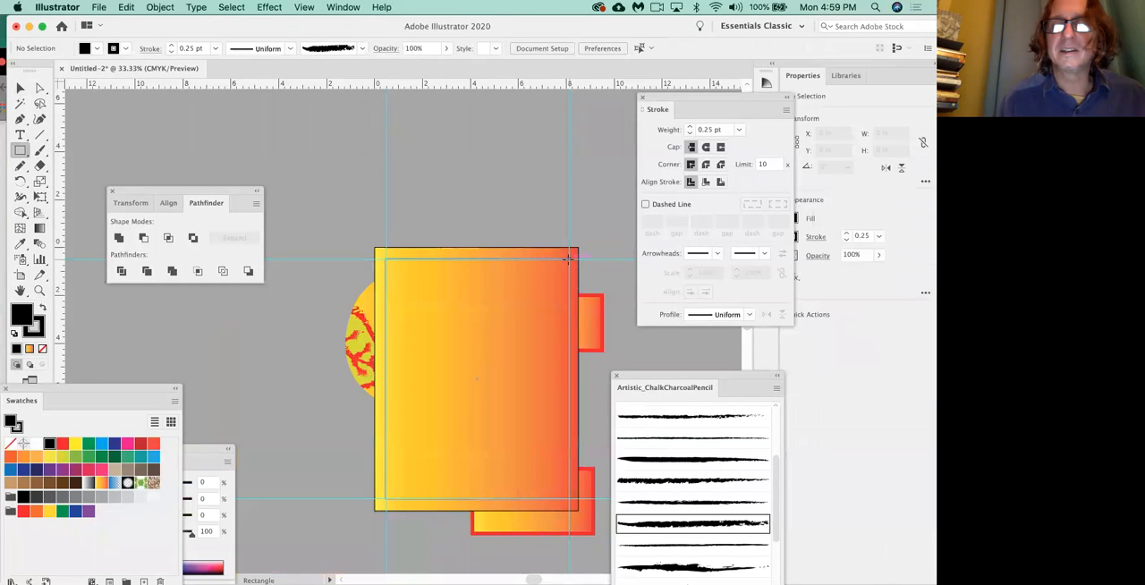
pyautogui.moveTo(565, 265); pyautogui.dragTo(386, 499)
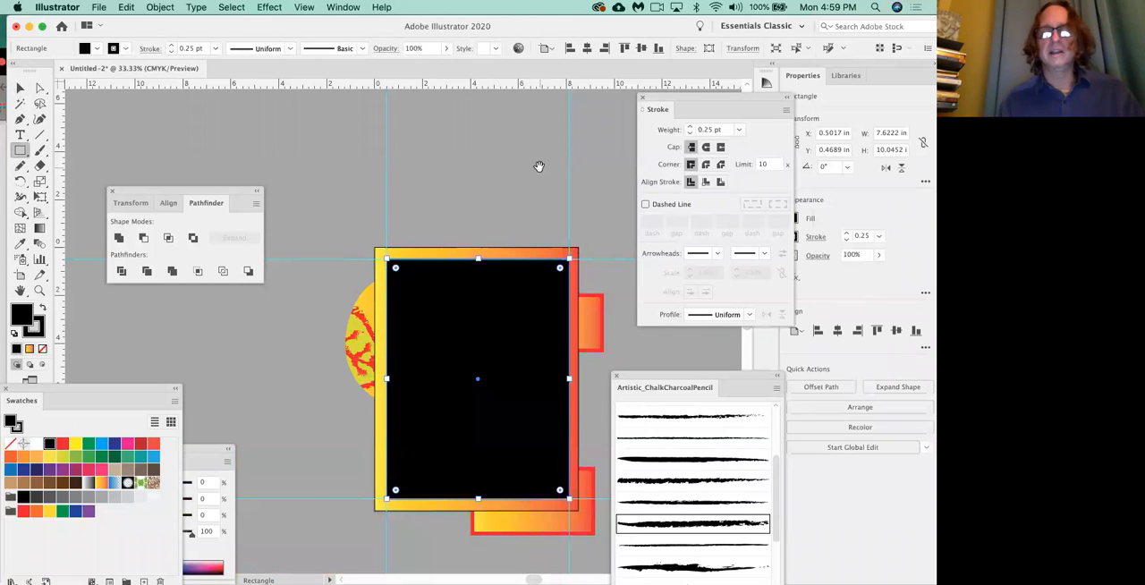
# Fill the artboard-sized rectangle behind the black one with CMYK Red.
pyautogui.moveTo(503, 184); pyautogui.dragTo(432, 97)
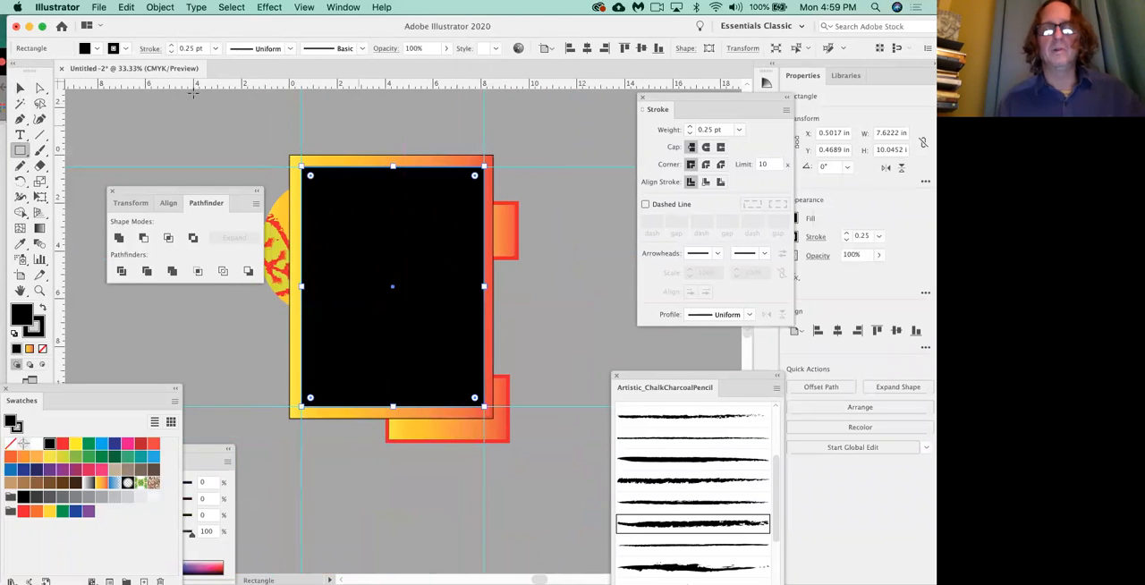
pyautogui.click(20, 87)
pyautogui.click(365, 160)
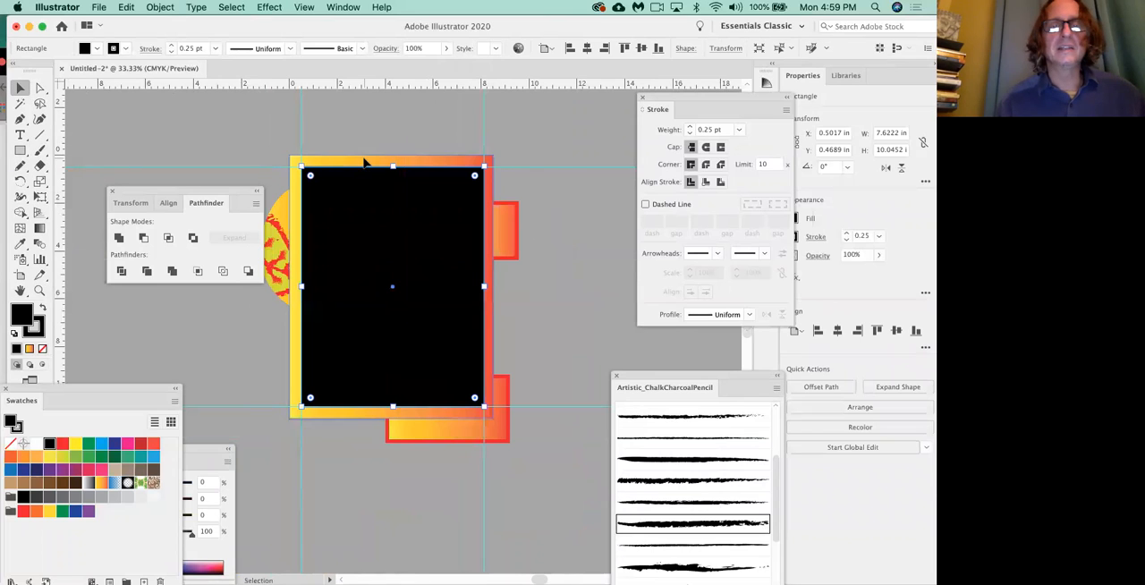
pyautogui.click(62, 445)
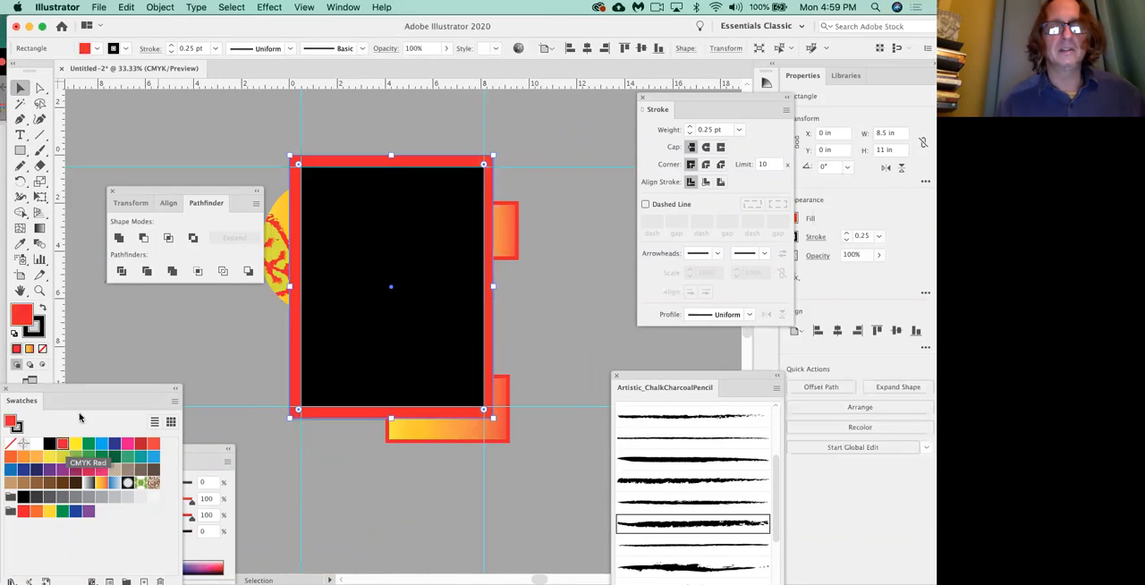
# Split the red artboard-sized rectangle and the black inner rectangle with the Pathfinder Divide operation, leaving nothing selected.
pyautogui.click(201, 354)
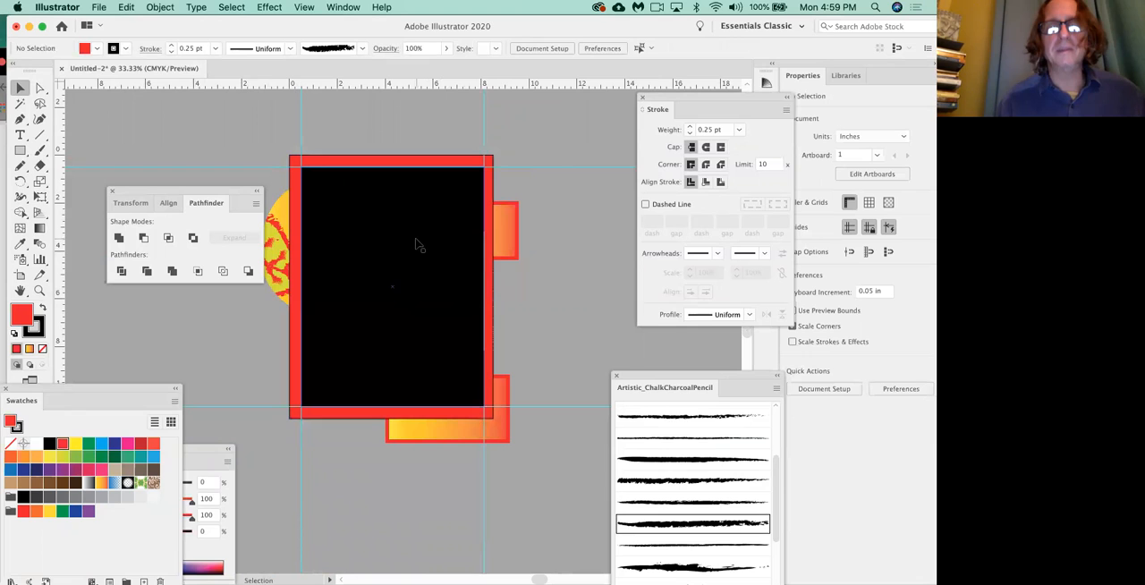
pyautogui.click(427, 161)
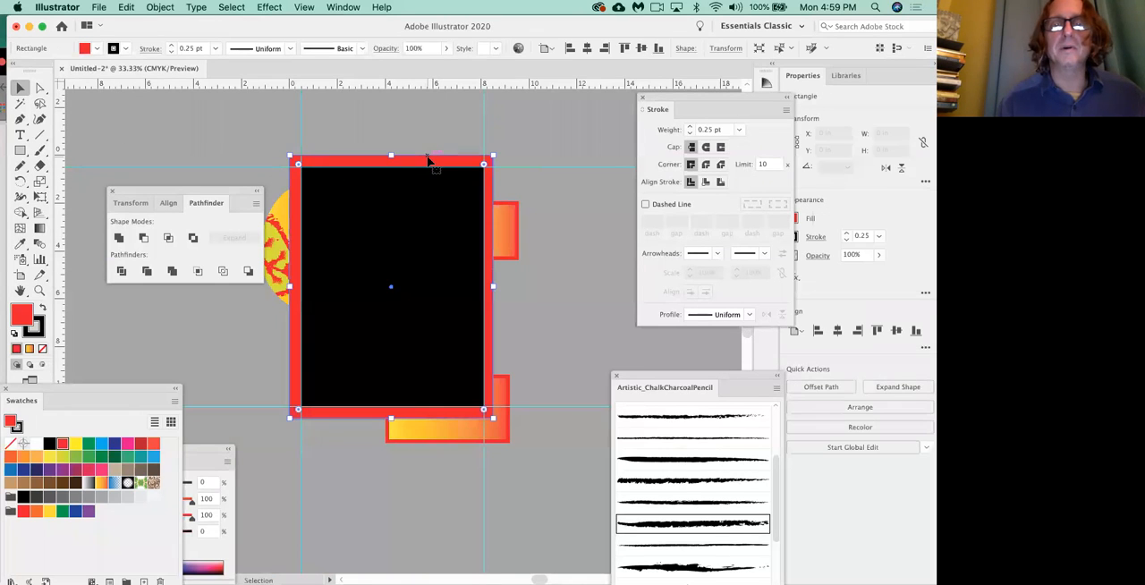
pyautogui.keyDown('shift'); pyautogui.click(426, 211); pyautogui.keyUp('shift')
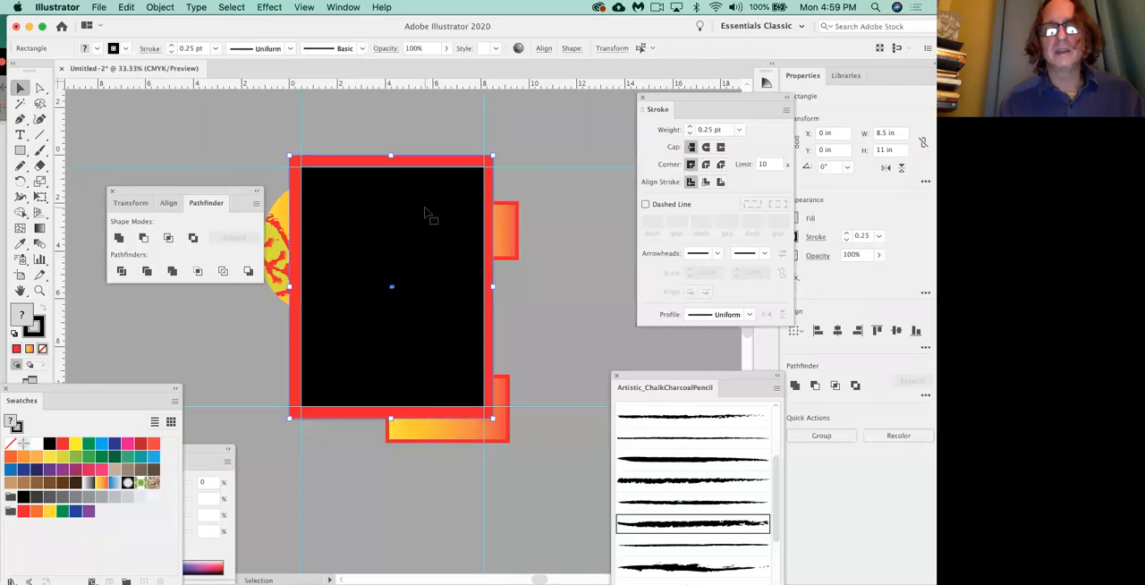
pyautogui.click(522, 218)
pyautogui.click(452, 210)
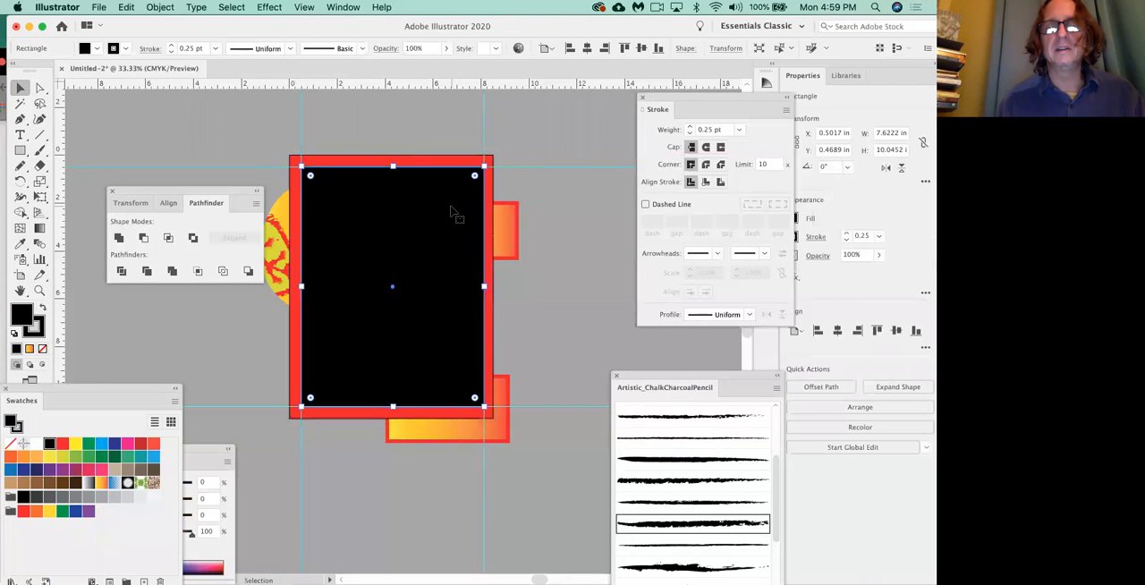
pyautogui.keyDown('shift'); pyautogui.click(461, 161); pyautogui.keyUp('shift')
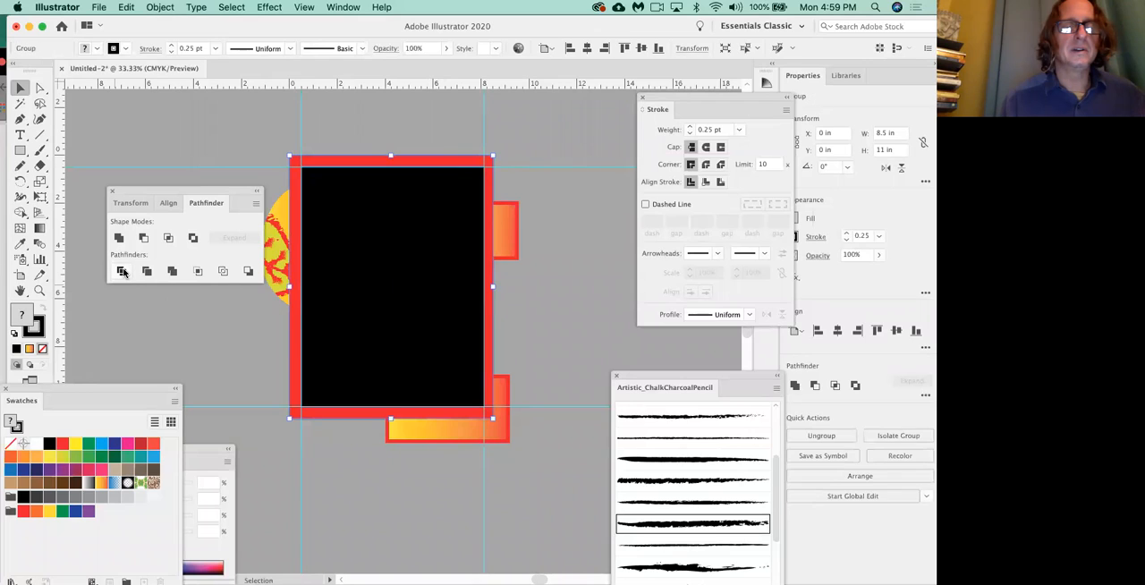
pyautogui.click(170, 322)
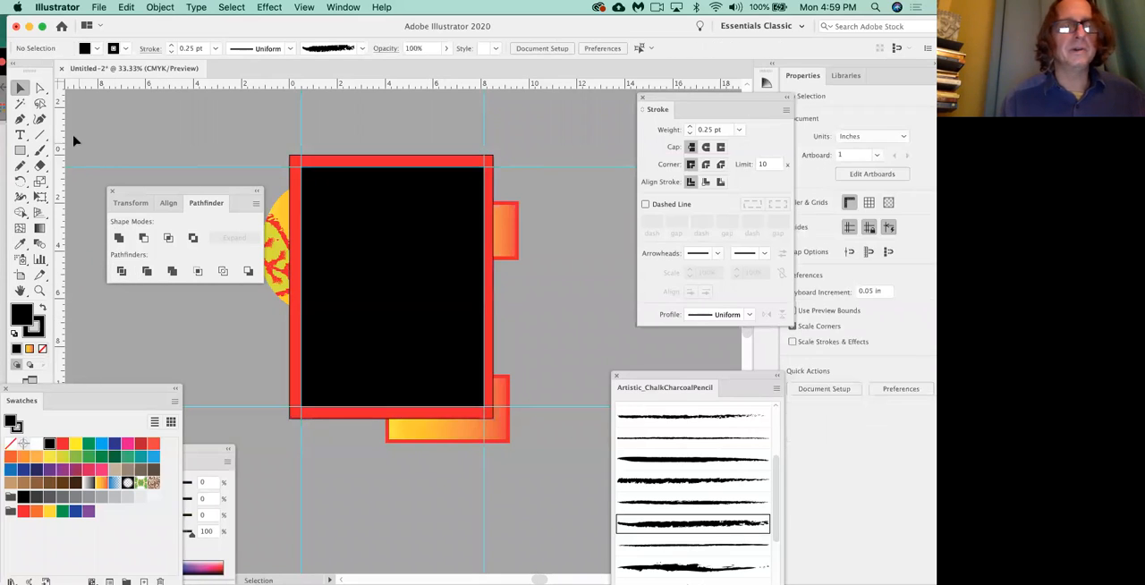
# Delete the black center piece of the divided group and fill the remaining red frame with White.
pyautogui.click(40, 87)
pyautogui.click(330, 232)
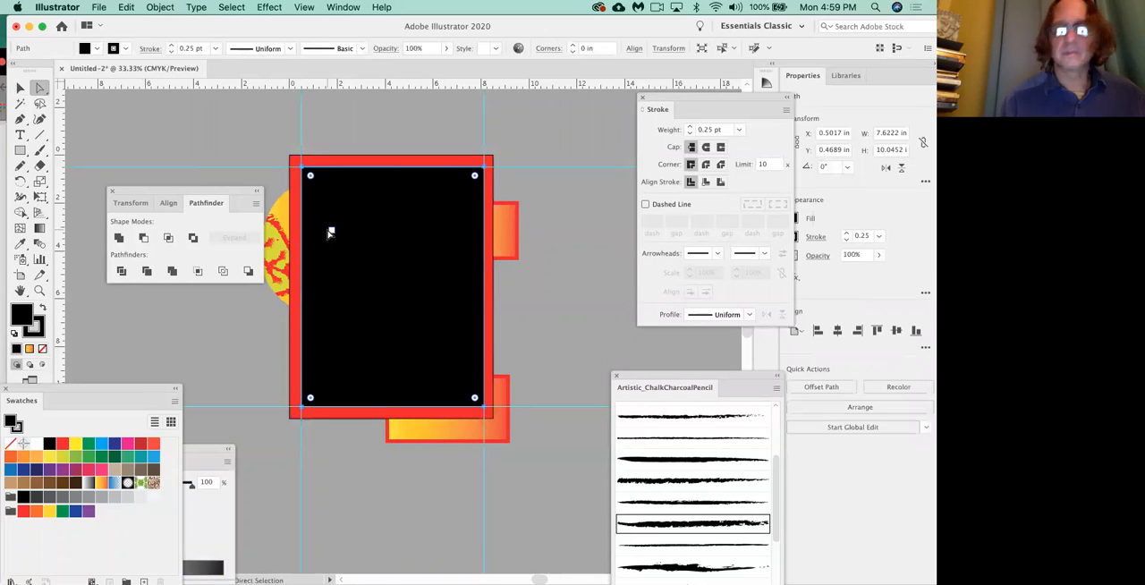
pyautogui.press('Delete')
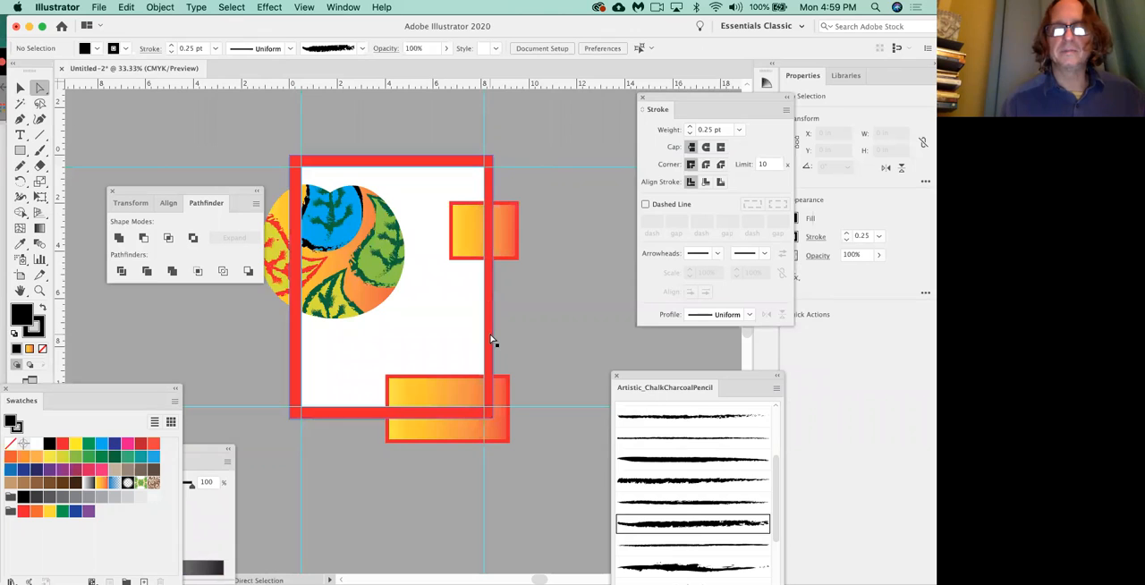
pyautogui.click(294, 374)
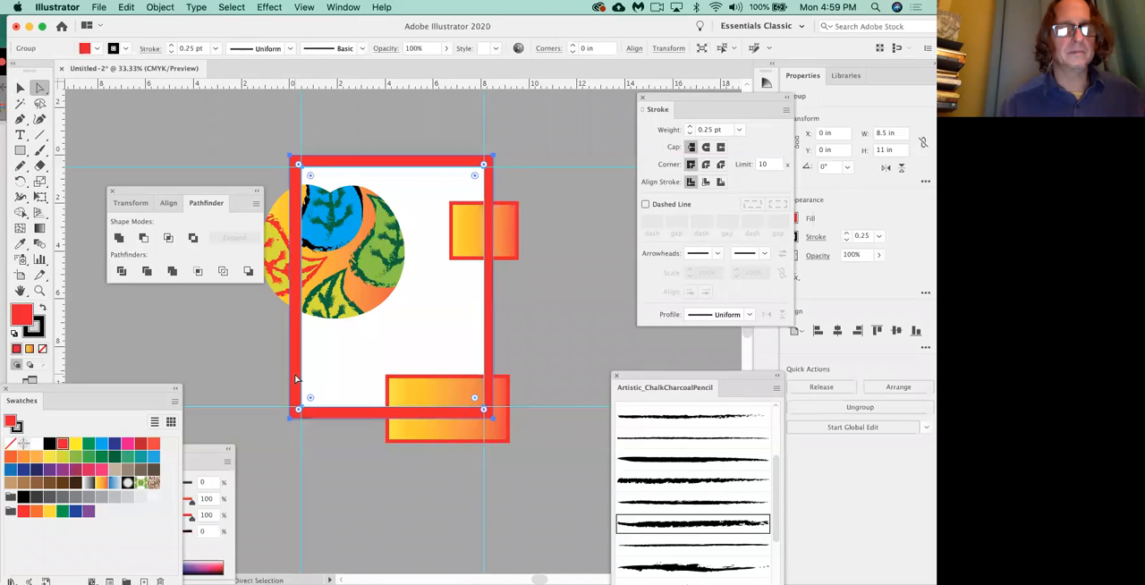
pyautogui.click(36, 443)
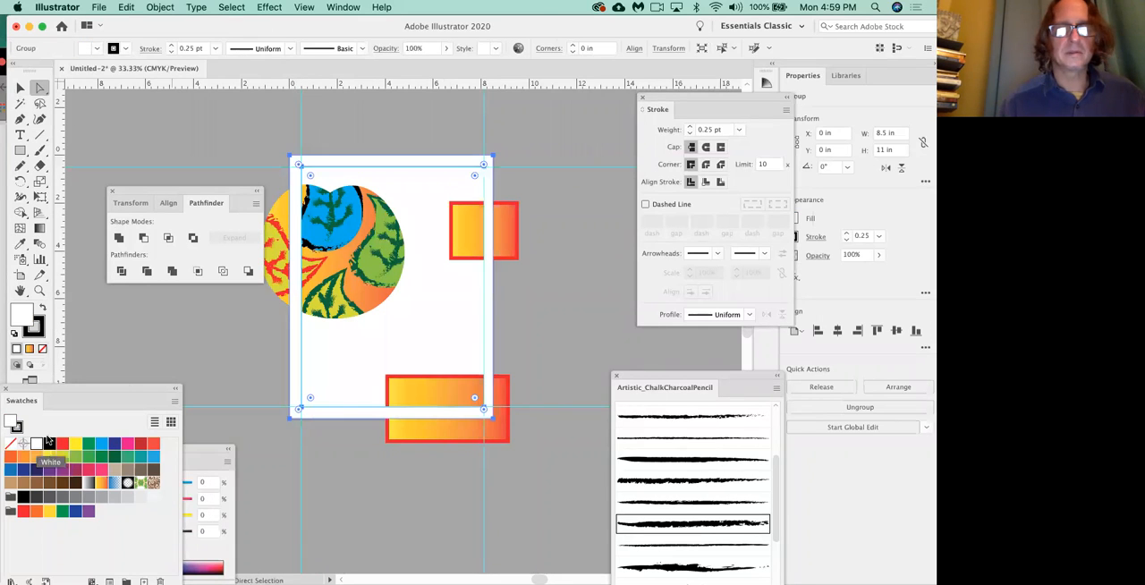
pyautogui.click(185, 348)
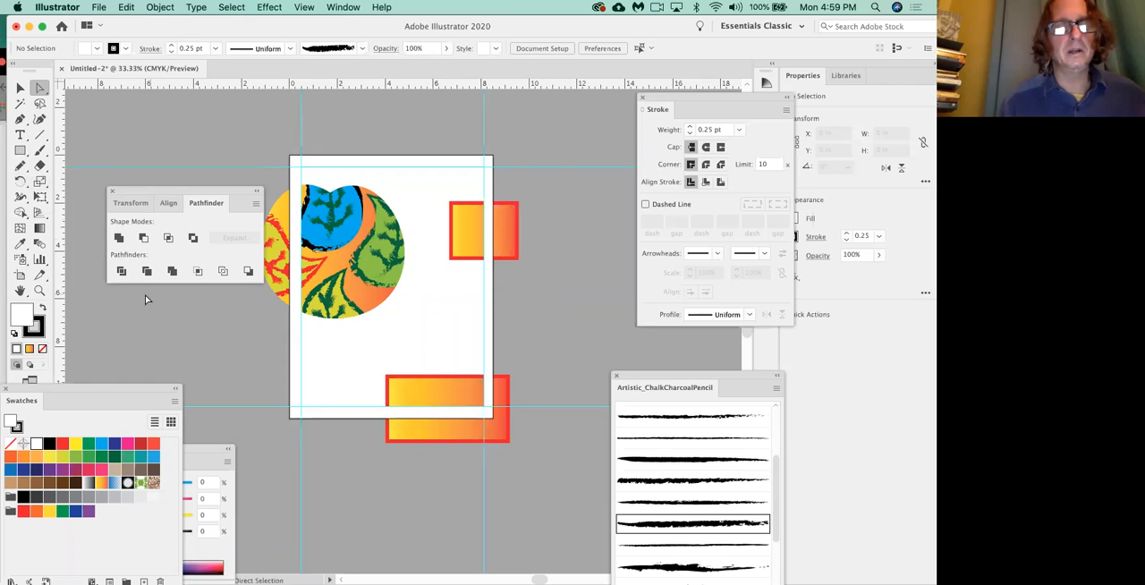
# Preview the framed artwork in Trim View and return to the normal view.
pyautogui.click(19, 152)
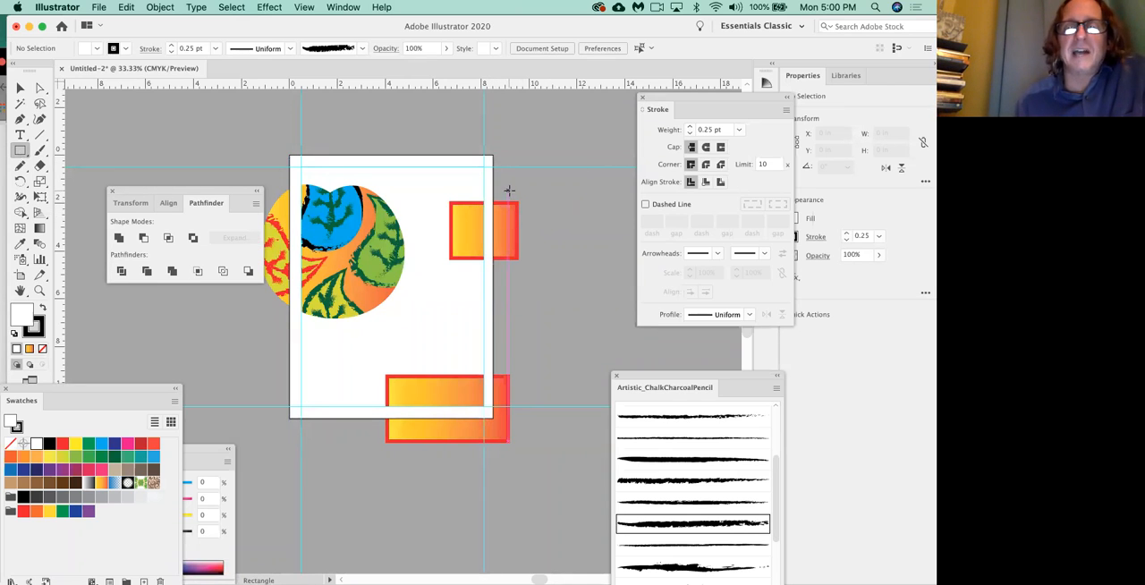
pyautogui.click(305, 8)
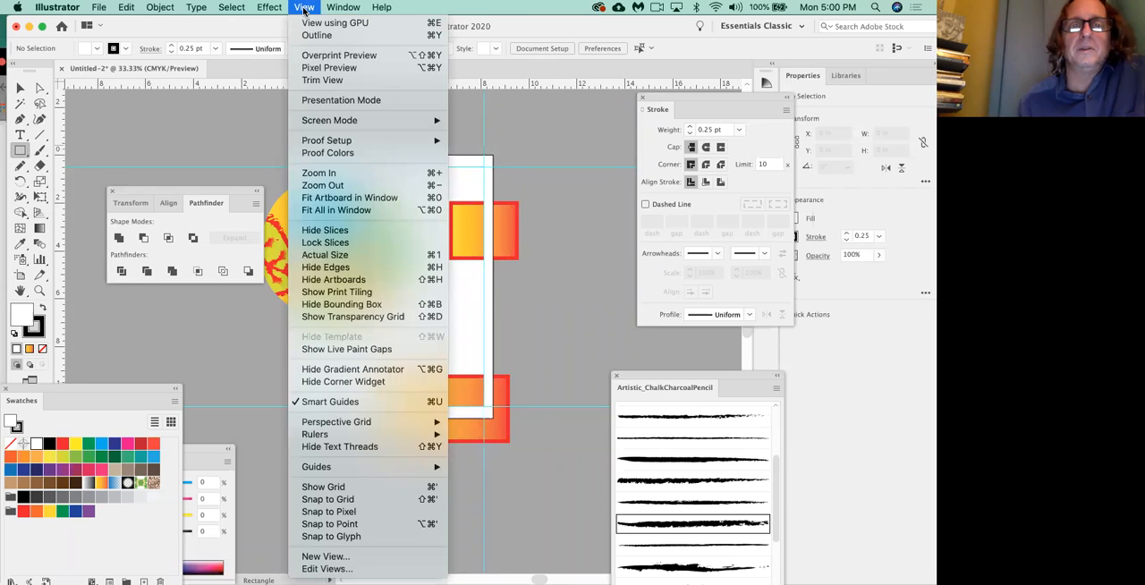
pyautogui.click(321, 81)
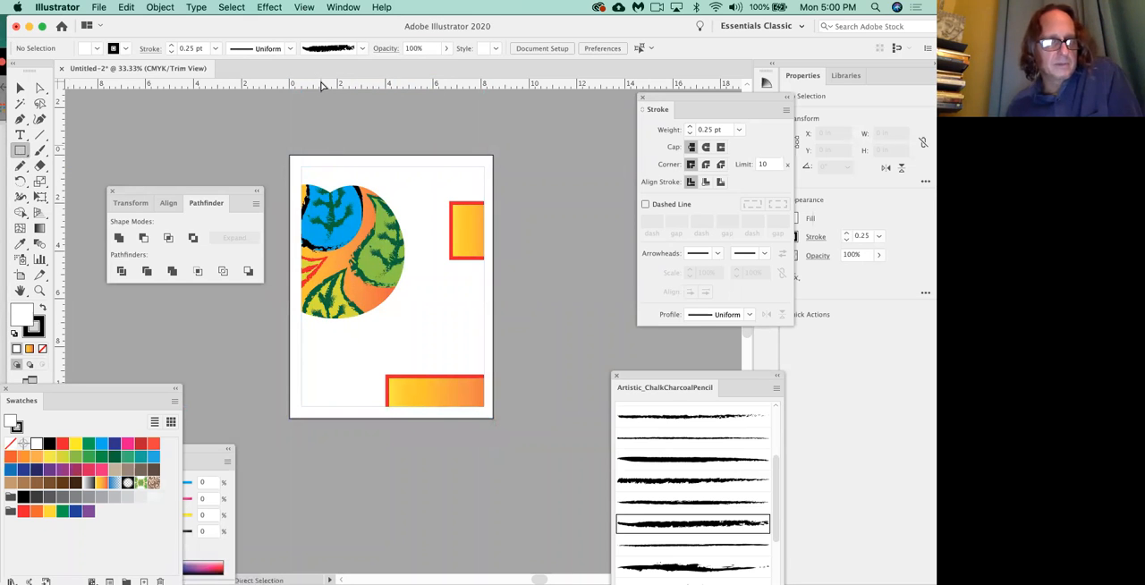
pyautogui.click(304, 7)
pyautogui.click(340, 83)
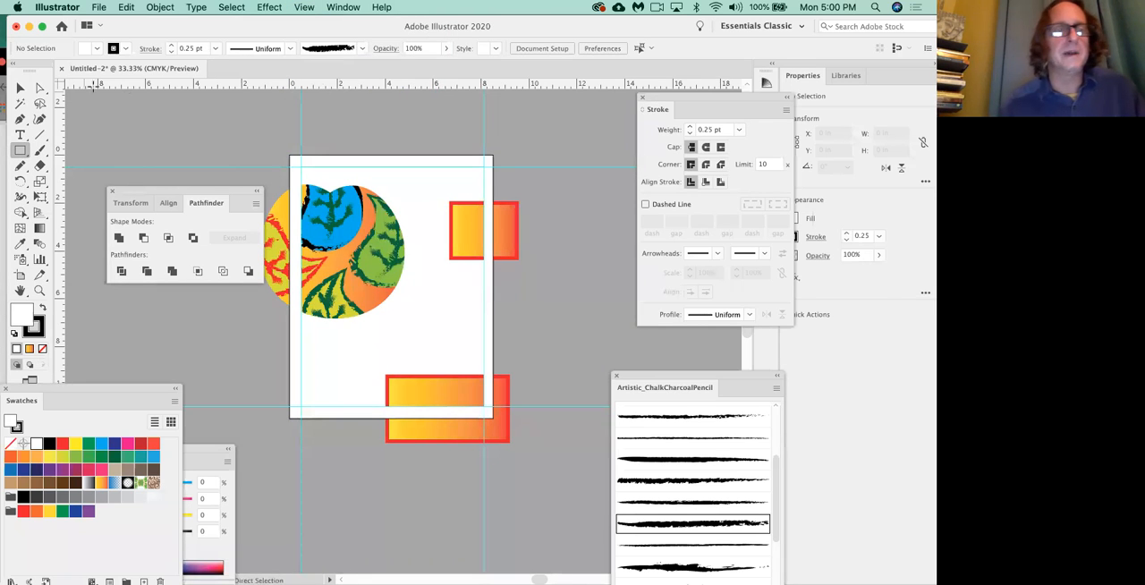
# Select the whole white margin frame around the artboard and delete it.
pyautogui.click(20, 87)
pyautogui.click(355, 170)
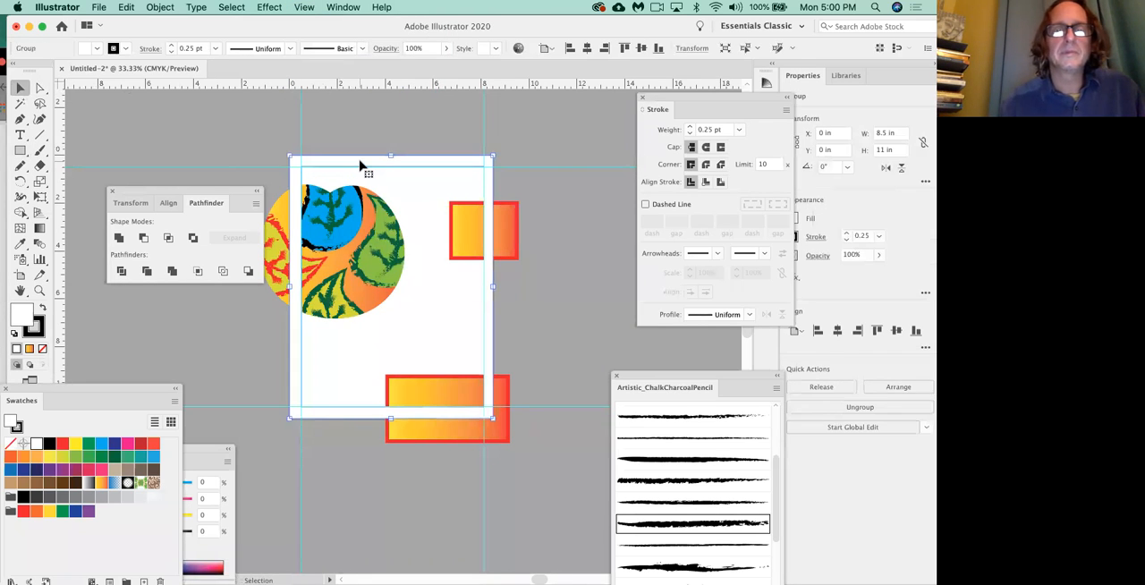
pyautogui.press('Delete')
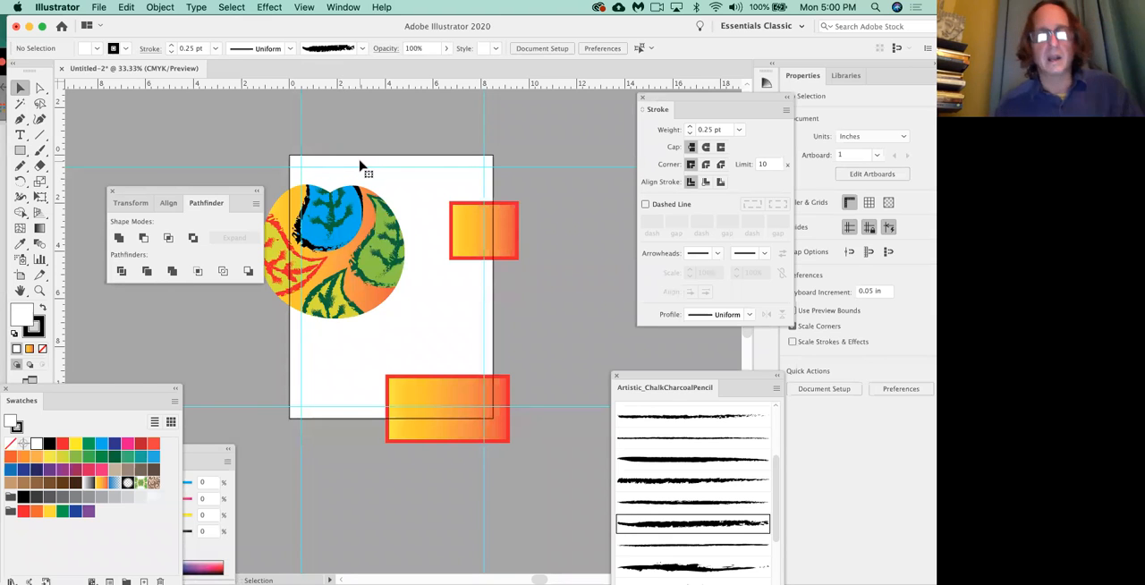
# Draw a CMYK Yellow rectangle covering the whole artboard, 8.5 by 11 in.
pyautogui.press('super+equal')
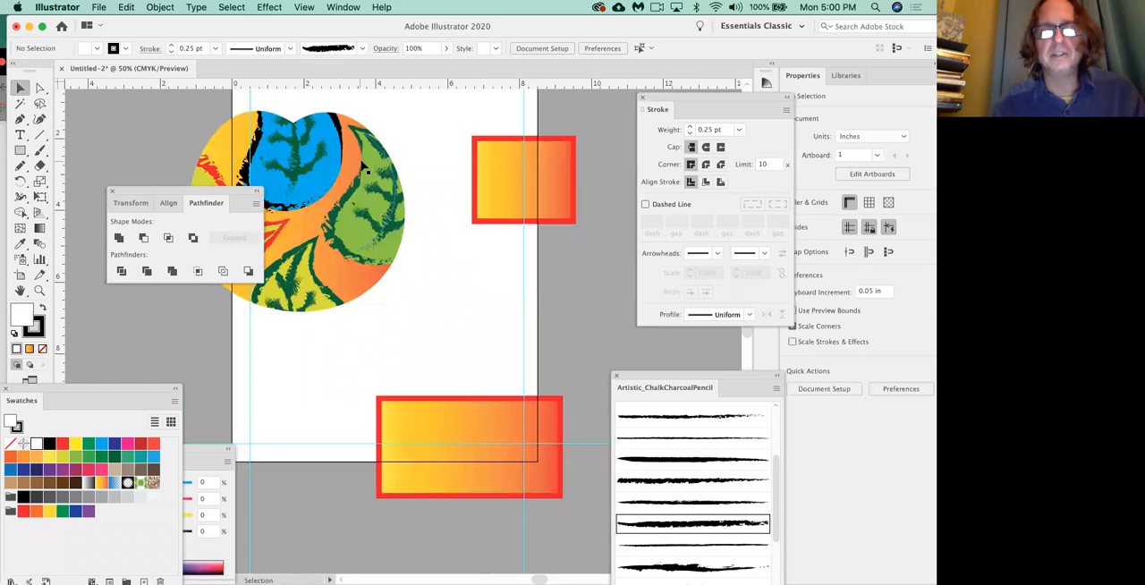
pyautogui.moveTo(442, 183); pyautogui.dragTo(467, 231)
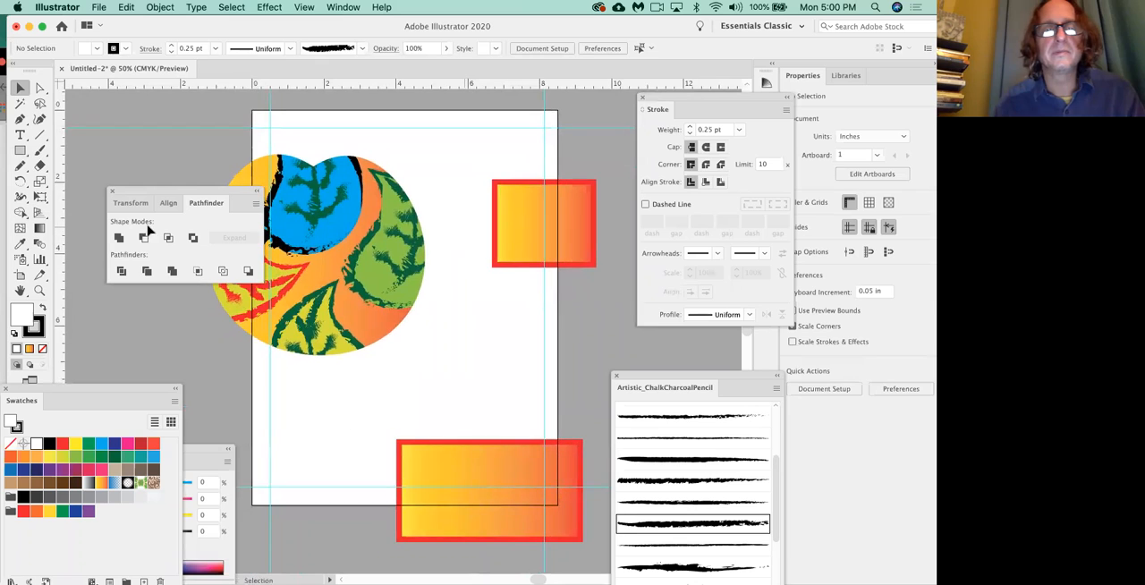
pyautogui.click(21, 151)
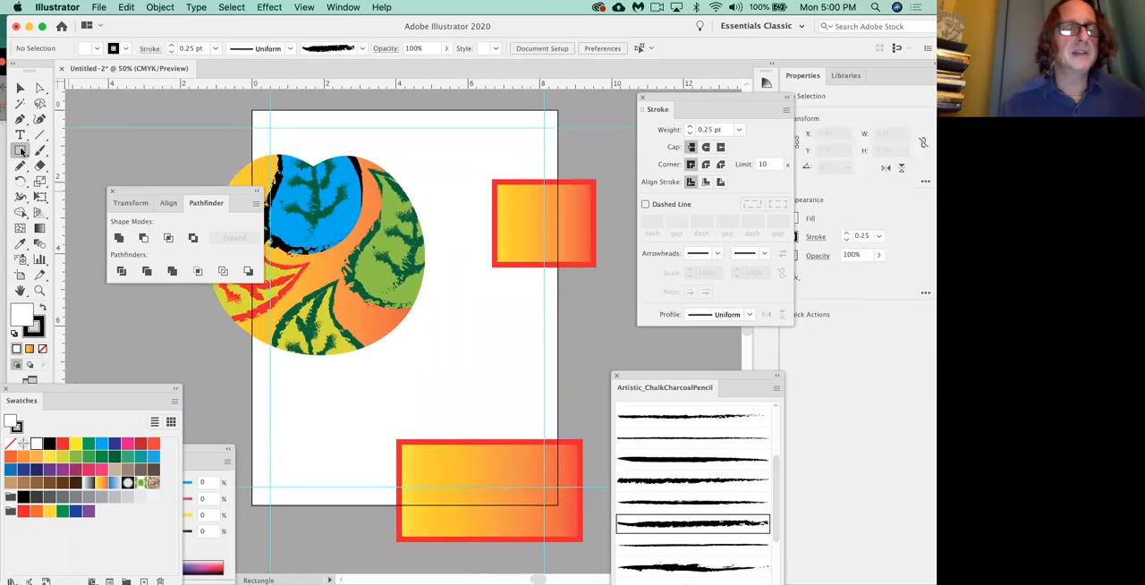
pyautogui.click(76, 444)
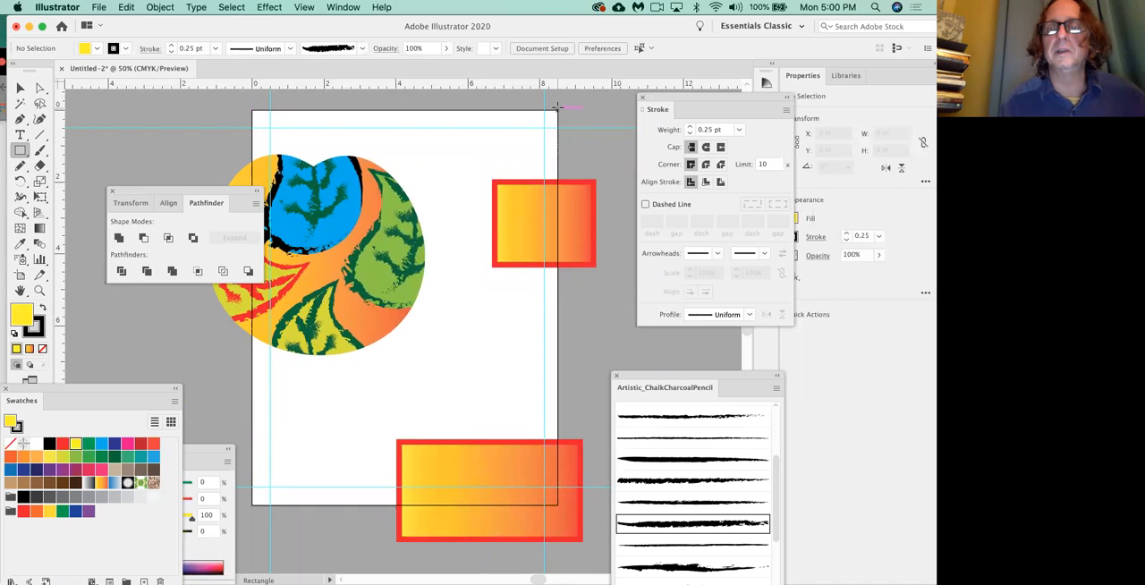
pyautogui.moveTo(557, 110); pyautogui.dragTo(253, 504)
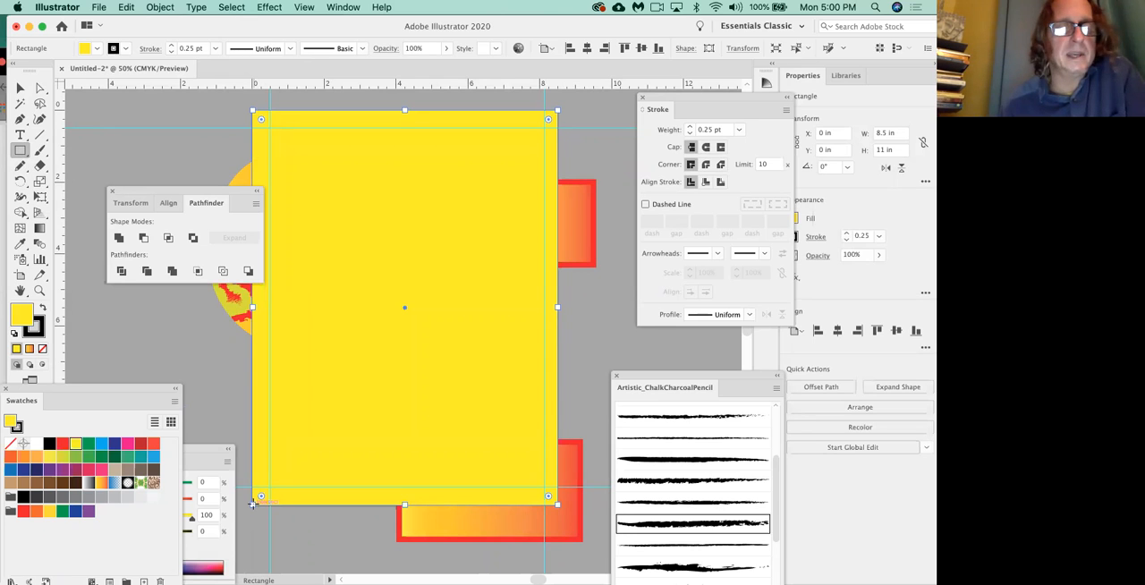
# With nothing else selected, draw a black-filled rectangle about 7.66 by 10.03 in inside the margin guides.
pyautogui.click(21, 88)
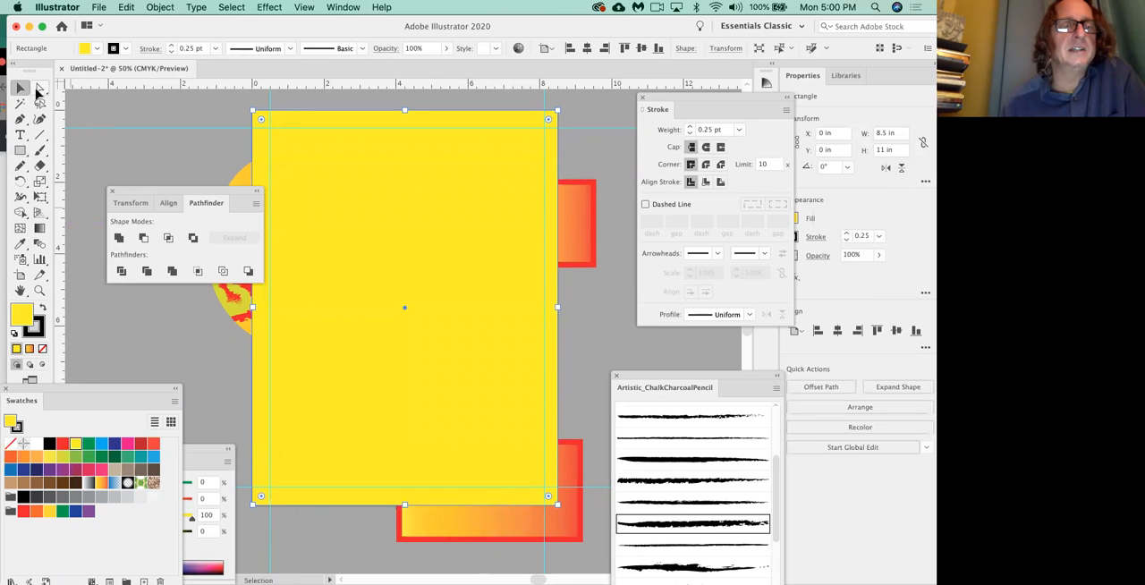
pyautogui.click(92, 98)
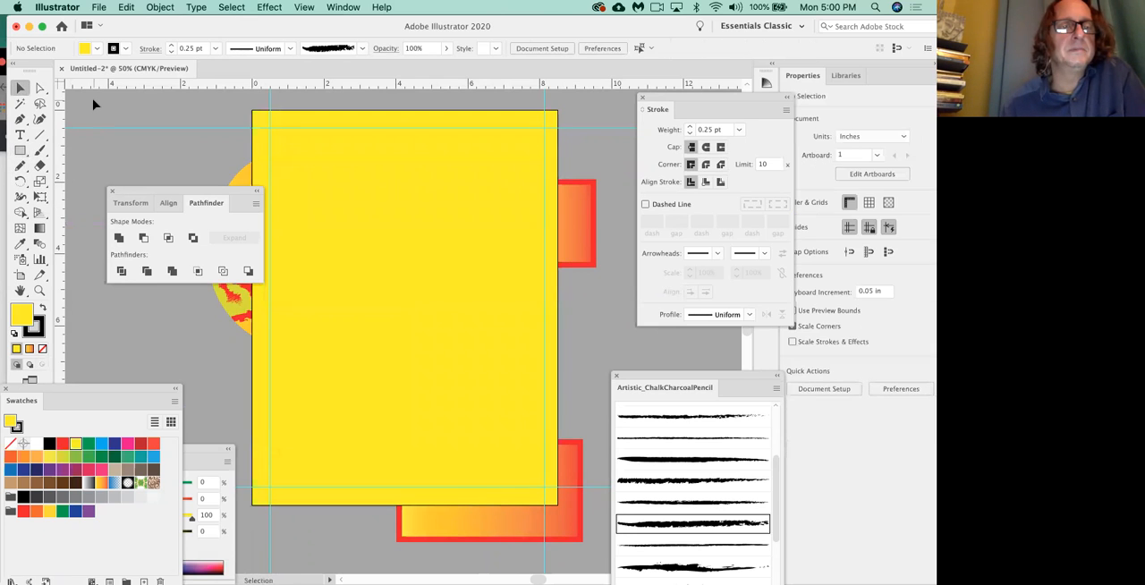
pyautogui.click(50, 445)
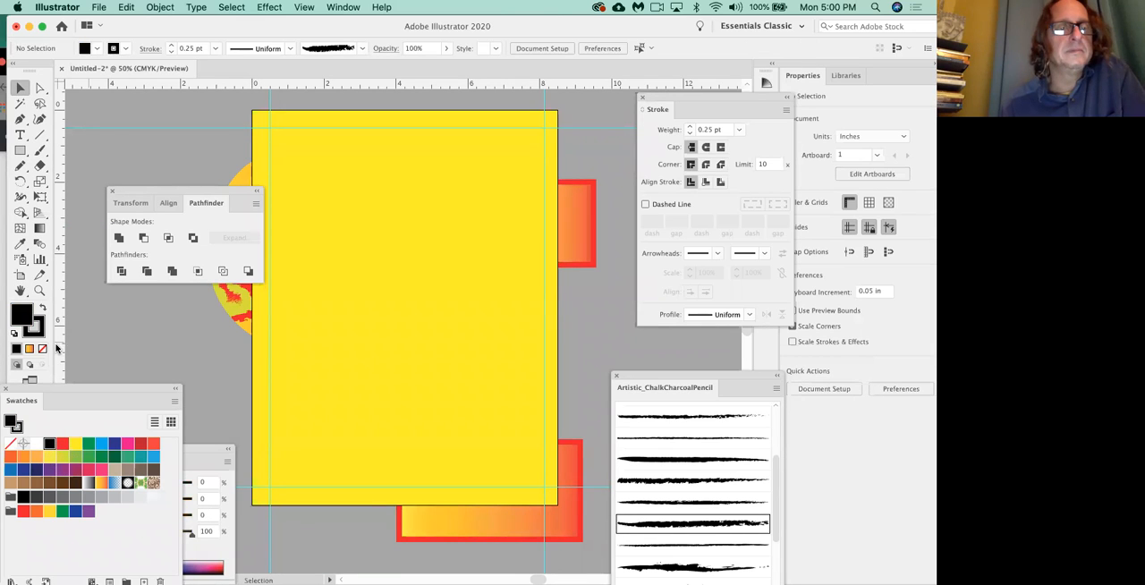
pyautogui.click(21, 152)
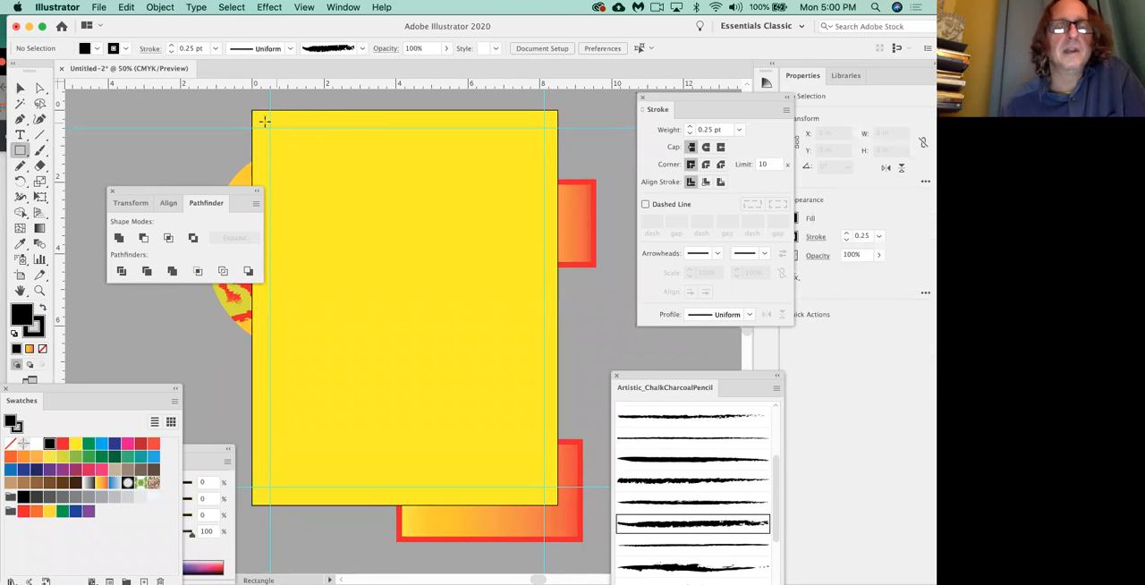
pyautogui.moveTo(269, 127); pyautogui.dragTo(545, 487)
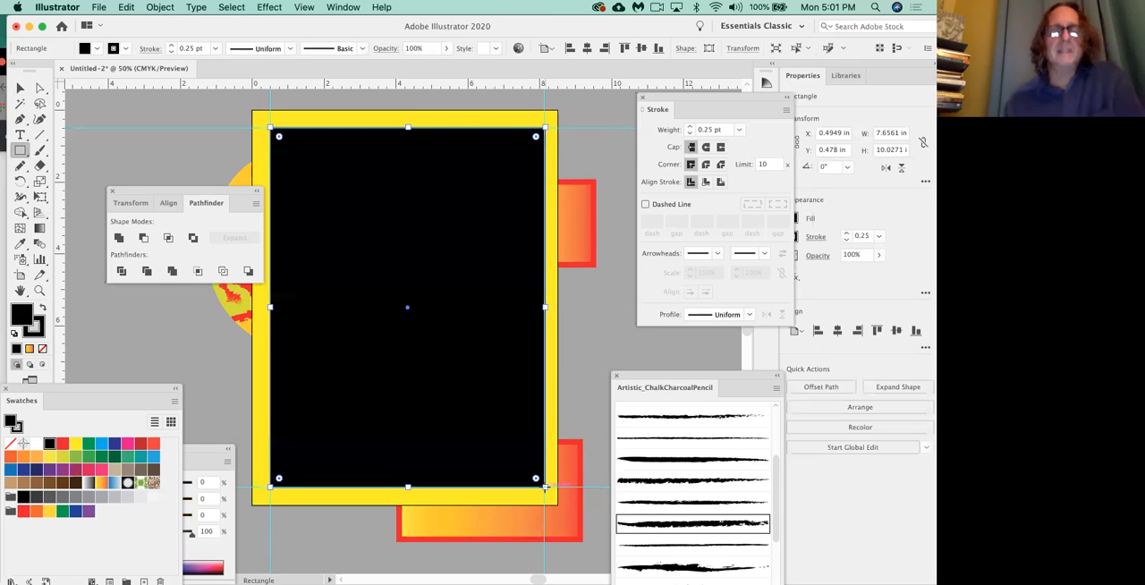
# Select the yellow and black rectangles together, apply the Pathfinder Divide operation to them and deselect.
pyautogui.click(20, 88)
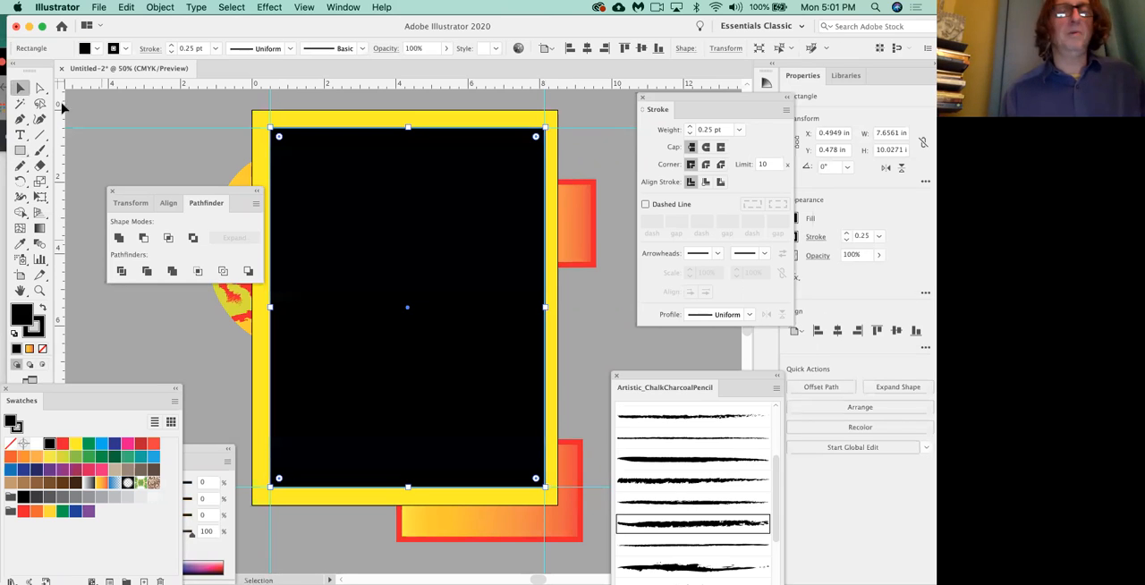
pyautogui.keyDown('shift'); pyautogui.click(328, 122); pyautogui.keyUp('shift')
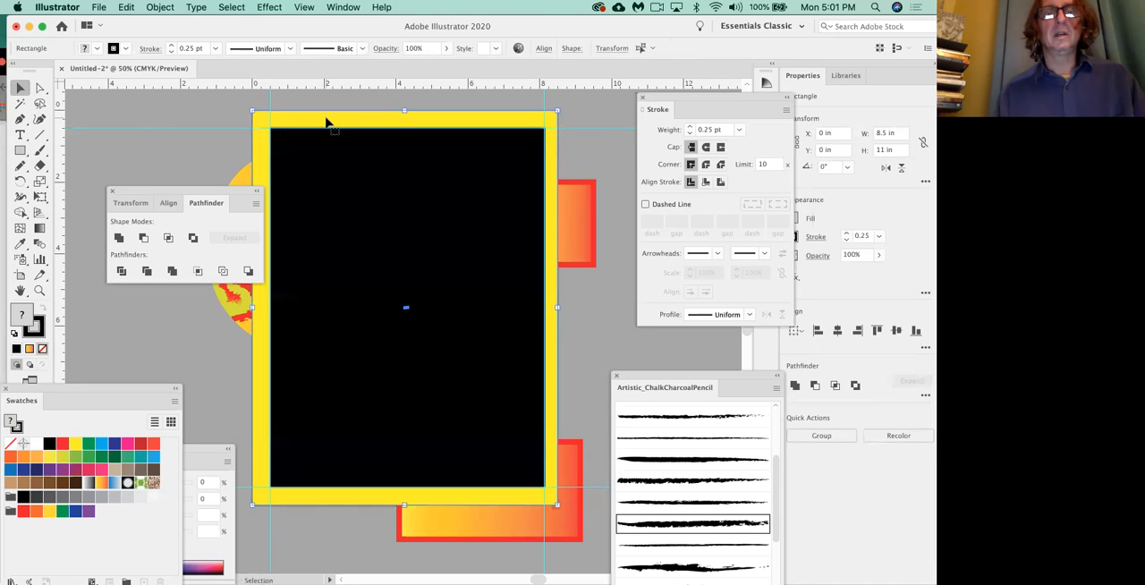
pyautogui.click(122, 272)
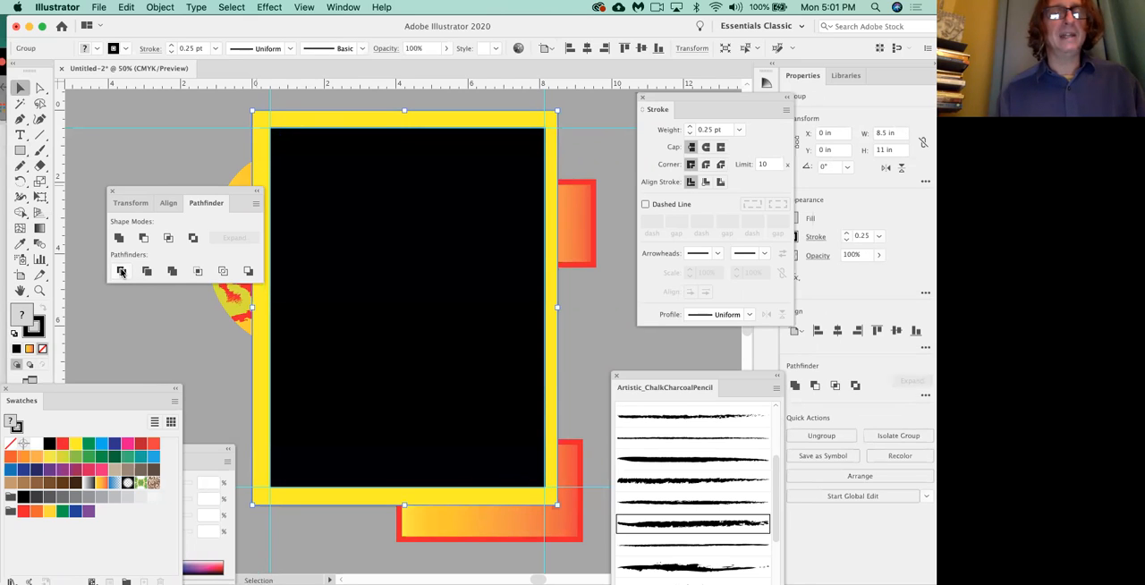
pyautogui.click(169, 335)
# Remove the divided group's black center piece and fill the remaining yellow frame with White.
pyautogui.click(40, 87)
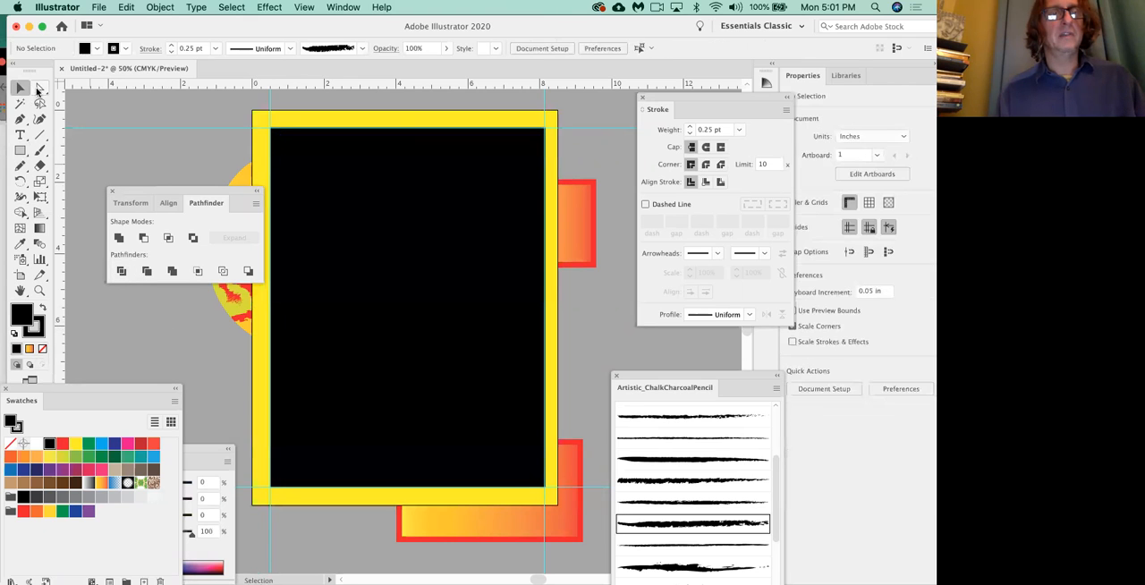
pyautogui.click(389, 233)
pyautogui.press('Delete')
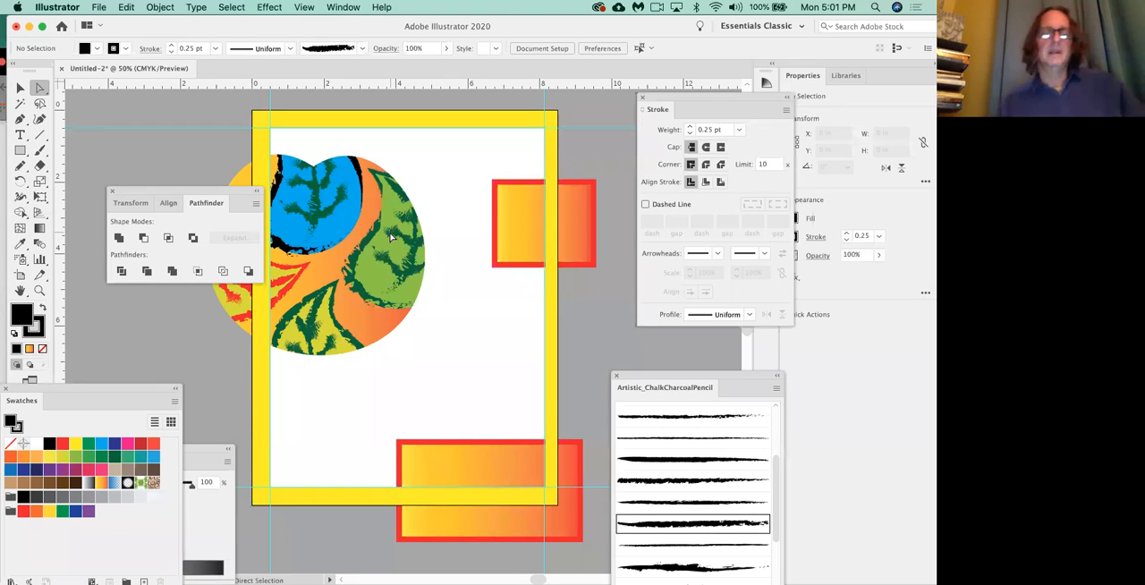
pyautogui.click(391, 125)
pyautogui.click(36, 445)
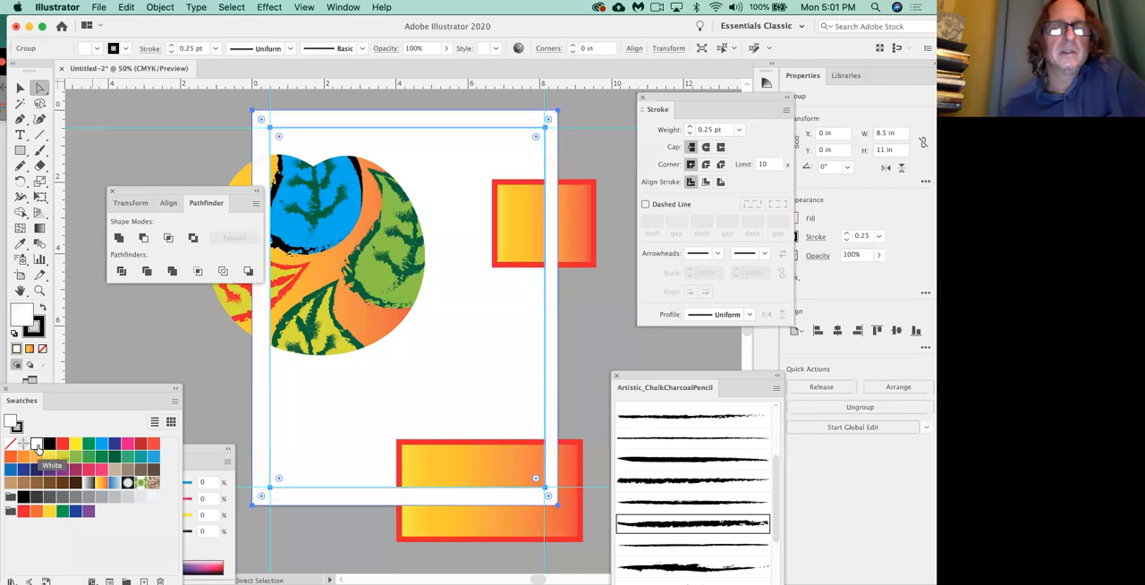
pyautogui.click(251, 356)
# Move the Pathfinder panel clear of the artwork and turn on Trim View to preview the page.
pyautogui.moveTo(251, 189); pyautogui.dragTo(185, 233)
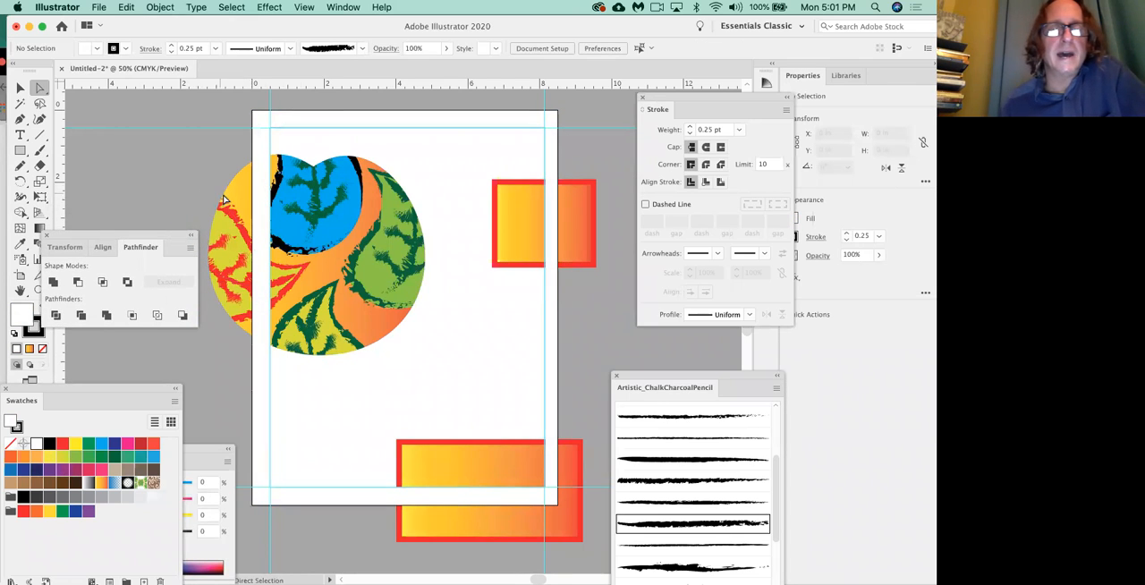
pyautogui.click(305, 7)
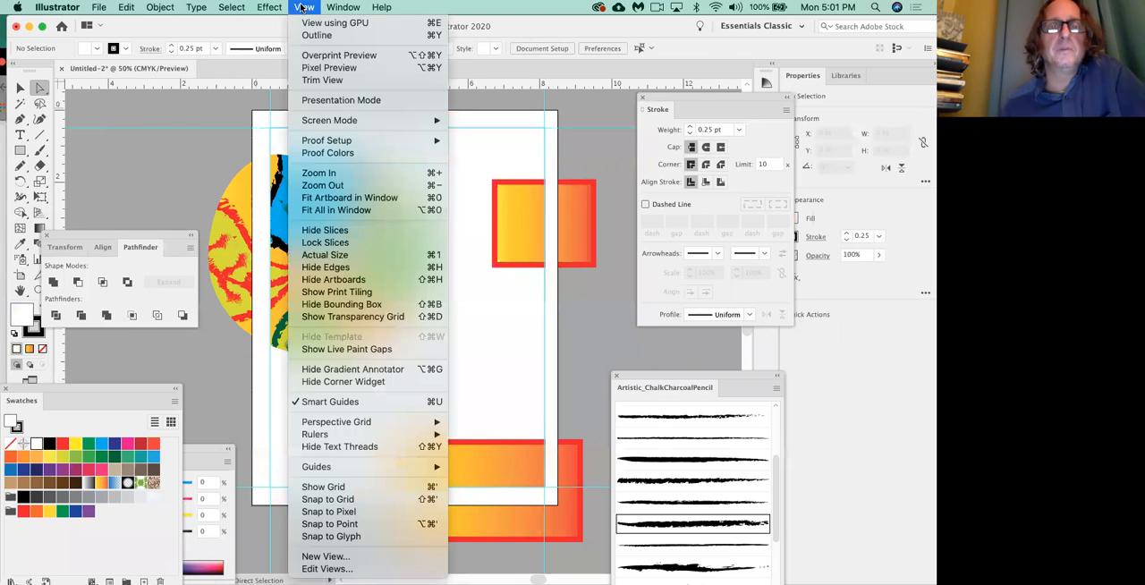
pyautogui.click(328, 82)
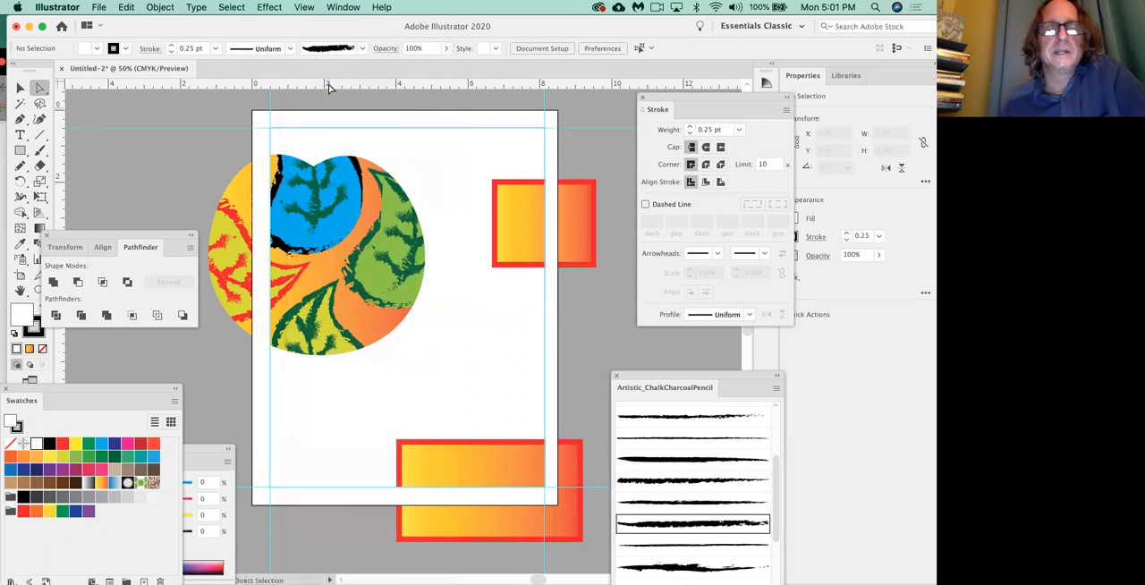
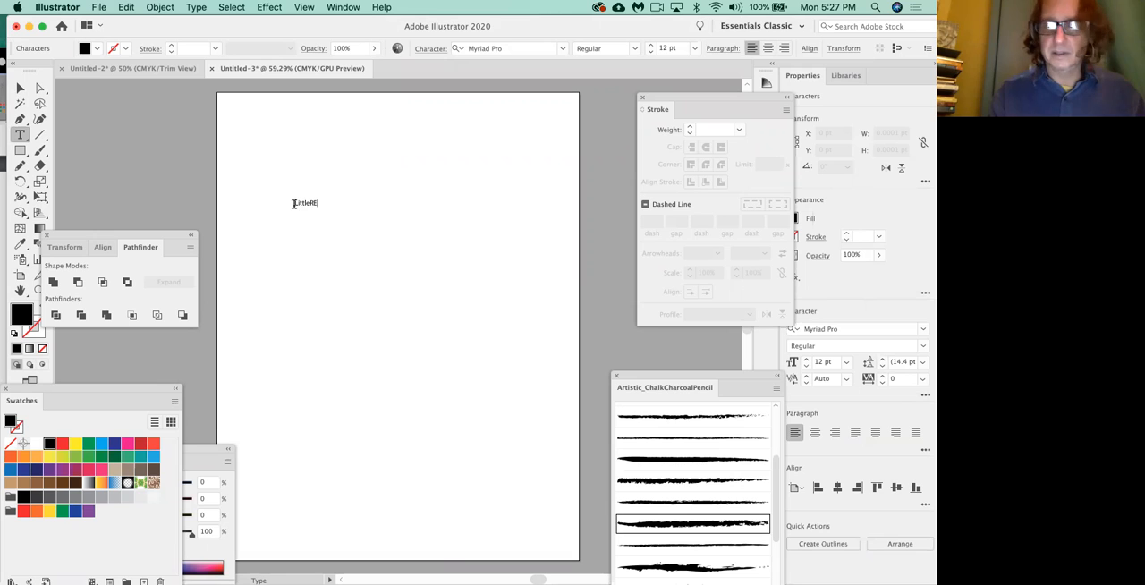
# Complete the point text as "Little Red" and scale it up proportionally to about 108 pt.
pyautogui.write('Red')
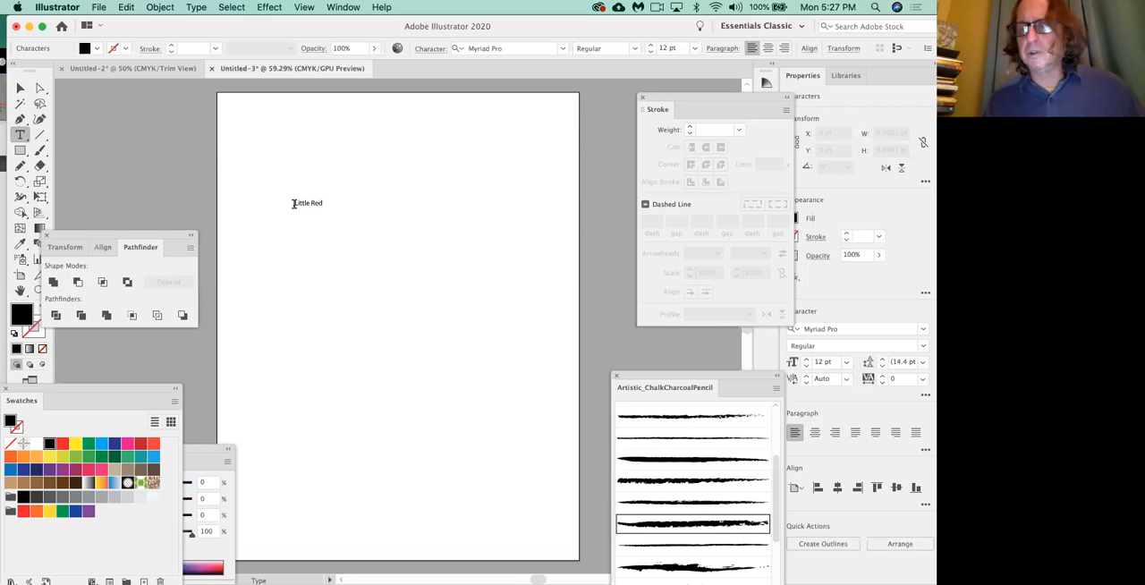
pyautogui.click(20, 89)
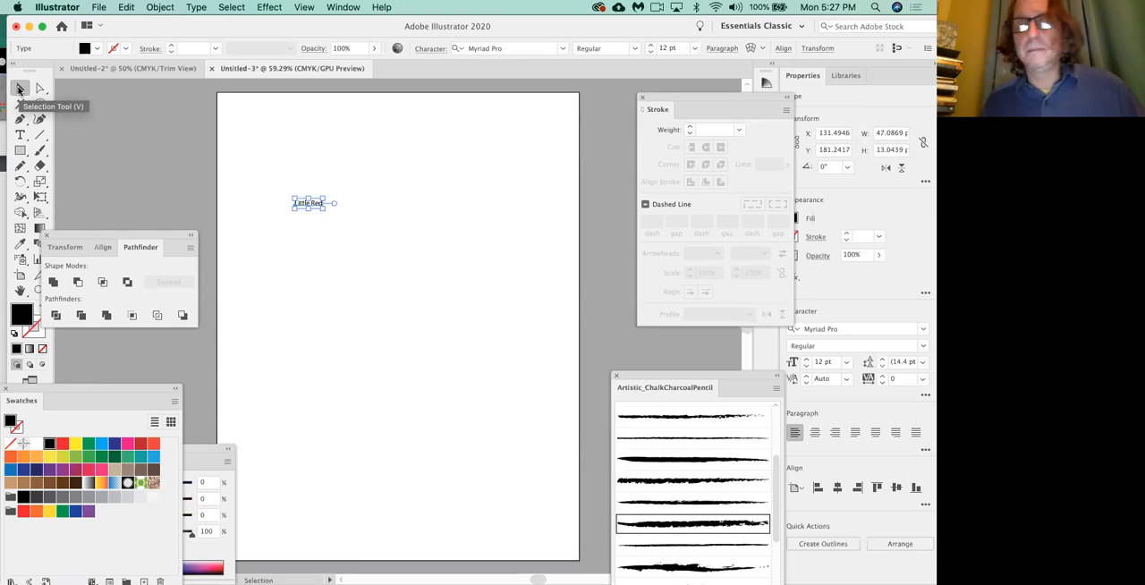
pyautogui.click(287, 147)
pyautogui.click(318, 206)
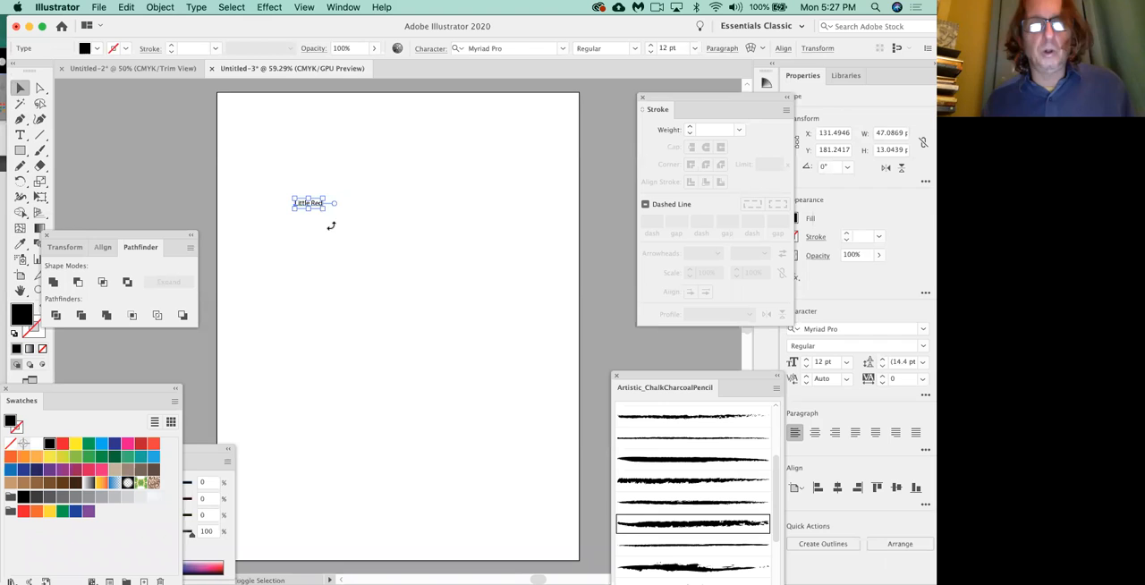
pyautogui.moveTo(322, 205); pyautogui.dragTo(546, 324)
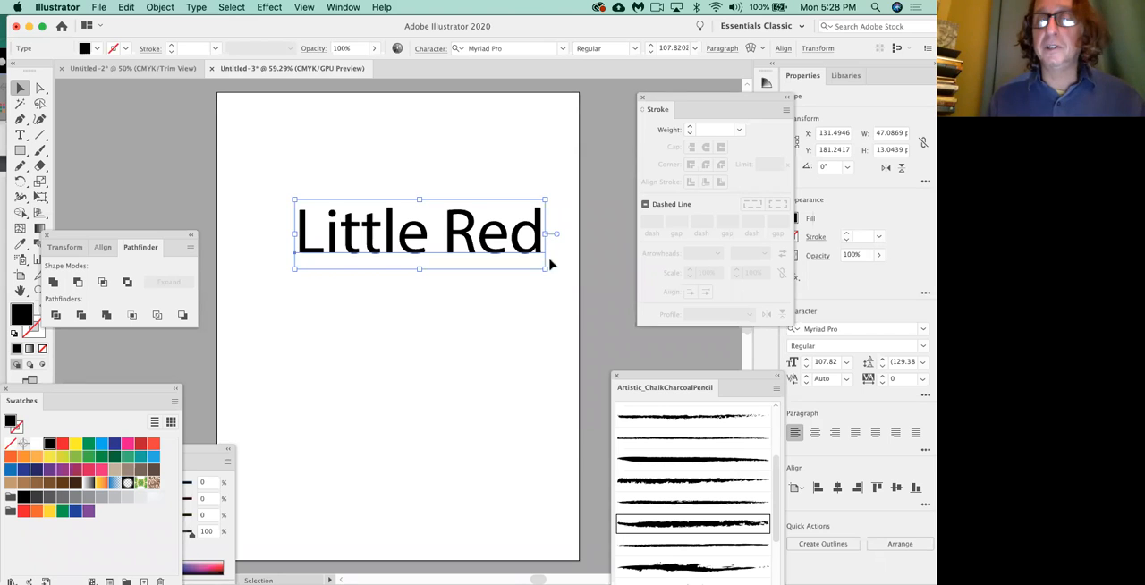
# Rotate the enlarged text a quarter turn counterclockwise and delete it.
pyautogui.moveTo(549, 275); pyautogui.dragTo(439, 165)
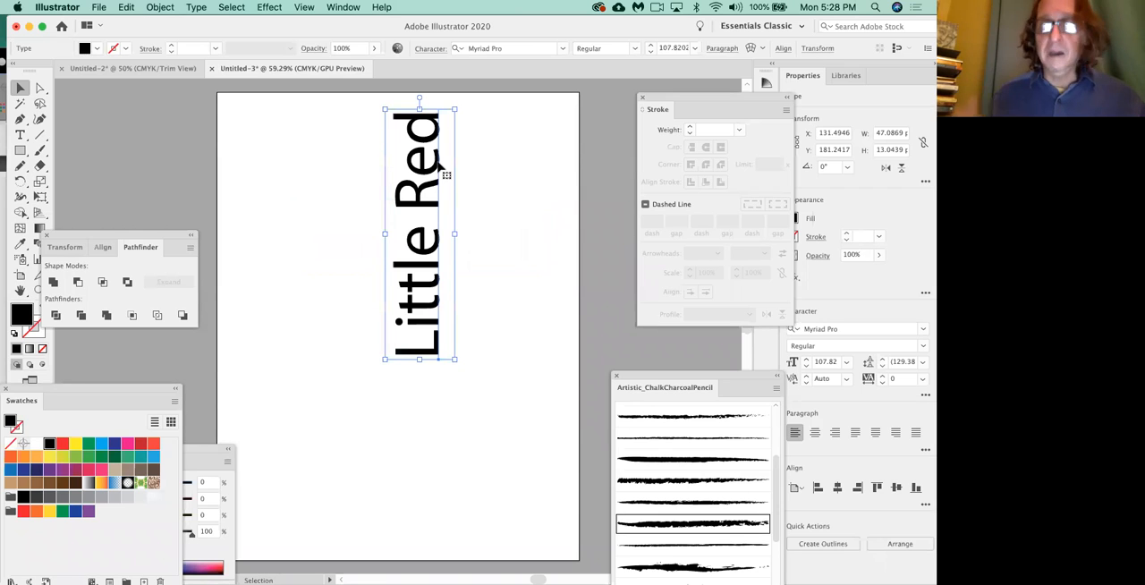
pyautogui.press('Delete')
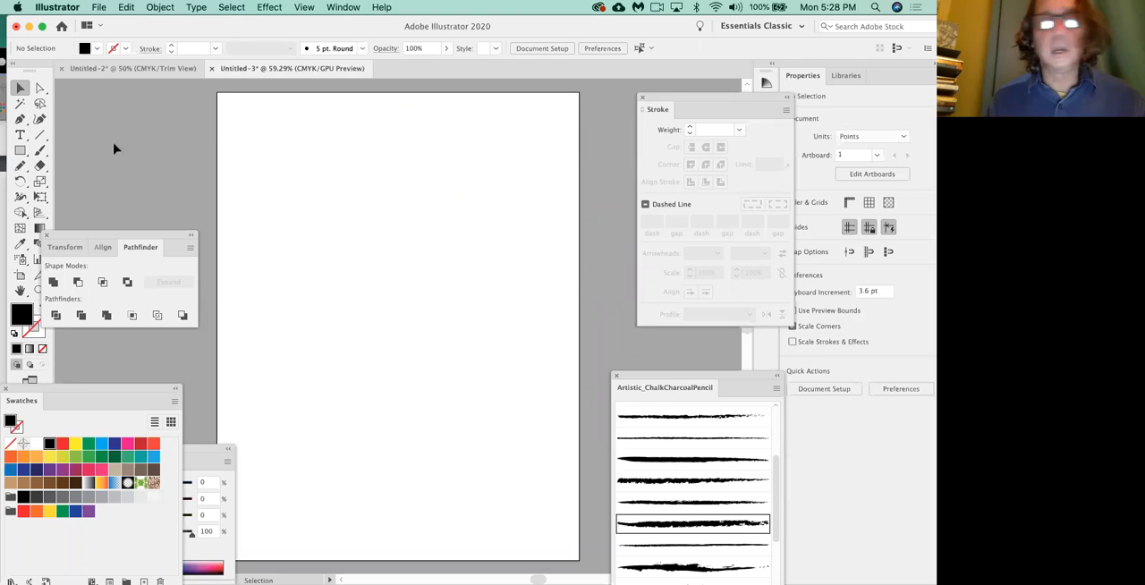
# Try an area type box about 396 by 364 pt mid-page, clear its placeholder text, and undo it.
pyautogui.click(22, 135)
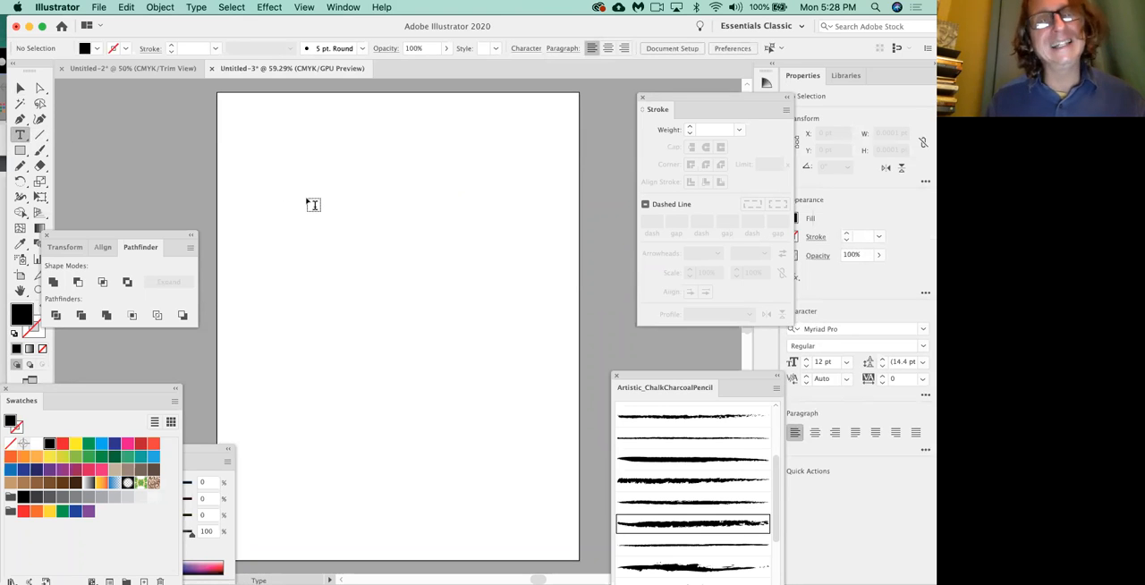
pyautogui.moveTo(304, 178); pyautogui.dragTo(538, 391)
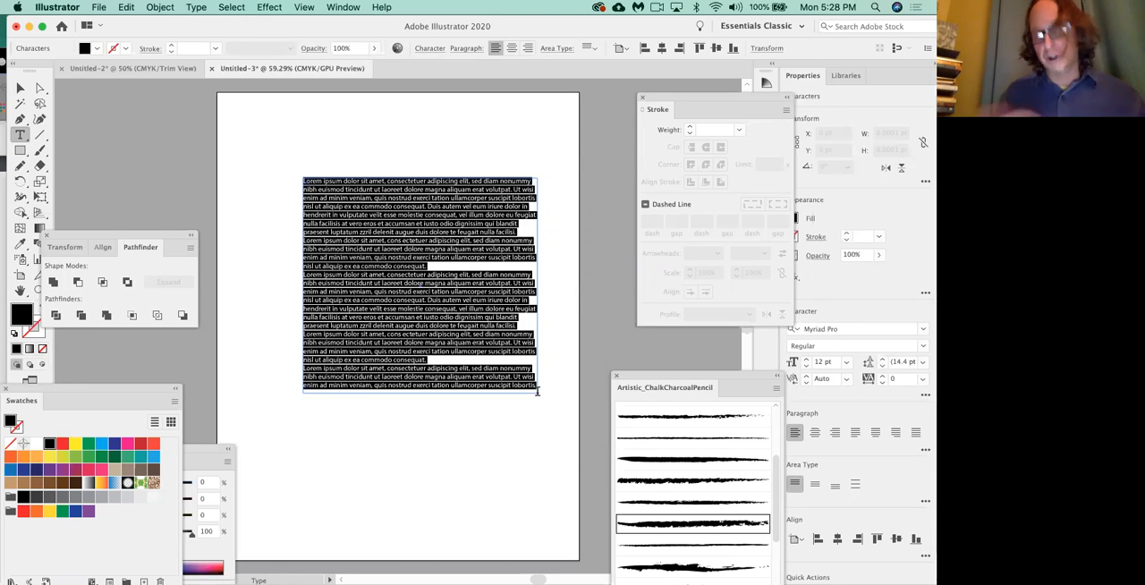
pyautogui.press('BackSpace')
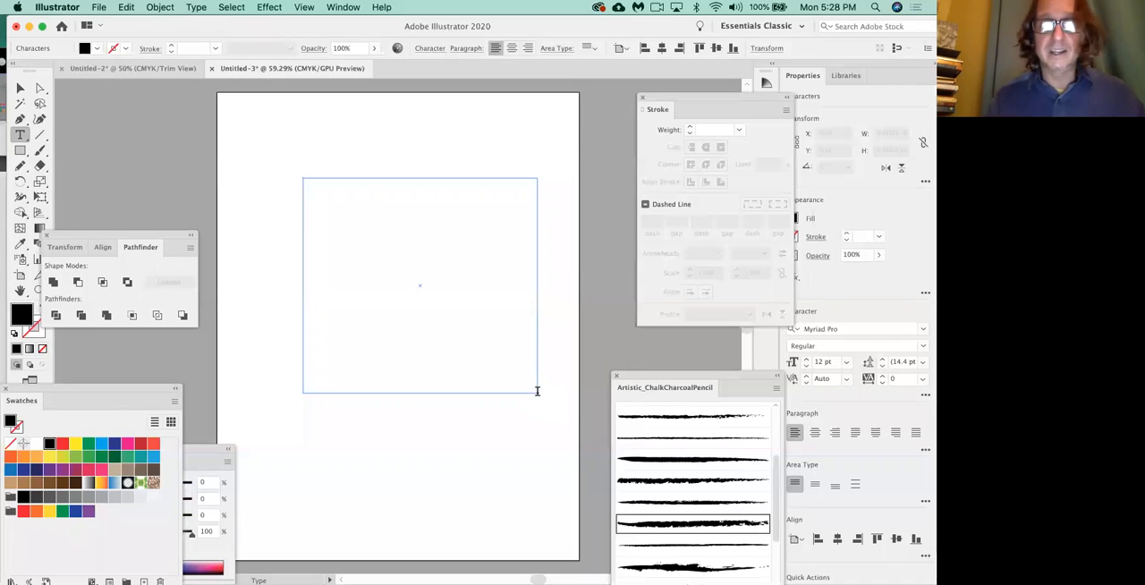
pyautogui.press('super+z')
pyautogui.press('super+z')
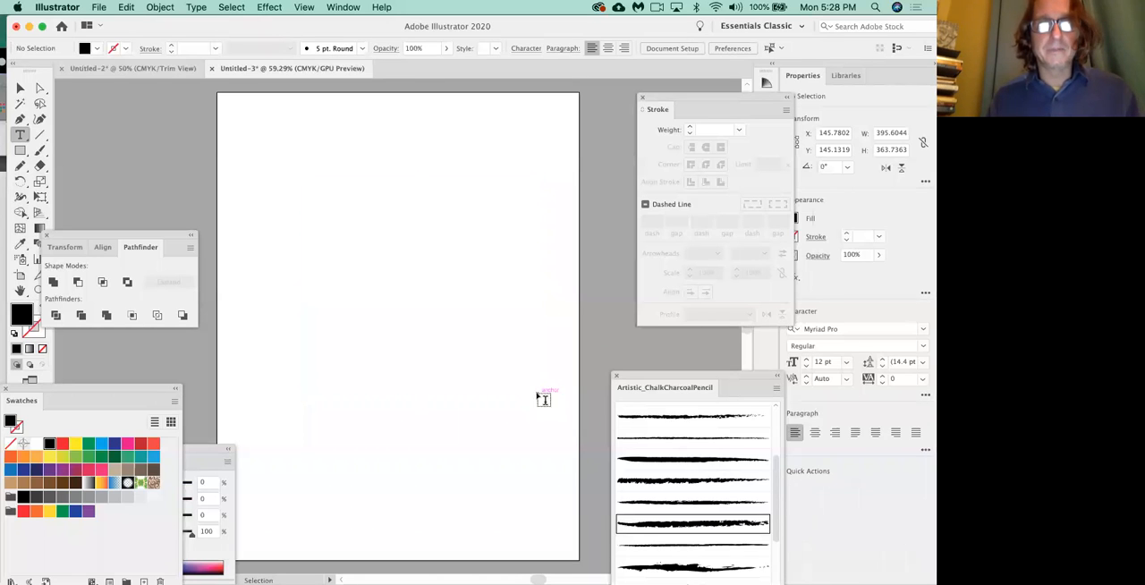
# Place a point text line reading "Little Red" in the upper part of the empty page.
pyautogui.click(303, 206)
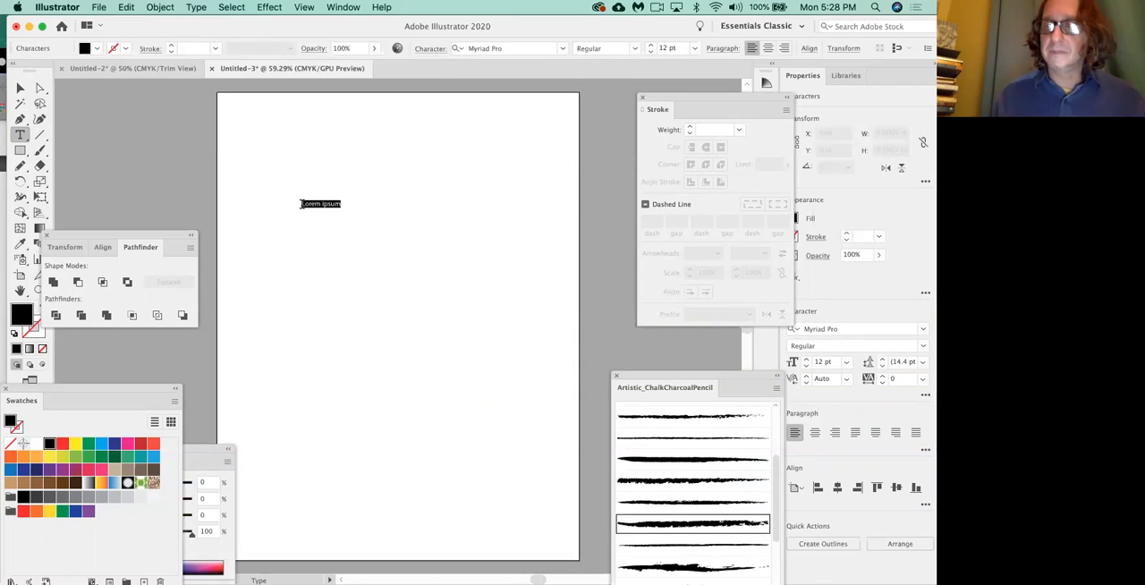
pyautogui.press('BackSpace')
pyautogui.write('Little Red')
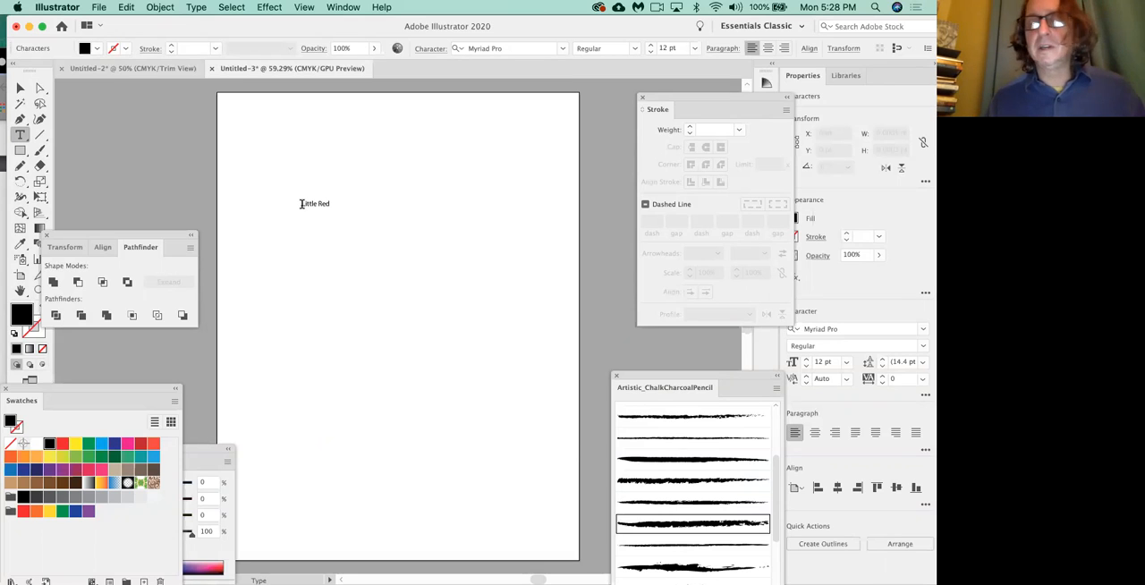
pyautogui.click(18, 89)
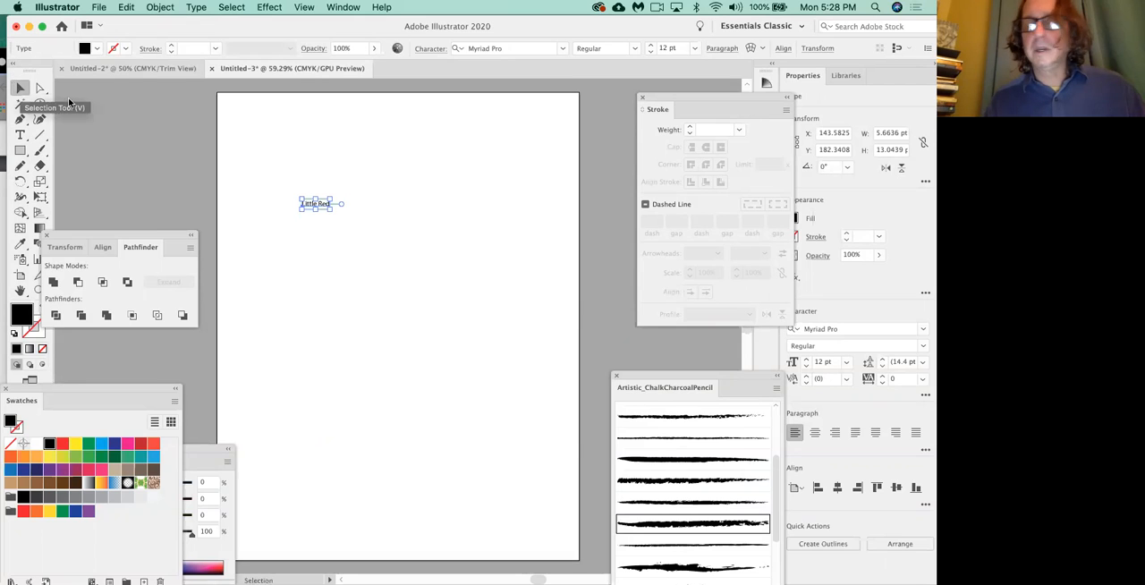
# Try stretching the text out of proportion, undo it, and scale the text proportionally to about 96 pt.
pyautogui.moveTo(331, 209); pyautogui.dragTo(412, 508)
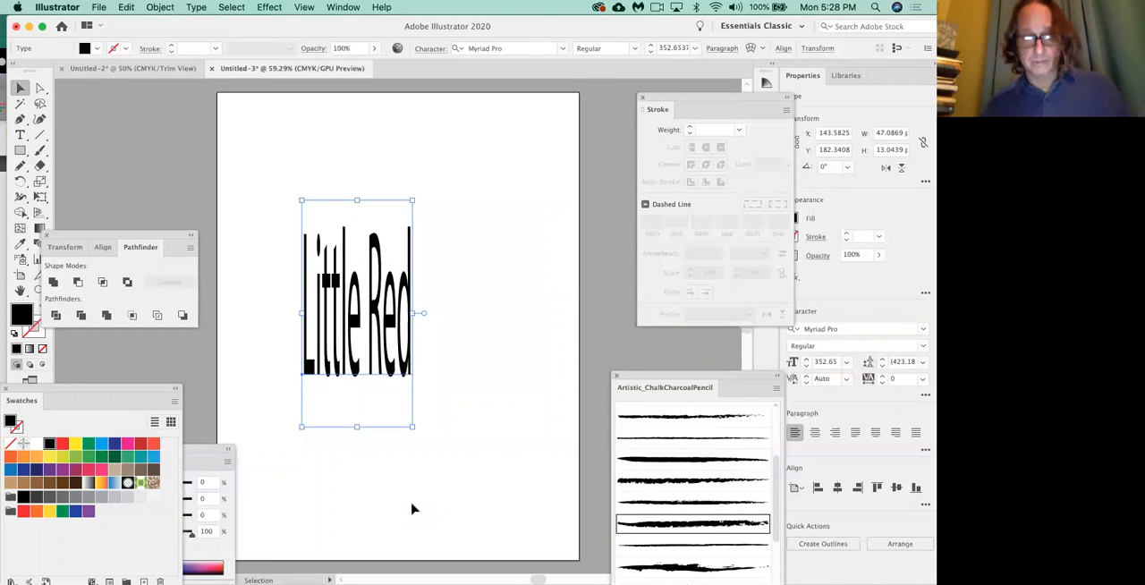
pyautogui.press('super+z')
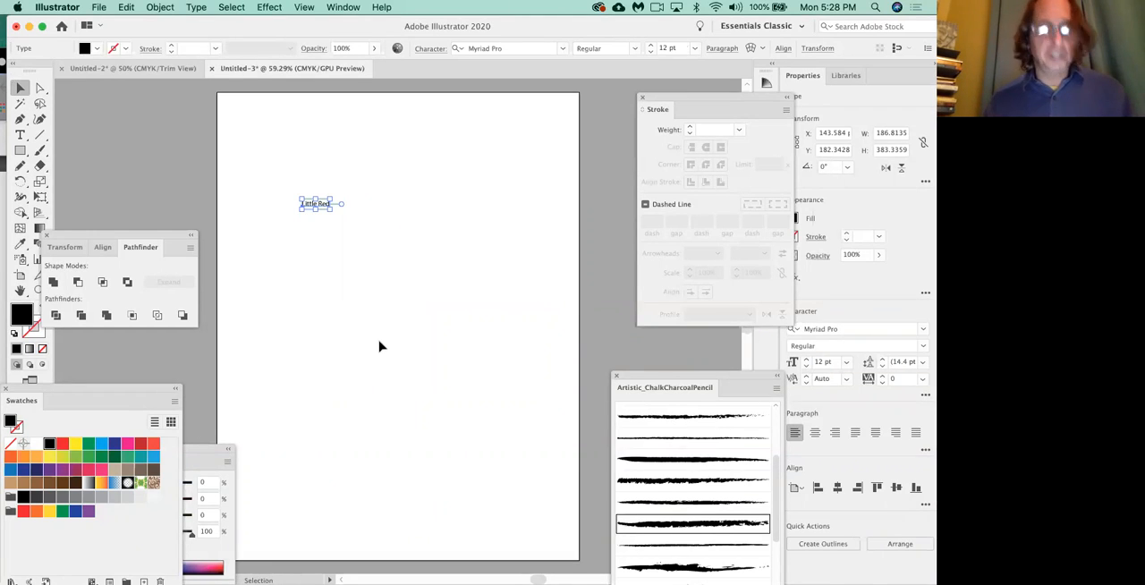
pyautogui.moveTo(328, 208); pyautogui.dragTo(525, 396)
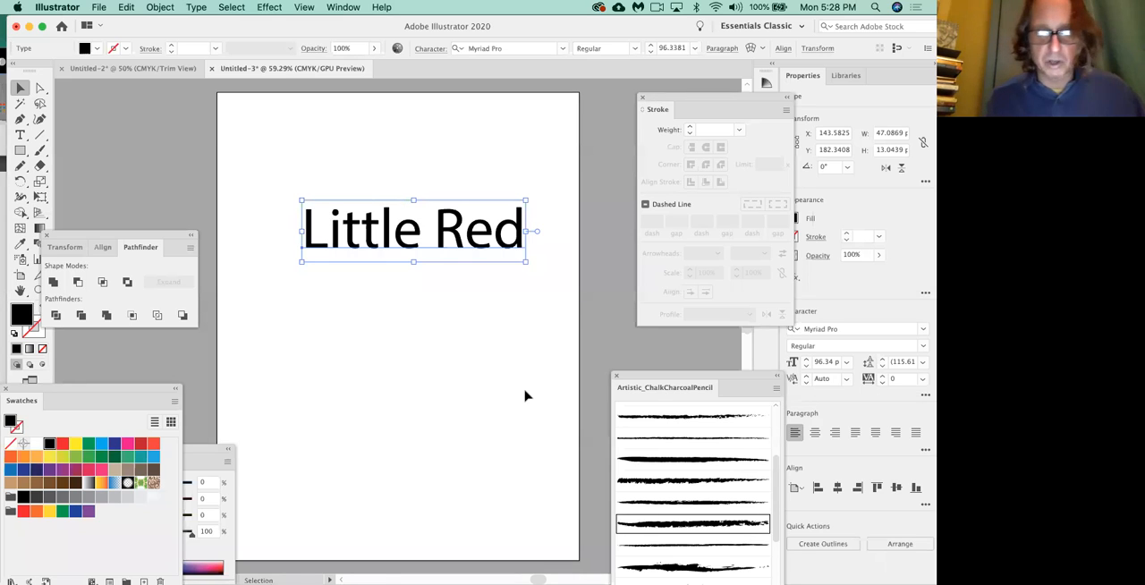
# Show the Character panel beside the text and step the font size down to 77 pt.
pyautogui.press('super+t')
pyautogui.moveTo(686, 231); pyautogui.dragTo(380, 294)
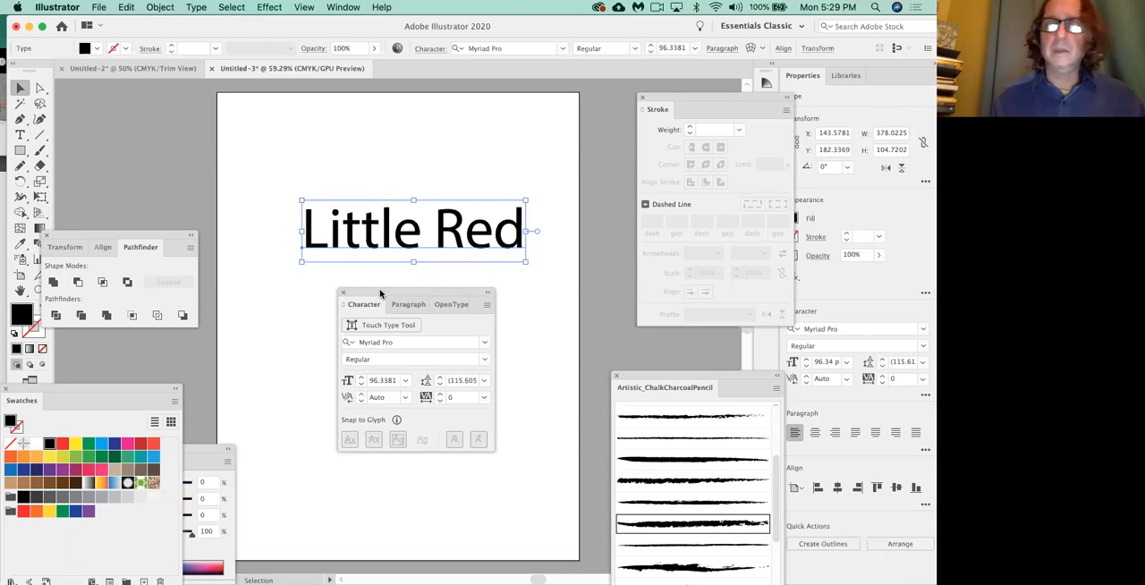
pyautogui.moveTo(379, 293); pyautogui.dragTo(469, 93)
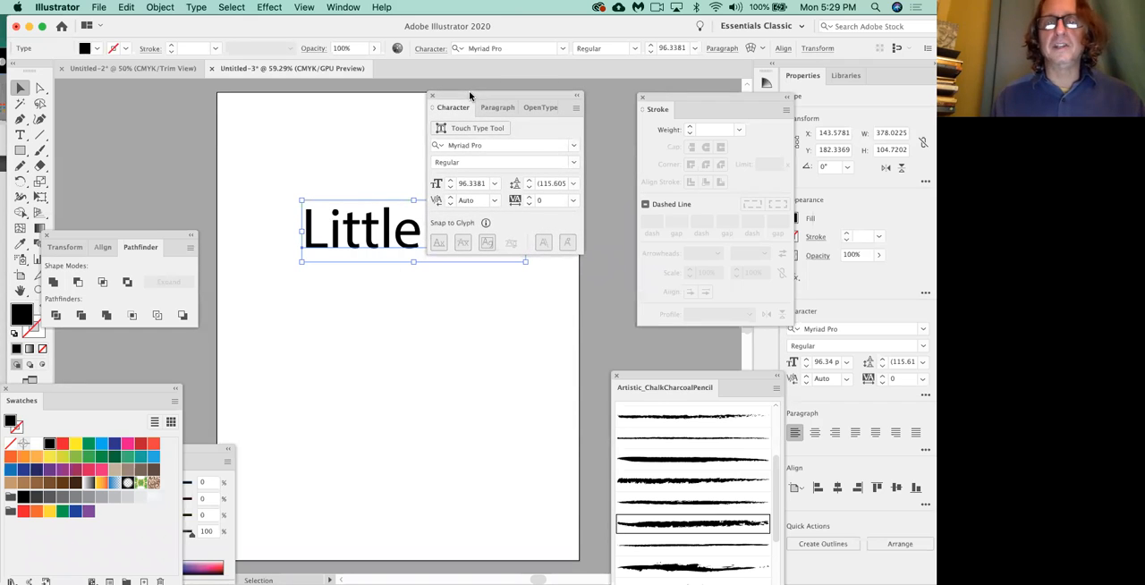
pyautogui.click(450, 187)
pyautogui.click(450, 187)
pyautogui.click(451, 187)
pyautogui.click(450, 187)
pyautogui.click(450, 187)
pyautogui.click(450, 187)
pyautogui.click(450, 187)
pyautogui.click(450, 187)
pyautogui.click(450, 187)
pyautogui.click(450, 187)
pyautogui.click(450, 187)
pyautogui.click(451, 187)
pyautogui.click(451, 187)
pyautogui.click(450, 187)
pyautogui.click(450, 187)
pyautogui.click(450, 187)
pyautogui.click(451, 187)
pyautogui.click(450, 187)
# Set the text's font size to the 72 pt preset and move the Character panel off the words.
pyautogui.click(495, 183)
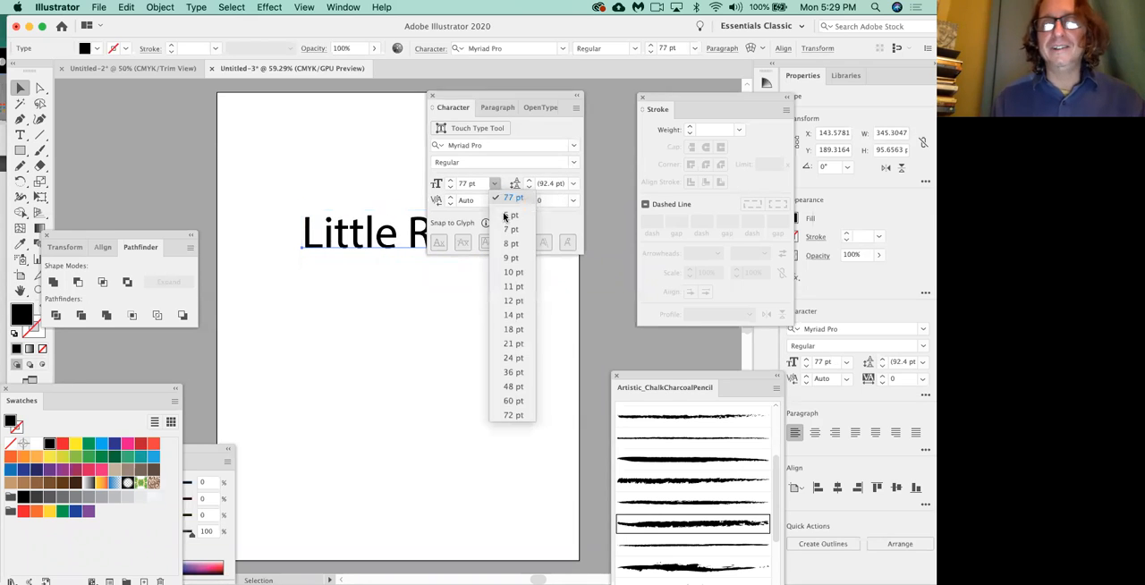
pyautogui.click(519, 417)
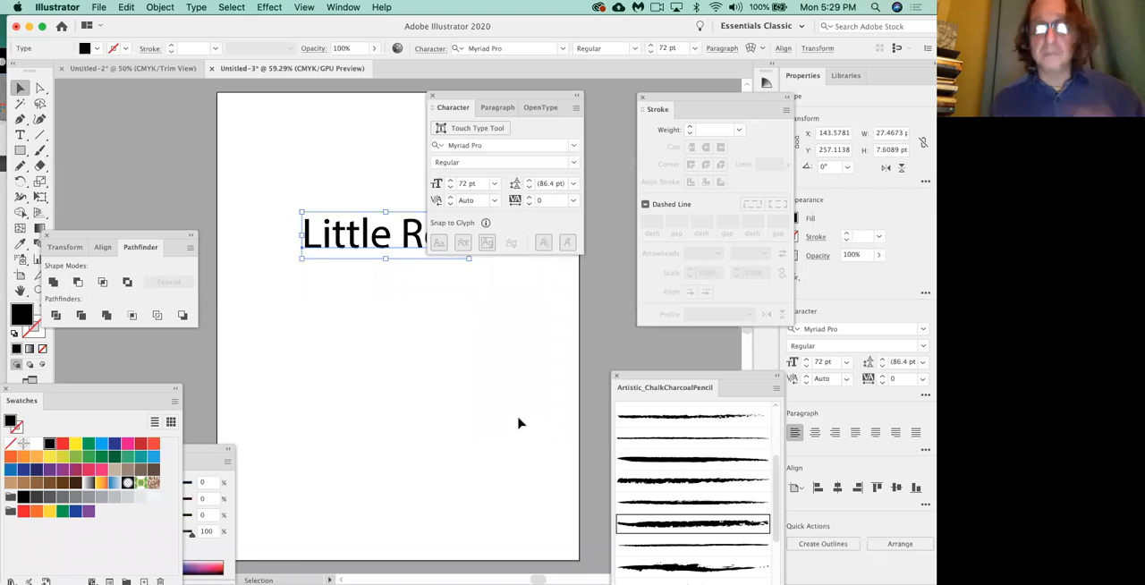
pyautogui.moveTo(475, 93); pyautogui.dragTo(540, 88)
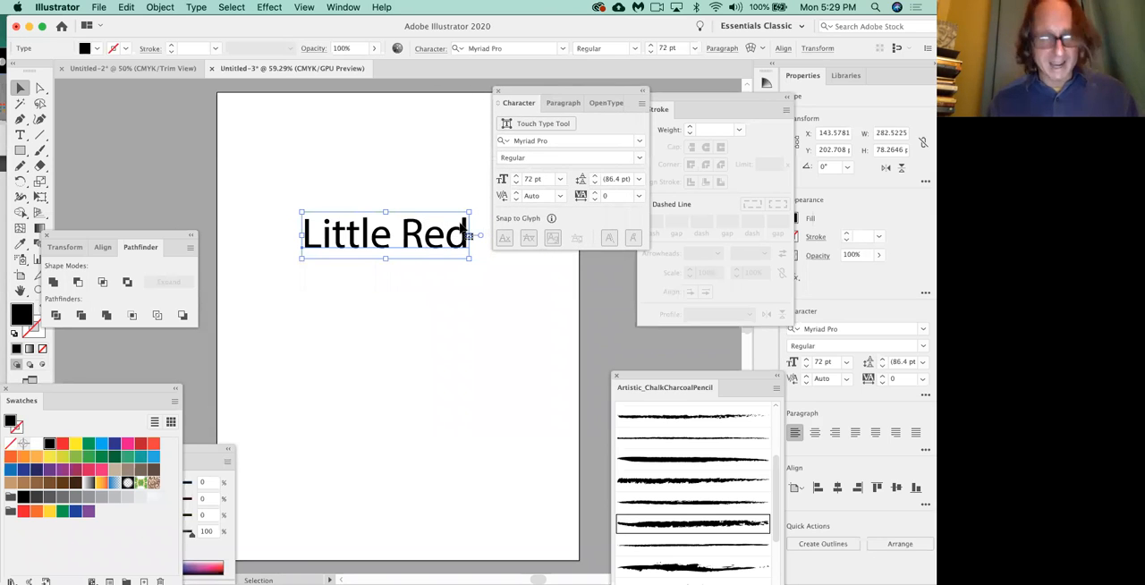
# Scale the text proportionally to about 122 pt and move it left so it fits within the page.
pyautogui.moveTo(468, 258); pyautogui.dragTo(587, 292)
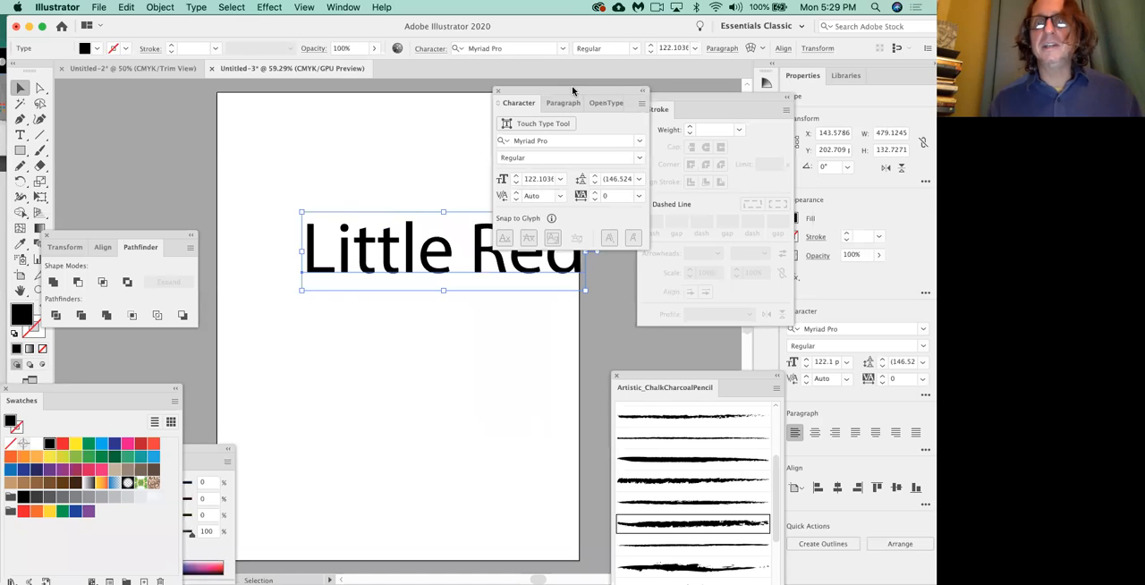
pyautogui.moveTo(573, 88); pyautogui.dragTo(494, 75)
pyautogui.hscroll(-1, 375, 259)
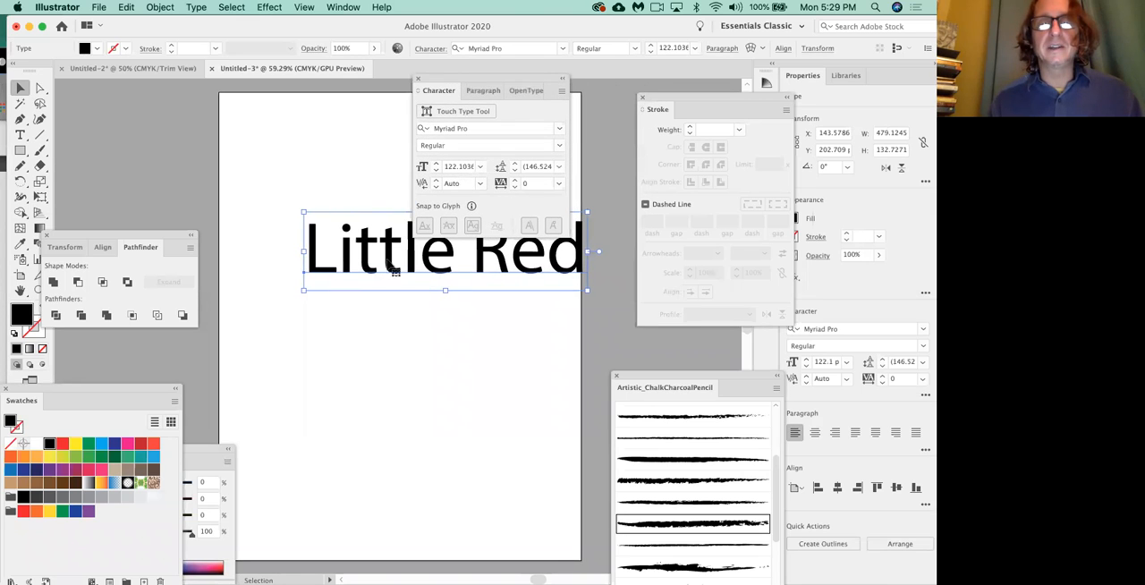
pyautogui.moveTo(391, 269); pyautogui.dragTo(340, 275)
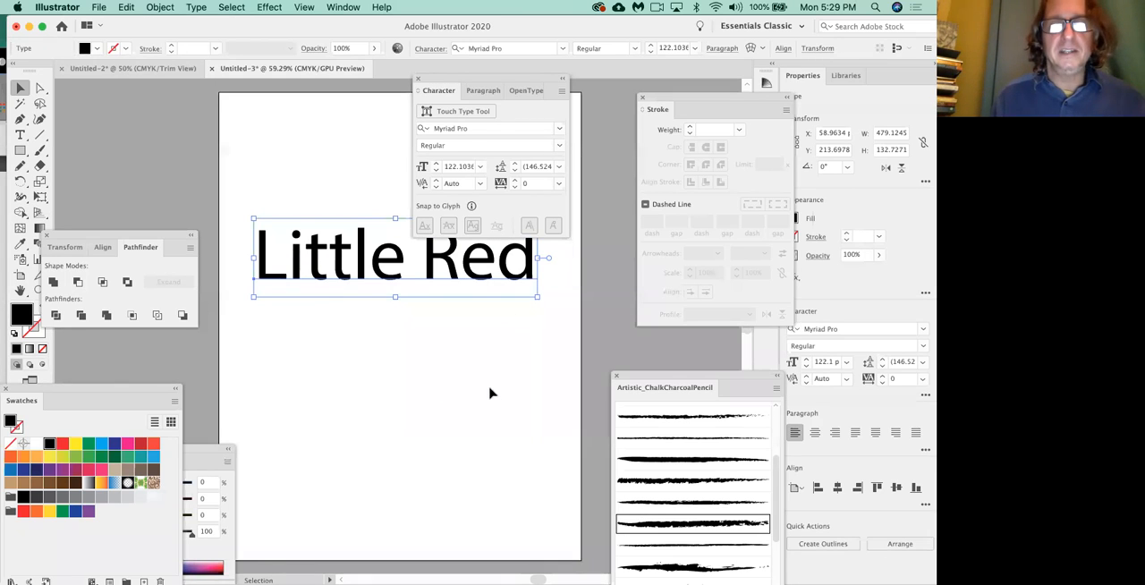
# Clear the Character panel from the page, rotate the text 90° and place it vertically along the page's left side.
pyautogui.moveTo(476, 80); pyautogui.dragTo(653, 91)
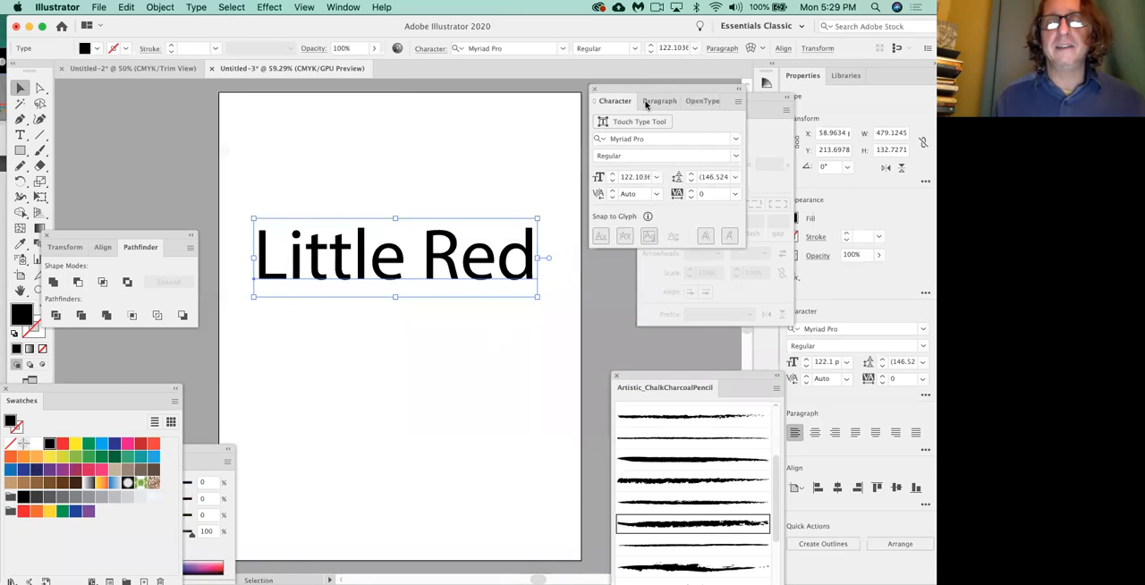
pyautogui.moveTo(540, 213); pyautogui.dragTo(366, 158)
pyautogui.moveTo(406, 226); pyautogui.dragTo(303, 307)
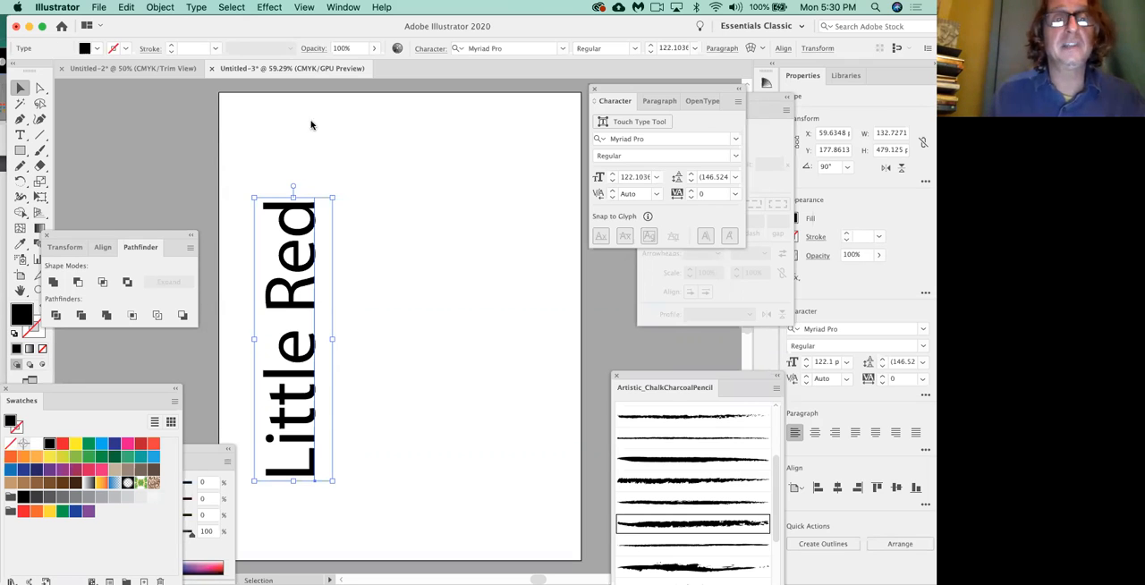
# Add a long 72 pt point text line of random letters near the page top, running past its right edge.
pyautogui.click(19, 134)
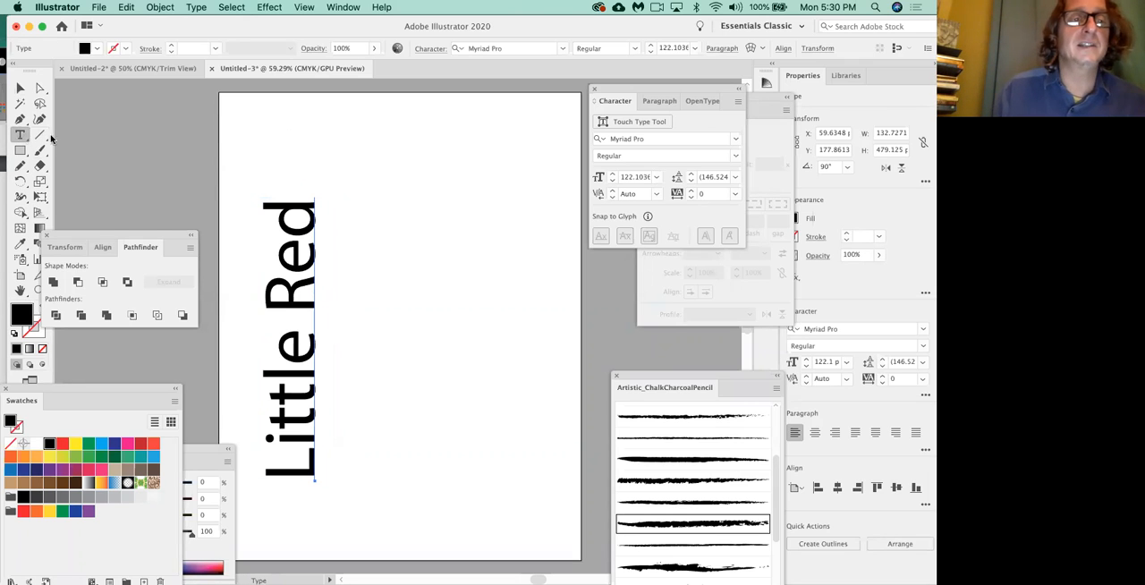
pyautogui.click(315, 150)
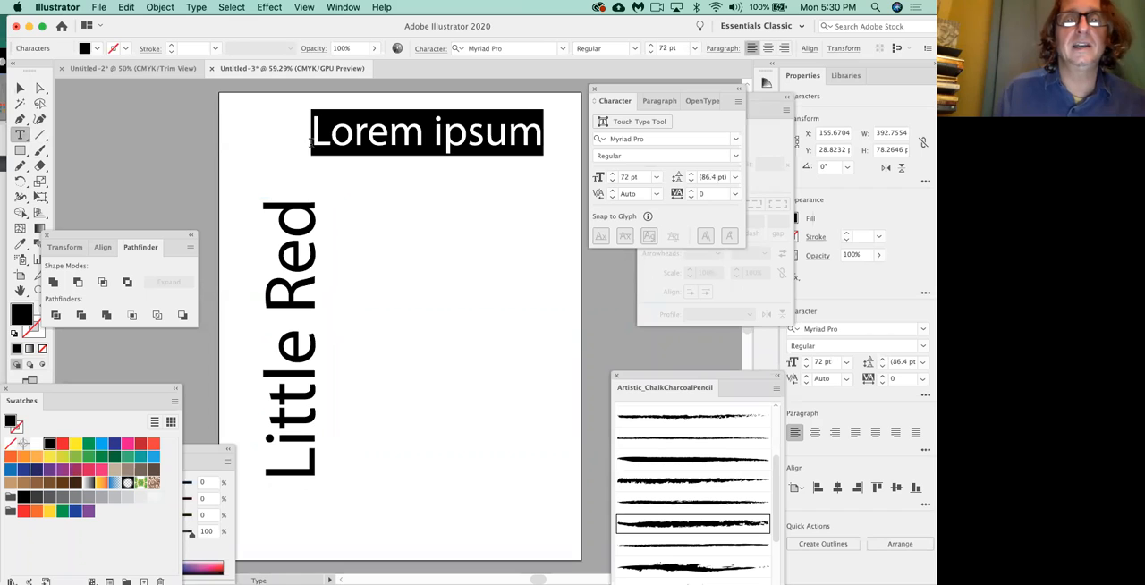
pyautogui.write('mjbwjsfagilwqa')
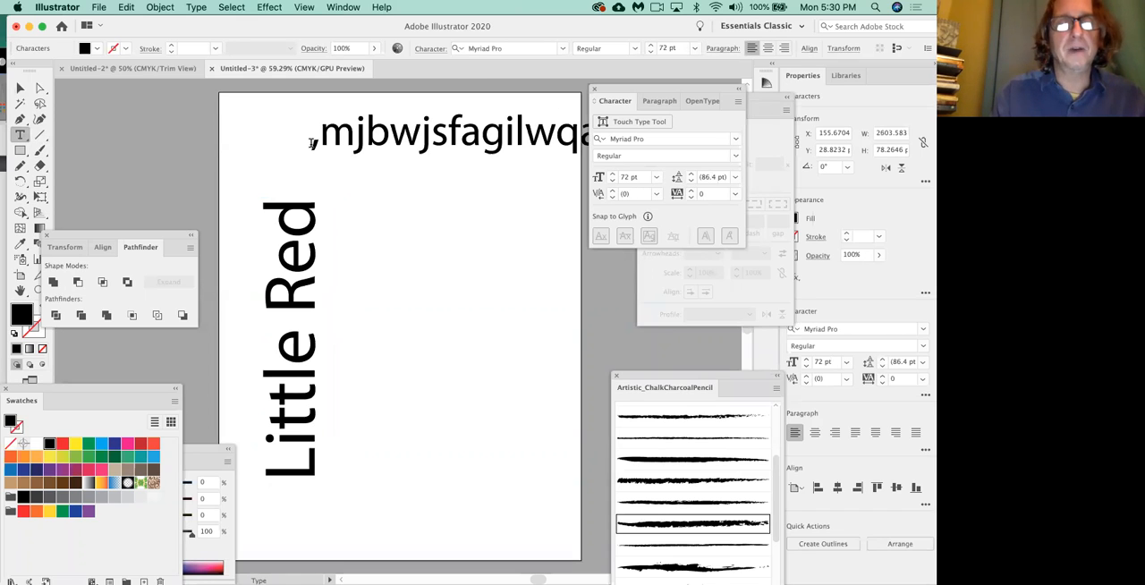
pyautogui.keyDown('super'); pyautogui.click(441, 206); pyautogui.keyUp('super')
# Examine how far the random text line runs beyond the page and return to the page.
pyautogui.press('space')
pyautogui.press('space')
pyautogui.moveTo(441, 203); pyautogui.dragTo(208, 196)
pyautogui.moveTo(470, 197); pyautogui.dragTo(225, 212)
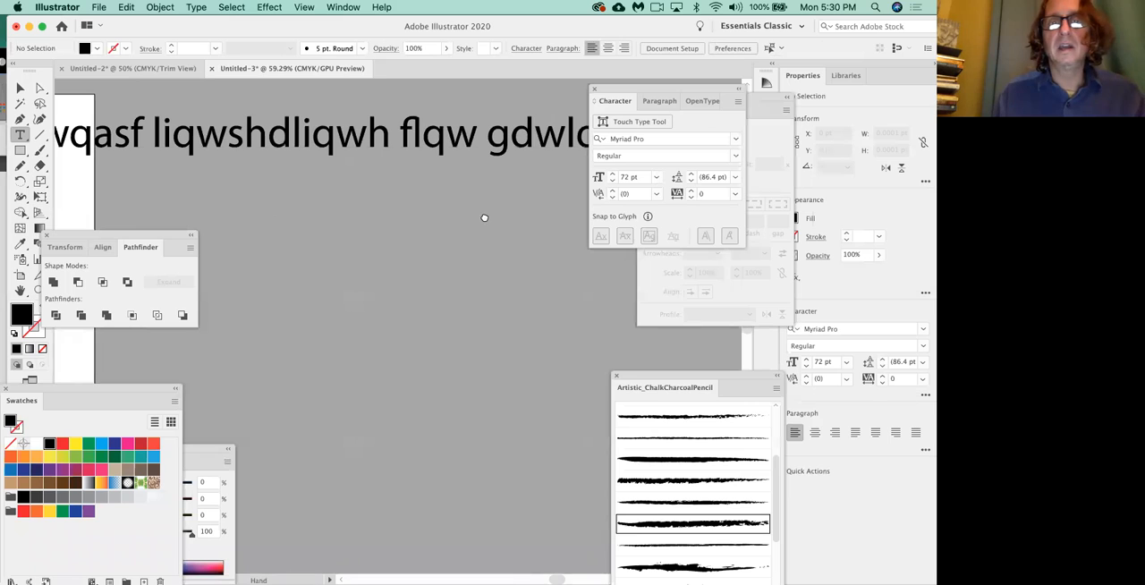
pyautogui.moveTo(486, 217); pyautogui.dragTo(226, 226)
pyautogui.moveTo(489, 199); pyautogui.dragTo(205, 215)
pyautogui.moveTo(437, 191)
pyautogui.mouseDown()
pyautogui.moveTo(143, 205)
pyautogui.moveTo(487, 223)
pyautogui.mouseUp()
pyautogui.moveTo(58, 219)
pyautogui.mouseDown()
pyautogui.moveTo(391, 229)
pyautogui.moveTo(713, 164)
pyautogui.mouseUp()
pyautogui.moveTo(238, 160); pyautogui.dragTo(624, 243)
pyautogui.moveTo(475, 246); pyautogui.dragTo(352, 200)
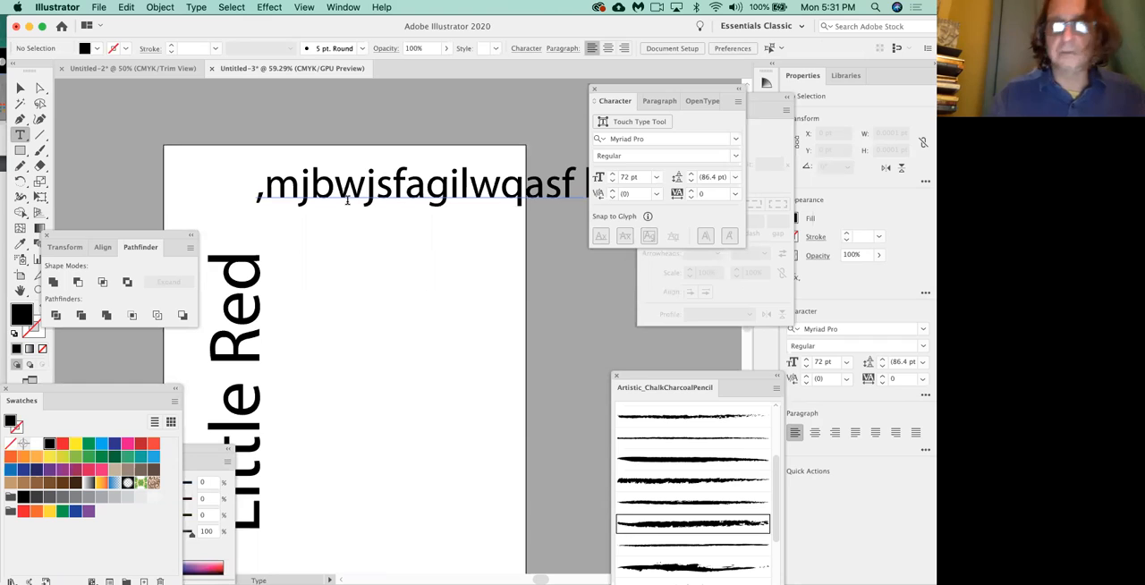
# Delete the random text line at the top of the page.
pyautogui.press('v')
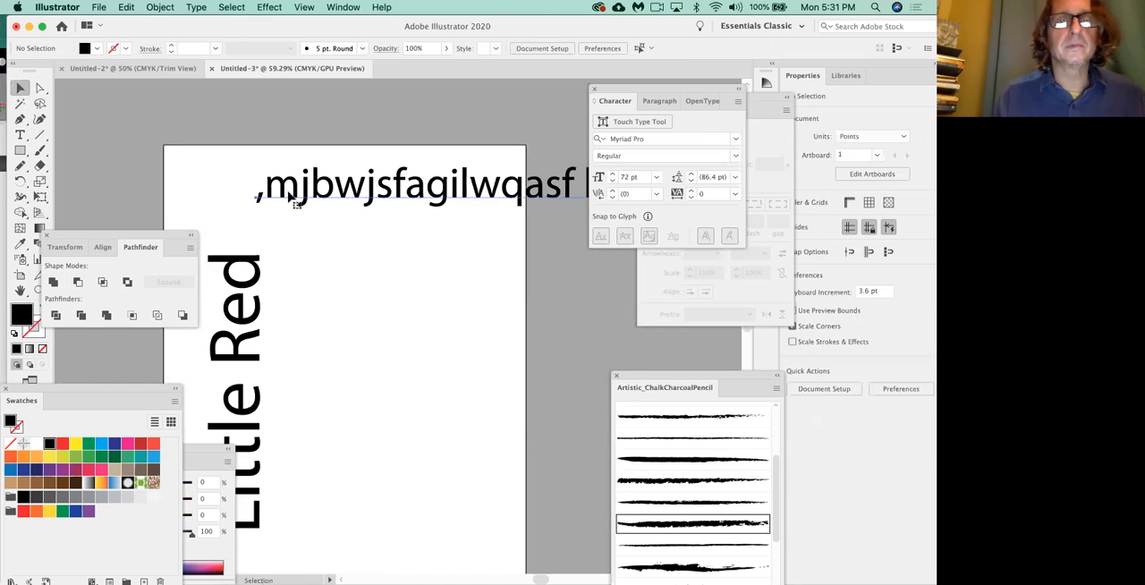
pyautogui.click(288, 198)
pyautogui.press('Delete')
pyautogui.press('t')
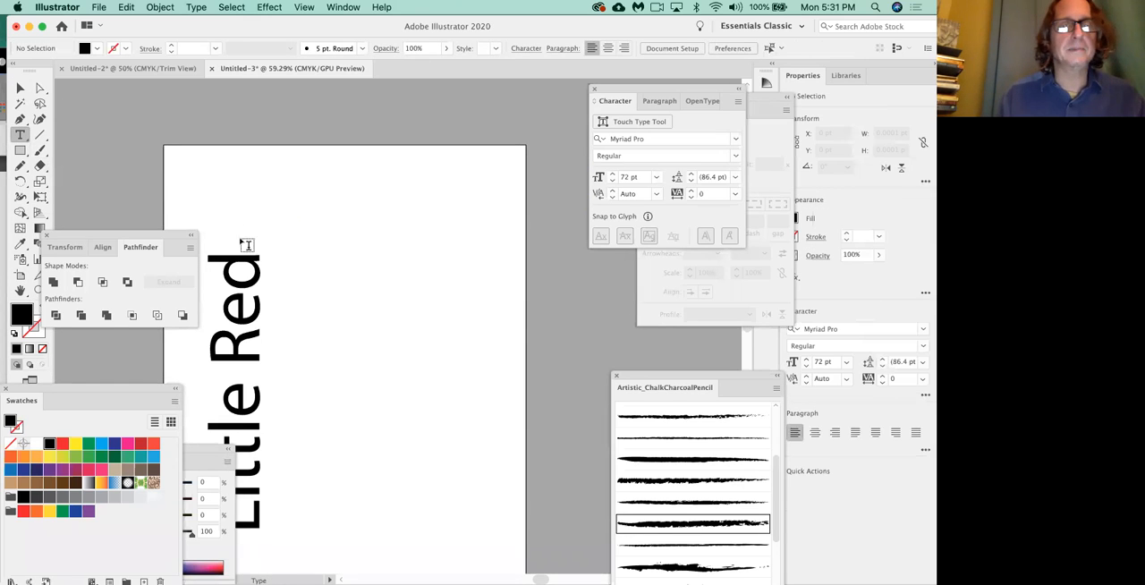
pyautogui.moveTo(270, 257); pyautogui.dragTo(358, 233)
pyautogui.press('super+z')
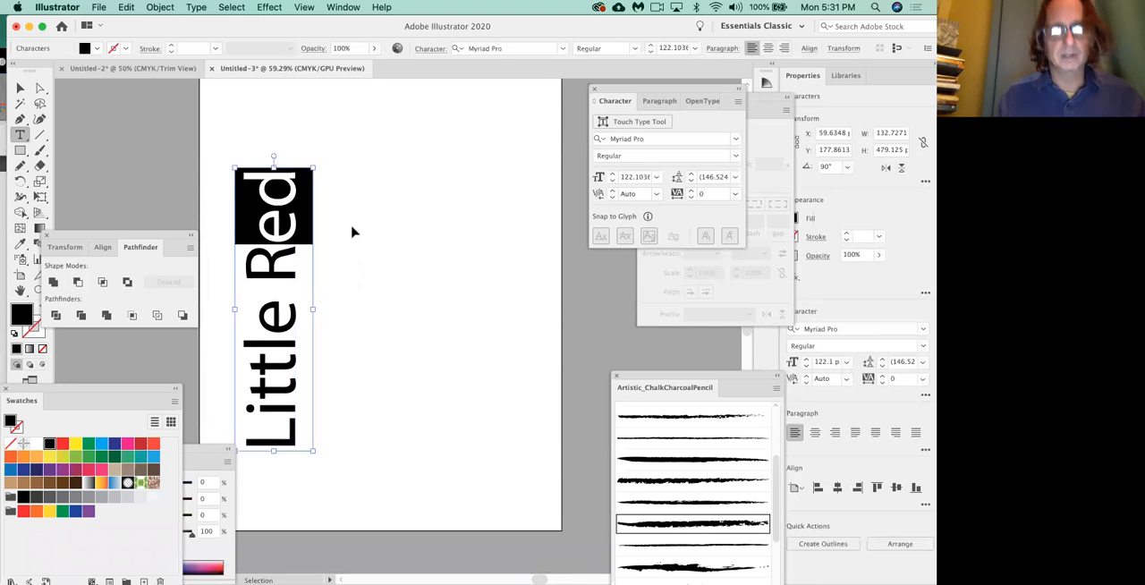
pyautogui.keyDown('super'); pyautogui.click(220, 207); pyautogui.keyUp('super')
pyautogui.keyDown('super'); pyautogui.click(369, 105); pyautogui.keyUp('super')
pyautogui.press('Delete')
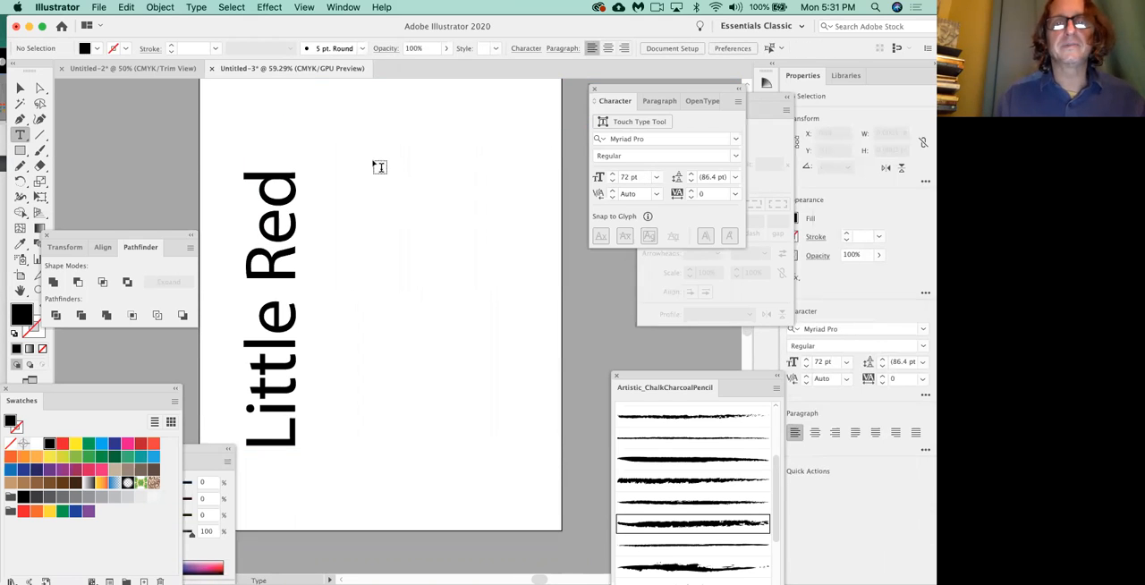
# Draw an area text frame about 311 × 450 pt beside the vertical text and set its placeholder text to 30 pt.
pyautogui.moveTo(352, 183); pyautogui.dragTo(529, 441)
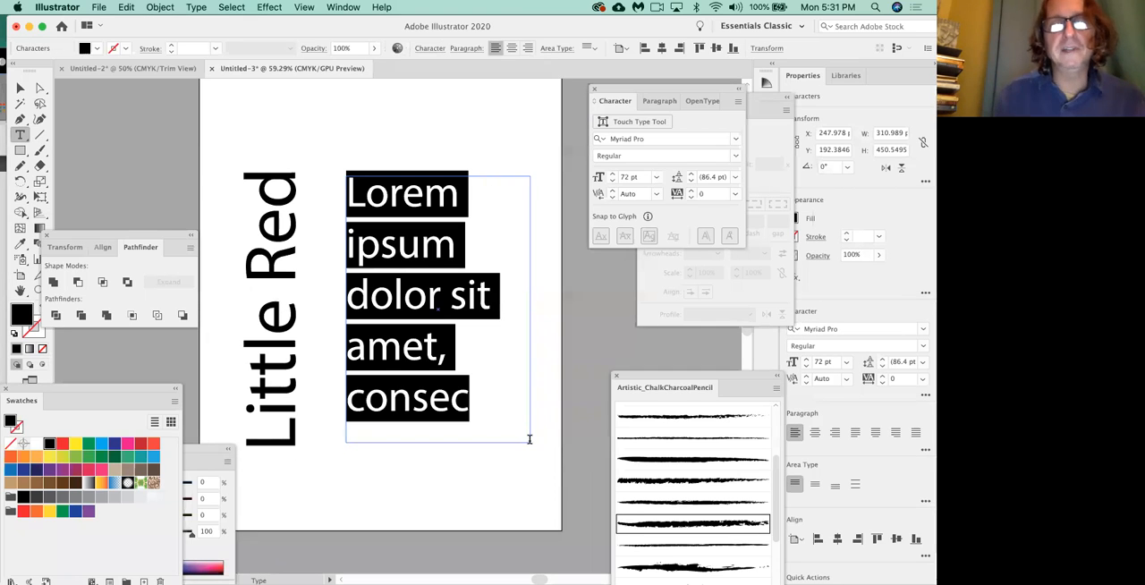
pyautogui.click(612, 181)
pyautogui.click(612, 181)
pyautogui.click(612, 181)
pyautogui.click(612, 181)
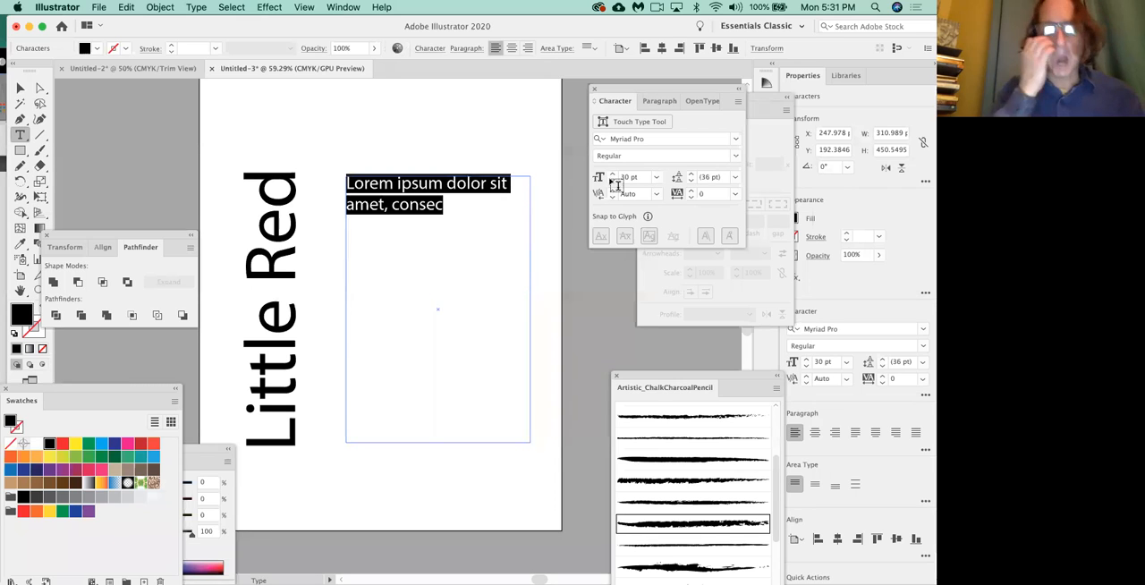
# Append several lines of random letters to the placeholder text so they wrap inside the frame.
pyautogui.click(483, 222)
pyautogui.write('adbnkqbwdkb2kkj e  qwiuq qwdiuqw qwiuu ')
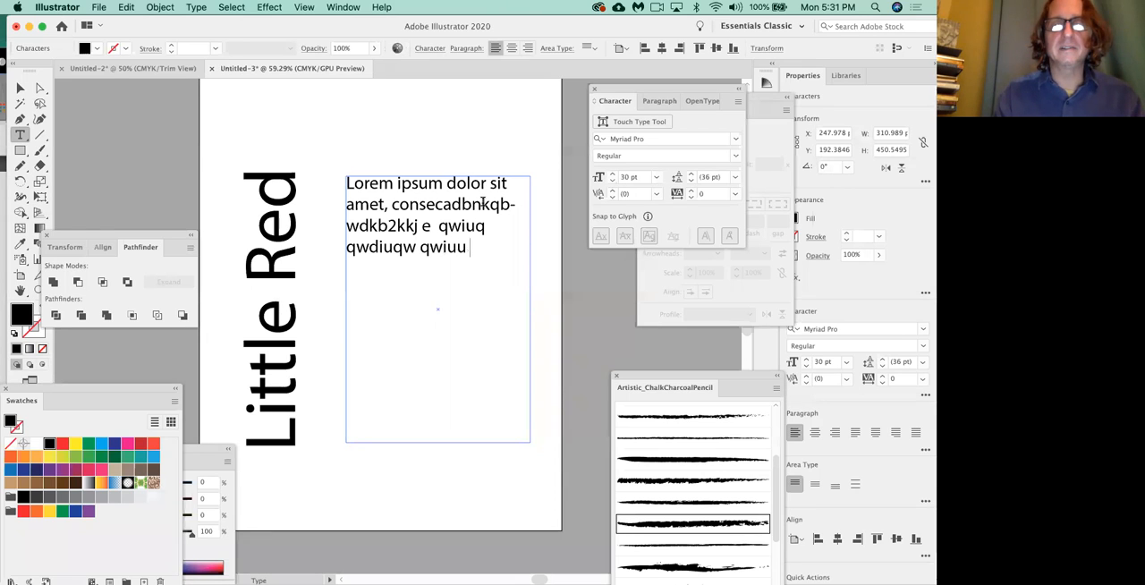
pyautogui.write('qwio qwiu qwiwq iuwq')
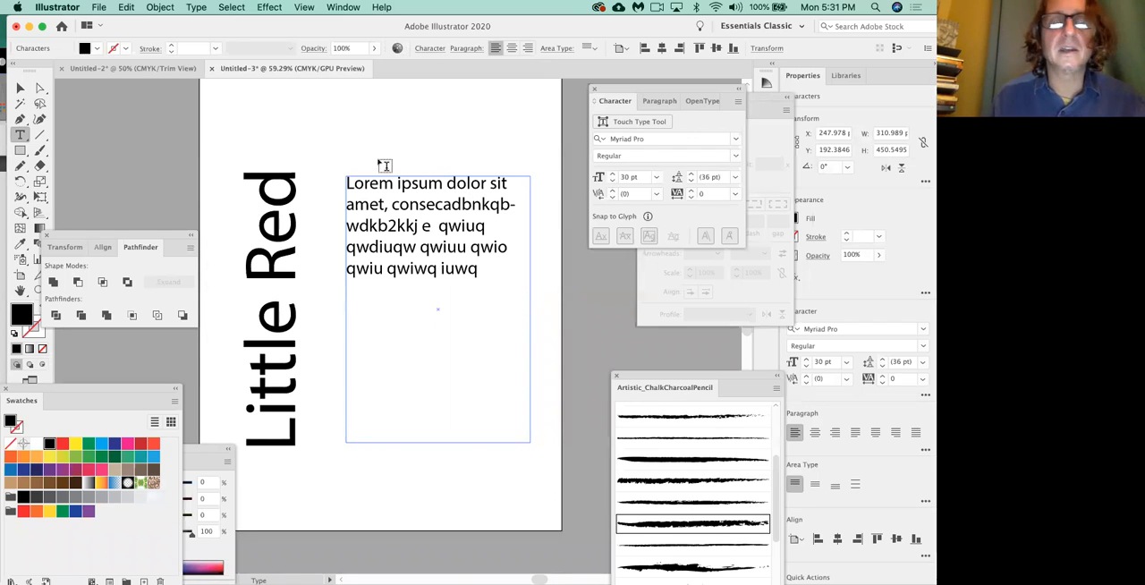
# Set the area text's font size to 24 pt and move the Character panel off the page.
pyautogui.click(18, 87)
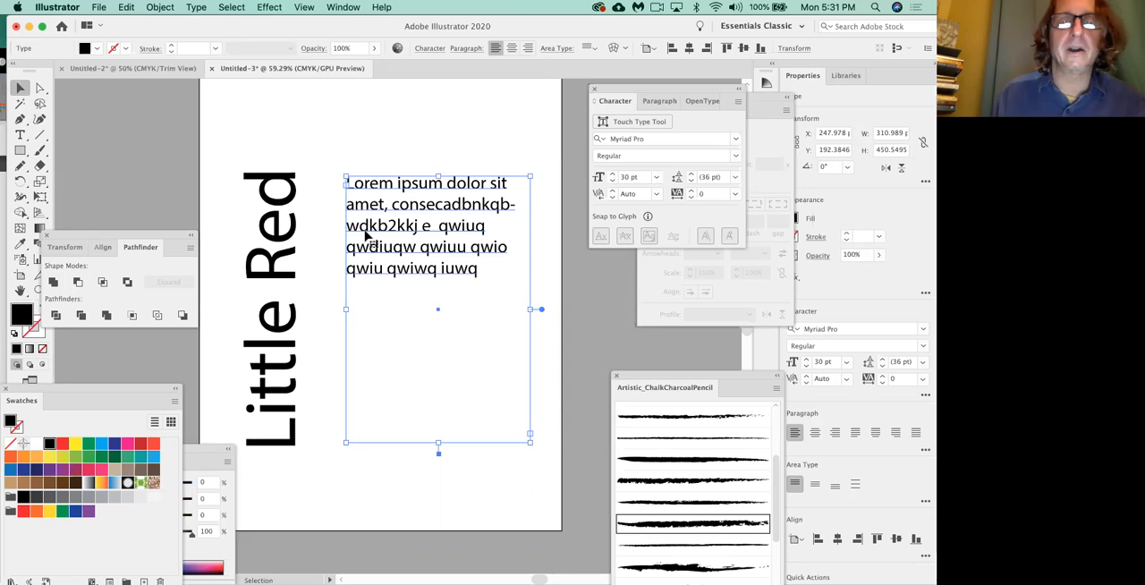
pyautogui.moveTo(628, 87); pyautogui.dragTo(452, 104)
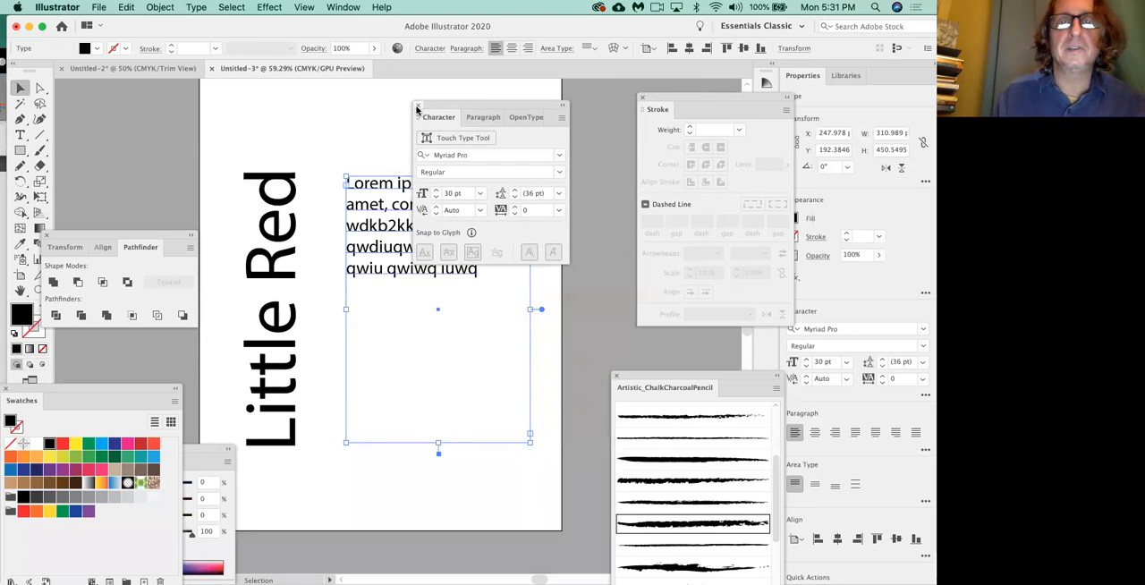
pyautogui.click(417, 107)
pyautogui.press('super+t')
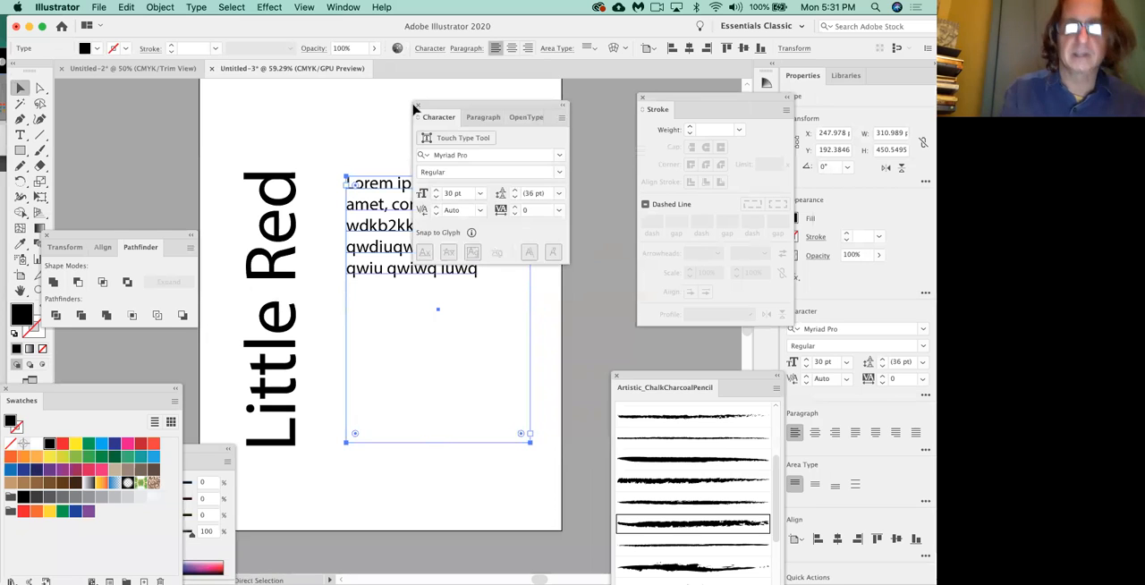
pyautogui.click(436, 198)
pyautogui.click(436, 198)
pyautogui.click(436, 197)
pyautogui.click(436, 198)
pyautogui.click(436, 197)
pyautogui.click(436, 198)
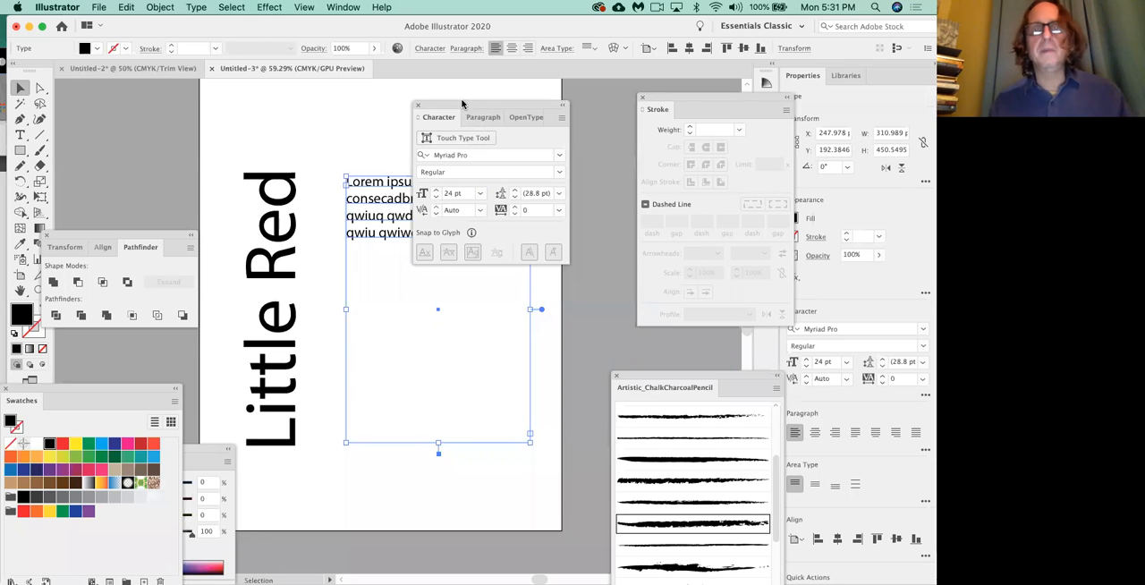
pyautogui.moveTo(463, 103); pyautogui.dragTo(639, 109)
# Switch to Chrome and open cnn.com in a new tab.
pyautogui.press('super+Tab')
pyautogui.press('super+Tab')
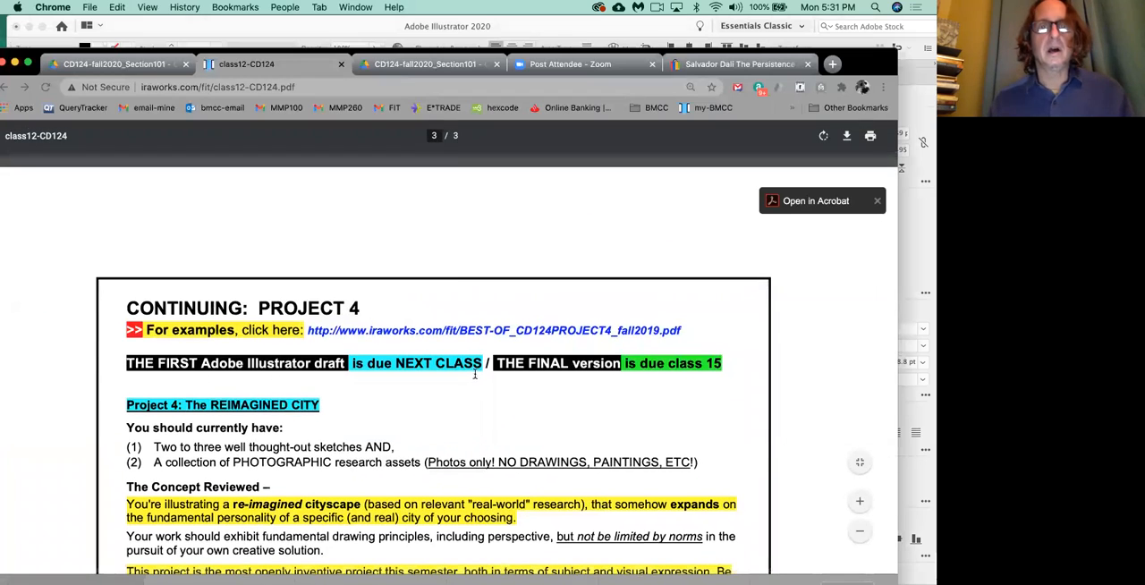
pyautogui.click(833, 64)
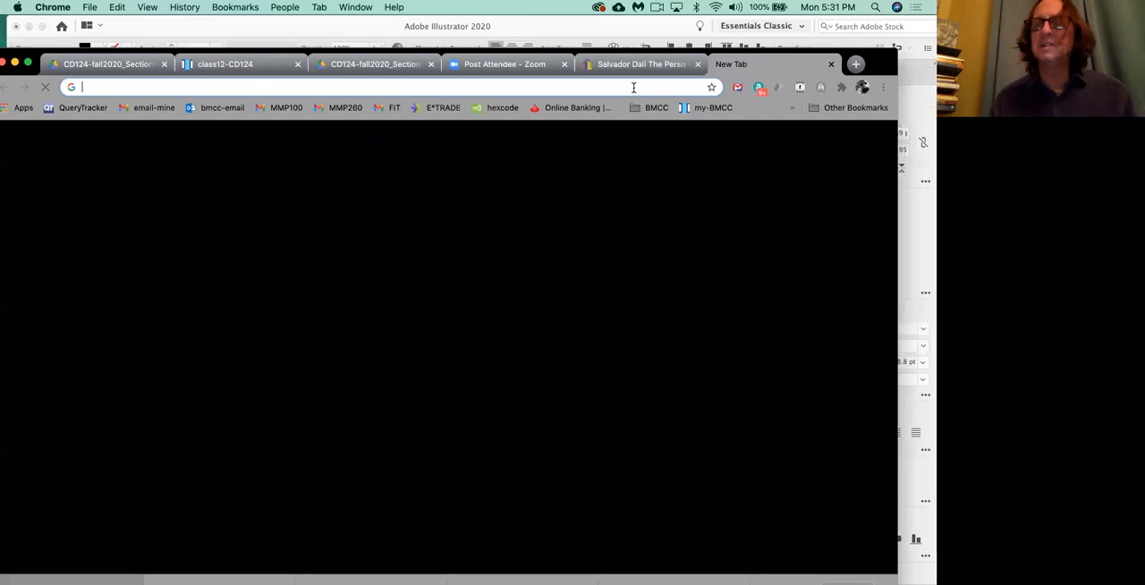
pyautogui.write('cnn')
pyautogui.press('Return')
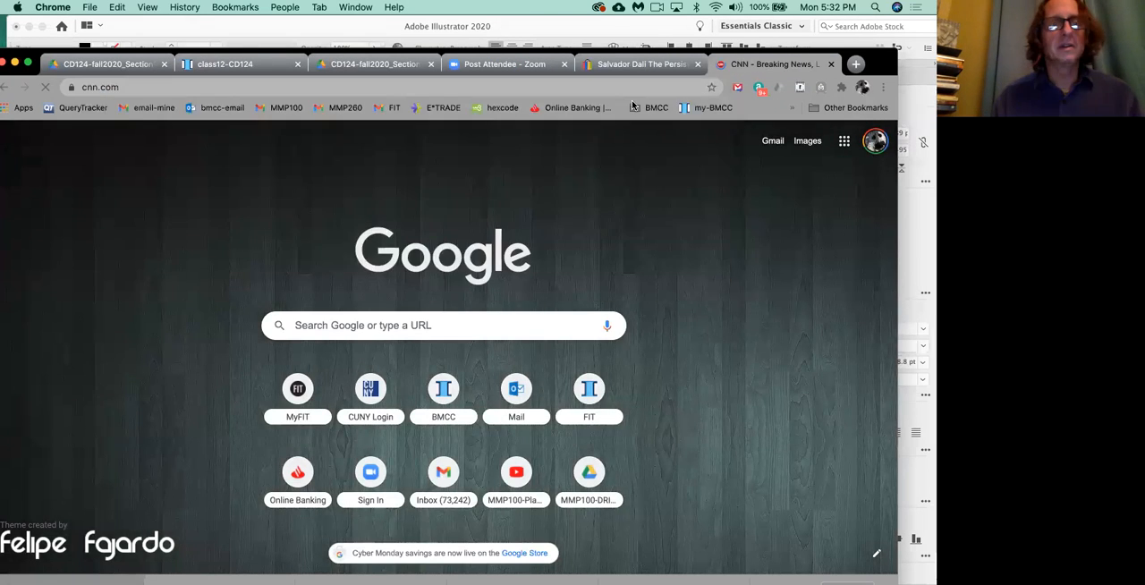
# Browse the CNN front page for a story and open the article about the Covid-19 prison riot.
pyautogui.scroll(-5, 468, 366)
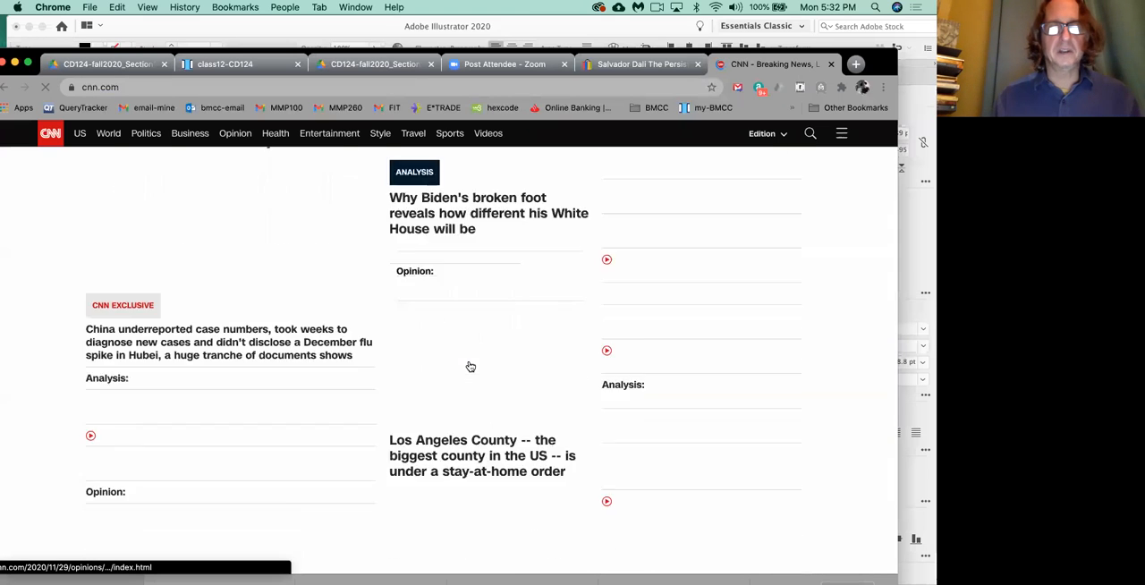
pyautogui.scroll(-4, 471, 367)
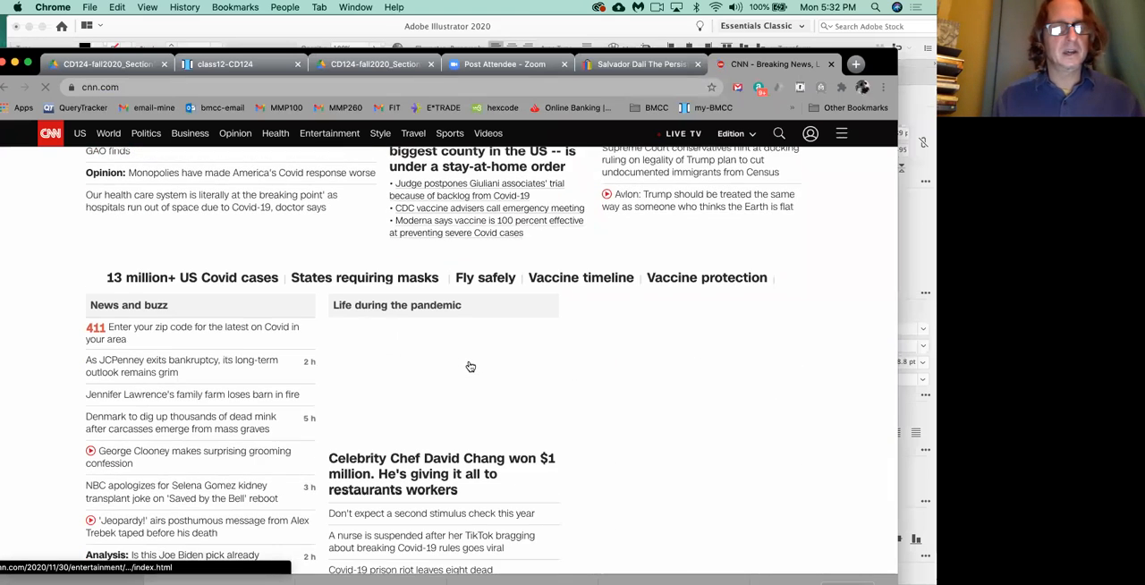
pyautogui.scroll(-4, 117, 429)
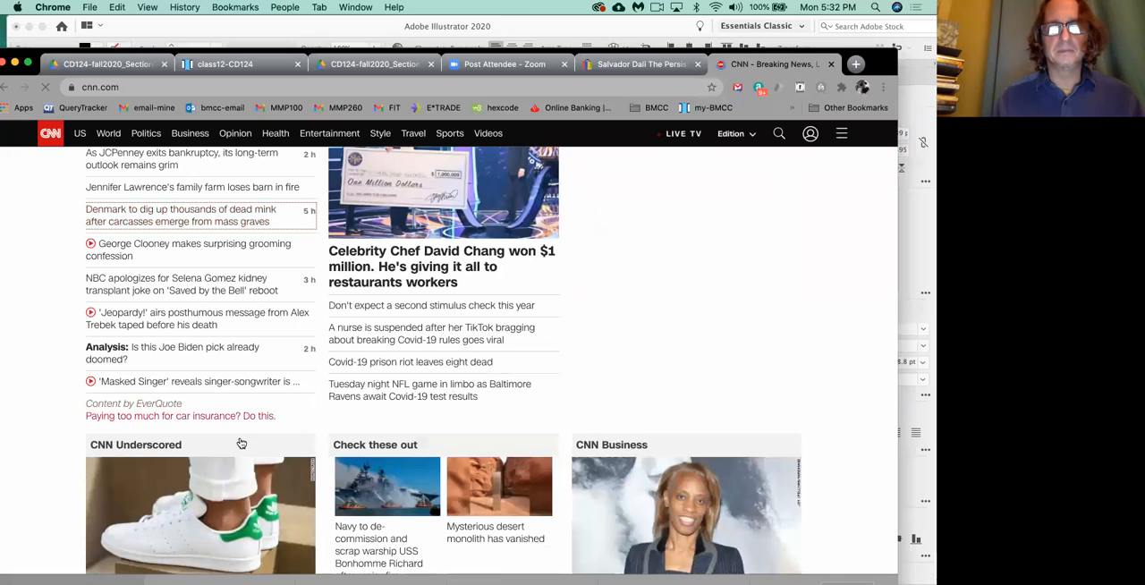
pyautogui.scroll(-1, 240, 439)
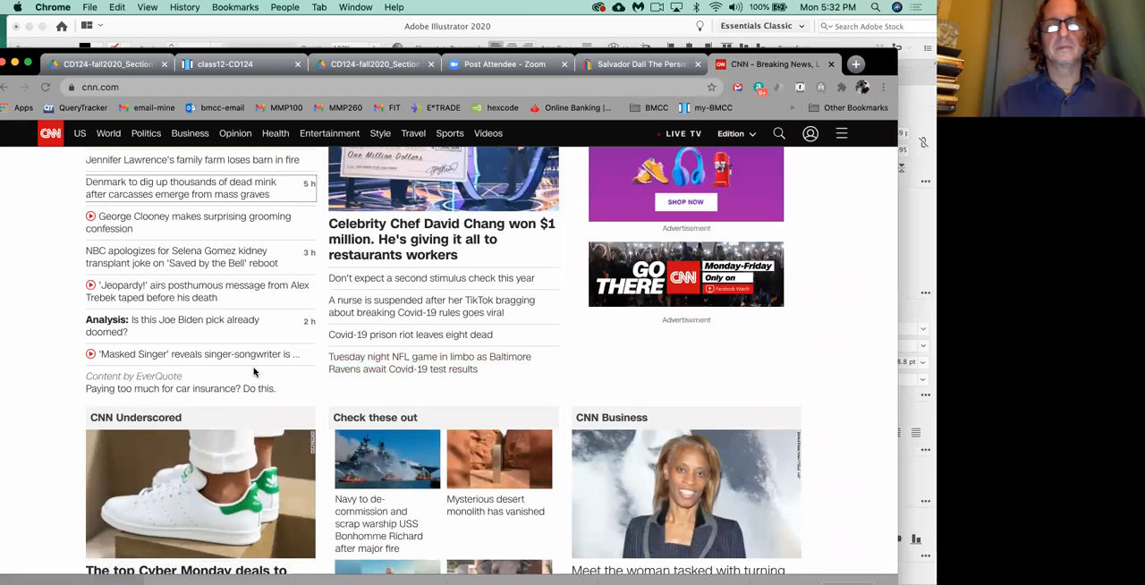
pyautogui.scroll(-1, 255, 373)
pyautogui.scroll(1, 255, 372)
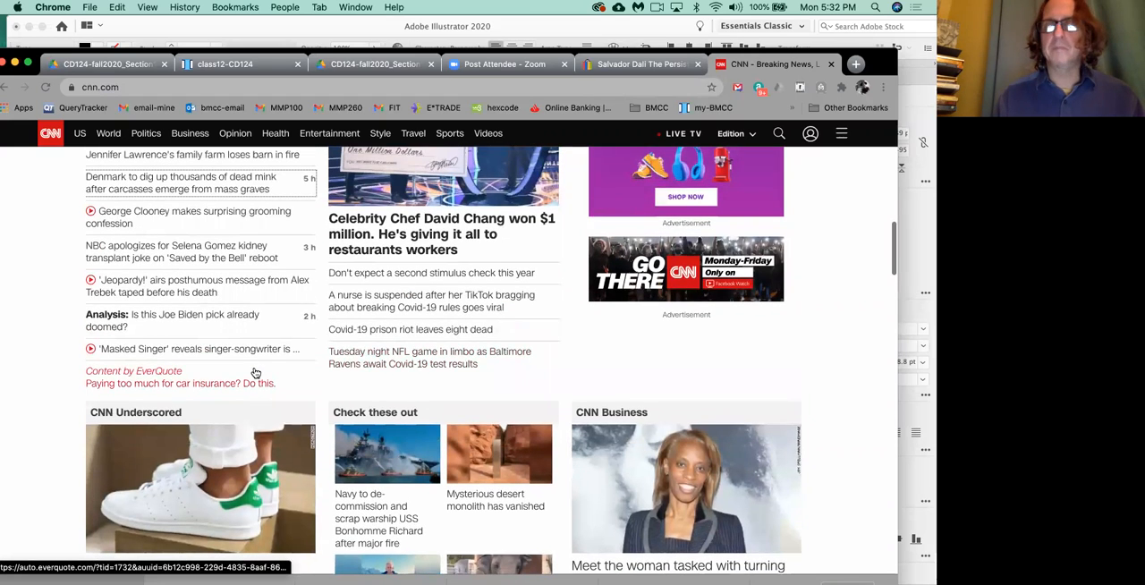
pyautogui.click(359, 337)
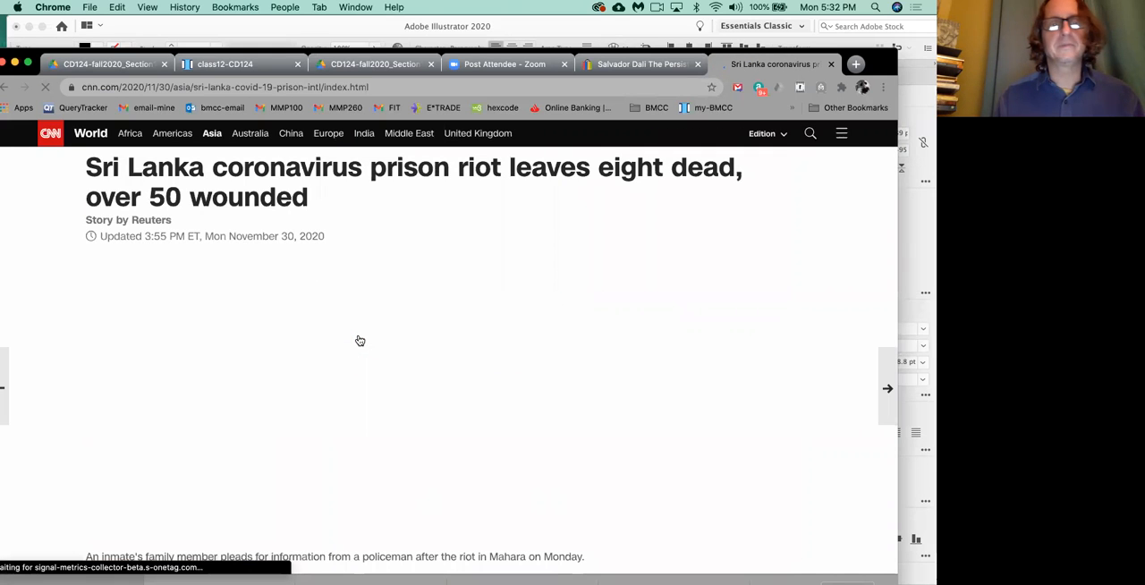
# Select the article's first four paragraphs, from "At least eight prisoners" through "other facilities to Mahara.".
pyautogui.scroll(-5, 360, 341)
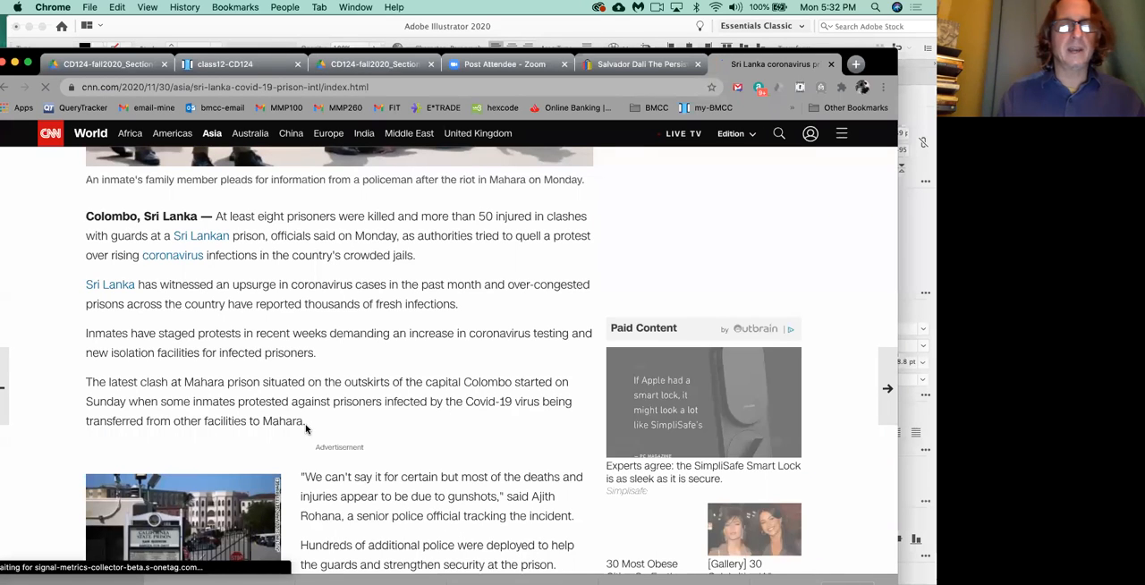
pyautogui.moveTo(306, 428); pyautogui.dragTo(320, 354)
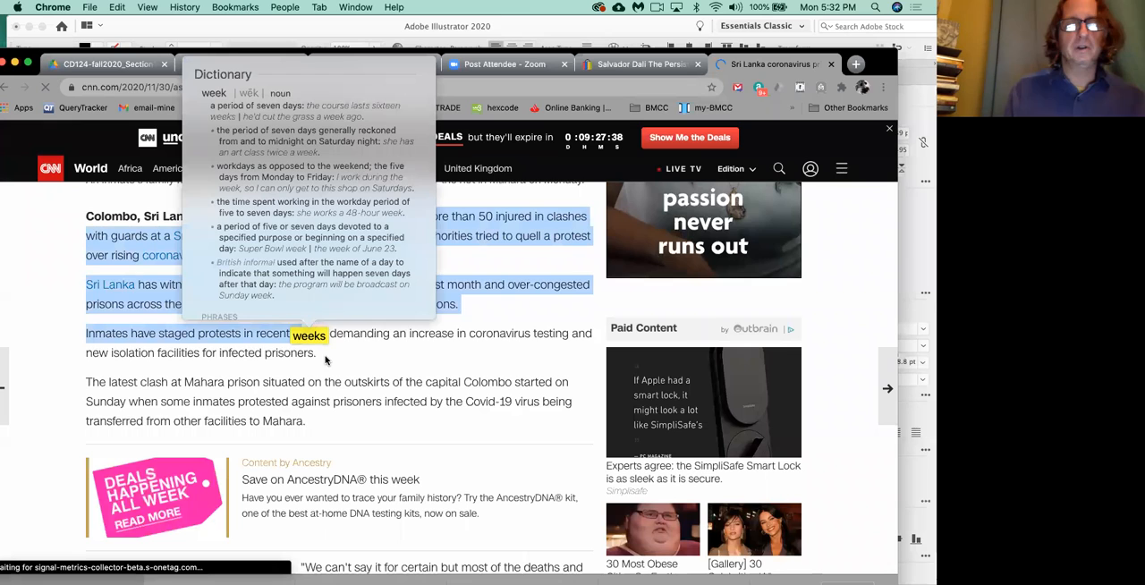
pyautogui.click(313, 425)
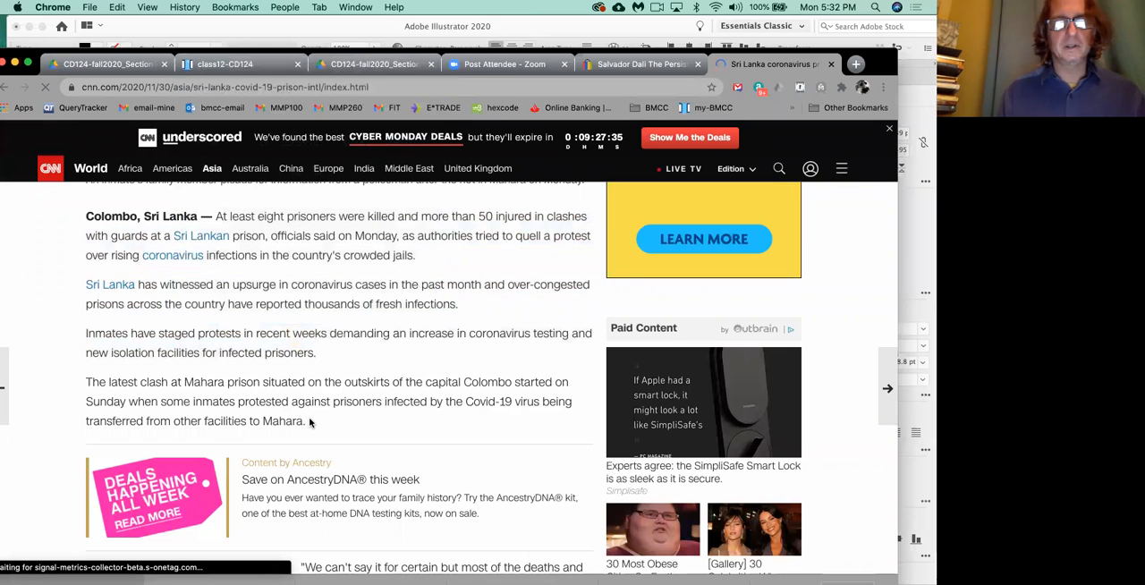
pyautogui.moveTo(308, 423); pyautogui.dragTo(235, 271)
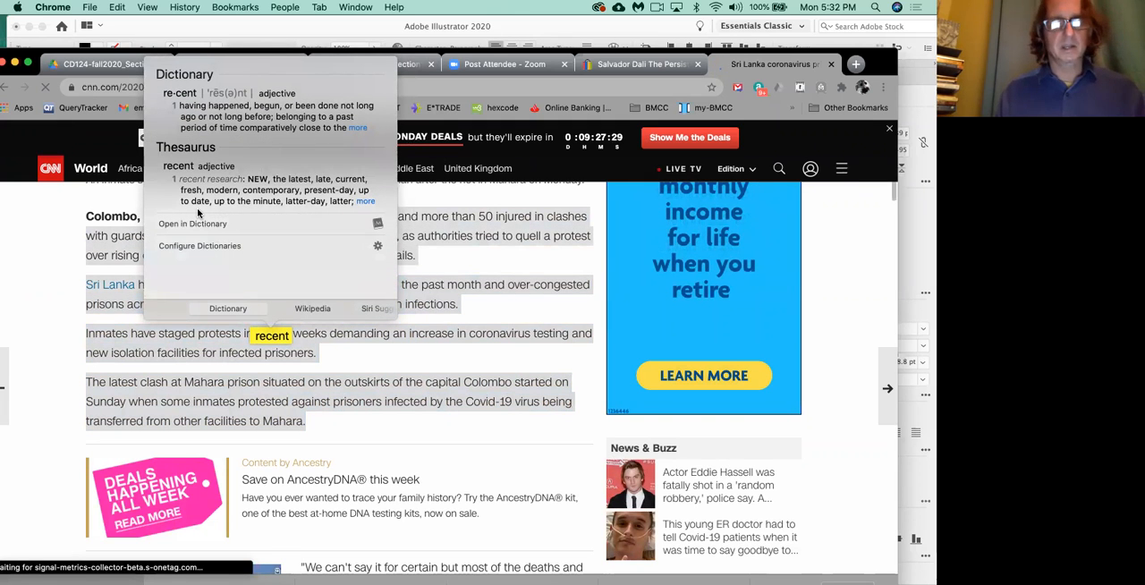
# Switch back to Illustrator and paste the clipboard text twice at the end of the area text.
pyautogui.press('super+Tab')
pyautogui.click(455, 232)
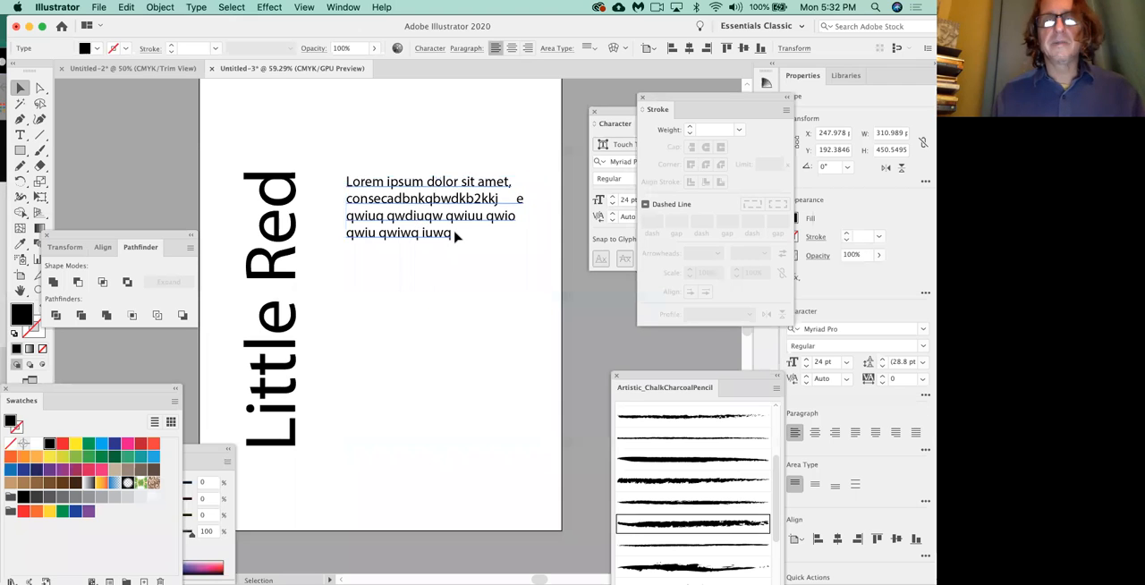
pyautogui.click(450, 235)
pyautogui.doubleClick(450, 239)
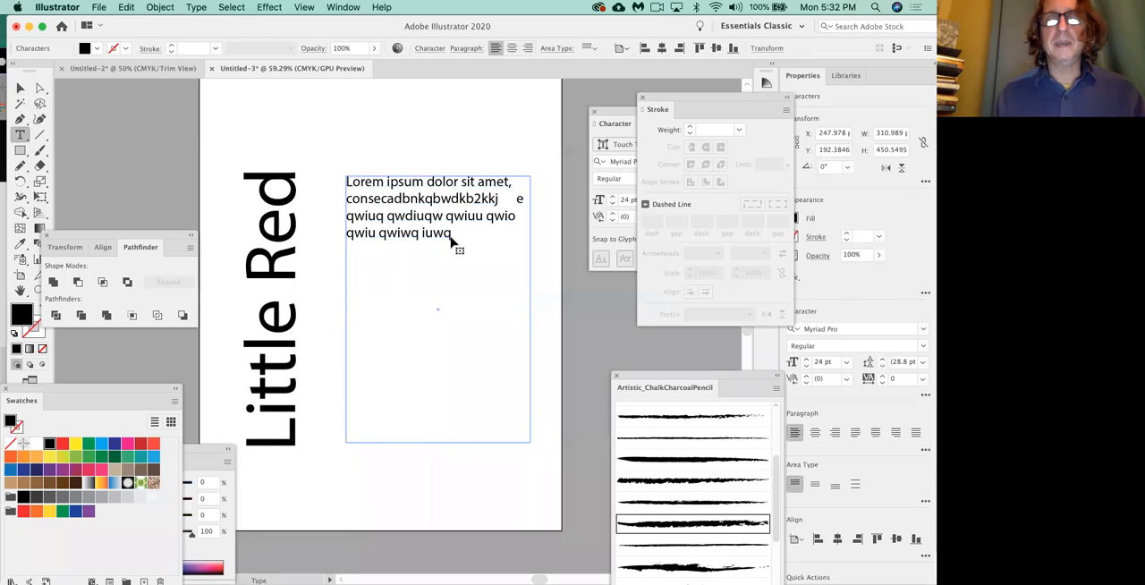
pyautogui.write('3:10-3:15 /')
pyautogui.write('3:10-3:15 /')
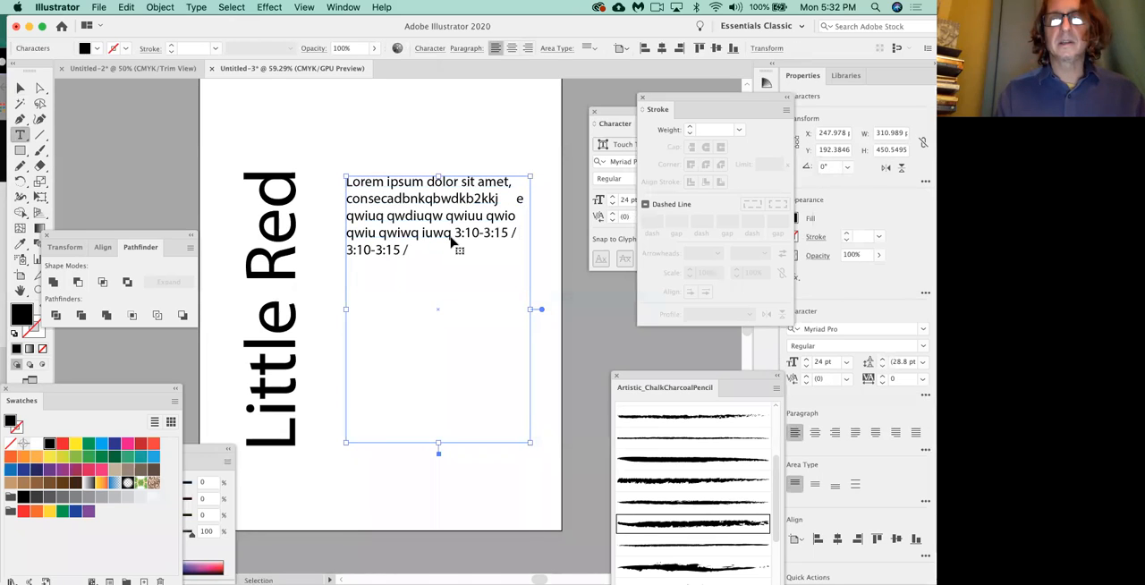
# Copy the selected article paragraphs in Chrome and paste them at the end of the area text in Illustrator.
pyautogui.press('super+Tab')
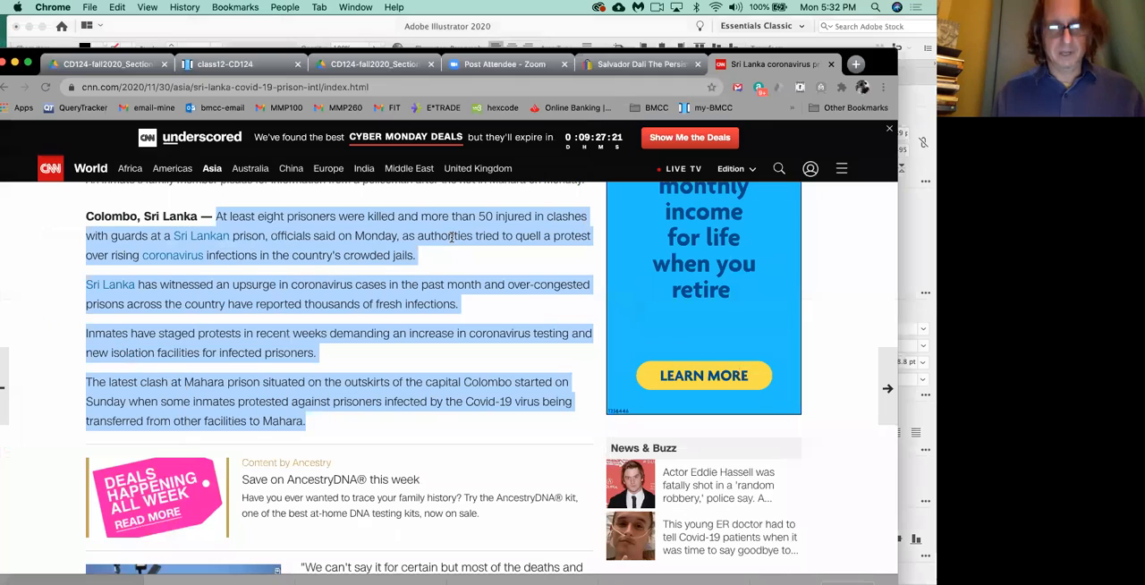
pyautogui.press('super+Tab')
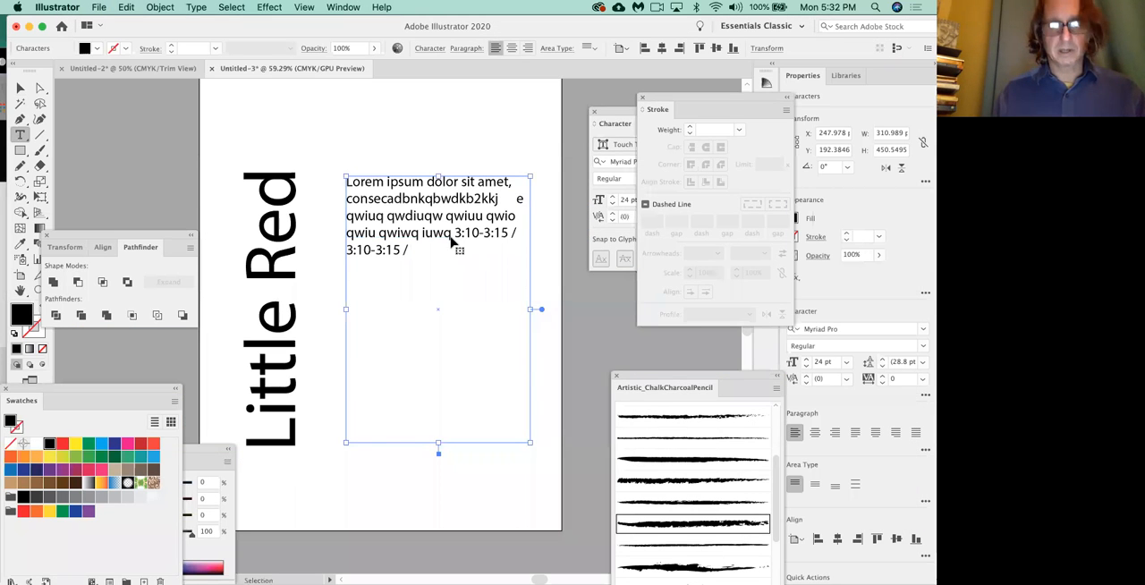
pyautogui.press('super+v')
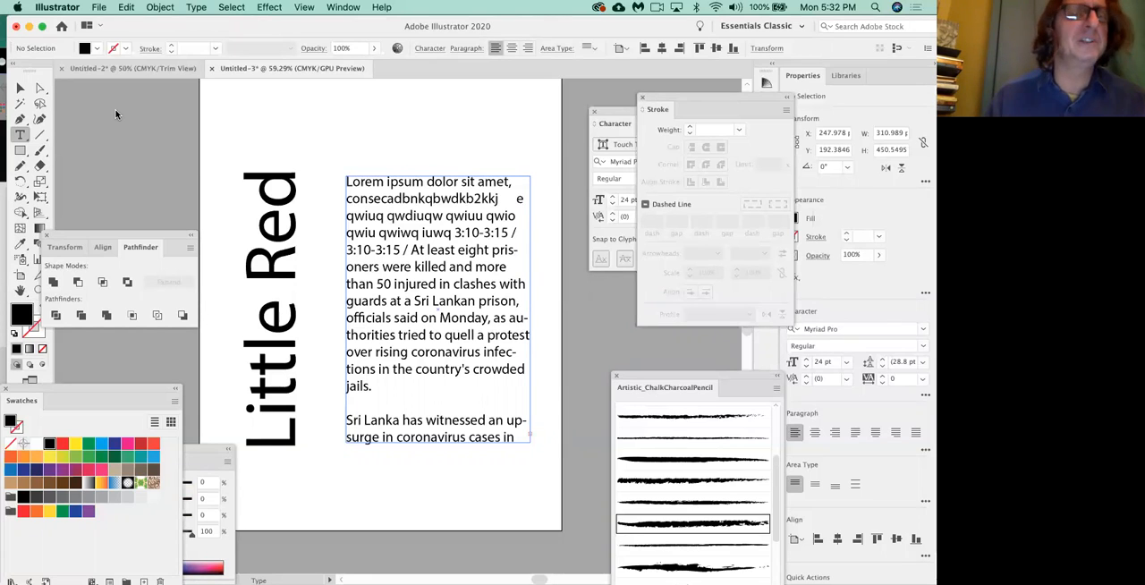
# Scale the vertical "Little Red" text up proportionally to about 164 × 592 pt.
pyautogui.click(266, 206)
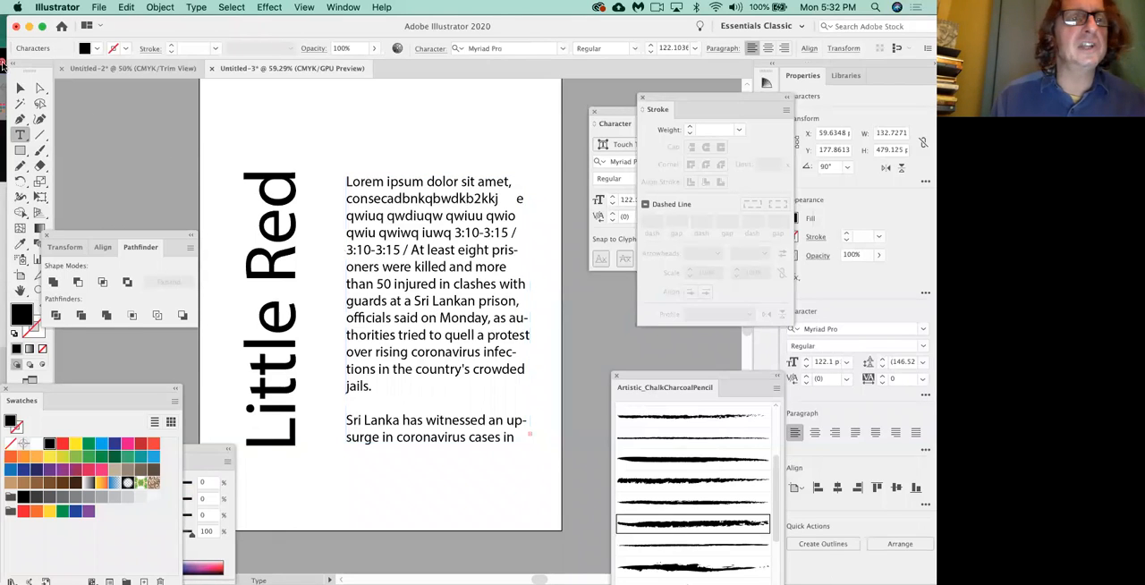
pyautogui.click(20, 88)
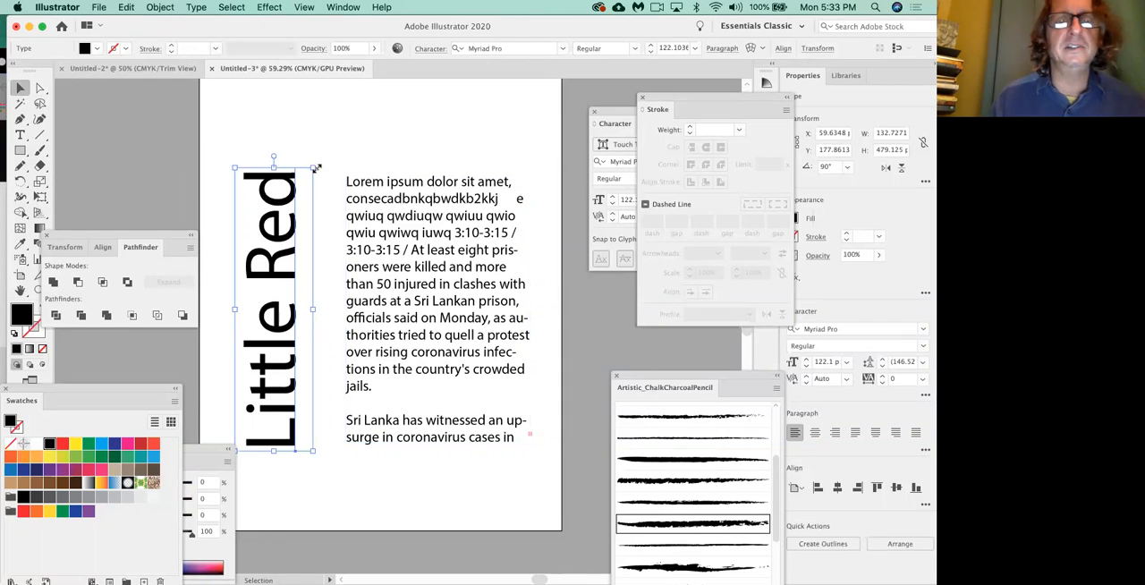
pyautogui.moveTo(314, 167); pyautogui.dragTo(354, 107)
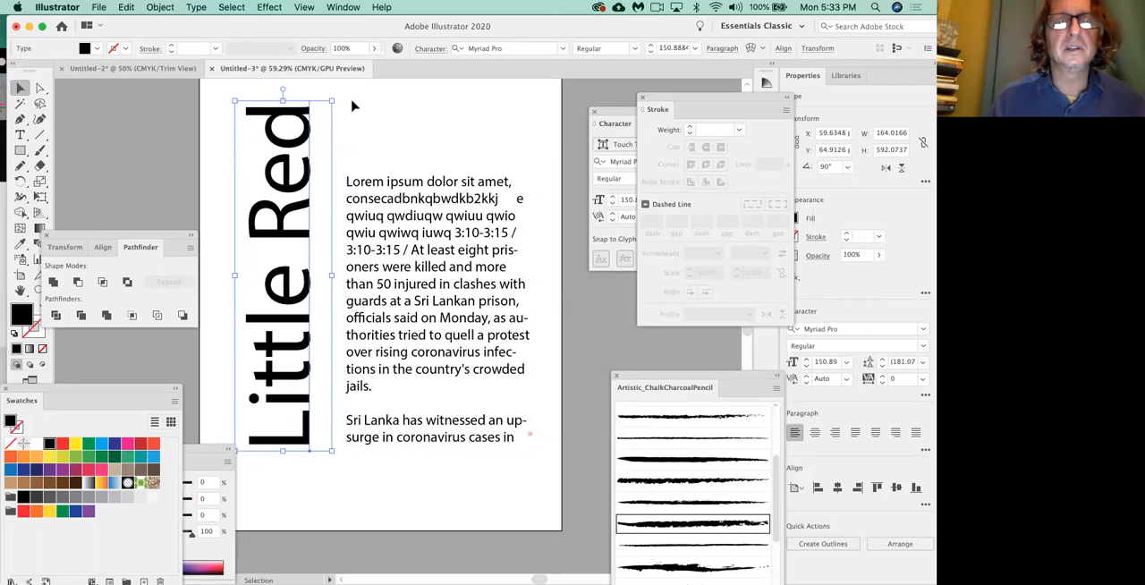
# Try rotating the "Little Red" text to a nearly horizontal angle across the page and undo the rotation.
pyautogui.moveTo(340, 456); pyautogui.dragTo(130, 313)
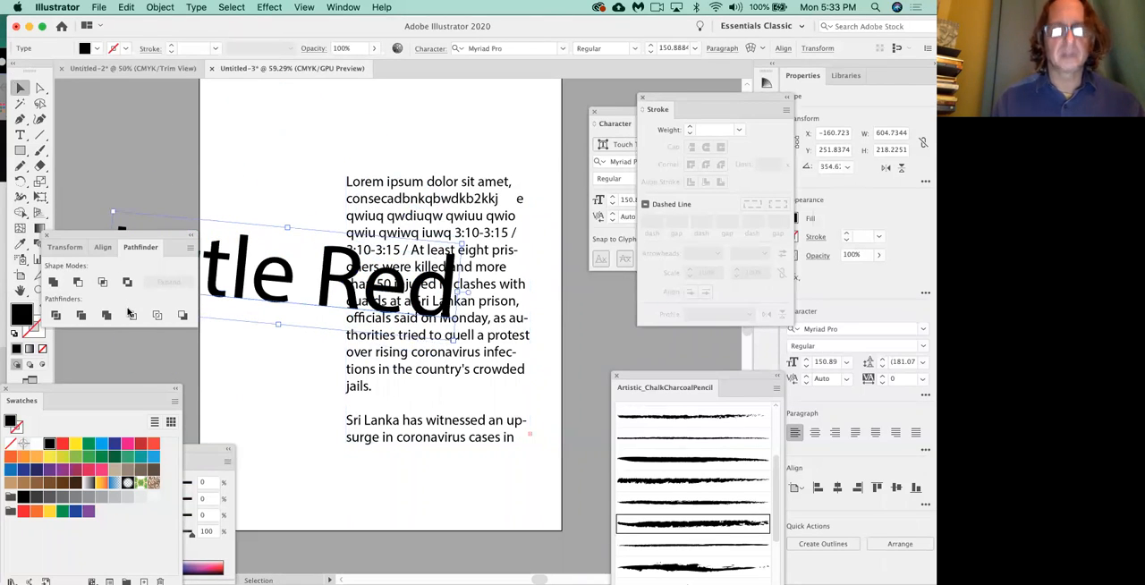
pyautogui.press('super+z')
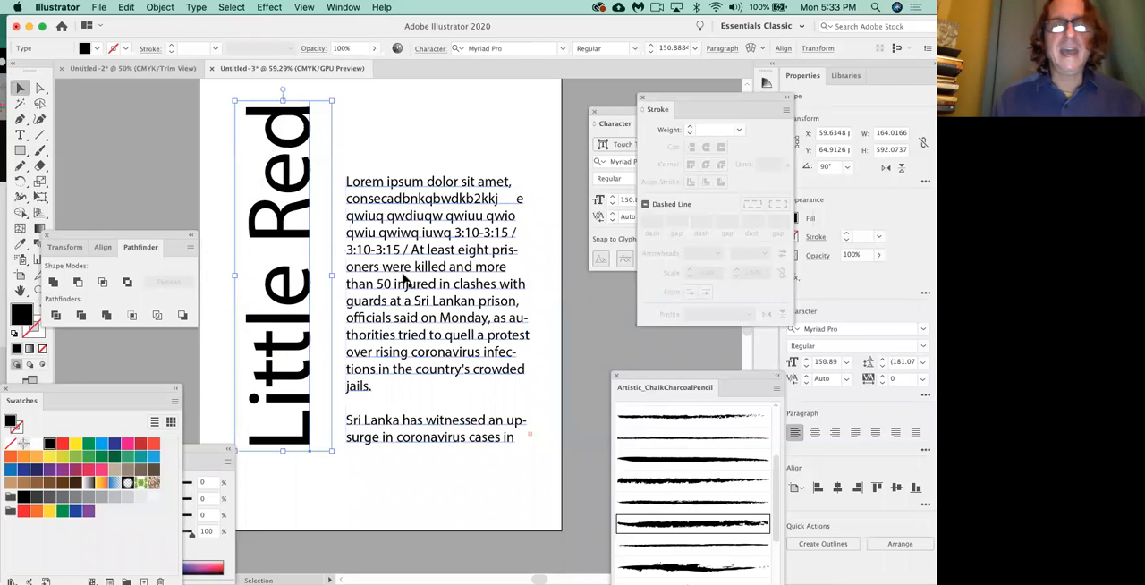
# Raise the area text frame's upper edge near the vertical text's top and reshape the frame into a wide, short block.
pyautogui.click(404, 282)
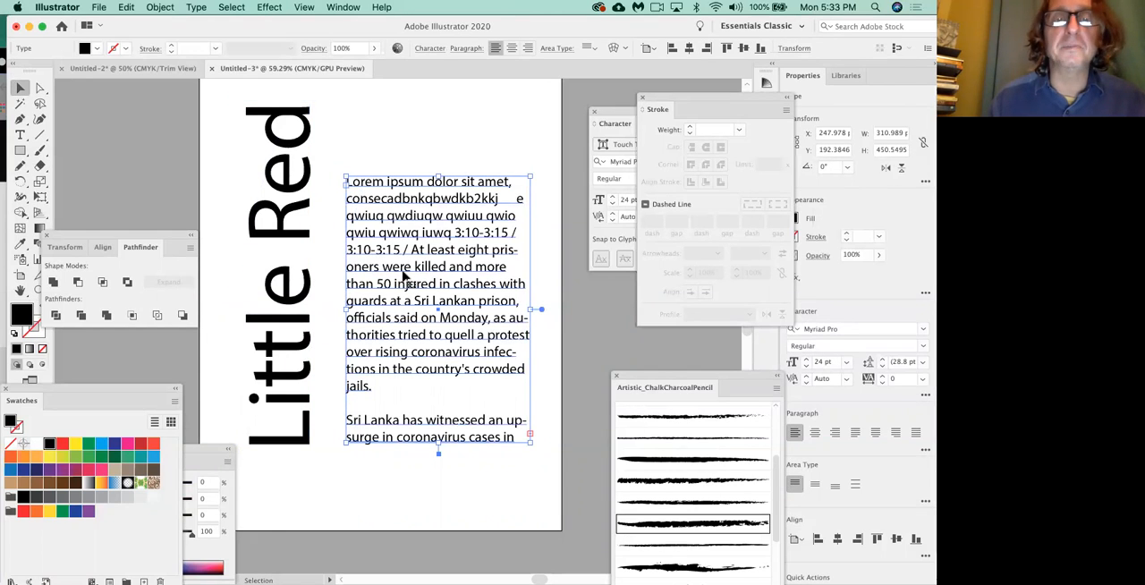
pyautogui.scroll(1, 406, 278)
pyautogui.moveTo(439, 182); pyautogui.dragTo(427, 116)
pyautogui.moveTo(532, 279); pyautogui.dragTo(458, 280)
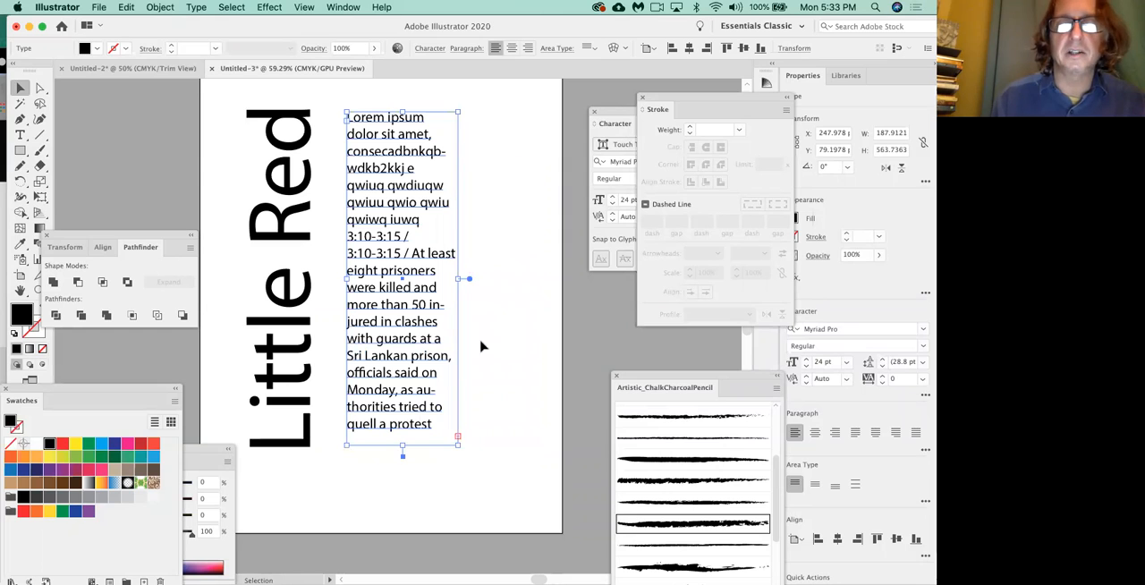
pyautogui.moveTo(457, 444); pyautogui.dragTo(547, 242)
# Draw a black-filled rectangle about 324 × 297 pt below the area text frame.
pyautogui.click(21, 152)
pyautogui.moveTo(533, 270)
pyautogui.mouseDown()
pyautogui.moveTo(353, 453)
pyautogui.moveTo(343, 444)
pyautogui.mouseUp()
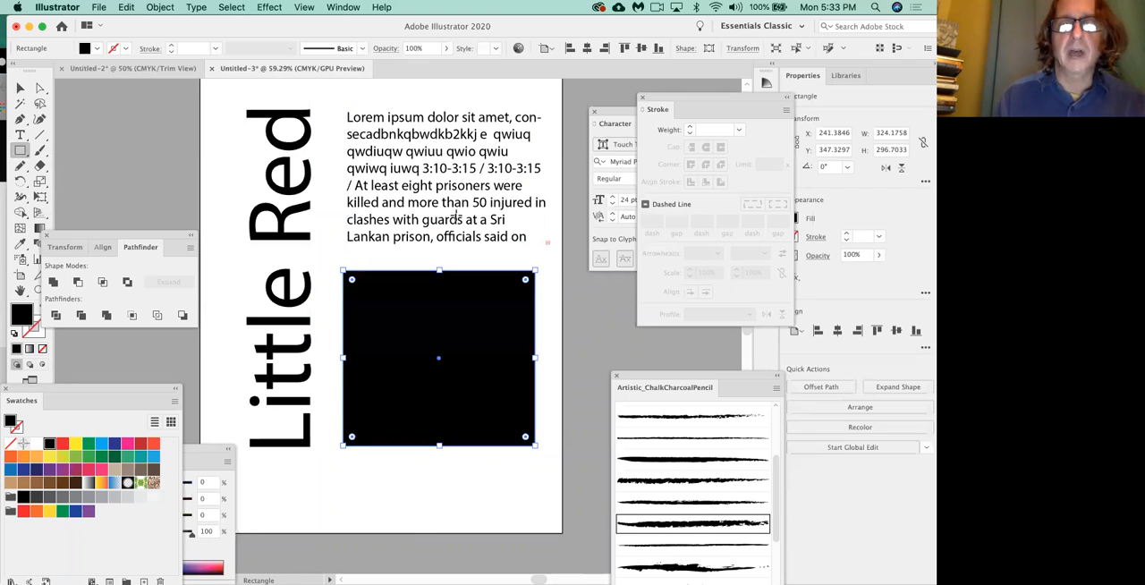
# Delete the area text frame, the black rectangle and the vertical "Little Red" text from the page.
pyautogui.click(20, 89)
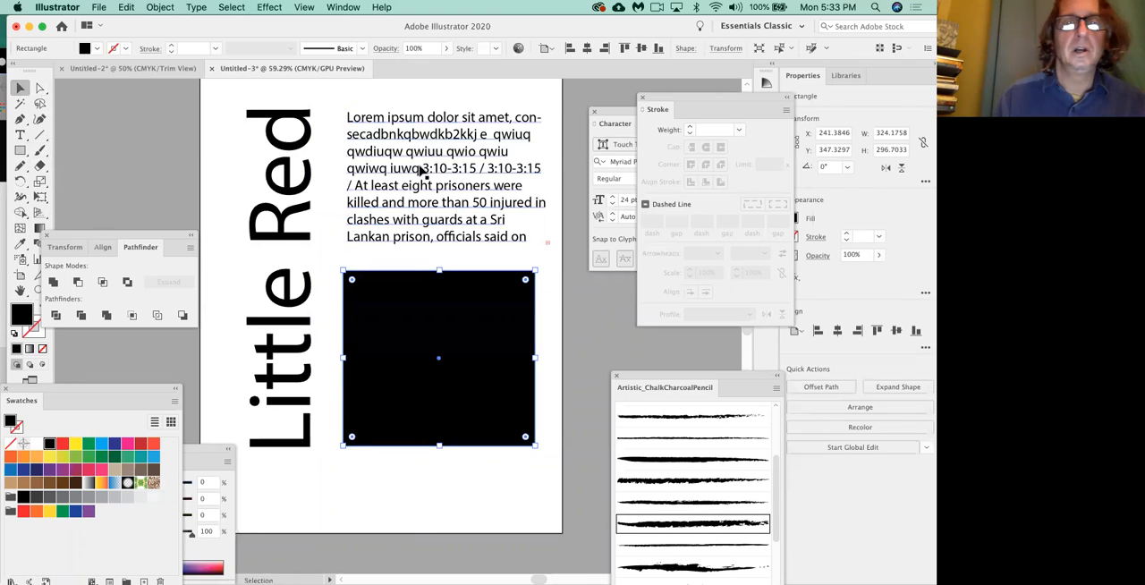
pyautogui.click(439, 169)
pyautogui.moveTo(546, 181); pyautogui.dragTo(467, 182)
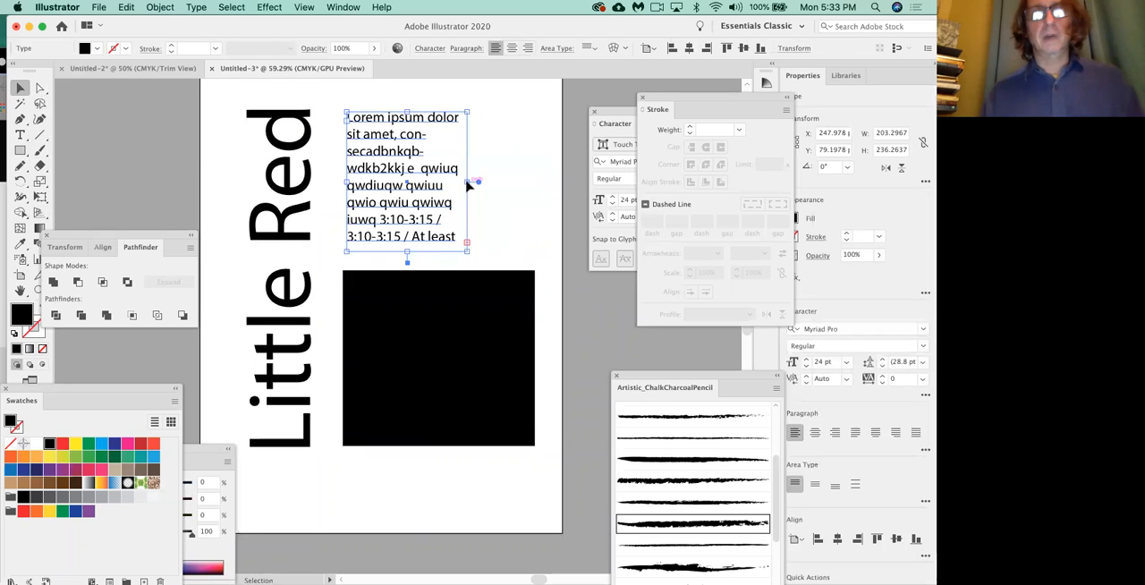
pyautogui.press('Delete')
pyautogui.click(439, 300)
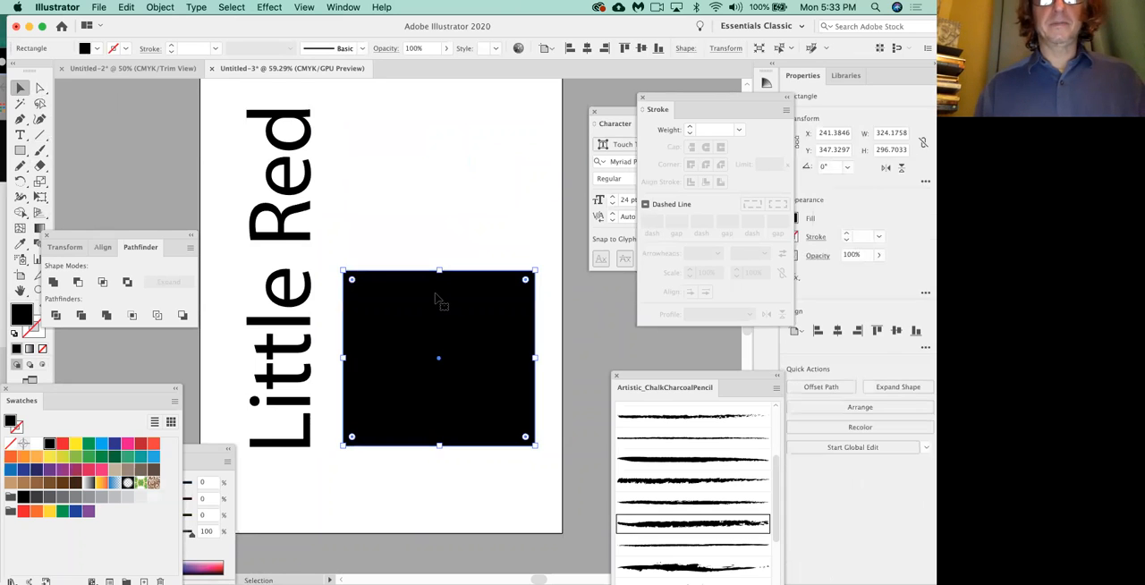
pyautogui.press('Delete')
pyautogui.click(271, 331)
pyautogui.press('Delete')
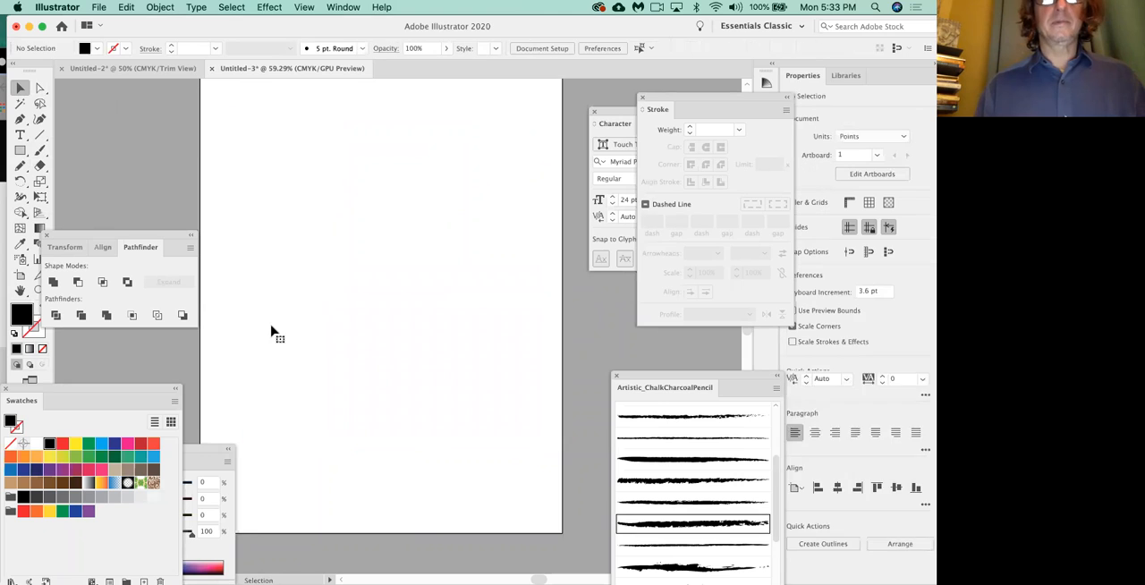
# Add point text reading "Couple of Words" in the upper part of the page.
pyautogui.click(20, 134)
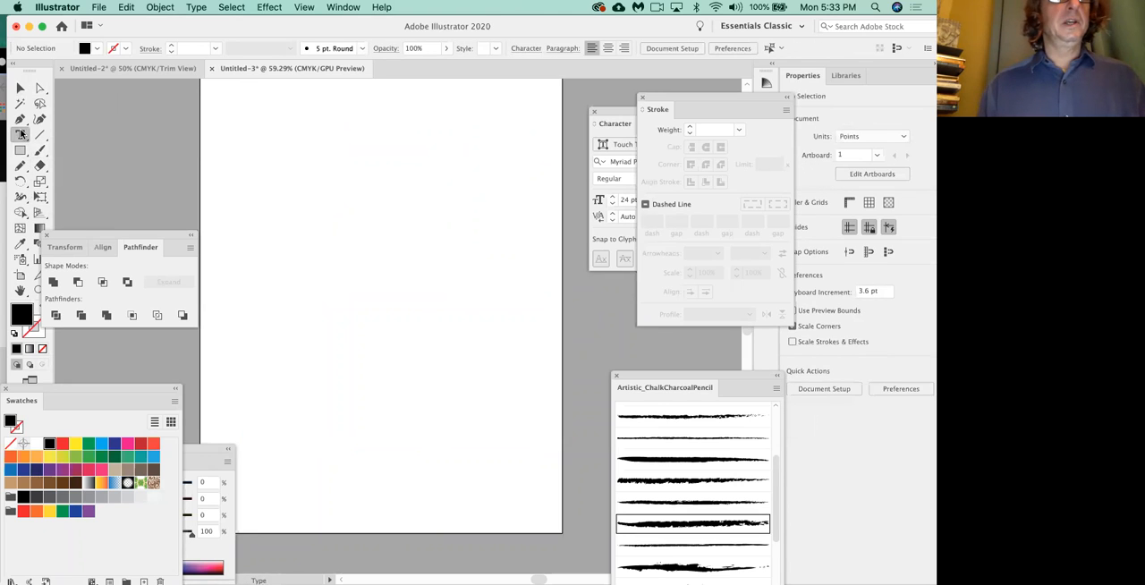
pyautogui.click(290, 170)
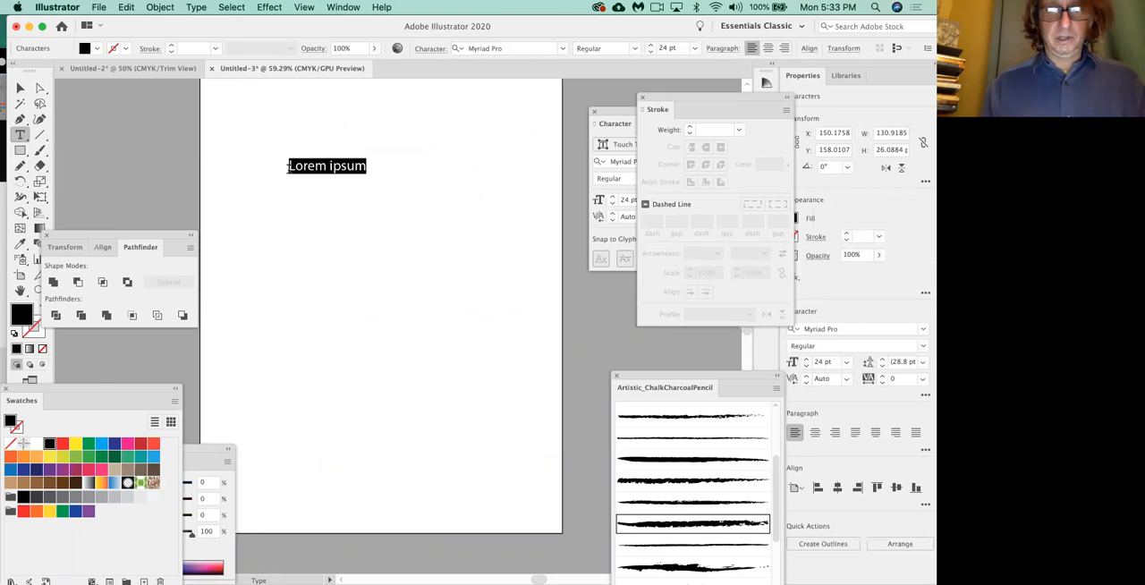
pyautogui.write('Couple of Words')
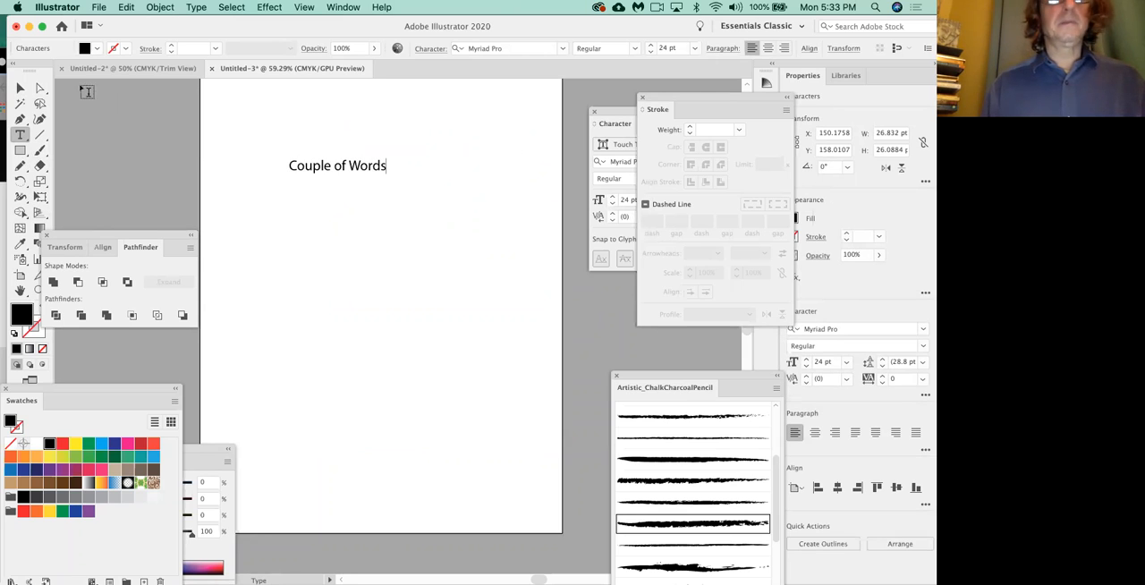
# Scale the "Couple of Words" text to about 425 × 68 pt and rotate it 90° so it stands vertically along the page's left side.
pyautogui.click(21, 88)
pyautogui.moveTo(385, 172); pyautogui.dragTo(543, 316)
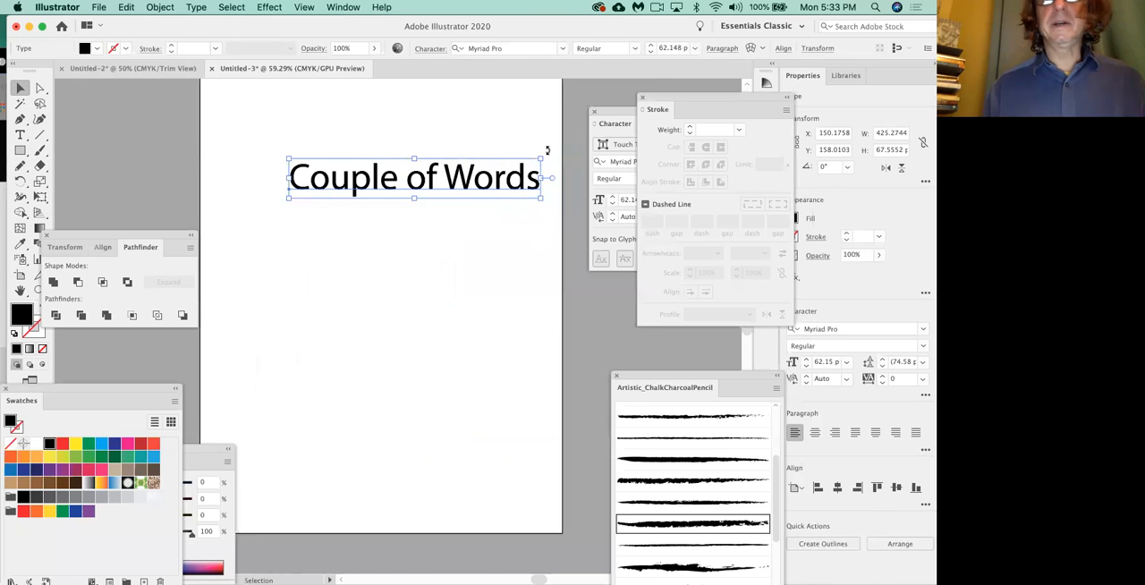
pyautogui.moveTo(545, 148); pyautogui.dragTo(383, 109)
pyautogui.moveTo(265, 229); pyautogui.dragTo(268, 225)
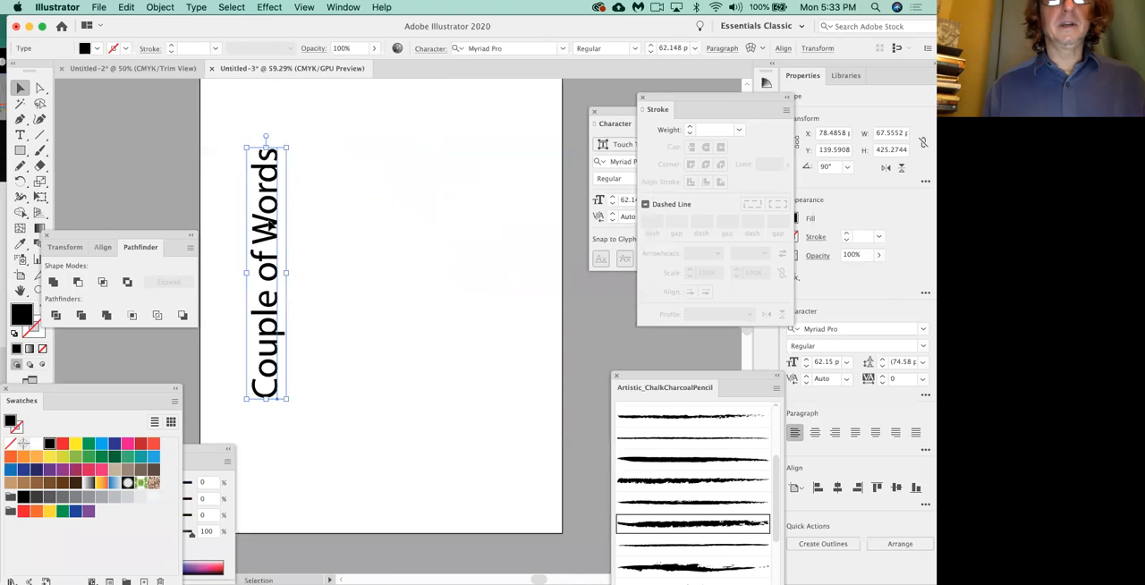
pyautogui.click(354, 224)
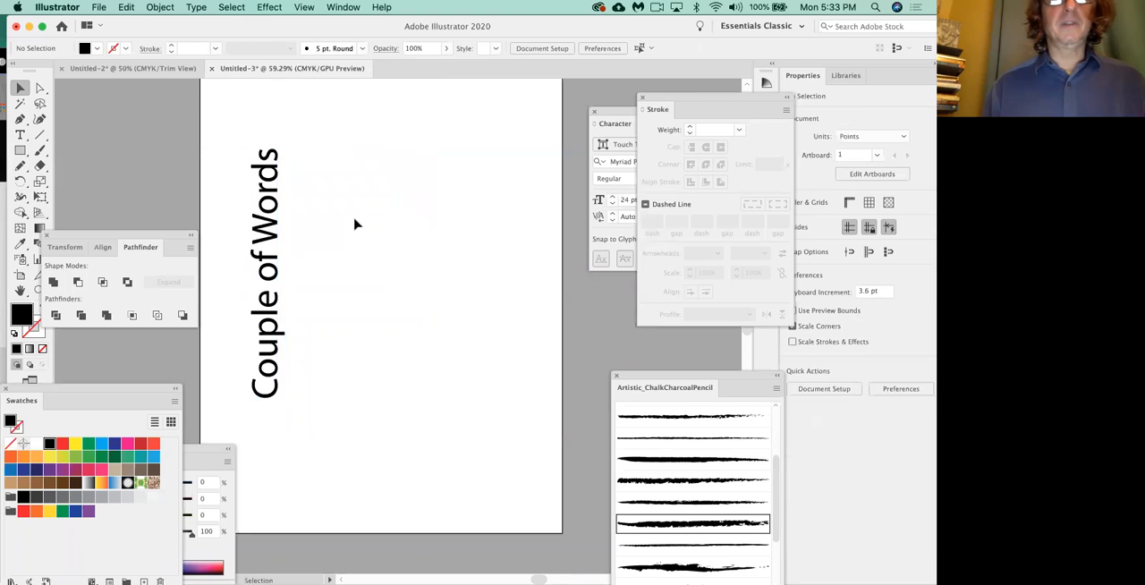
# Create a placeholder area text frame about 367 × 422 pt beside the vertical text and set its font size to 21 pt.
pyautogui.click(20, 134)
pyautogui.moveTo(298, 150); pyautogui.dragTo(524, 403)
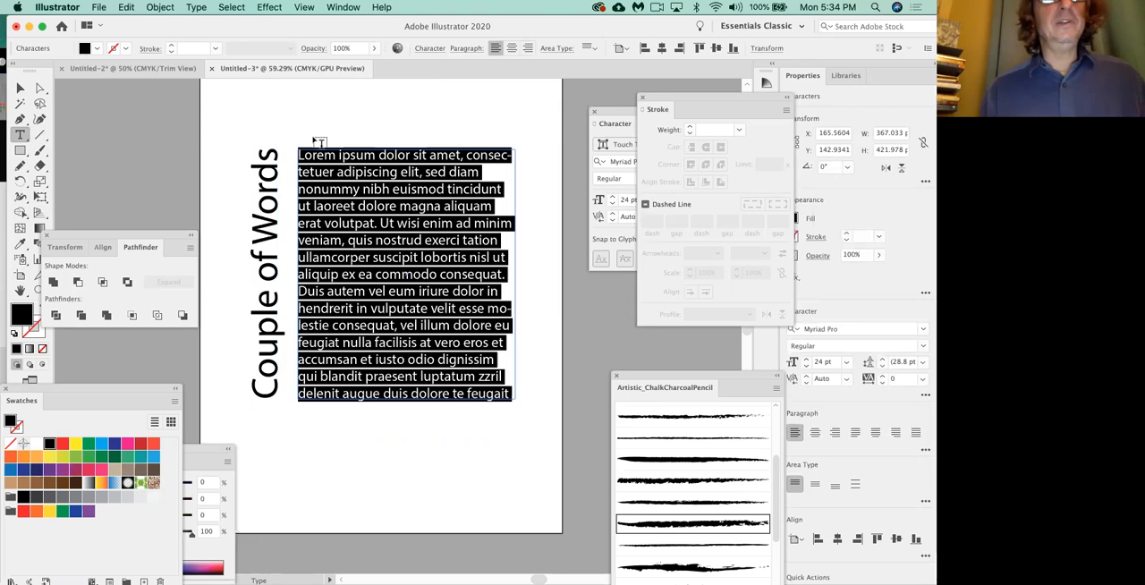
pyautogui.moveTo(623, 113); pyautogui.dragTo(515, 97)
pyautogui.click(503, 189)
pyautogui.click(503, 189)
pyautogui.click(503, 189)
pyautogui.click(503, 189)
pyautogui.click(503, 188)
pyautogui.click(503, 182)
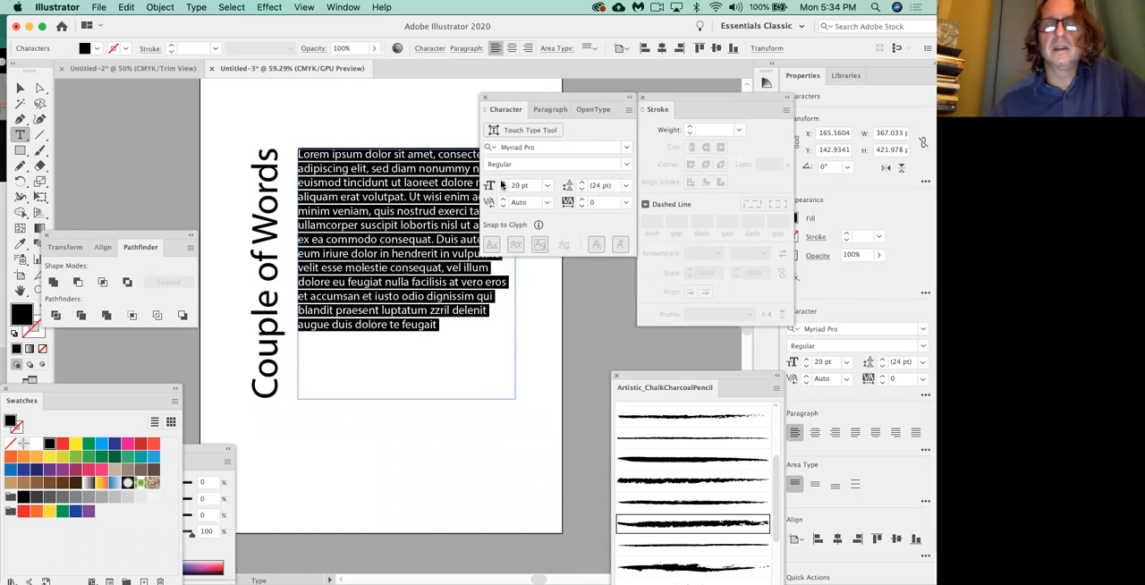
pyautogui.click(503, 181)
# Narrow the area text frame to about 198 pt and extend its lower edge close to the bottom of the page.
pyautogui.click(18, 90)
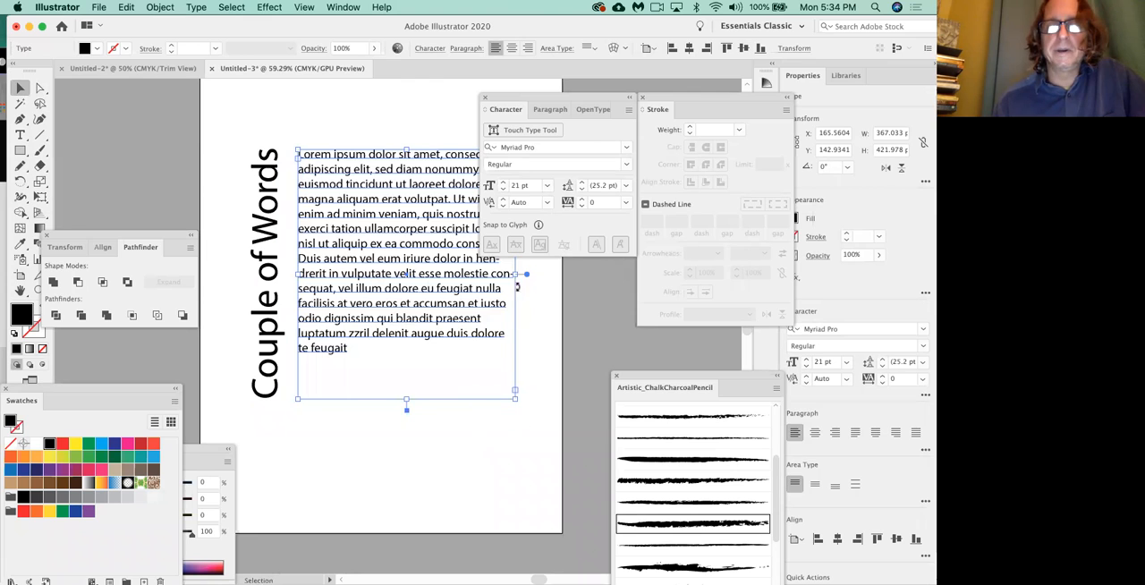
pyautogui.moveTo(516, 274); pyautogui.dragTo(415, 276)
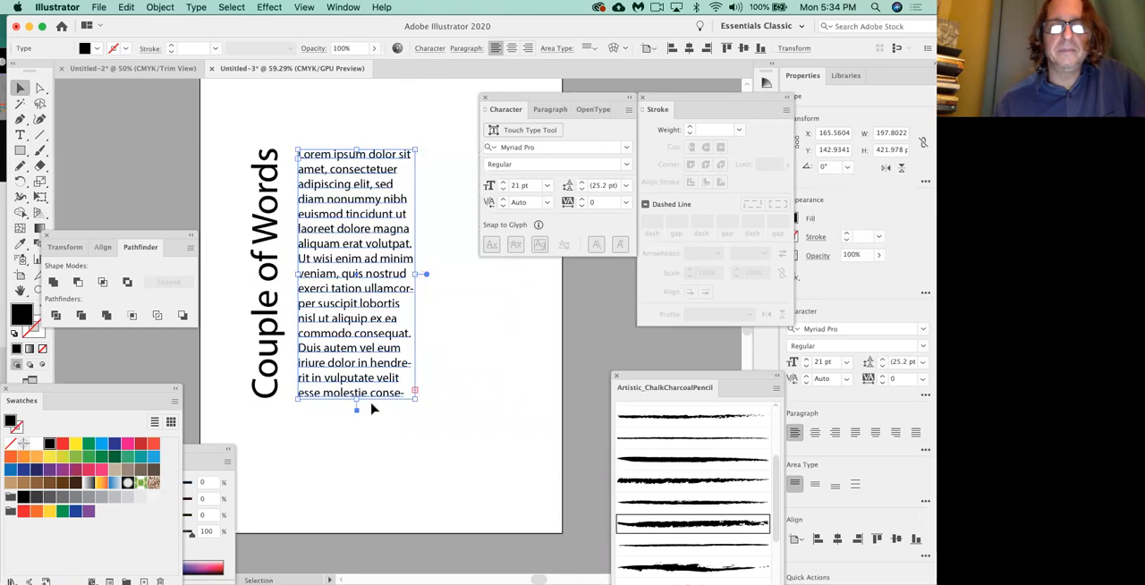
pyautogui.moveTo(357, 397); pyautogui.dragTo(358, 493)
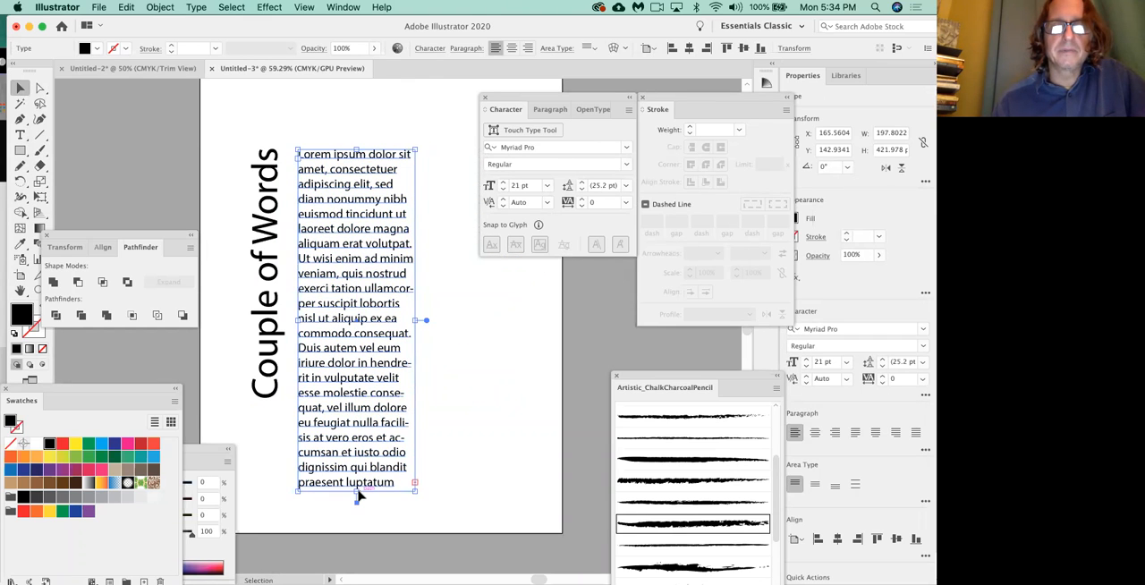
pyautogui.click(496, 402)
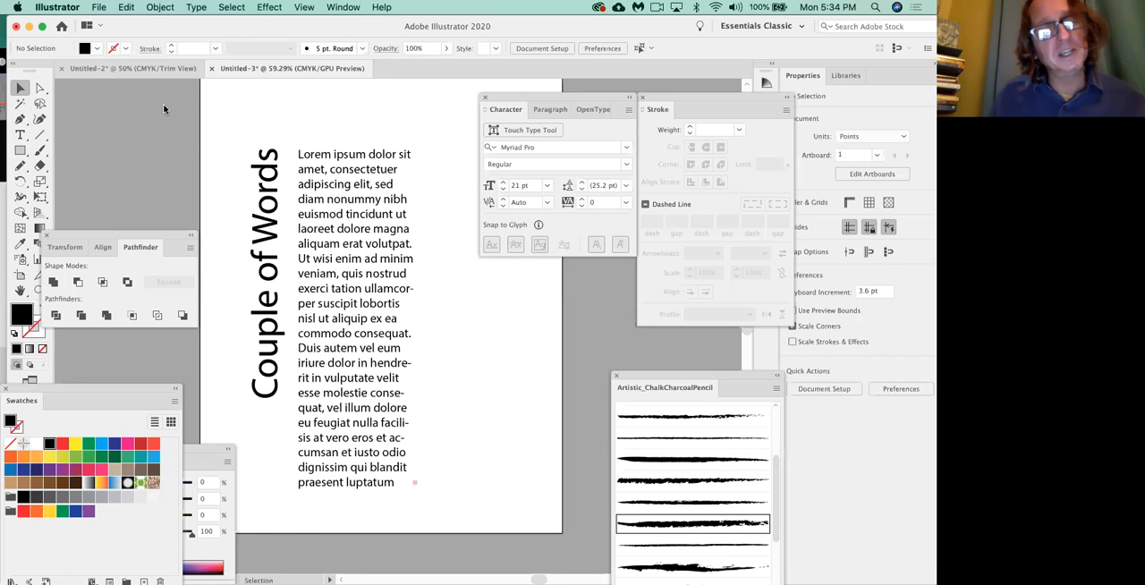
# Delete the area text frame and the vertical "Couple of Words" text to clear the page.
pyautogui.click(333, 167)
pyautogui.press('Delete')
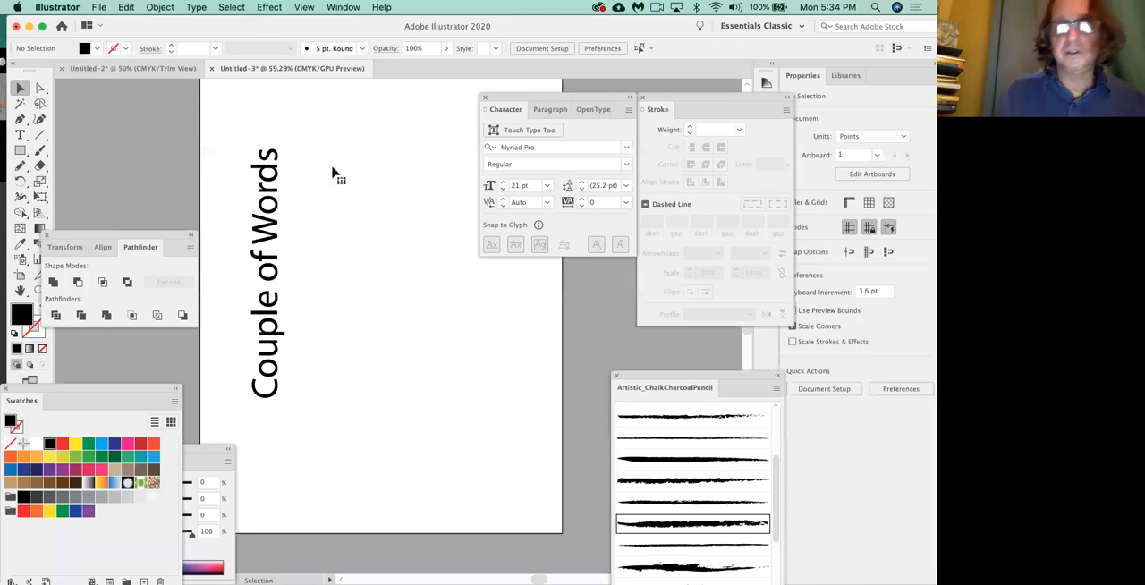
pyautogui.click(270, 240)
pyautogui.press('Delete')
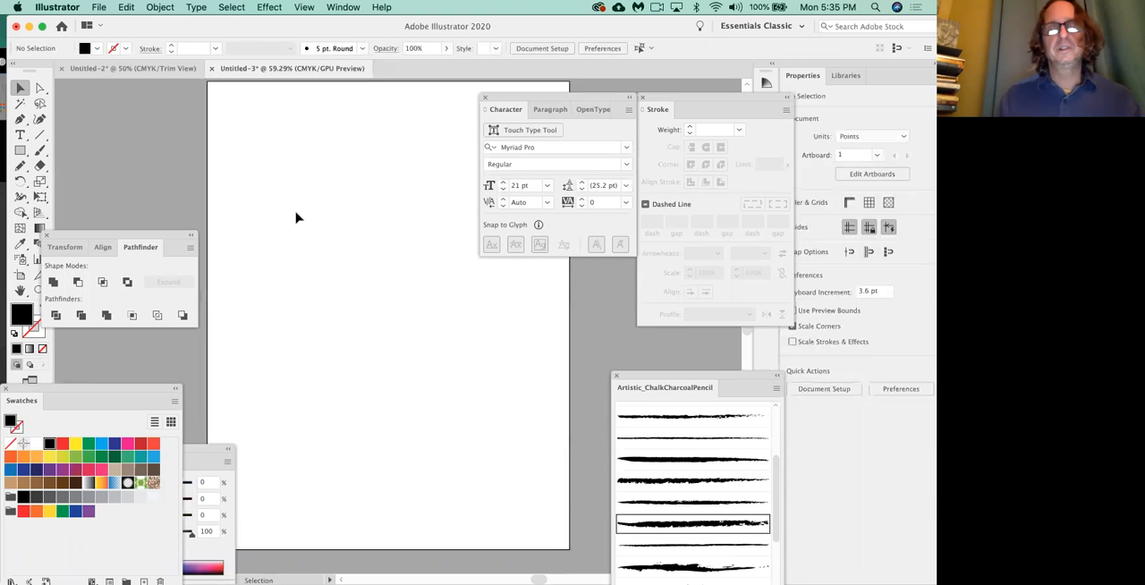
# Move the Character panel off the artboard and draw a black-filled ellipse about 314 × 270 pt in the page's upper half.
pyautogui.scroll(1, 296, 217)
pyautogui.moveTo(511, 97)
pyautogui.mouseDown()
pyautogui.moveTo(615, 331)
pyautogui.moveTo(559, 407)
pyautogui.moveTo(585, 472)
pyautogui.mouseUp()
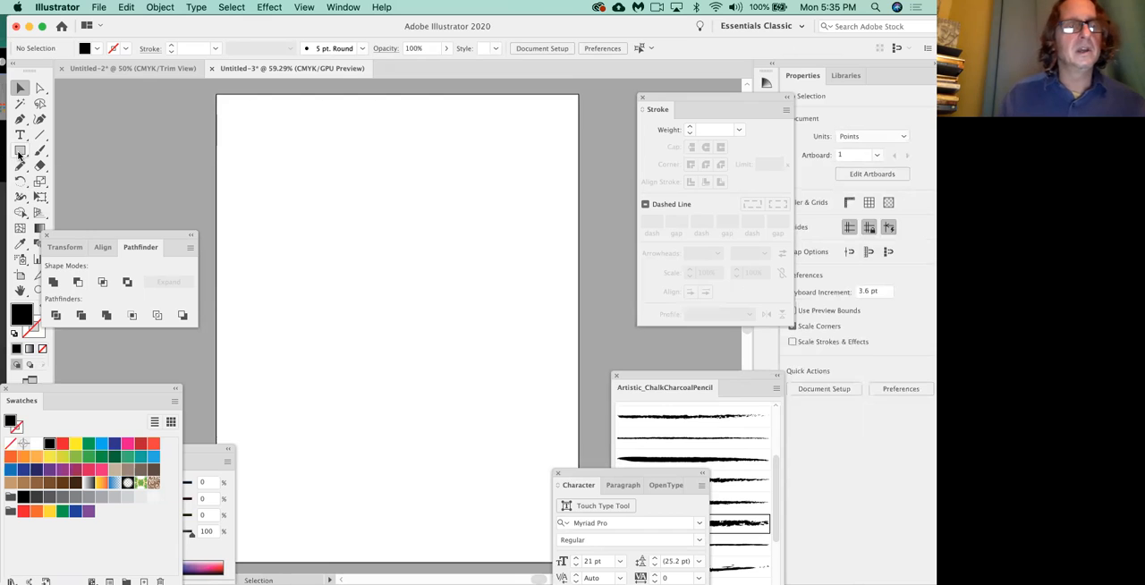
pyautogui.moveTo(20, 154); pyautogui.dragTo(73, 185)
pyautogui.moveTo(312, 142); pyautogui.dragTo(495, 302)
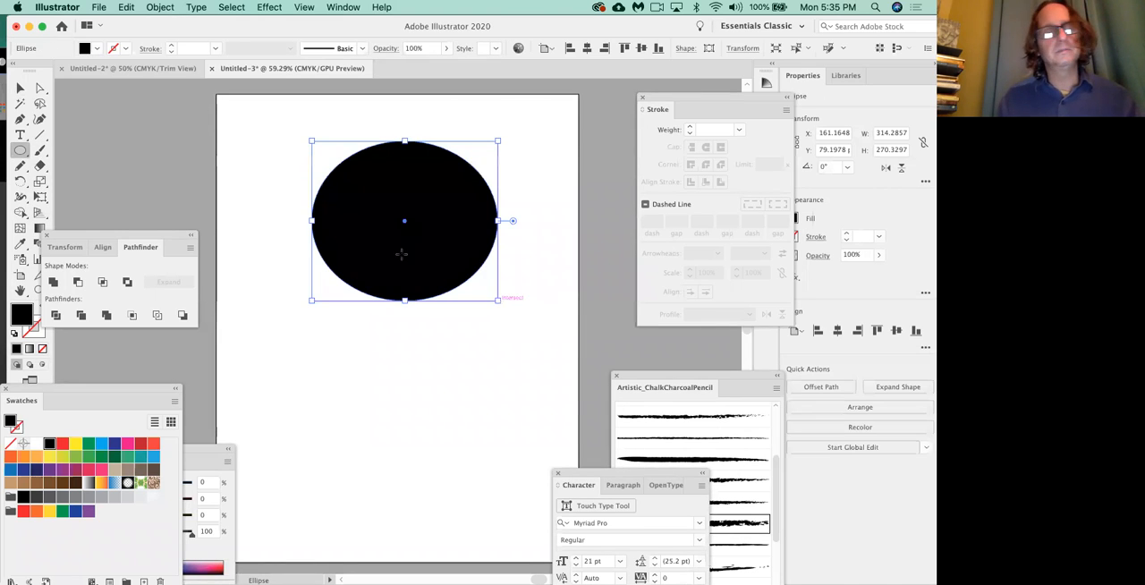
# Draw a yellow-filled rectangle about 194 × 235 pt overlapping the lower part of the ellipse.
pyautogui.moveTo(19, 151); pyautogui.dragTo(49, 154)
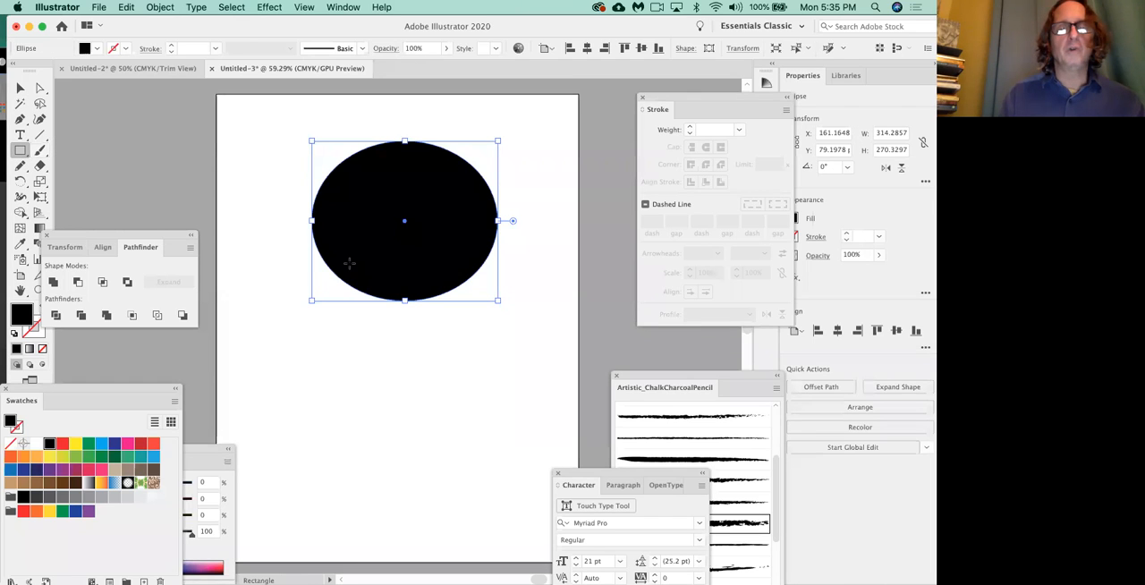
pyautogui.moveTo(349, 264); pyautogui.dragTo(469, 403)
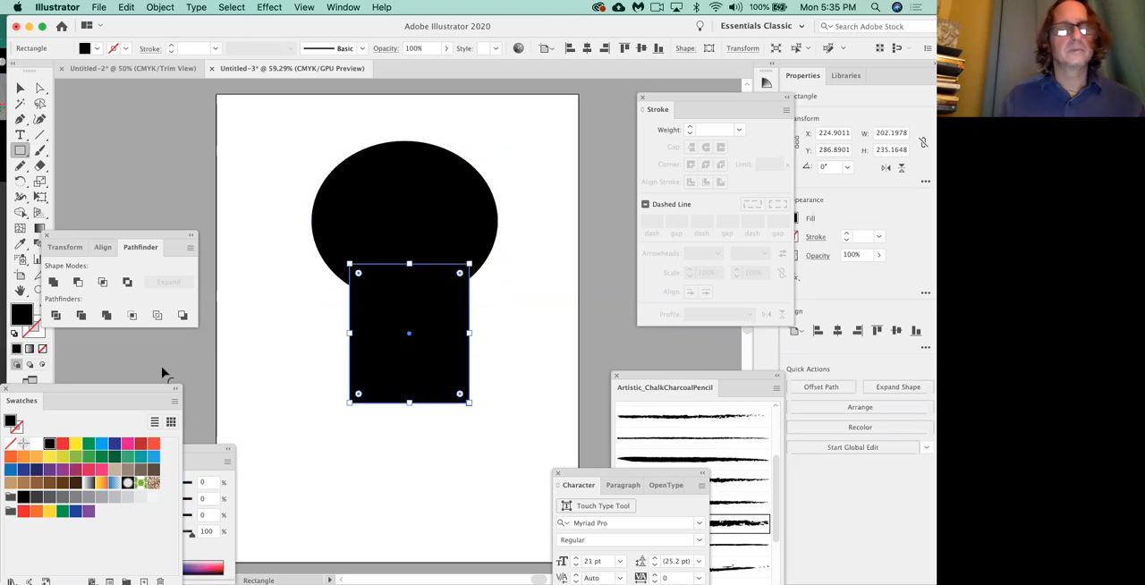
pyautogui.click(76, 445)
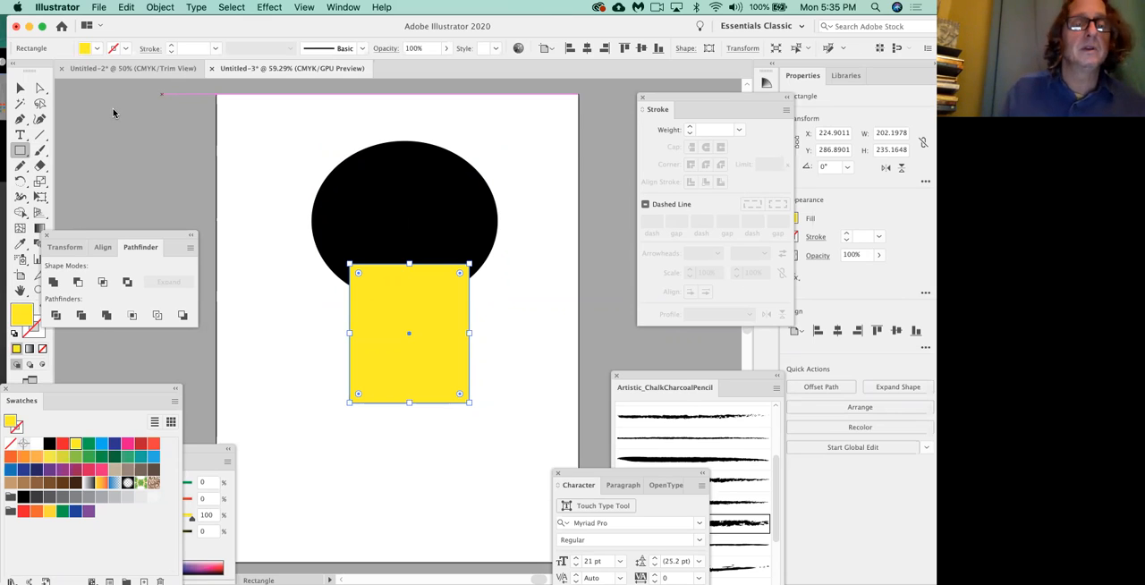
pyautogui.moveTo(471, 334); pyautogui.dragTo(465, 334)
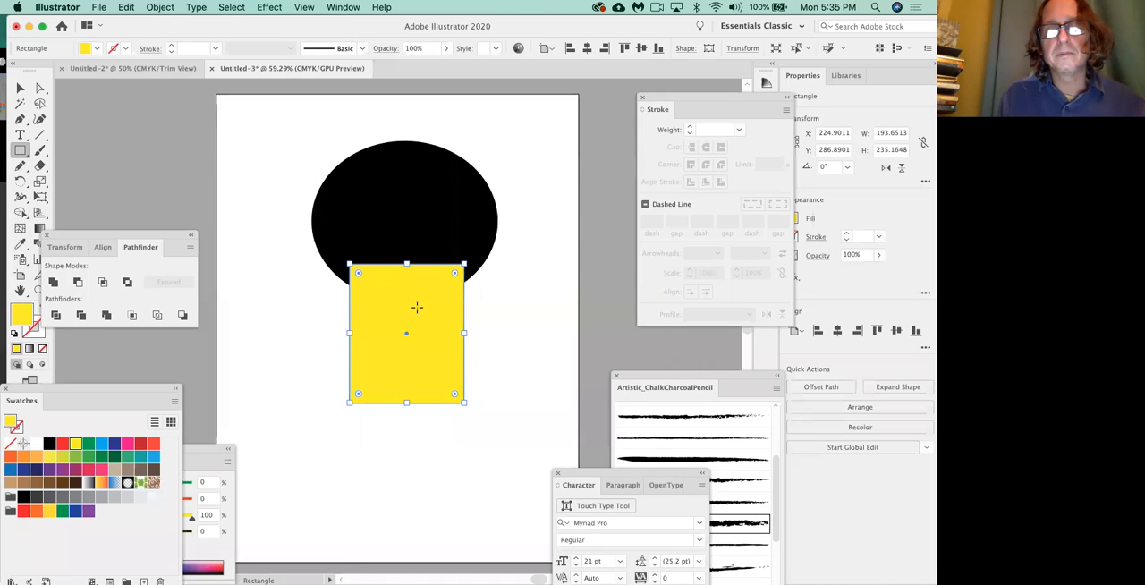
# Unite the black ellipse and the yellow rectangle into a single shape with Pathfinder.
pyautogui.click(26, 86)
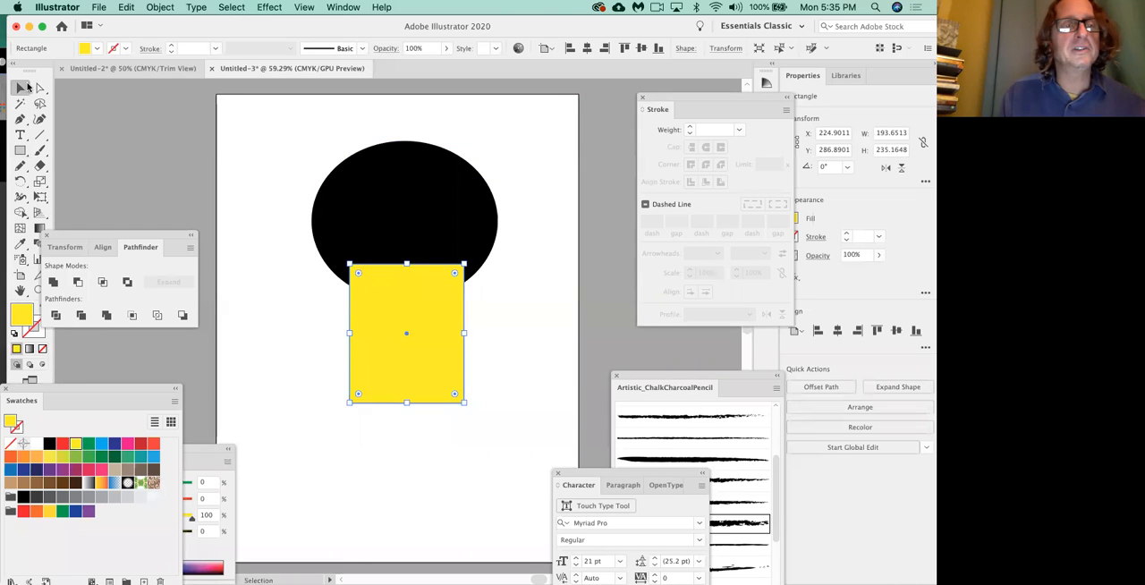
pyautogui.click(462, 213)
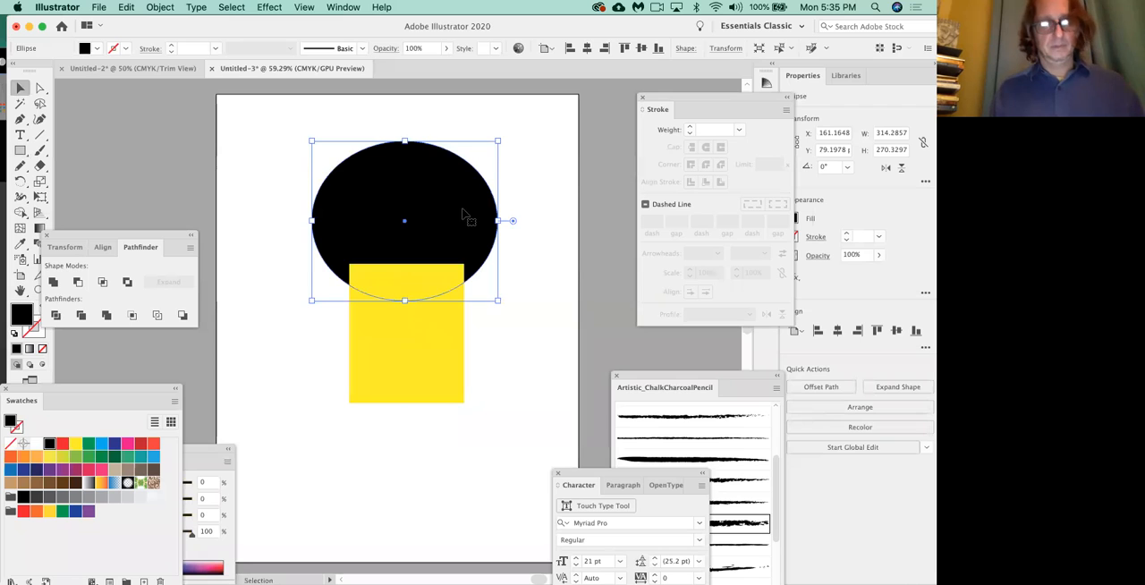
pyautogui.keyDown('shift'); pyautogui.click(451, 347); pyautogui.keyUp('shift')
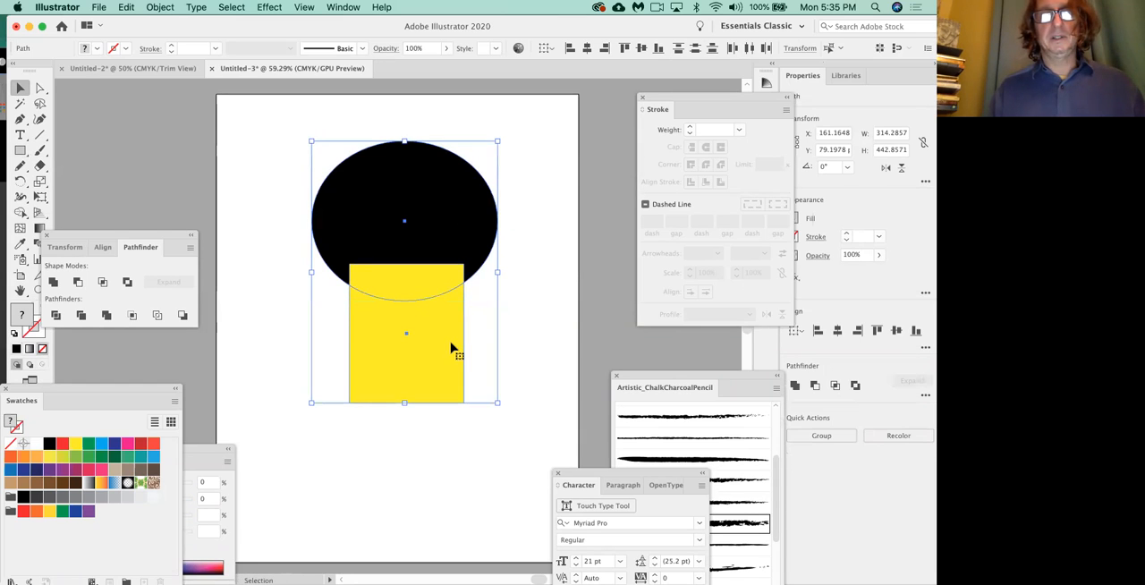
pyautogui.moveTo(165, 231); pyautogui.dragTo(239, 193)
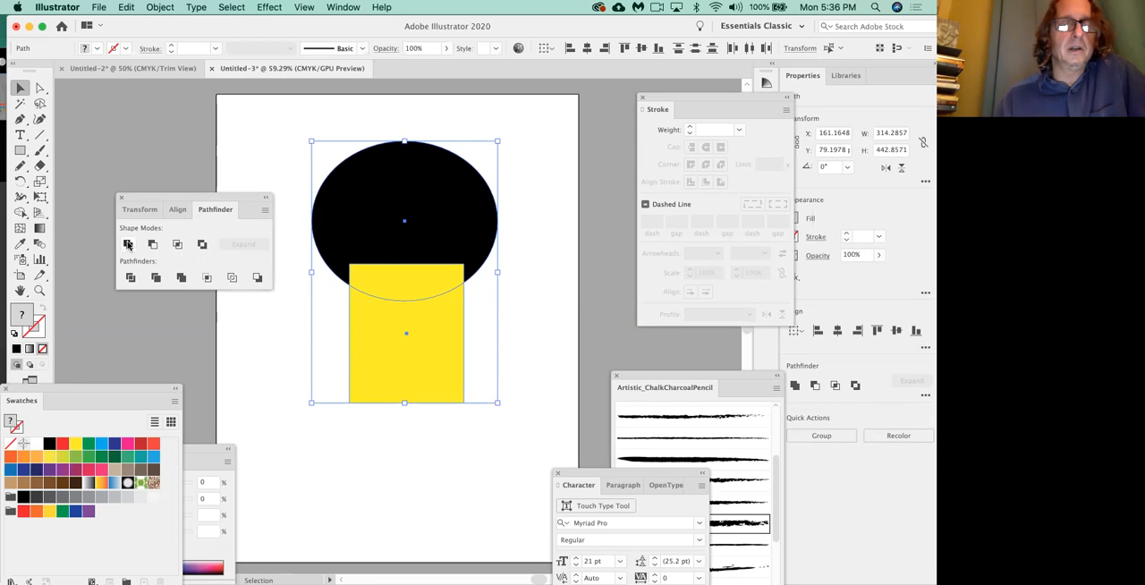
pyautogui.click(122, 198)
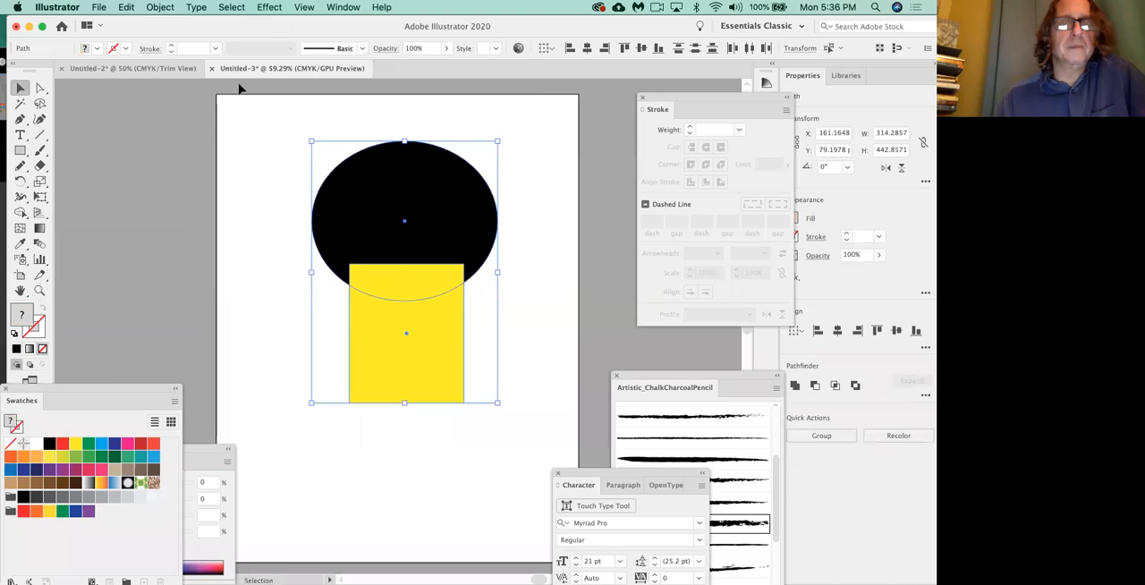
pyautogui.click(342, 7)
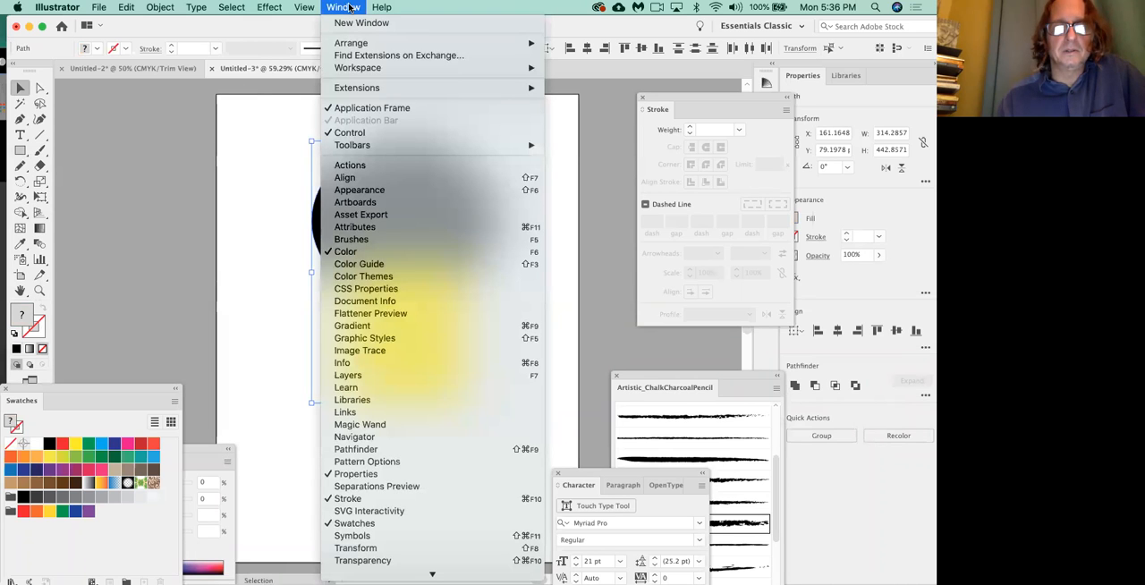
pyautogui.click(371, 449)
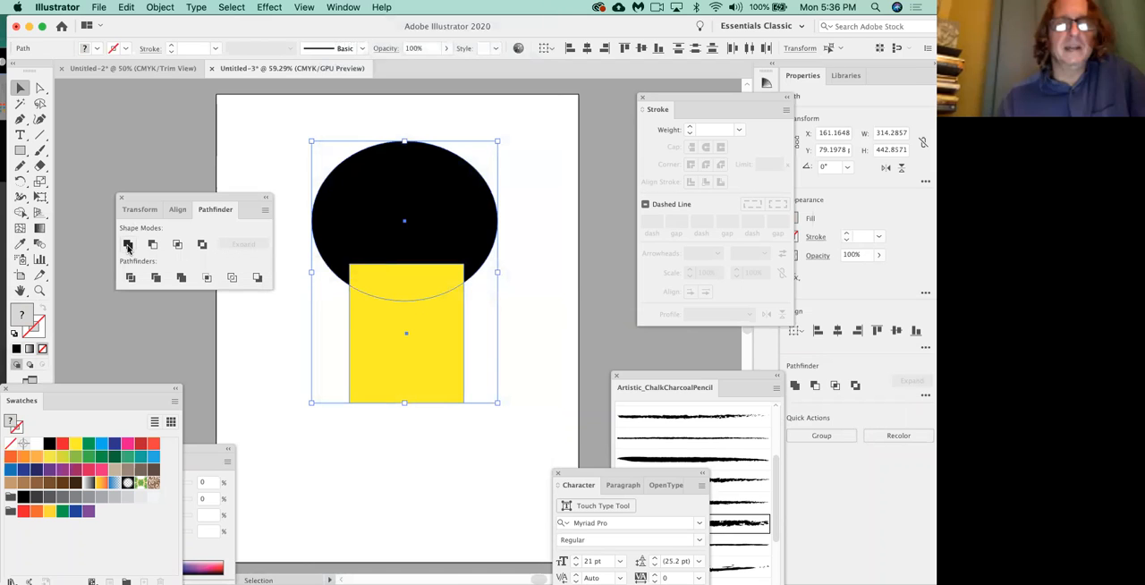
pyautogui.click(127, 246)
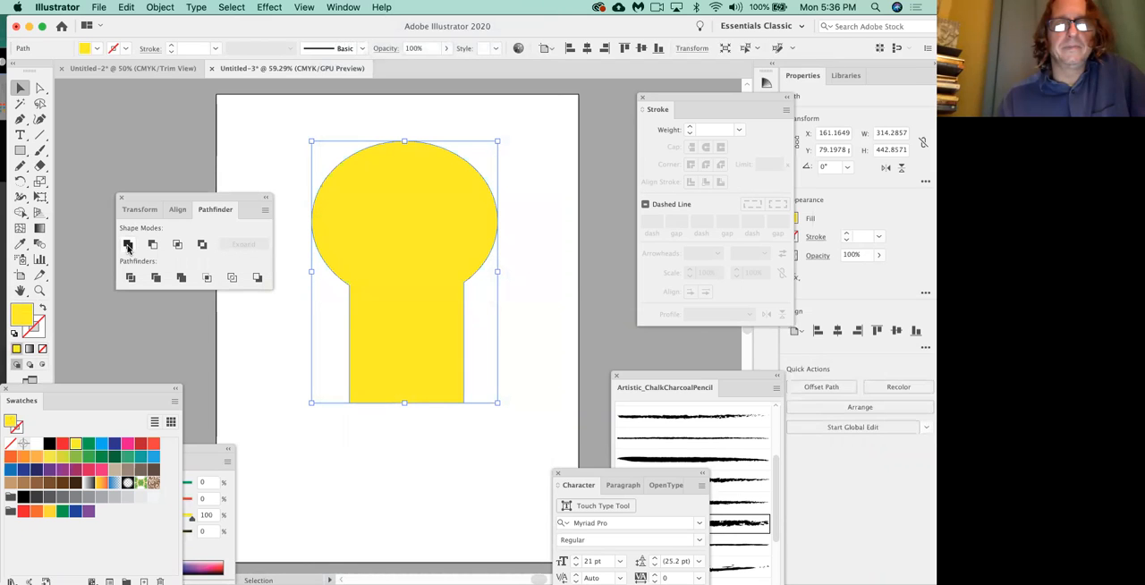
pyautogui.click(198, 354)
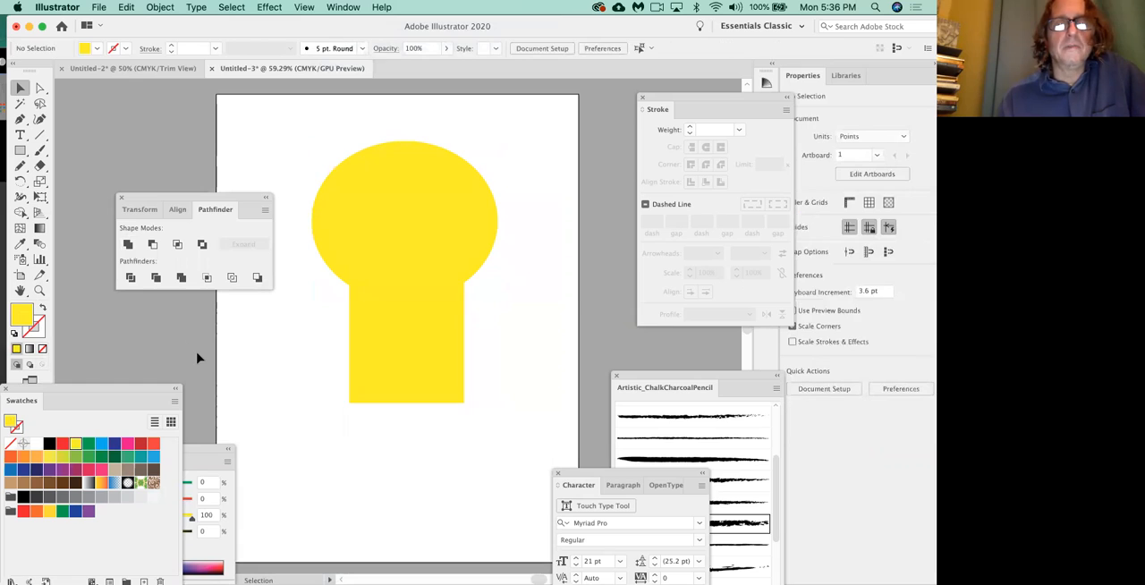
# Lower both anchor points where the round top meets the straight stem to a Y position of about 358 pt.
pyautogui.click(39, 87)
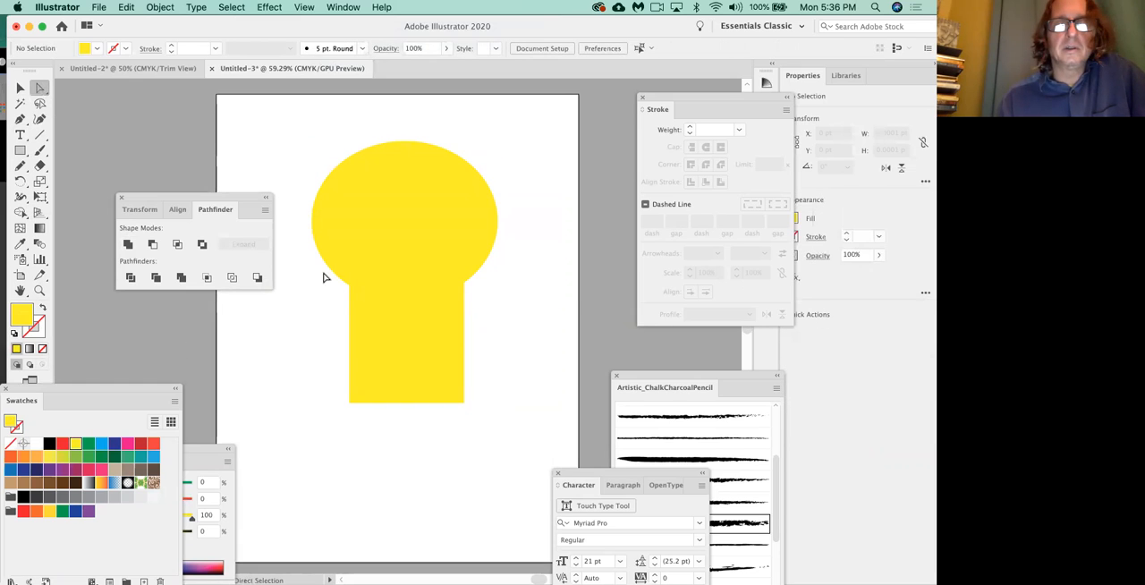
pyautogui.click(349, 285)
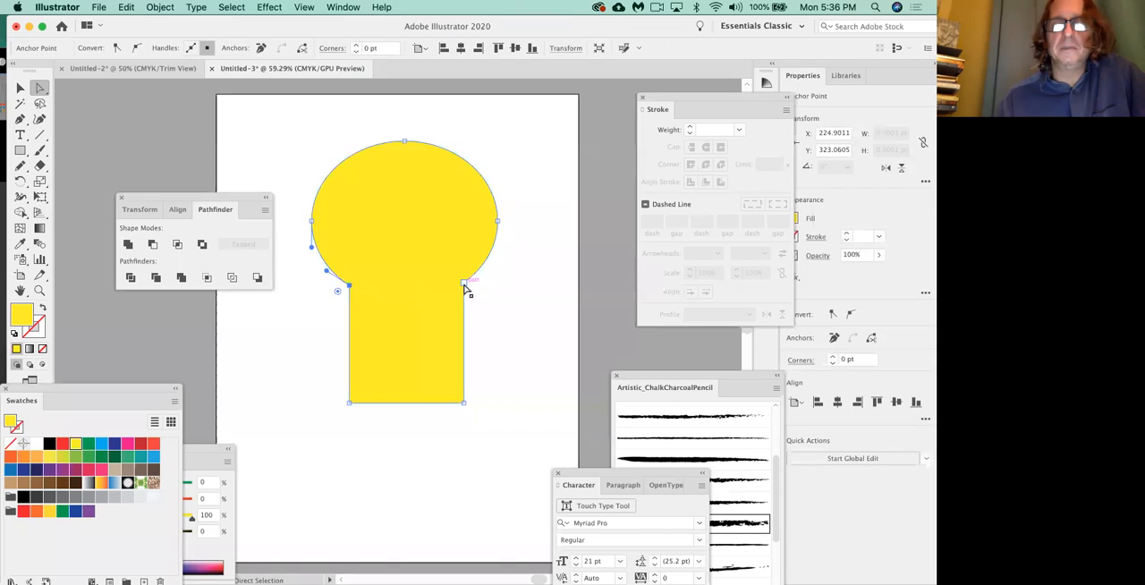
pyautogui.click(463, 282)
pyautogui.moveTo(349, 284); pyautogui.dragTo(348, 307)
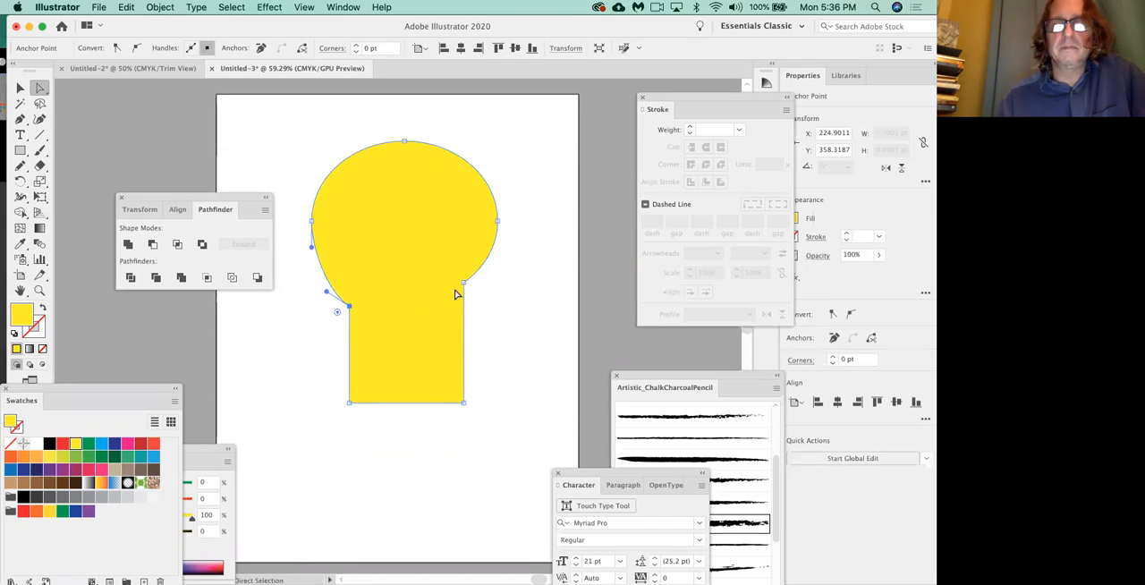
pyautogui.moveTo(463, 282); pyautogui.dragTo(464, 308)
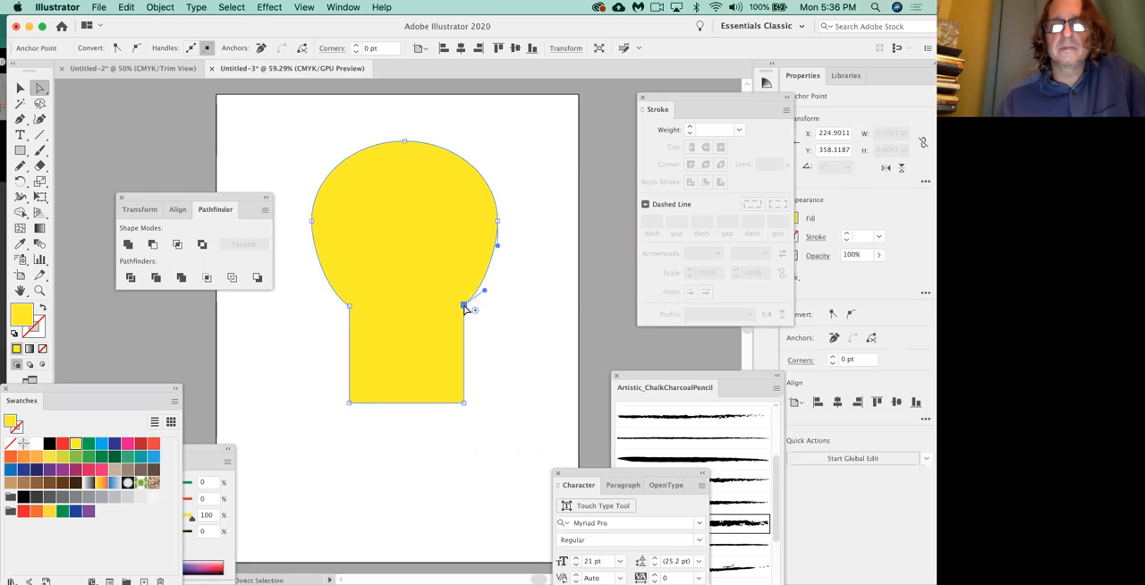
pyautogui.click(506, 345)
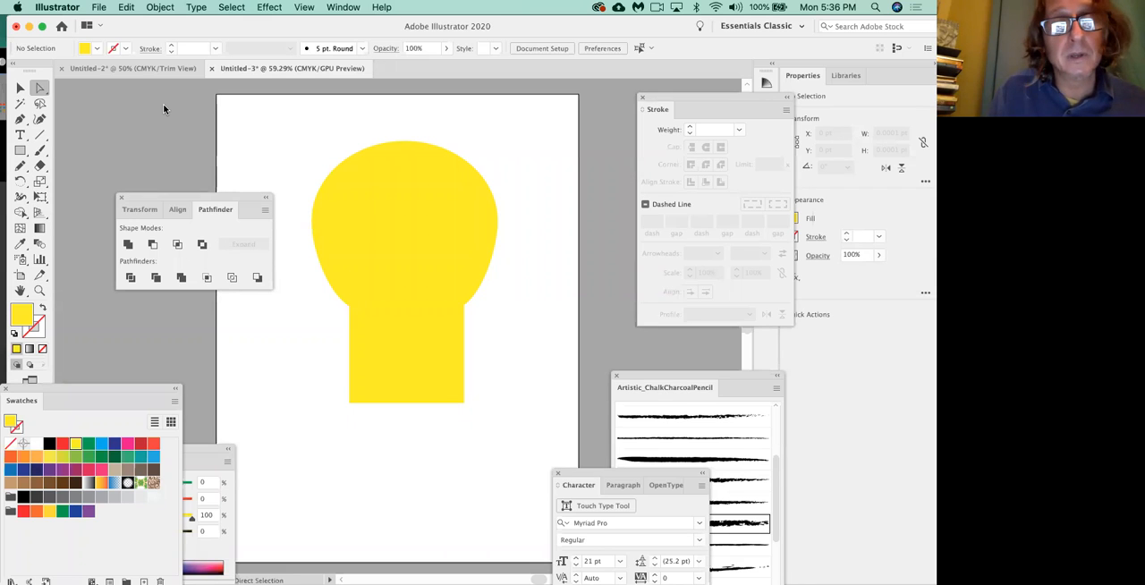
# Convert the yellow united shape into an area type container filled with placeholder text.
pyautogui.click(20, 136)
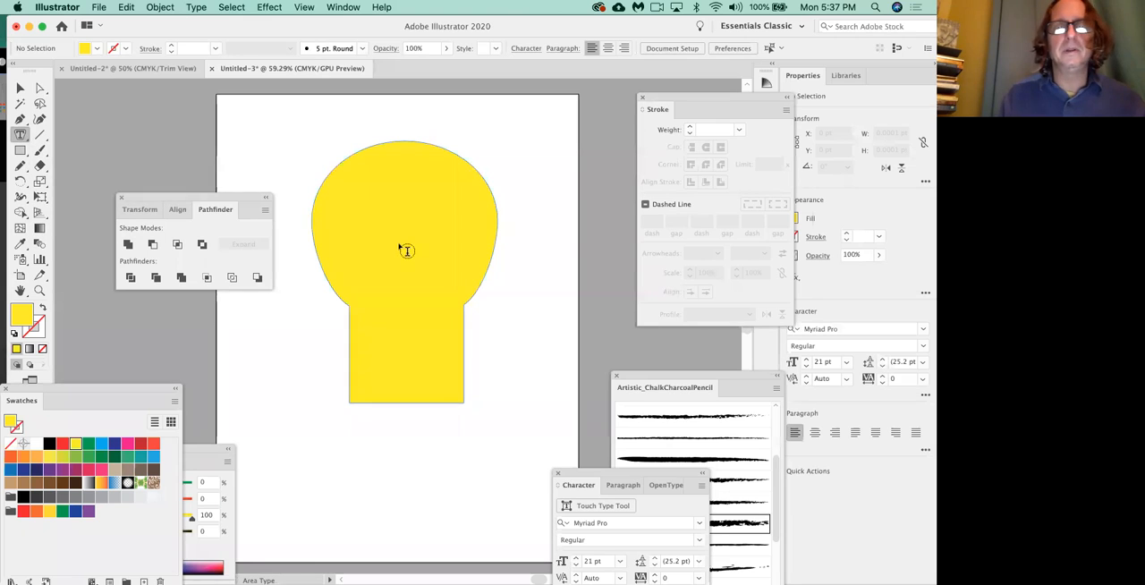
pyautogui.click(341, 176)
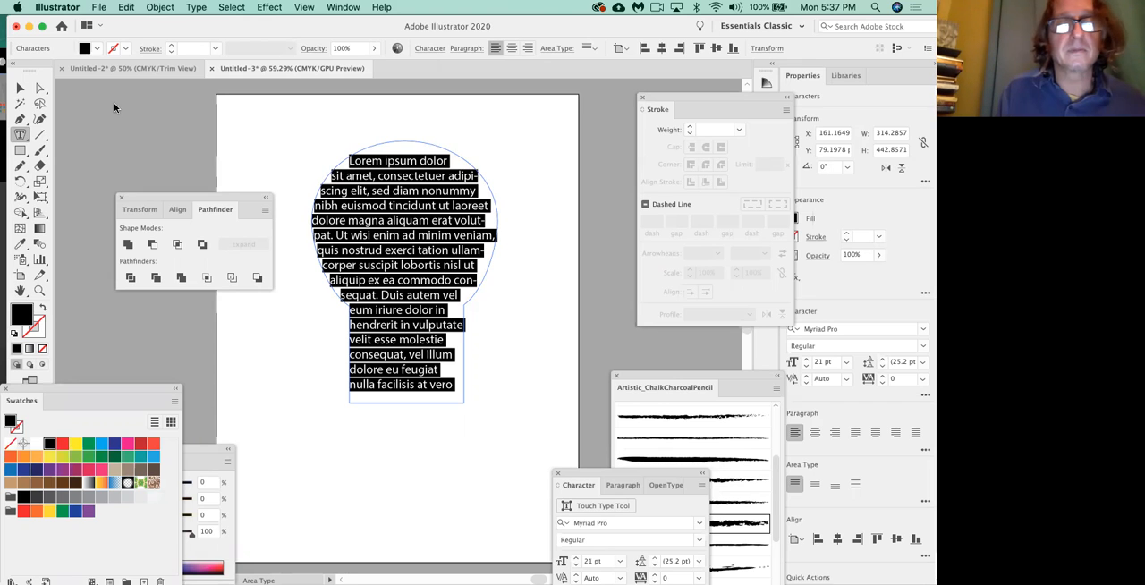
pyautogui.click(515, 407)
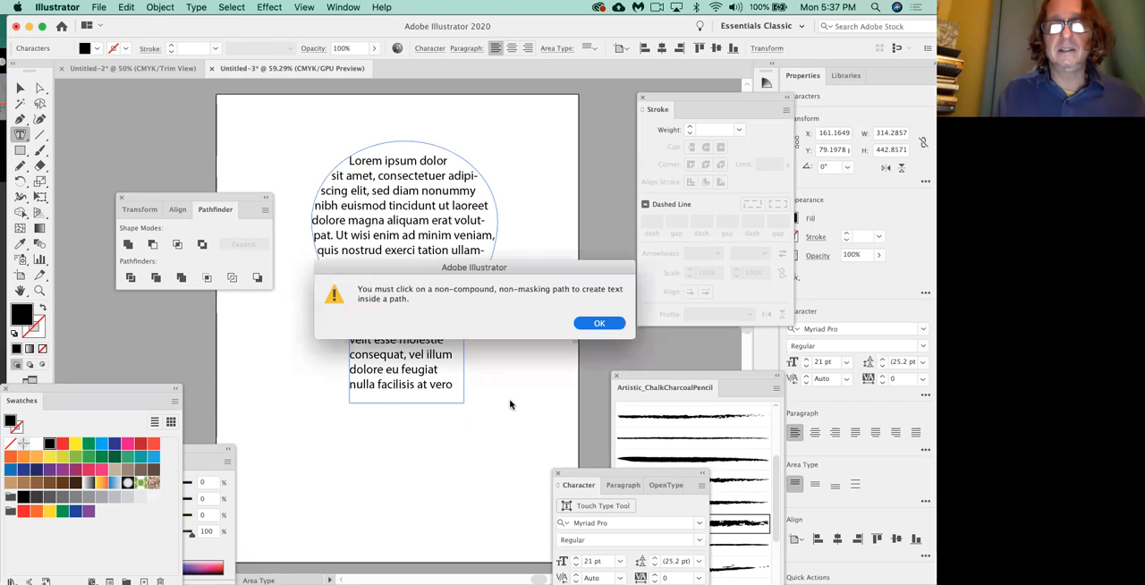
pyautogui.click(600, 324)
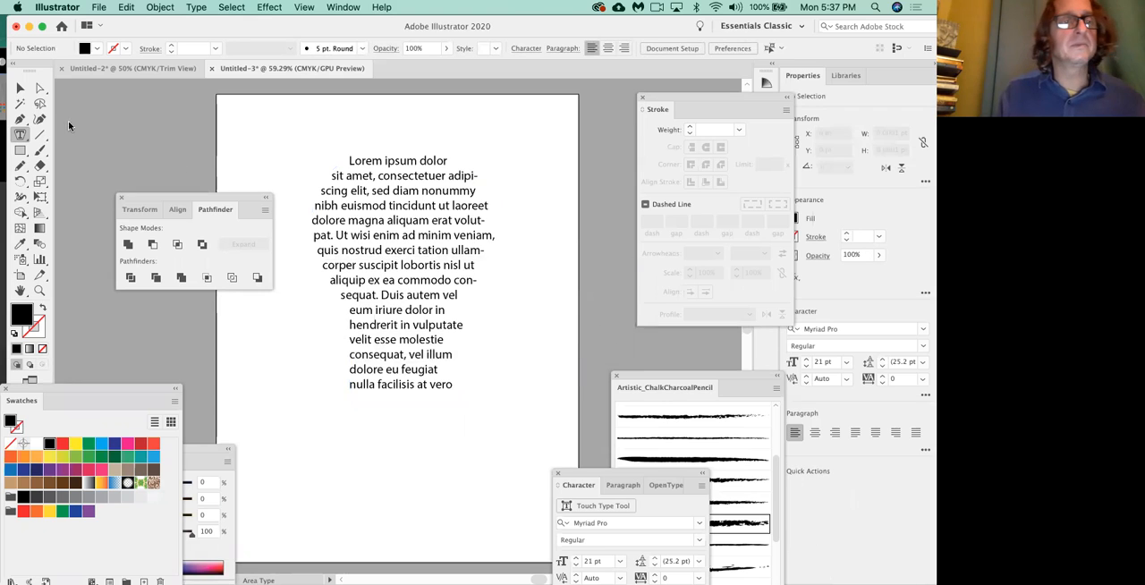
# Replace all the placeholder text inside the shape with the copied news article about the Sri Lankan prison.
pyautogui.click(20, 87)
pyautogui.click(381, 167)
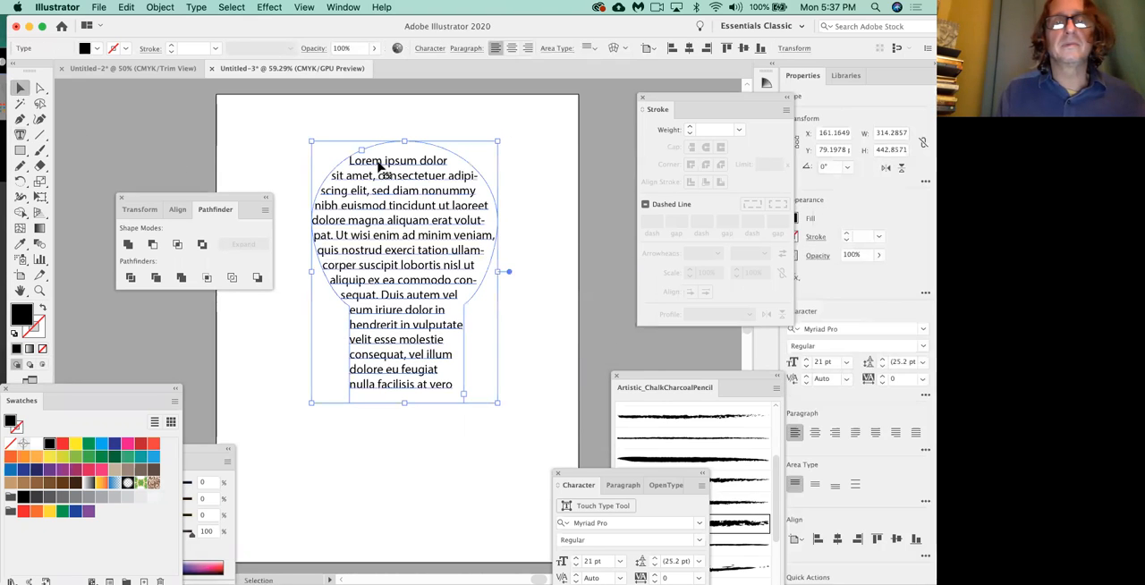
pyautogui.press('a')
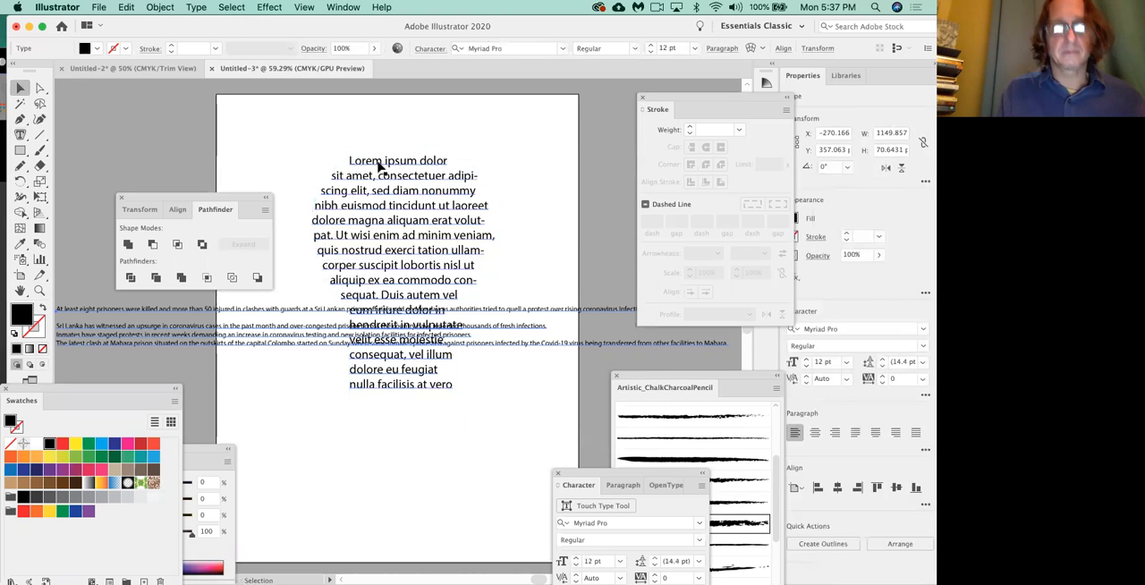
pyautogui.click(380, 167)
pyautogui.doubleClick(380, 167)
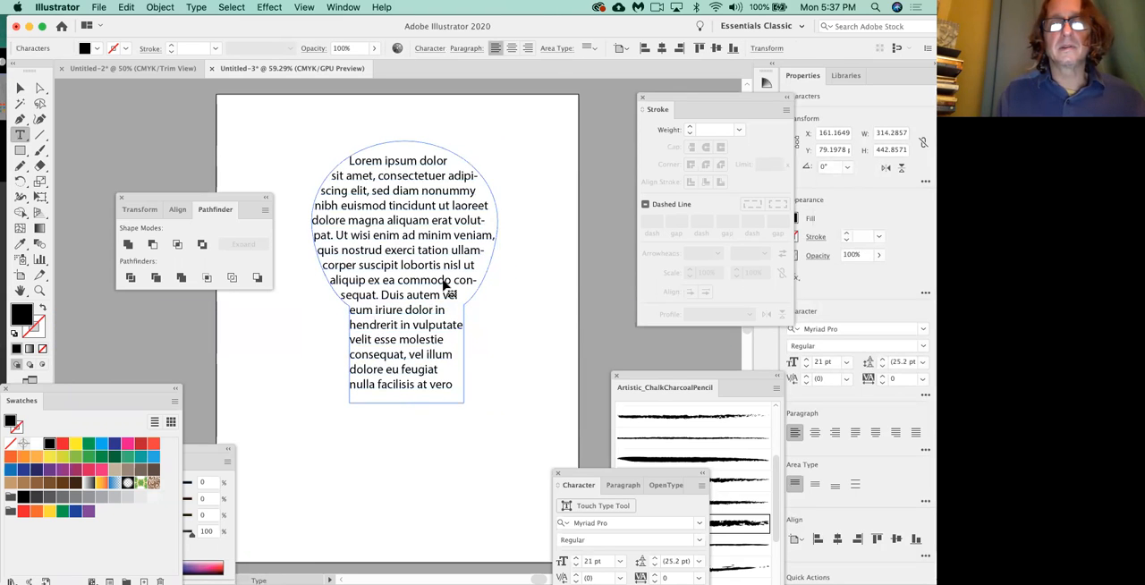
pyautogui.tripleClick(444, 284)
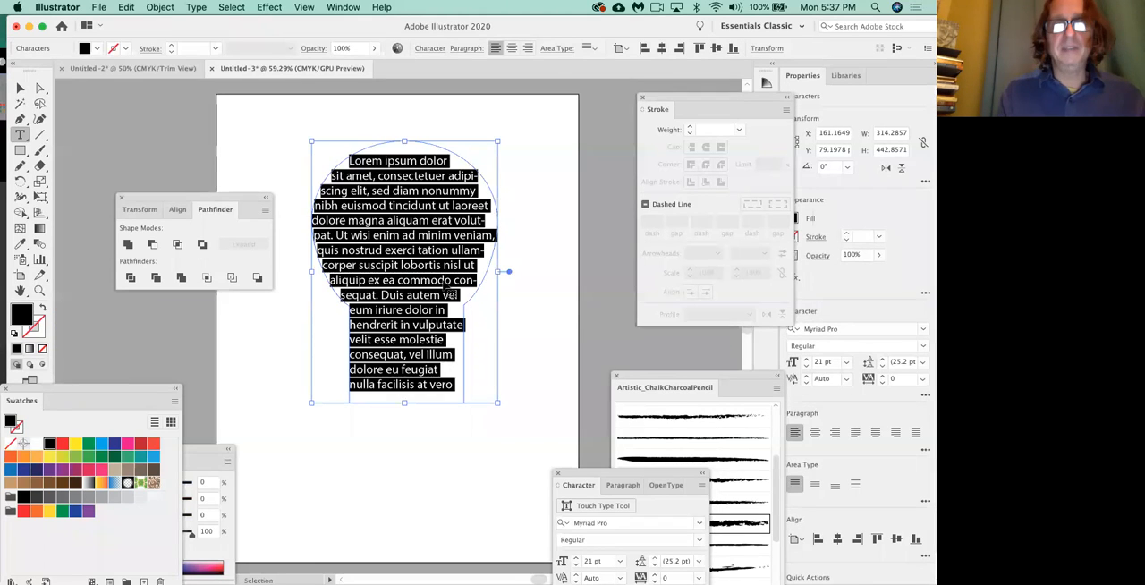
pyautogui.press('super+v')
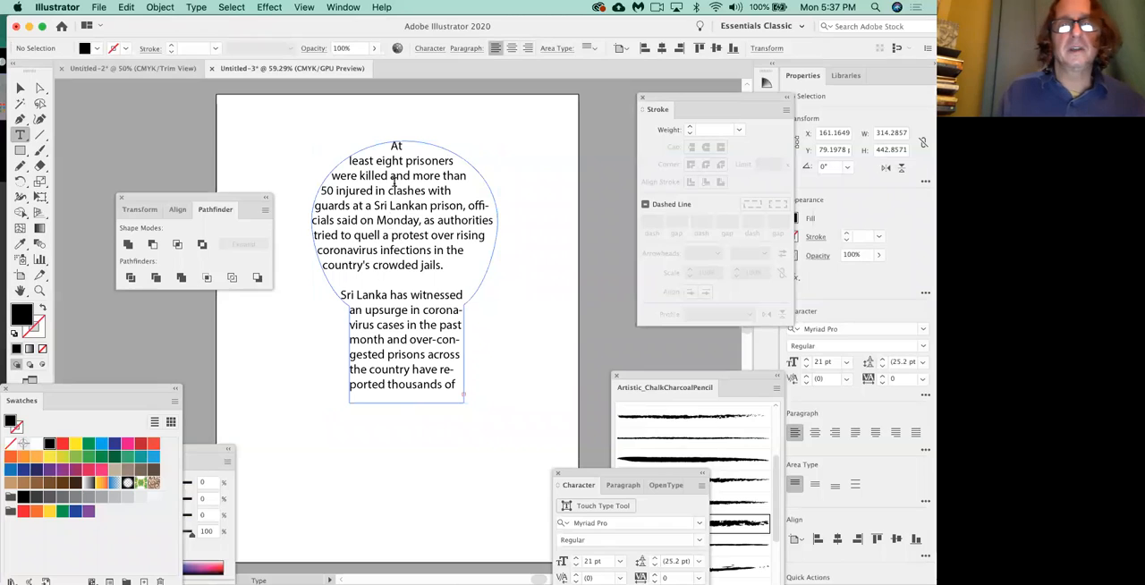
# Remove the blank line before the paragraph starting "Sri Lanka has witnessed" and deselect the text.
pyautogui.click(343, 297)
pyautogui.press('BackSpace')
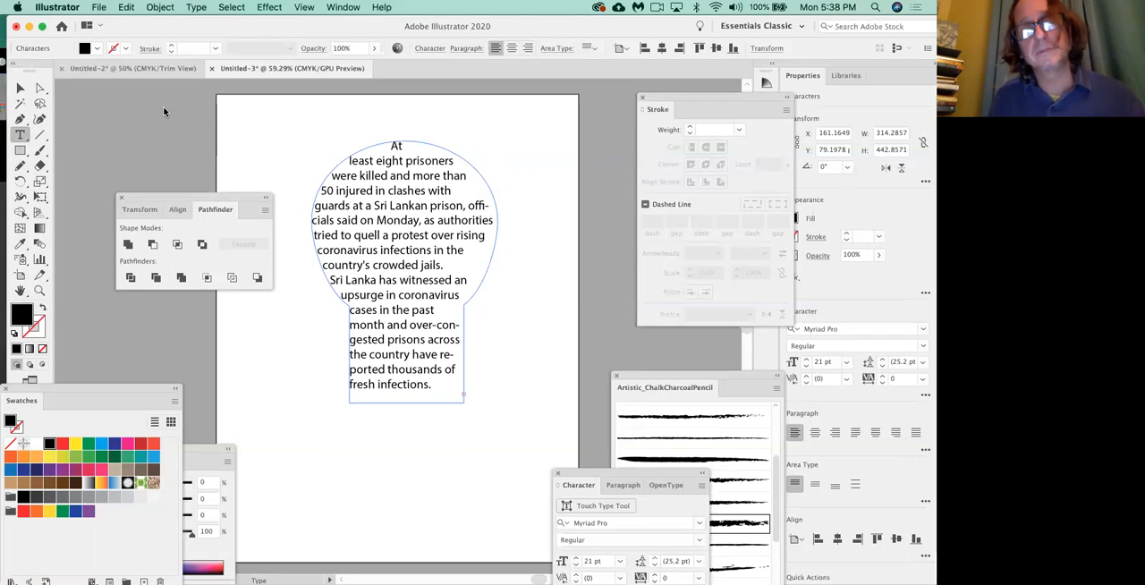
pyautogui.click(20, 87)
pyautogui.click(483, 176)
pyautogui.click(483, 176)
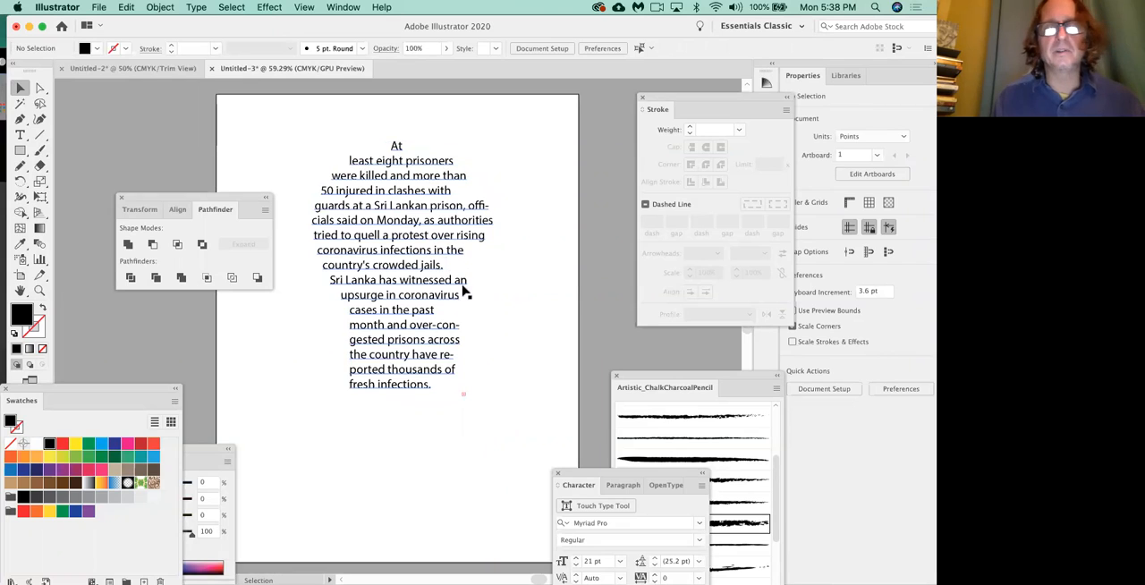
# Select the shaped area text and bring the Paragraph settings up beside it, near the artboard's upper right.
pyautogui.click(400, 229)
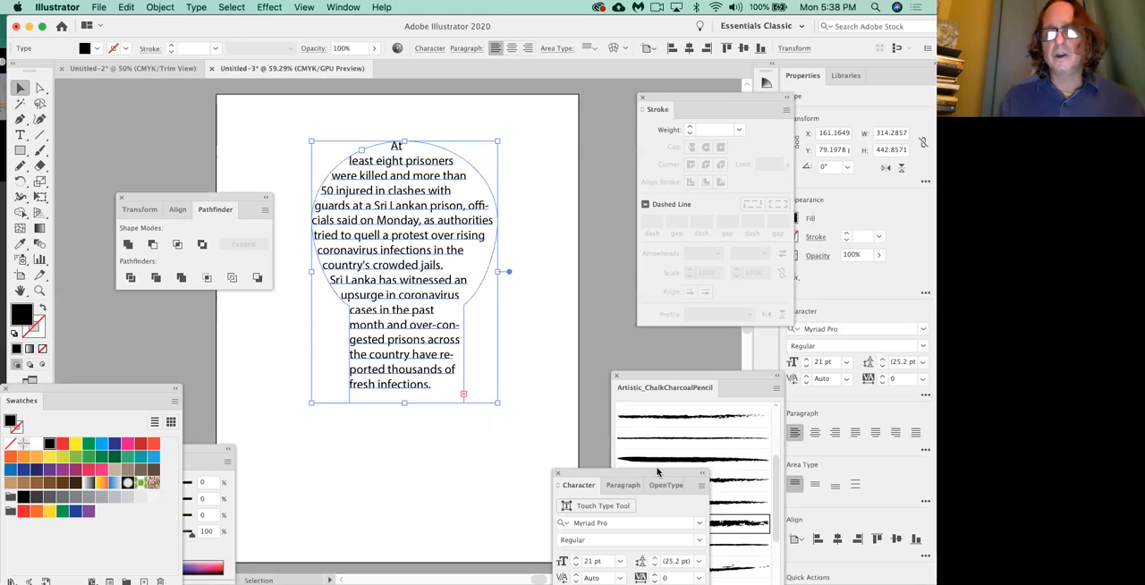
pyautogui.moveTo(654, 473); pyautogui.dragTo(492, 157)
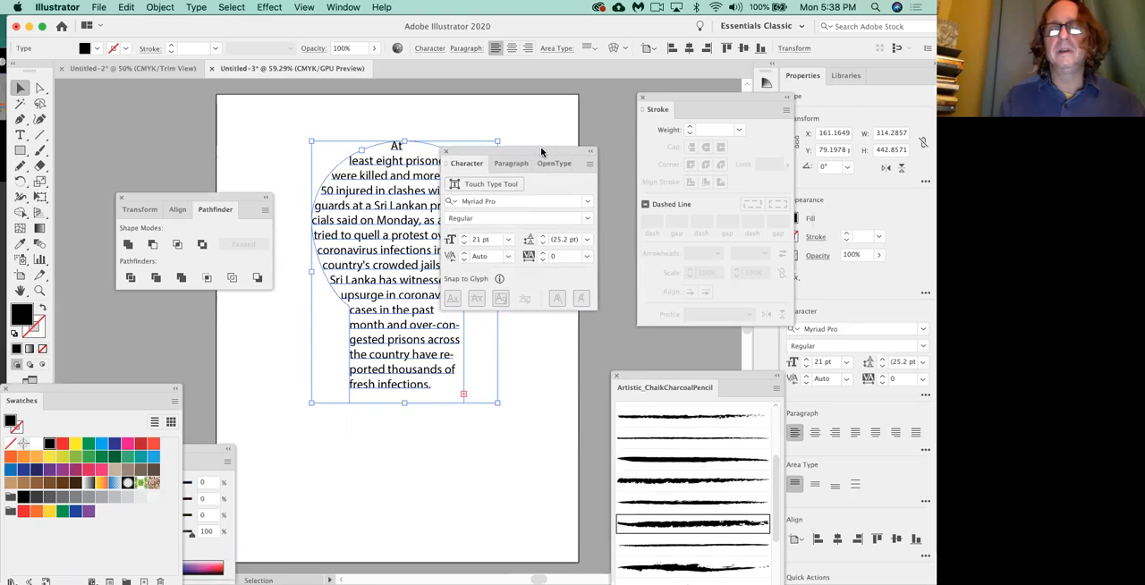
pyautogui.click(447, 152)
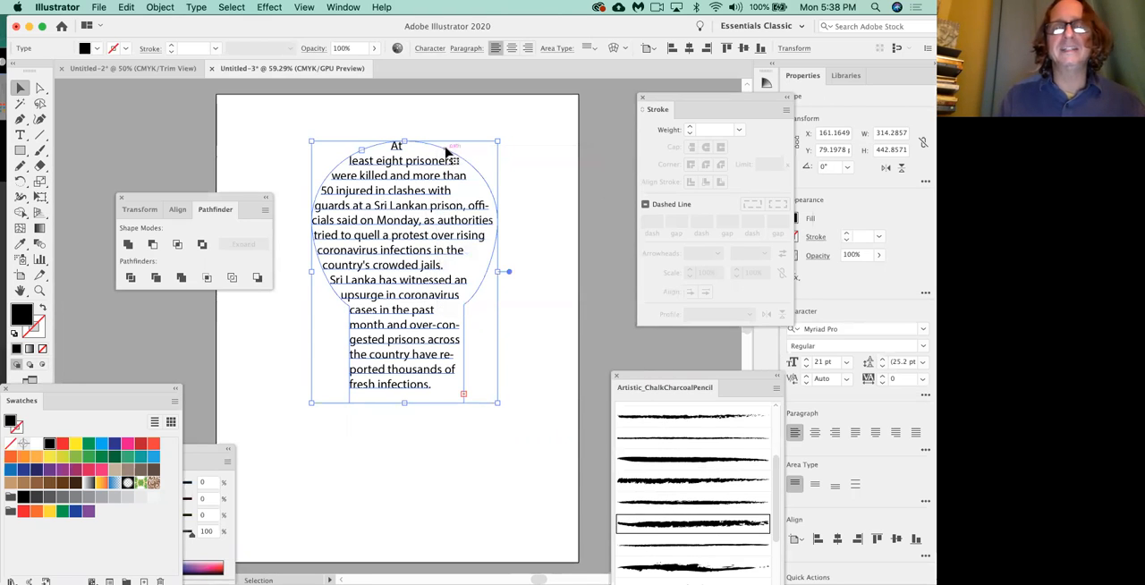
pyautogui.press('super+t')
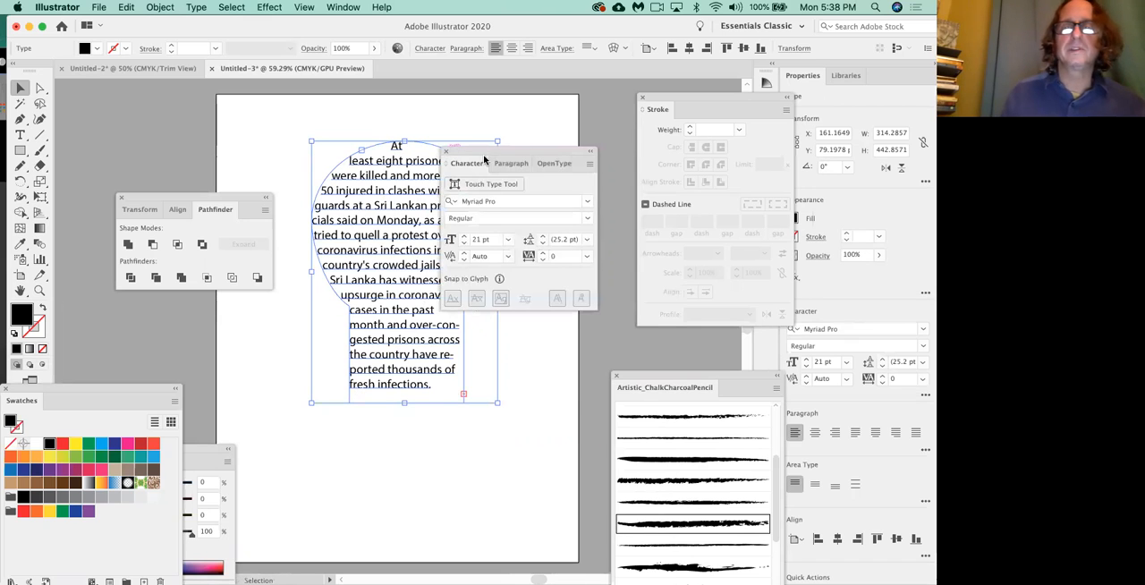
pyautogui.moveTo(484, 151); pyautogui.dragTo(495, 215)
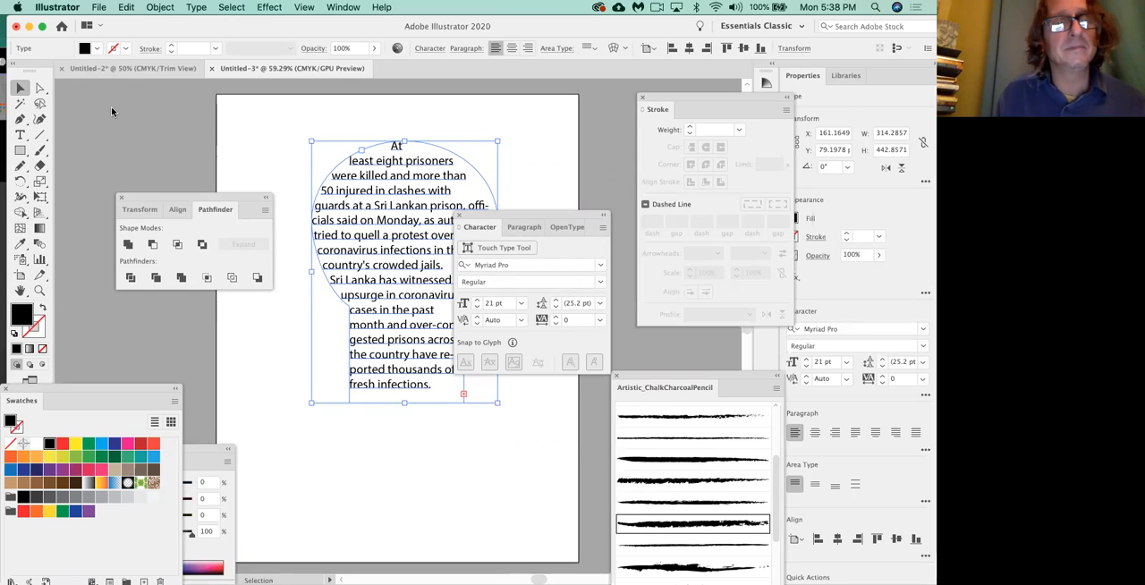
pyautogui.moveTo(501, 212); pyautogui.dragTo(471, 118)
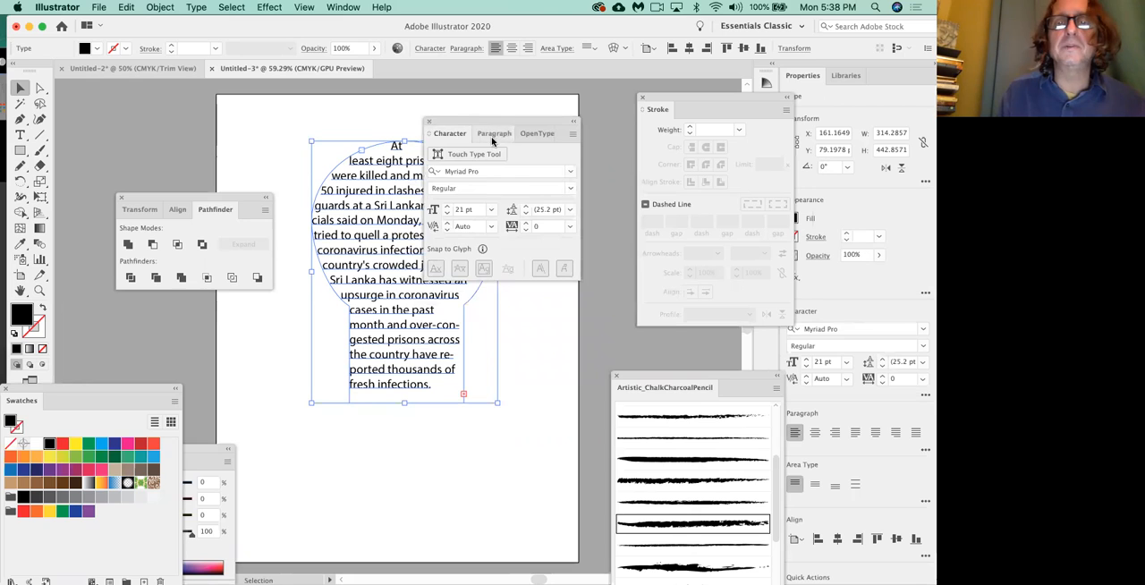
pyautogui.click(491, 134)
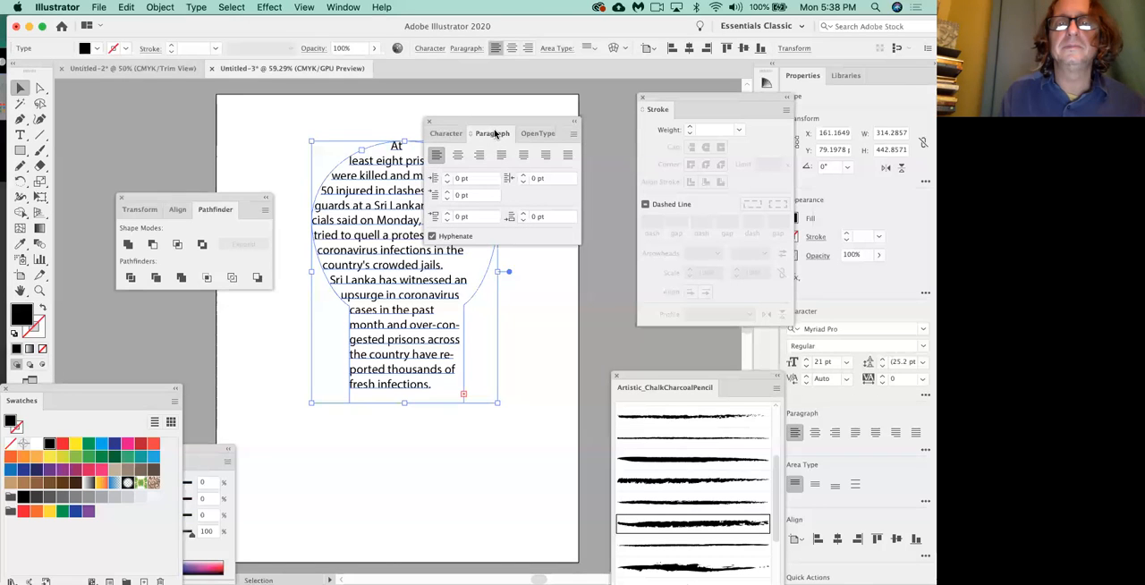
pyautogui.moveTo(472, 119); pyautogui.dragTo(514, 102)
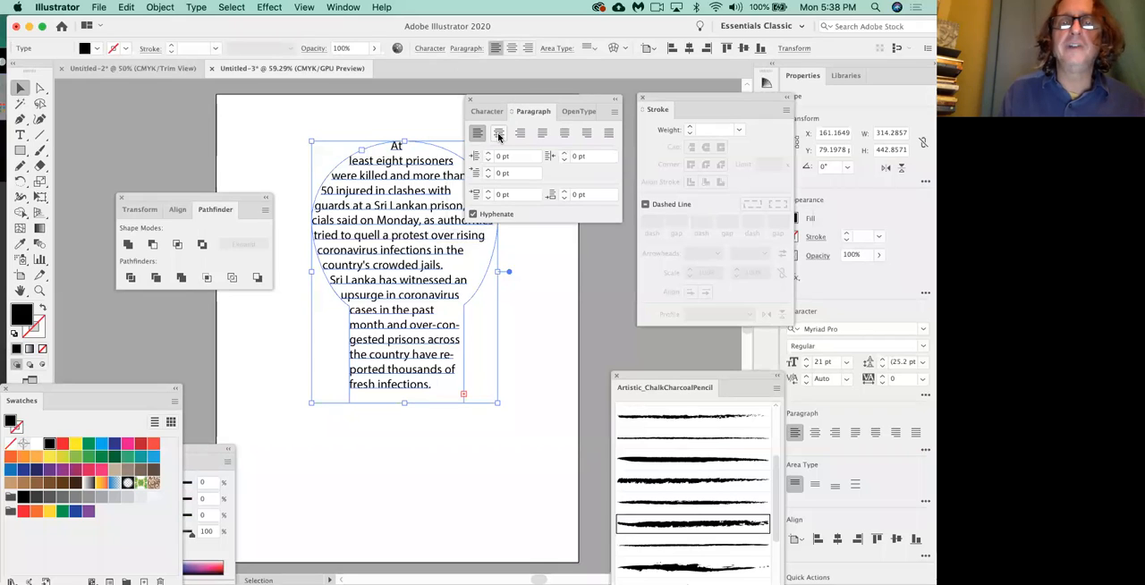
# Try centre alignment and right alignment on the shaped area text.
pyautogui.click(498, 134)
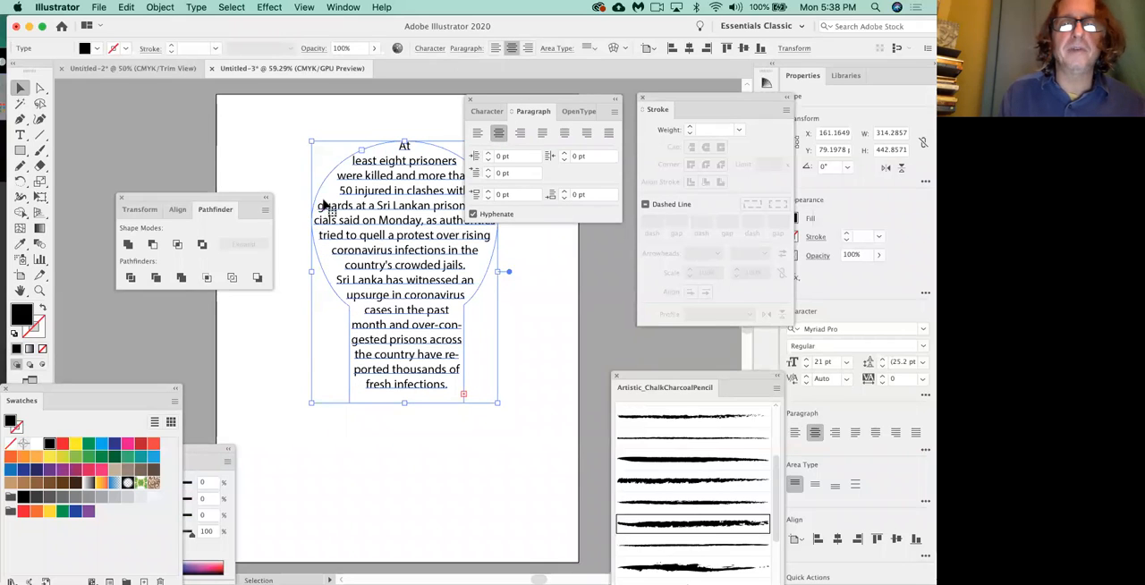
pyautogui.click(560, 331)
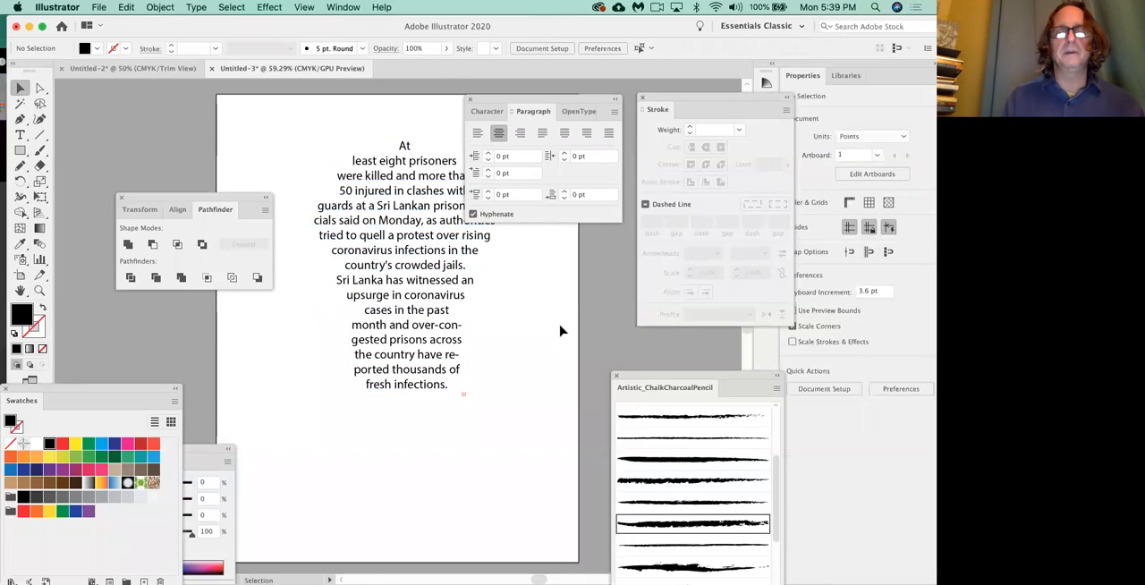
pyautogui.click(421, 235)
pyautogui.click(520, 134)
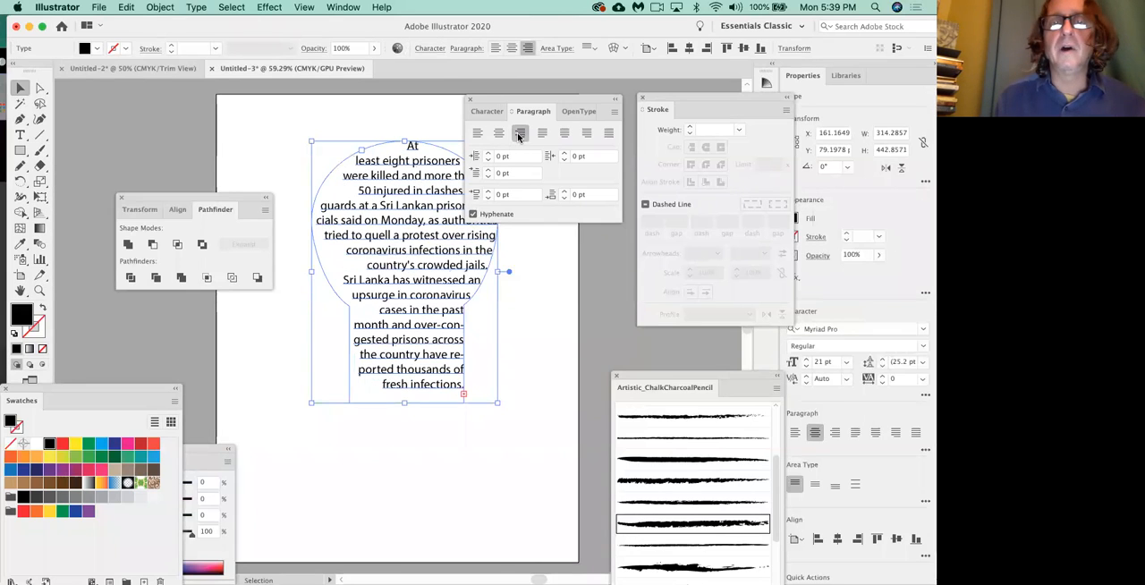
# Move the Paragraph panel off the text and justify the shaped text with the last line aligned left.
pyautogui.moveTo(510, 103); pyautogui.dragTo(607, 100)
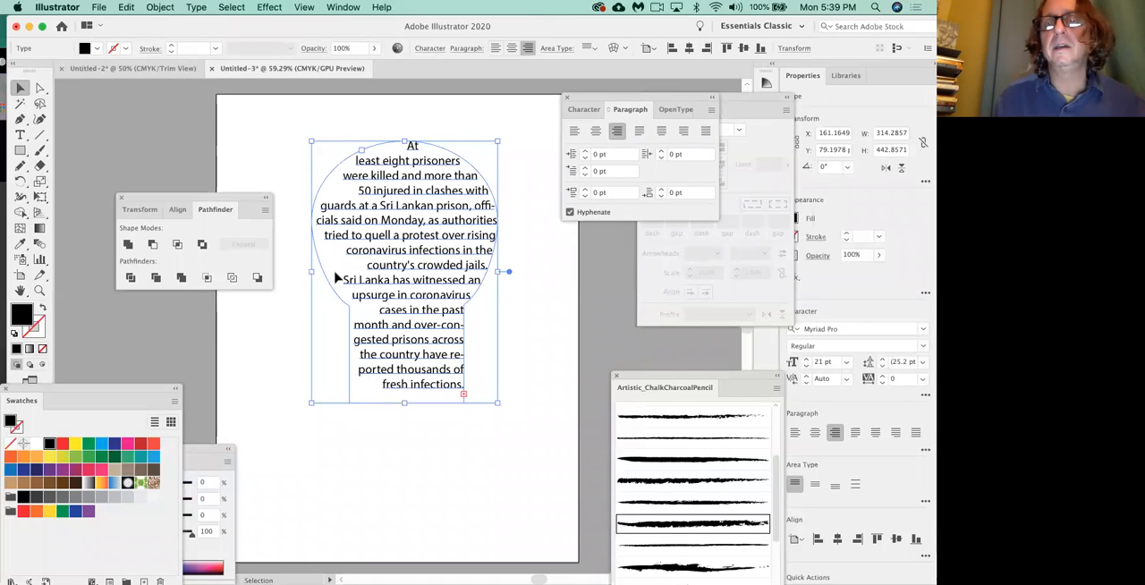
pyautogui.click(640, 133)
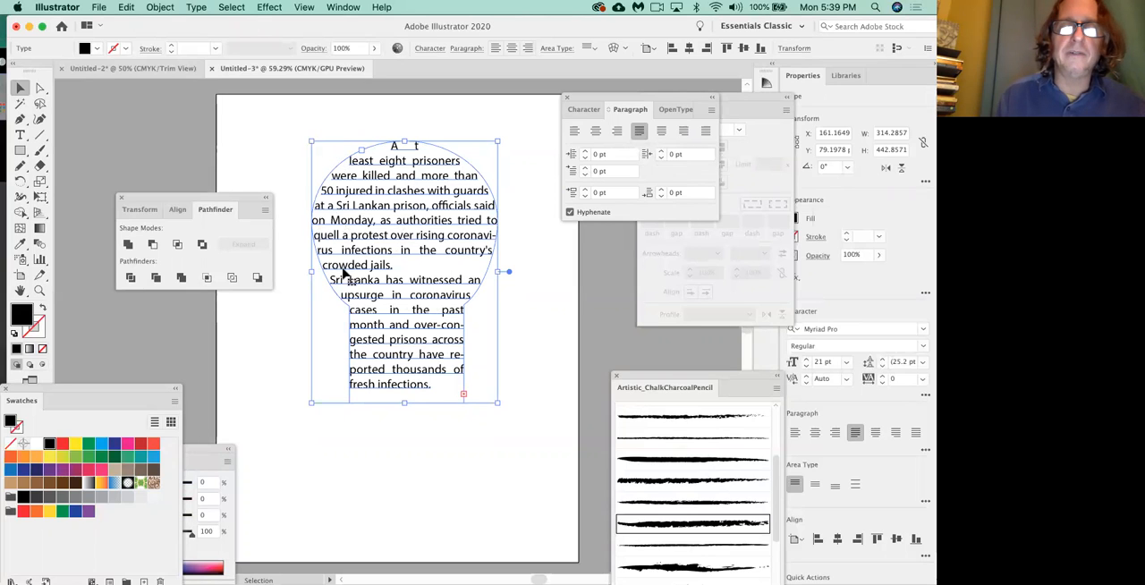
pyautogui.click(541, 262)
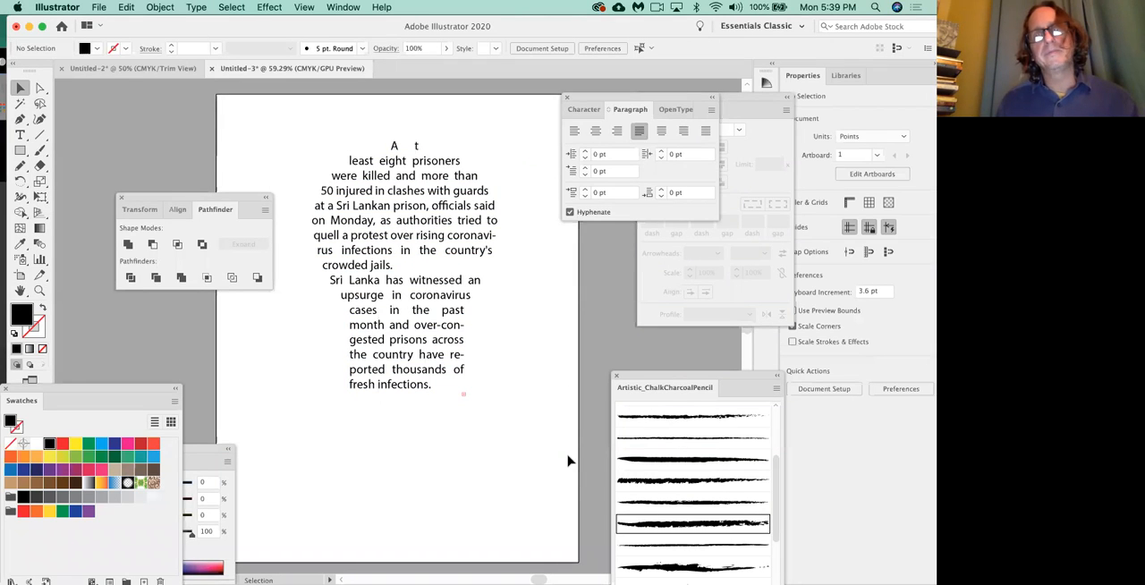
# Close and reopen the type panels, place them over the artboard's upper right corner, and show the Paragraph settings.
pyautogui.click(567, 97)
pyautogui.press('super+t')
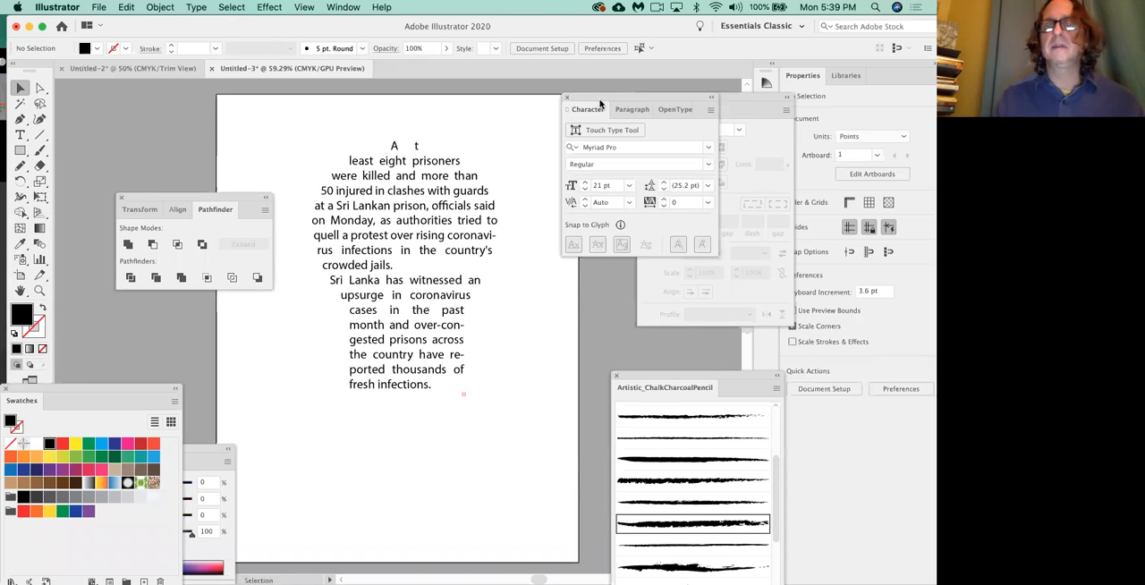
pyautogui.moveTo(600, 93); pyautogui.dragTo(524, 106)
pyautogui.click(554, 123)
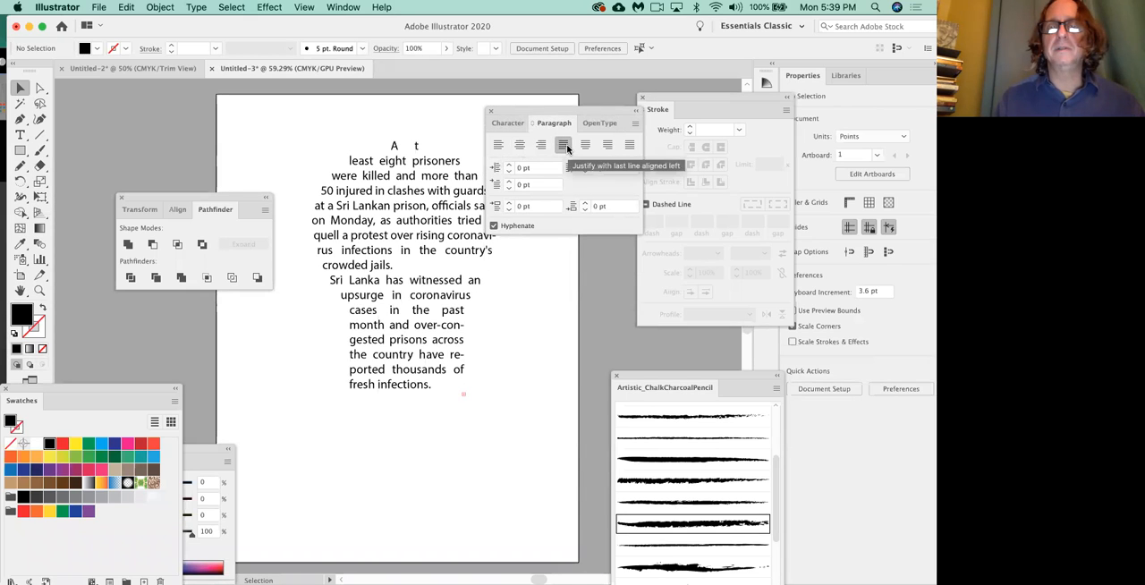
# Recolour the shaped text, trying teal, red and a lighter green, and settle on dark green (C=90 M=30 Y=95 K=30).
pyautogui.click(447, 204)
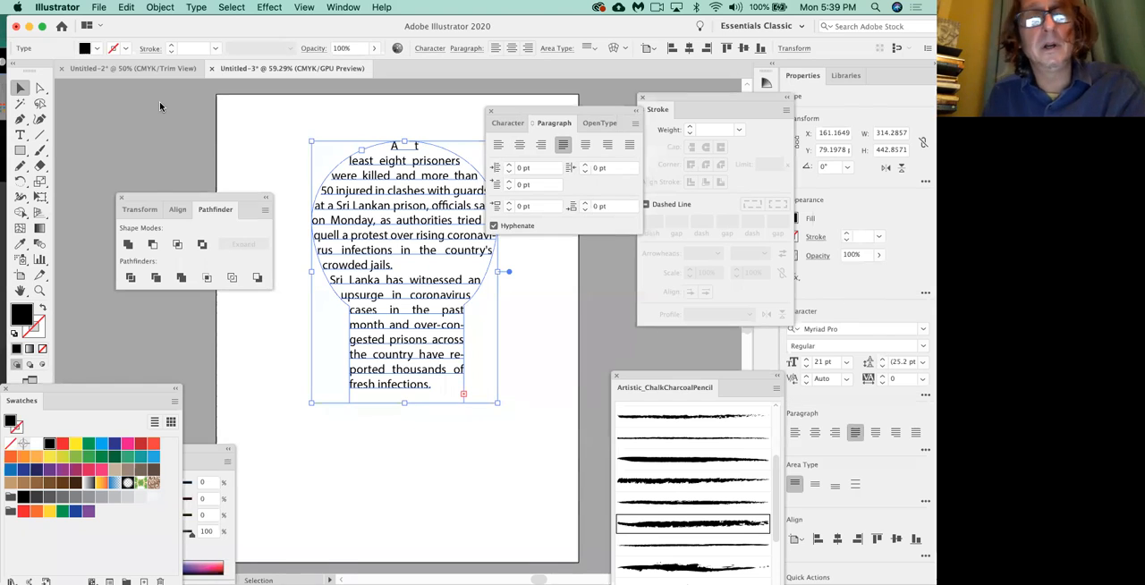
pyautogui.click(279, 155)
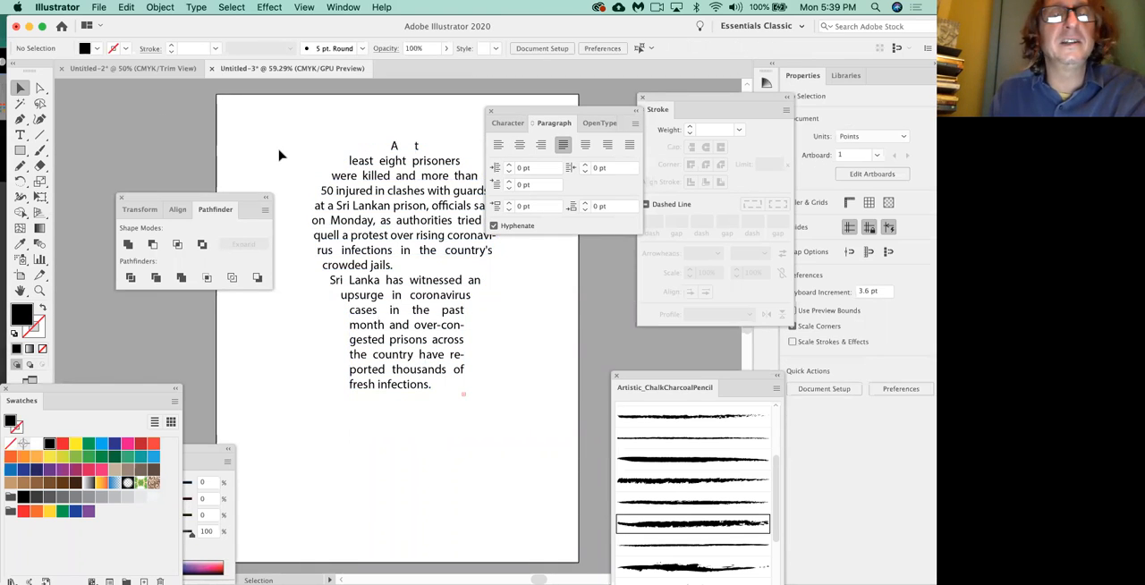
pyautogui.click(379, 182)
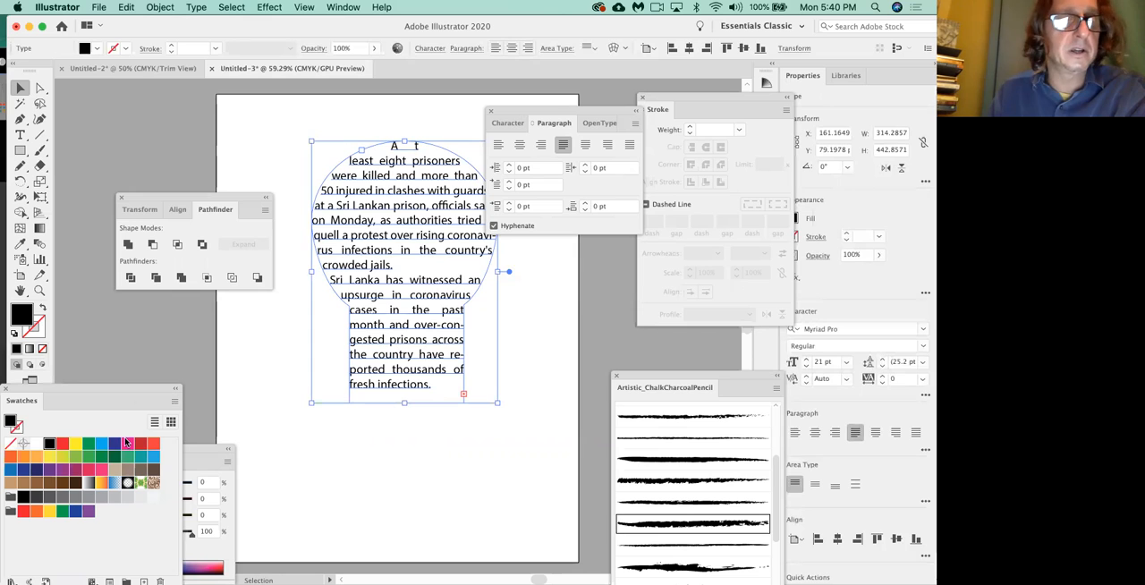
pyautogui.click(144, 459)
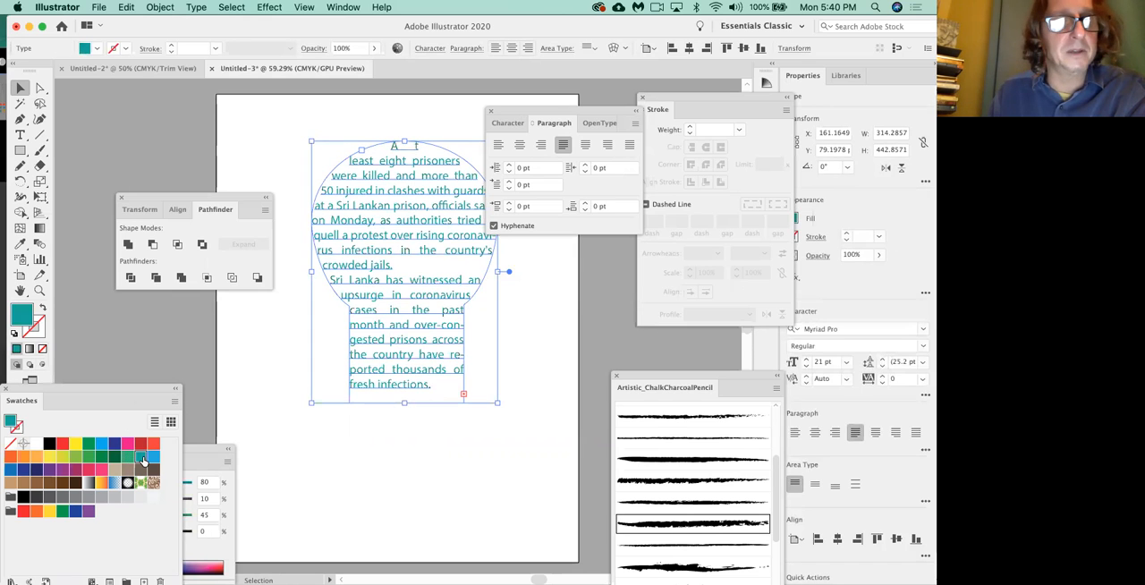
pyautogui.click(142, 445)
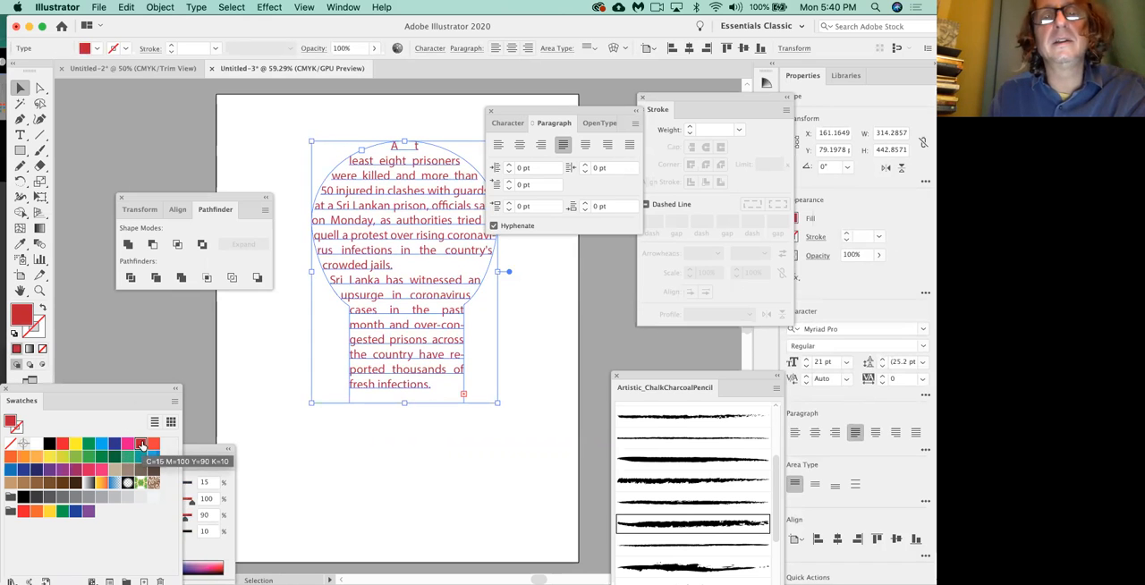
pyautogui.click(88, 445)
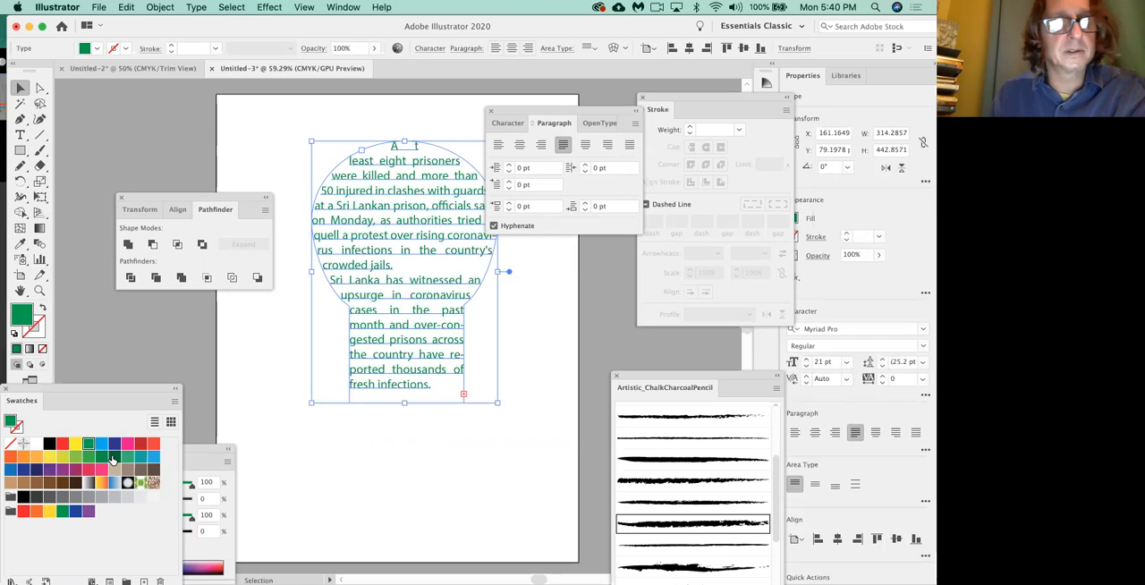
pyautogui.click(114, 460)
pyautogui.click(259, 332)
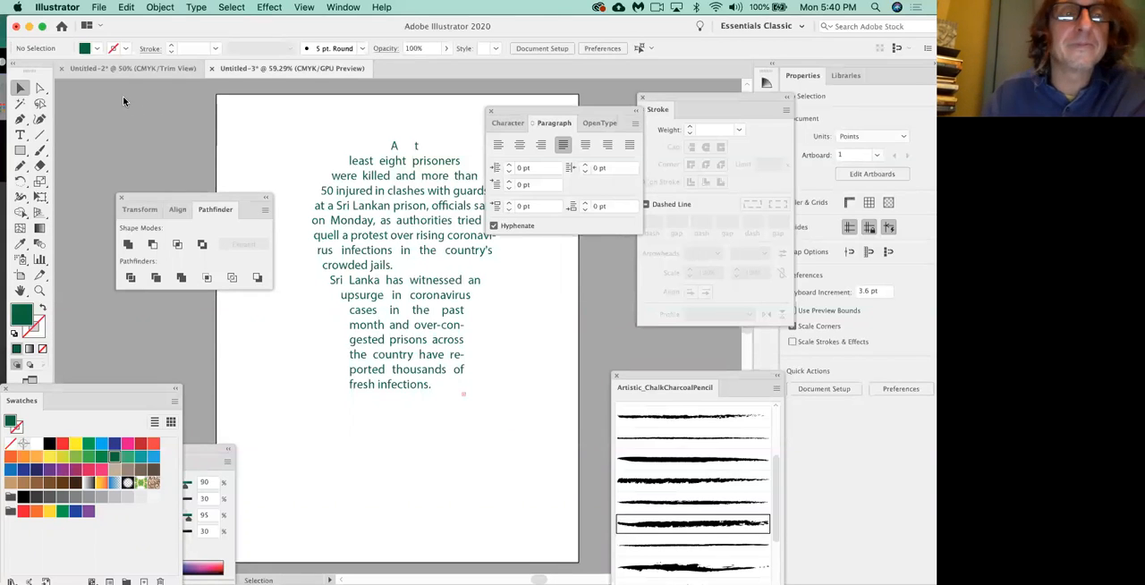
# Select only the outline of the text shape with the Direct Selection tool and fill it with CMYK Yellow.
pyautogui.click(394, 179)
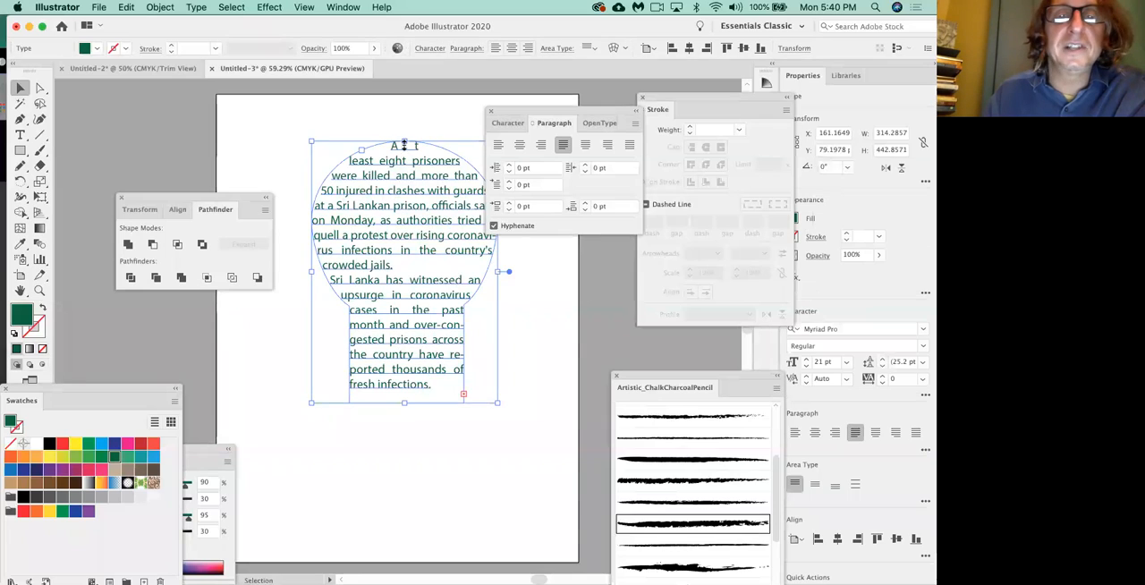
pyautogui.click(269, 172)
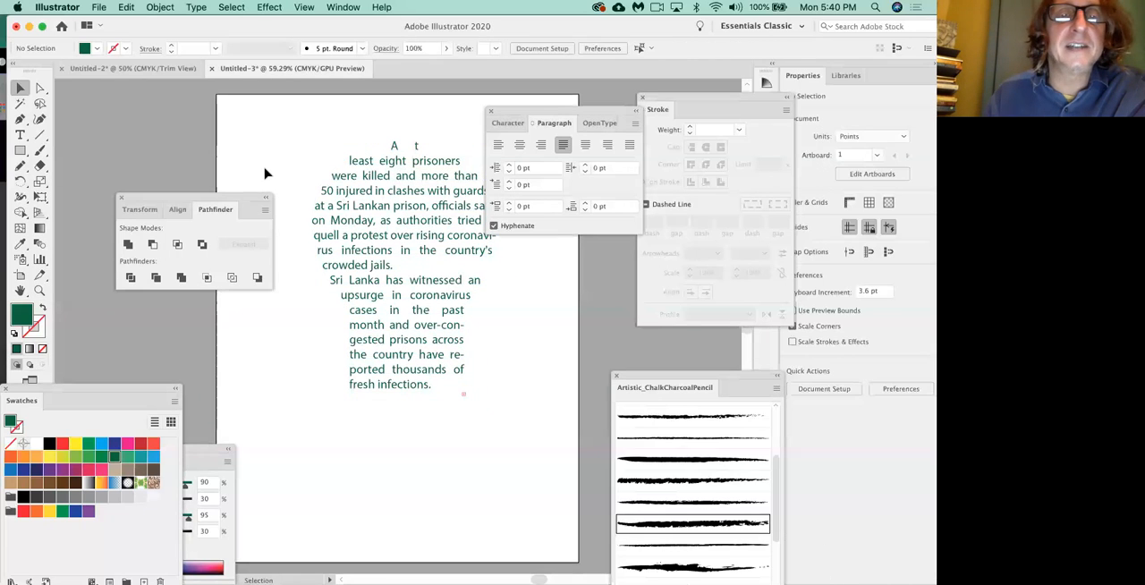
pyautogui.click(41, 89)
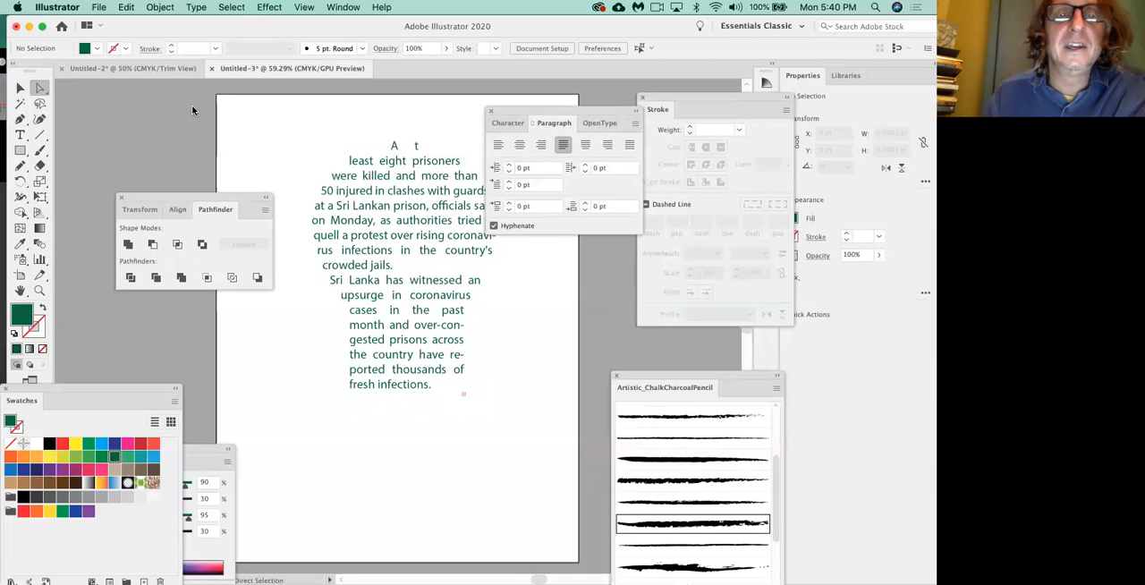
pyautogui.click(344, 166)
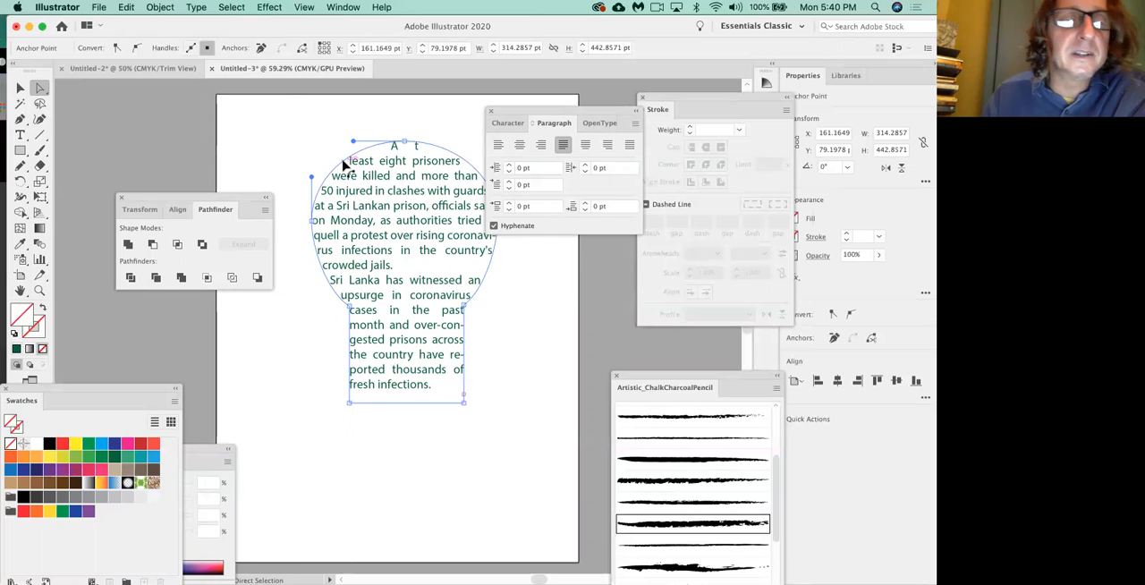
pyautogui.click(76, 443)
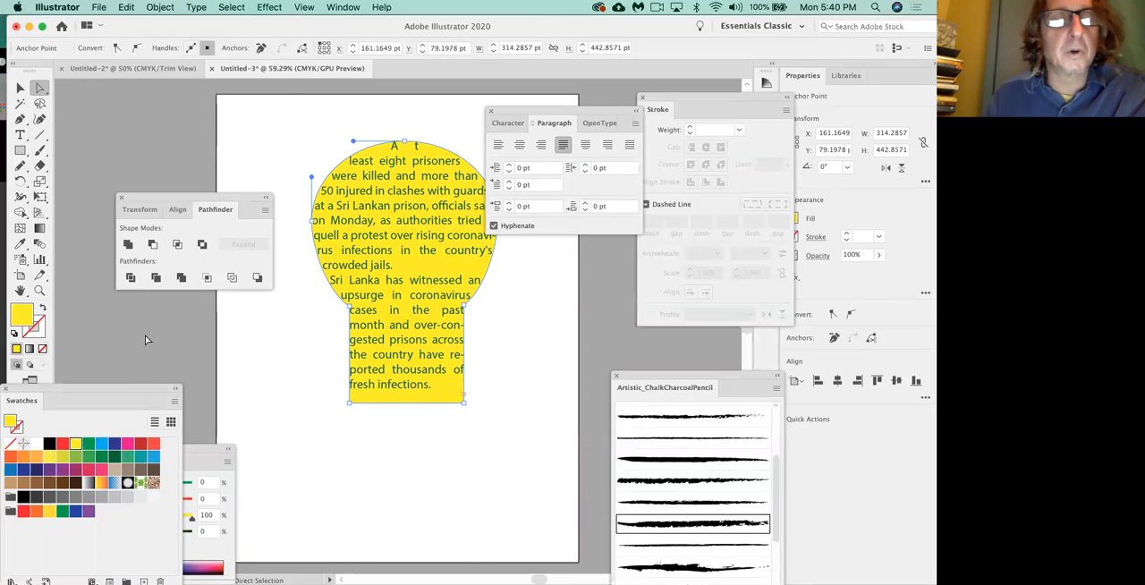
pyautogui.click(278, 315)
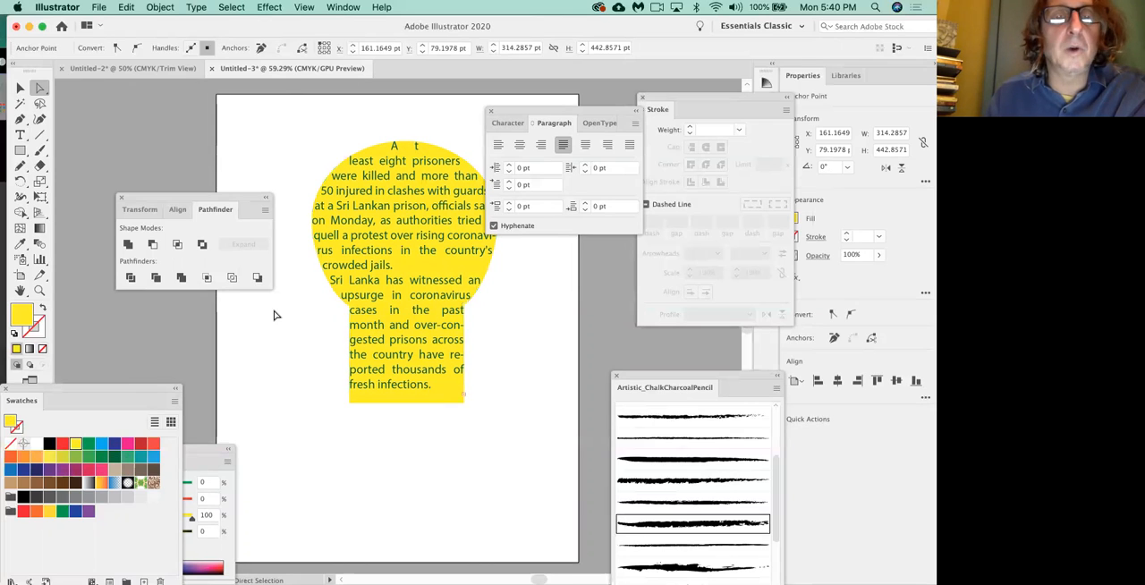
pyautogui.click(370, 145)
pyautogui.click(309, 130)
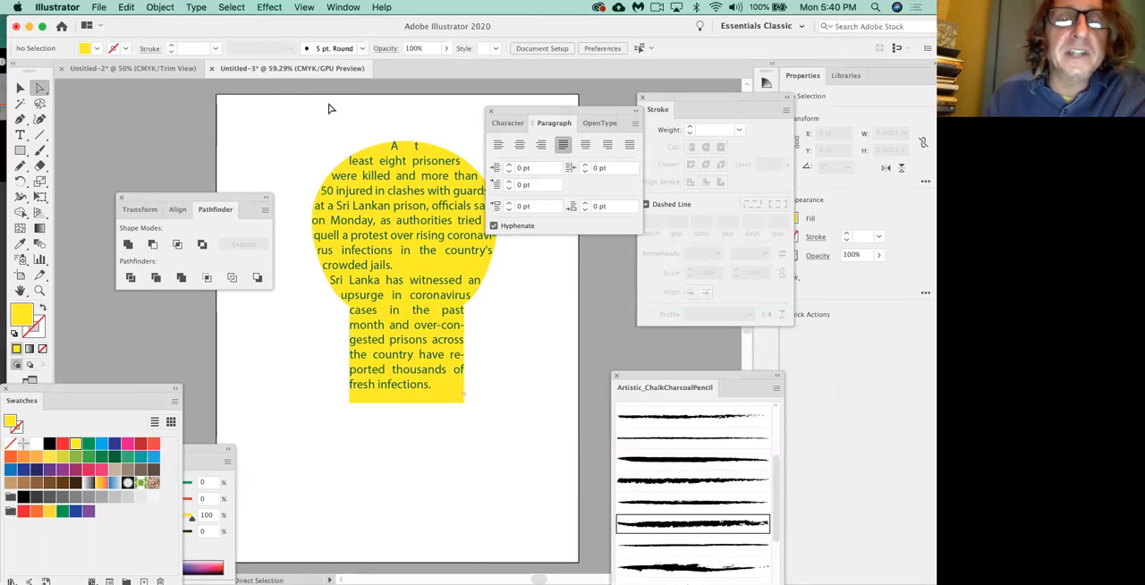
pyautogui.click(375, 146)
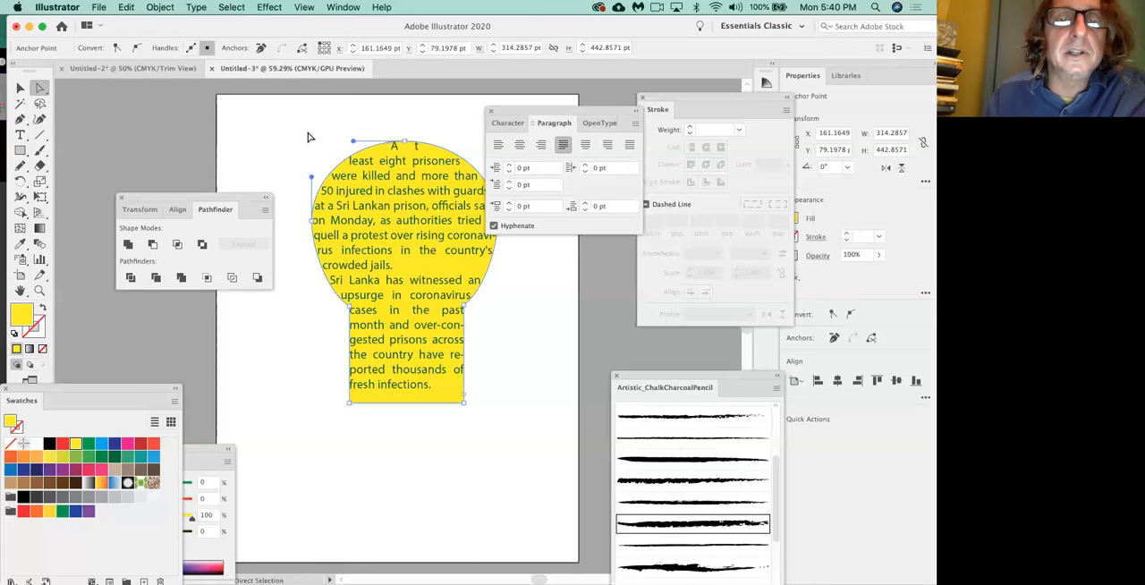
pyautogui.click(307, 135)
# Select the whole shaped text object and change its font to Luckiest Guy Regular.
pyautogui.click(22, 87)
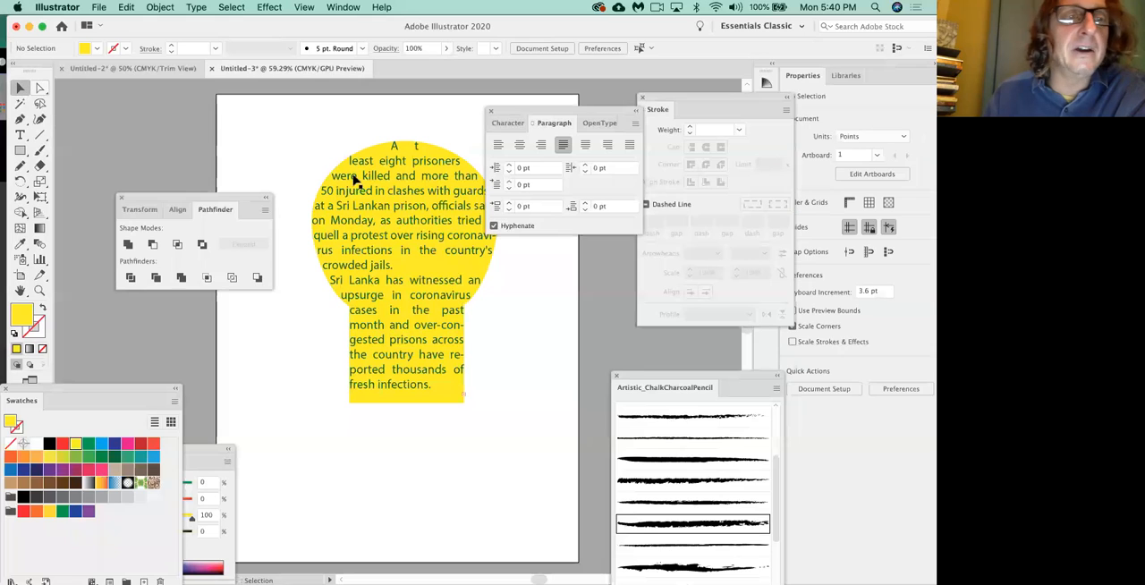
pyautogui.click(414, 193)
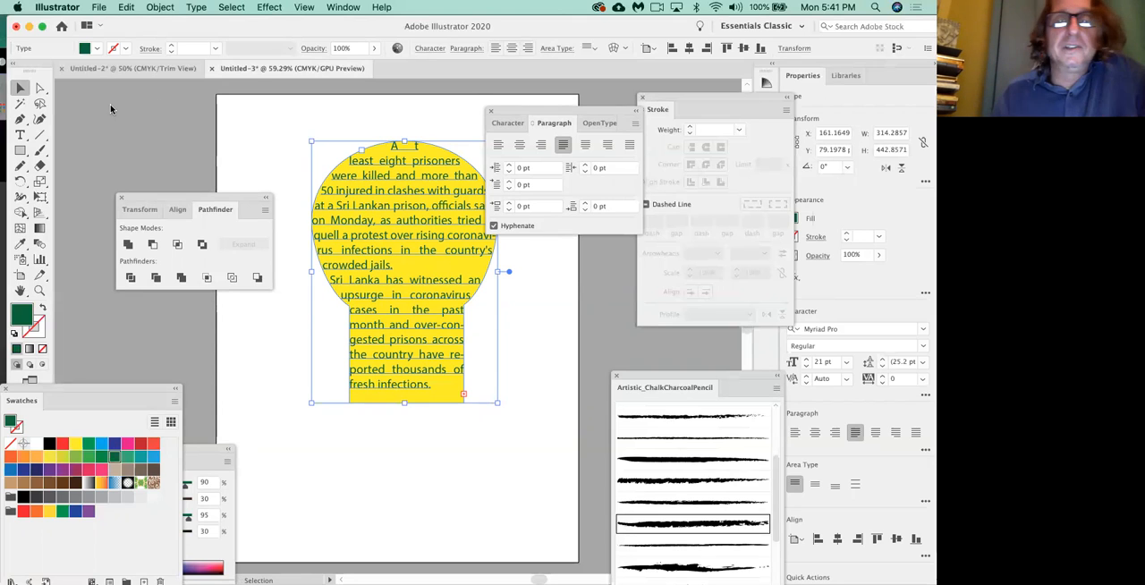
pyautogui.click(506, 123)
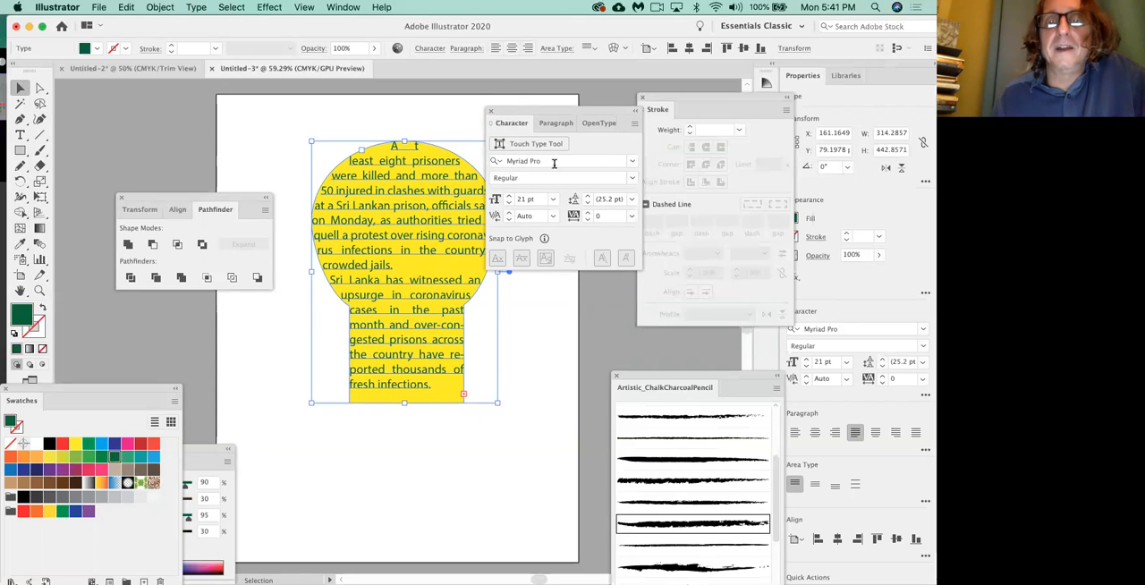
pyautogui.click(633, 162)
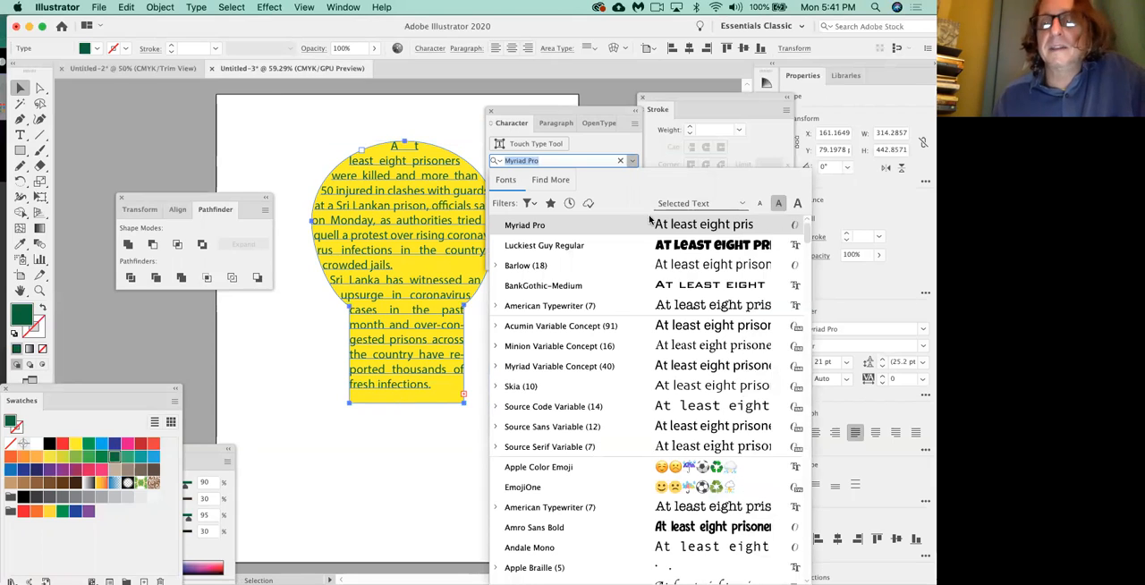
pyautogui.click(670, 251)
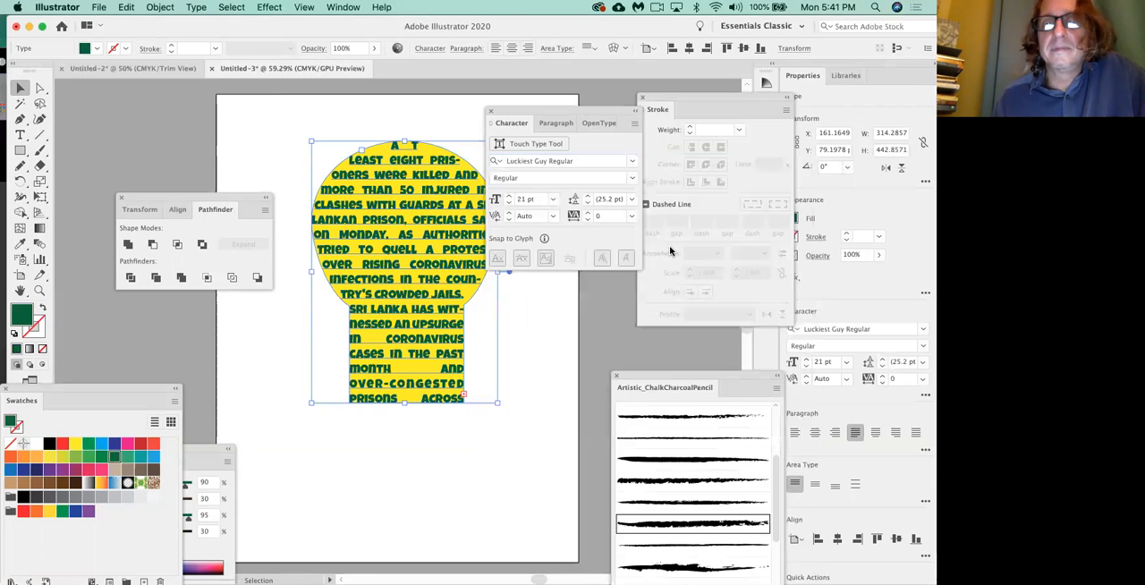
# Reduce the shaped text's font size to 17 pt and deselect it.
pyautogui.click(508, 203)
pyautogui.click(508, 203)
pyautogui.click(508, 203)
pyautogui.click(509, 204)
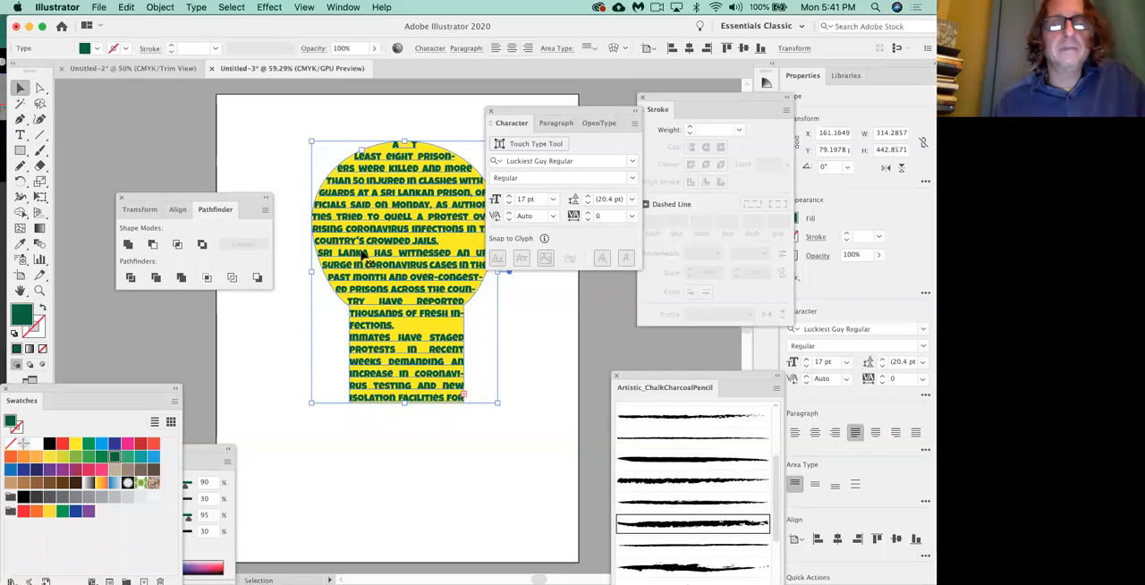
pyautogui.click(292, 313)
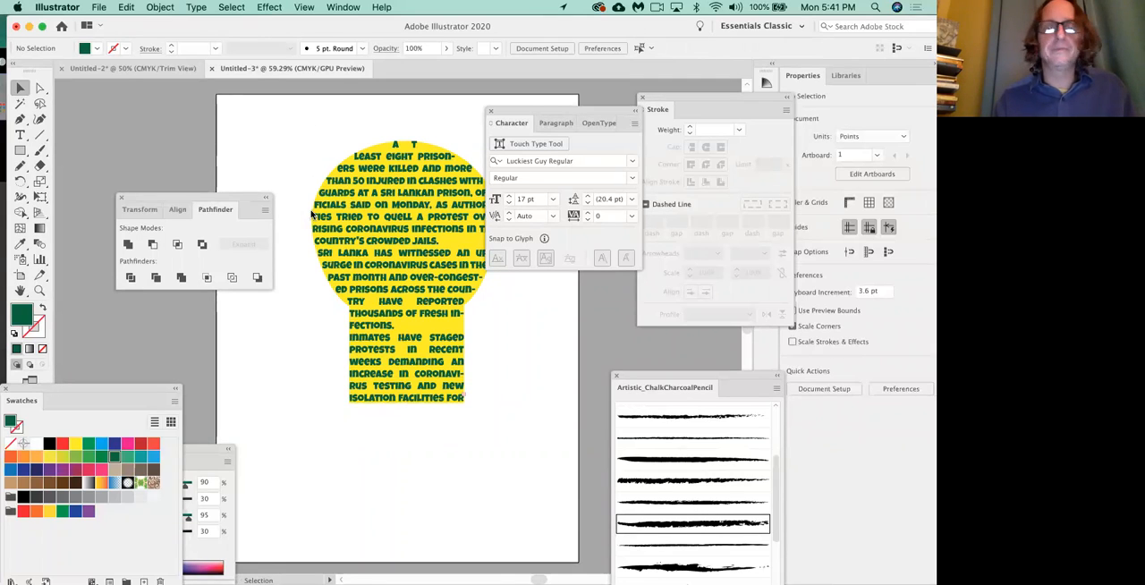
# Select the shaped text in a close-up view and move the Pathfinder and Character panels away from the text's side edges.
pyautogui.click(341, 230)
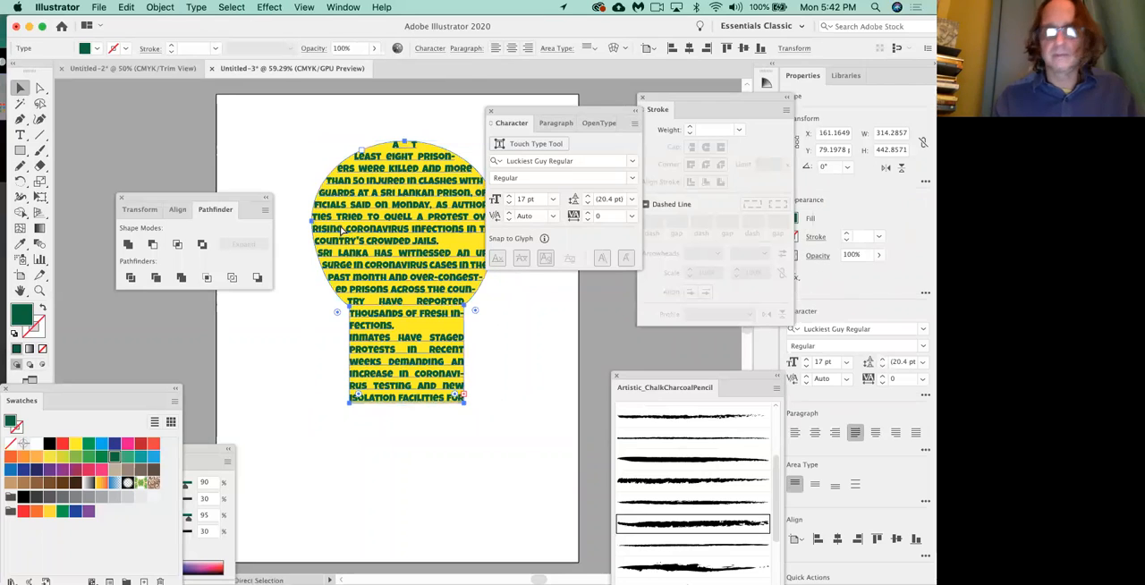
pyautogui.press('super+equal')
pyautogui.press('super+equal')
pyautogui.press('super+equal')
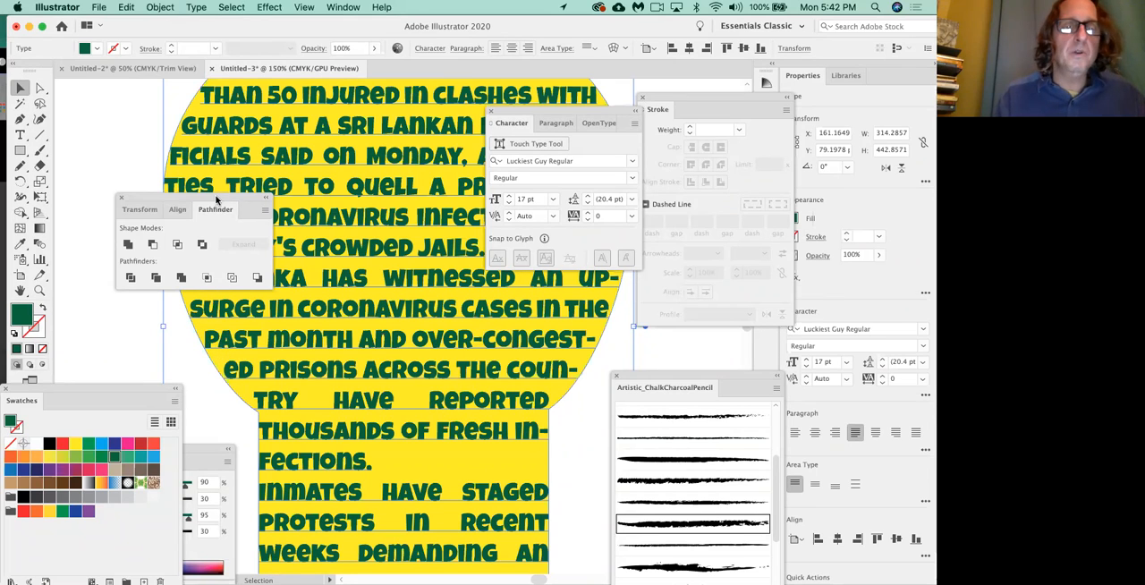
pyautogui.moveTo(216, 198); pyautogui.dragTo(178, 199)
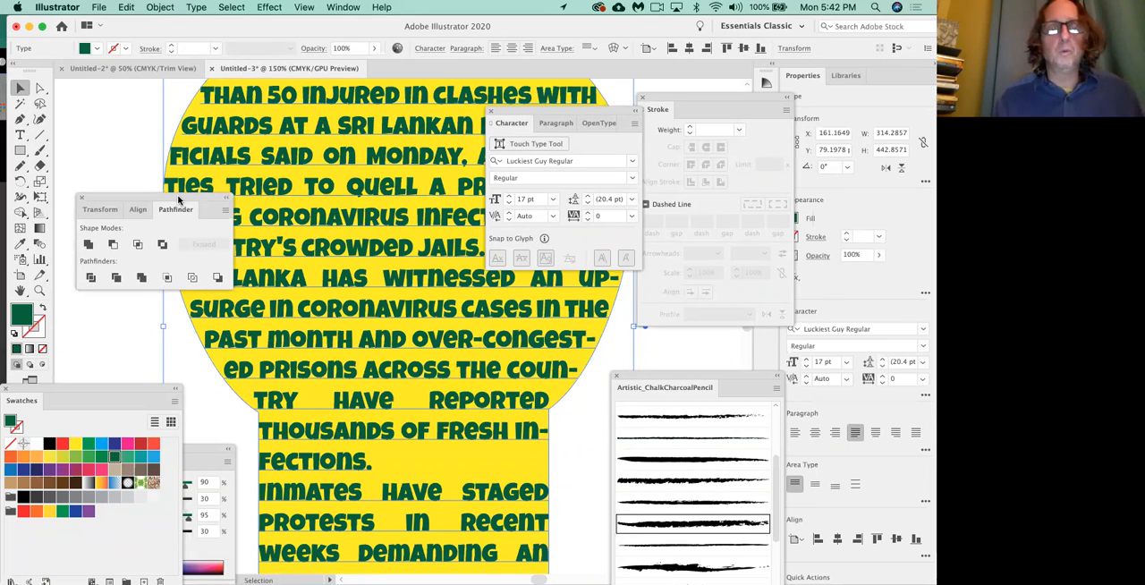
pyautogui.moveTo(536, 113); pyautogui.dragTo(399, 161)
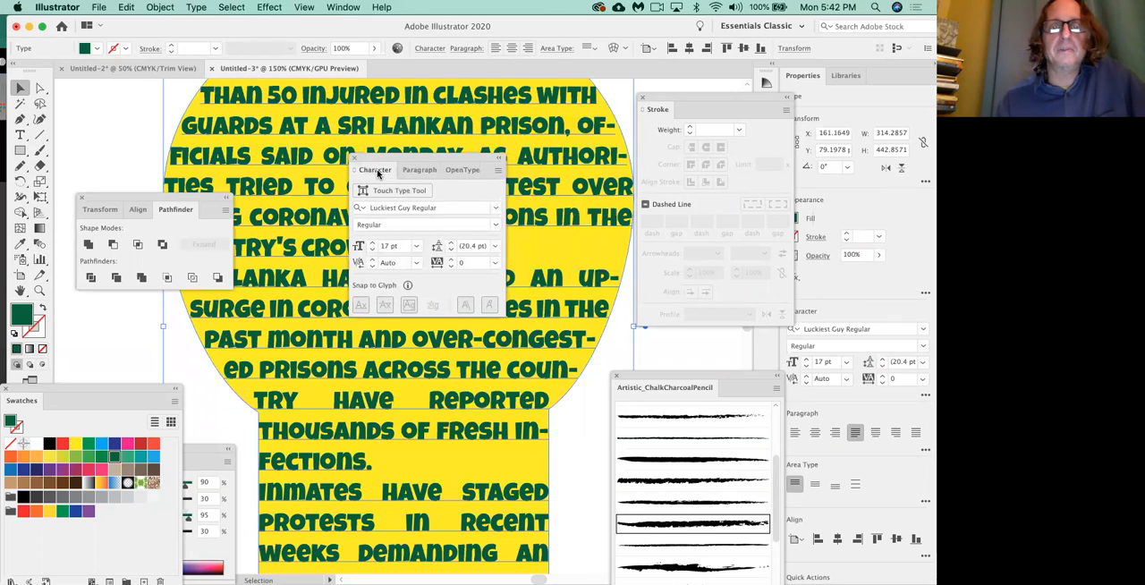
# Set the shaped text's left indent to 15 pt in the Paragraph settings.
pyautogui.click(421, 172)
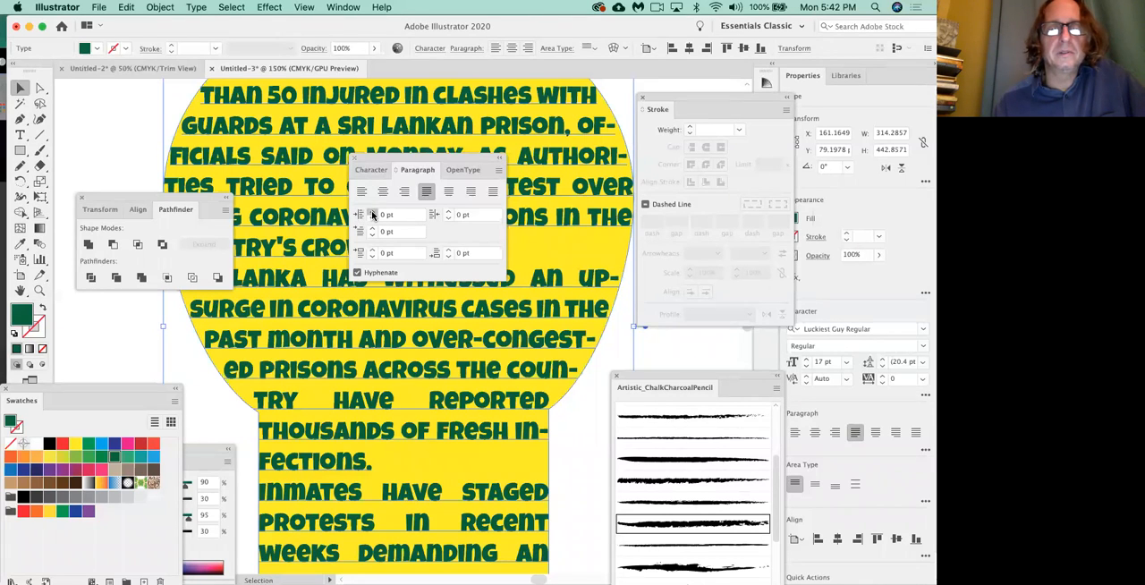
pyautogui.click(372, 212)
pyautogui.click(372, 212)
pyautogui.click(373, 212)
pyautogui.click(373, 212)
pyautogui.click(372, 212)
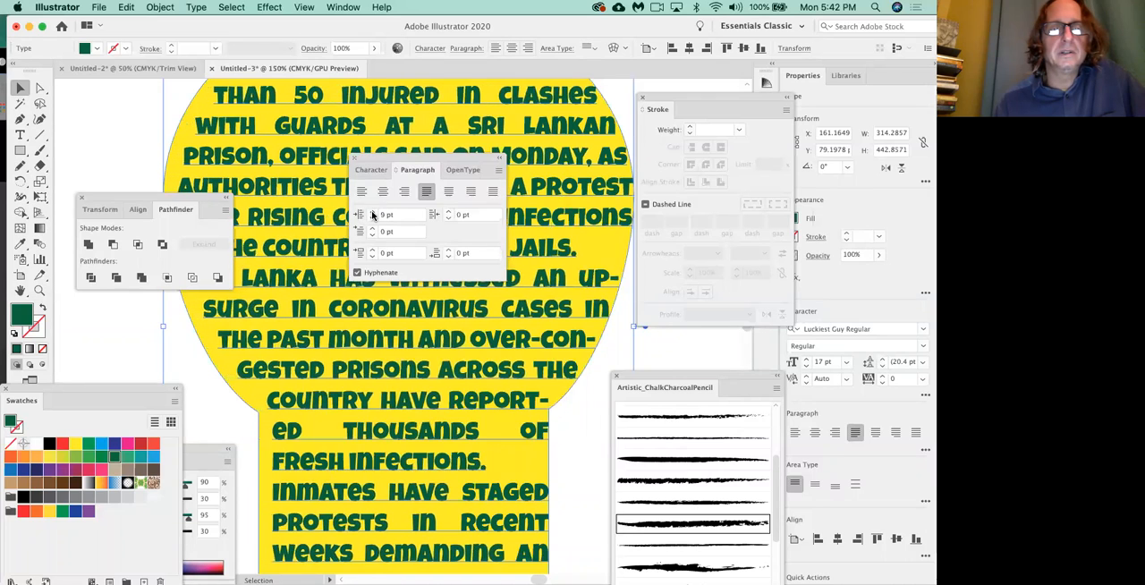
pyautogui.click(372, 212)
pyautogui.click(373, 212)
pyautogui.click(372, 212)
pyautogui.click(372, 212)
pyautogui.click(372, 212)
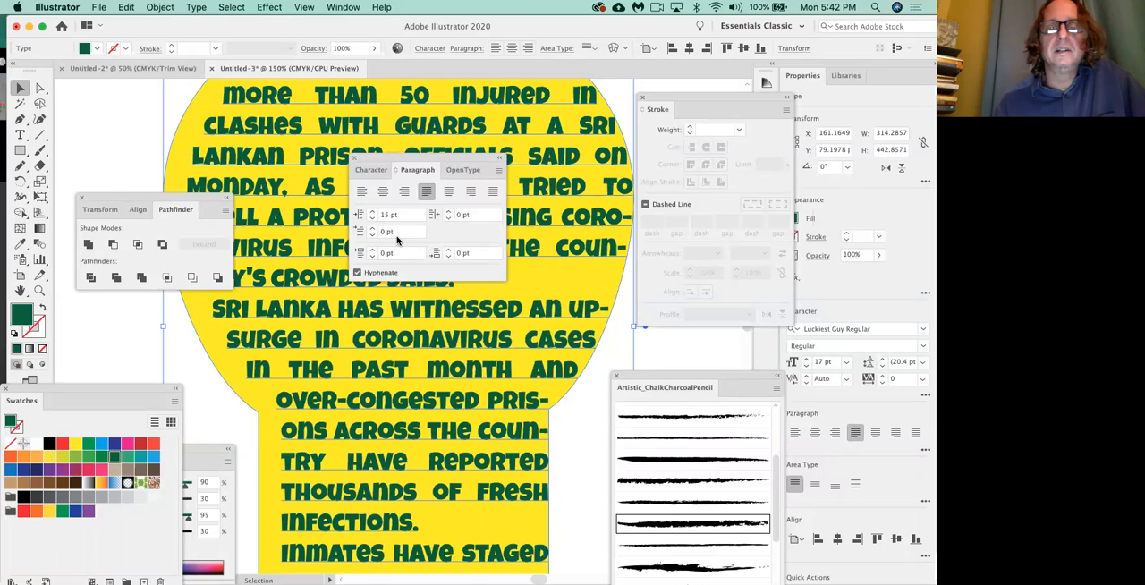
# Set the shaped text's right indent to 15 pt and deselect the text.
pyautogui.click(449, 212)
pyautogui.click(449, 212)
pyautogui.click(449, 212)
pyautogui.click(449, 212)
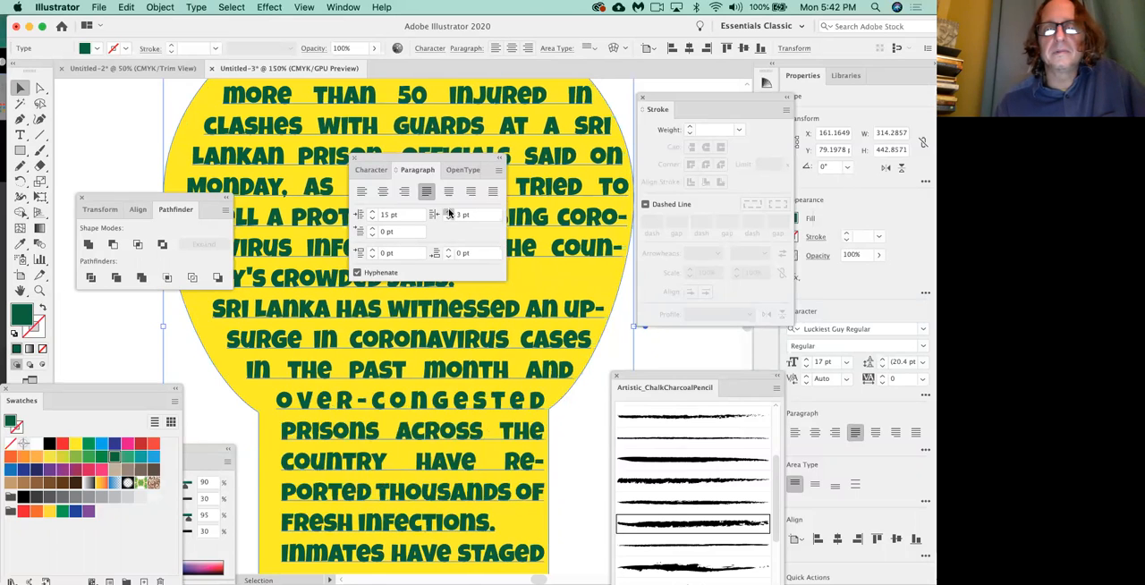
pyautogui.click(449, 212)
pyautogui.click(449, 212)
pyautogui.click(449, 212)
pyautogui.click(449, 212)
pyautogui.click(449, 212)
pyautogui.click(449, 212)
pyautogui.click(449, 212)
pyautogui.click(449, 212)
pyautogui.click(450, 212)
pyautogui.click(449, 212)
pyautogui.click(449, 212)
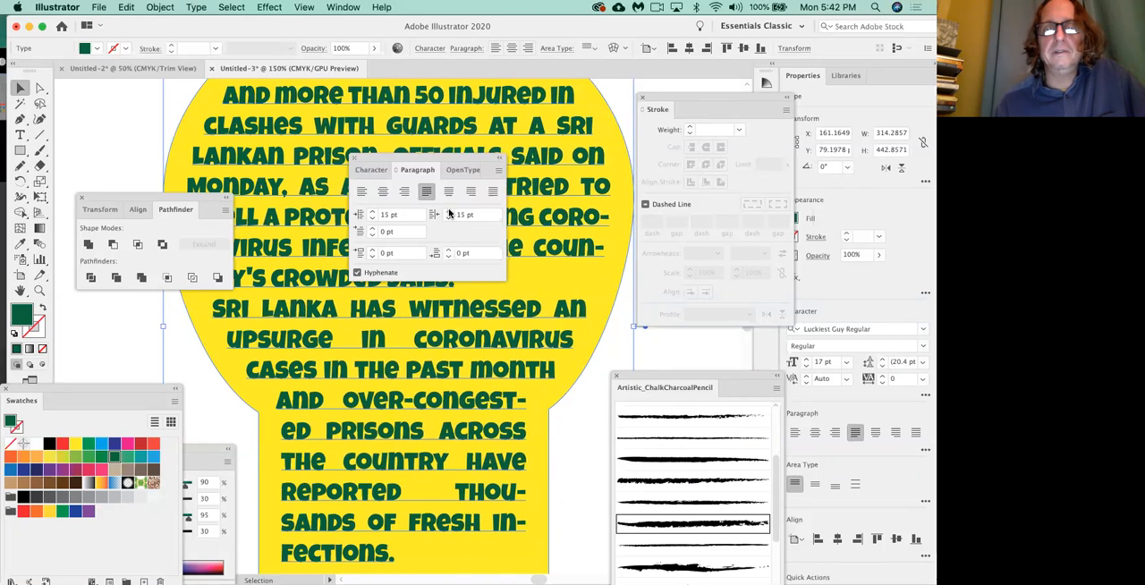
pyautogui.click(598, 382)
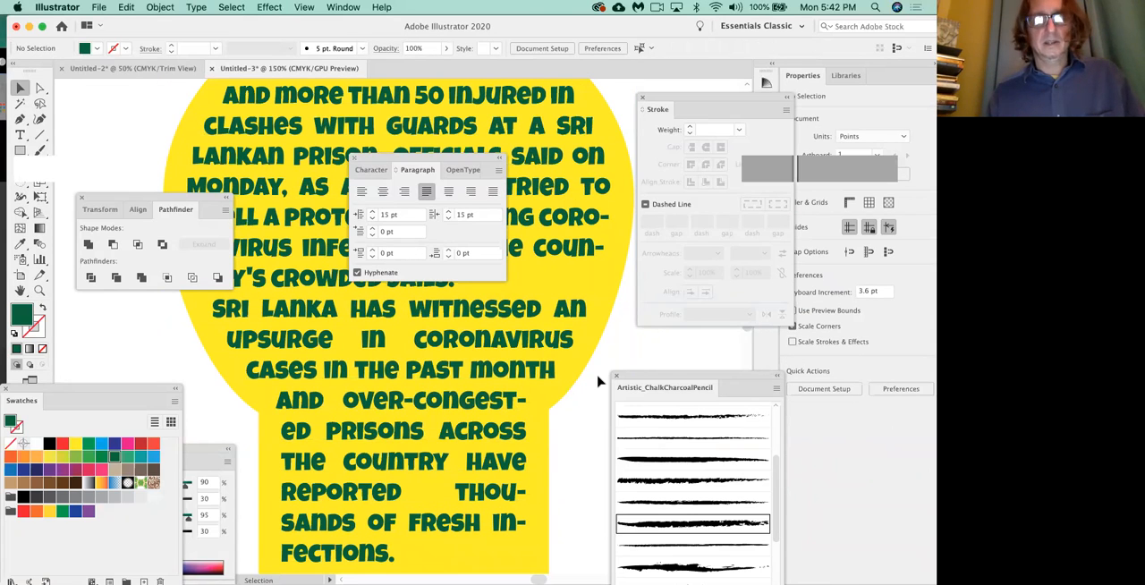
# Review the full artboard with all panels hidden, restore them, and move the Paragraph panel below Pathfinder and the Stroke panel lower.
pyautogui.press('Tab')
pyautogui.press('super+0')
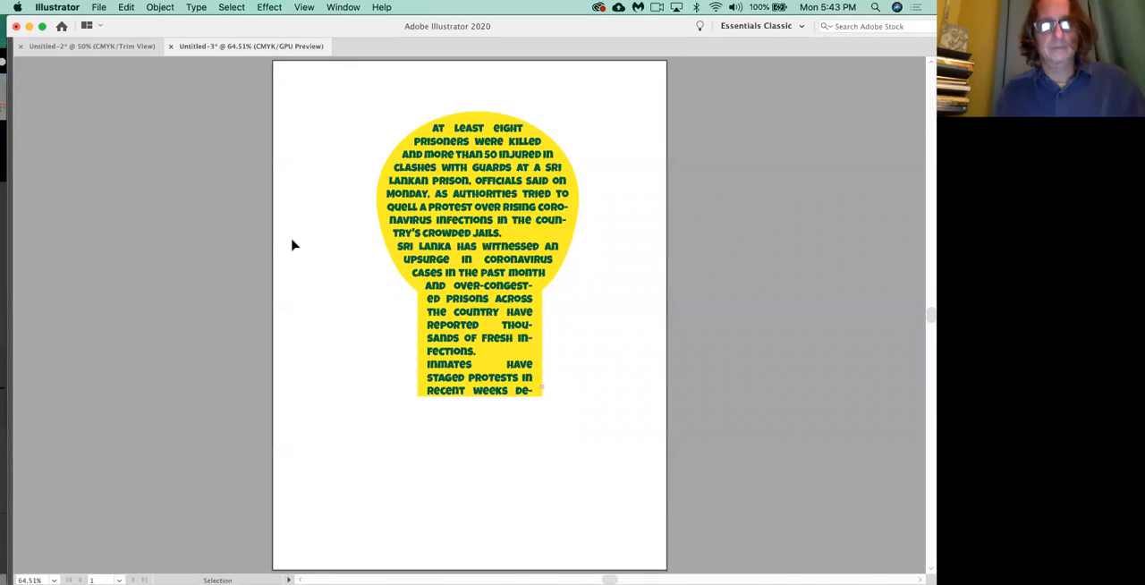
pyautogui.press('Tab')
pyautogui.moveTo(417, 173); pyautogui.dragTo(189, 299)
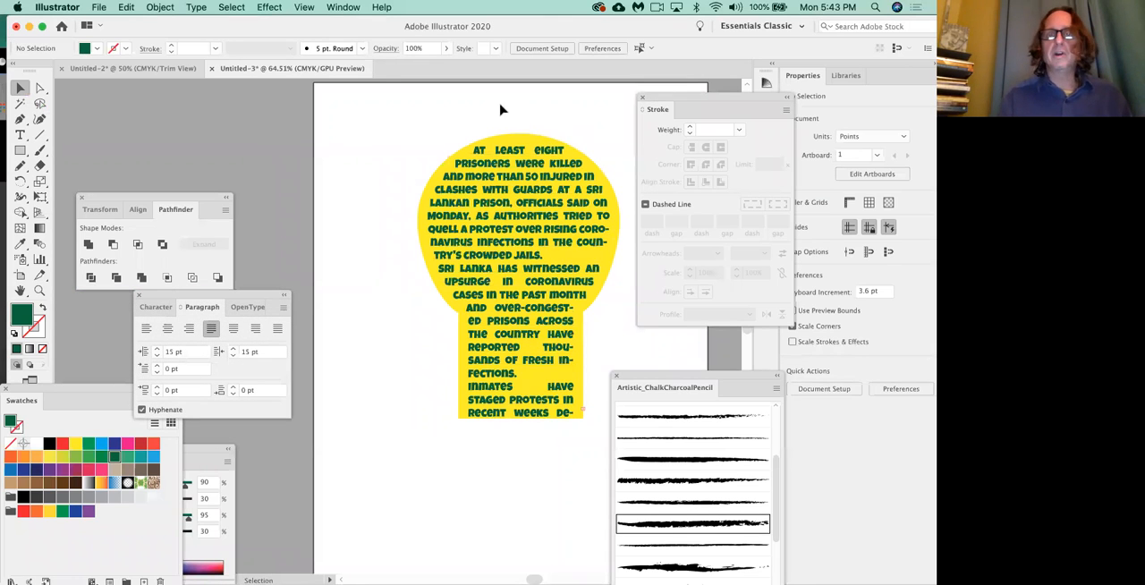
pyautogui.moveTo(697, 108)
pyautogui.mouseDown()
pyautogui.moveTo(730, 157)
pyautogui.moveTo(743, 221)
pyautogui.moveTo(706, 296)
pyautogui.mouseUp()
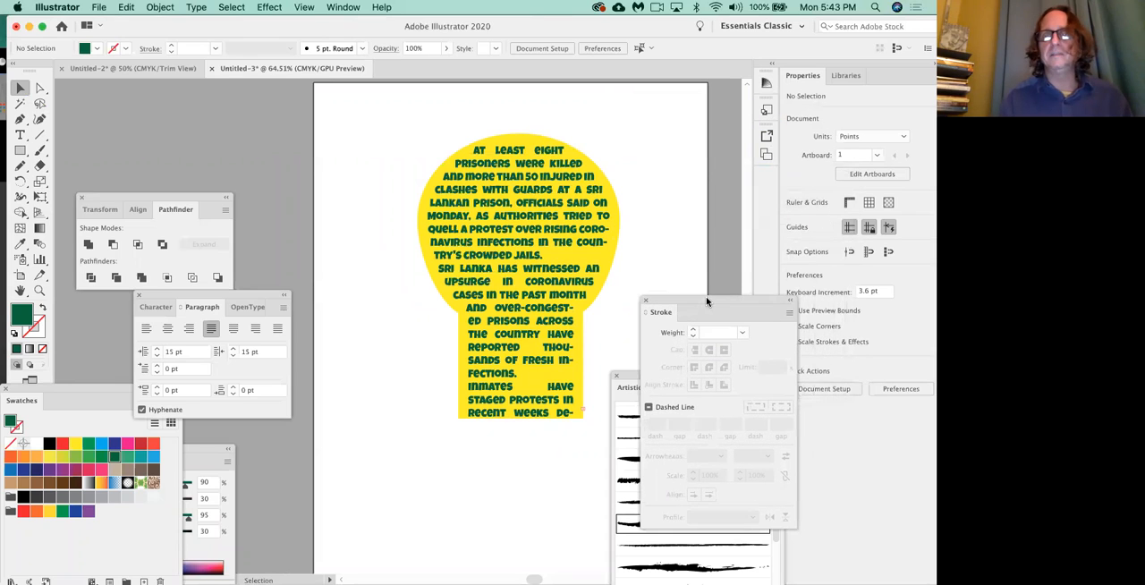
# Close the floating Stroke, brush library and Pathfinder panels.
pyautogui.click(642, 301)
pyautogui.click(615, 373)
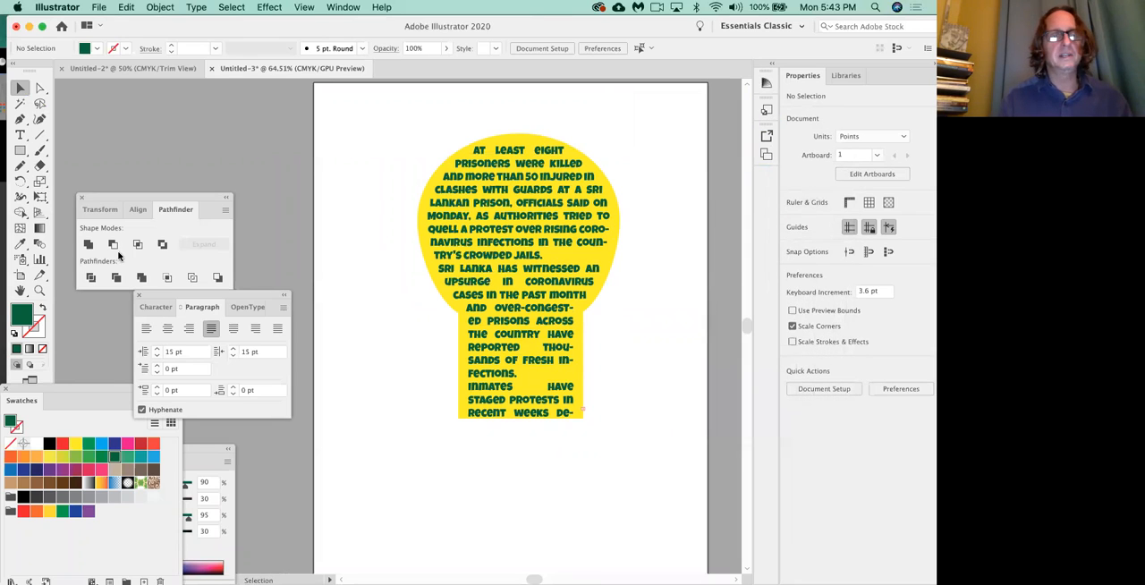
pyautogui.click(82, 197)
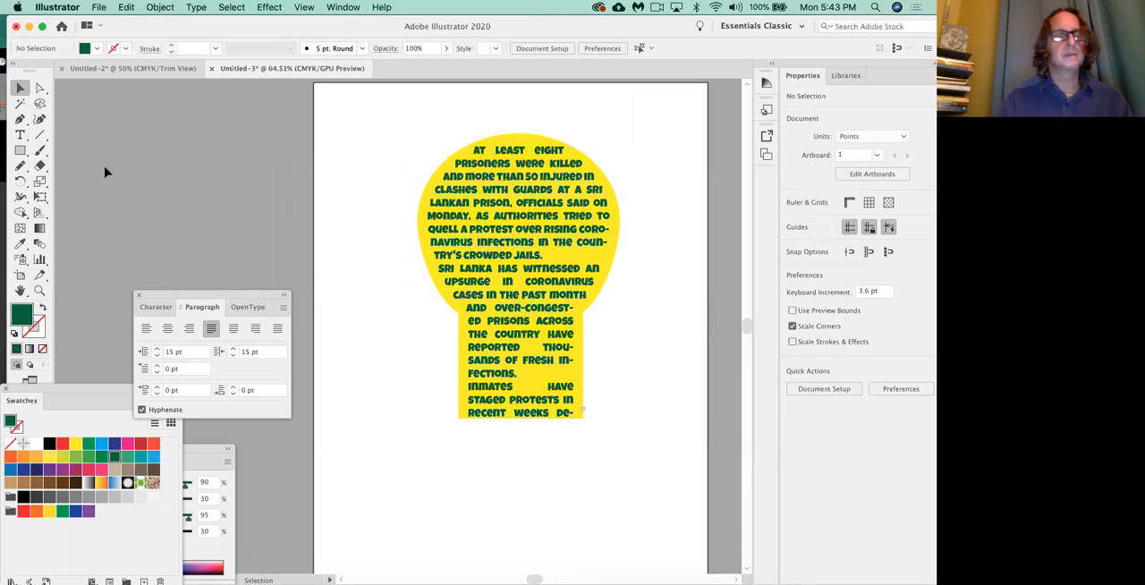
# Draw a two-point arched path with the Pen tool across the top of the yellow text shape.
pyautogui.click(20, 119)
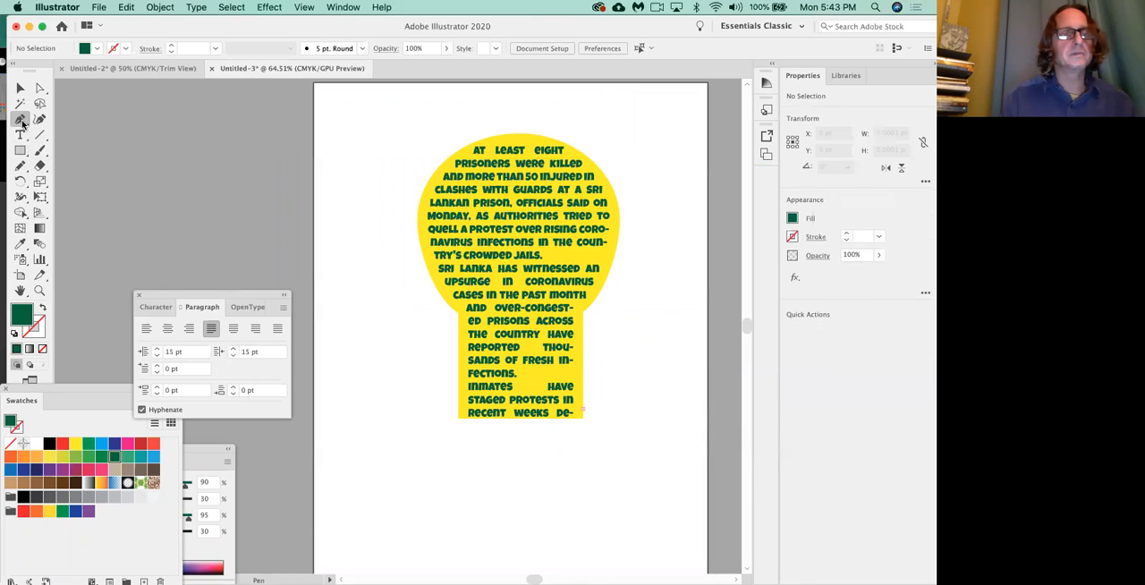
pyautogui.hscroll(4, 352, 220)
pyautogui.scroll(2, 353, 220)
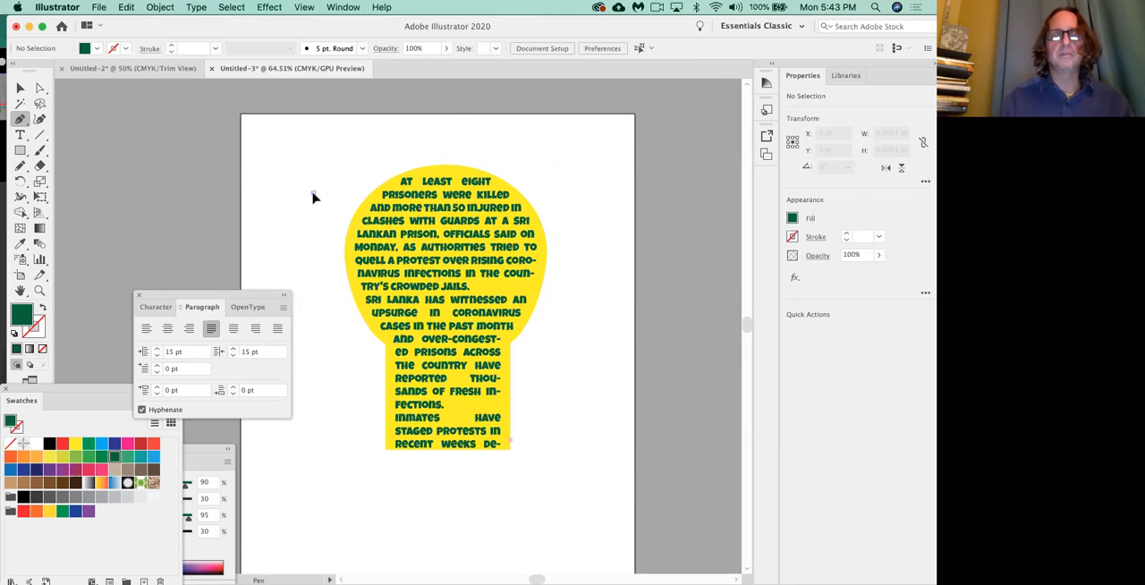
pyautogui.moveTo(313, 193); pyautogui.dragTo(354, 156)
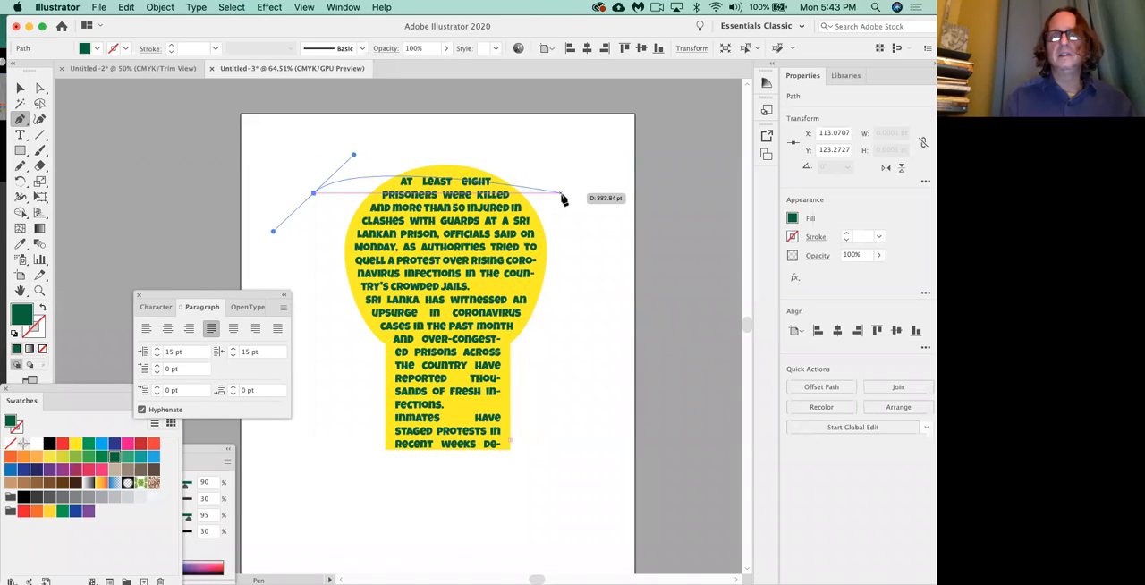
pyautogui.moveTo(565, 193); pyautogui.dragTo(650, 271)
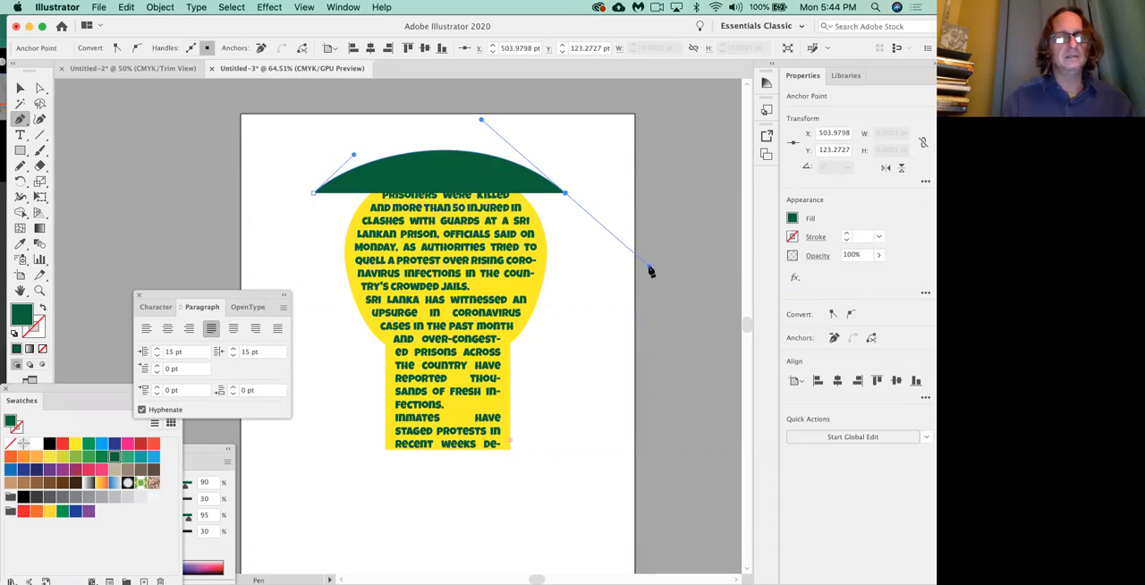
# Delete the green-filled arch and set the drawing colours to no fill and a black stroke.
pyautogui.click(11, 445)
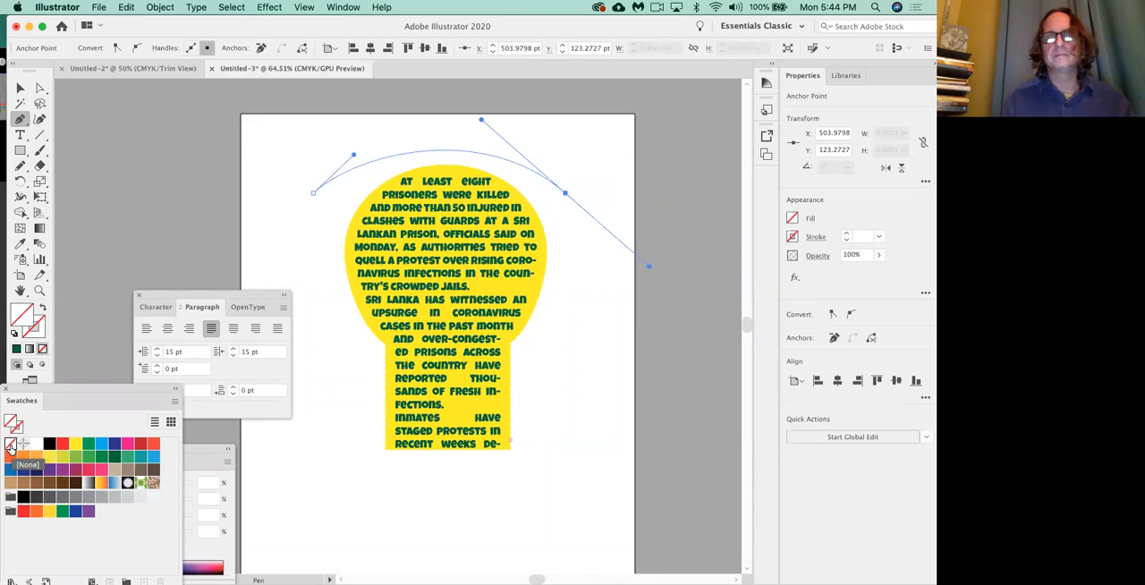
pyautogui.press('Delete')
pyautogui.press('Delete')
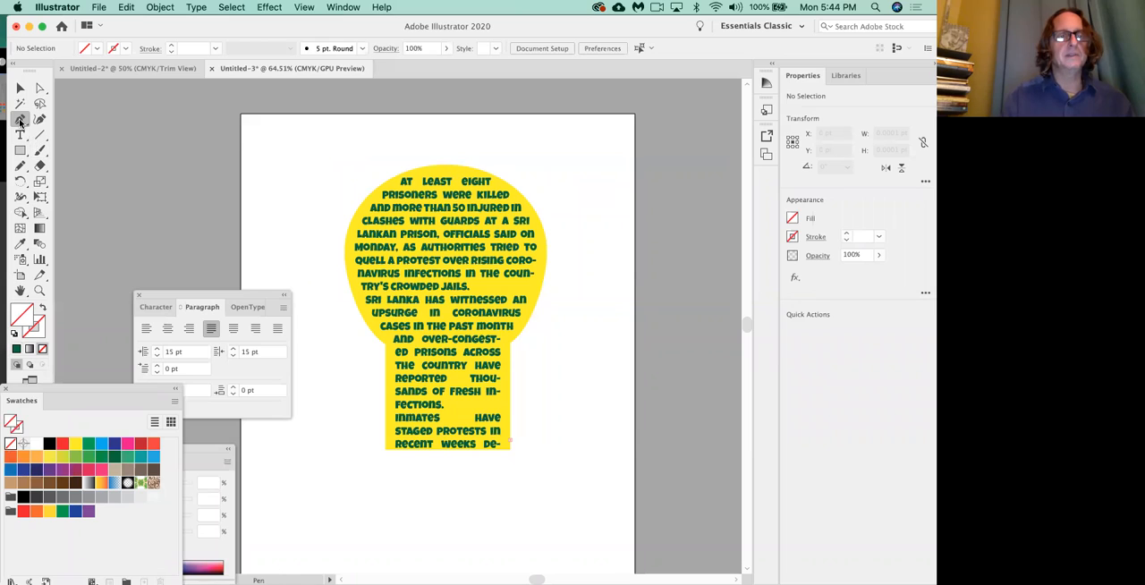
pyautogui.click(39, 330)
pyautogui.click(48, 443)
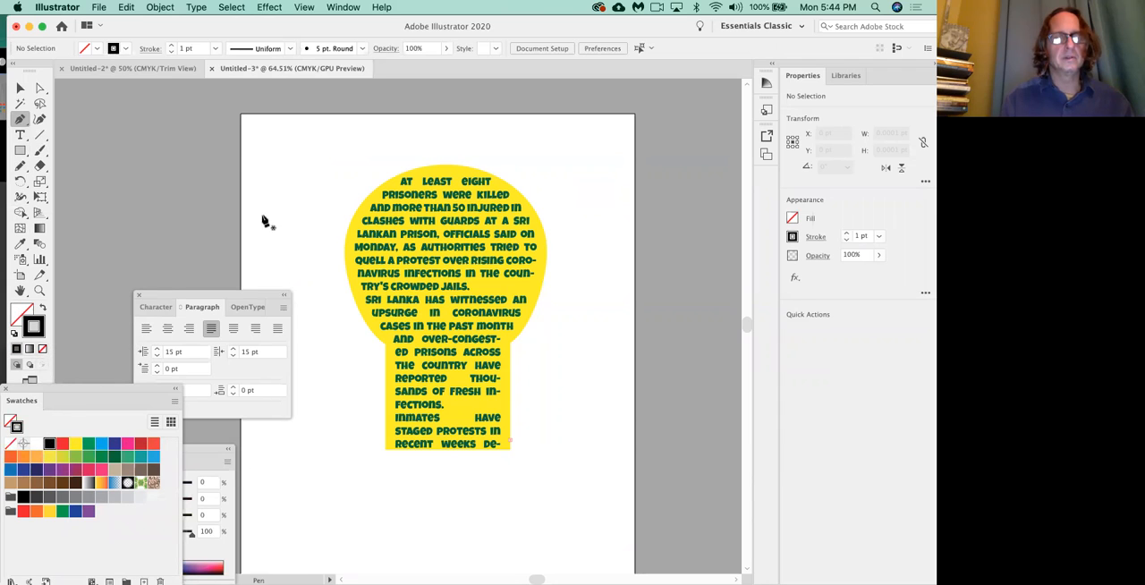
# Draw an open arch about 430 pt wide over the yellow shape and even out its curve by adjusting both direction handles.
pyautogui.moveTo(309, 210)
pyautogui.mouseDown()
pyautogui.moveTo(348, 158)
pyautogui.moveTo(330, 176)
pyautogui.moveTo(332, 269)
pyautogui.moveTo(348, 163)
pyautogui.mouseUp()
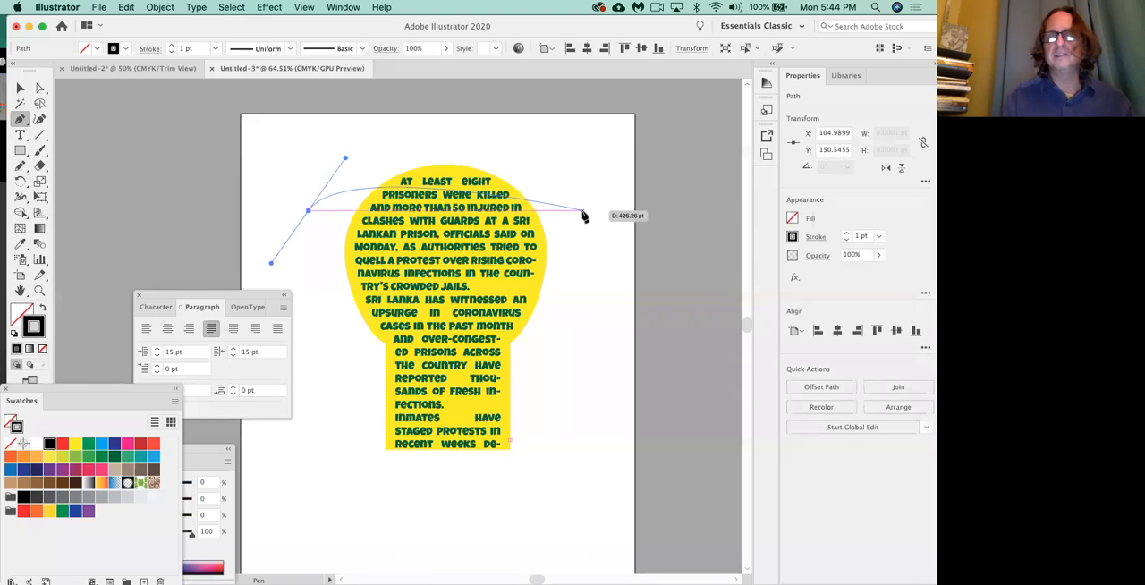
pyautogui.moveTo(585, 211); pyautogui.dragTo(693, 301)
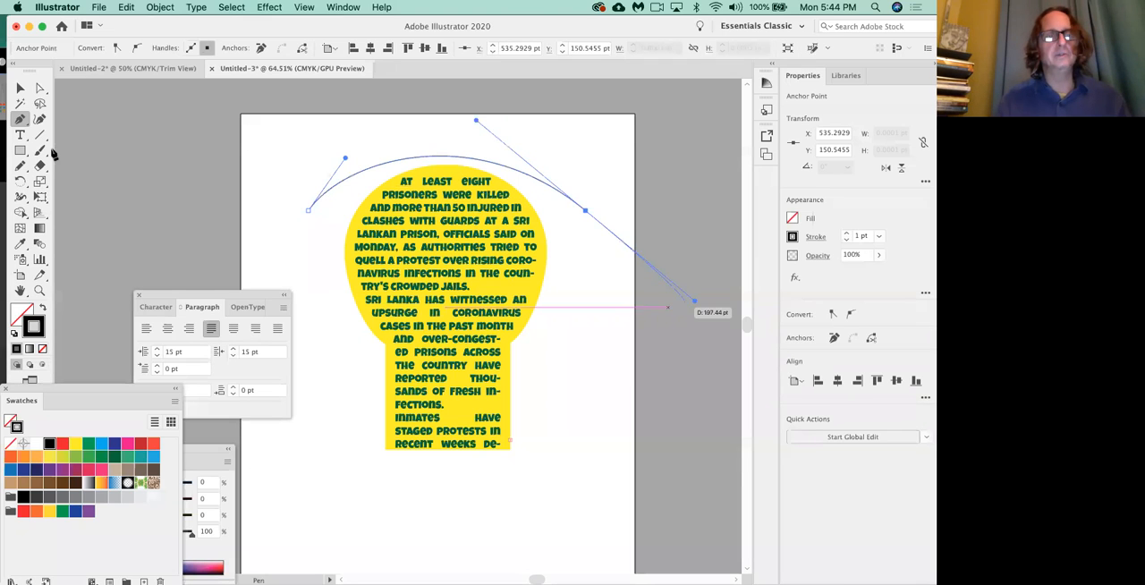
pyautogui.click(39, 88)
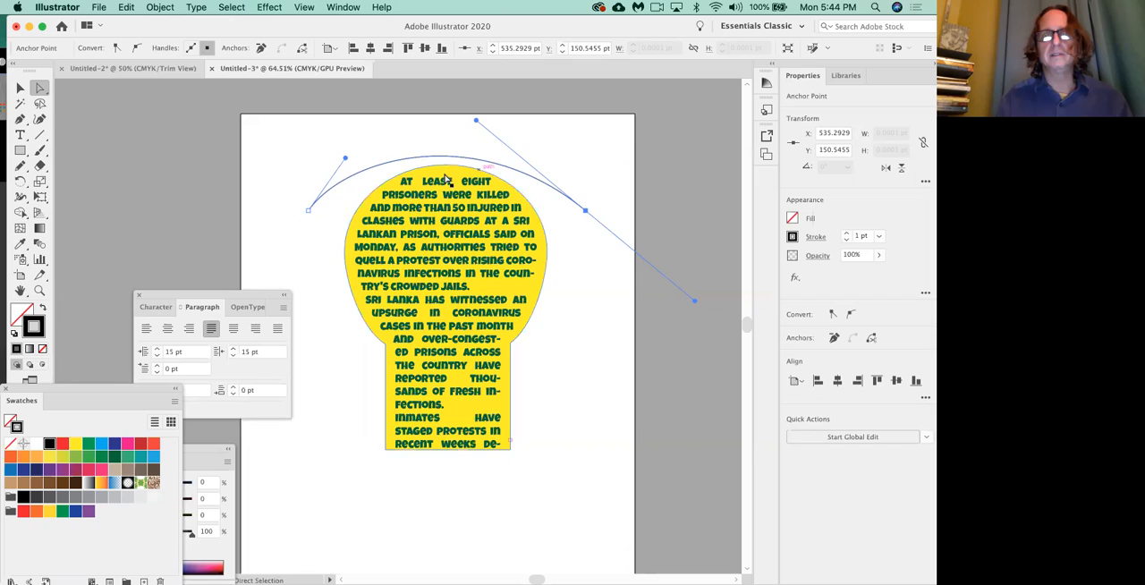
pyautogui.moveTo(347, 161); pyautogui.dragTo(373, 137)
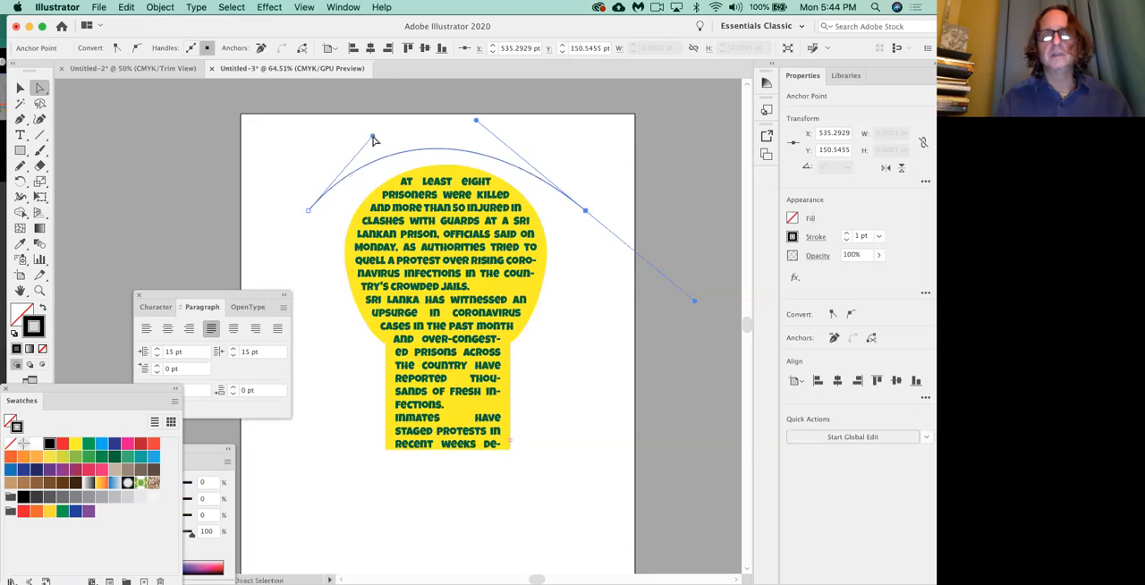
pyautogui.moveTo(478, 121); pyautogui.dragTo(499, 126)
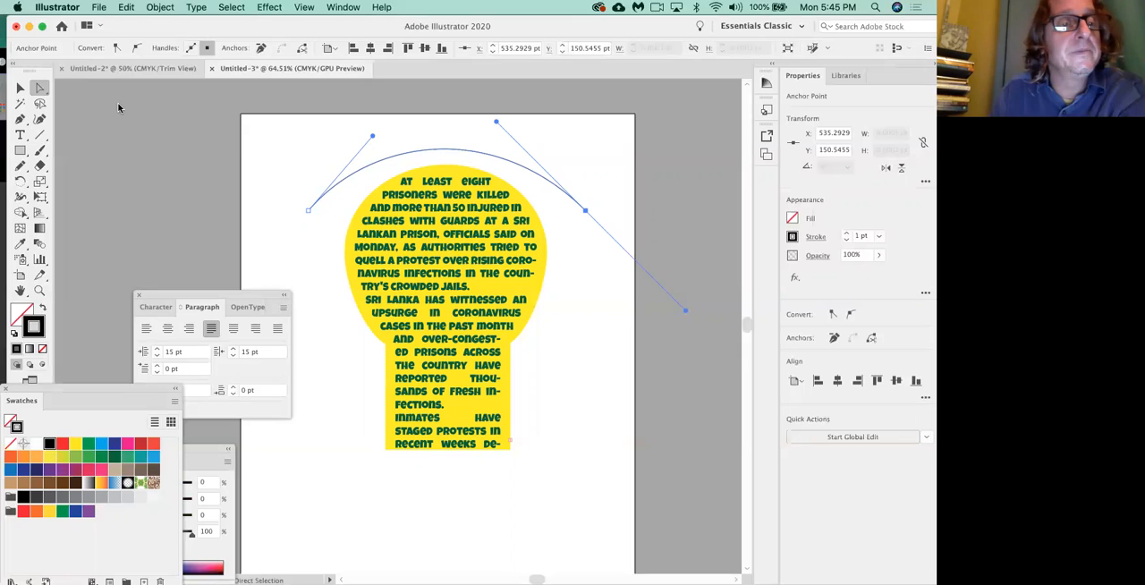
# Add the text "SAVE ENERGY" along the arch with the Type on a Path tool.
pyautogui.click(21, 139)
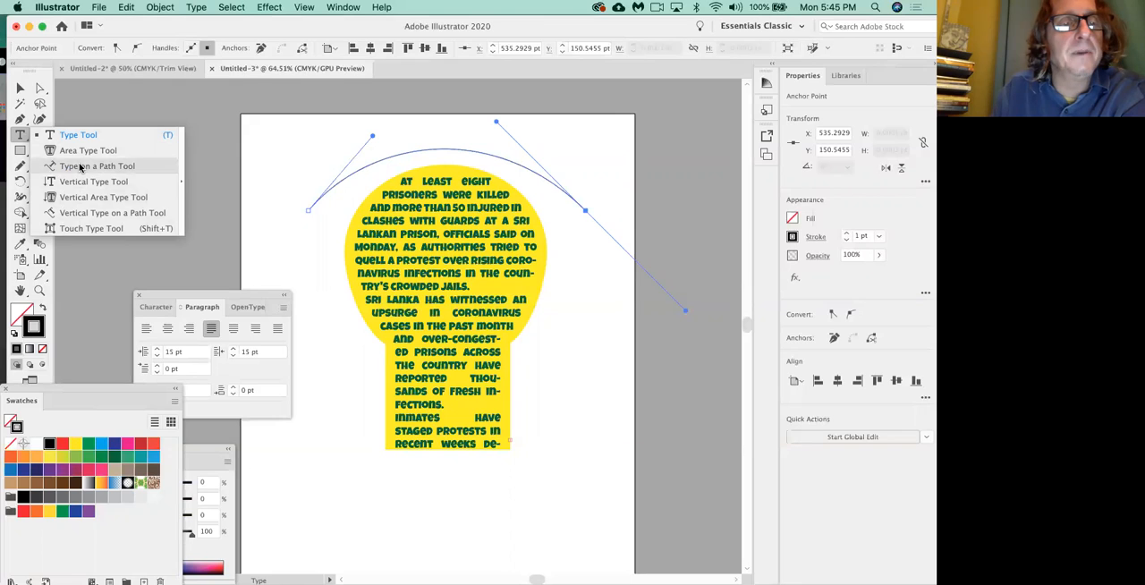
pyautogui.click(80, 166)
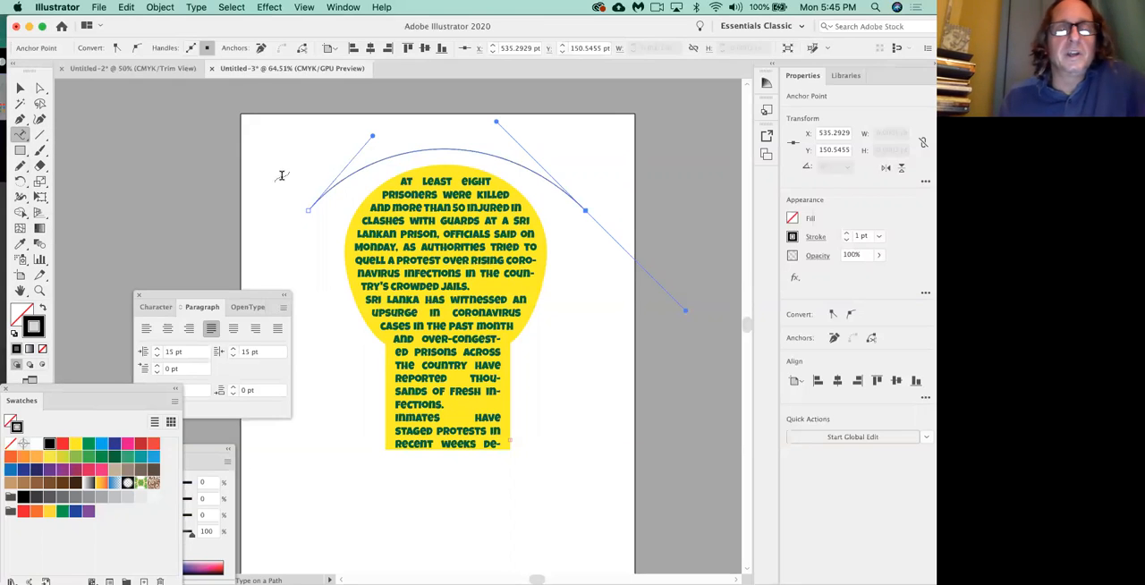
pyautogui.click(336, 182)
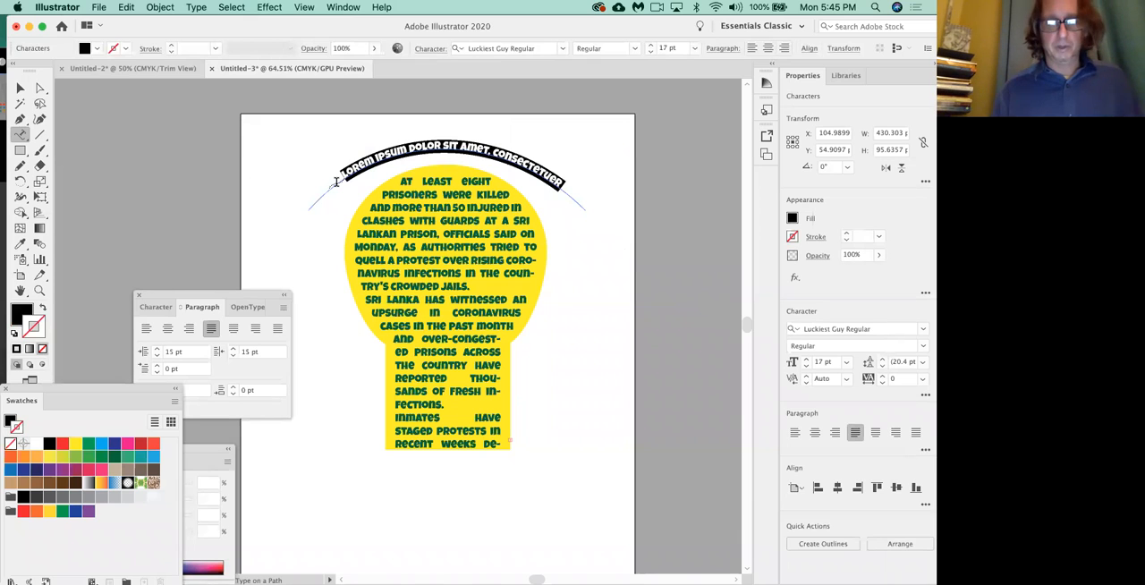
pyautogui.write('SAVE ENERGY!')
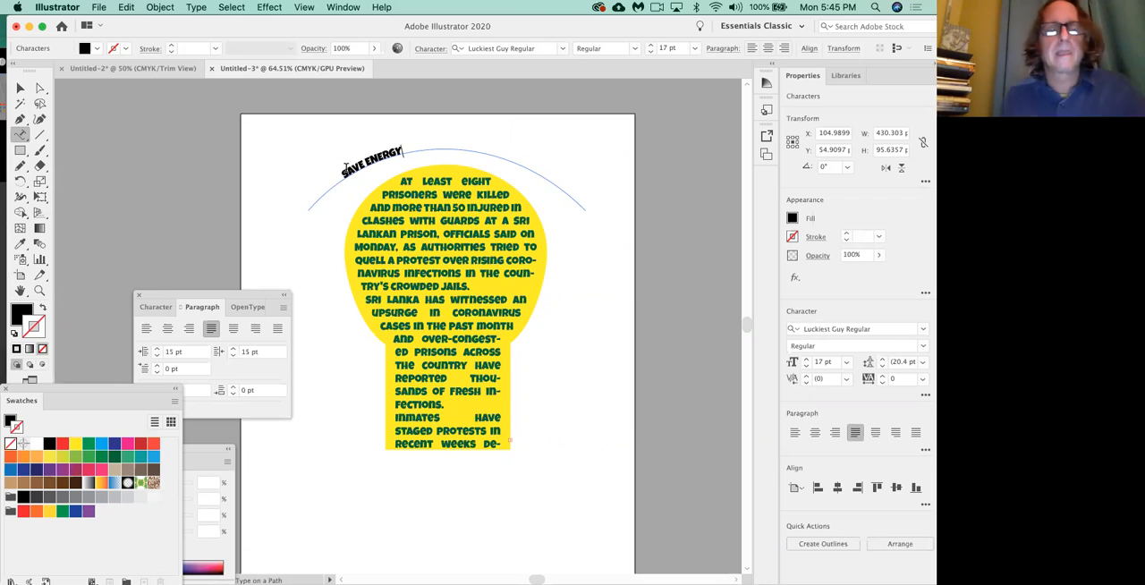
# Move the Paragraph panel nearer to the arch and left-align the SAVE ENERGY path text.
pyautogui.click(202, 307)
pyautogui.moveTo(202, 307); pyautogui.dragTo(327, 231)
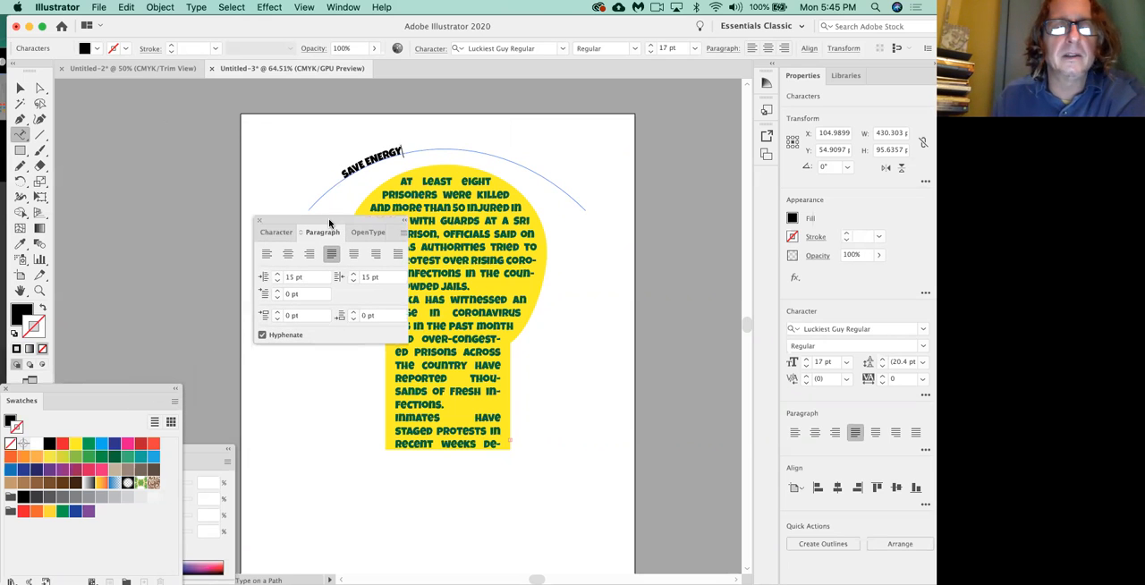
pyautogui.click(272, 254)
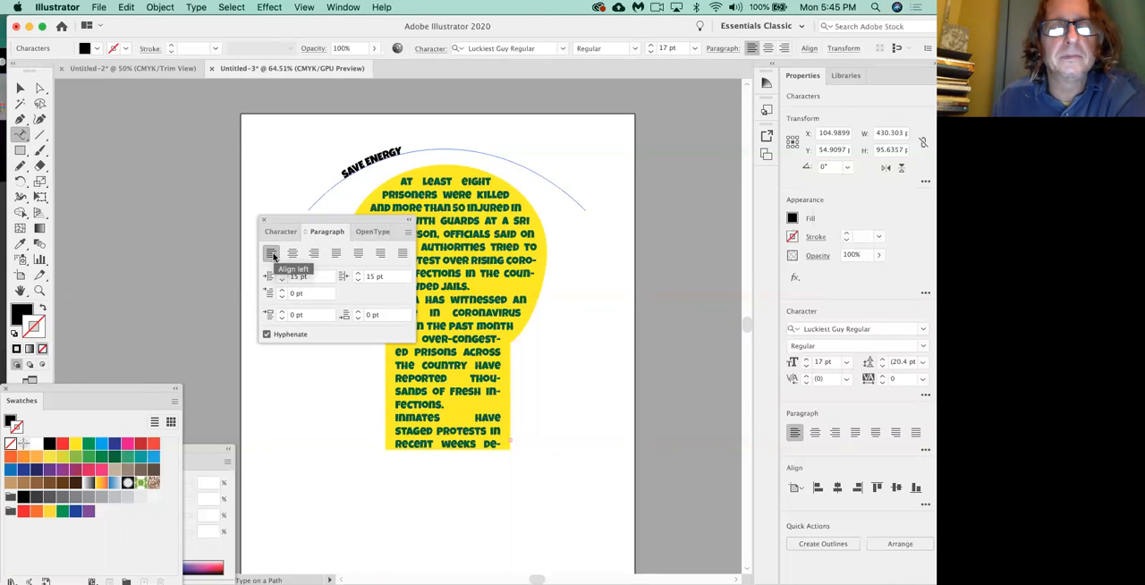
pyautogui.moveTo(288, 221); pyautogui.dragTo(266, 255)
# Select the path text as an object and slide its start bracket slightly further along the arch.
pyautogui.click(19, 87)
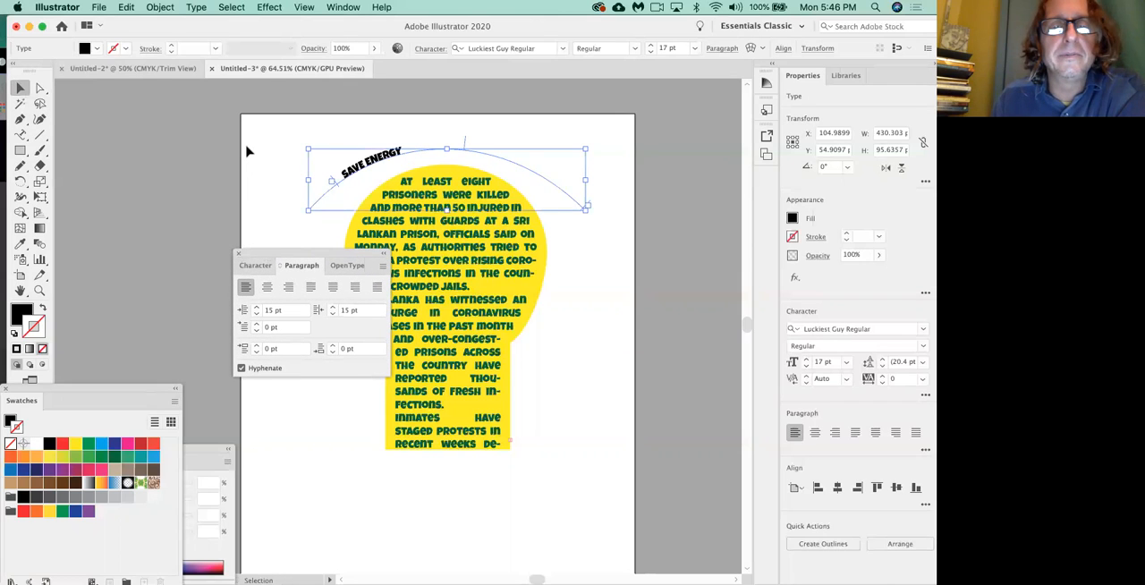
pyautogui.moveTo(336, 182)
pyautogui.mouseDown()
pyautogui.moveTo(374, 176)
pyautogui.moveTo(336, 190)
pyautogui.moveTo(345, 179)
pyautogui.moveTo(348, 190)
pyautogui.mouseUp()
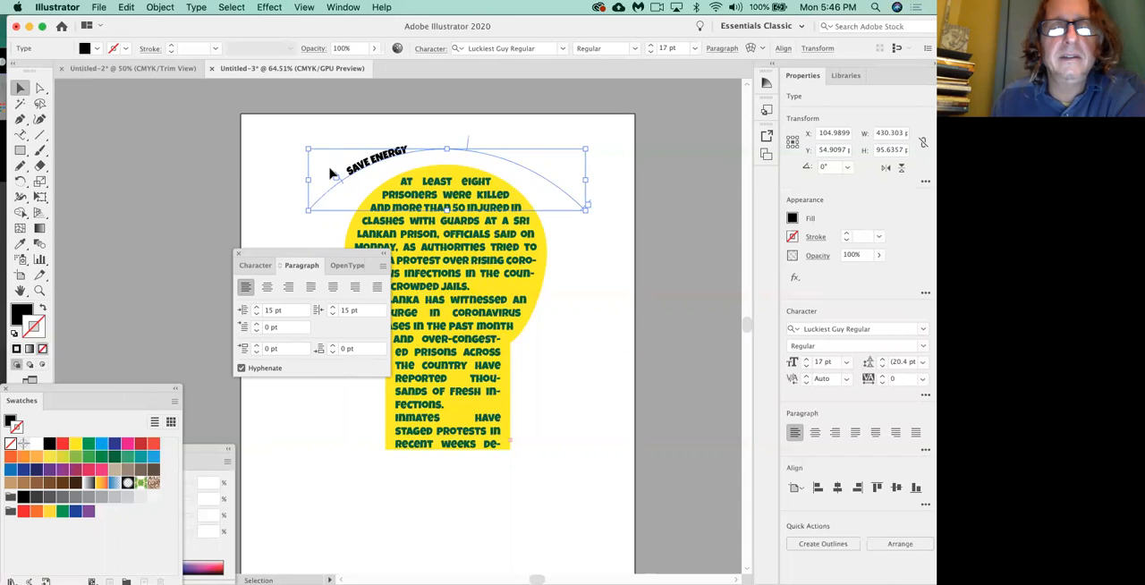
pyautogui.moveTo(345, 187); pyautogui.dragTo(351, 185)
pyautogui.press('super+z')
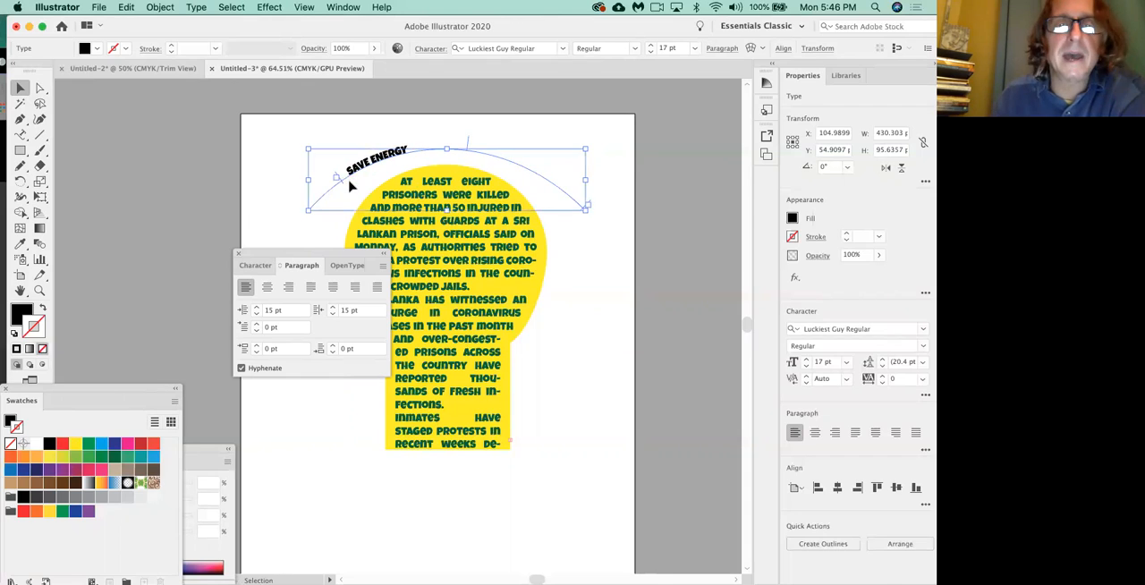
pyautogui.moveTo(344, 187)
pyautogui.mouseDown()
pyautogui.moveTo(389, 179)
pyautogui.moveTo(362, 175)
pyautogui.moveTo(354, 190)
pyautogui.mouseUp()
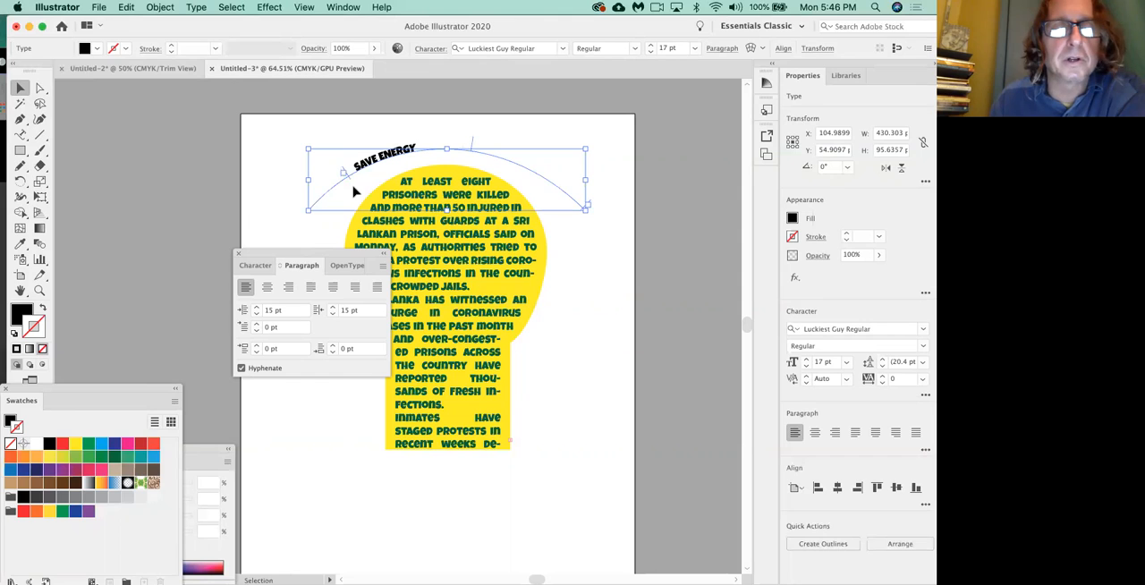
# Try right and justified alignment on the path text, nudge its start bracket, and return the text to left alignment.
pyautogui.click(288, 286)
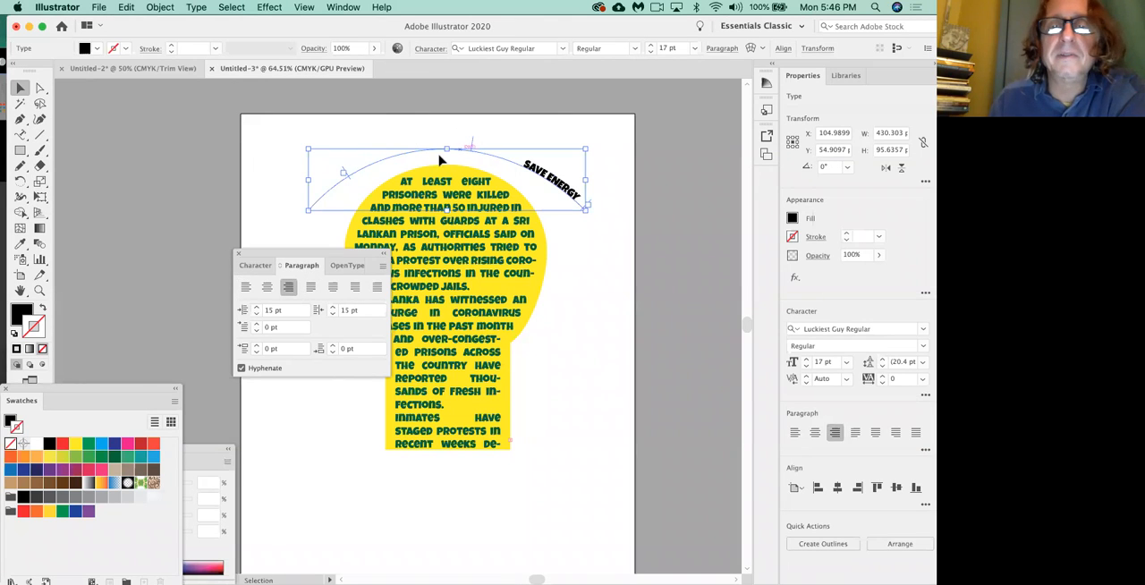
pyautogui.moveTo(344, 175); pyautogui.dragTo(340, 177)
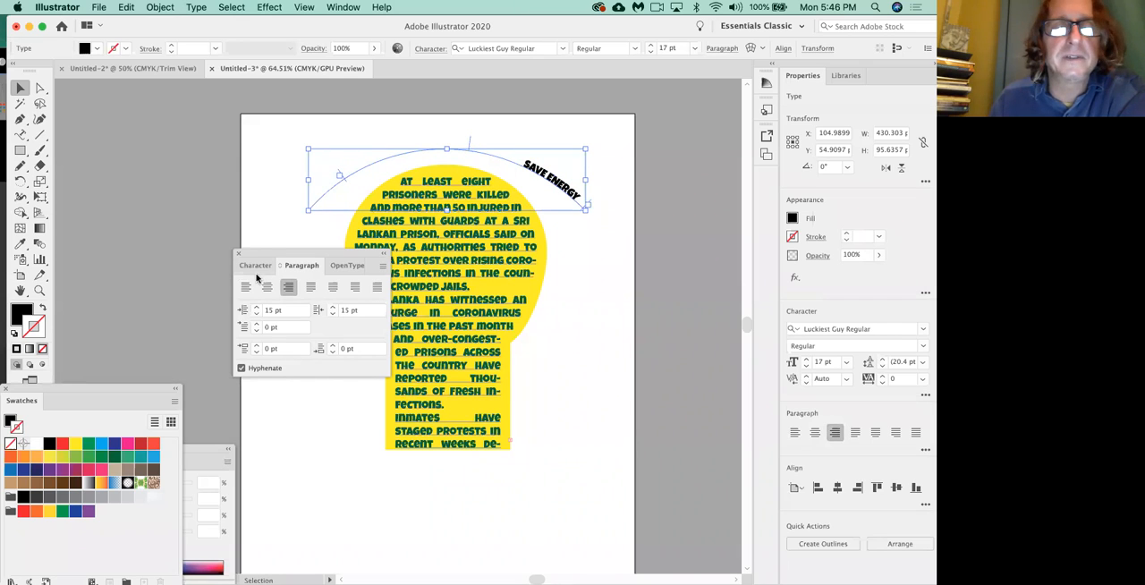
pyautogui.click(310, 286)
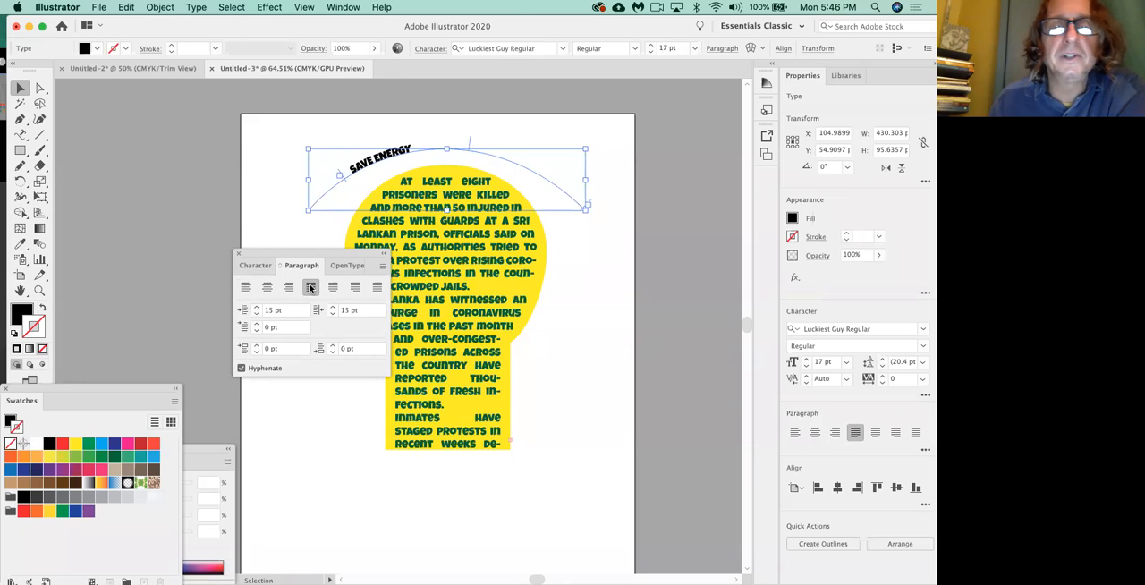
pyautogui.click(246, 287)
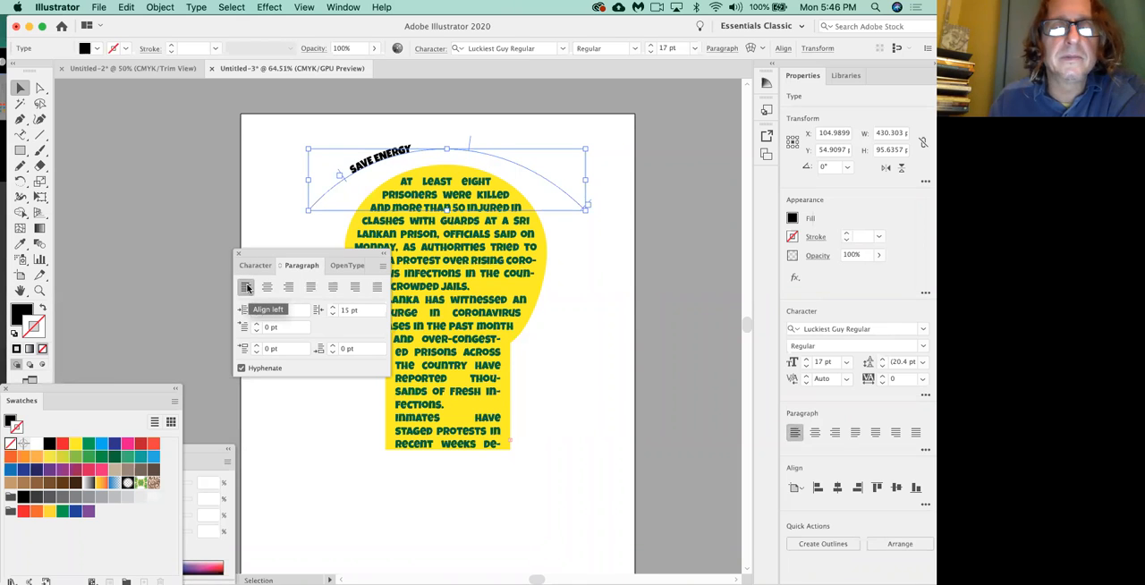
# Slide the SAVE ENERGY text to the crest of the arch and set its font size to 40 pt.
pyautogui.moveTo(351, 184); pyautogui.dragTo(409, 163)
pyautogui.click(258, 267)
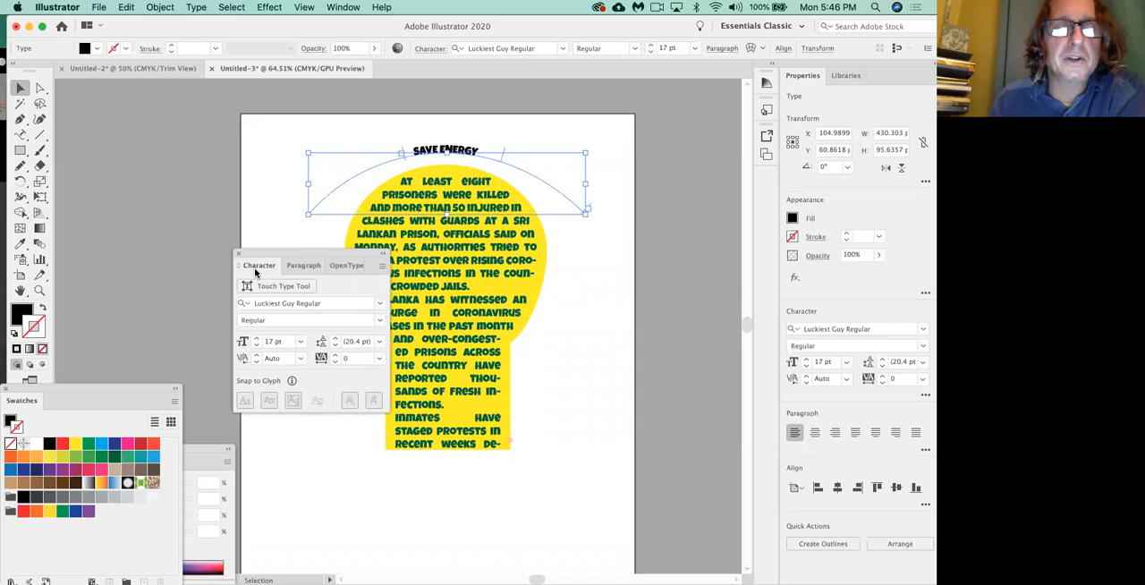
pyautogui.click(257, 339)
pyautogui.click(257, 338)
pyautogui.click(257, 339)
pyautogui.click(257, 339)
pyautogui.click(257, 338)
pyautogui.keyDown('shift'); pyautogui.click(256, 338); pyautogui.keyUp('shift')
pyautogui.keyDown('shift'); pyautogui.click(257, 338); pyautogui.keyUp('shift')
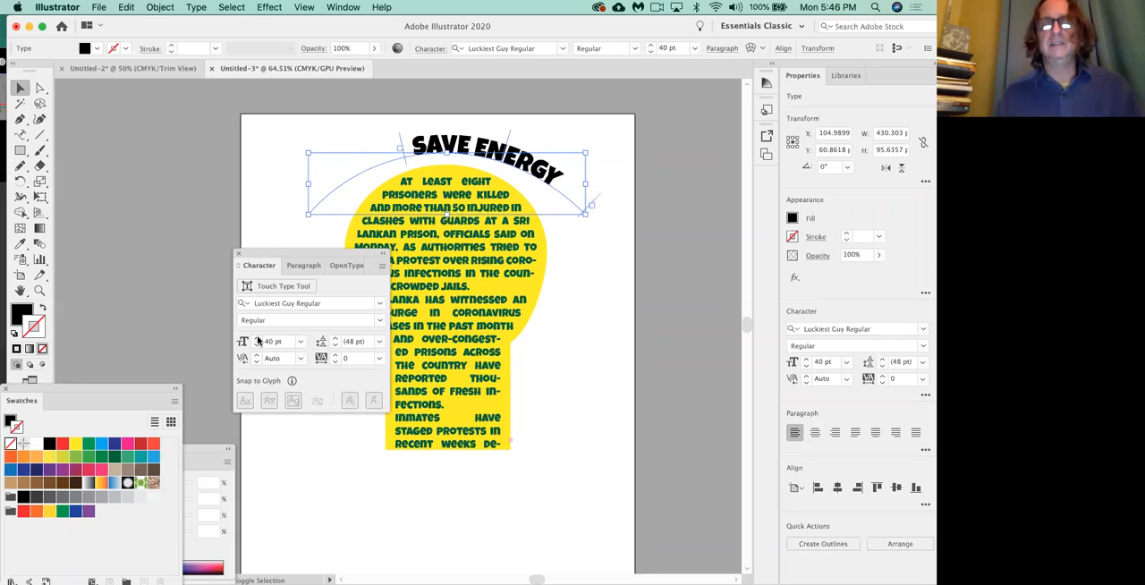
pyautogui.keyDown('shift'); pyautogui.click(257, 338); pyautogui.keyUp('shift')
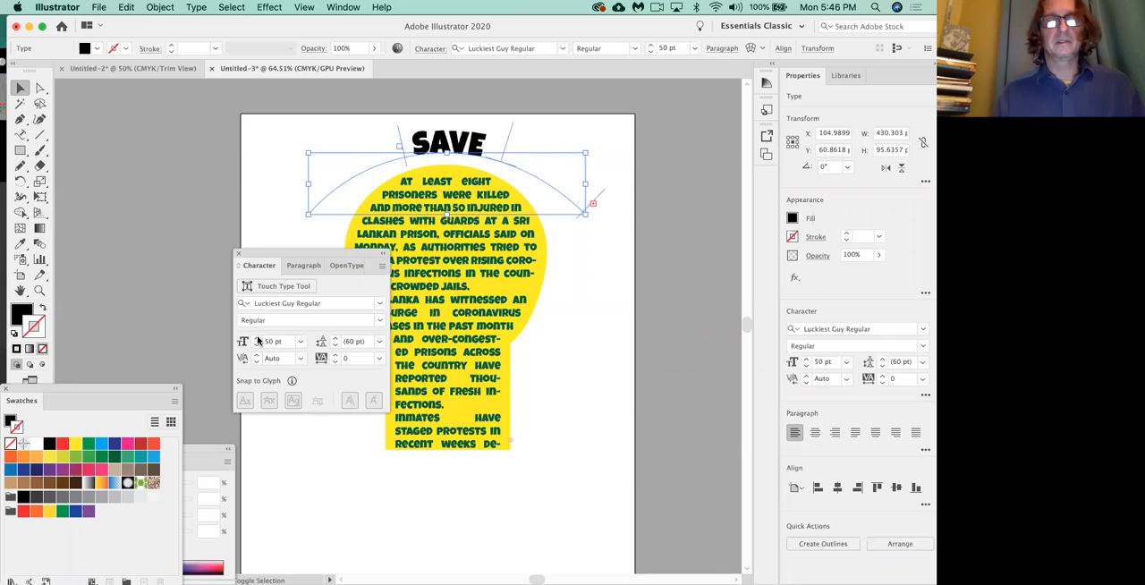
pyautogui.keyDown('shift'); pyautogui.click(256, 345); pyautogui.keyUp('shift')
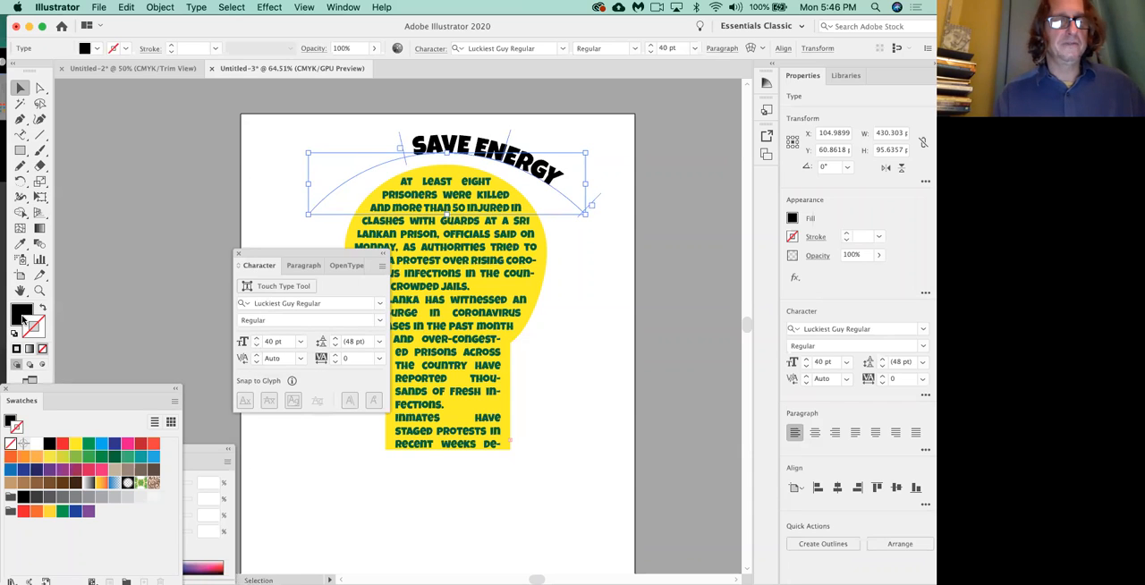
# Colour the SAVE ENERGY text red and slide it back along the arch to centre it over the yellow shape.
pyautogui.click(63, 443)
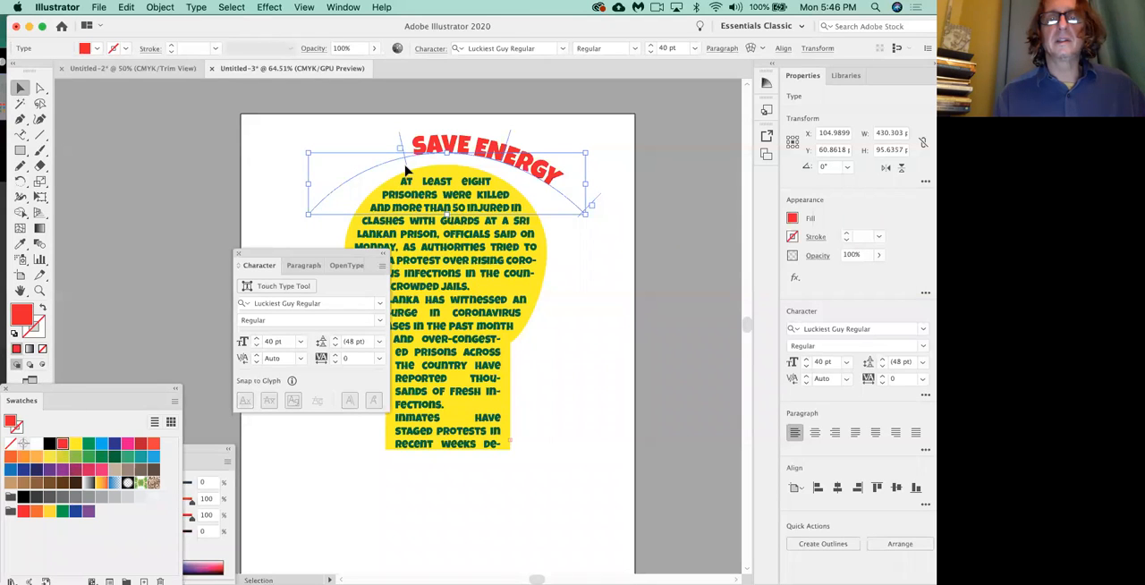
pyautogui.moveTo(405, 165); pyautogui.dragTo(370, 177)
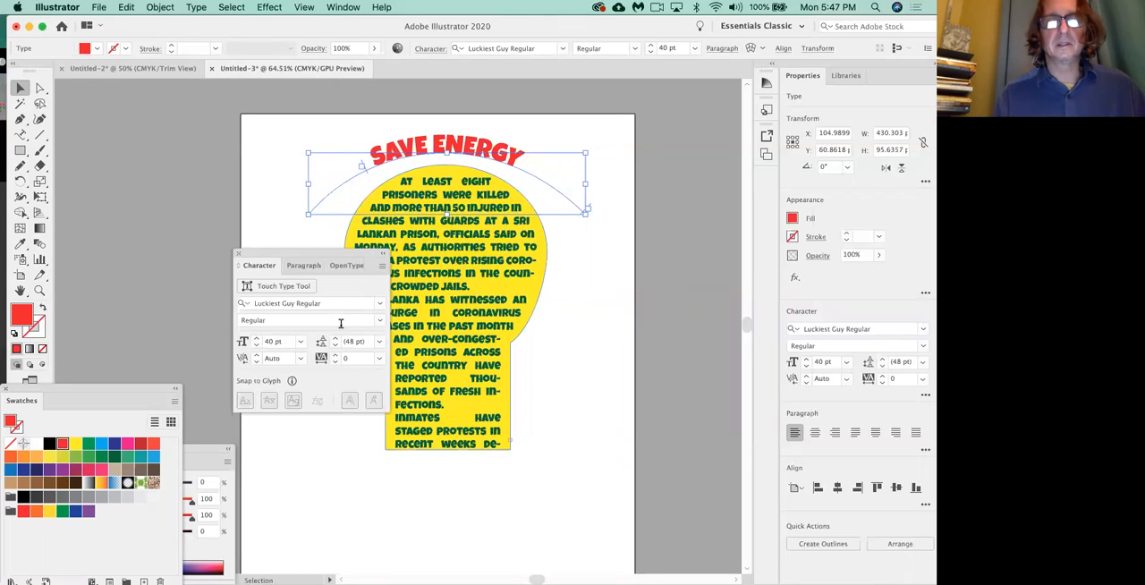
# Set the SAVE ENERGY text's font size to 53 pt and nudge the text with its path slightly upward.
pyautogui.click(256, 338)
pyautogui.click(256, 338)
pyautogui.click(256, 338)
pyautogui.click(256, 338)
pyautogui.click(256, 338)
pyautogui.click(256, 338)
pyautogui.click(256, 338)
pyautogui.click(255, 338)
pyautogui.click(256, 338)
pyautogui.click(255, 338)
pyautogui.click(256, 338)
pyautogui.click(256, 338)
pyautogui.moveTo(366, 176)
pyautogui.mouseDown()
pyautogui.moveTo(356, 180)
pyautogui.moveTo(365, 171)
pyautogui.mouseUp()
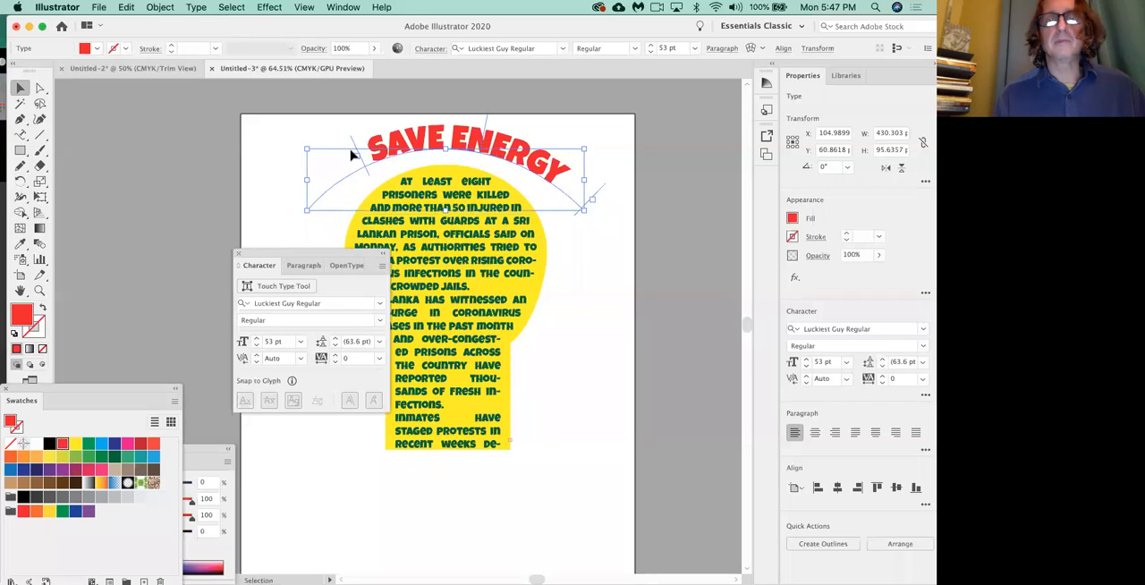
# Slide the SAVE ENERGY text back along its arch to centre it over the yellow shape, and move the Character panel off the artwork.
pyautogui.click(329, 143)
pyautogui.click(380, 159)
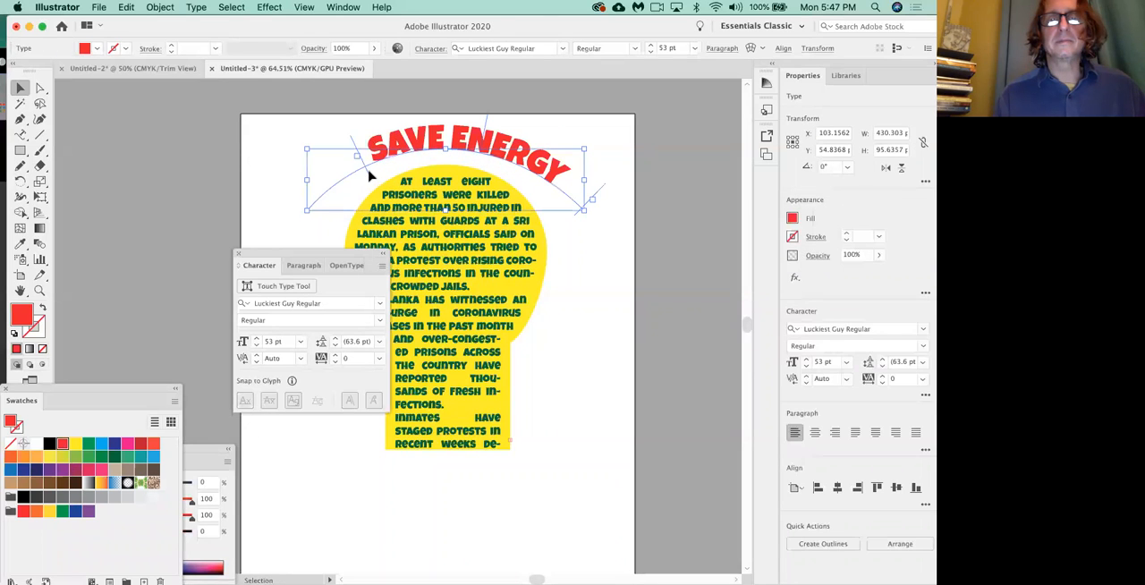
pyautogui.moveTo(370, 177); pyautogui.dragTo(353, 182)
pyautogui.click(580, 337)
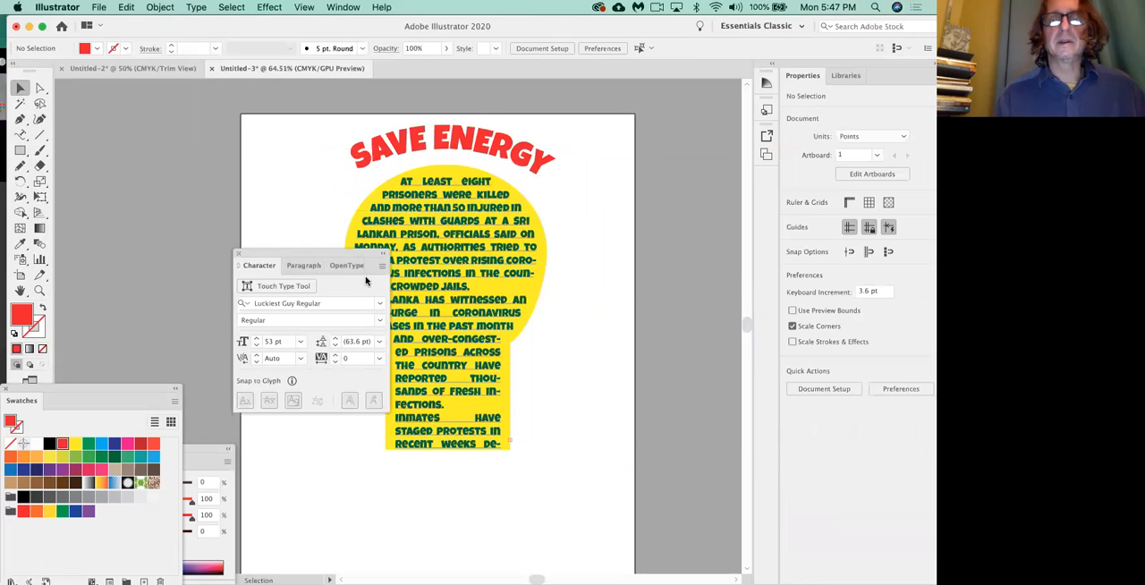
pyautogui.moveTo(340, 254); pyautogui.dragTo(258, 242)
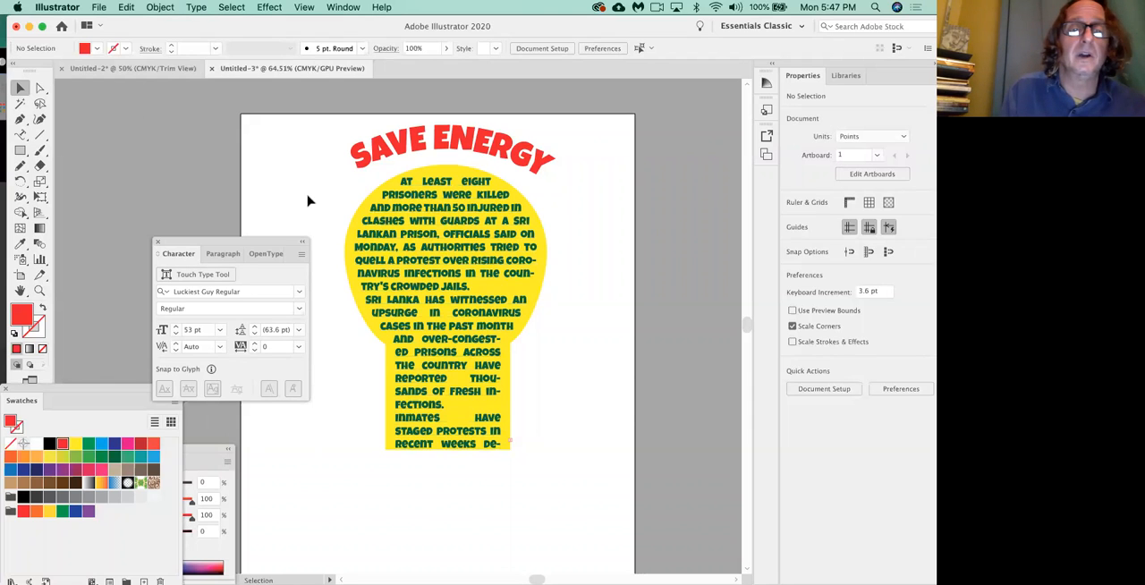
# Draw an open wavy path with three smooth anchor points on the empty canvas beside the artboard using the Pen tool.
pyautogui.hscroll(-5, 308, 200)
pyautogui.scroll(-2, 308, 201)
pyautogui.hscroll(-5, 308, 200)
pyautogui.scroll(2, 308, 200)
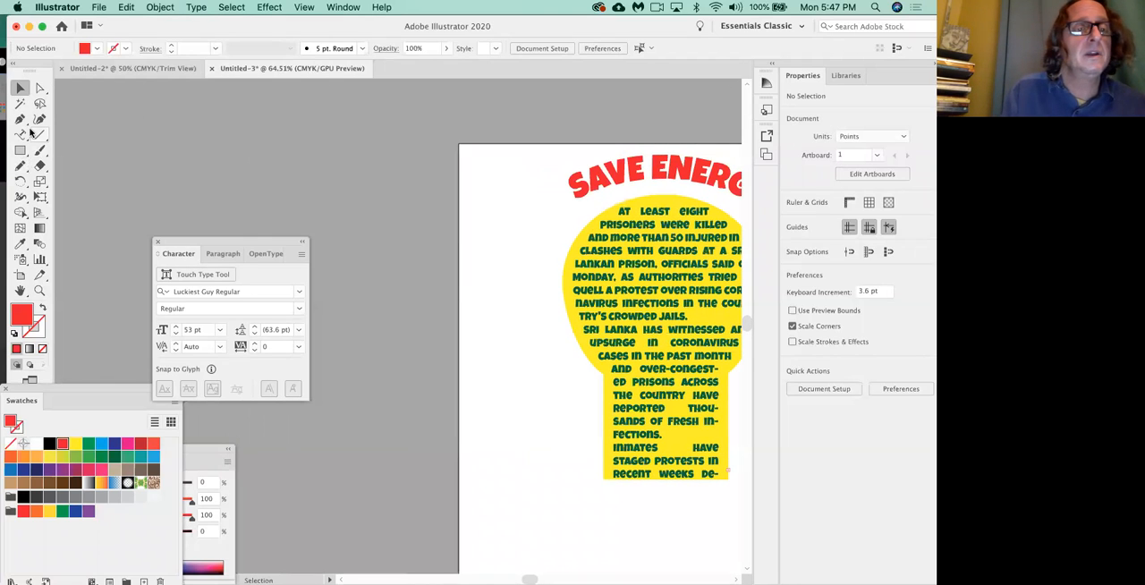
pyautogui.click(19, 120)
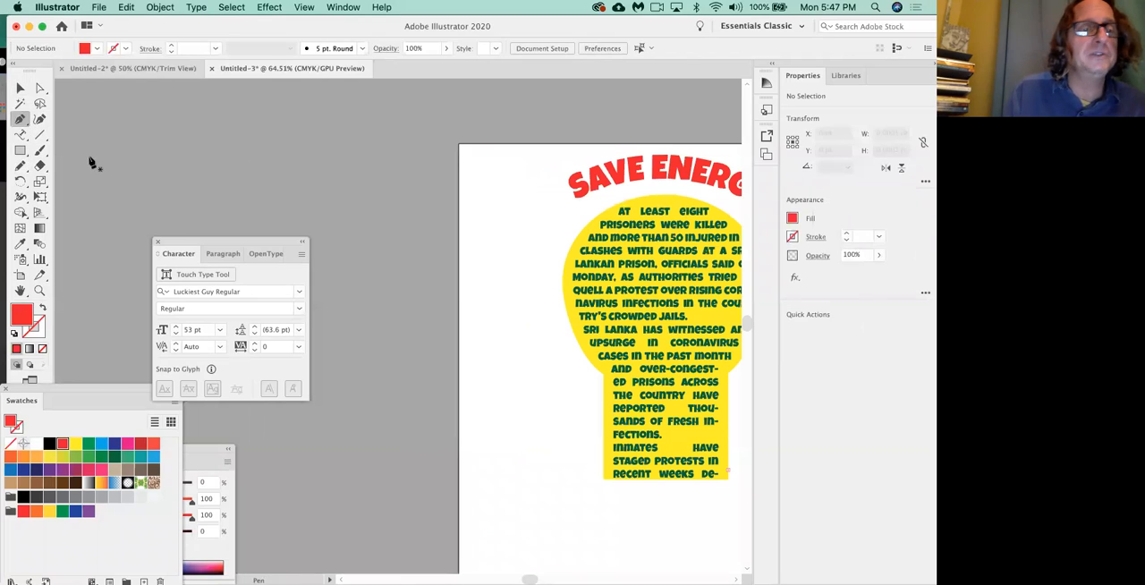
pyautogui.moveTo(129, 204); pyautogui.dragTo(188, 163)
pyautogui.moveTo(236, 215); pyautogui.dragTo(257, 215)
pyautogui.moveTo(377, 188); pyautogui.dragTo(398, 150)
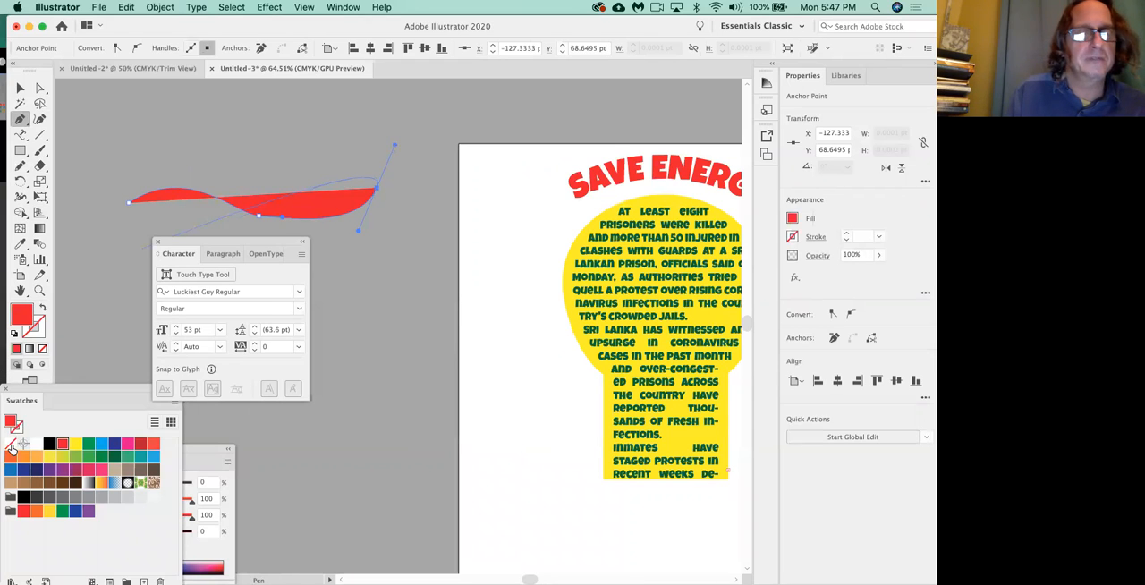
# Remove the wavy path's fill and give it a black stroke.
pyautogui.click(11, 445)
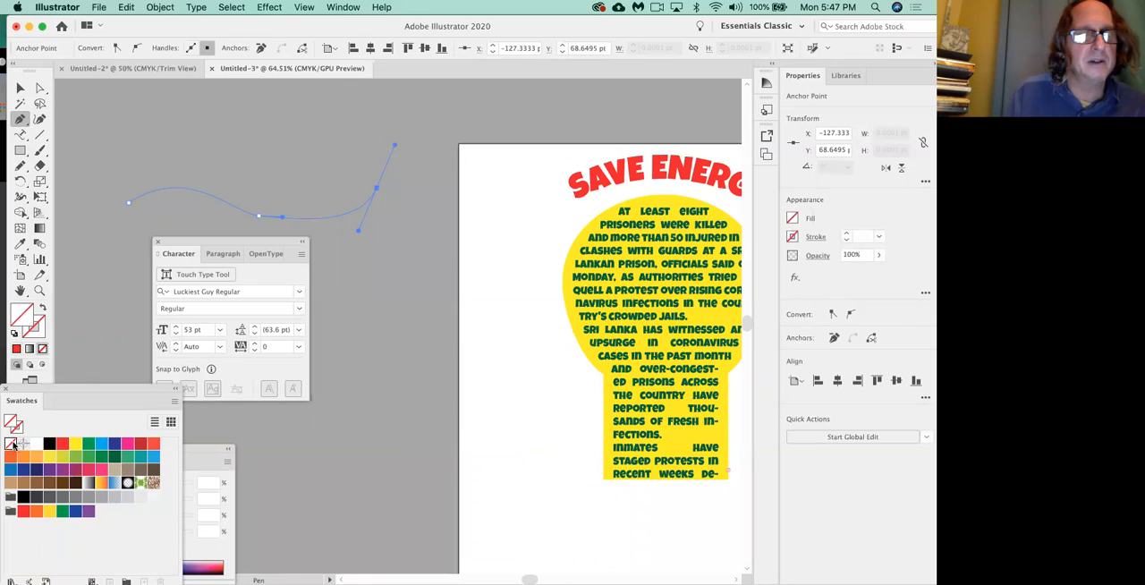
pyautogui.click(40, 331)
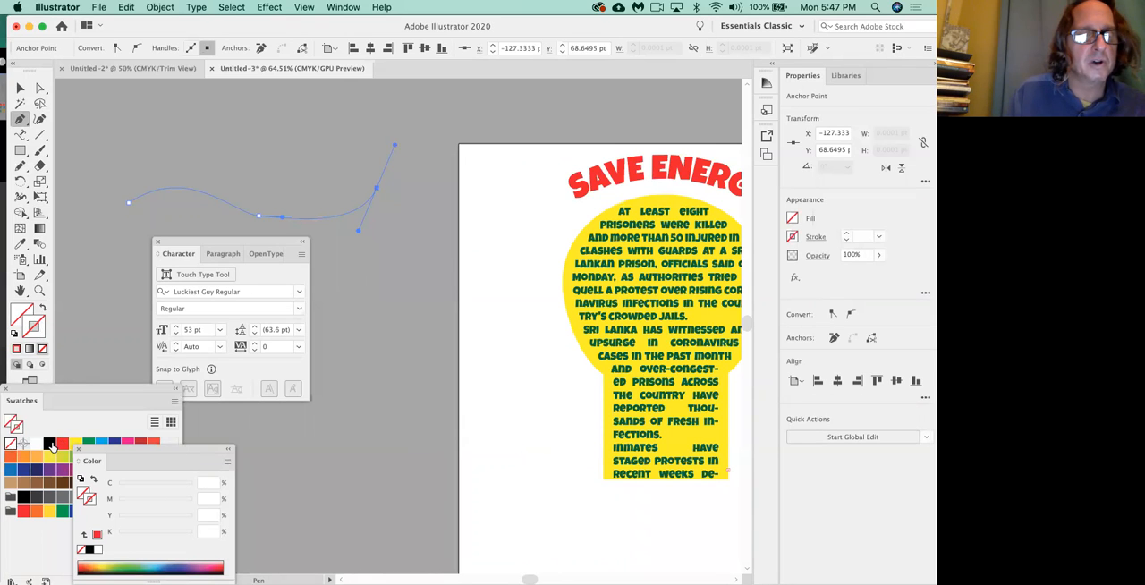
pyautogui.click(49, 443)
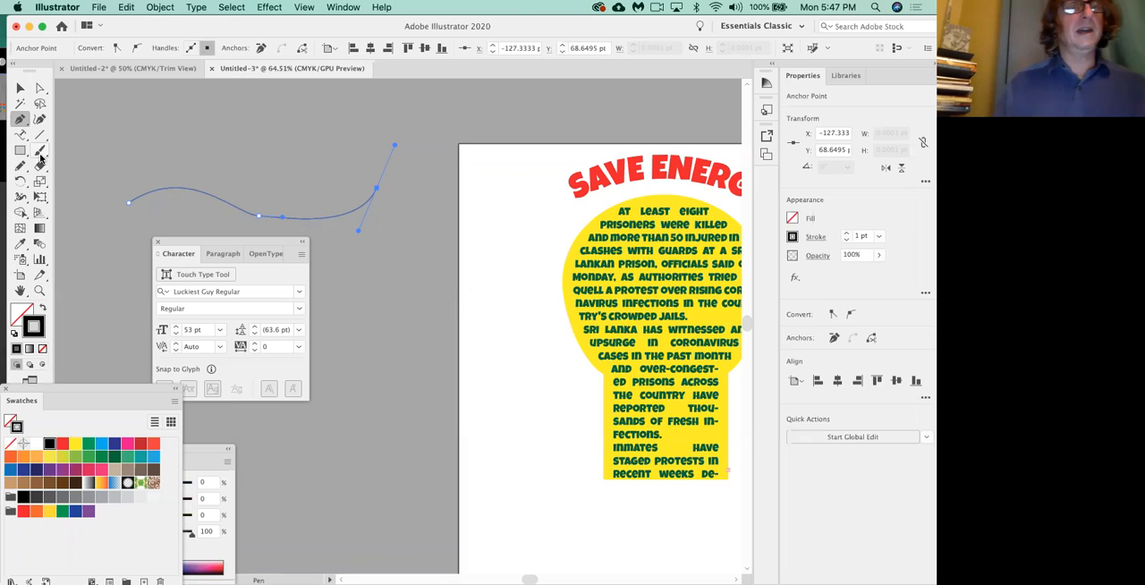
# Add the text WHAT I WANT along the wavy path with the Type on a Path tool.
pyautogui.click(20, 135)
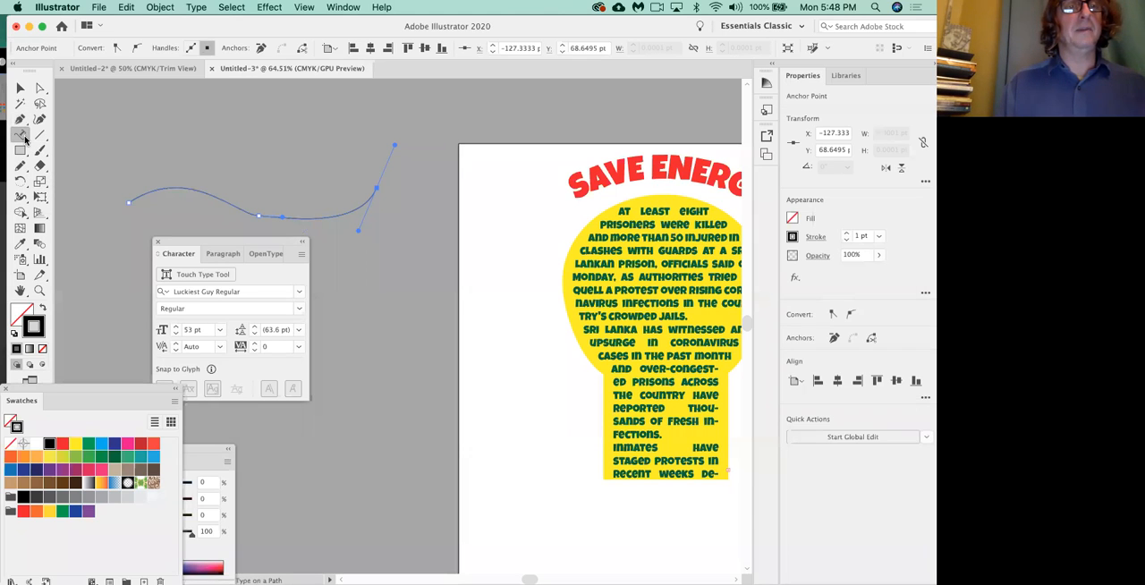
pyautogui.click(145, 189)
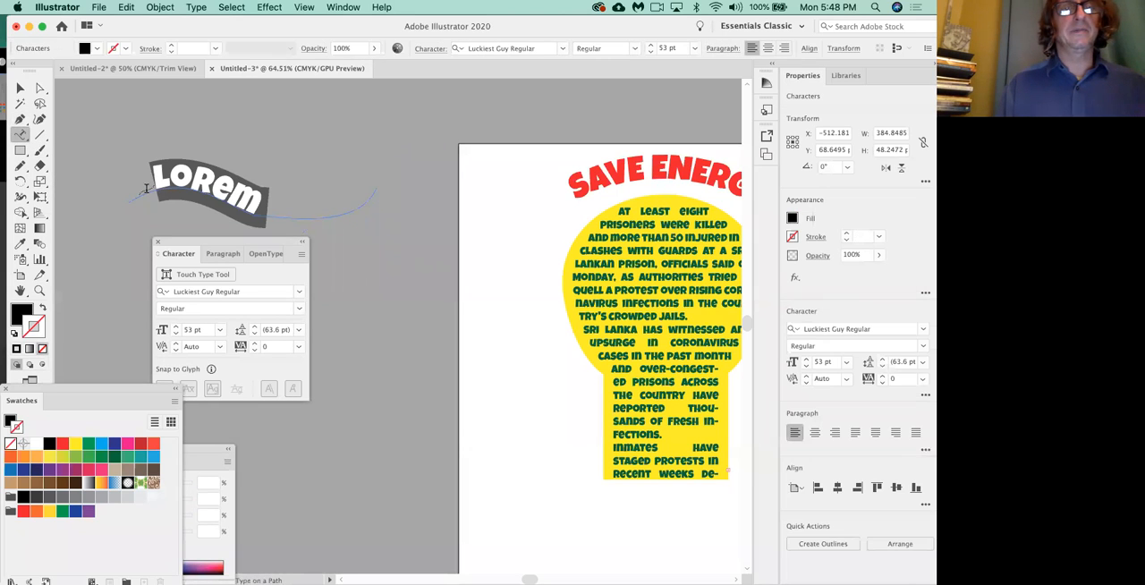
pyautogui.write('W')
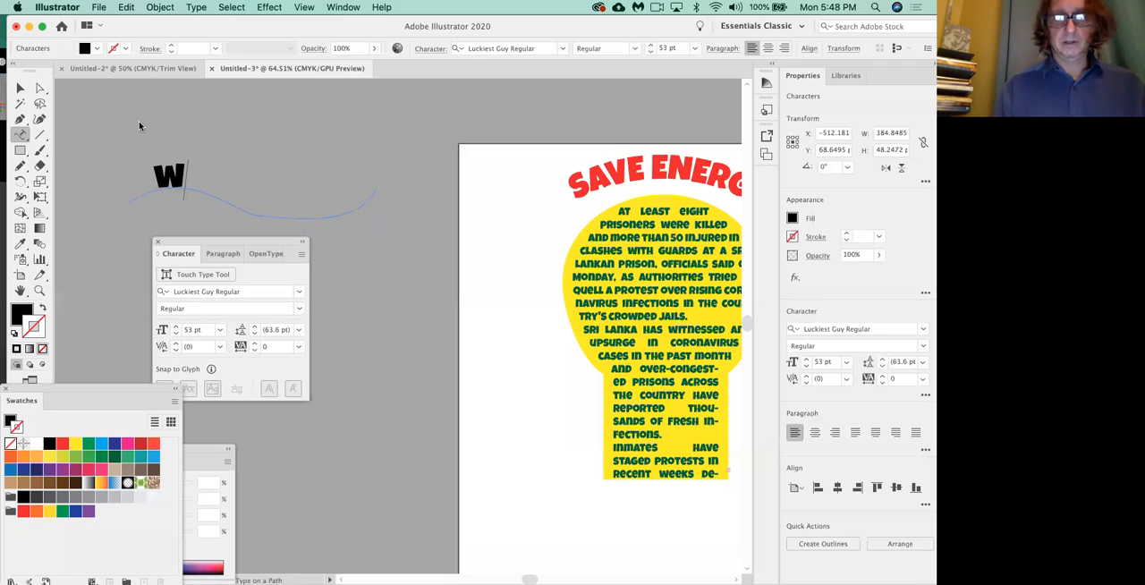
pyautogui.write('HAT I WANT')
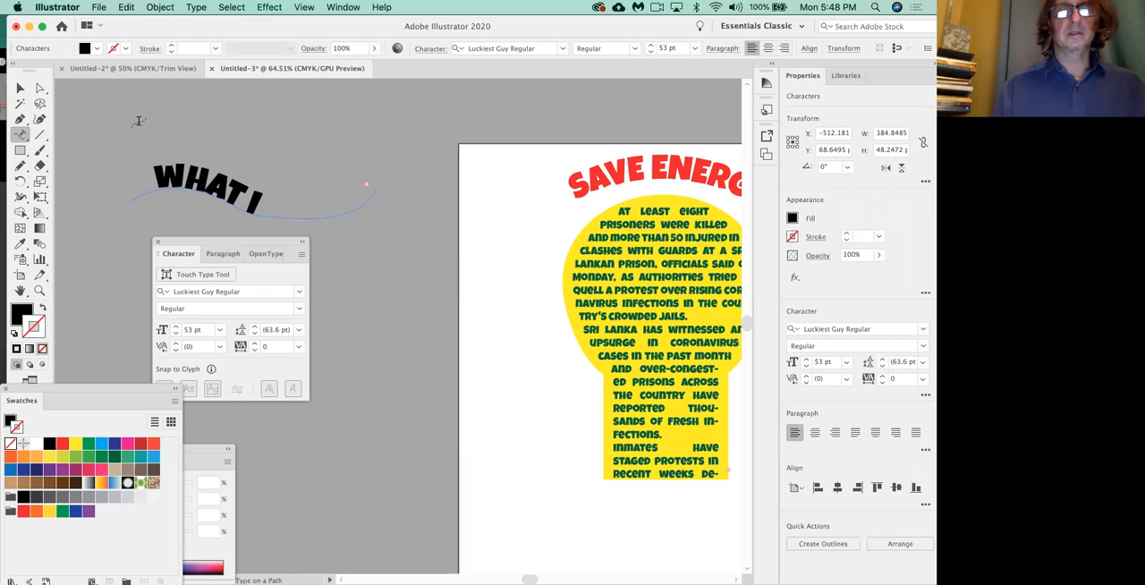
pyautogui.click(19, 88)
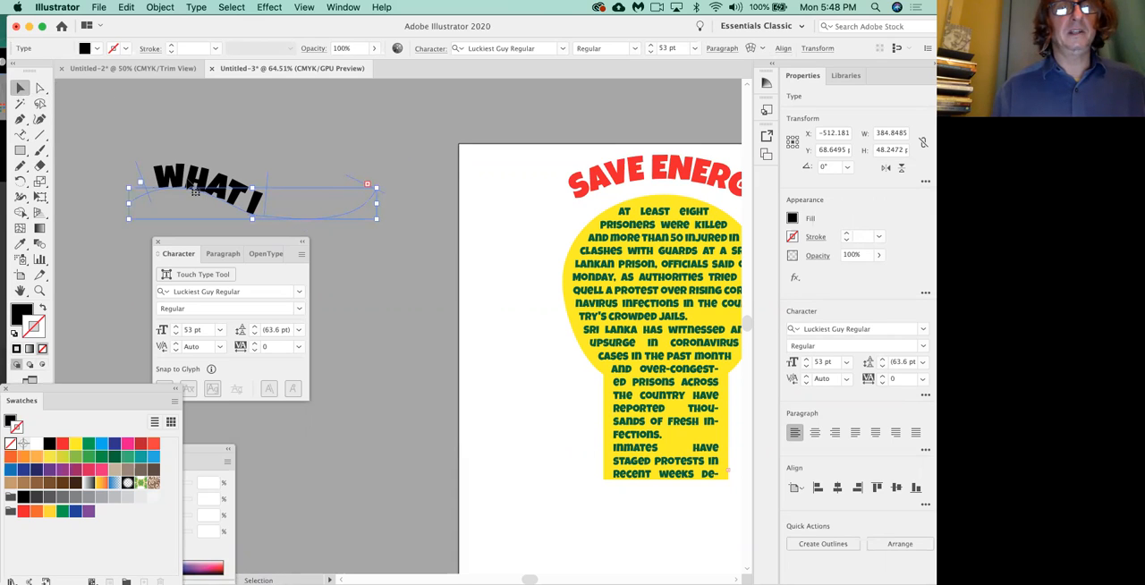
# Reduce the wavy path text's font size to 36 pt so that all its words fit on the path.
pyautogui.click(177, 334)
pyautogui.click(177, 333)
pyautogui.click(177, 334)
pyautogui.click(177, 334)
pyautogui.click(177, 334)
pyautogui.click(177, 334)
pyautogui.click(177, 333)
pyautogui.click(178, 333)
pyautogui.click(177, 334)
pyautogui.click(177, 333)
pyautogui.click(177, 333)
pyautogui.click(177, 333)
pyautogui.click(177, 333)
pyautogui.click(177, 334)
pyautogui.click(177, 334)
pyautogui.click(177, 334)
pyautogui.click(177, 334)
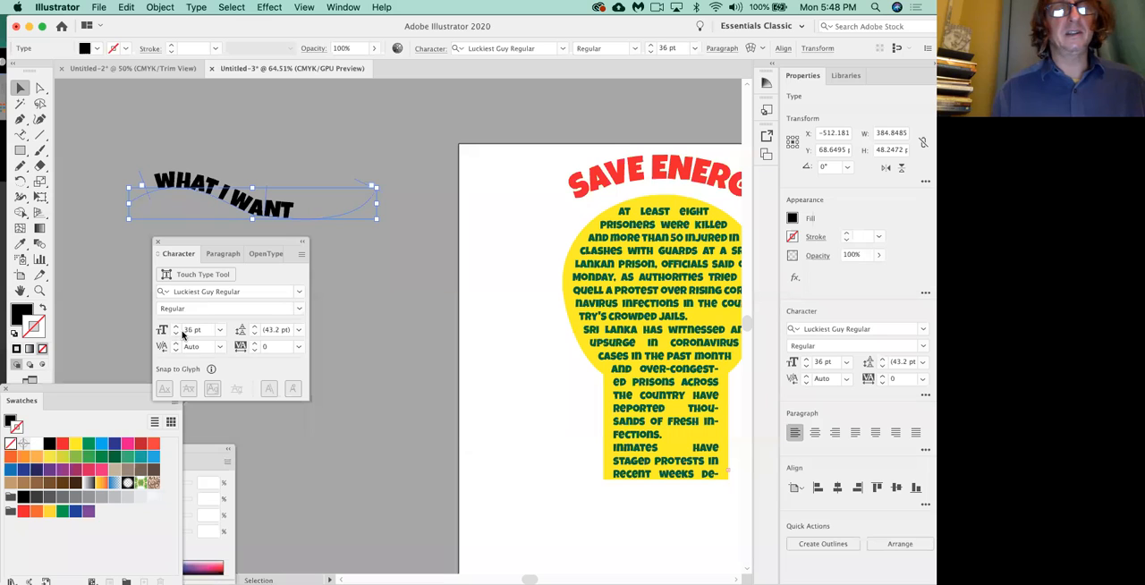
# Fill the WHAT I WANT text with CMYK Red and deselect it.
pyautogui.click(22, 315)
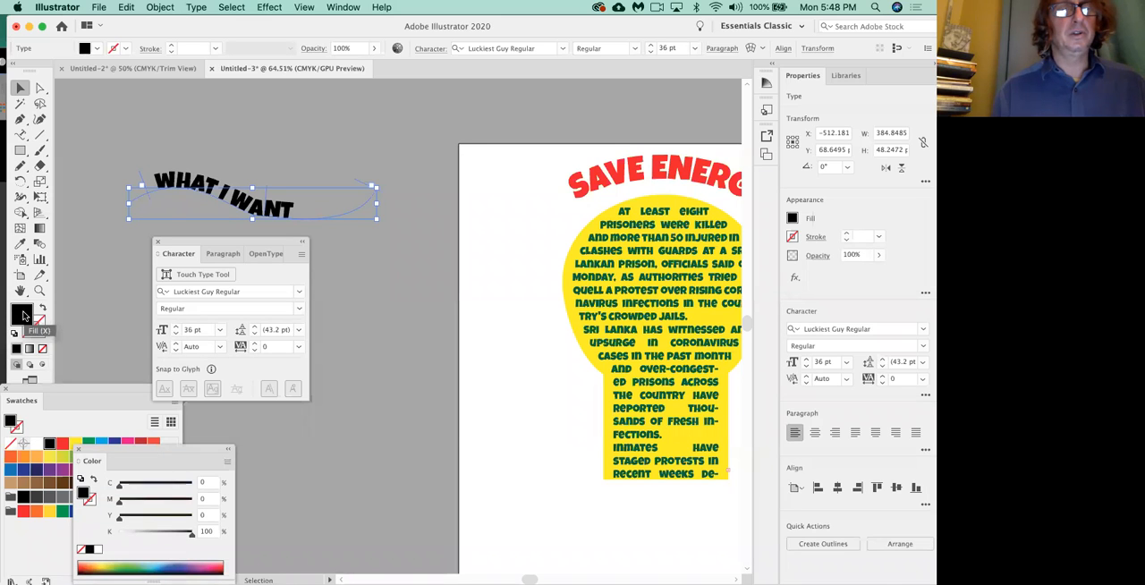
pyautogui.click(65, 444)
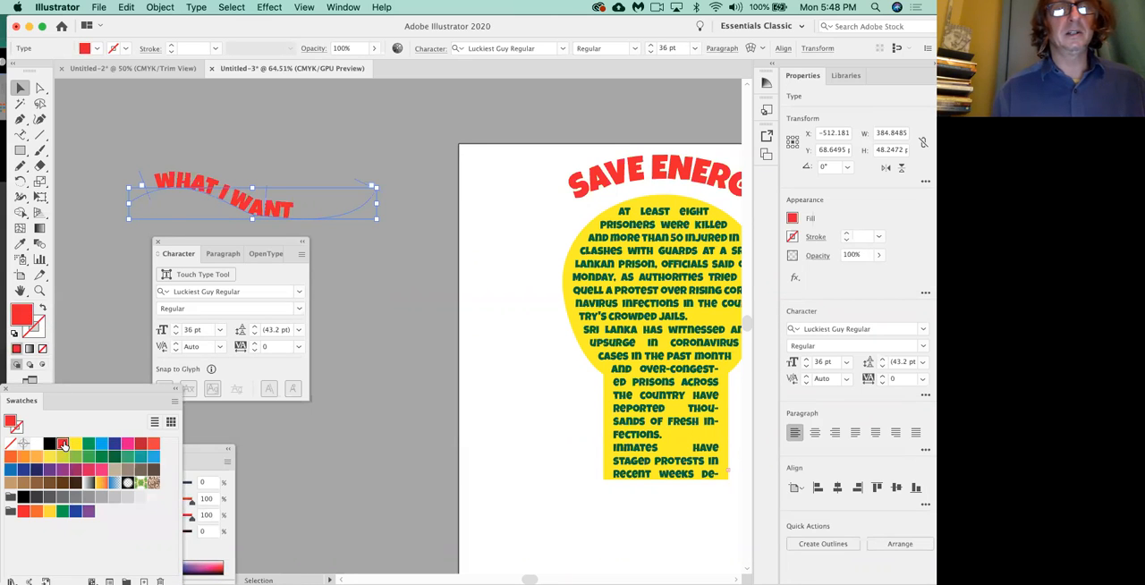
pyautogui.click(377, 251)
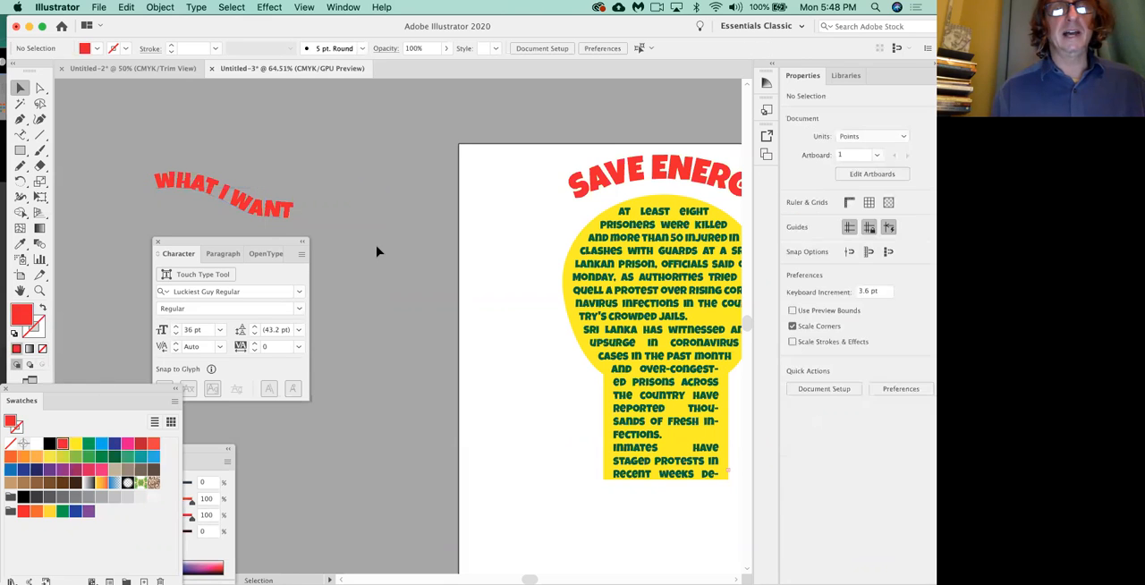
# Reshape the SAVE ENERGY arch by lowering its left end point and pulling the curve handles at both ends outward.
pyautogui.hscroll(5, 376, 251)
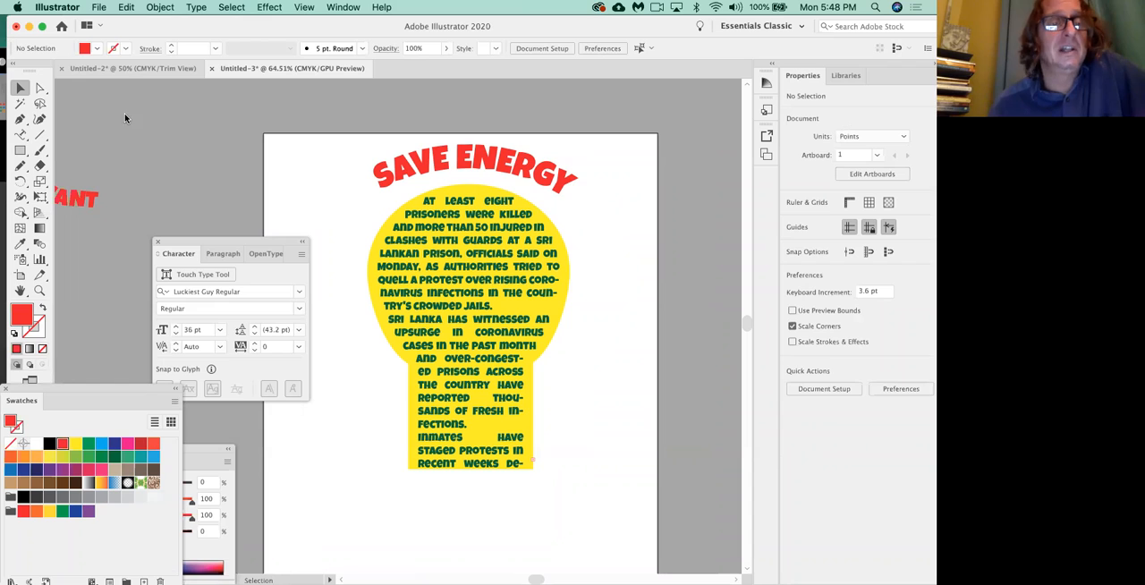
pyautogui.click(41, 88)
pyautogui.click(350, 216)
pyautogui.moveTo(330, 231); pyautogui.dragTo(338, 285)
pyautogui.moveTo(408, 217); pyautogui.dragTo(318, 184)
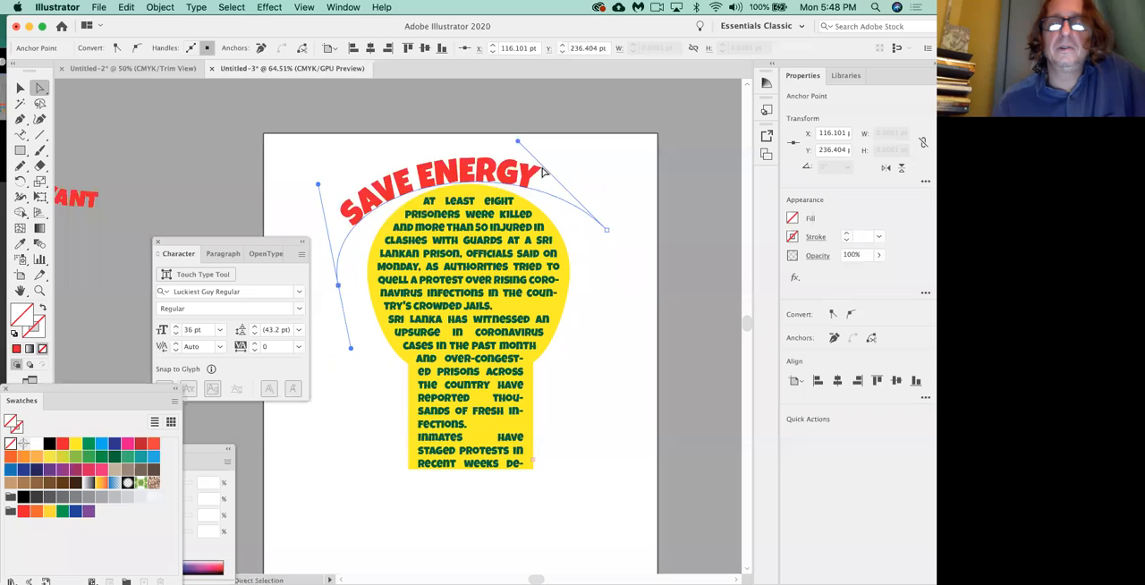
pyautogui.moveTo(518, 142); pyautogui.dragTo(582, 134)
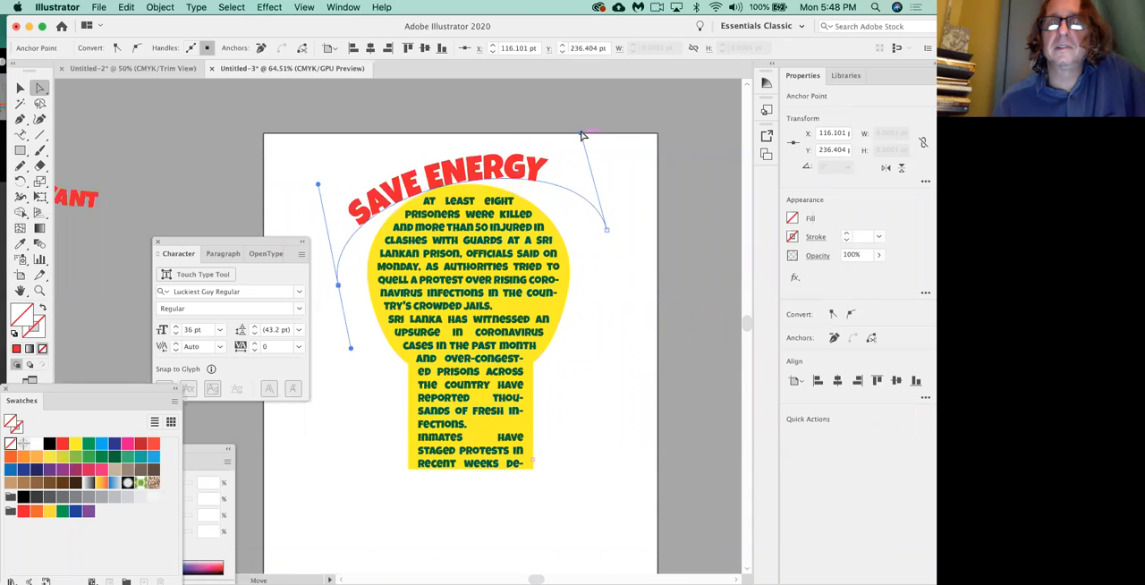
# Raise the left end point of the SAVE ENERGY arch and angle its curve handle inward to match the right side.
pyautogui.moveTo(340, 287); pyautogui.dragTo(345, 250)
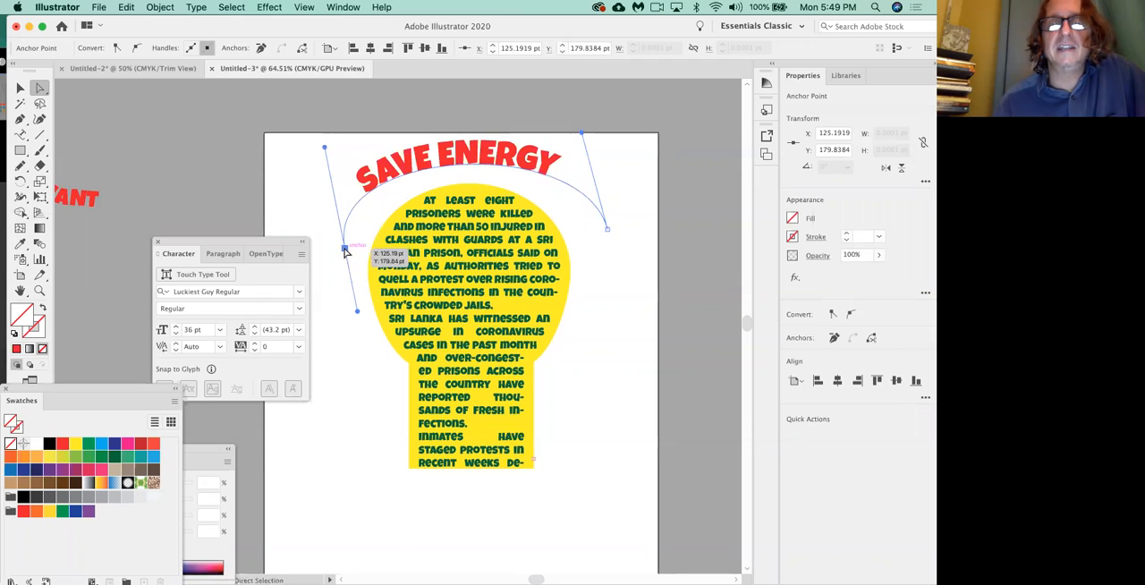
pyautogui.moveTo(324, 147); pyautogui.dragTo(387, 132)
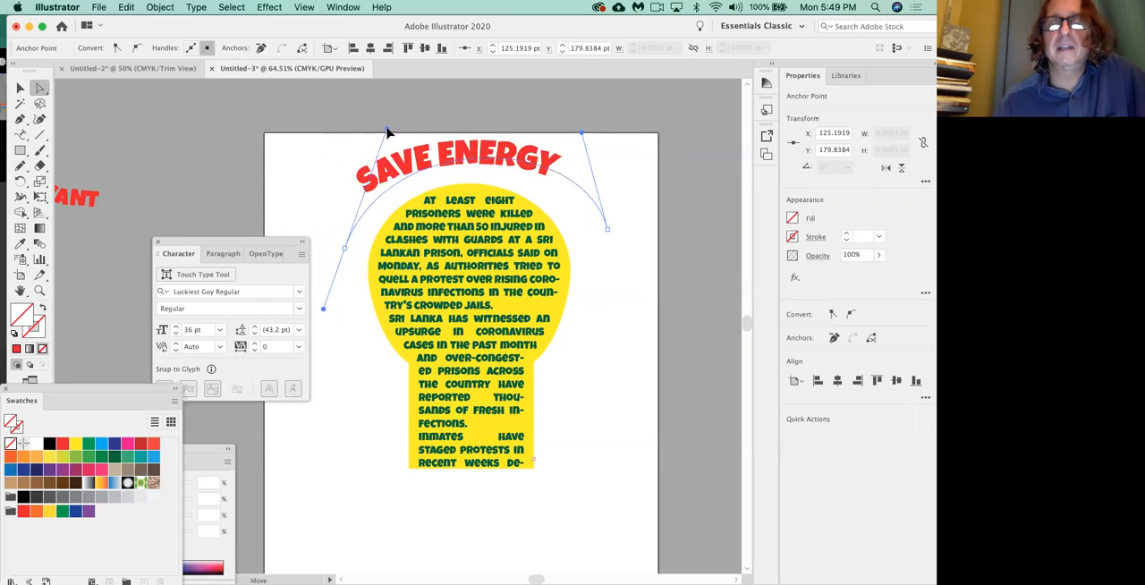
pyautogui.moveTo(345, 250)
pyautogui.mouseDown()
pyautogui.moveTo(617, 240)
pyautogui.moveTo(337, 233)
pyautogui.mouseUp()
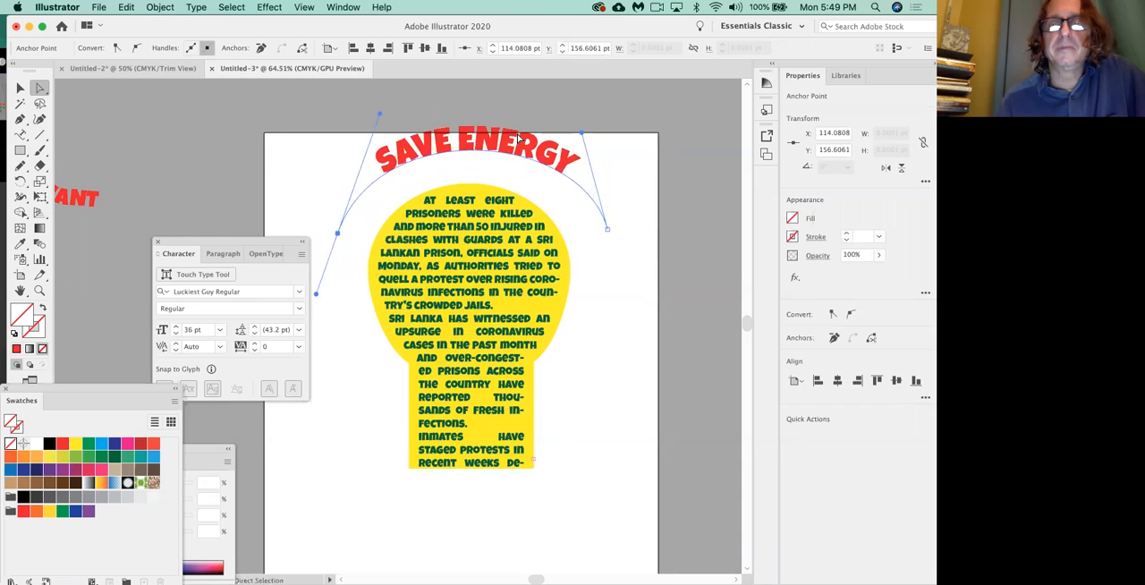
# Move the SAVE ENERGY text and its arch down closer to the yellow shape, and select the path text.
pyautogui.moveTo(469, 147); pyautogui.dragTo(469, 158)
pyautogui.click(340, 236)
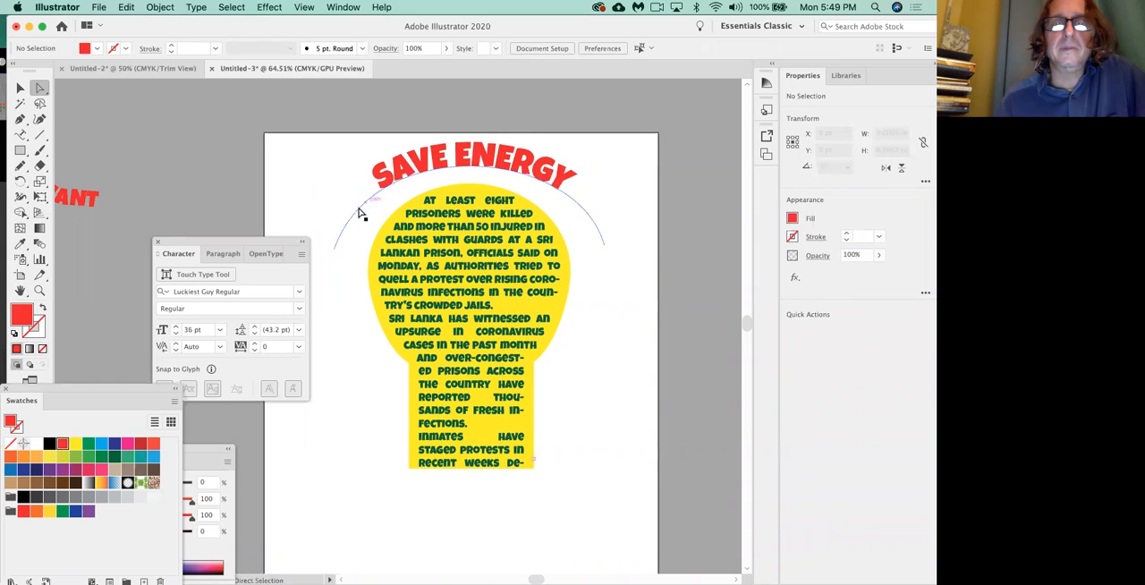
pyautogui.click(361, 212)
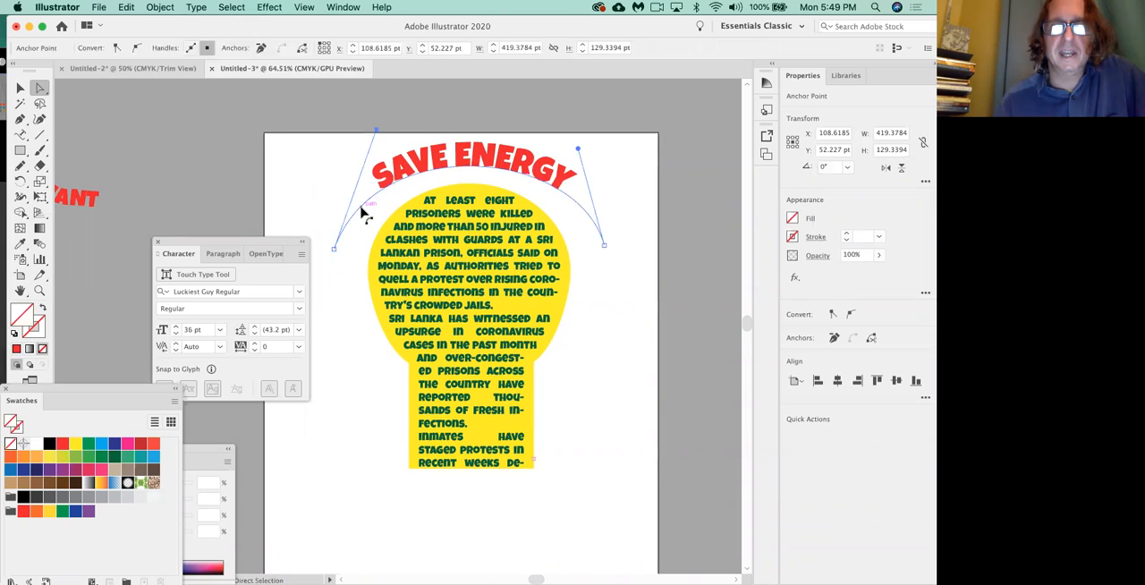
pyautogui.click(391, 178)
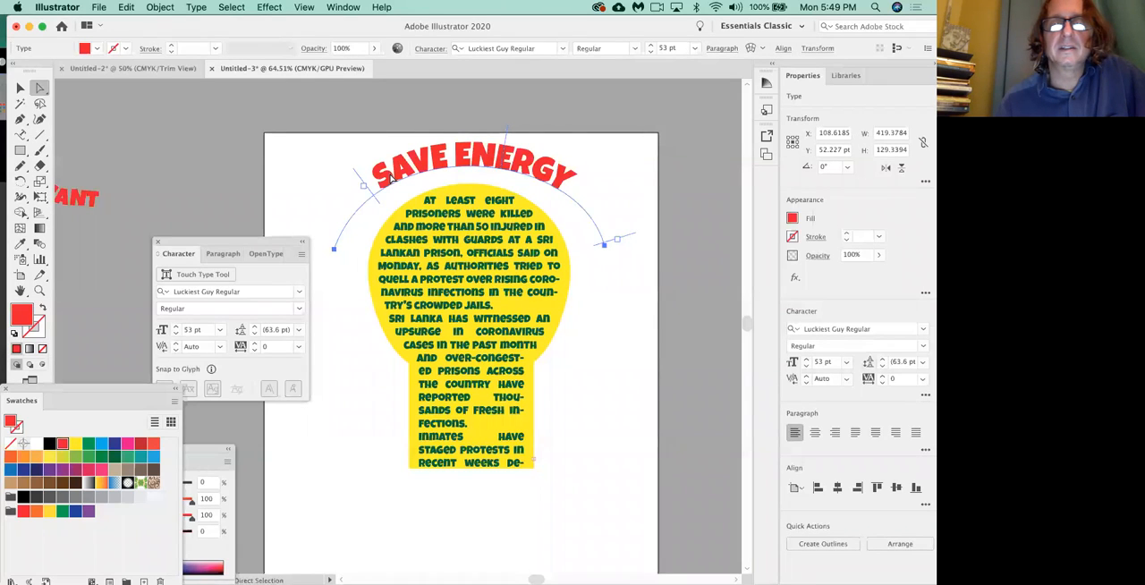
# Try pulling the yellow shape's left neck anchor point inward to reflow the area text, undo the change, and deselect the shape.
pyautogui.moveTo(429, 339); pyautogui.dragTo(461, 291)
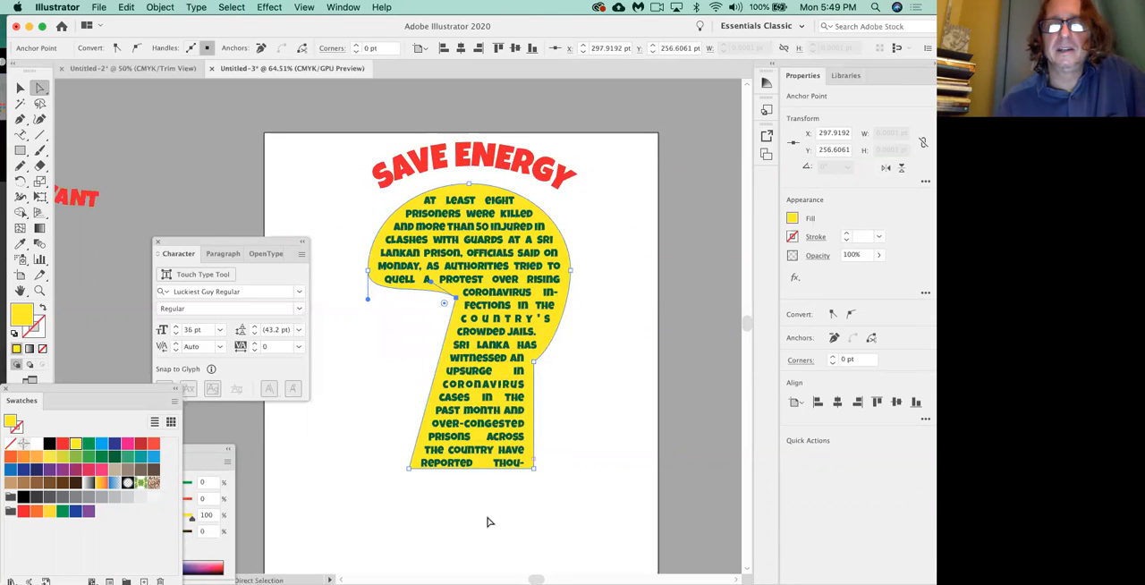
pyautogui.press('super+z')
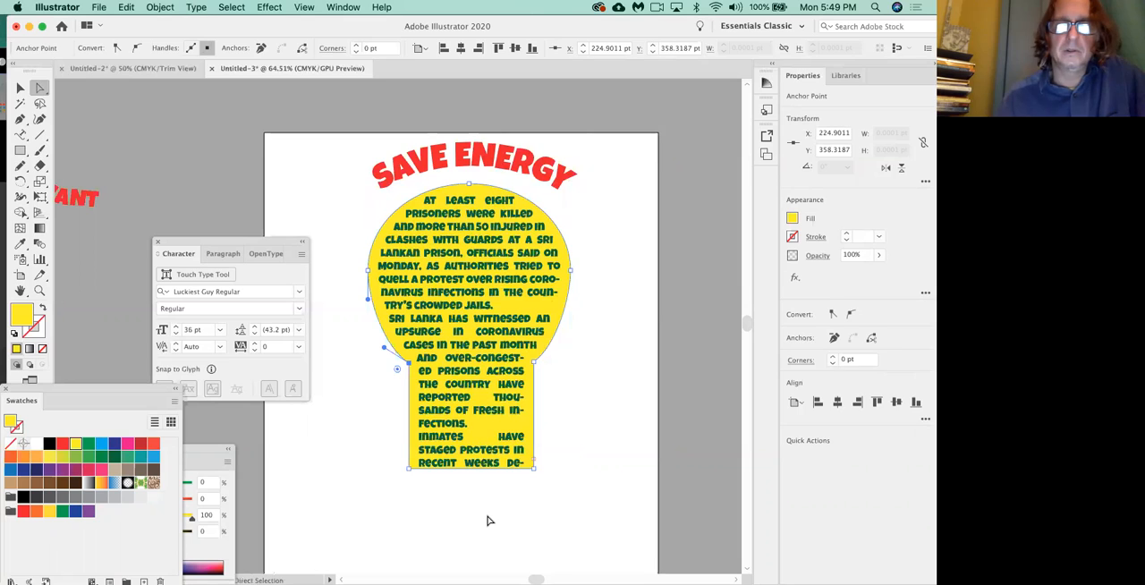
pyautogui.click(487, 521)
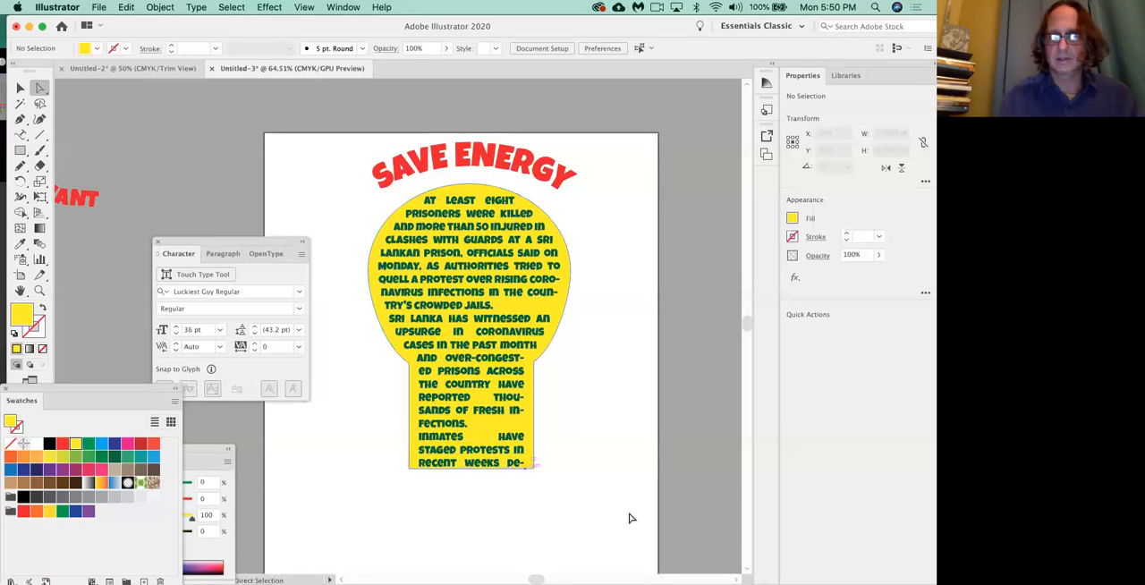
pyautogui.press('super+shift+3')
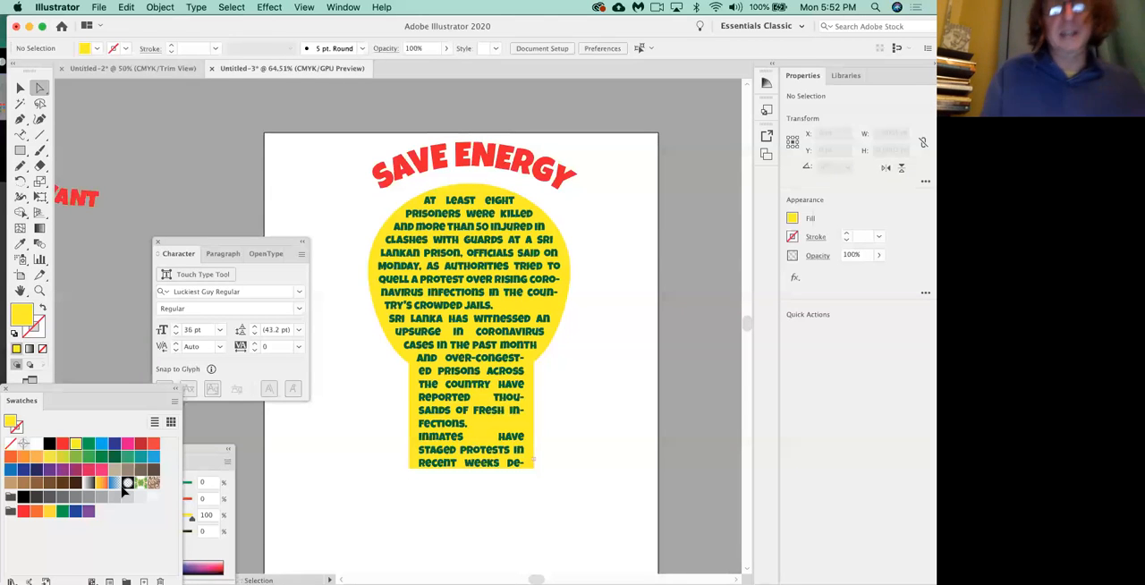
# Switch to Chrome and view the Continuing: Project 4 instructions in the class12-CD124 PDF.
pyautogui.press('super+Tab')
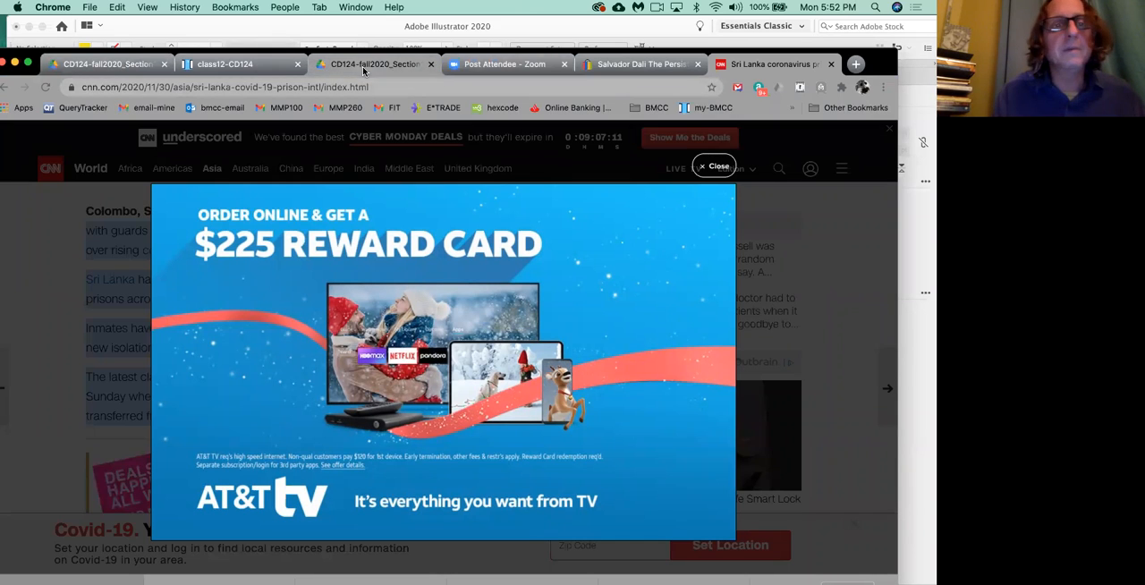
pyautogui.click(233, 65)
pyautogui.scroll(-2, 589, 465)
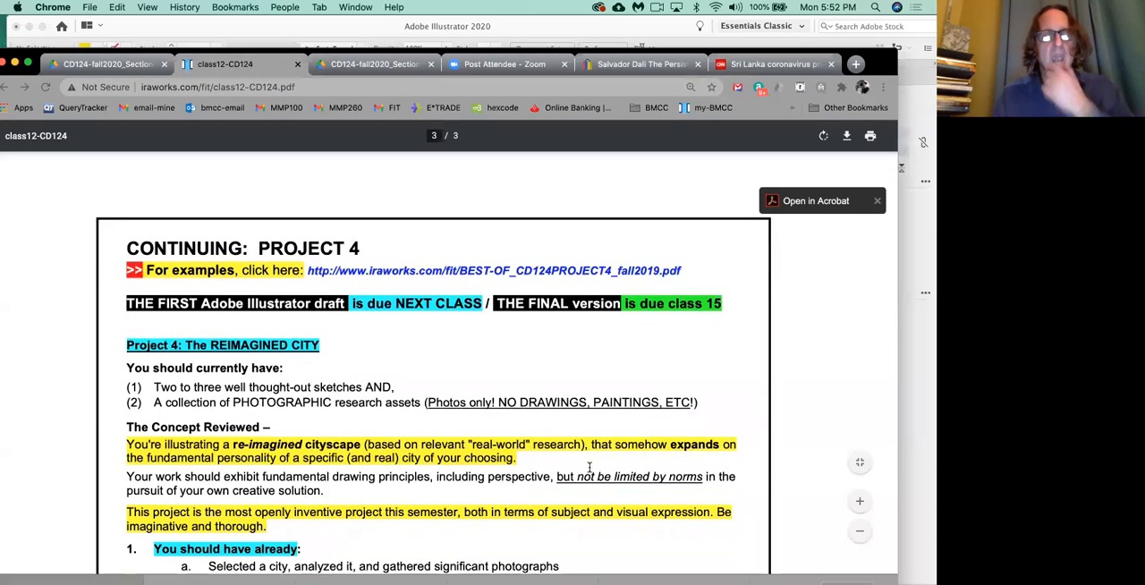
pyautogui.press('super+minus')
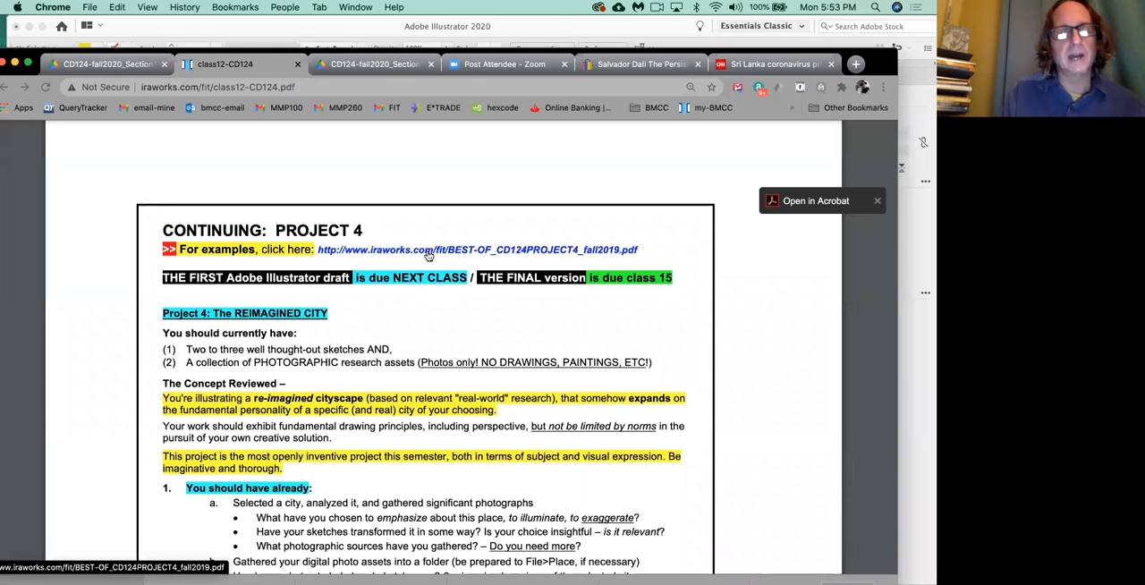
pyautogui.scroll(-3, 385, 251)
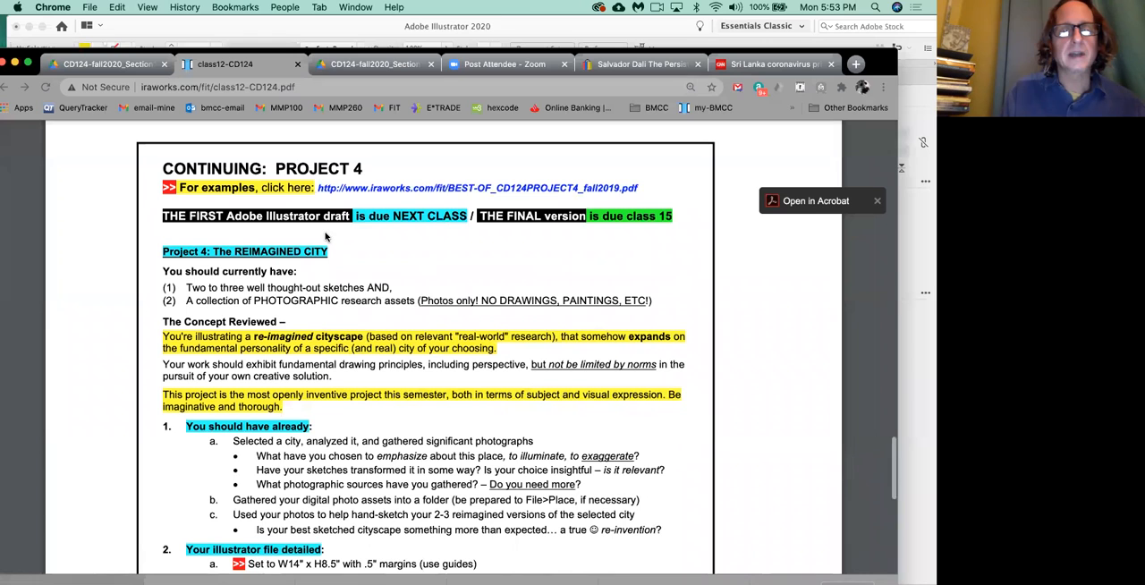
# Review the Project 4 instructions from the Reimagined City concept through the Illustrator file details, city-name requirement and next-class draft requirements.
pyautogui.scroll(-2, 338, 274)
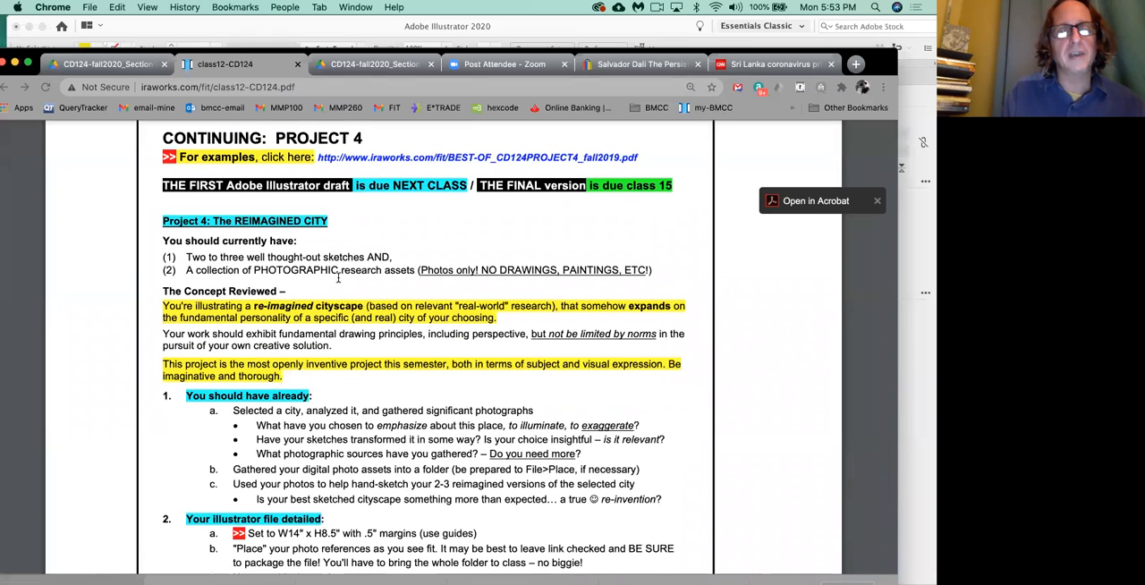
pyautogui.scroll(-2, 338, 278)
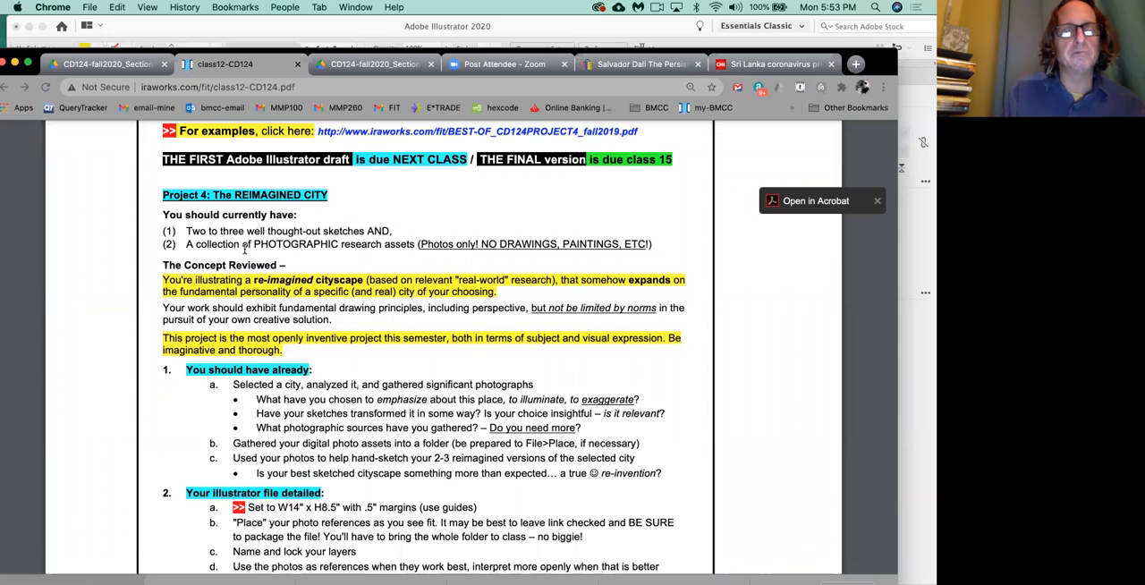
pyautogui.scroll(-3, 241, 242)
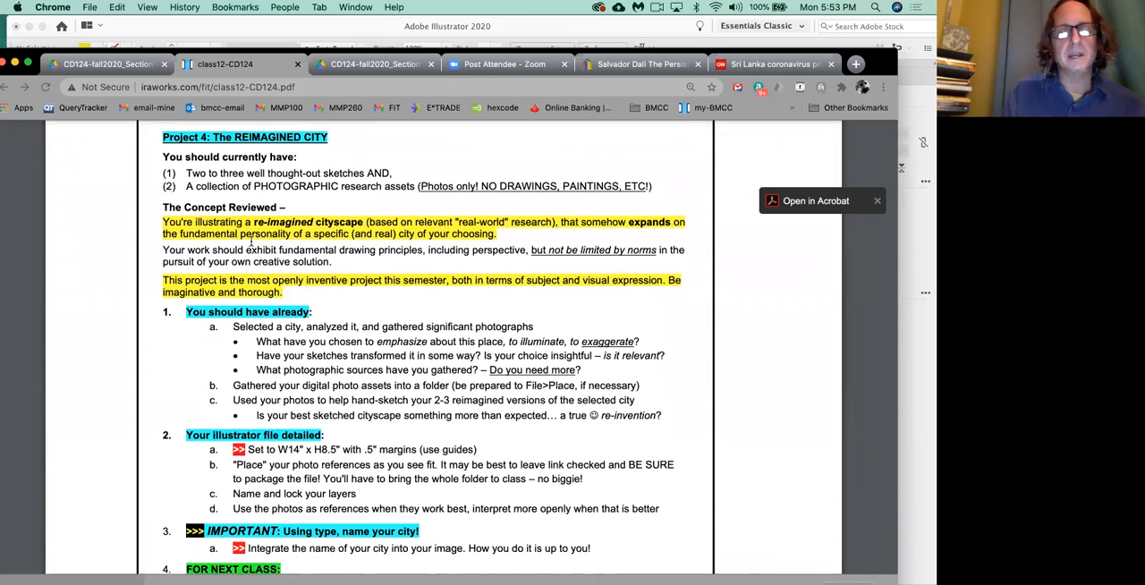
pyautogui.doubleClick(324, 281)
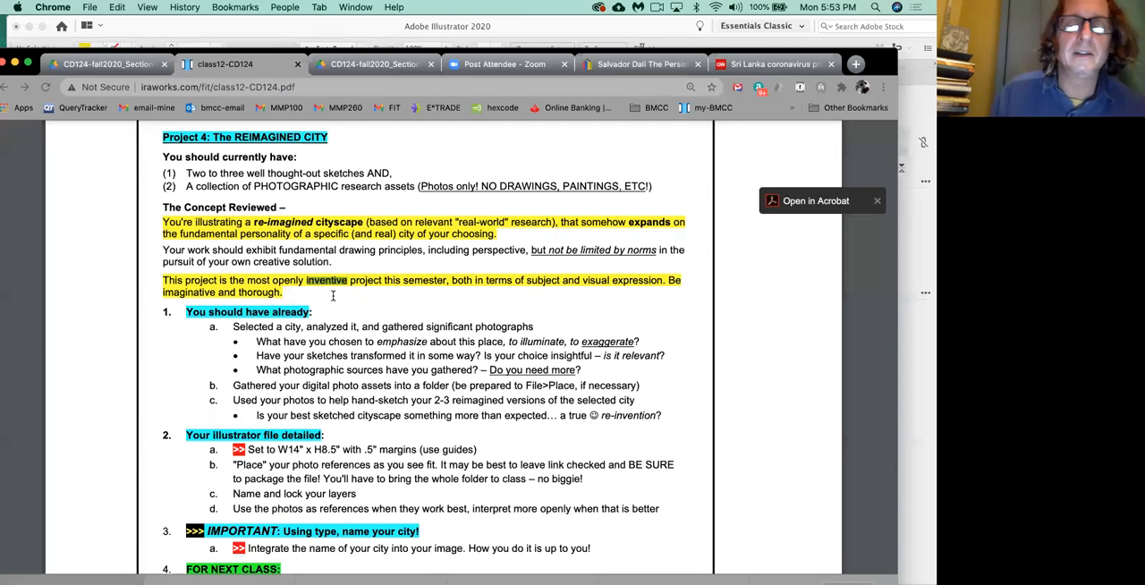
pyautogui.scroll(-3, 333, 296)
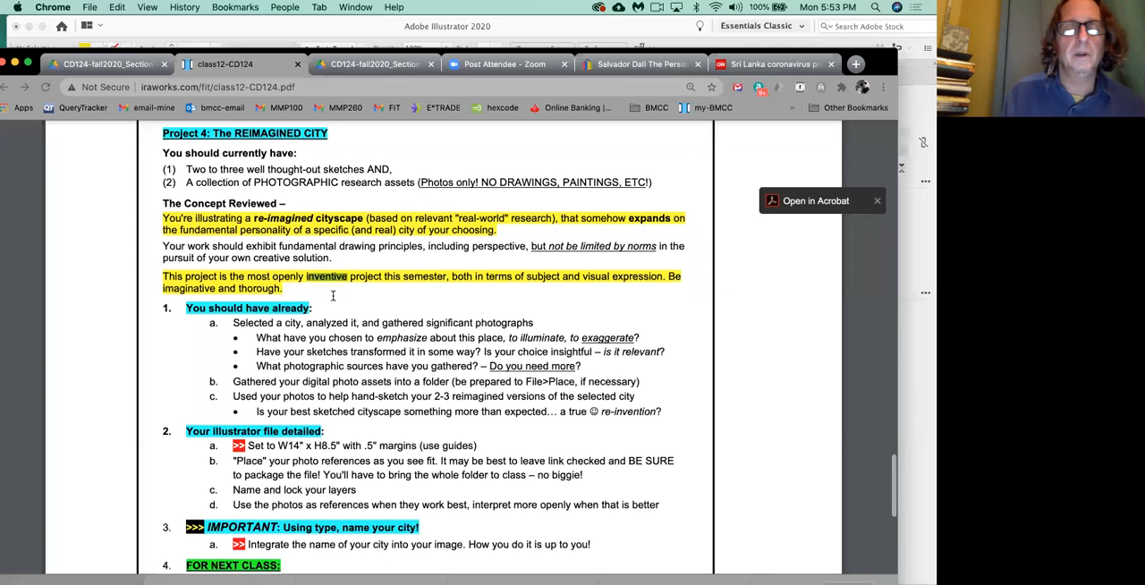
pyautogui.scroll(-1, 333, 295)
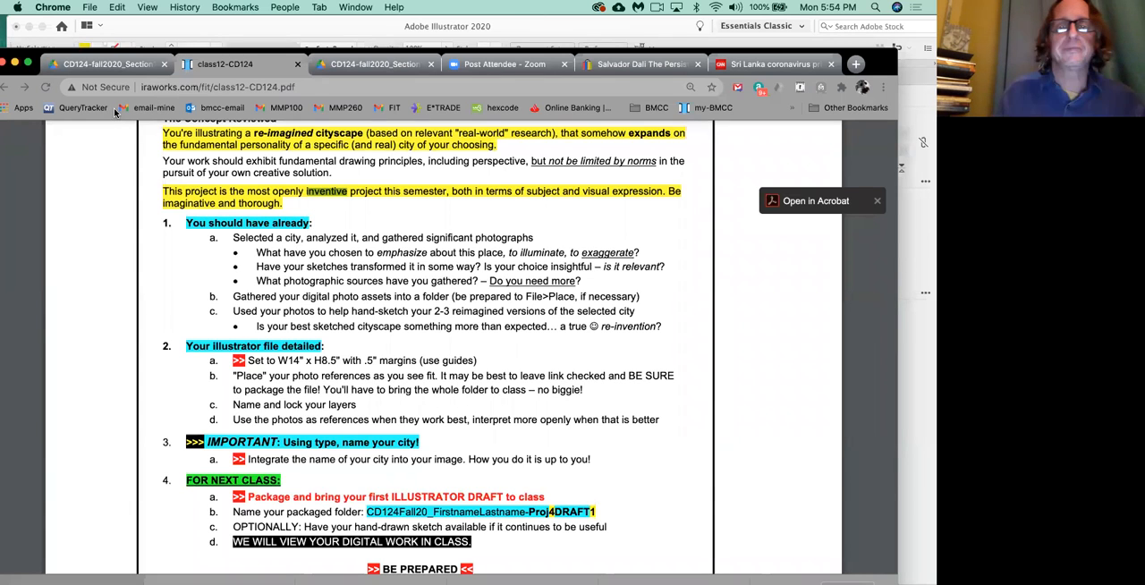
pyautogui.scroll(1, 372, 234)
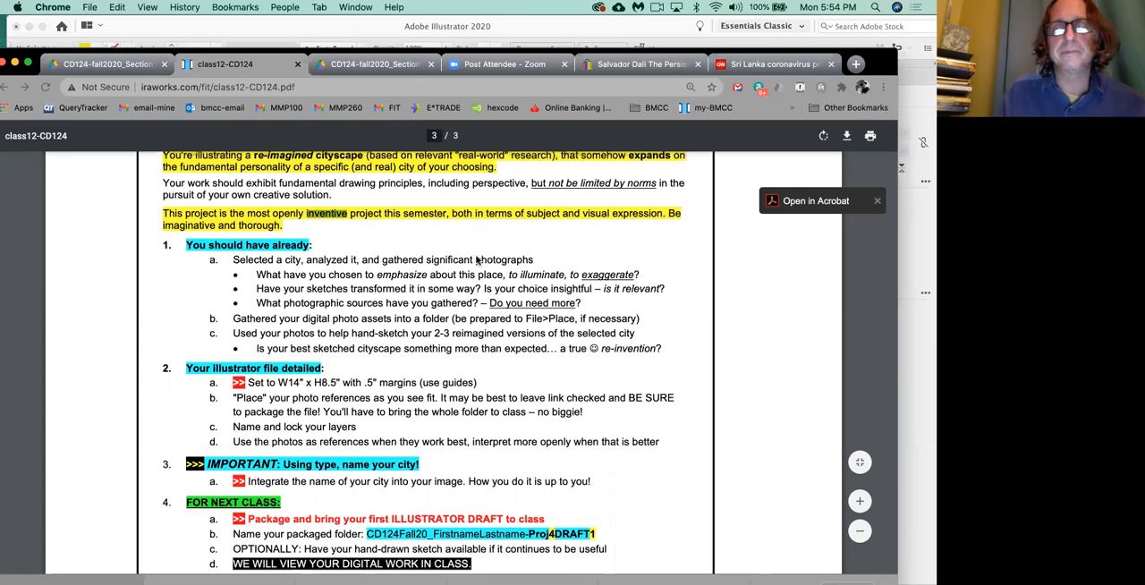
pyautogui.scroll(-1, 476, 260)
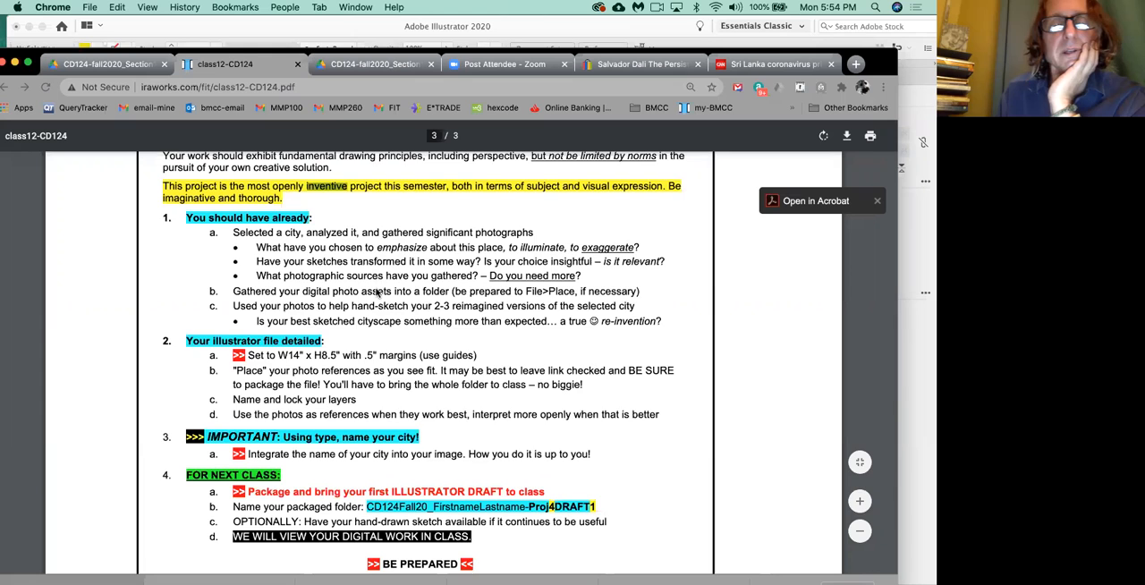
pyautogui.scroll(-2, 354, 268)
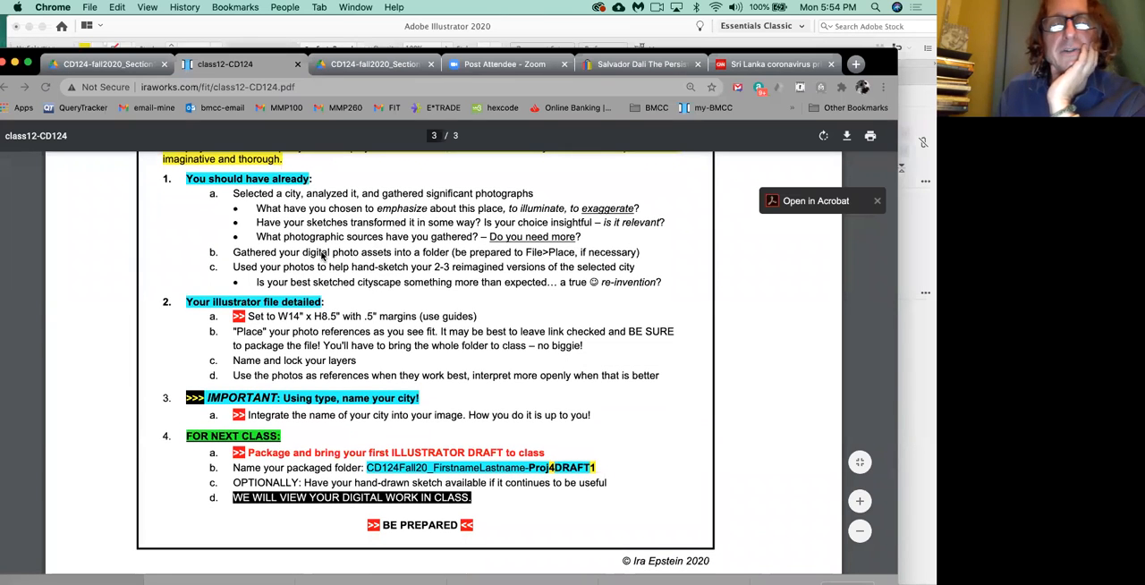